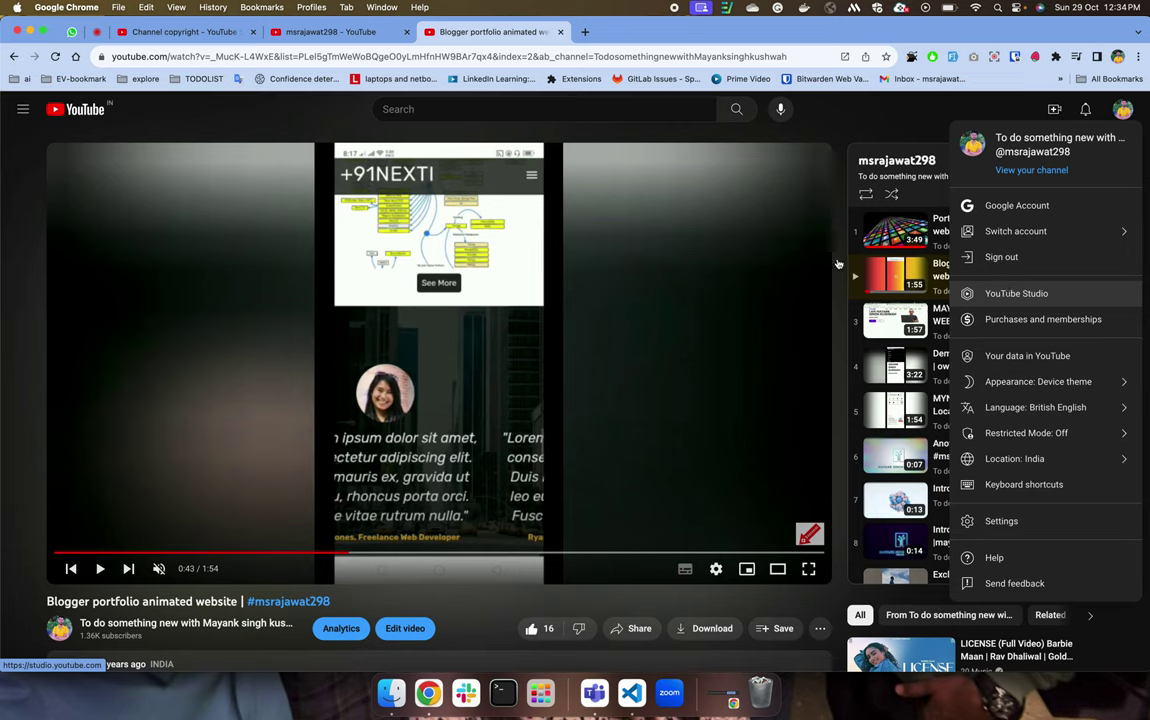
Switch to the YouTube Studio tab and open the channel Dashboard.
{"action": "left_click", "coordinate": [293, 32]}
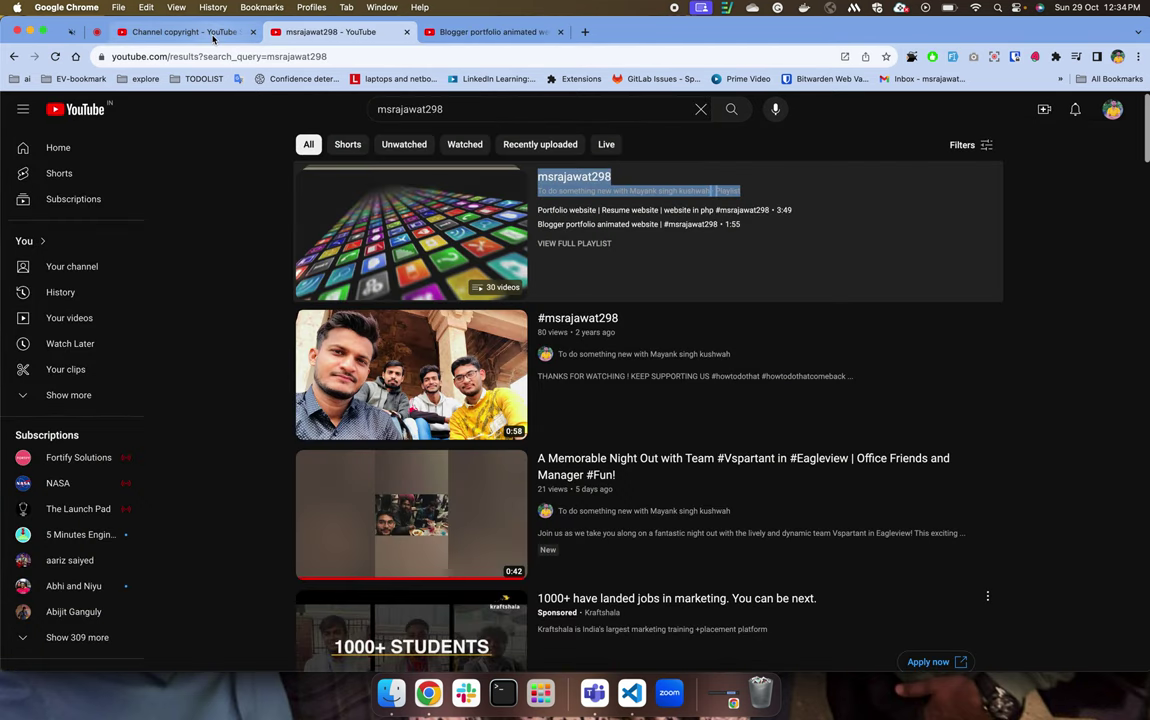
{"action": "left_click", "coordinate": [193, 33]}
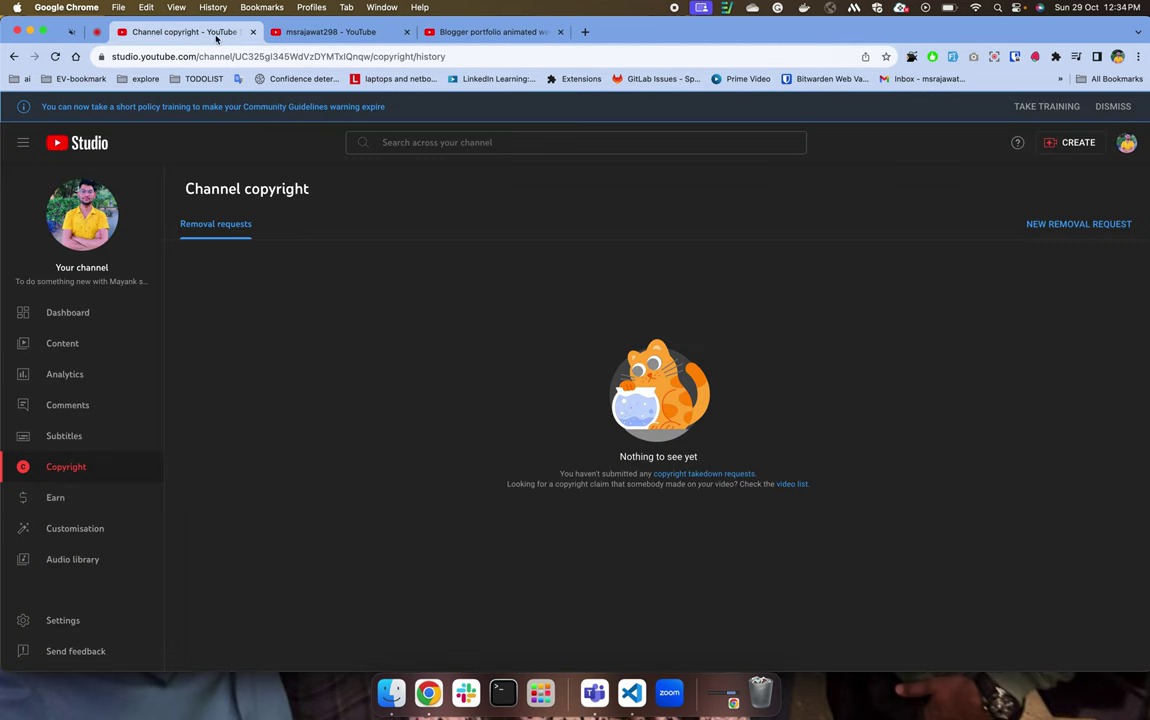
{"action": "left_click", "coordinate": [108, 312]}
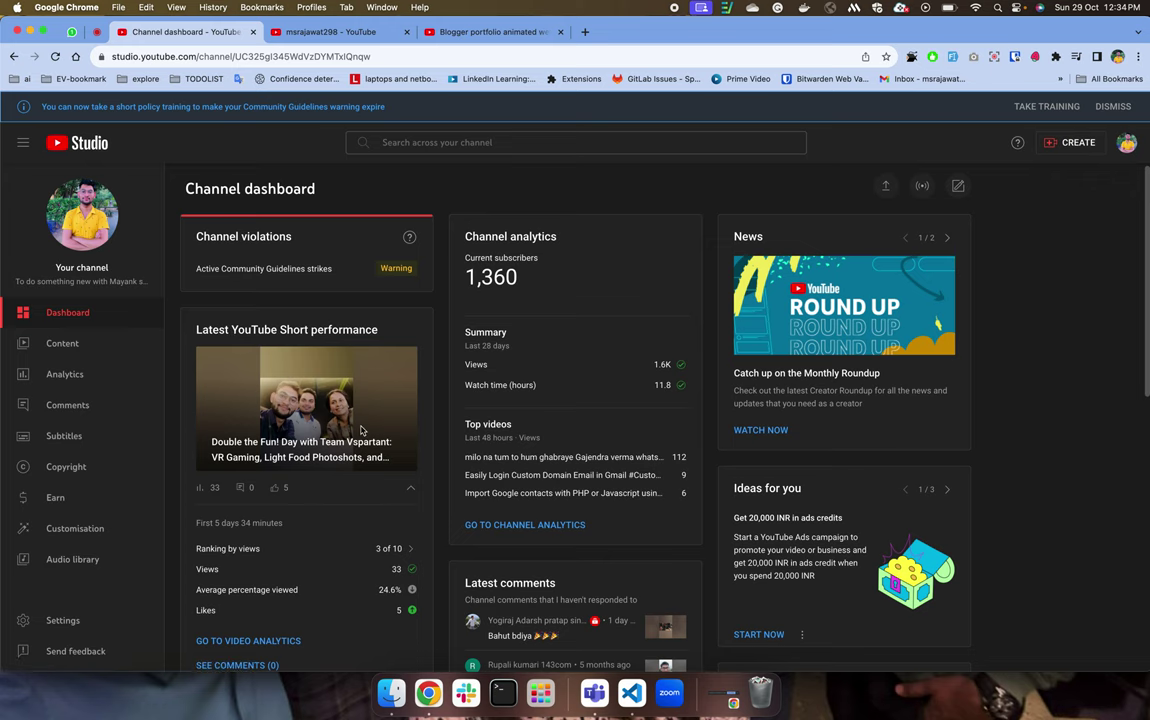
Review the dashboard's 1,360 subscribers, 28-day summary and latest Short performance.
{"action": "scroll", "coordinate": [362, 430], "scroll_direction": "down", "scroll_amount": 1}
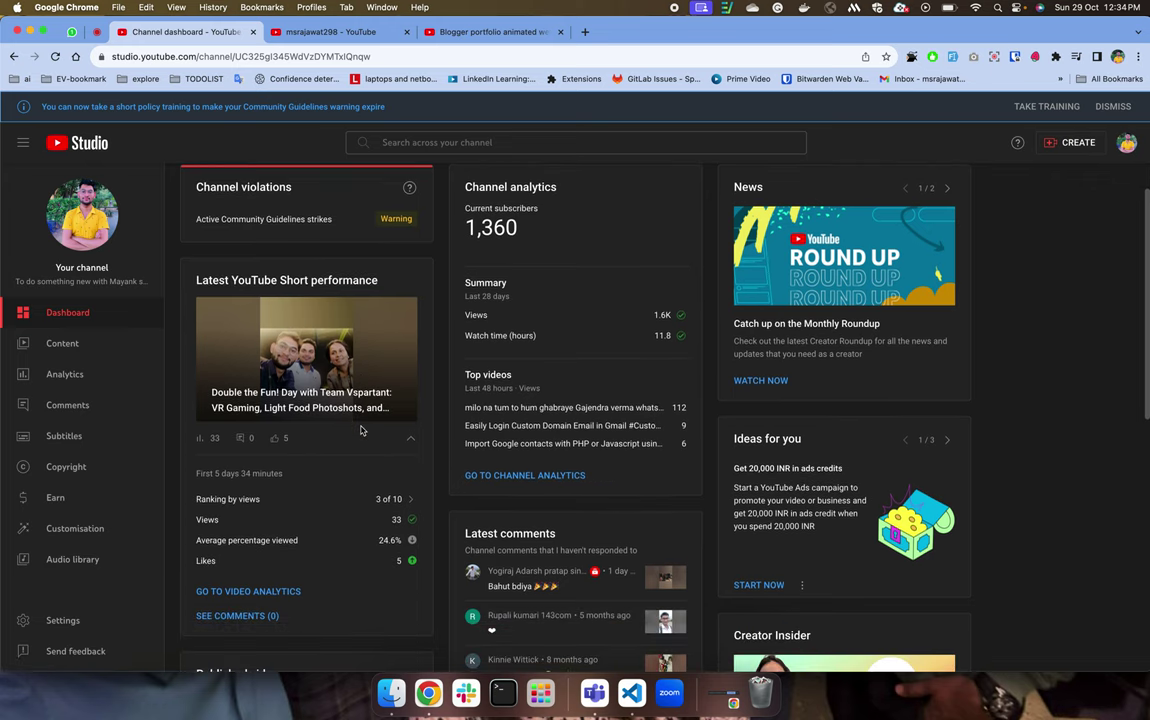
{"action": "scroll", "coordinate": [362, 430], "scroll_direction": "up", "scroll_amount": 1}
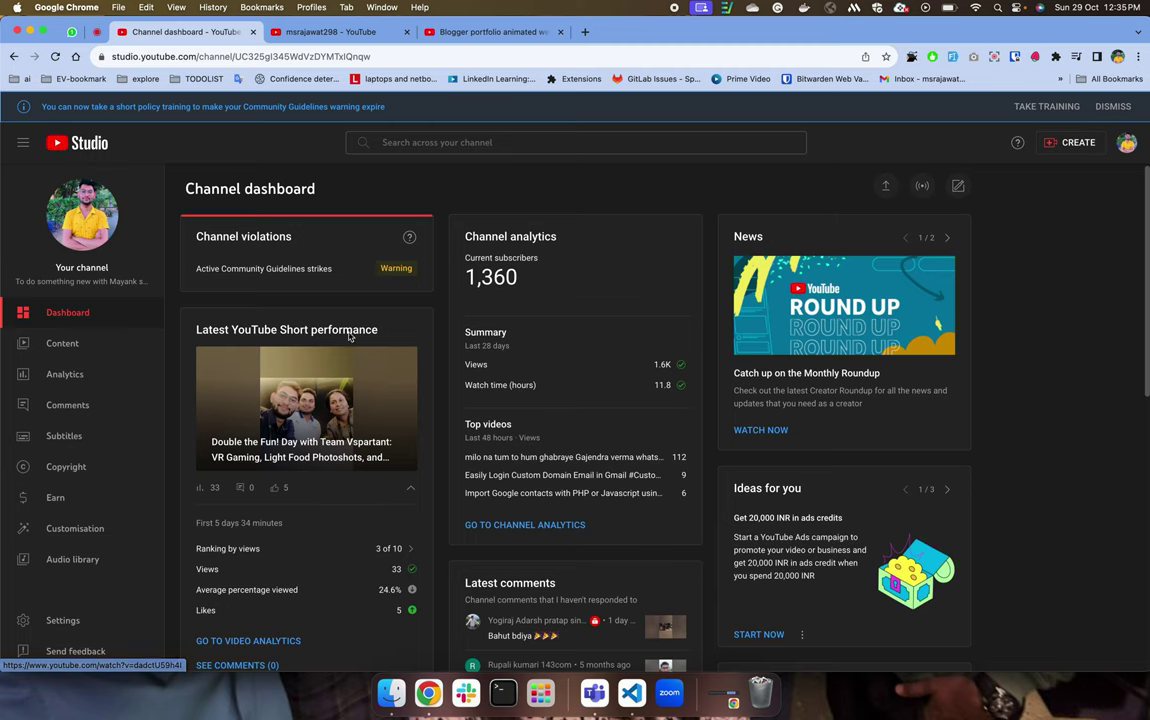
{"action": "scroll", "coordinate": [290, 295], "scroll_direction": "down", "scroll_amount": 2}
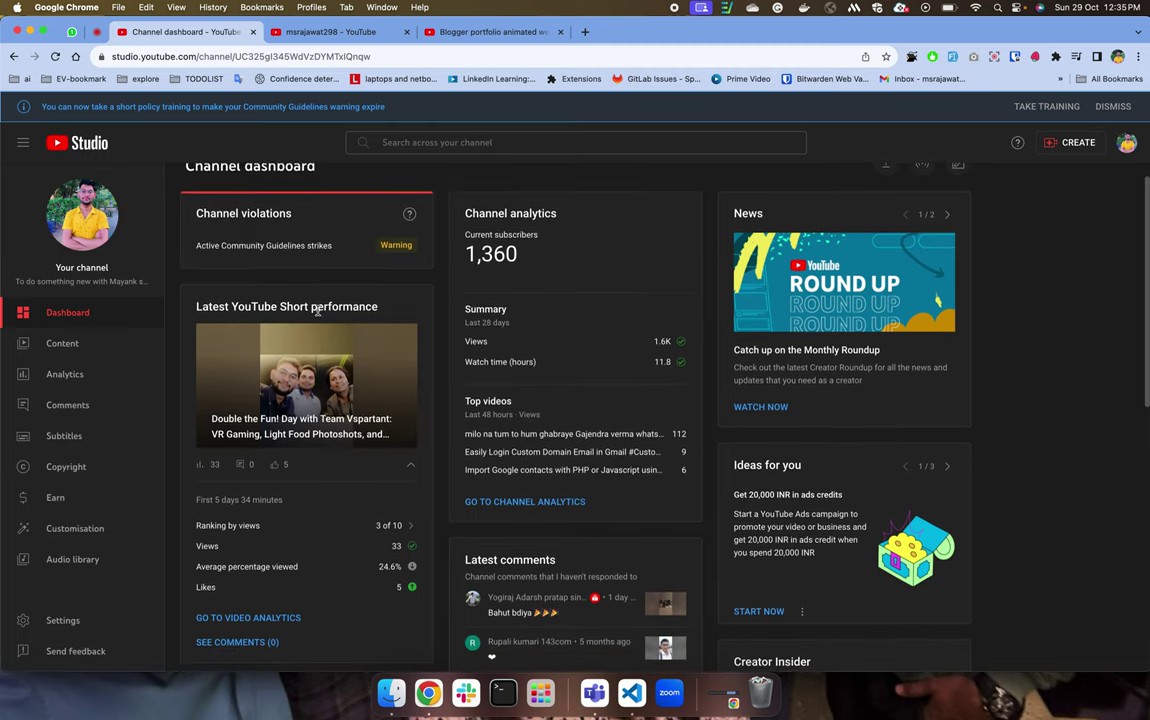
{"action": "left_click_drag", "start_coordinate": [203, 247], "coordinate": [370, 231]}
{"action": "scroll", "coordinate": [370, 231], "scroll_direction": "down", "scroll_amount": 1}
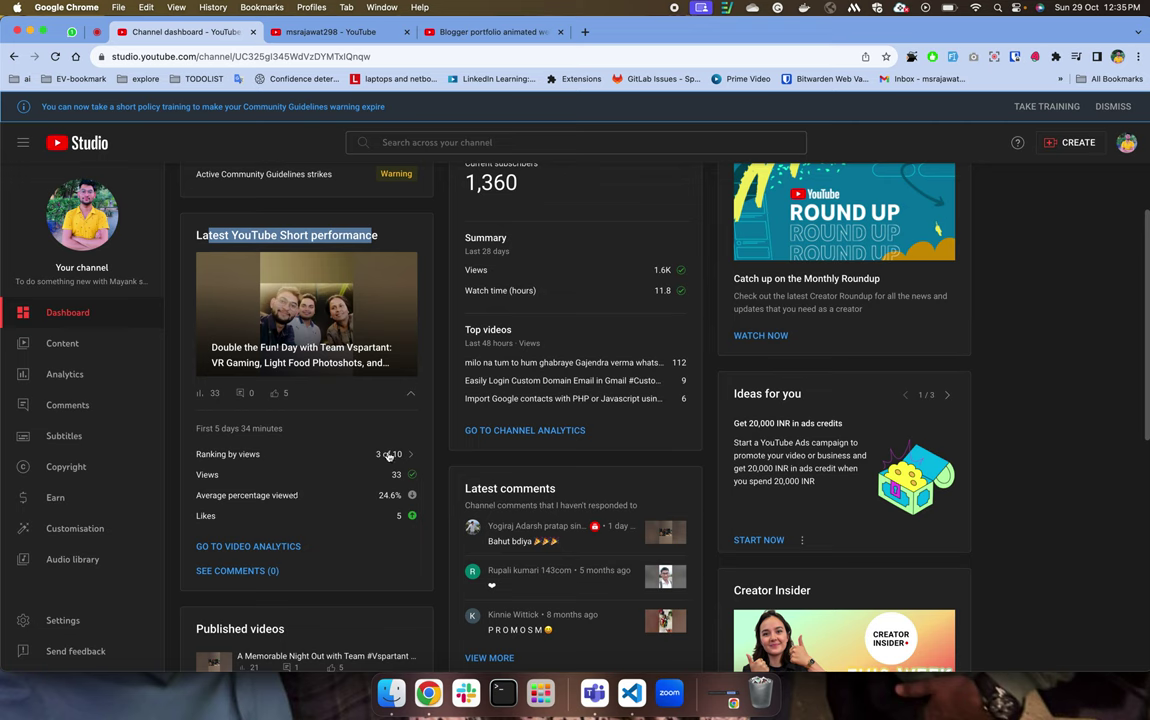
{"action": "mouse_move", "coordinate": [398, 456]}
{"action": "left_click", "coordinate": [310, 450]}
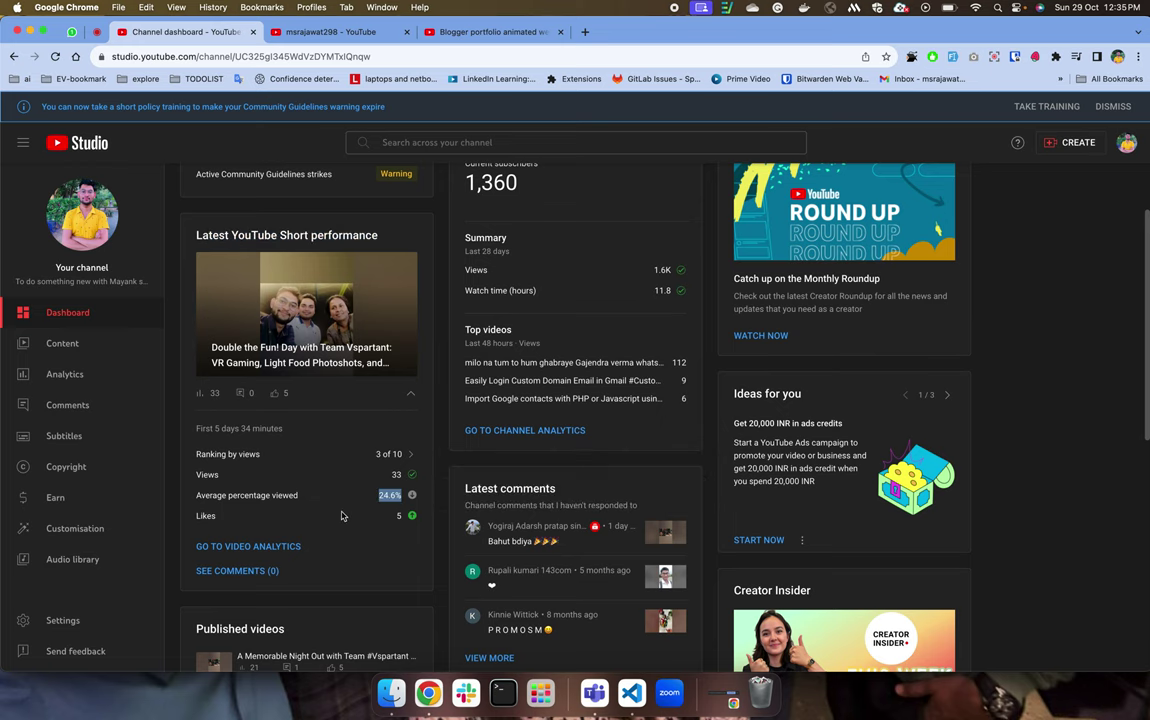
{"action": "scroll", "coordinate": [300, 514], "scroll_direction": "down", "scroll_amount": 1}
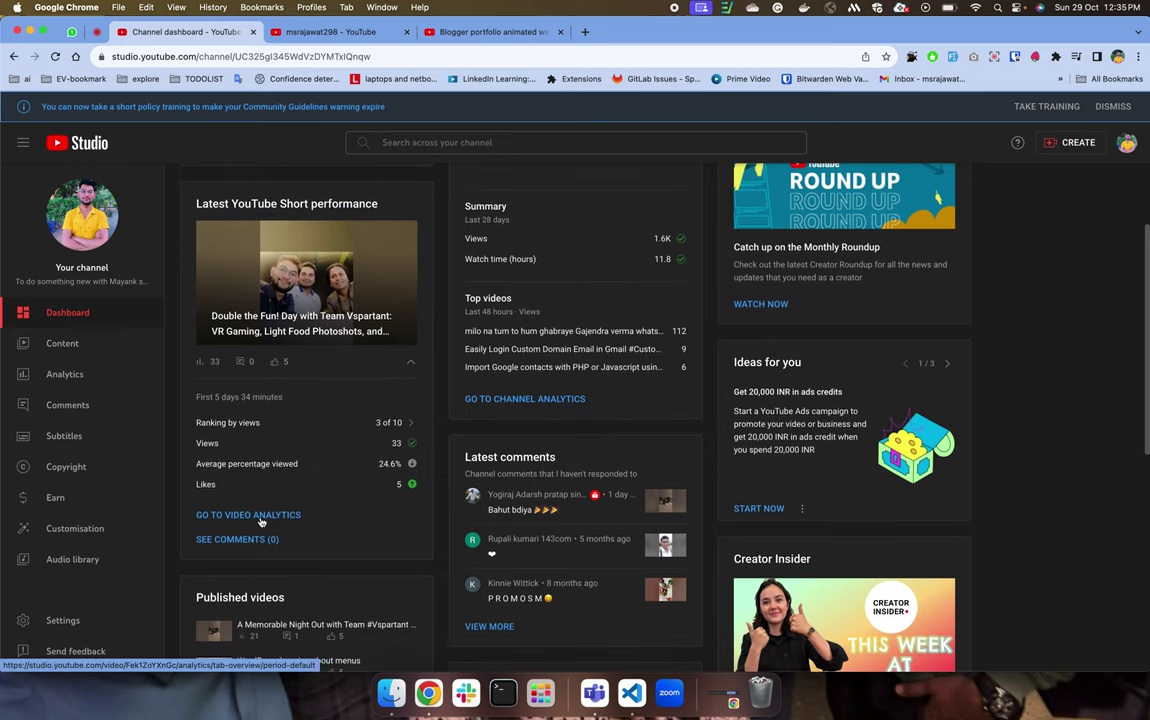
{"action": "scroll", "coordinate": [398, 455], "scroll_direction": "up", "scroll_amount": 3}
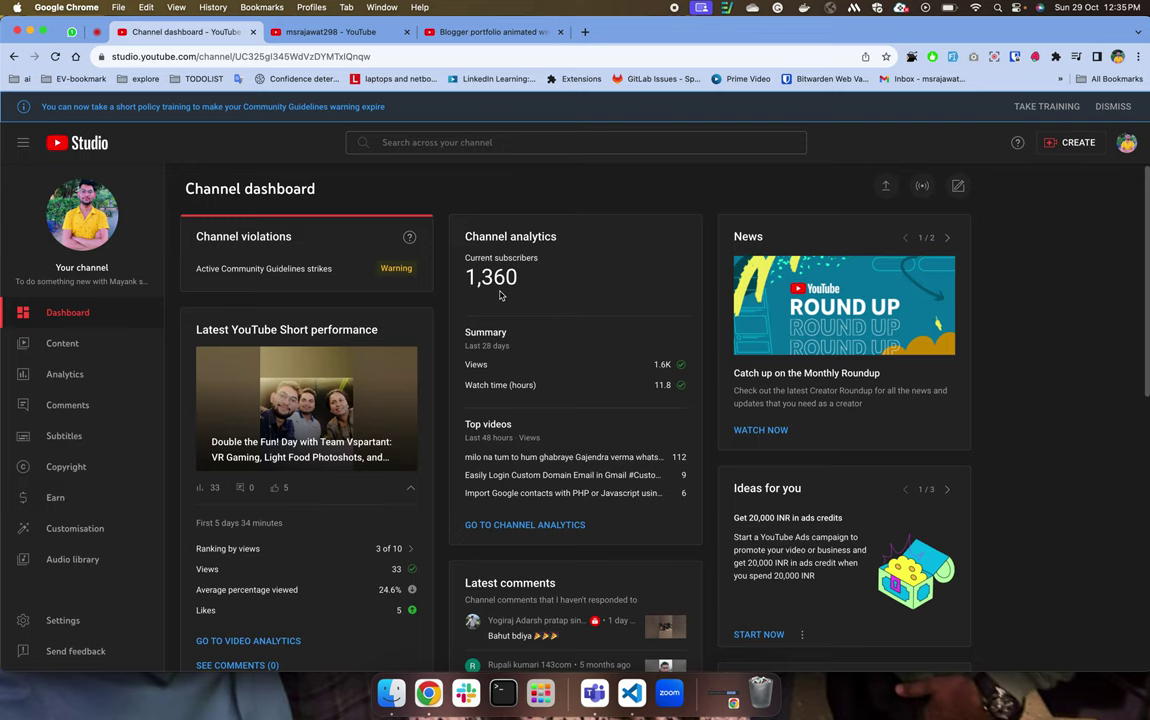
{"action": "scroll", "coordinate": [500, 295], "scroll_direction": "down", "scroll_amount": 2}
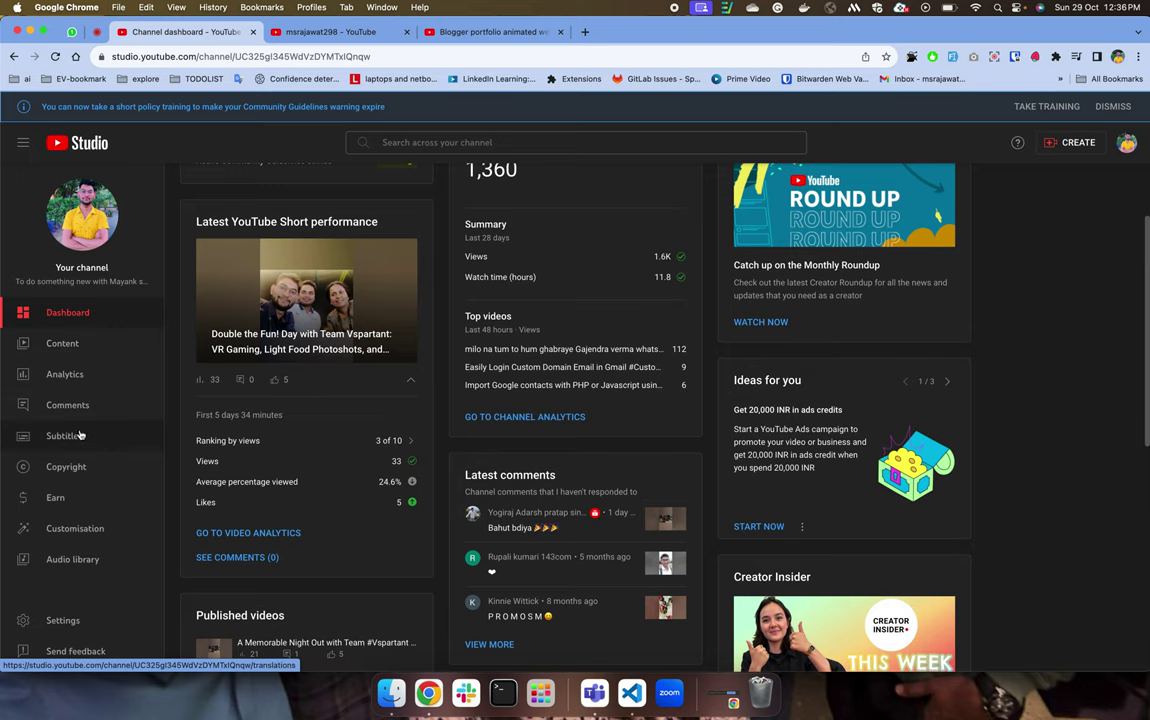
Show Channel content filtered to only videos with Copyright claims.
{"action": "left_click", "coordinate": [60, 343]}
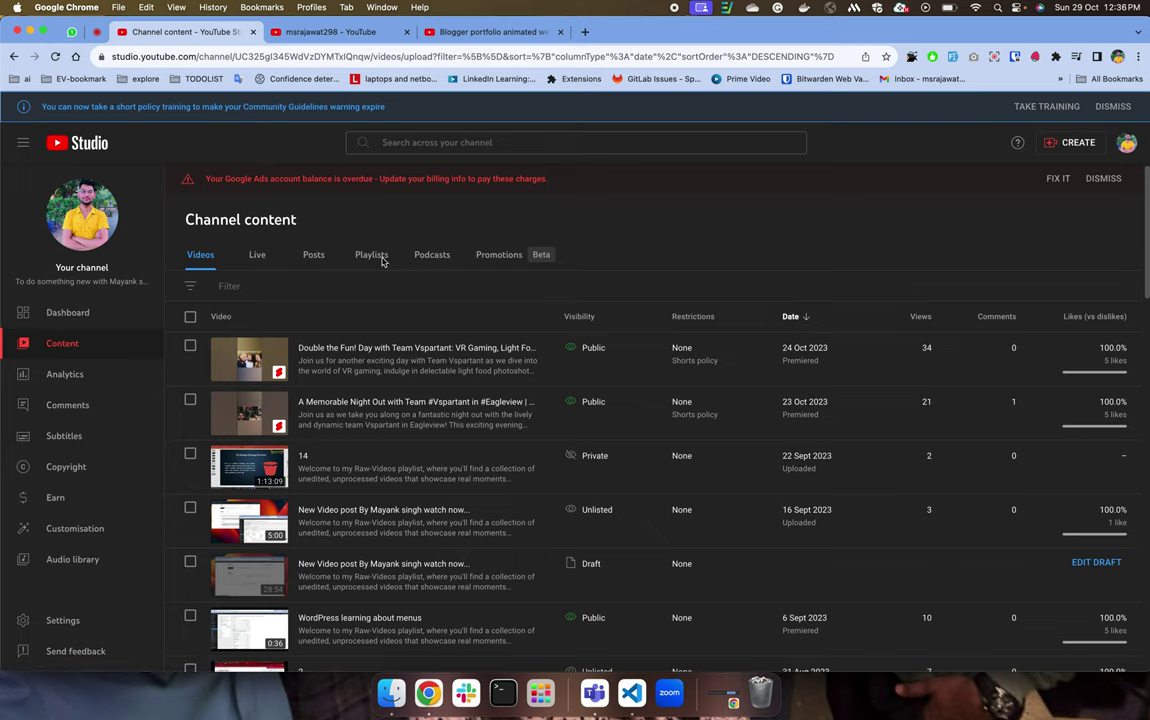
{"action": "left_click", "coordinate": [196, 291]}
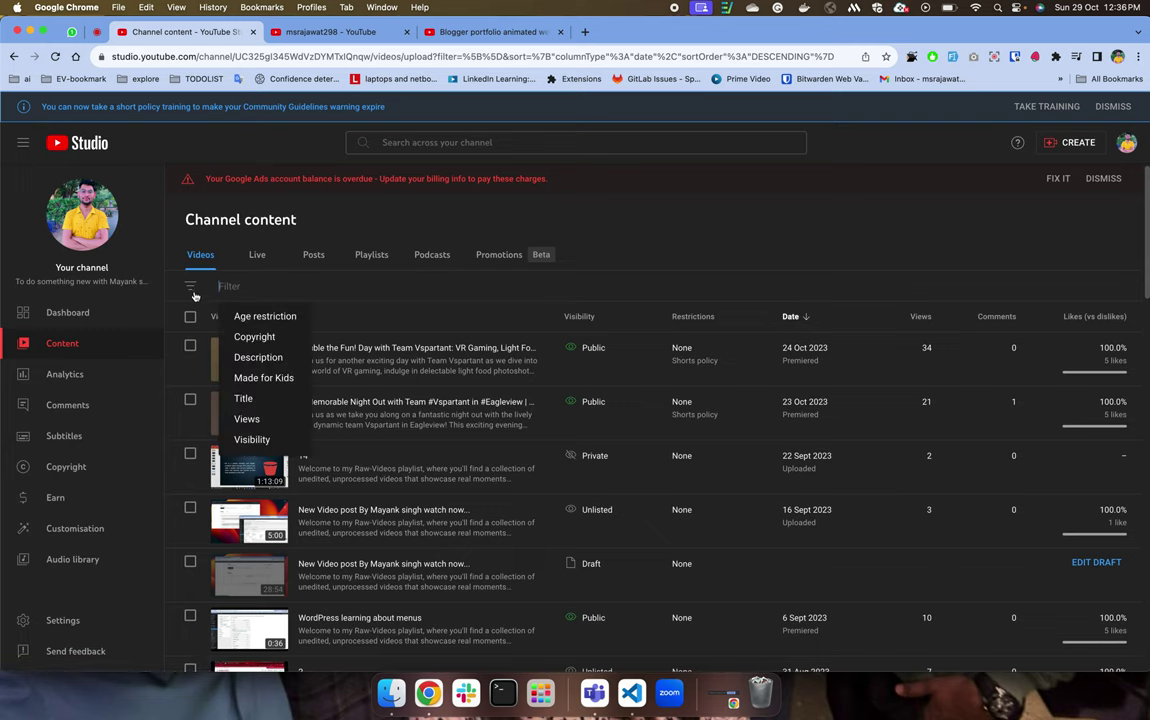
{"action": "left_click", "coordinate": [256, 338]}
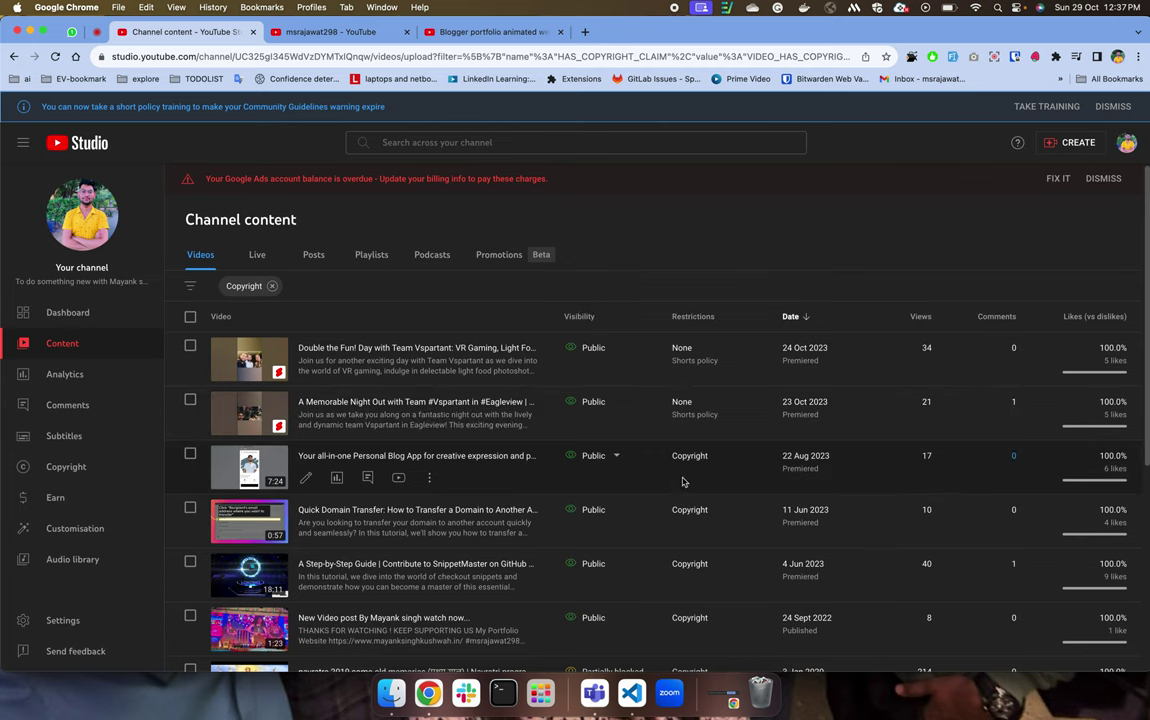
Read the Copyright restriction card and open the Personal Blog App video in a new tab.
{"action": "mouse_move", "coordinate": [682, 466]}
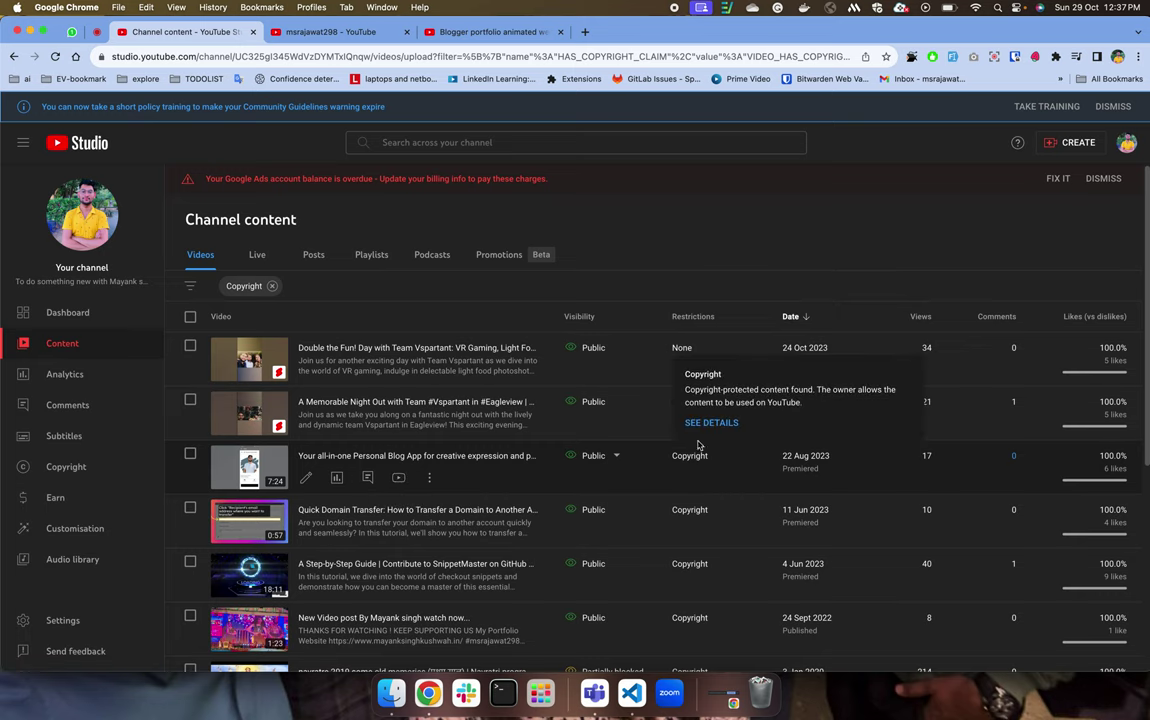
{"action": "left_click_drag", "start_coordinate": [695, 389], "coordinate": [881, 389]}
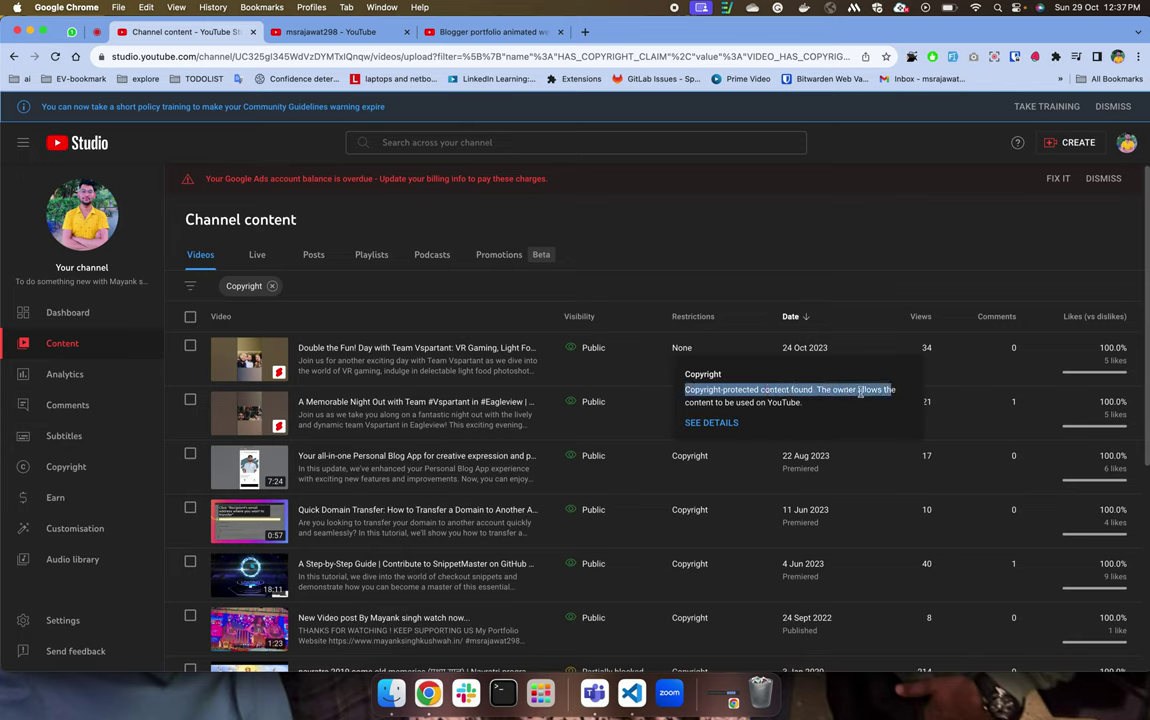
{"action": "left_click_drag", "start_coordinate": [803, 402], "coordinate": [793, 400]}
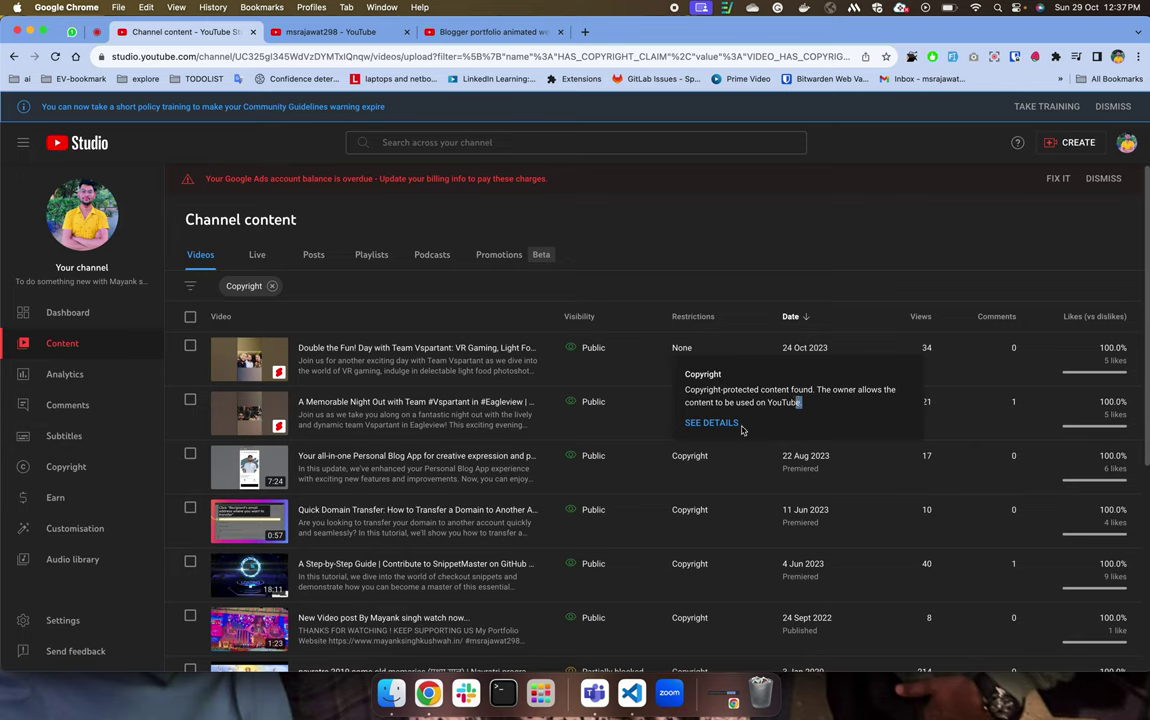
{"action": "left_click", "coordinate": [398, 478]}
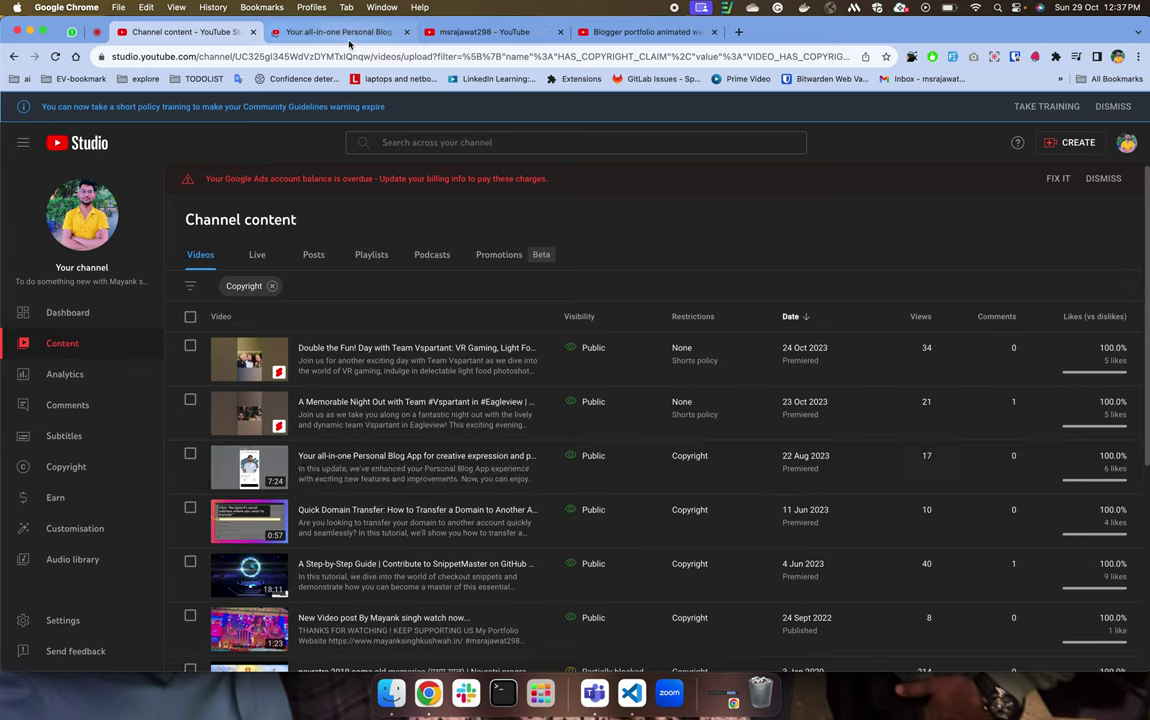
Close the new video tab and open the video's watch page in the YouTube app.
{"action": "left_click", "coordinate": [316, 36]}
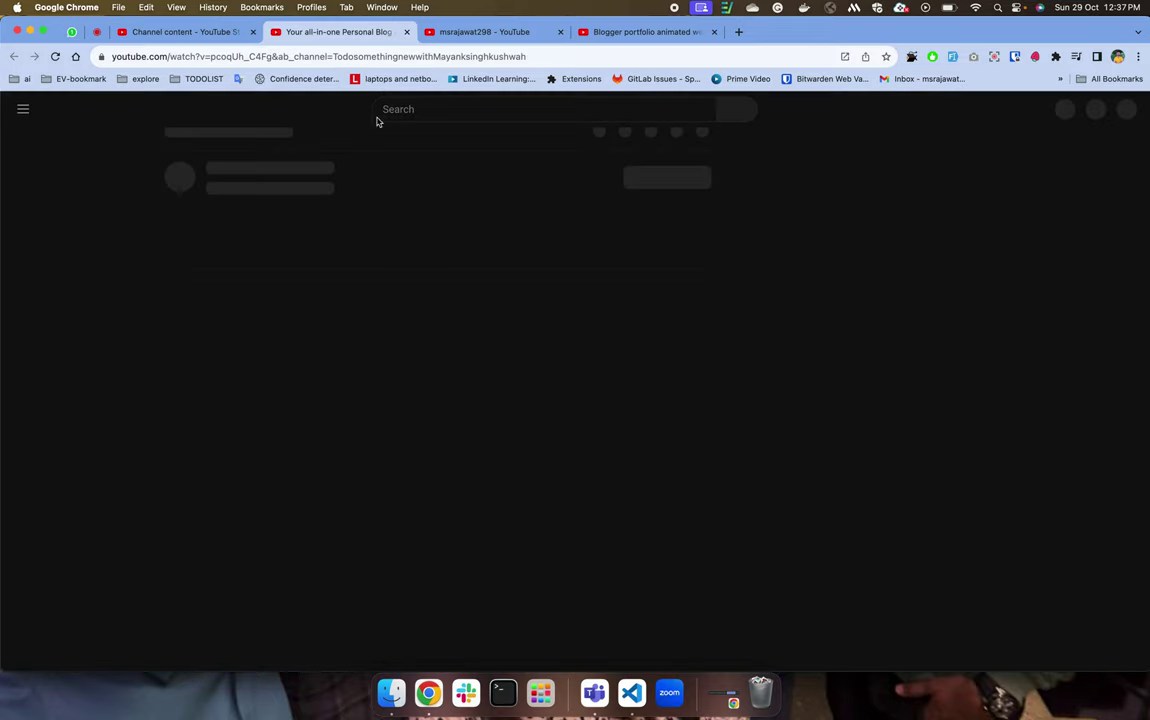
{"action": "key", "text": "super+w"}
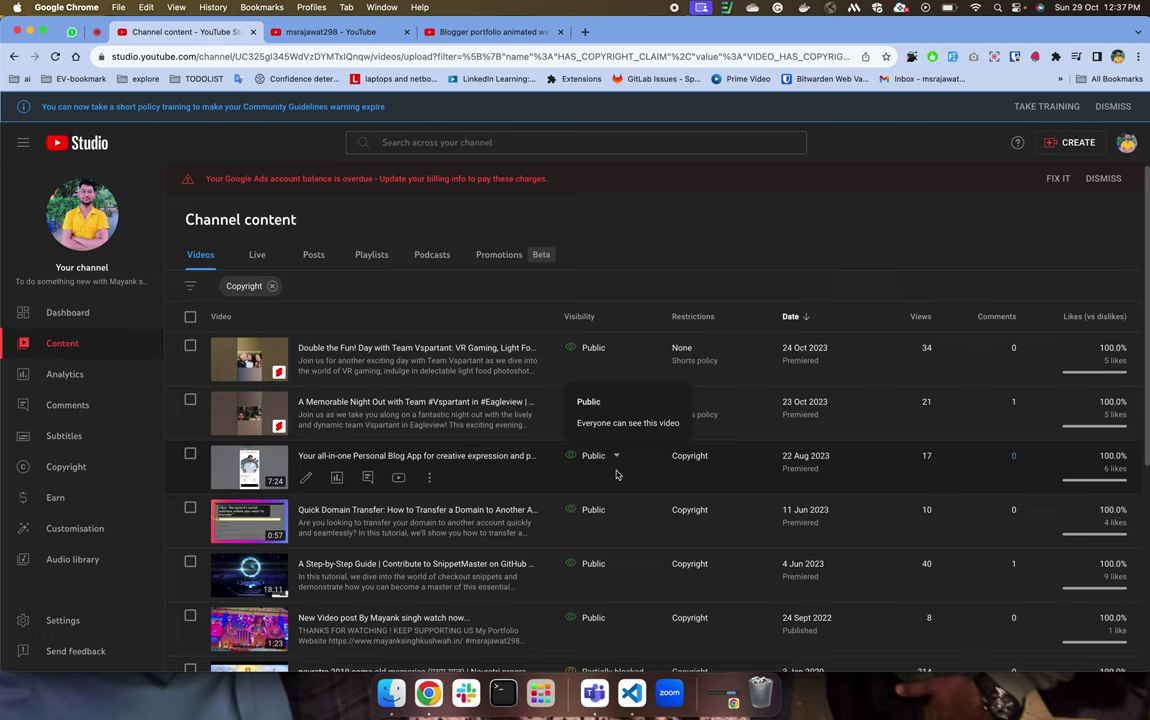
{"action": "right_click", "coordinate": [399, 479]}
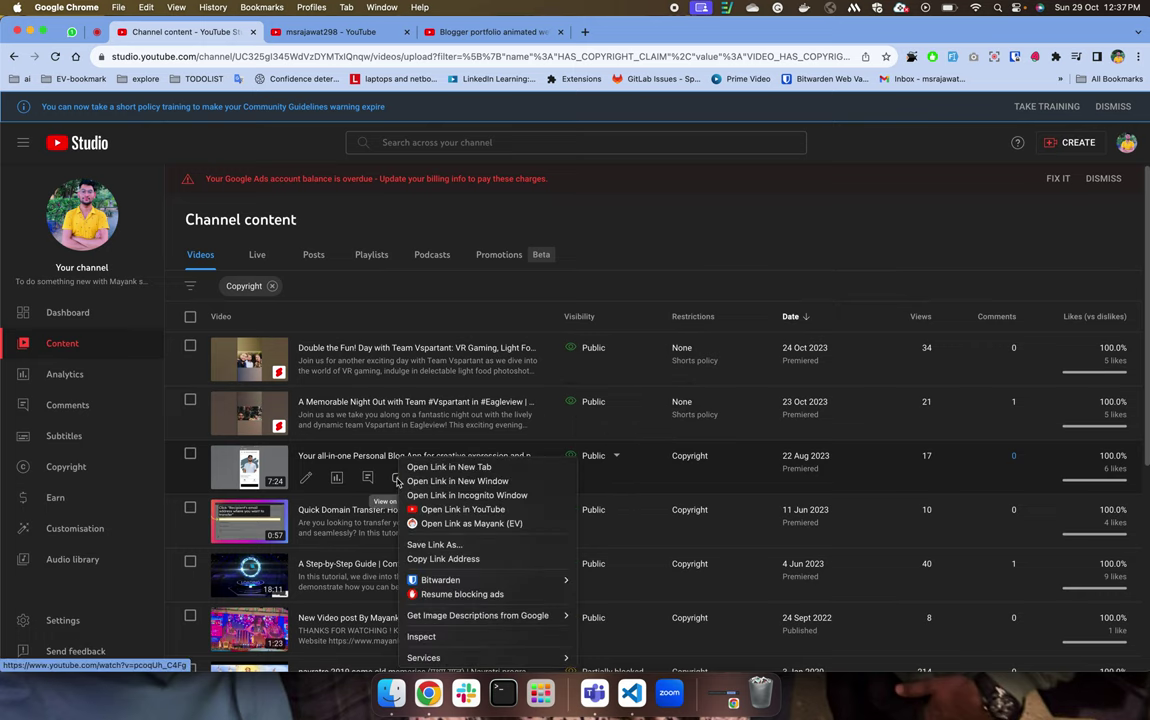
{"action": "left_click", "coordinate": [432, 511]}
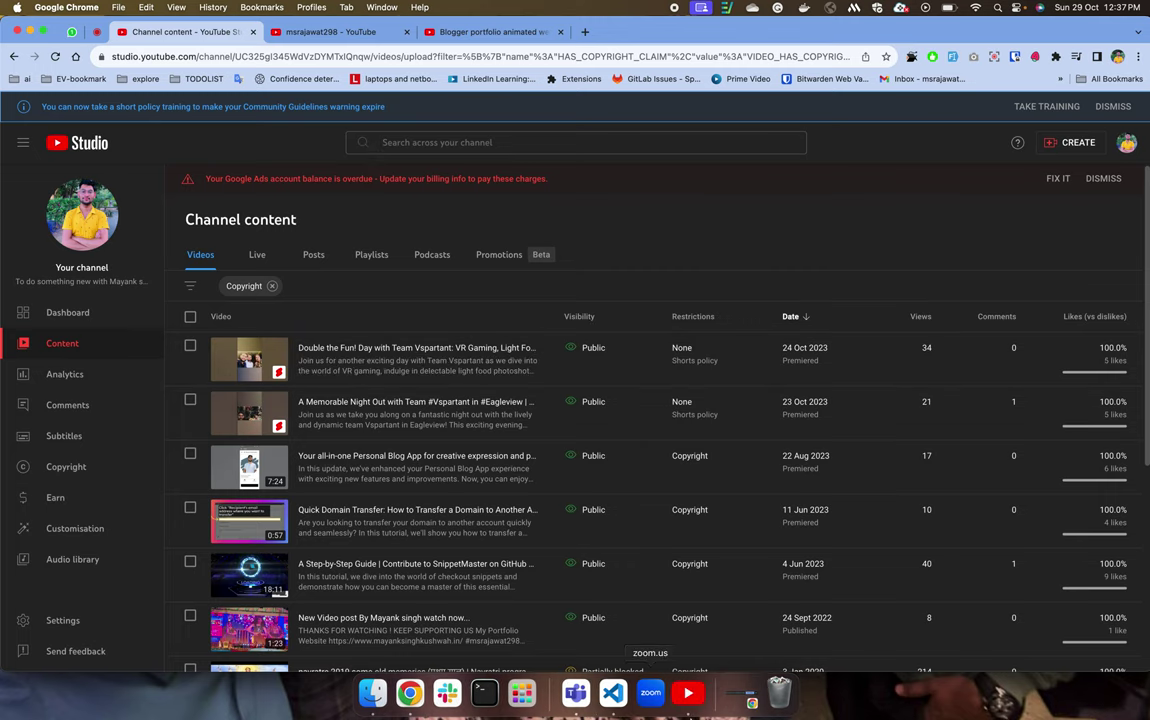
Quit the YouTube app from the dock, returning to the copyright-filtered list.
{"action": "right_click", "coordinate": [689, 691]}
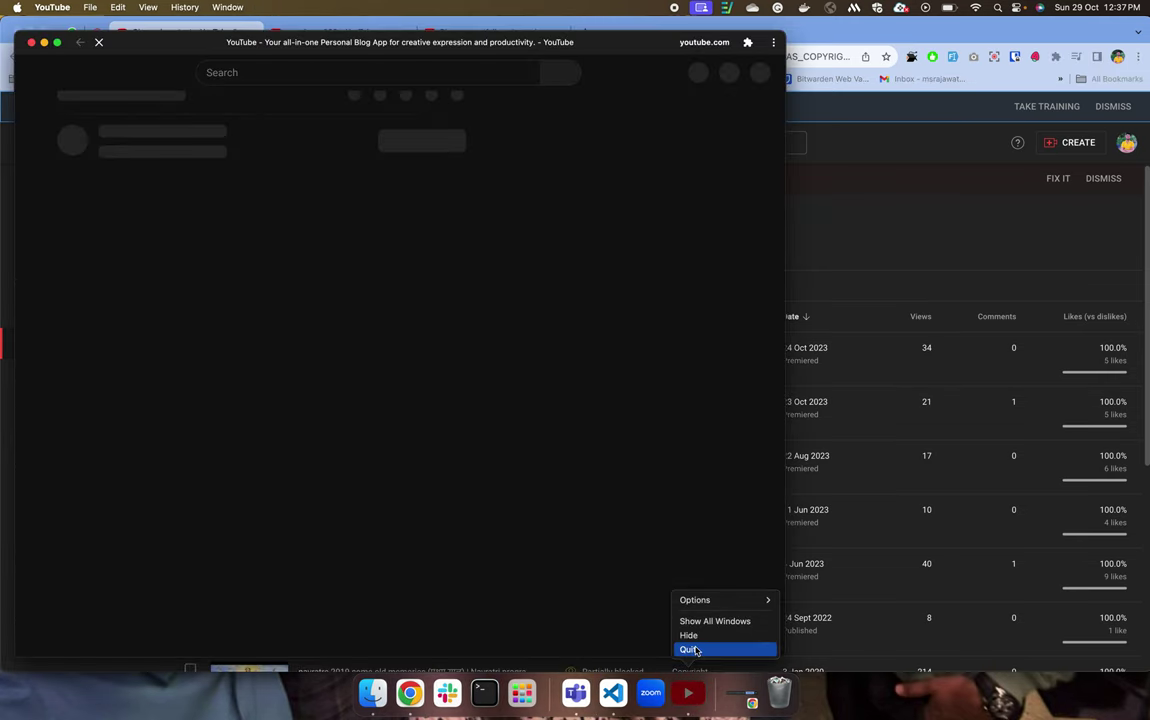
{"action": "left_click", "coordinate": [511, 514]}
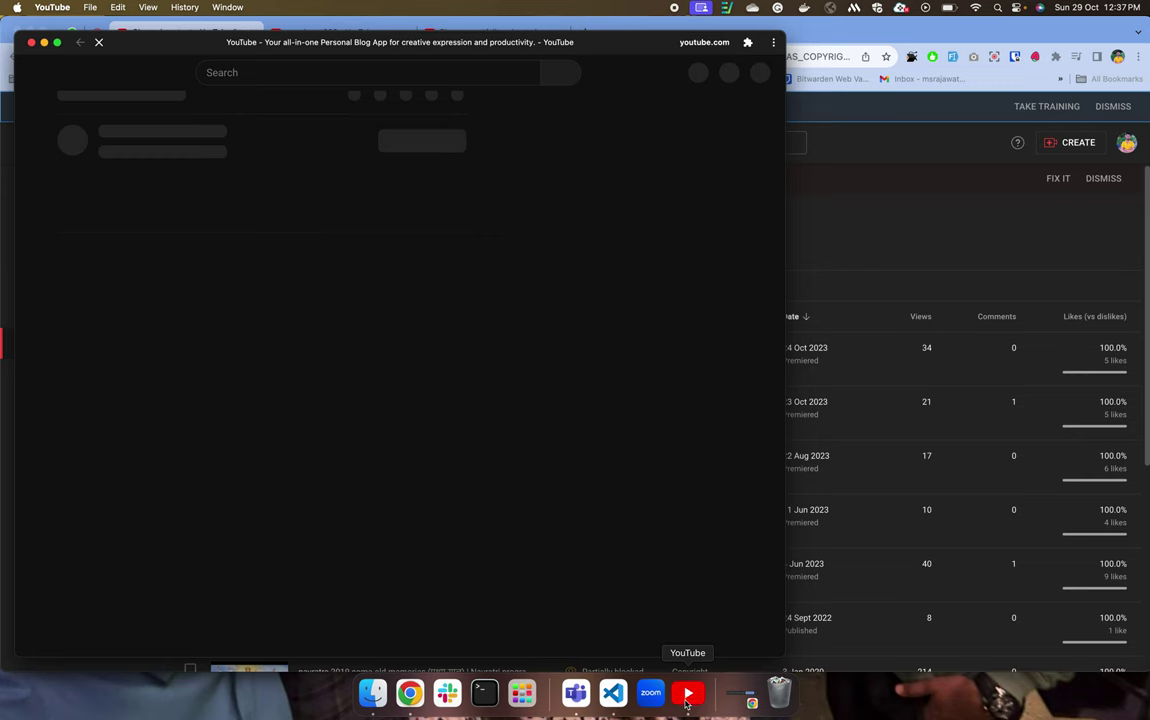
{"action": "right_click", "coordinate": [688, 691]}
{"action": "left_click", "coordinate": [700, 648]}
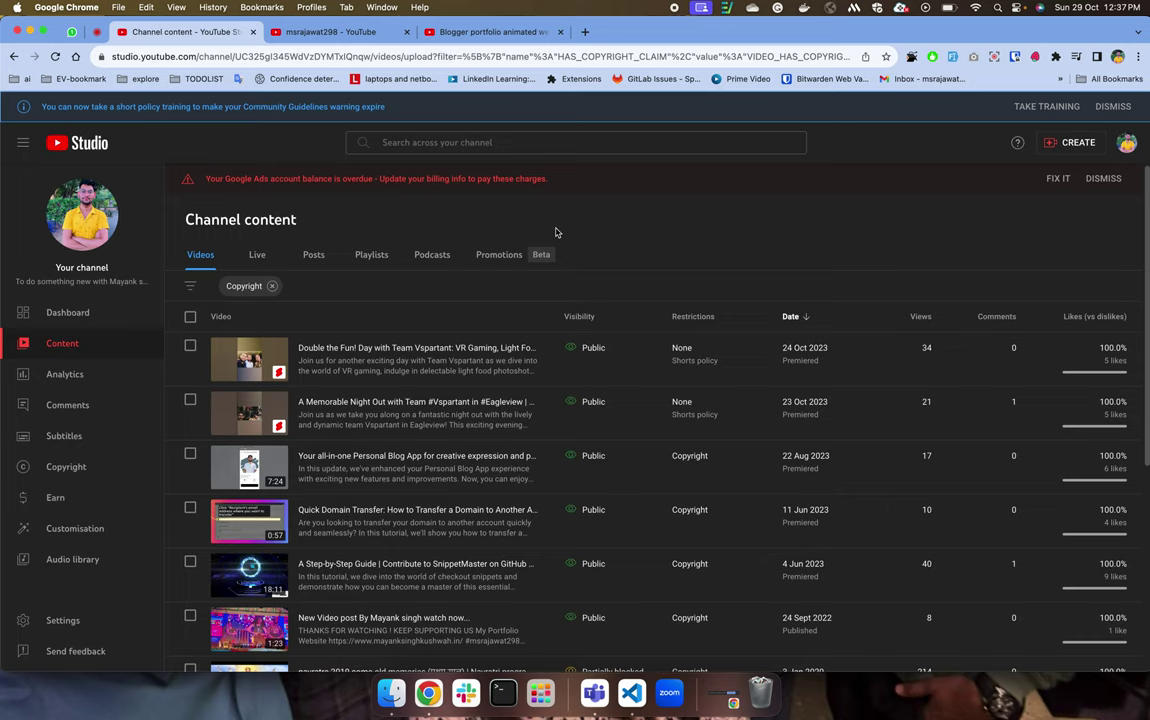
{"action": "mouse_move", "coordinate": [689, 467]}
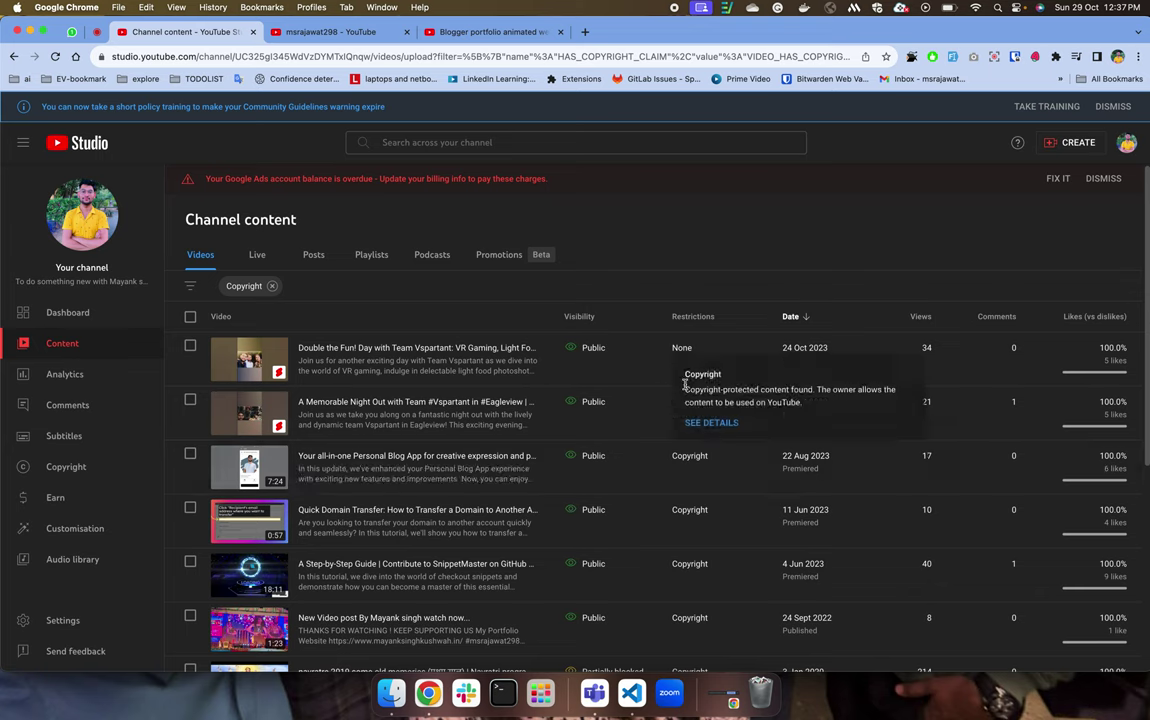
Choose Edit title and description from the Personal Blog App video's Options menu.
{"action": "left_click_drag", "start_coordinate": [685, 385], "coordinate": [854, 411]}
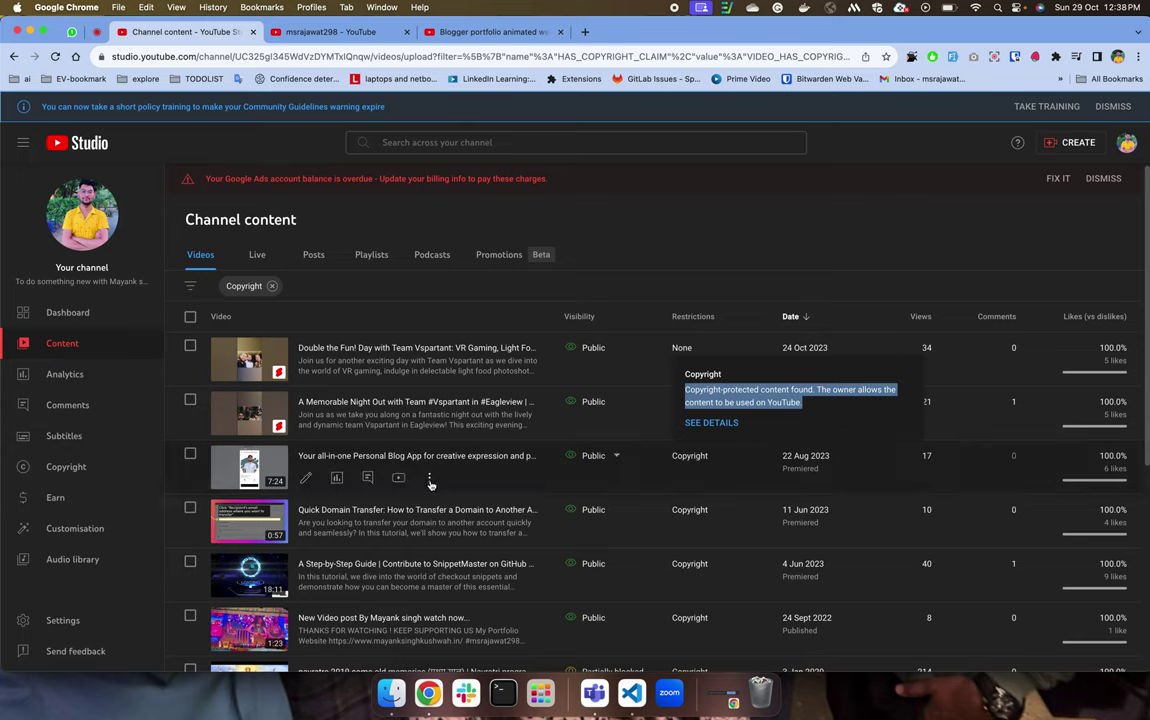
{"action": "left_click", "coordinate": [429, 477]}
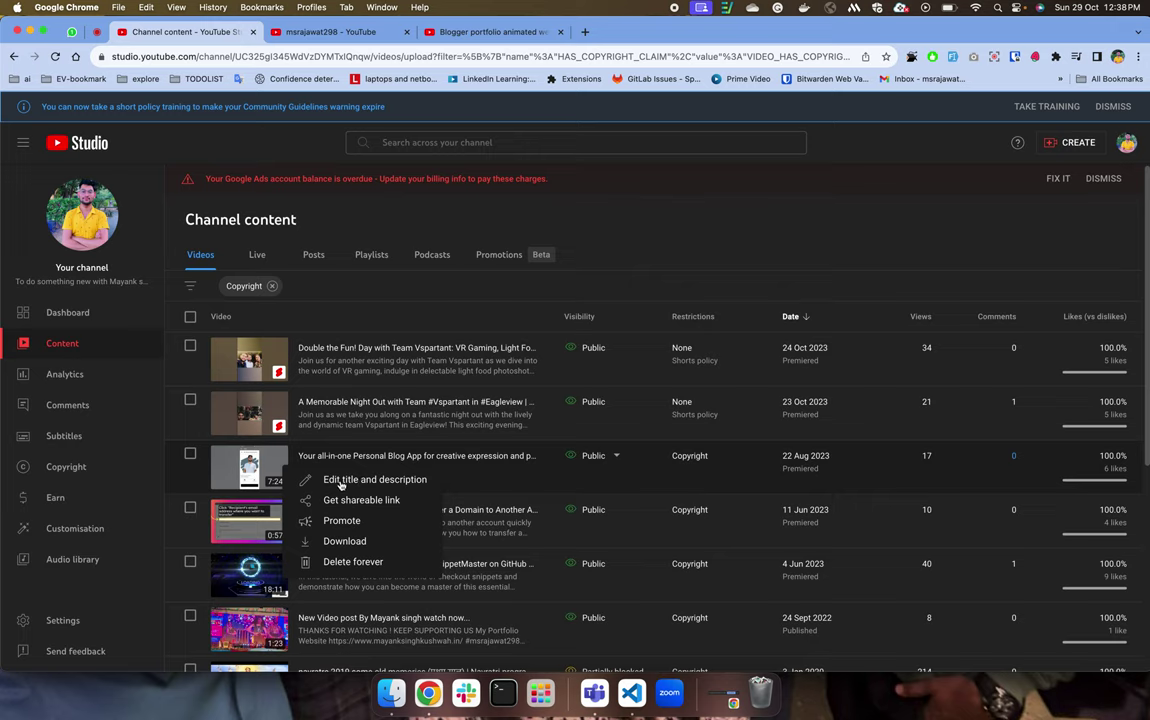
{"action": "left_click", "coordinate": [176, 437]}
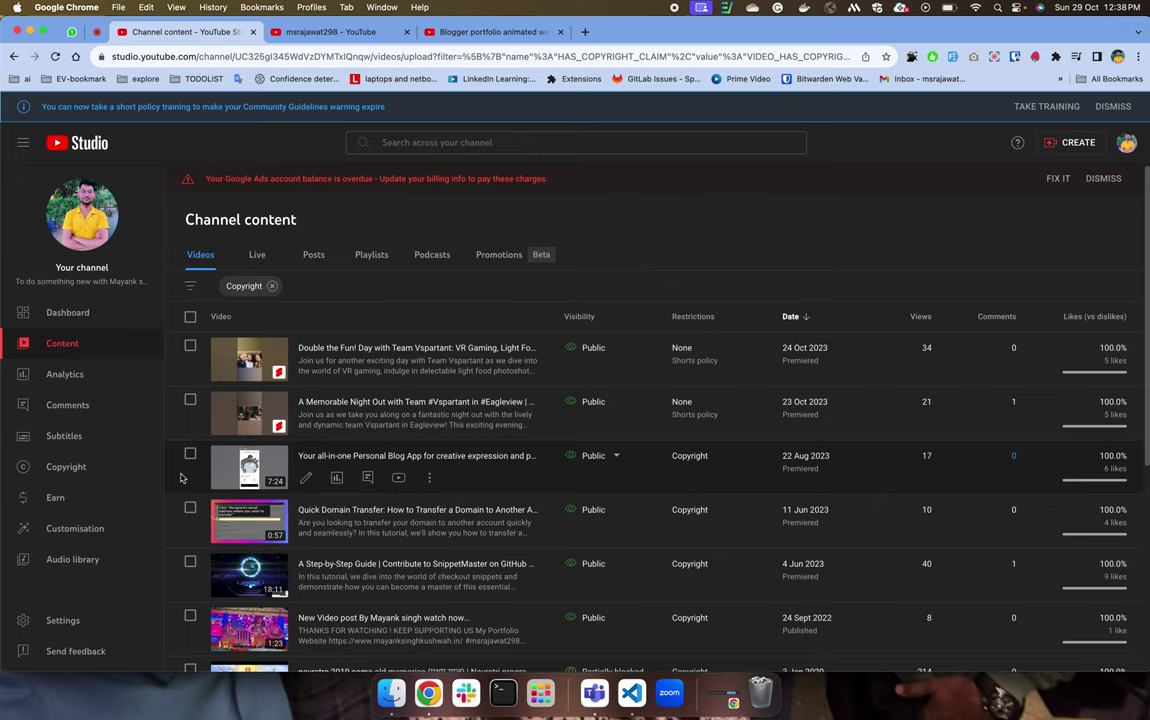
Open the video's details, leave visibility as Public, and close the details tab.
{"action": "left_click", "coordinate": [279, 430]}
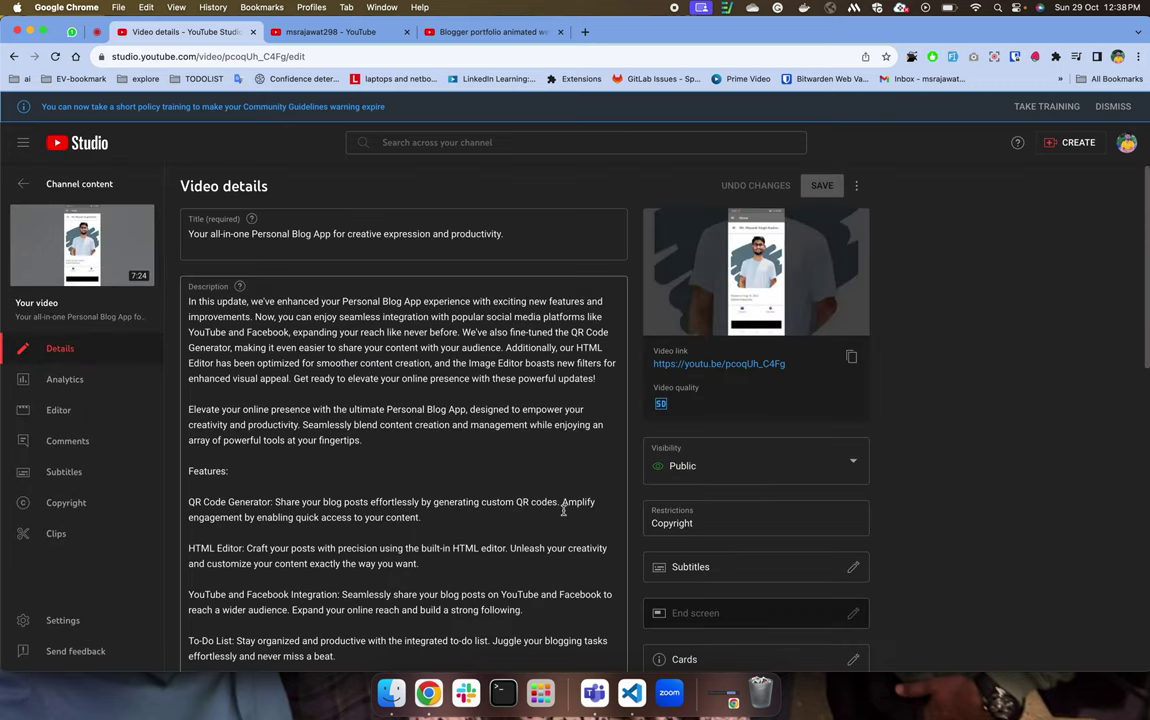
{"action": "scroll", "coordinate": [565, 506], "scroll_direction": "down", "scroll_amount": 3}
{"action": "left_click", "coordinate": [738, 298]}
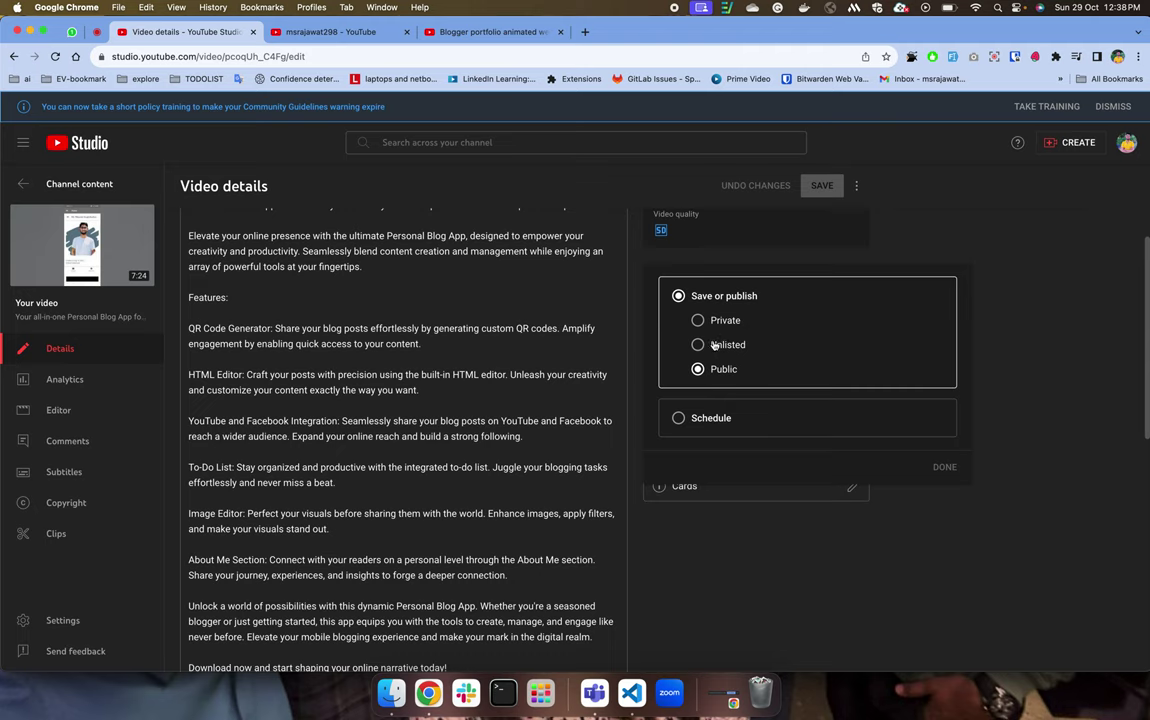
{"action": "left_click", "coordinate": [795, 555]}
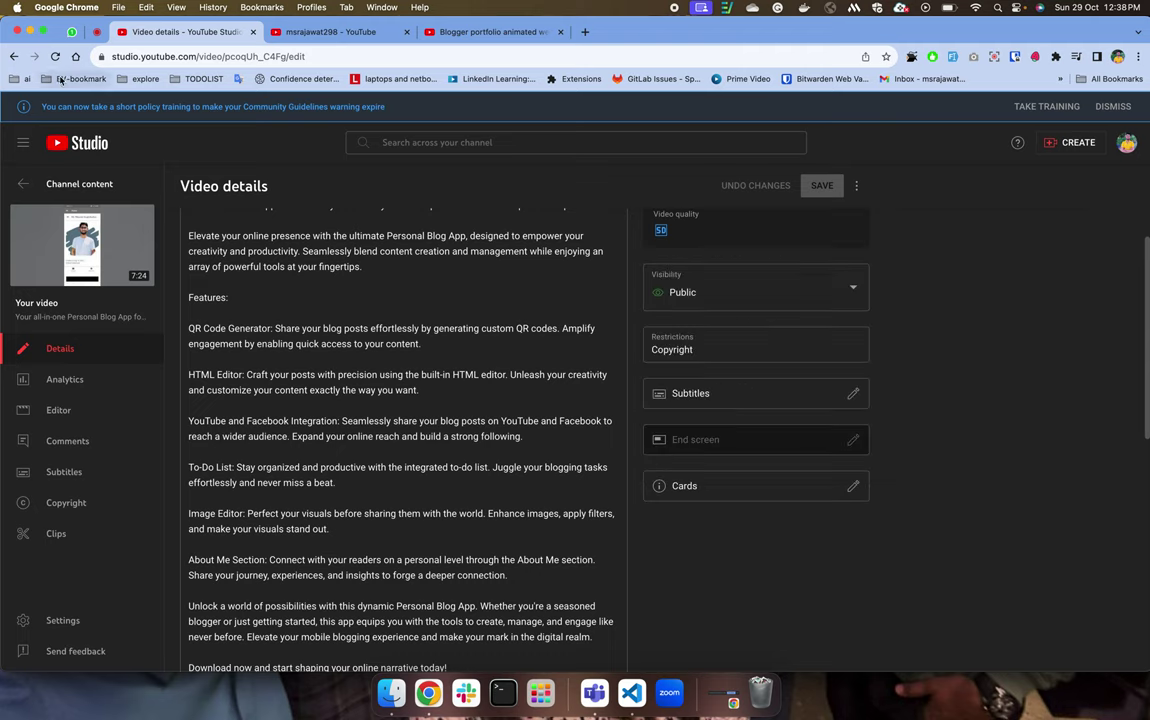
{"action": "left_click", "coordinate": [252, 32]}
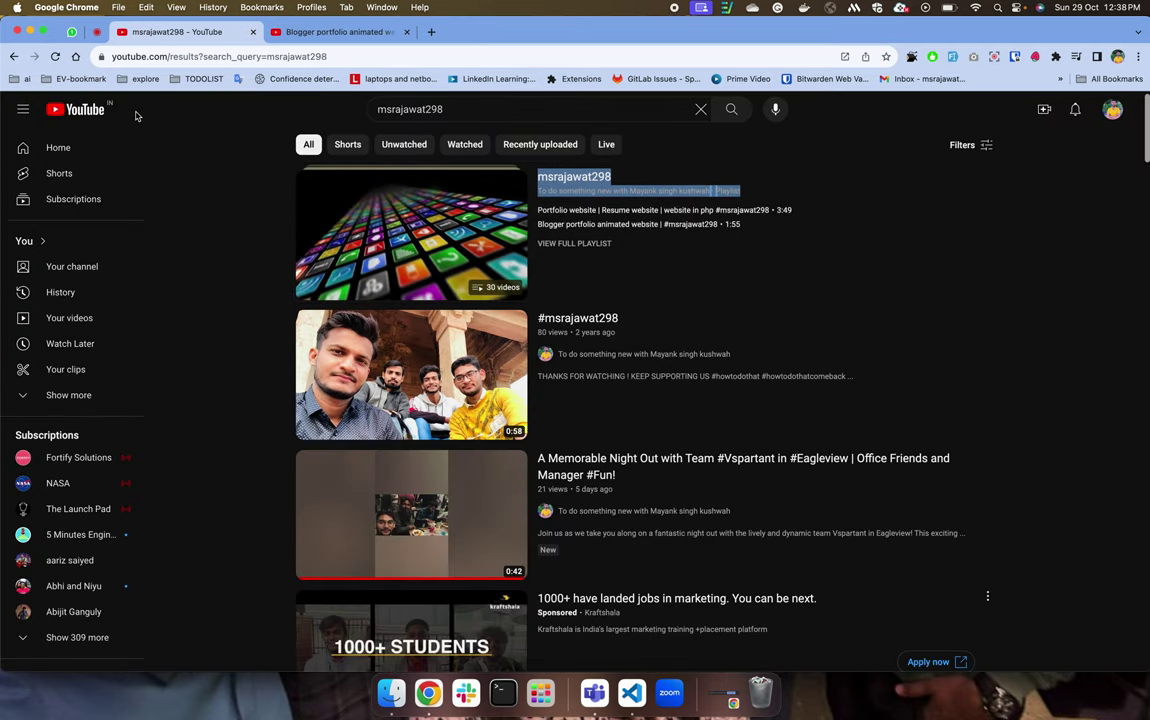
Reopen the closed Personal Blog App Video details tab with Cmd+Shift+T.
{"action": "left_click", "coordinate": [230, 333]}
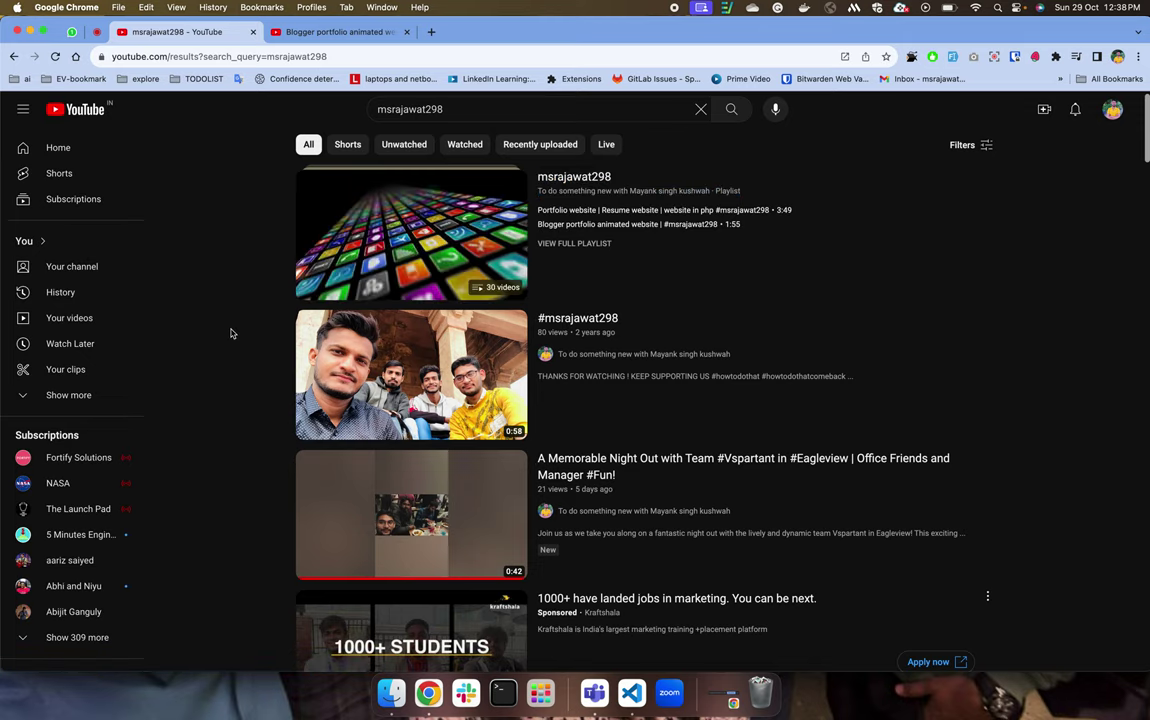
{"action": "key", "text": "super+shift+t"}
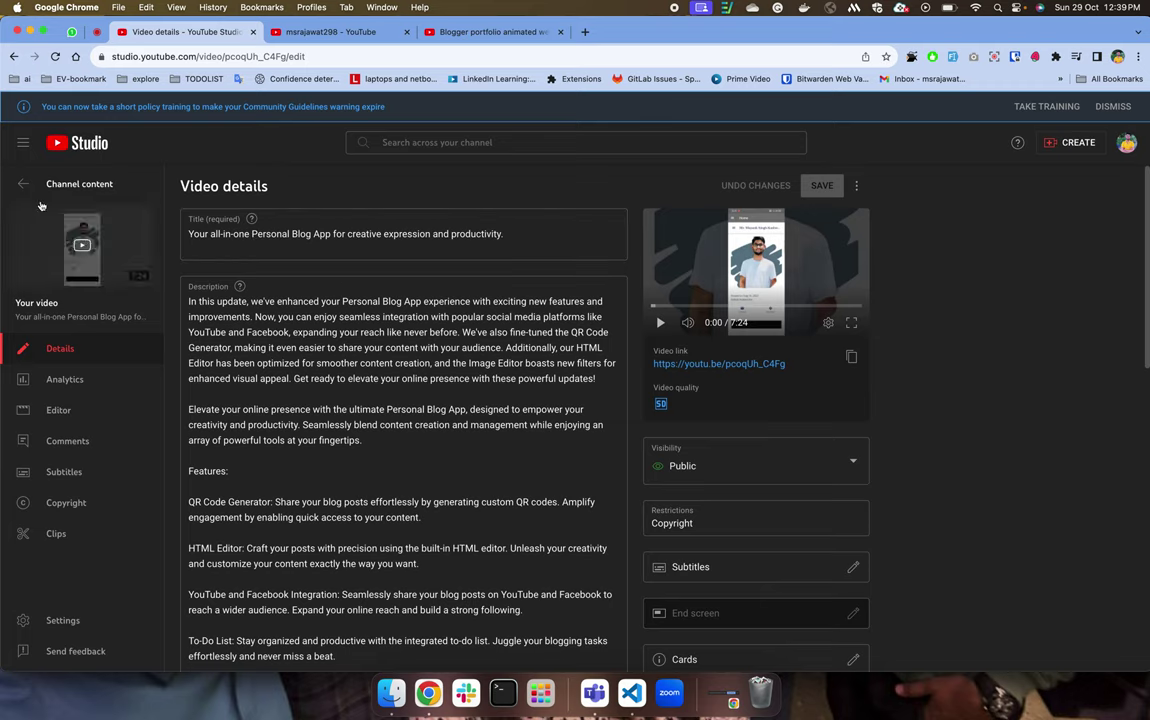
Go back to the Copyright-filtered Channel content list.
{"action": "left_click", "coordinate": [16, 56]}
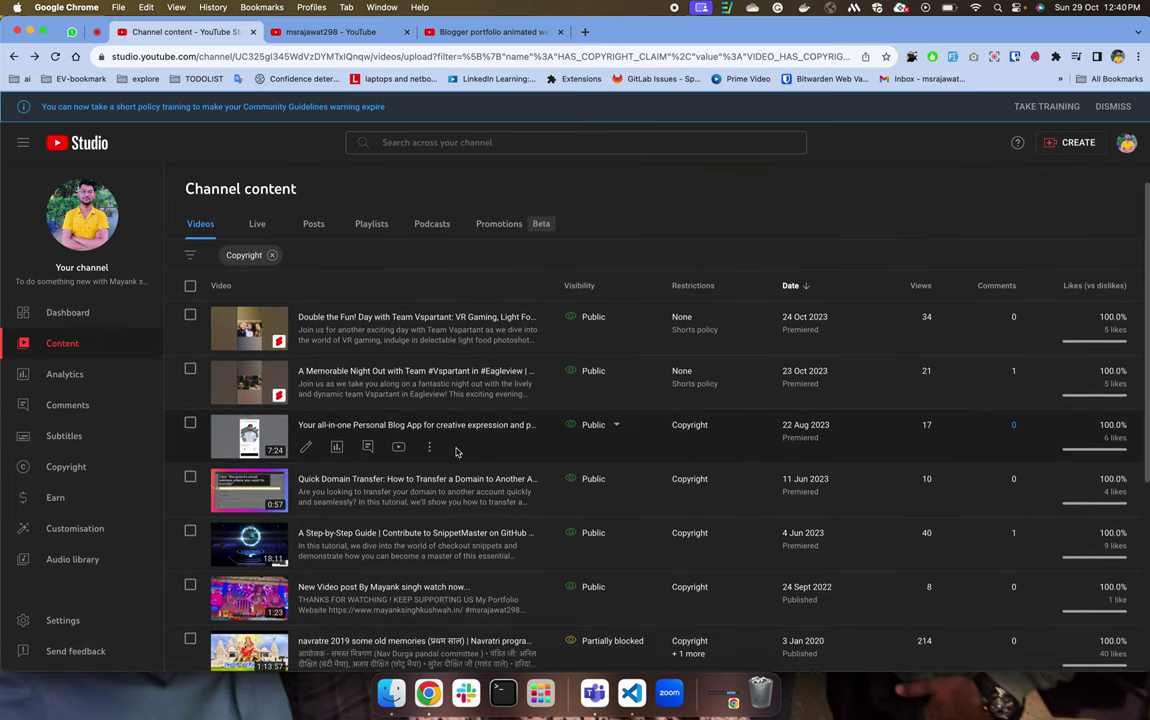
{"action": "scroll", "coordinate": [470, 445], "scroll_direction": "down", "scroll_amount": 3}
{"action": "mouse_move", "coordinate": [690, 509]}
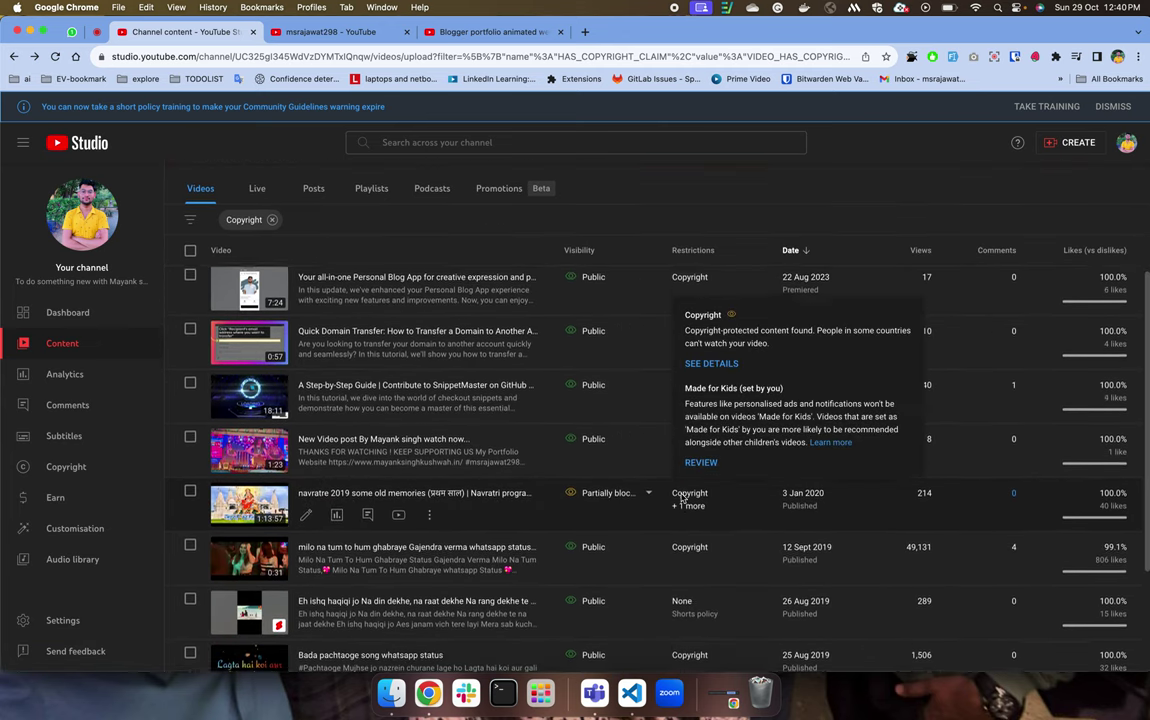
{"action": "scroll", "coordinate": [670, 495], "scroll_direction": "down", "scroll_amount": 2}
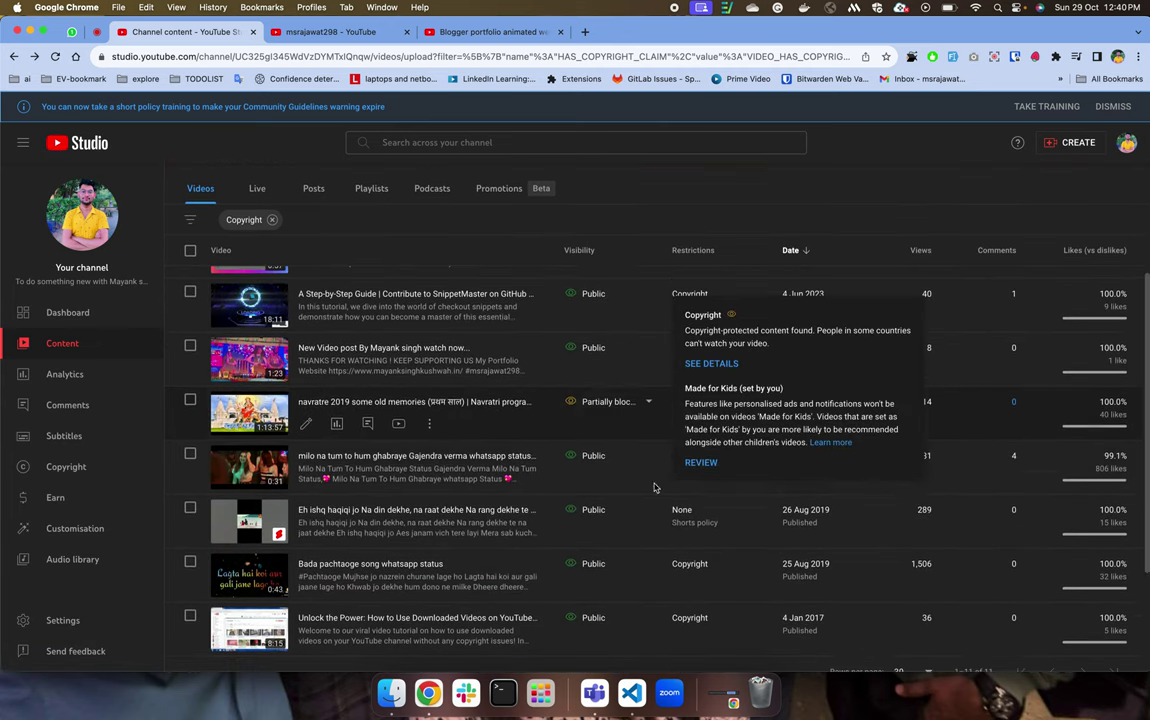
{"action": "left_click", "coordinate": [640, 403]}
{"action": "left_click", "coordinate": [500, 388]}
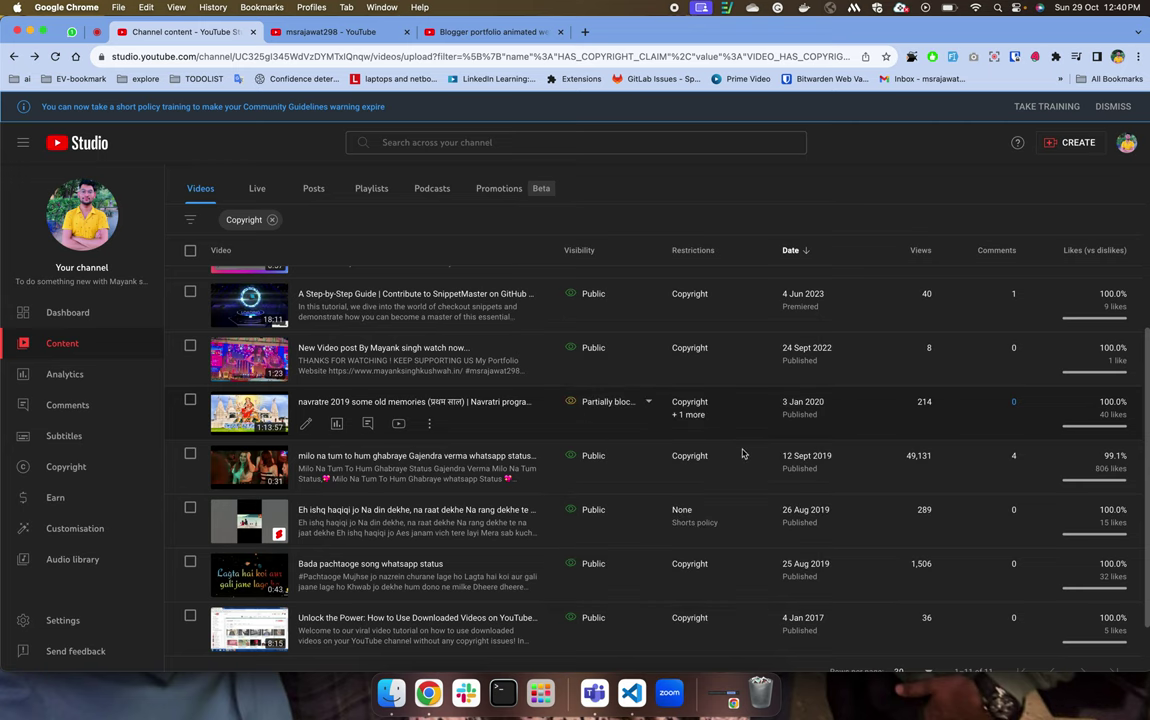
{"action": "mouse_move", "coordinate": [688, 418]}
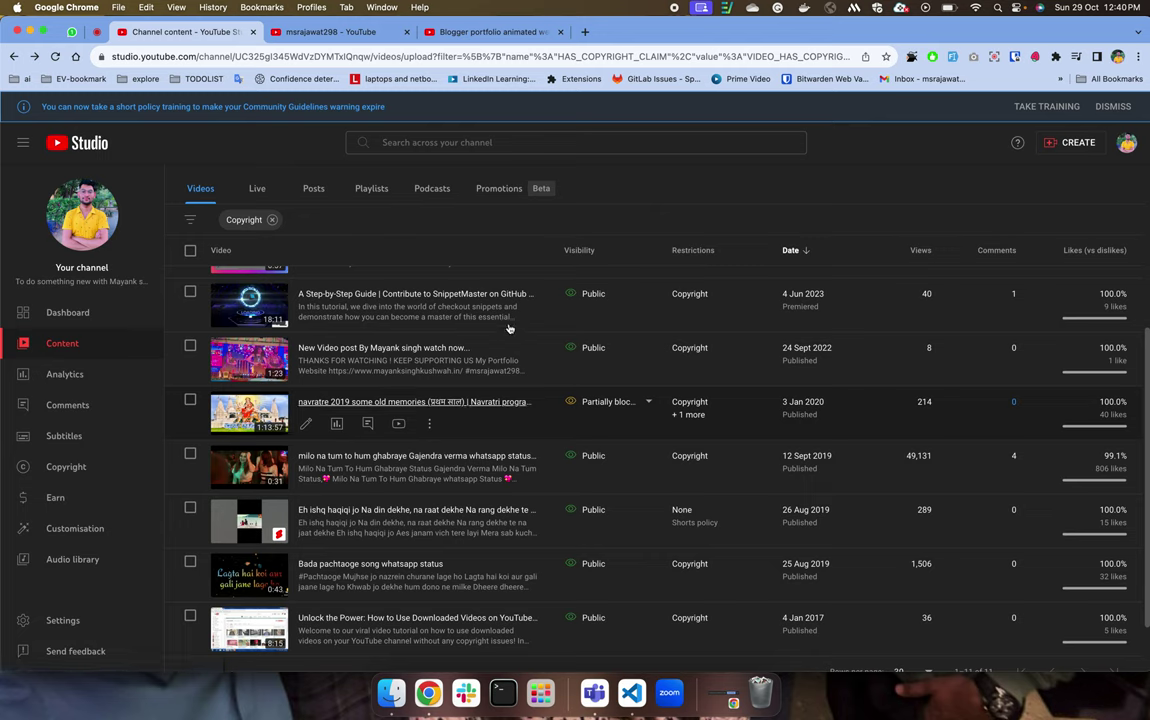
{"action": "scroll", "coordinate": [372, 257], "scroll_direction": "up", "scroll_amount": 5}
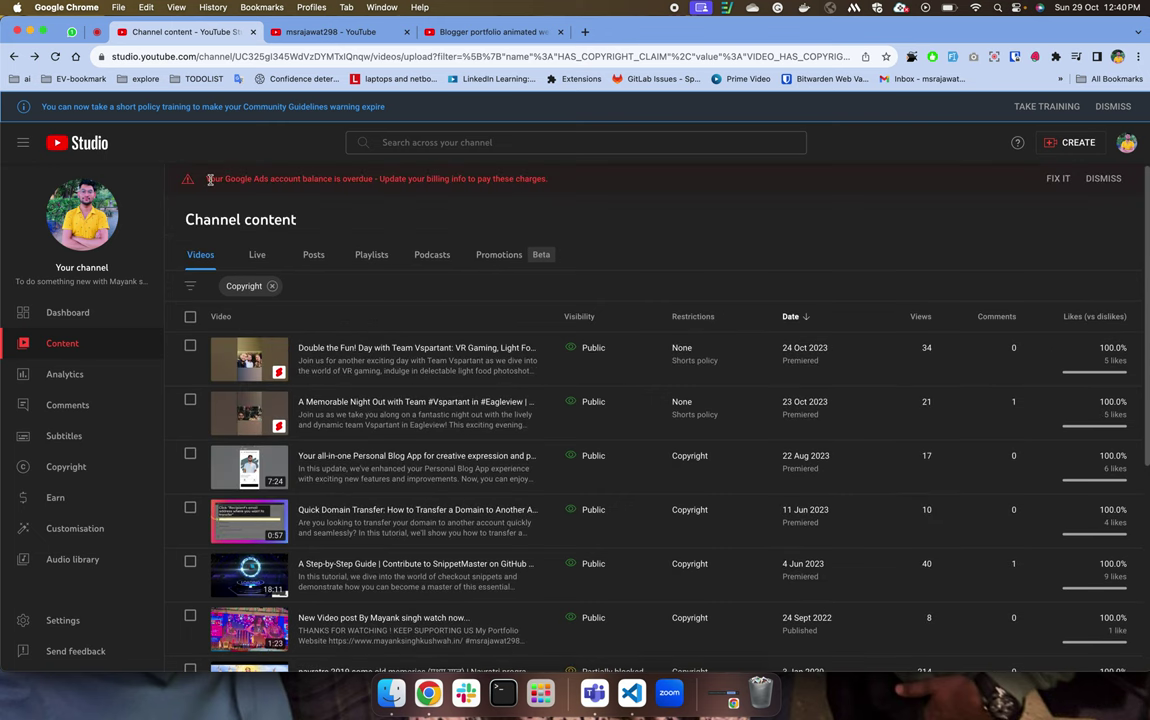
{"action": "left_click_drag", "start_coordinate": [205, 178], "coordinate": [595, 179]}
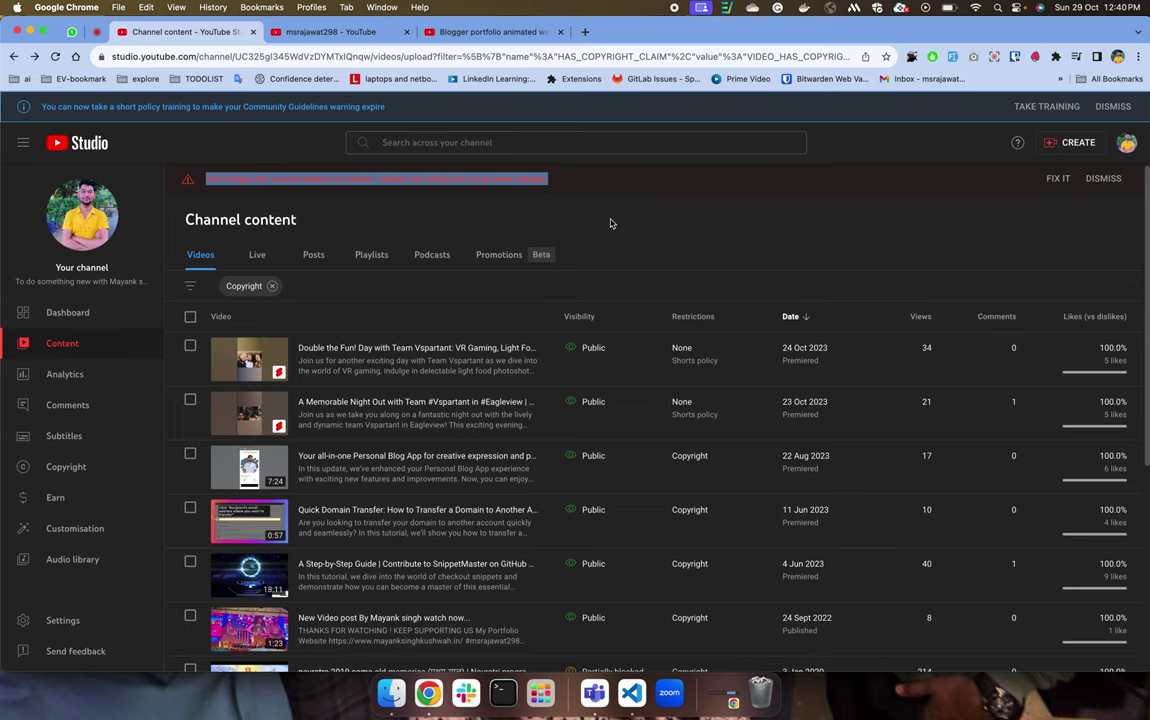
{"action": "scroll", "coordinate": [600, 520], "scroll_direction": "down", "scroll_amount": 3}
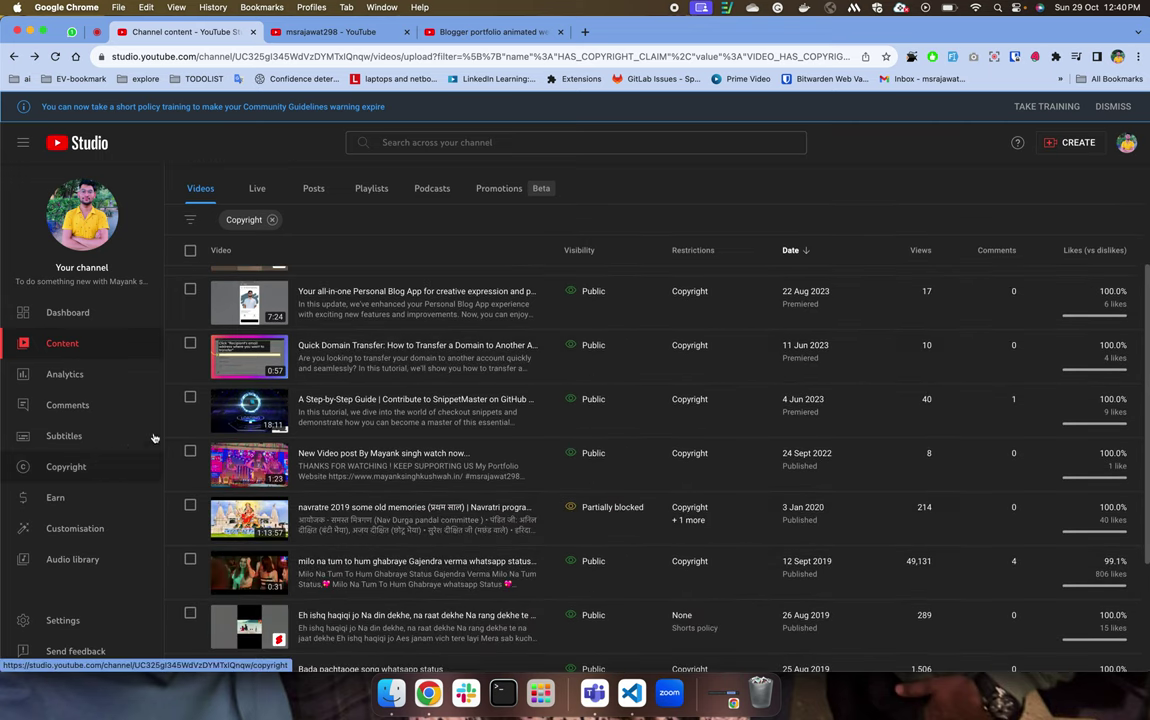
Open Channel copyright and the copyright takedown requests help in a new tab.
{"action": "left_click", "coordinate": [712, 365]}
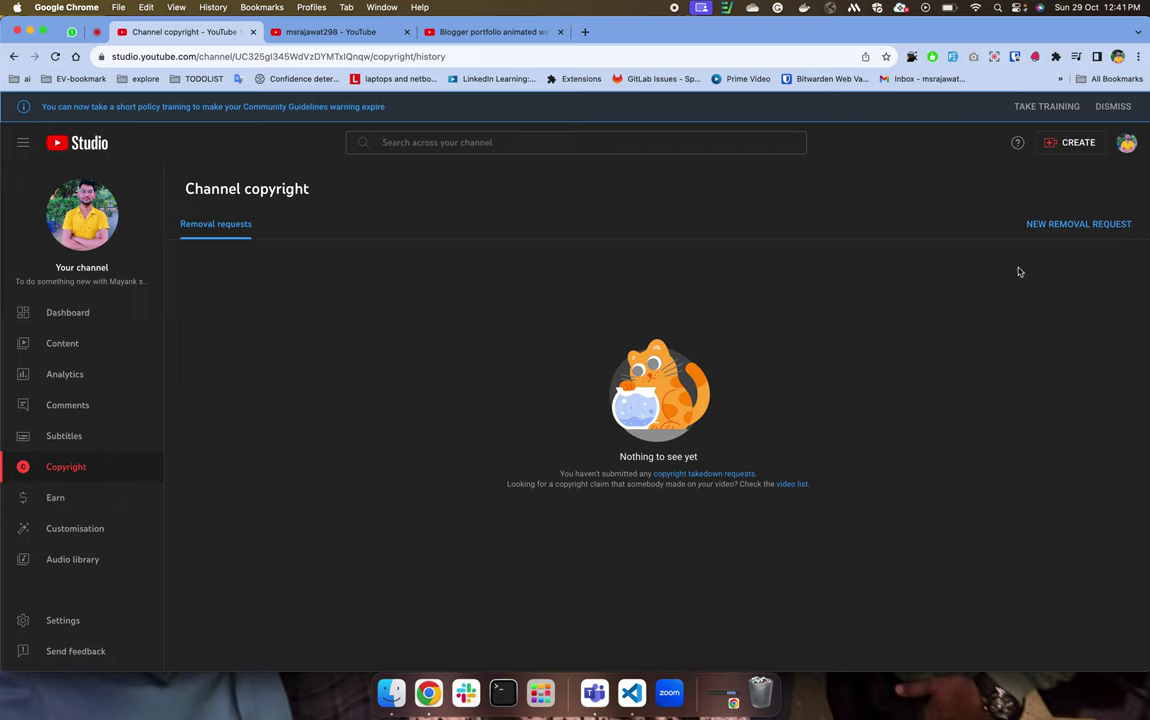
{"action": "left_click", "coordinate": [688, 474], "text": "super"}
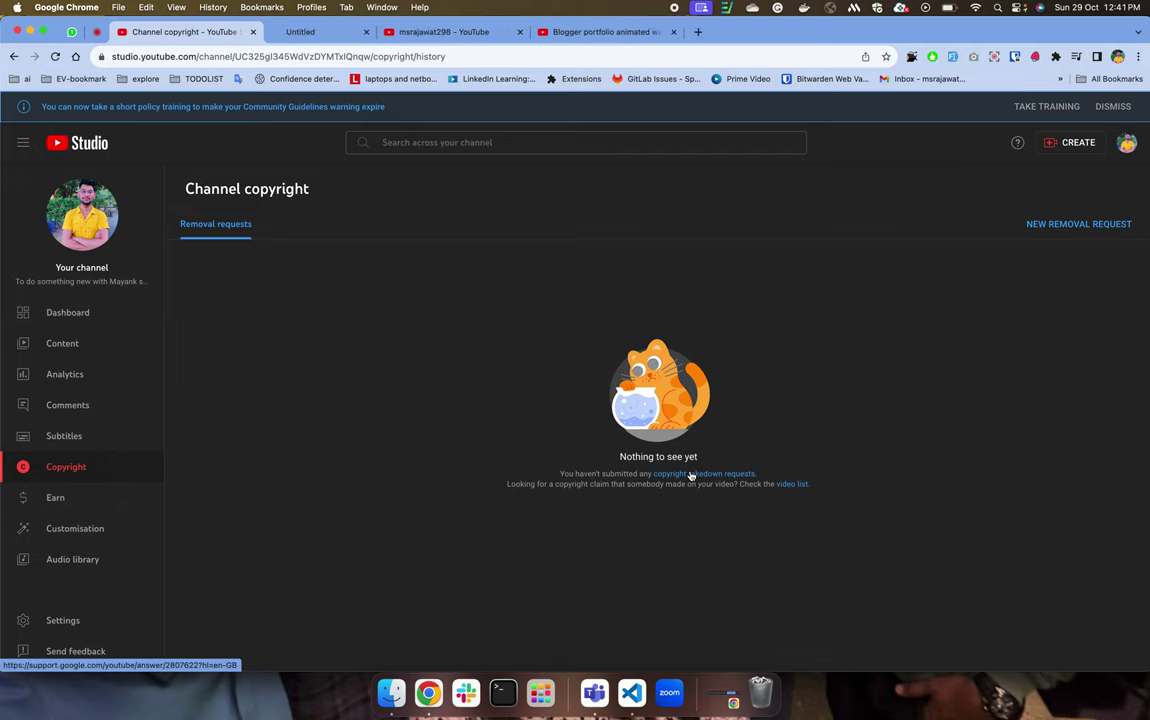
Scroll through the 'Submit a copyright removal request' help article, then close its tab.
{"action": "left_click", "coordinate": [350, 31]}
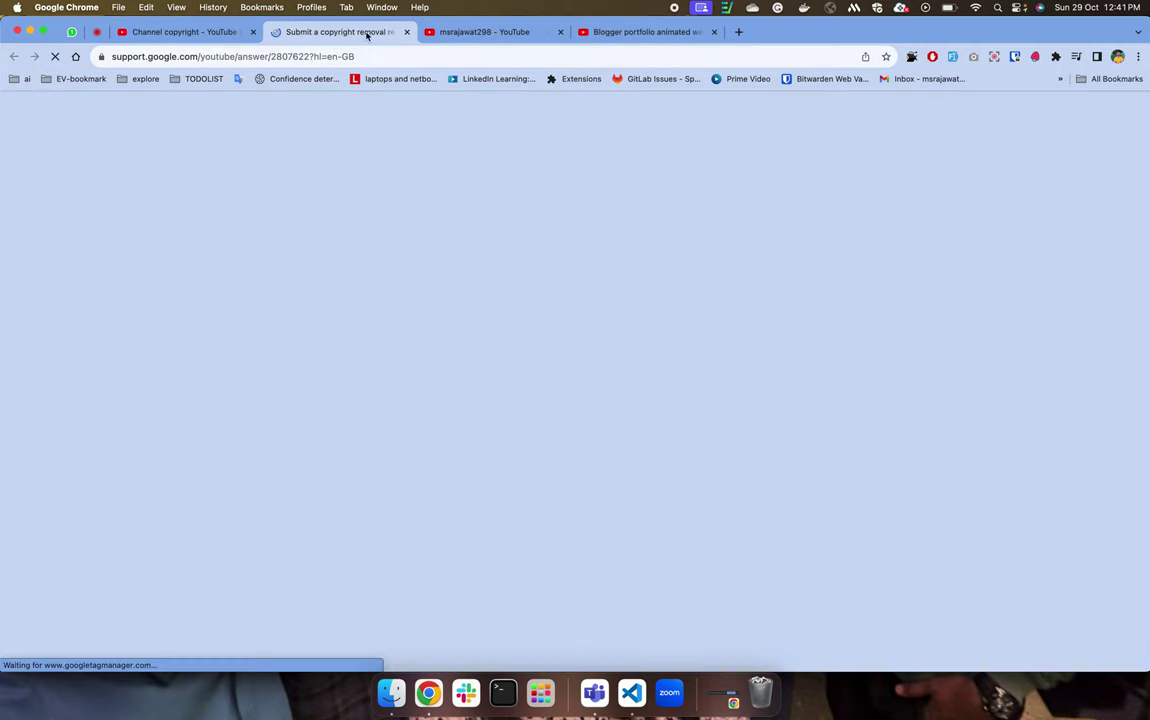
{"action": "scroll", "coordinate": [386, 342], "scroll_direction": "down", "scroll_amount": 15}
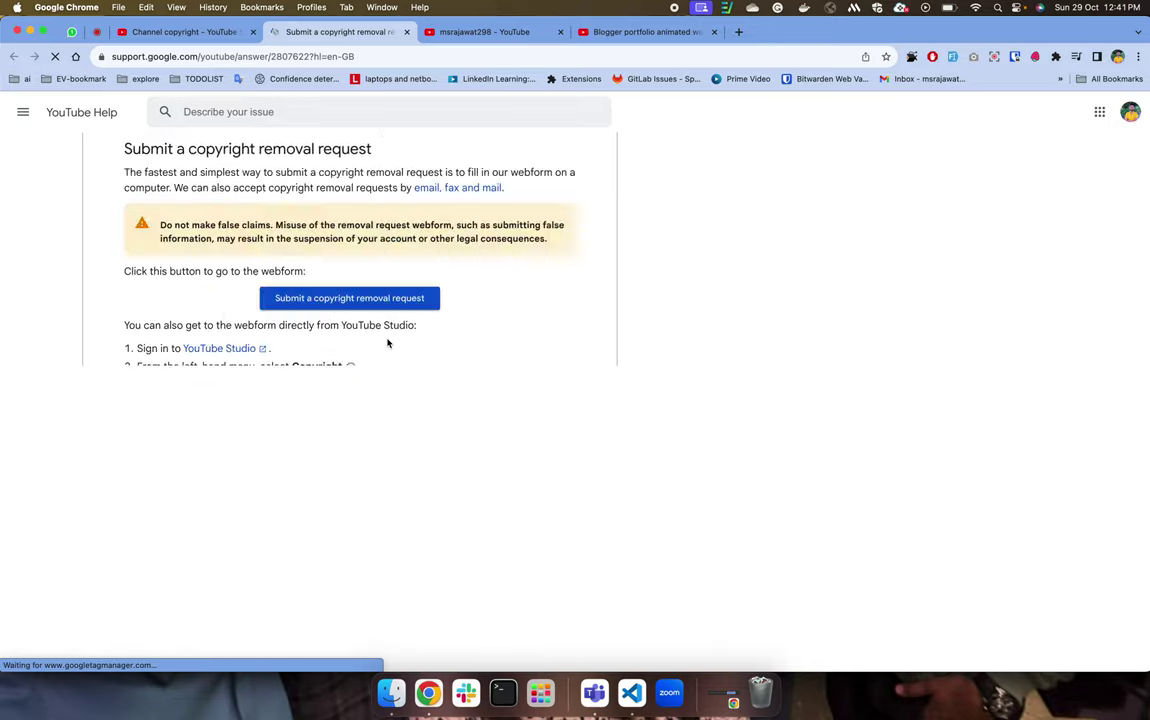
{"action": "scroll", "coordinate": [386, 341], "scroll_direction": "up", "scroll_amount": 5}
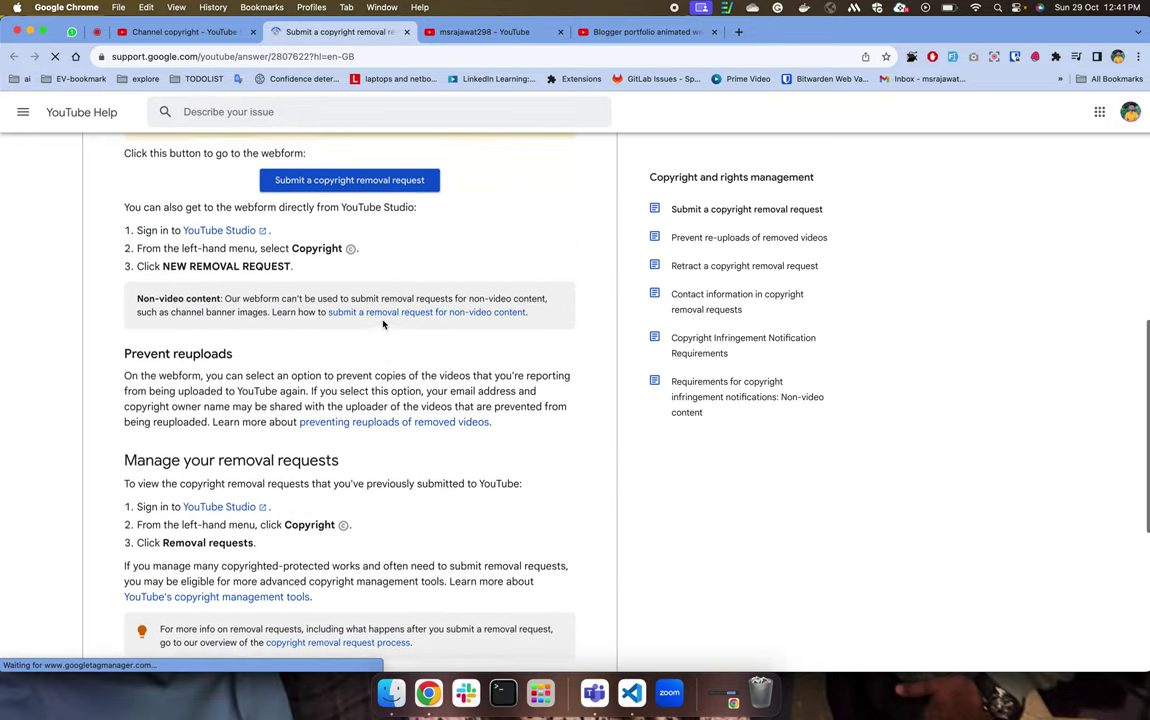
{"action": "scroll", "coordinate": [349, 547], "scroll_direction": "down", "scroll_amount": 5}
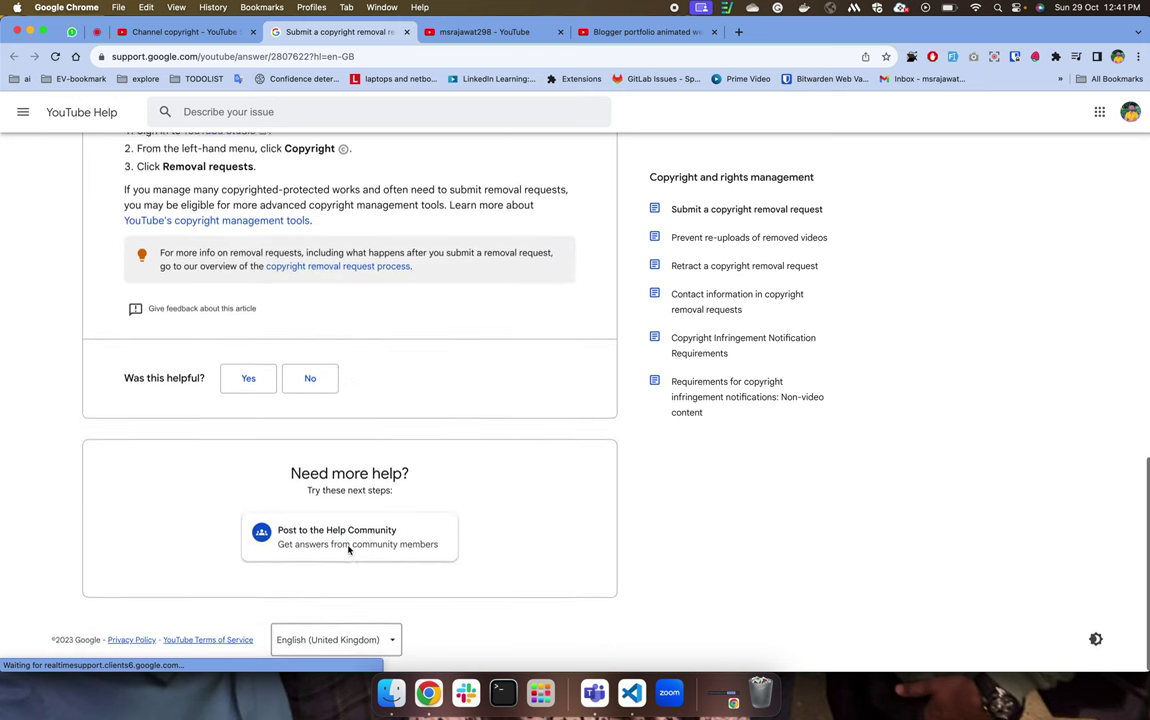
{"action": "scroll", "coordinate": [349, 549], "scroll_direction": "up", "scroll_amount": 15}
{"action": "key", "text": "super+w"}
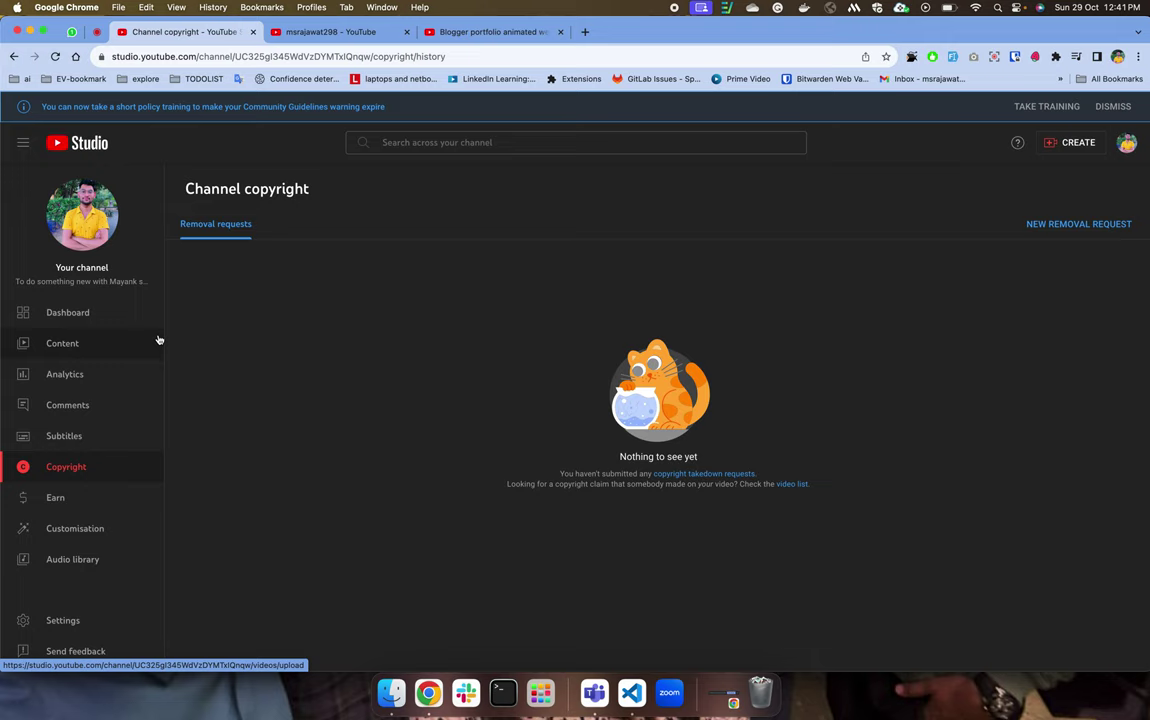
{"action": "left_click", "coordinate": [108, 337]}
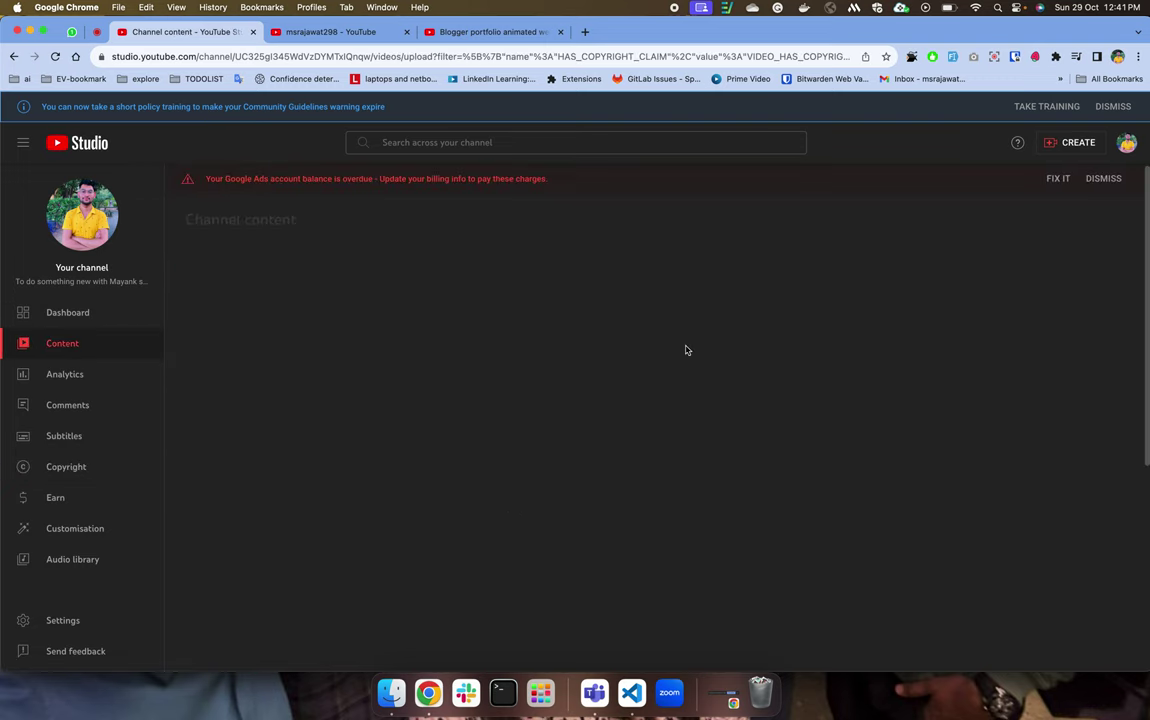
{"action": "mouse_move", "coordinate": [734, 372]}
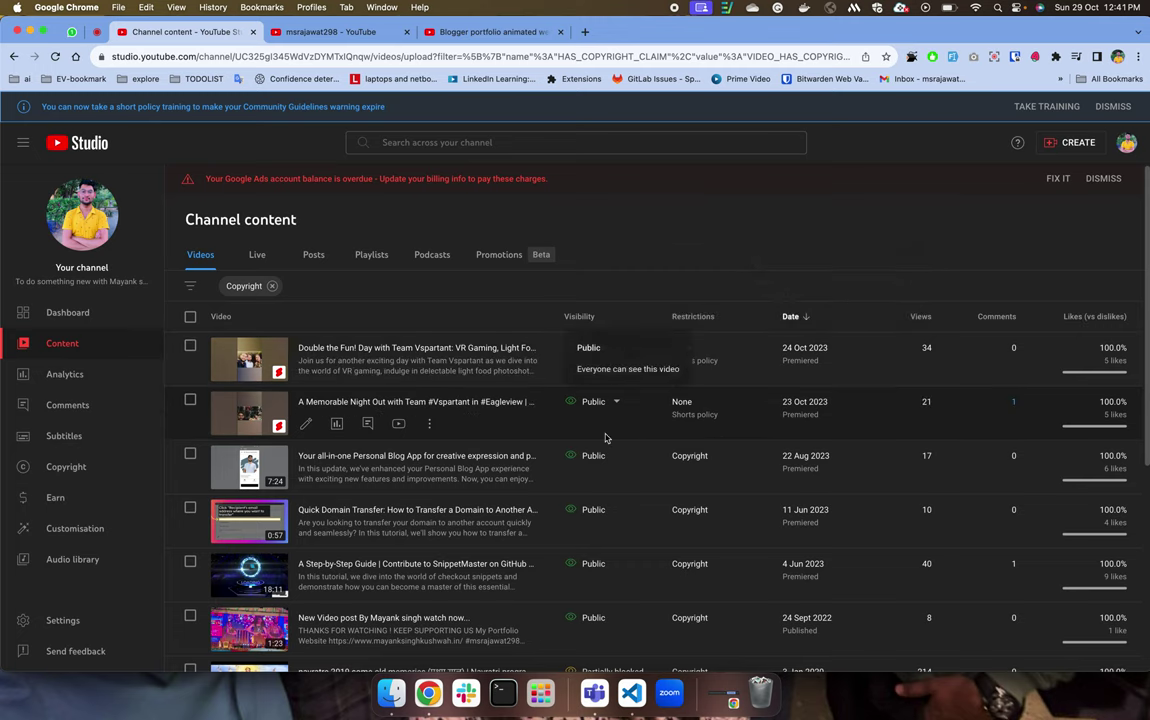
{"action": "scroll", "coordinate": [700, 455], "scroll_direction": "down", "scroll_amount": 1}
{"action": "mouse_move", "coordinate": [706, 462]}
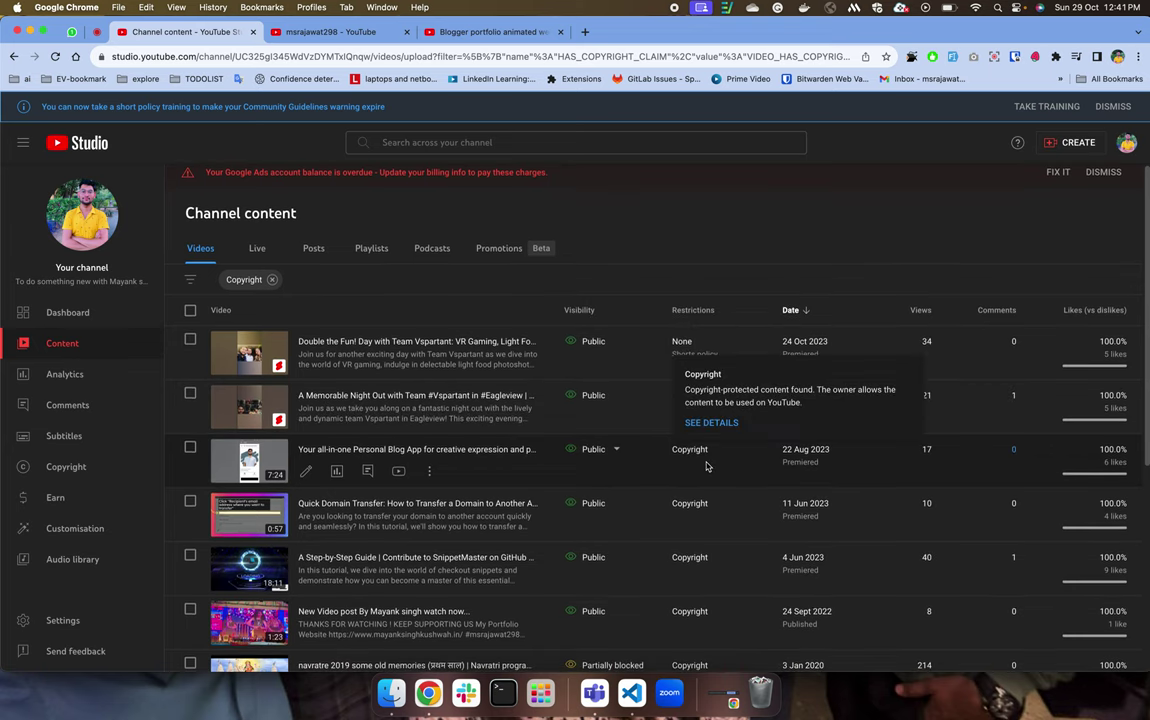
{"action": "scroll", "coordinate": [706, 466], "scroll_direction": "down", "scroll_amount": 1}
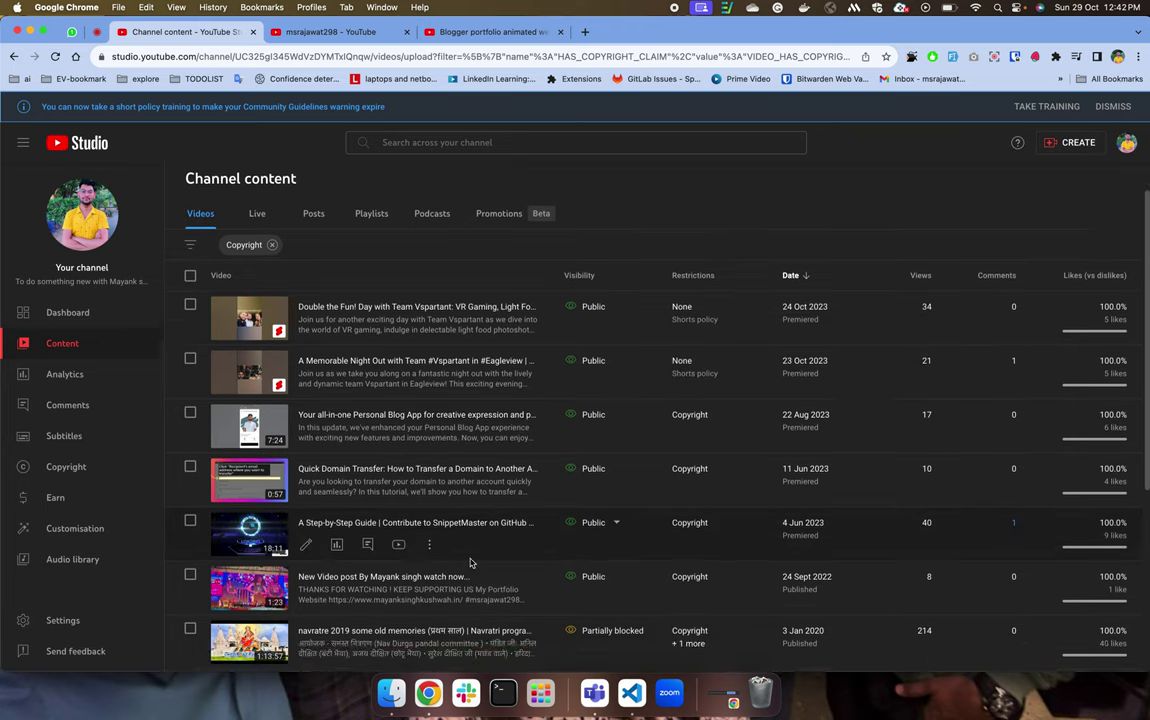
{"action": "scroll", "coordinate": [420, 560], "scroll_direction": "down", "scroll_amount": 5}
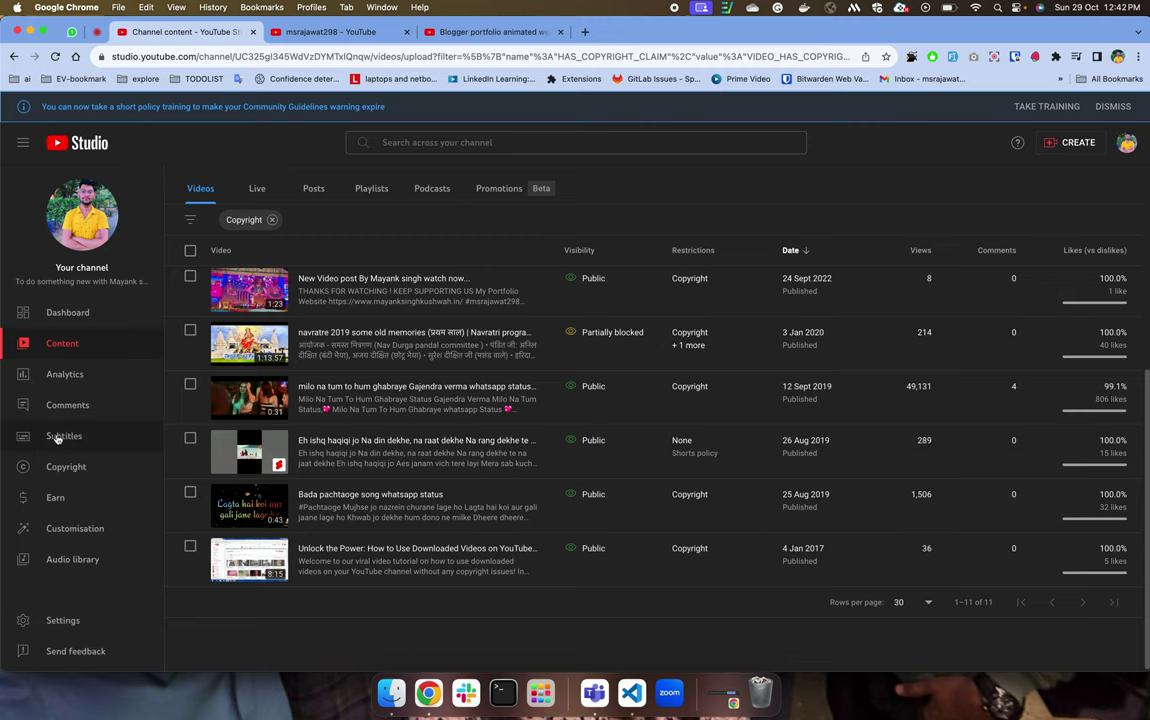
{"action": "left_click", "coordinate": [85, 466]}
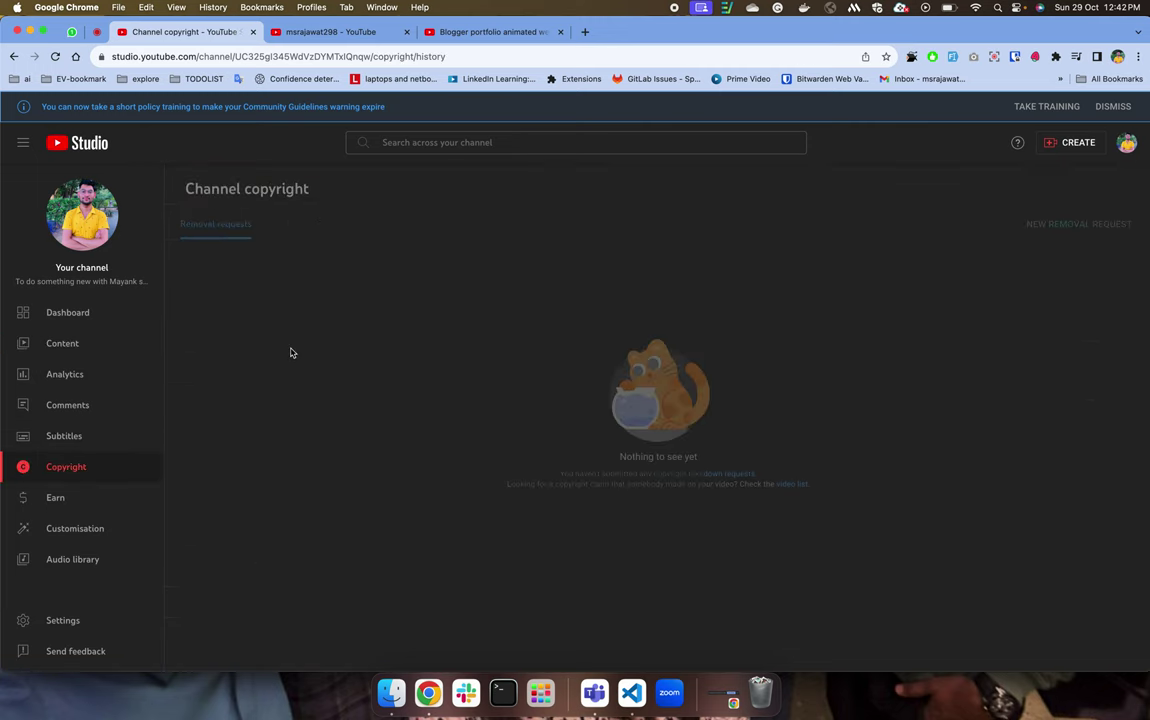
Go back to Channel content, clear the Copyright filter, and scroll through all videos by date.
{"action": "left_click", "coordinate": [125, 352]}
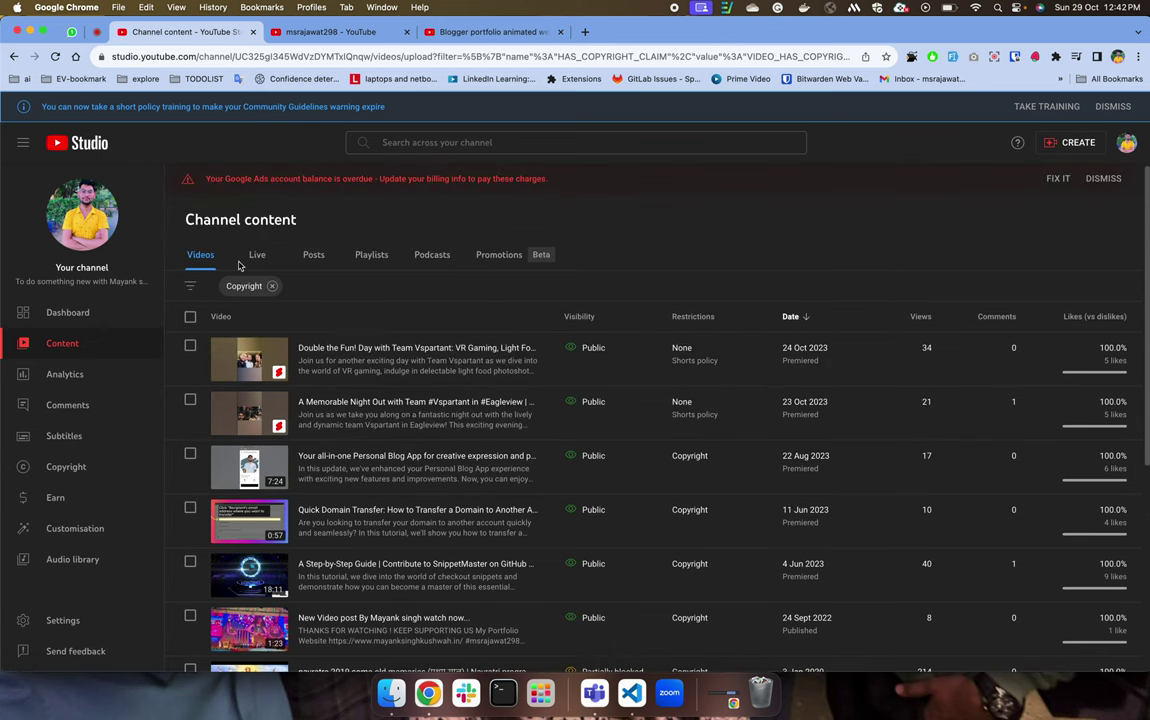
{"action": "left_click", "coordinate": [271, 286]}
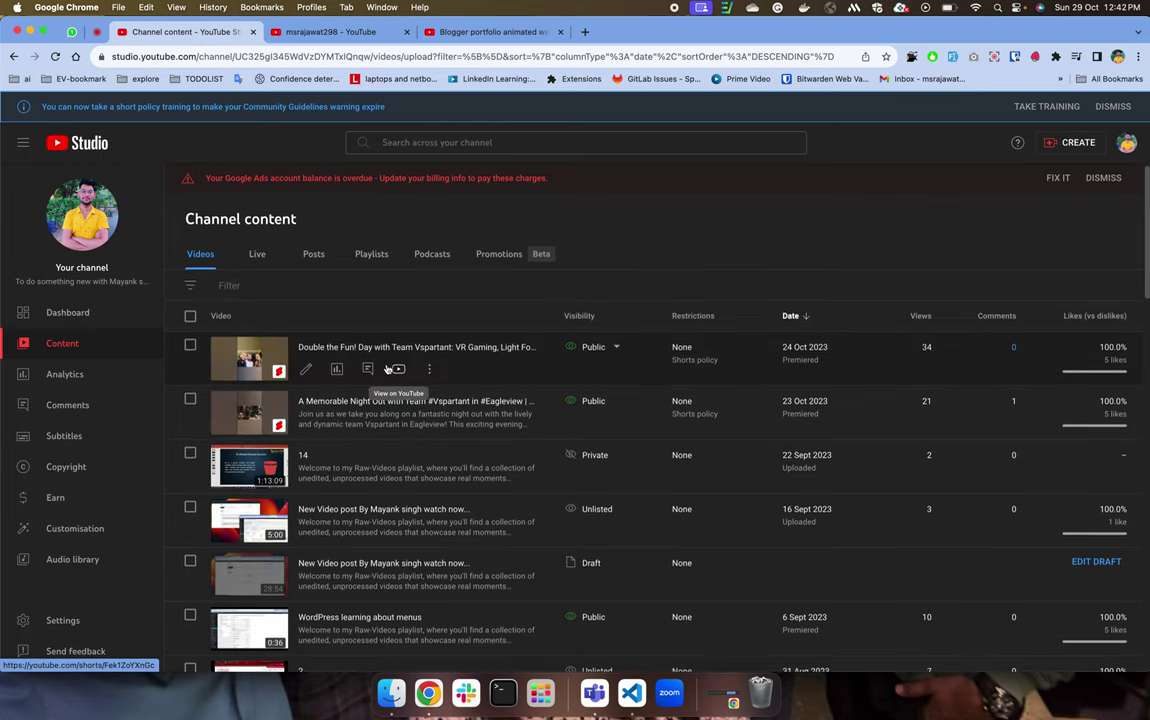
{"action": "scroll", "coordinate": [388, 369], "scroll_direction": "down", "scroll_amount": 3}
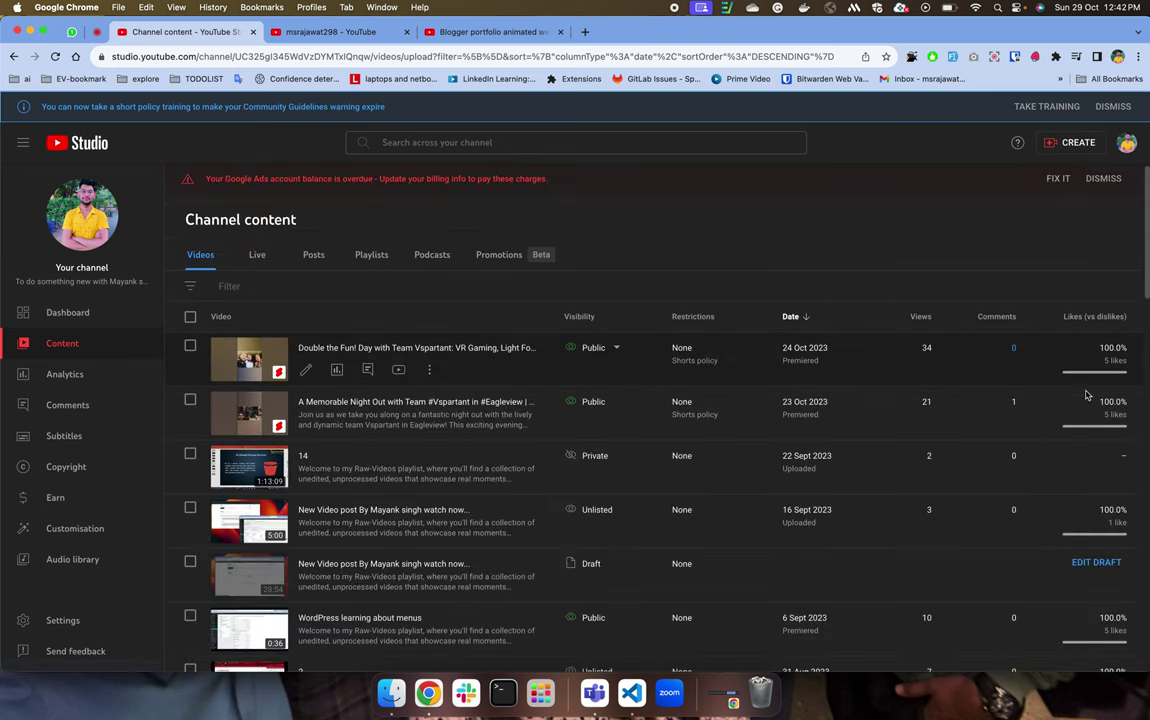
{"action": "scroll", "coordinate": [926, 568], "scroll_direction": "down", "scroll_amount": 1}
{"action": "scroll", "coordinate": [926, 568], "scroll_direction": "down", "scroll_amount": 10}
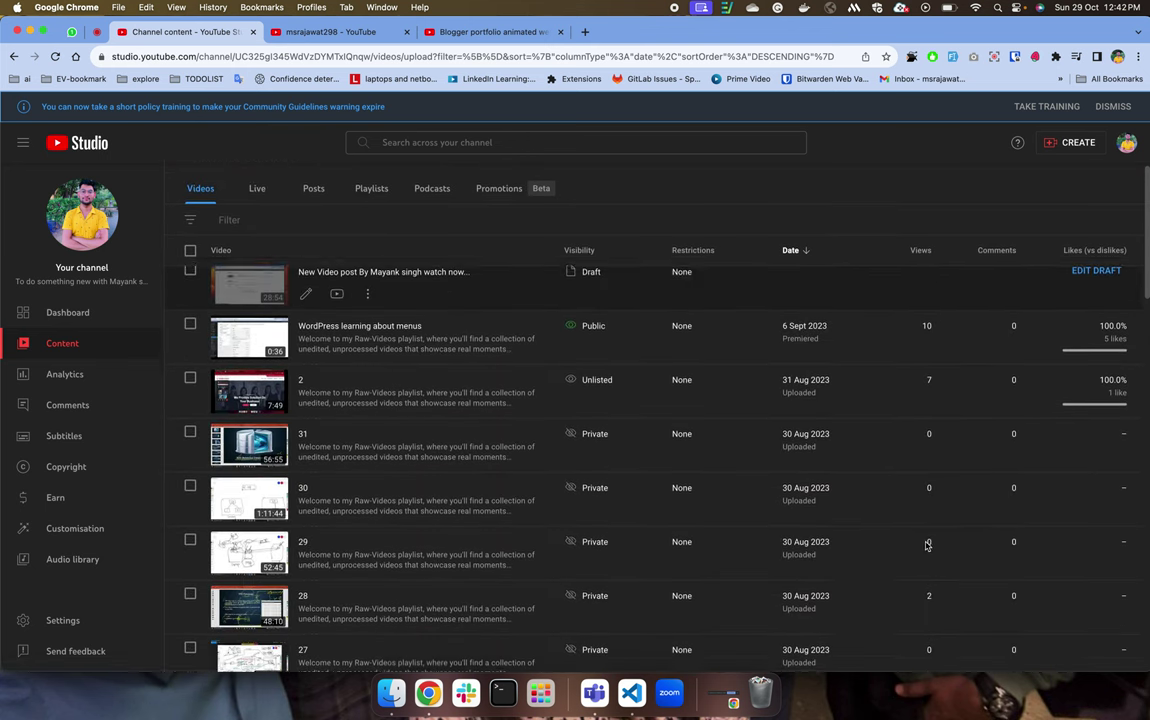
{"action": "scroll", "coordinate": [914, 497], "scroll_direction": "down", "scroll_amount": 2}
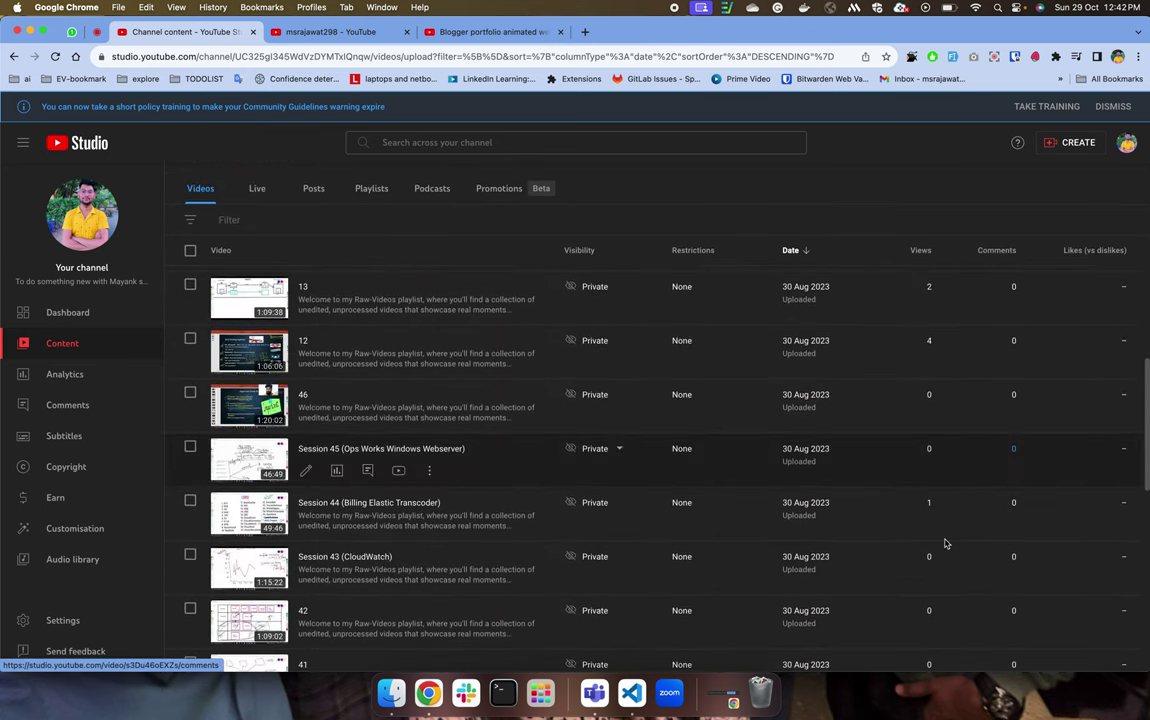
{"action": "scroll", "coordinate": [816, 335], "scroll_direction": "up", "scroll_amount": 15}
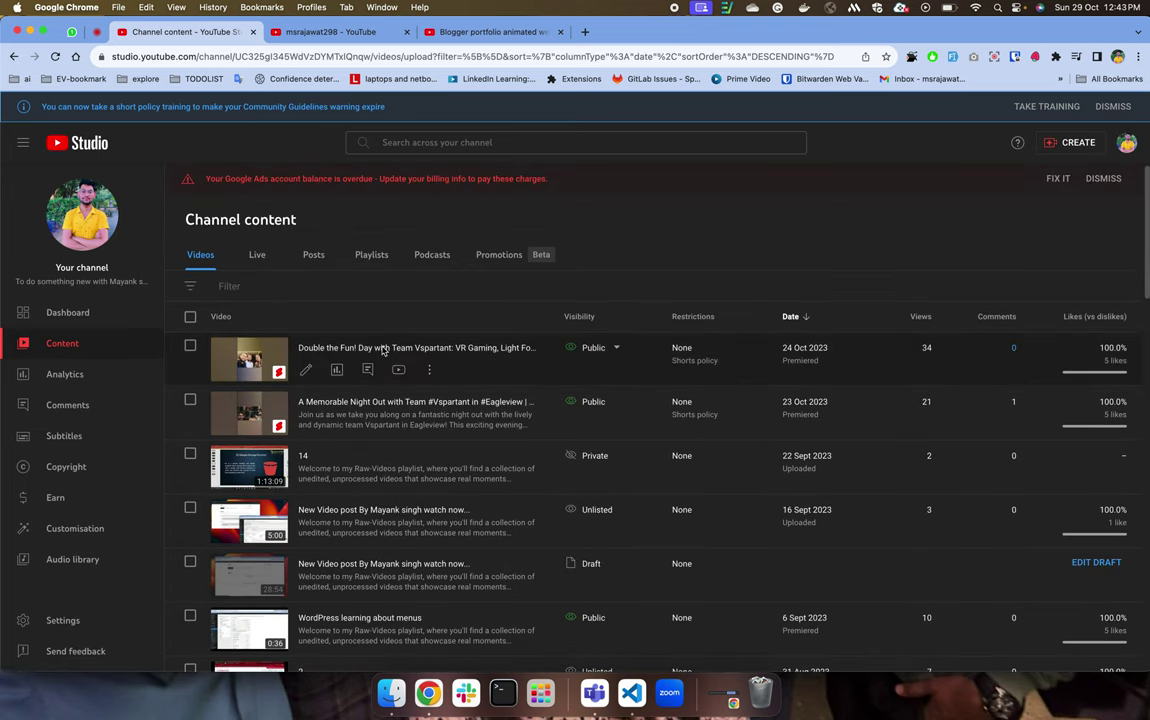
{"action": "left_click", "coordinate": [190, 289]}
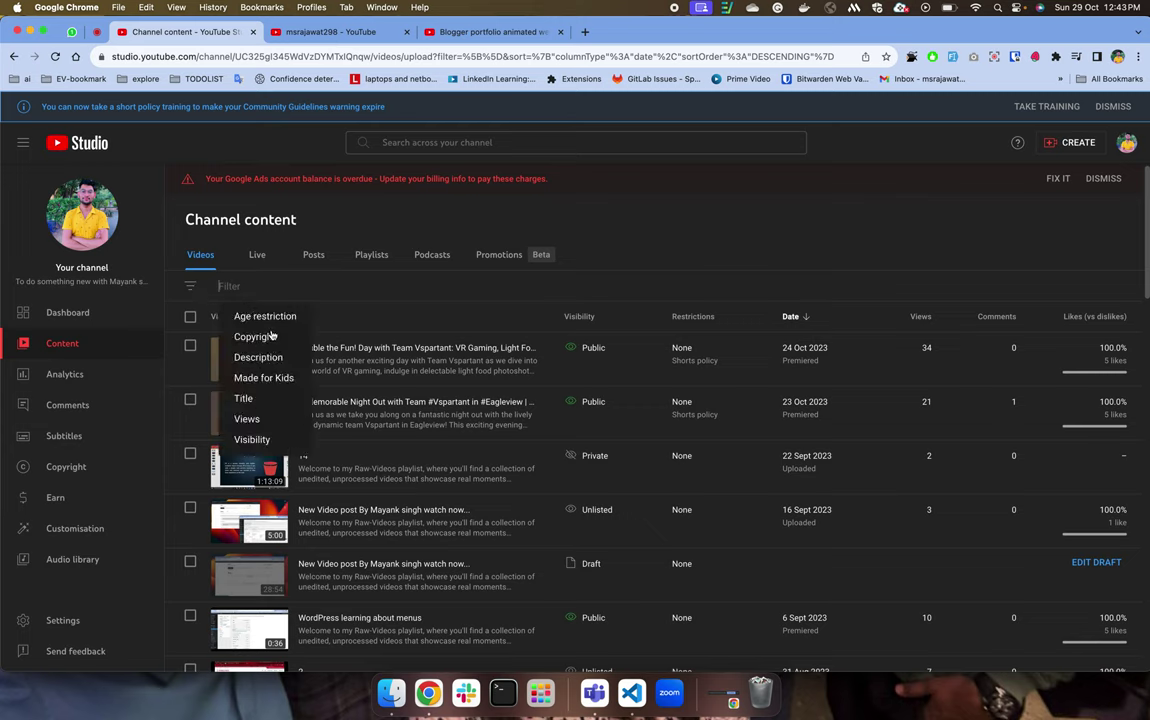
{"action": "left_click", "coordinate": [274, 337]}
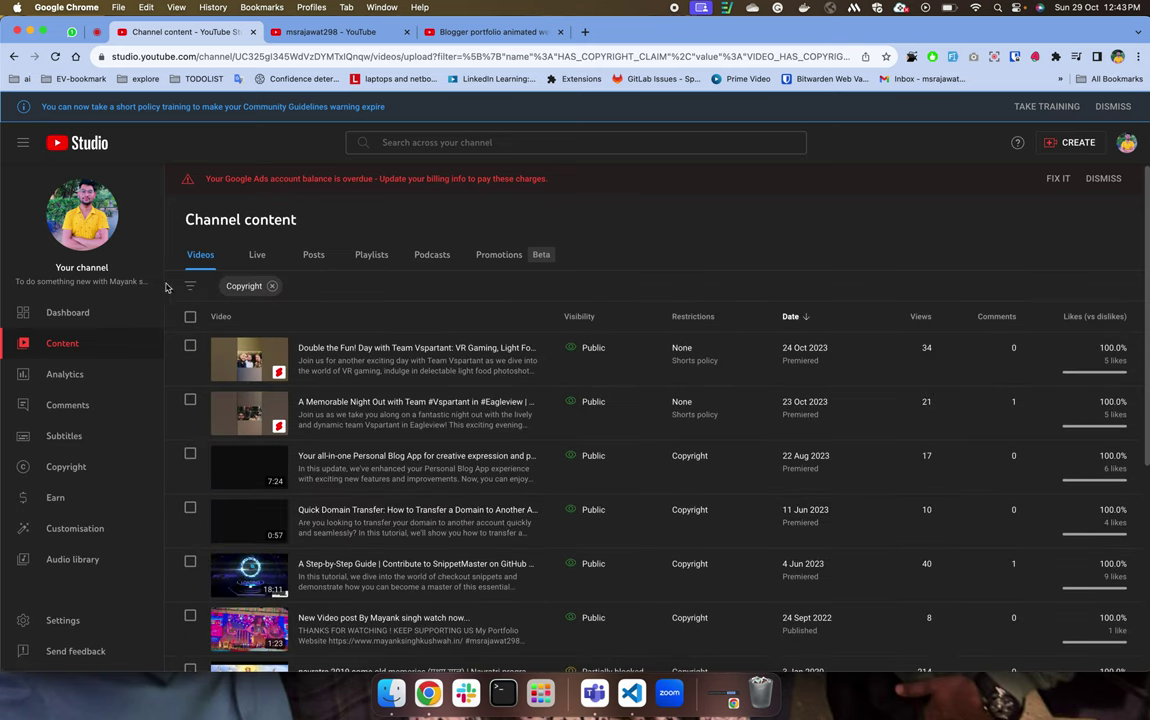
{"action": "left_click", "coordinate": [198, 288]}
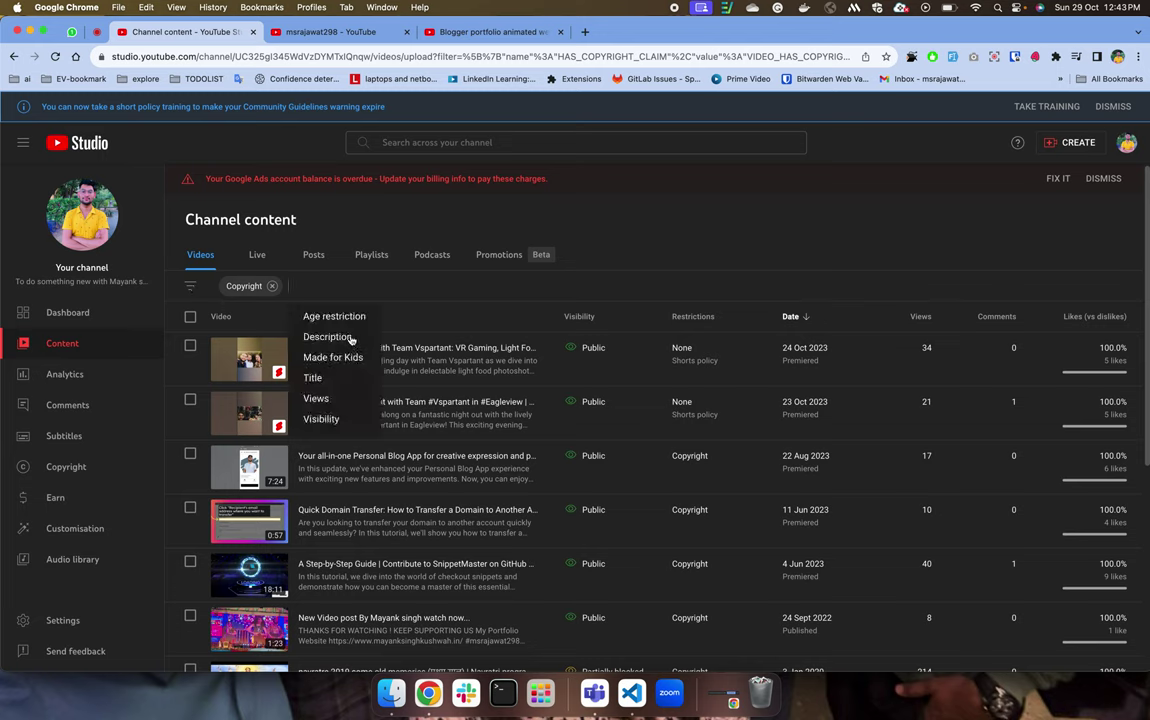
{"action": "left_click", "coordinate": [326, 419]}
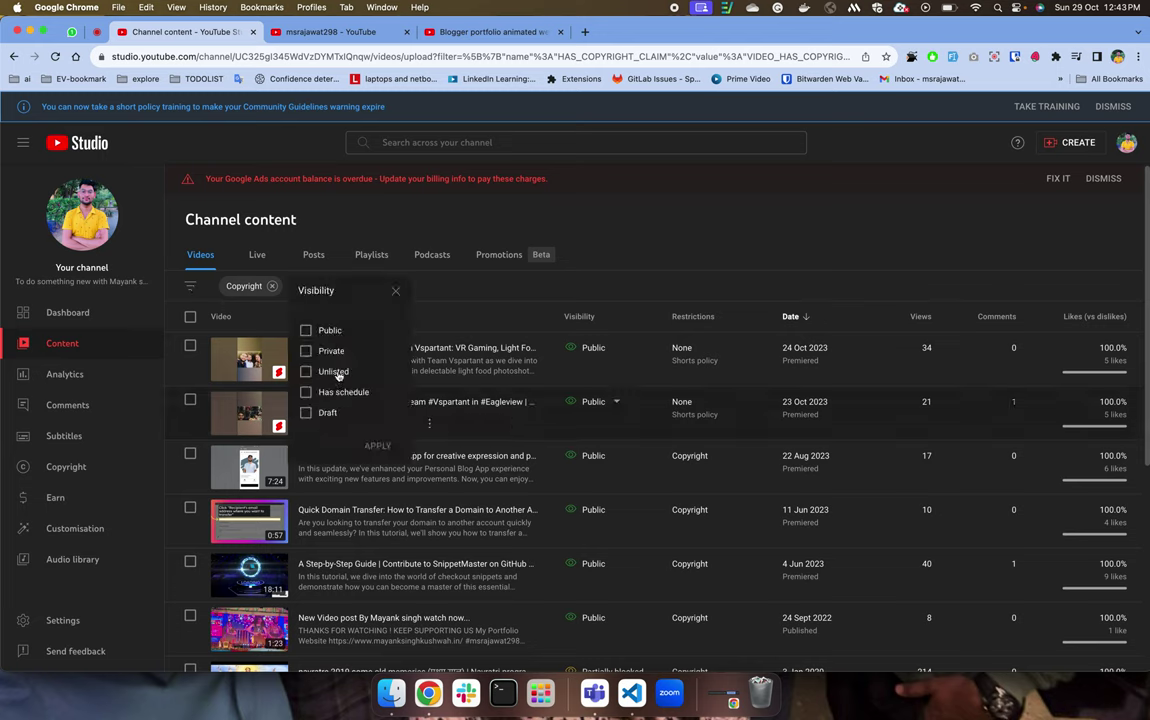
{"action": "left_click", "coordinate": [306, 331]}
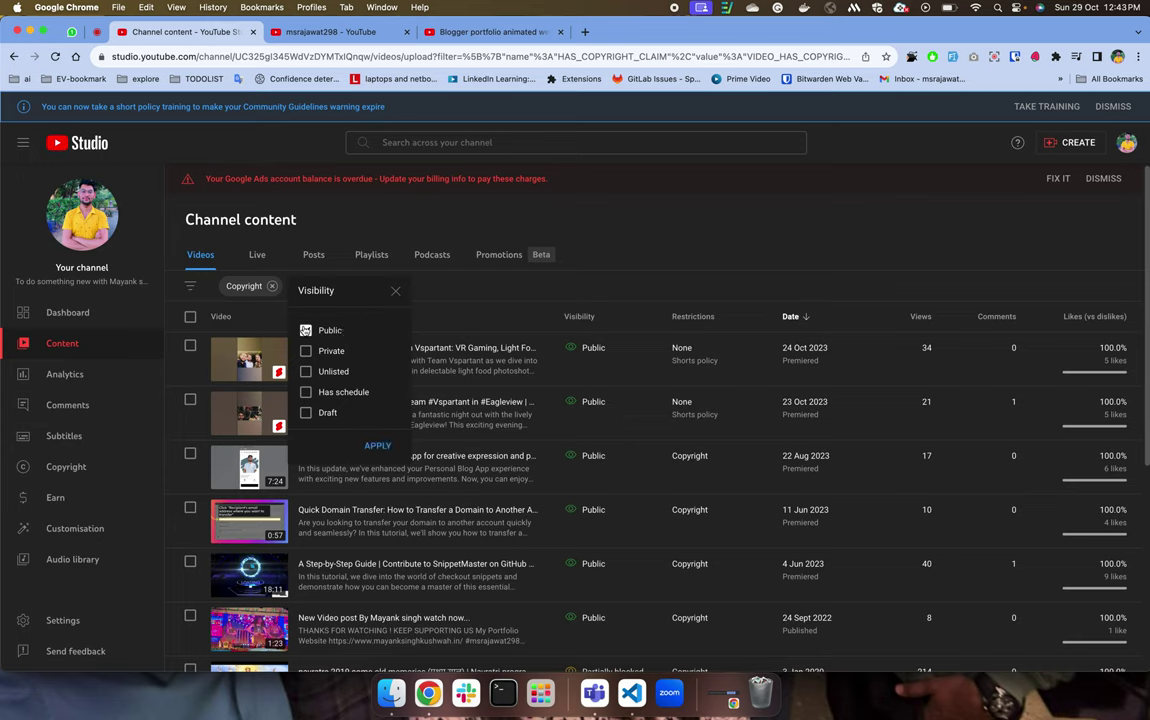
{"action": "left_click", "coordinate": [306, 331]}
{"action": "left_click", "coordinate": [306, 372]}
{"action": "left_click", "coordinate": [306, 372]}
{"action": "left_click", "coordinate": [306, 413]}
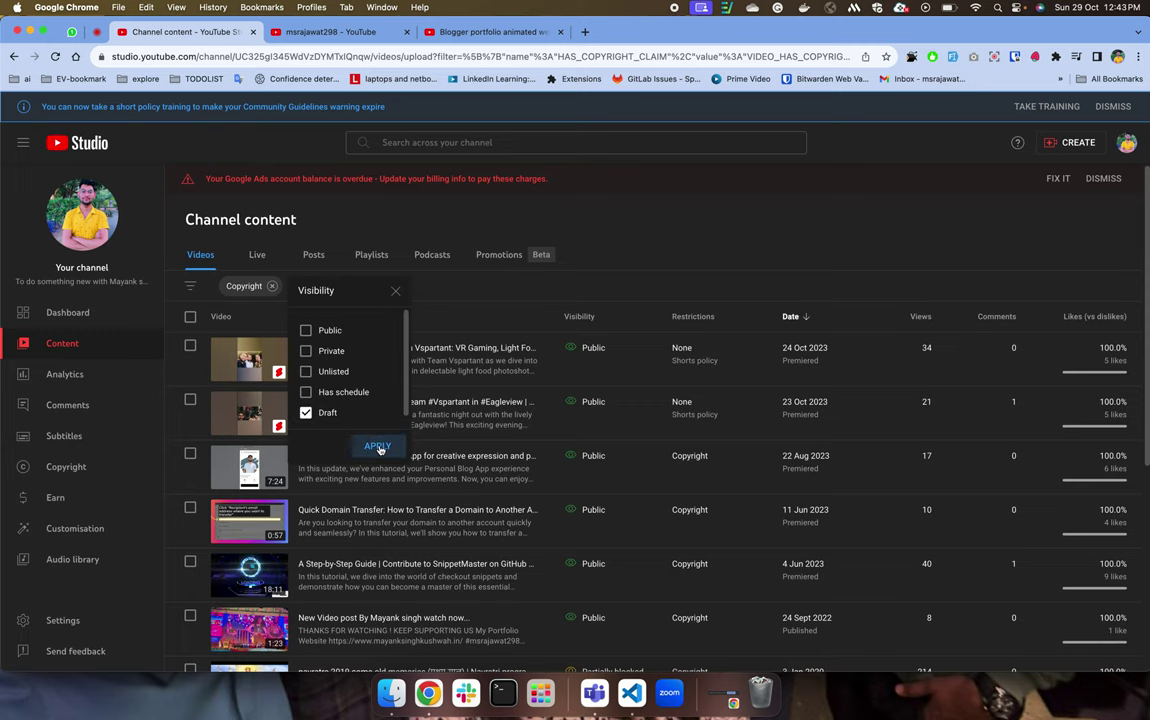
{"action": "left_click", "coordinate": [379, 446]}
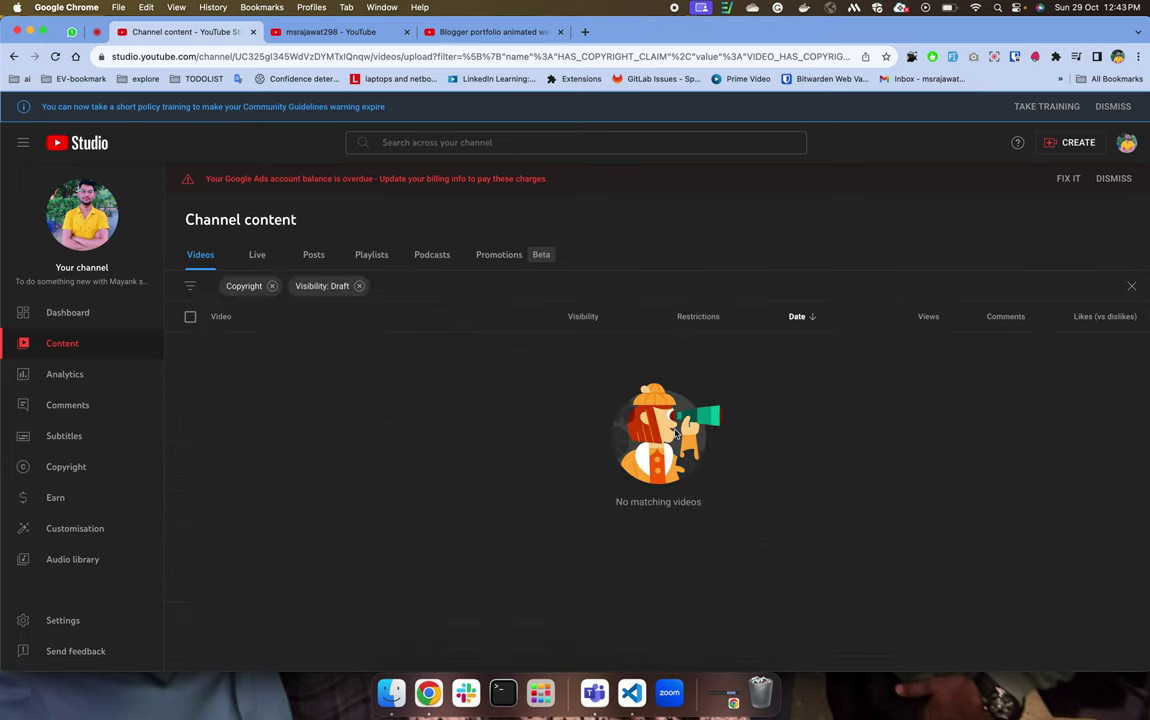
{"action": "left_click", "coordinate": [360, 287]}
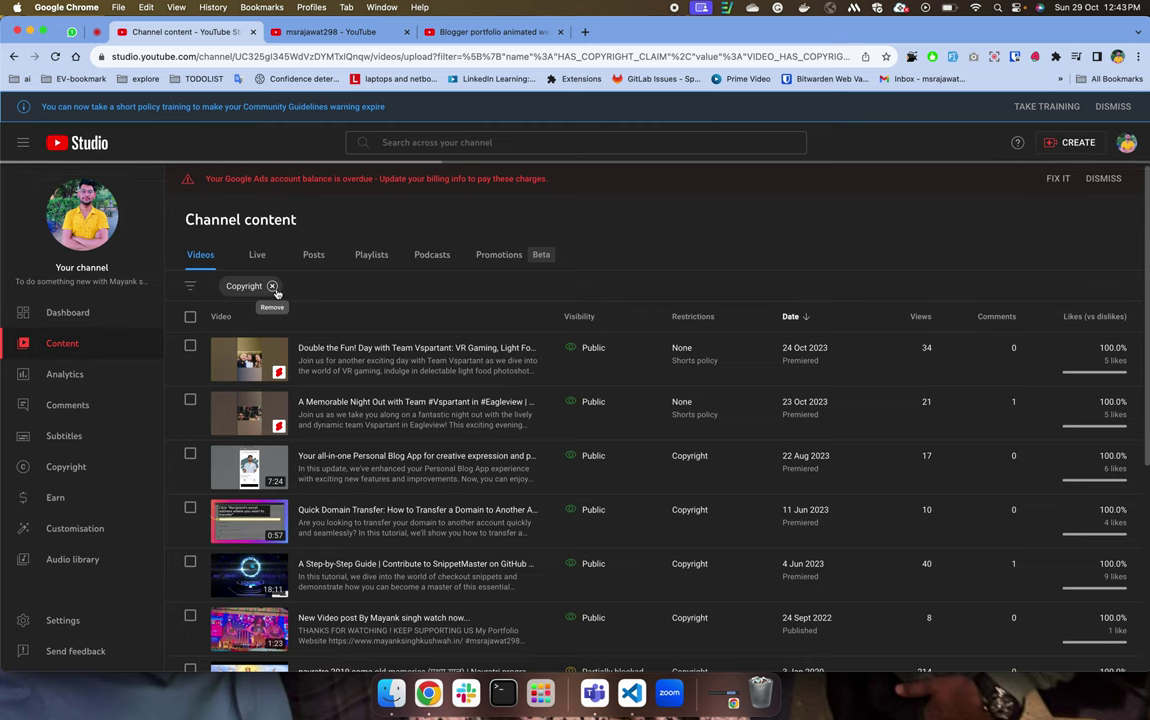
{"action": "left_click", "coordinate": [272, 287]}
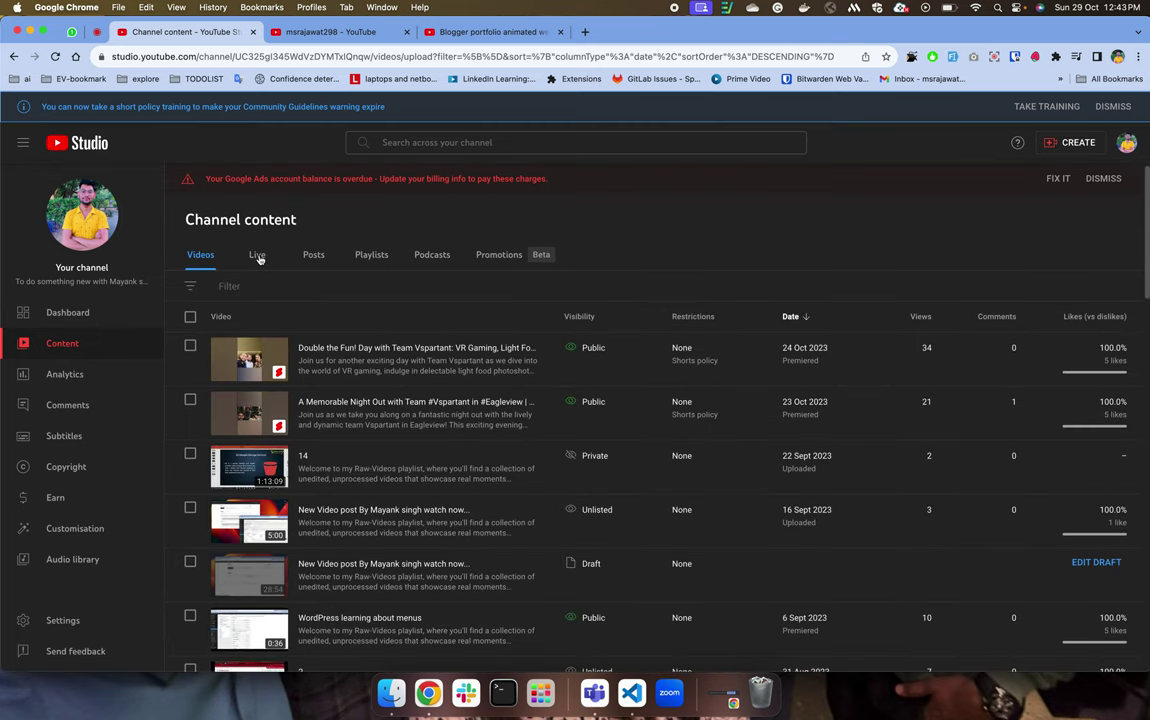
Browse the channel's Live streams, then its Posts list.
{"action": "left_click", "coordinate": [257, 256]}
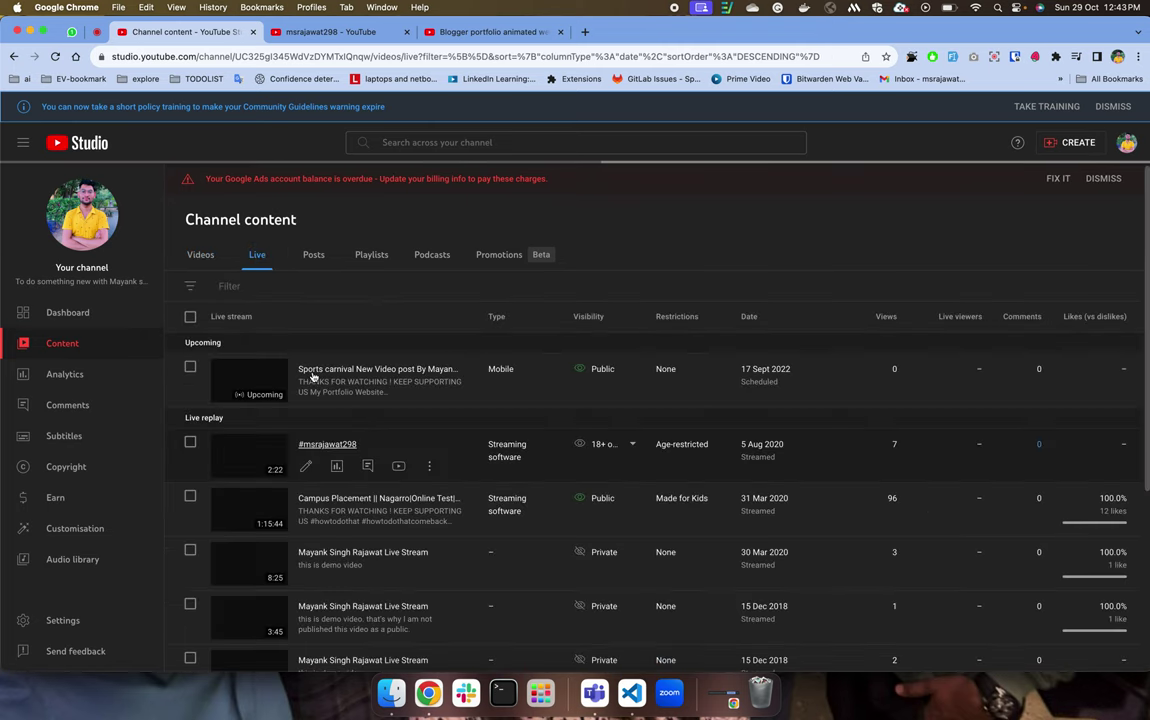
{"action": "scroll", "coordinate": [370, 445], "scroll_direction": "down", "scroll_amount": 5}
{"action": "scroll", "coordinate": [355, 520], "scroll_direction": "down", "scroll_amount": 2}
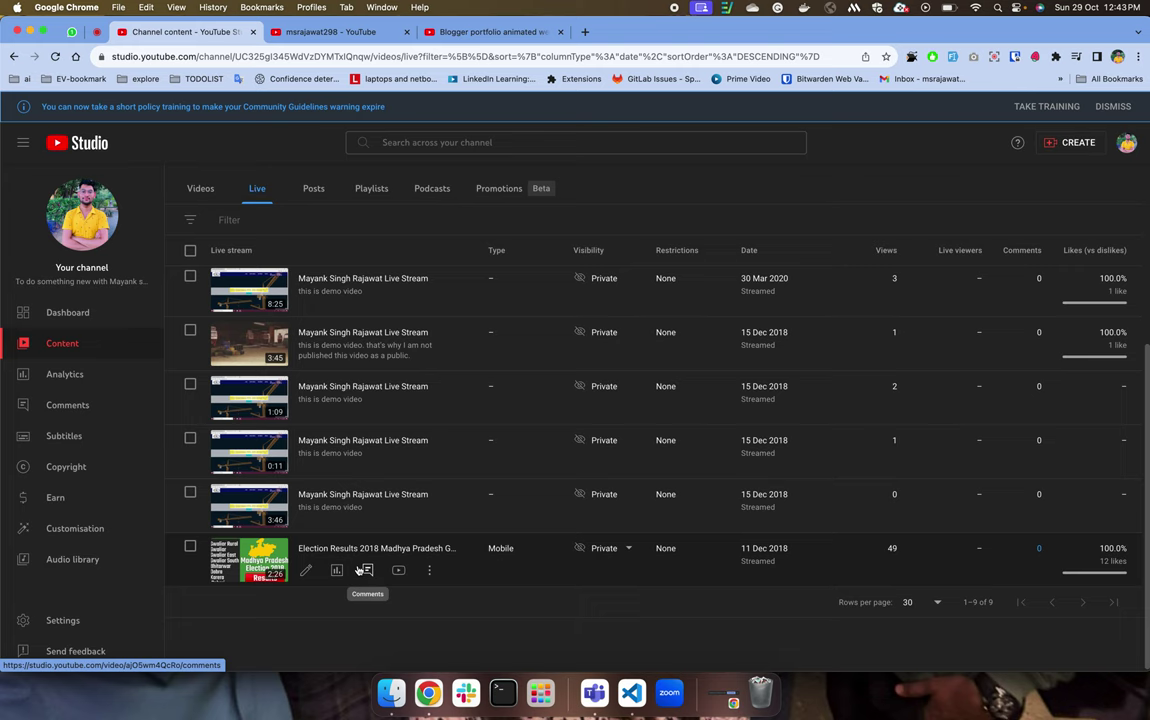
{"action": "scroll", "coordinate": [357, 553], "scroll_direction": "up", "scroll_amount": 6}
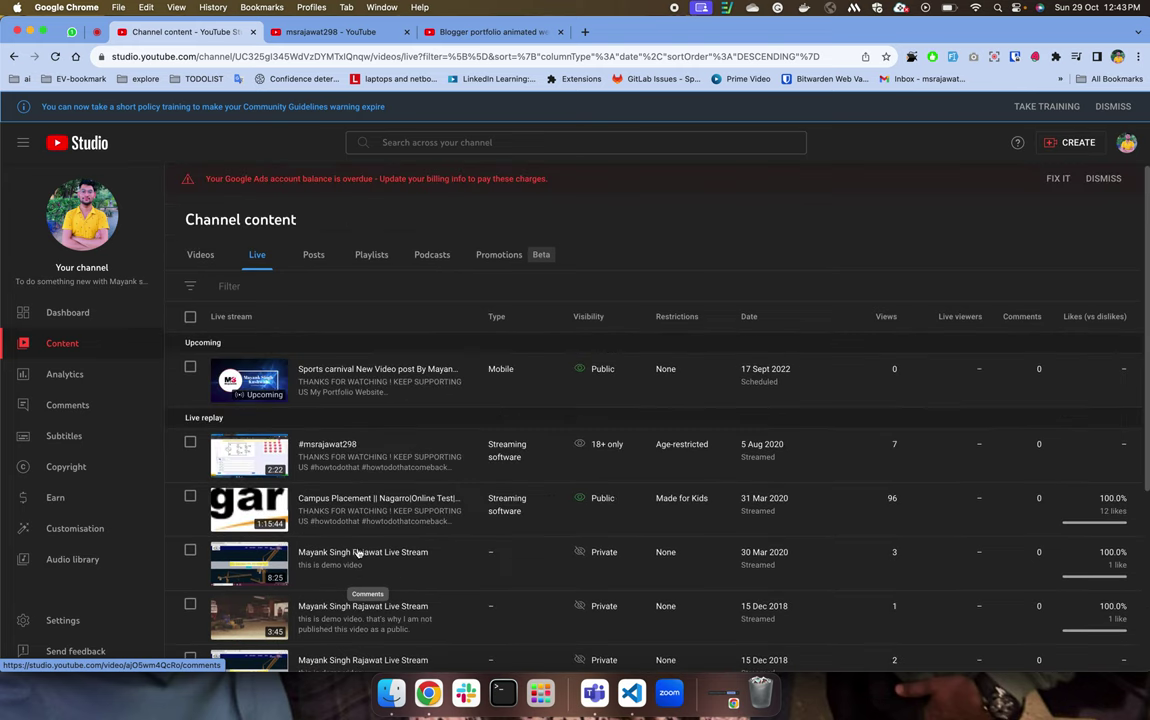
{"action": "left_click", "coordinate": [312, 254]}
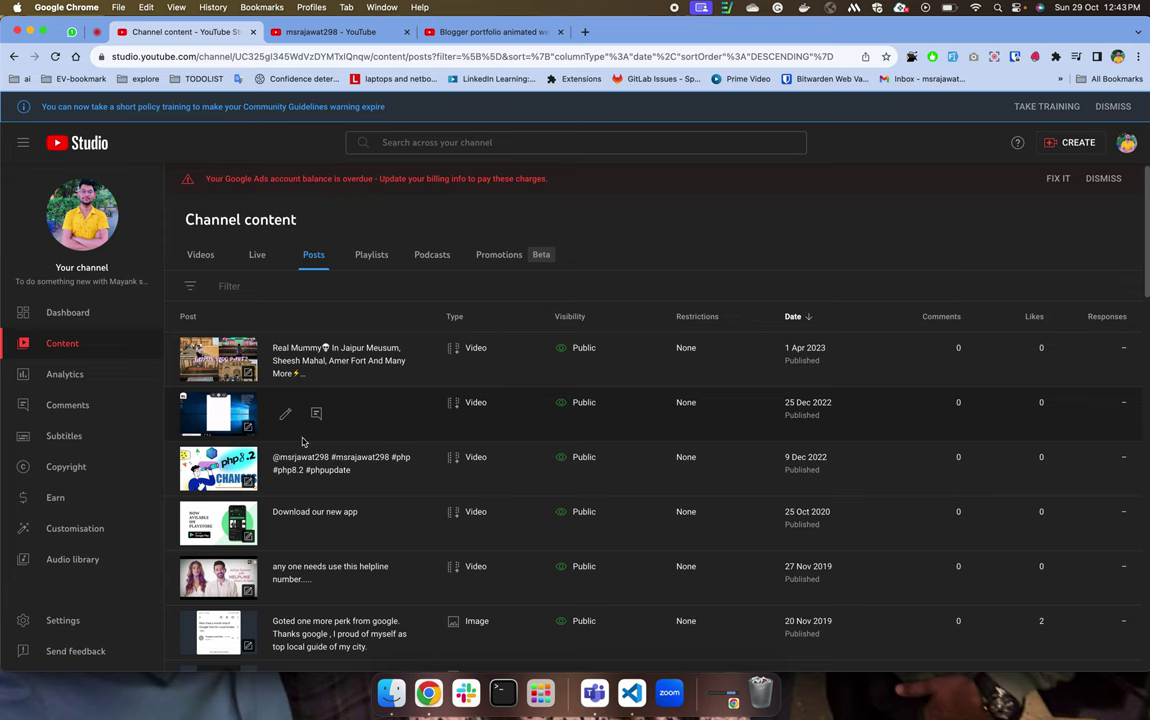
{"action": "scroll", "coordinate": [367, 600], "scroll_direction": "down", "scroll_amount": 1}
{"action": "scroll", "coordinate": [367, 596], "scroll_direction": "down", "scroll_amount": 10}
{"action": "scroll", "coordinate": [365, 590], "scroll_direction": "up", "scroll_amount": 10}
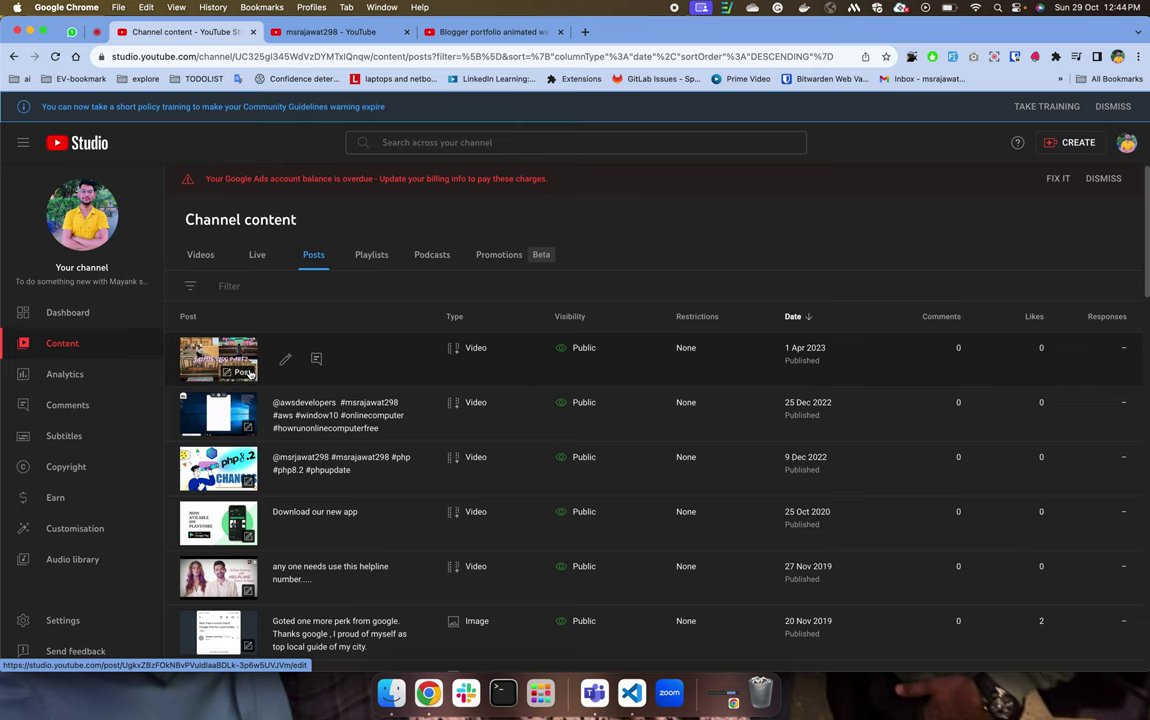
Edit the Jaipur vlog post and open its public page in a new tab.
{"action": "left_click", "coordinate": [250, 373]}
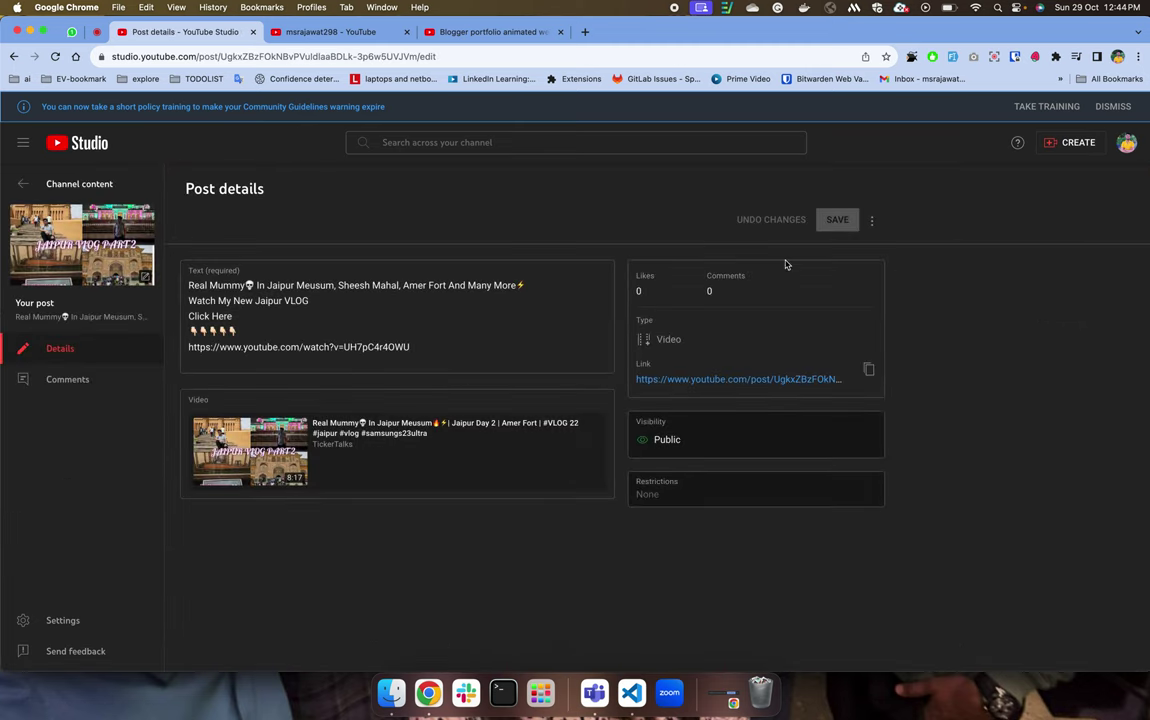
{"action": "left_click", "coordinate": [737, 380], "text": "super"}
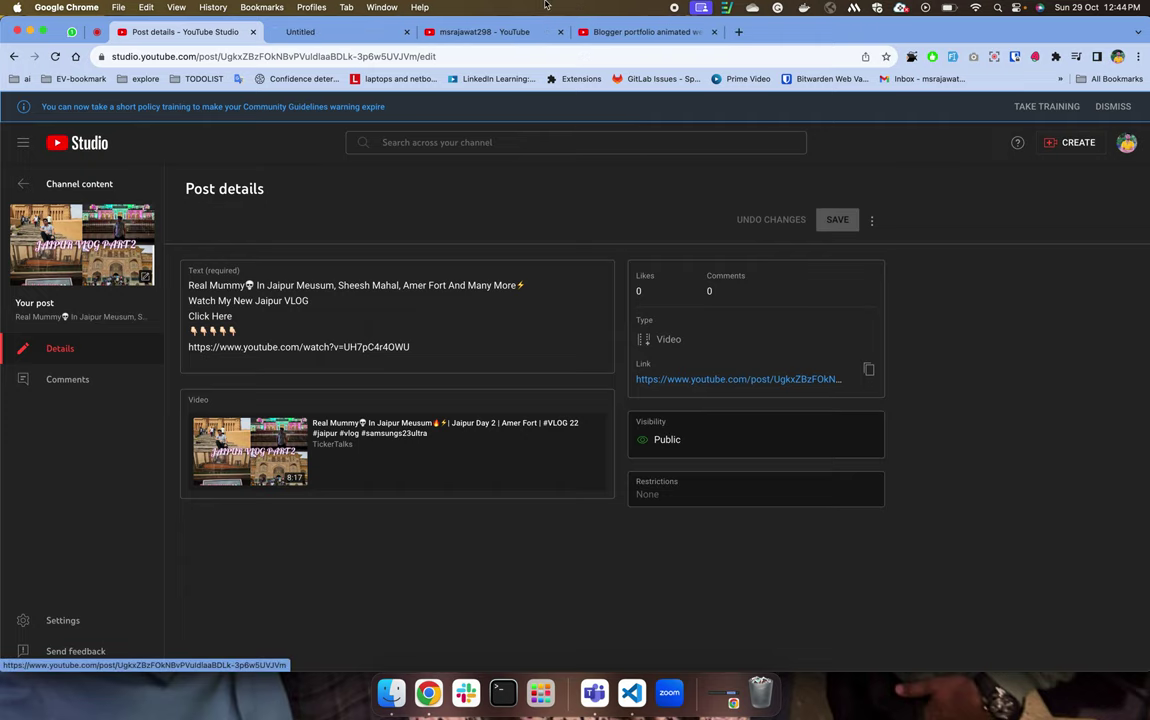
{"action": "left_click", "coordinate": [342, 32]}
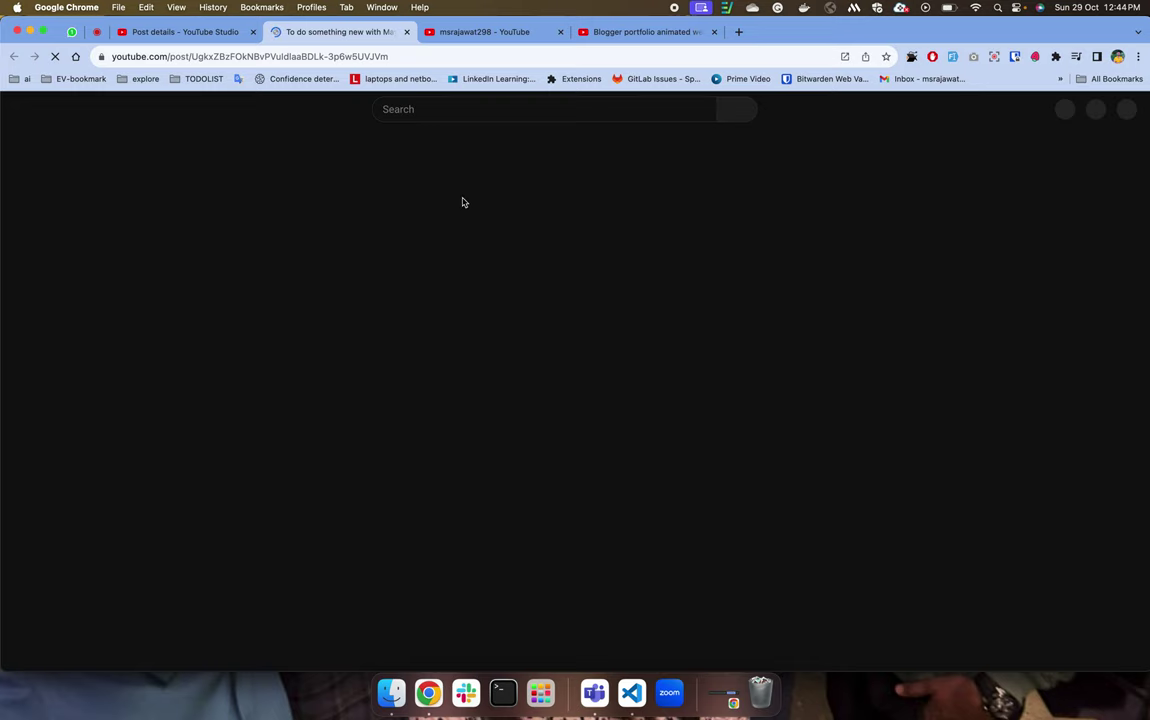
View the Jaipur vlog post's URL in an Incognito window, then return to Studio's Post details.
{"action": "left_click", "coordinate": [392, 55]}
{"action": "key", "text": "super+c"}
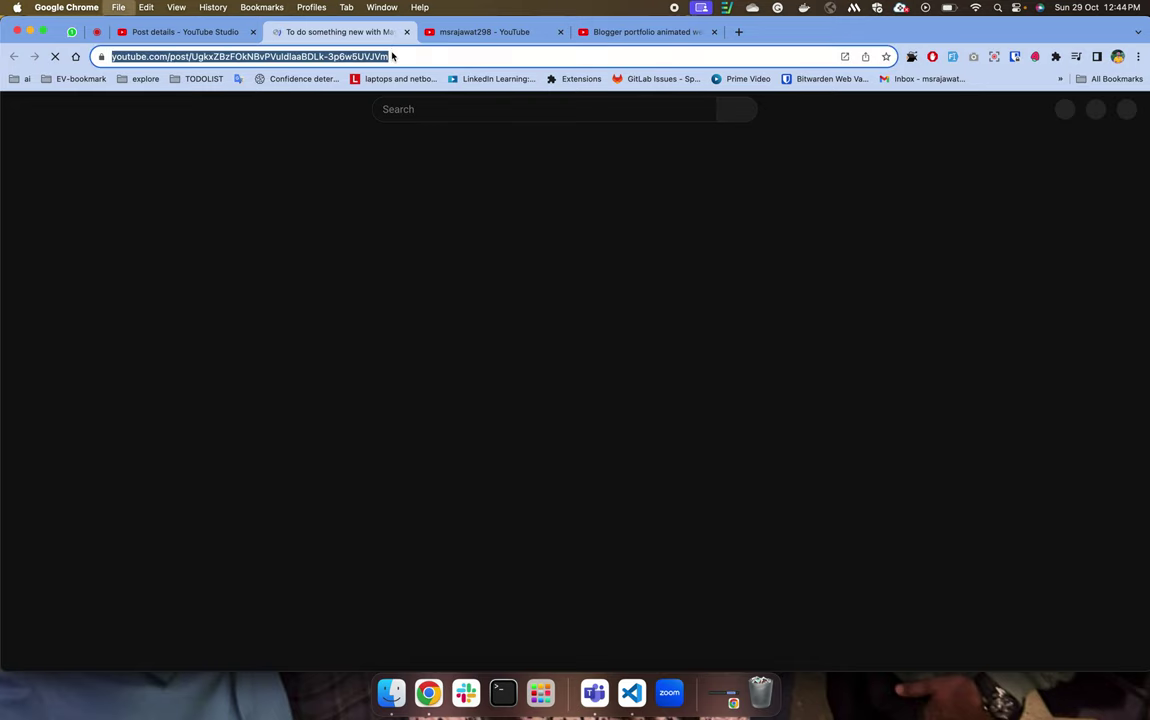
{"action": "key", "text": "super+shift+n"}
{"action": "key", "text": "super+v"}
{"action": "key", "text": "Return"}
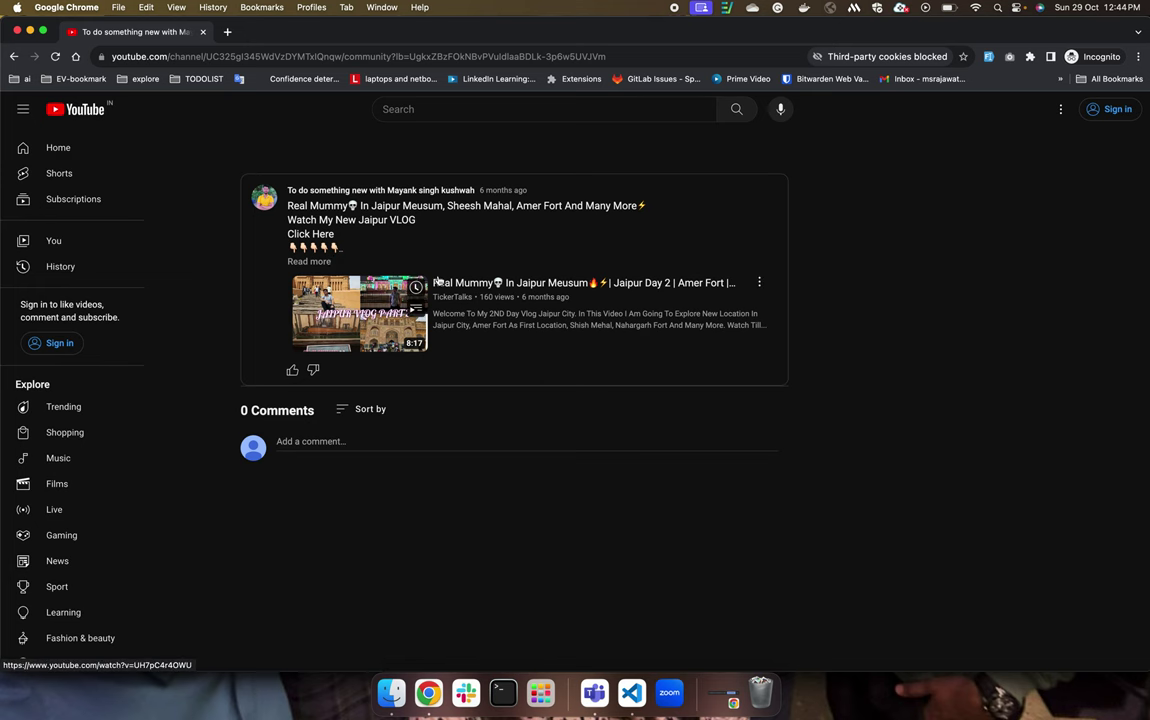
{"action": "key", "text": "super+w"}
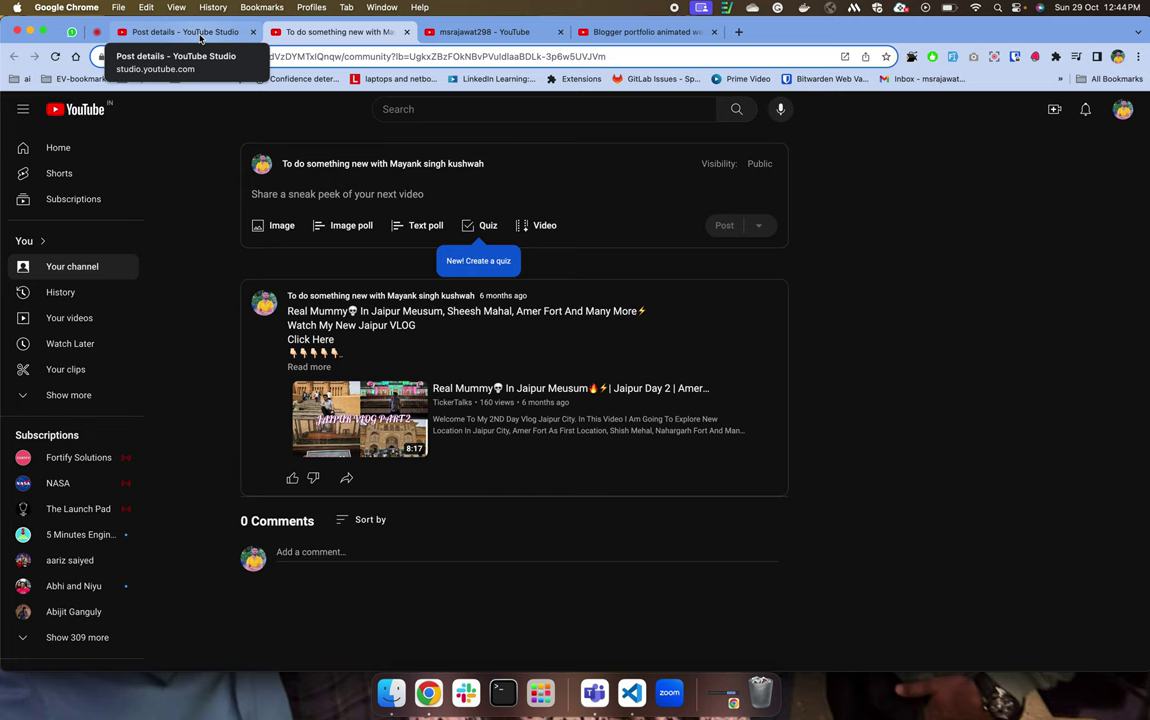
{"action": "left_click", "coordinate": [201, 39]}
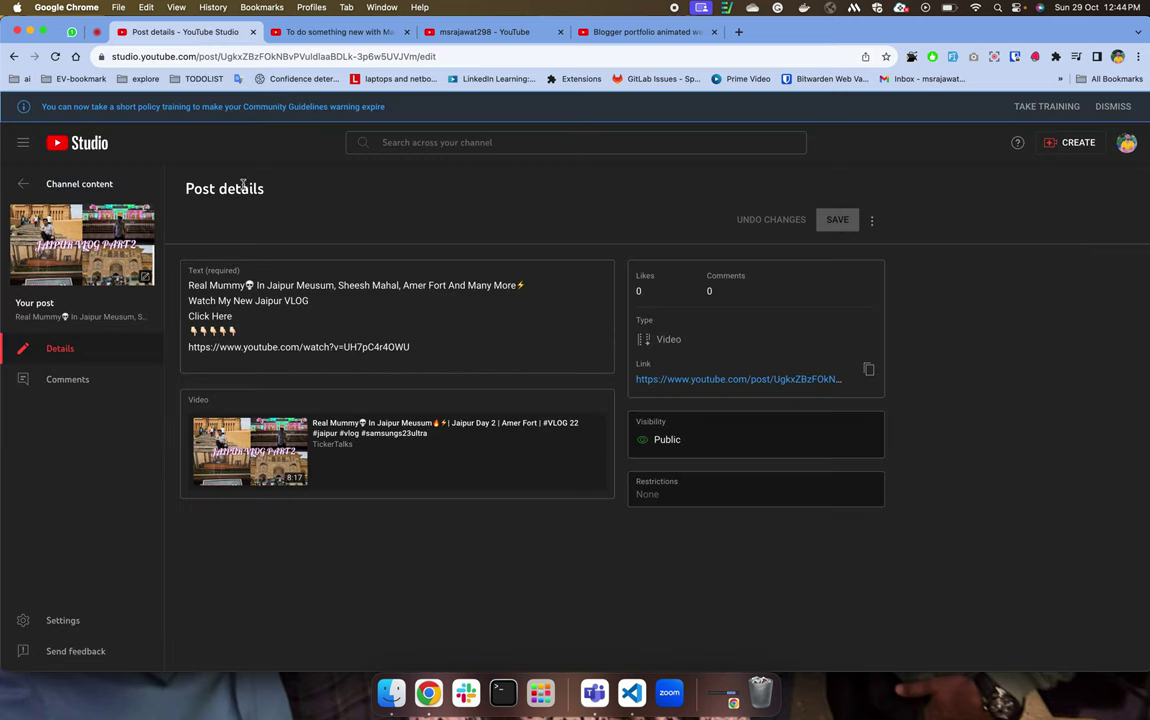
Go back to Channel content and upload the mp4 from Downloads via CREATE > Upload videos.
{"action": "left_click", "coordinate": [25, 184]}
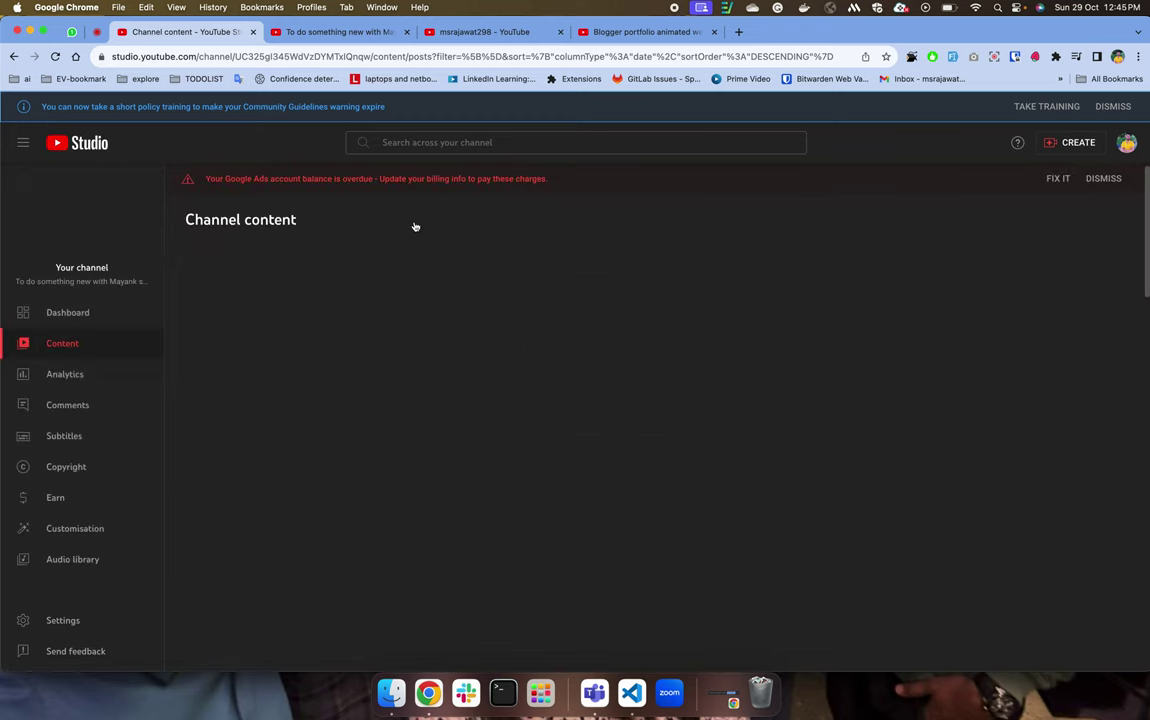
{"action": "left_click", "coordinate": [1077, 145]}
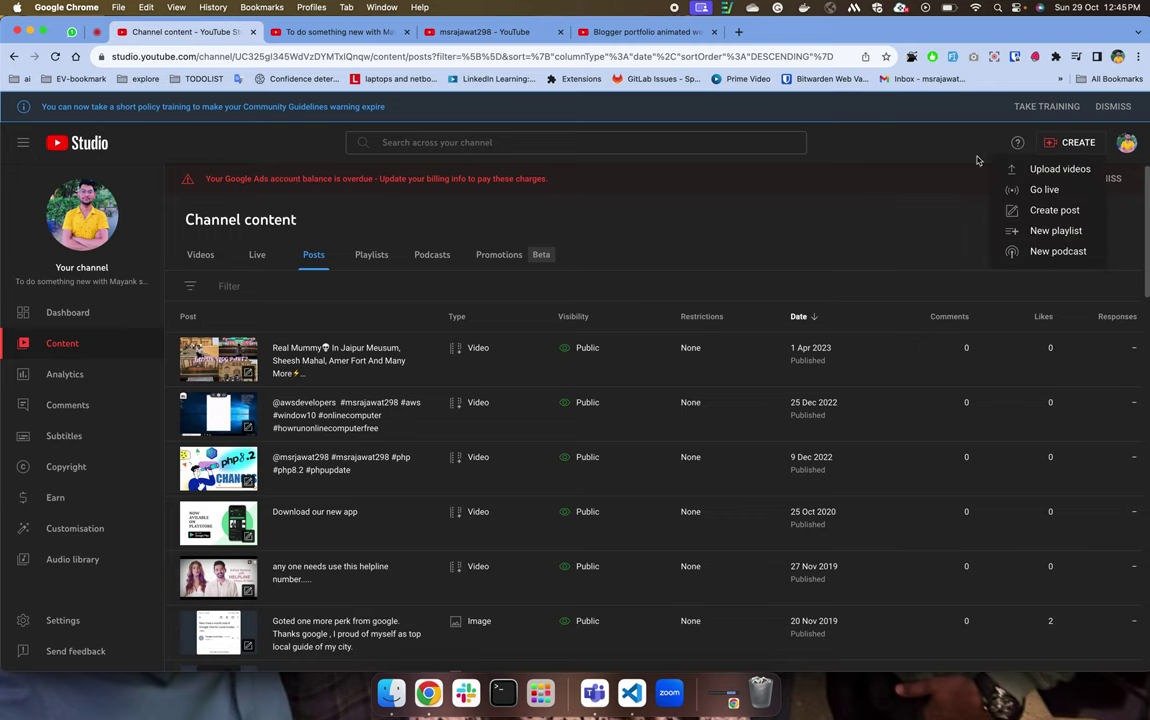
{"action": "left_click", "coordinate": [1050, 167]}
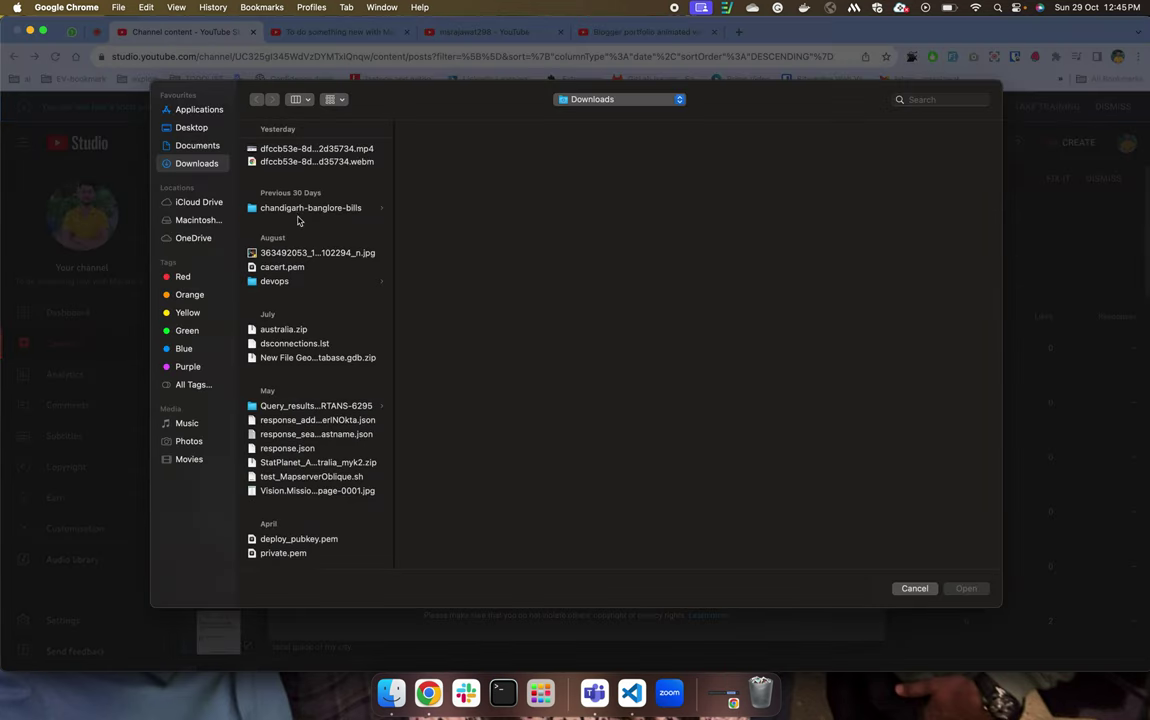
{"action": "double_click", "coordinate": [302, 148]}
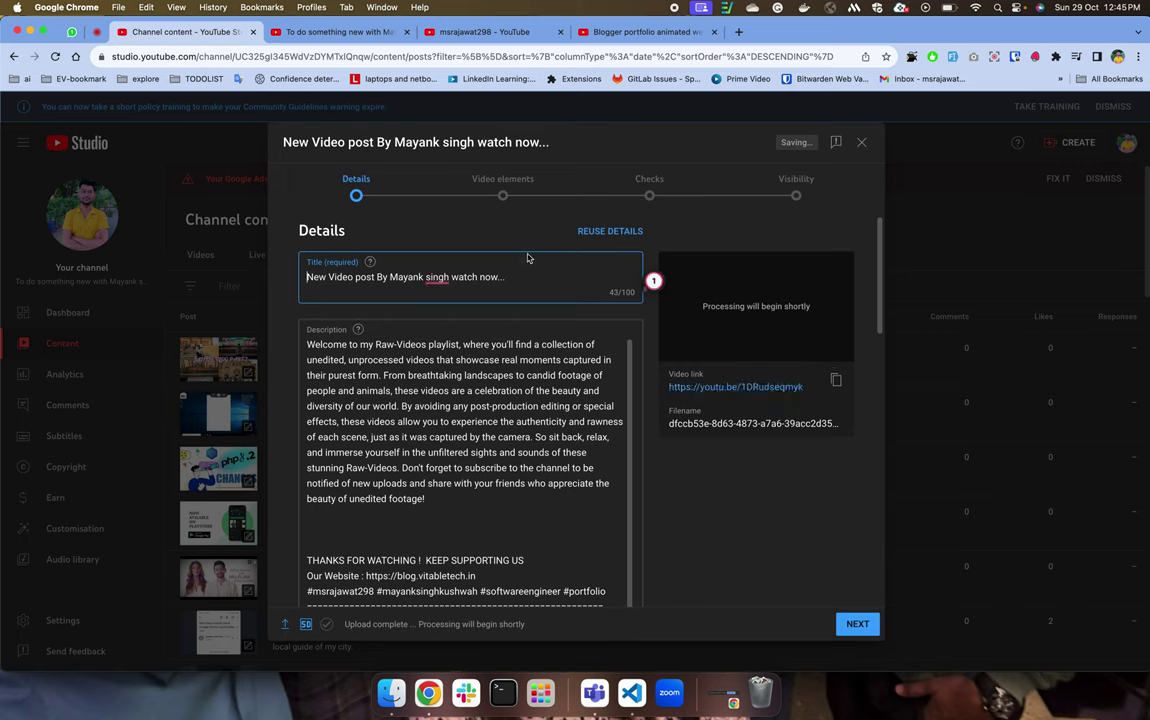
Undo the pasted replacement to restore the original description with resume links and hashtags.
{"action": "left_click", "coordinate": [469, 326]}
{"action": "key", "text": "cmd+a"}
{"action": "key", "text": "cmd+v"}
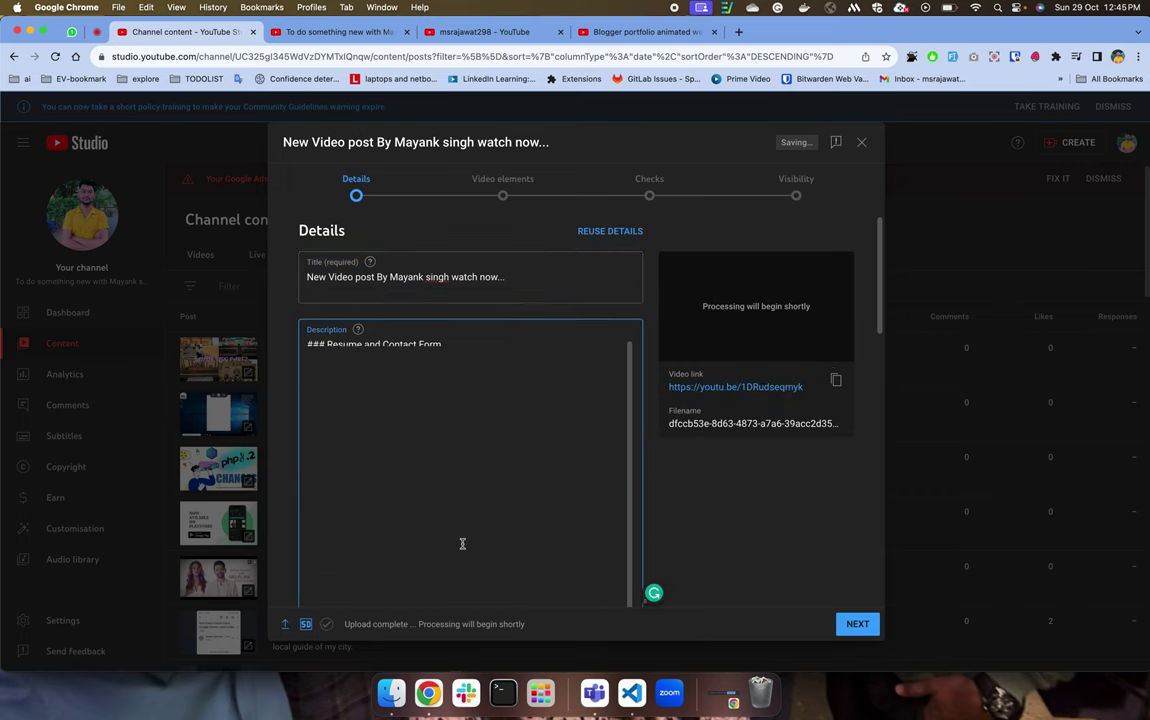
{"action": "key", "text": "cmd+z"}
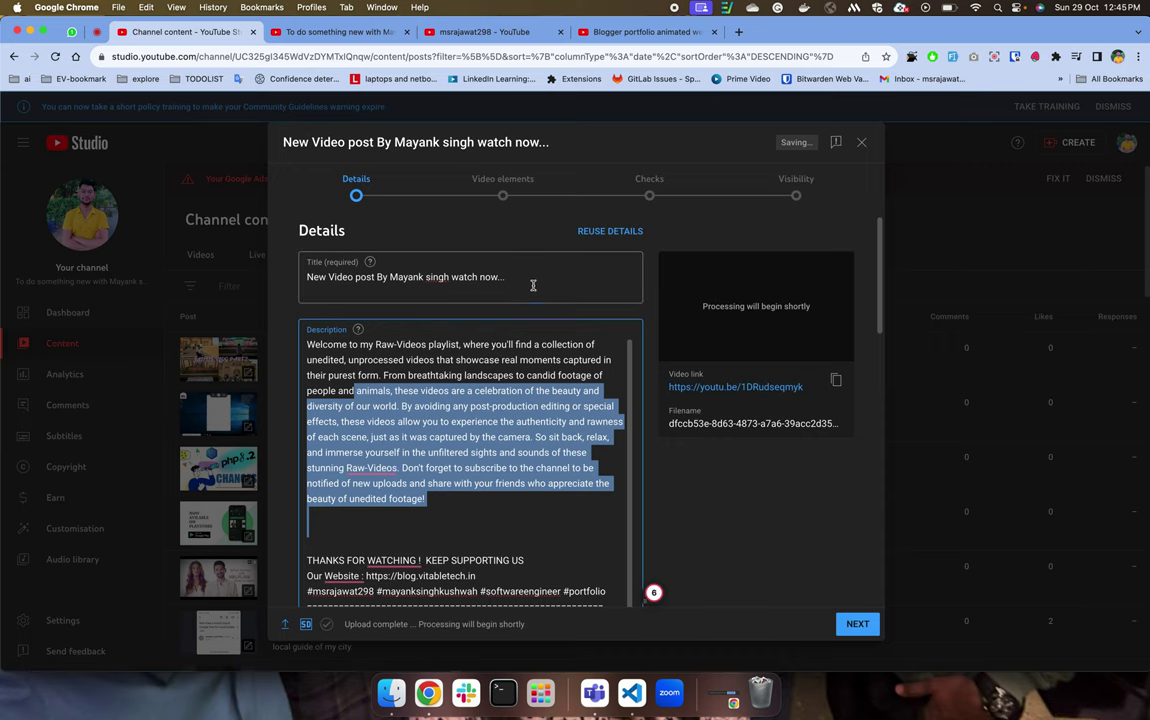
{"action": "left_click_drag", "start_coordinate": [505, 278], "coordinate": [307, 278]}
{"action": "left_click", "coordinate": [515, 523]}
{"action": "key", "text": "cmd+shift+Up"}
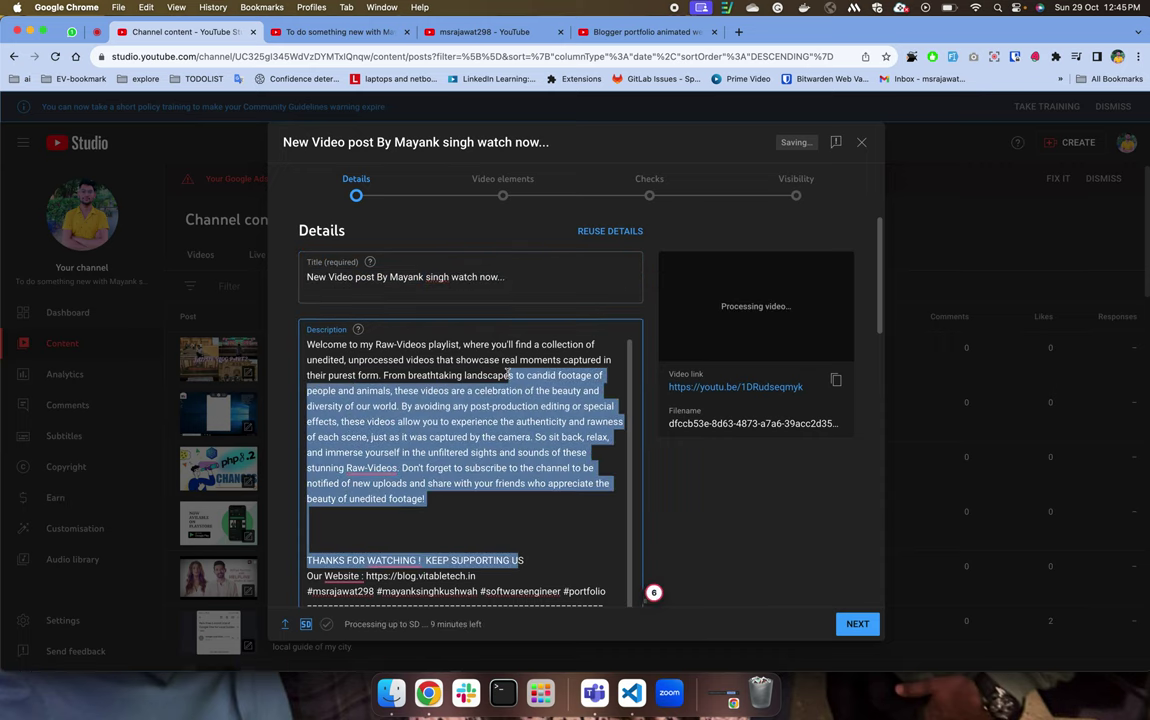
{"action": "scroll", "coordinate": [505, 322], "scroll_direction": "down", "scroll_amount": 5}
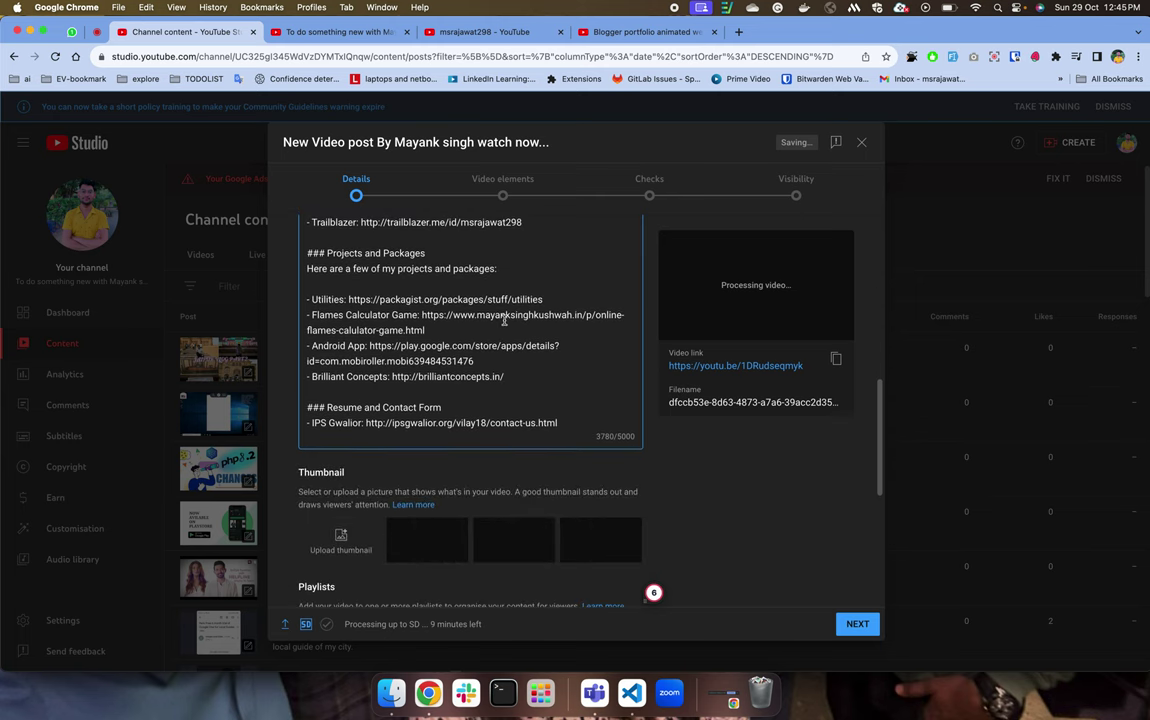
{"action": "key", "text": "cmd+shift+Down"}
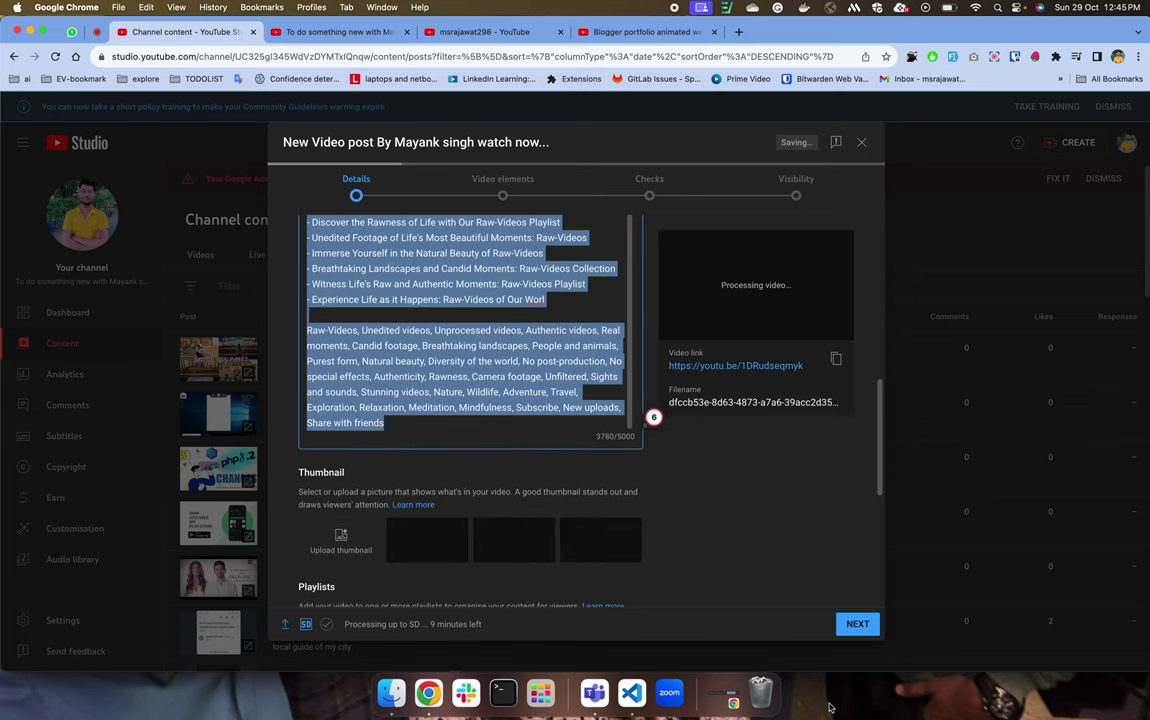
{"action": "key", "text": "super+z"}
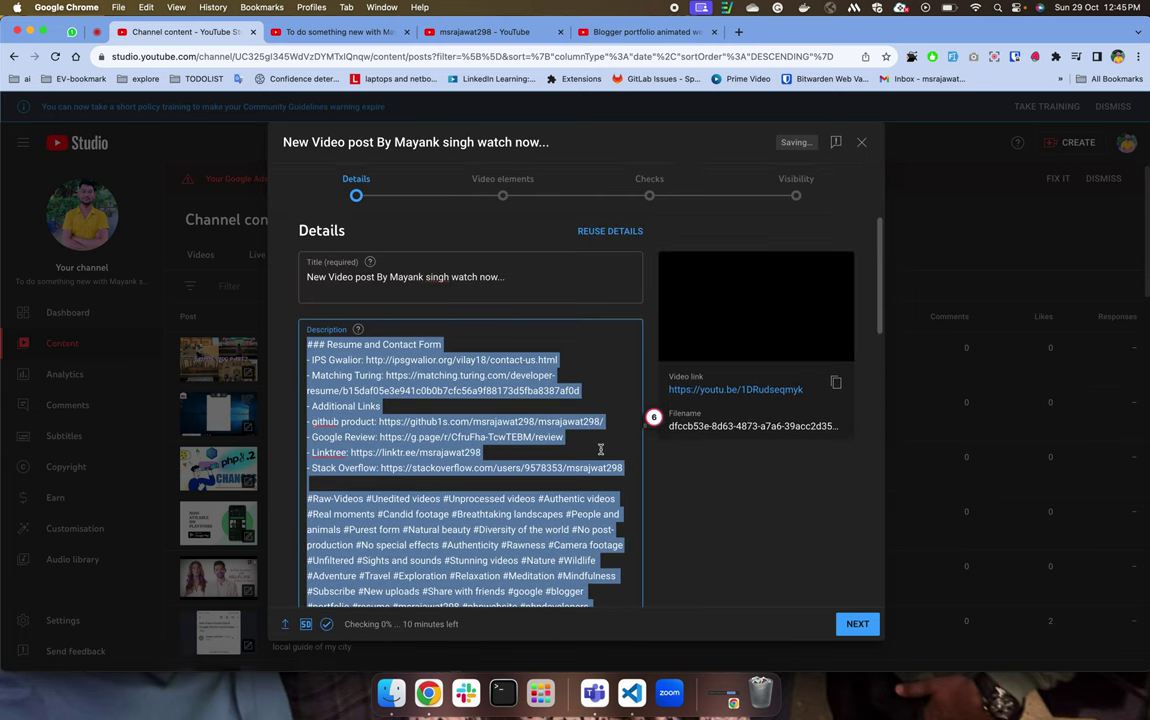
Try a '. part-1' suffix on the title, remove it, and review the title and description.
{"action": "left_click", "coordinate": [547, 281]}
{"action": "type", "text": ". "}
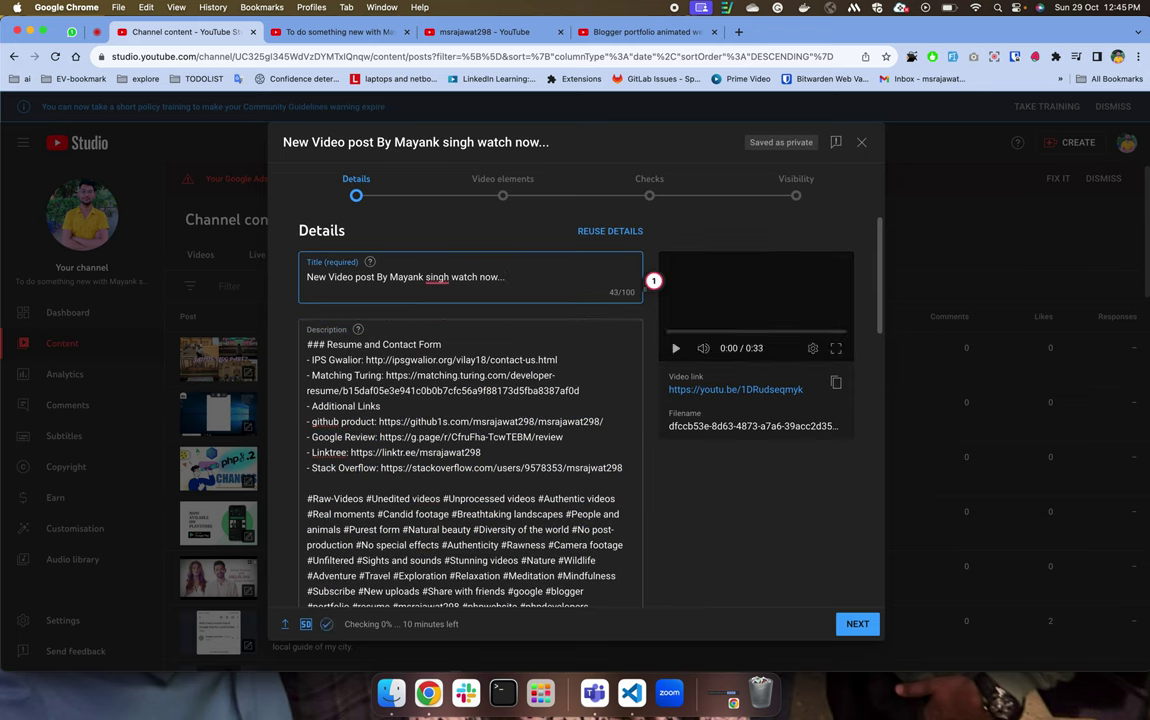
{"action": "type", "text": "part"}
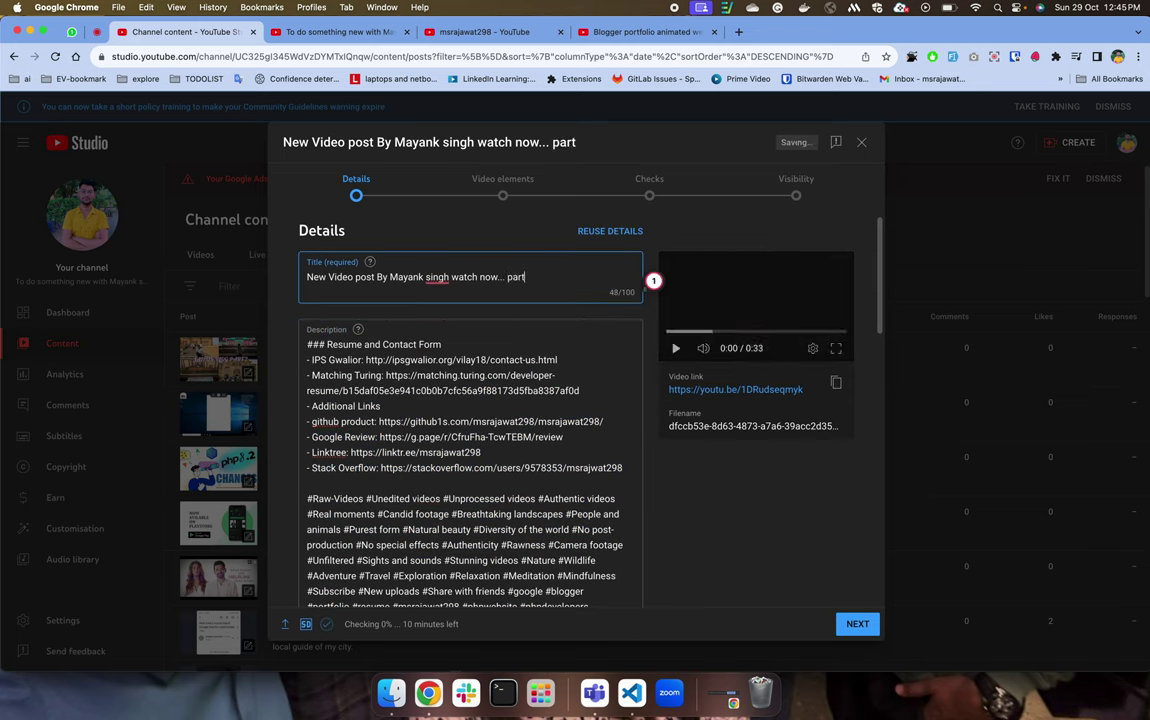
{"action": "type", "text": "-1pari"}
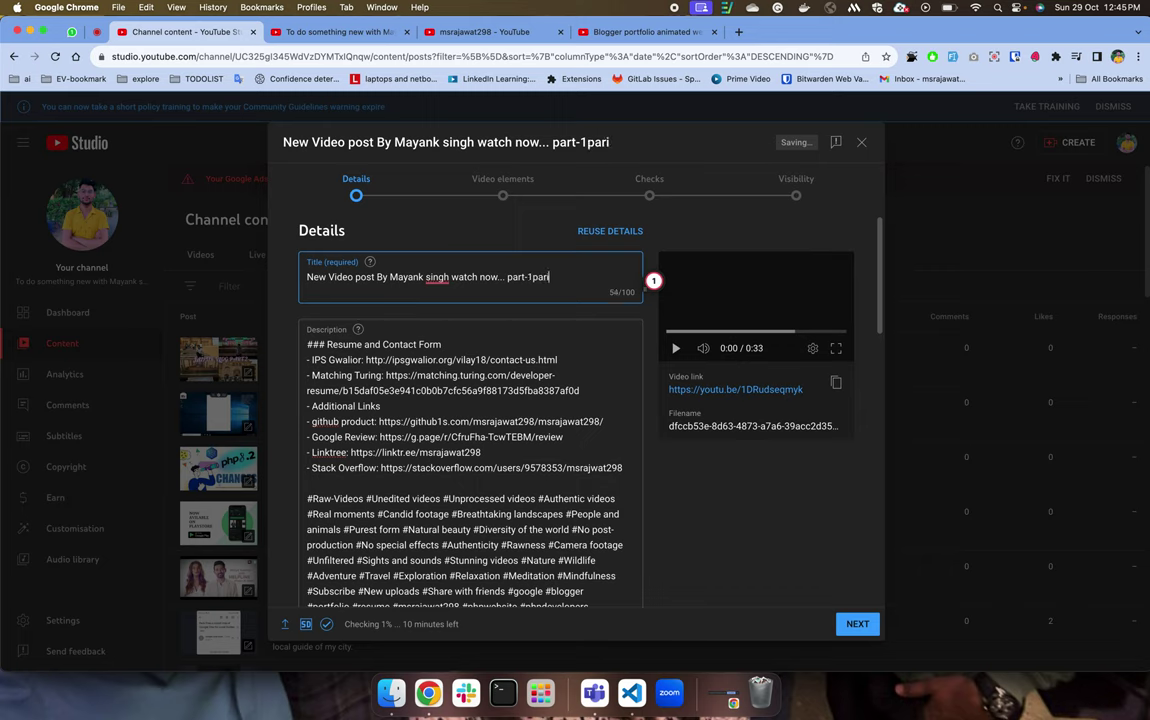
{"action": "key", "text": "BackSpace"}
{"action": "key", "text": "BackSpace"}
{"action": "key", "text": "BackSpace"}
{"action": "key", "text": "BackSpace"}
{"action": "key", "text": "BackSpace"}
{"action": "key", "text": "BackSpace"}
{"action": "key", "text": "BackSpace"}
{"action": "key", "text": "BackSpace"}
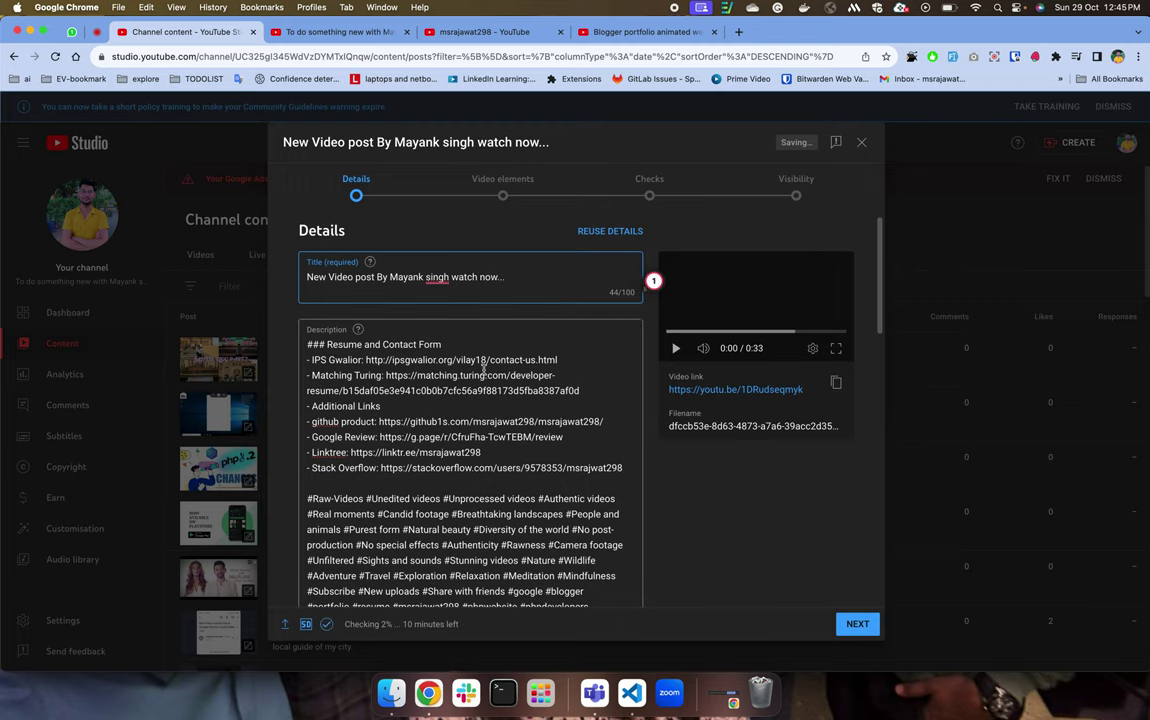
{"action": "scroll", "coordinate": [484, 372], "scroll_direction": "down", "scroll_amount": 10}
{"action": "scroll", "coordinate": [484, 372], "scroll_direction": "up", "scroll_amount": 10}
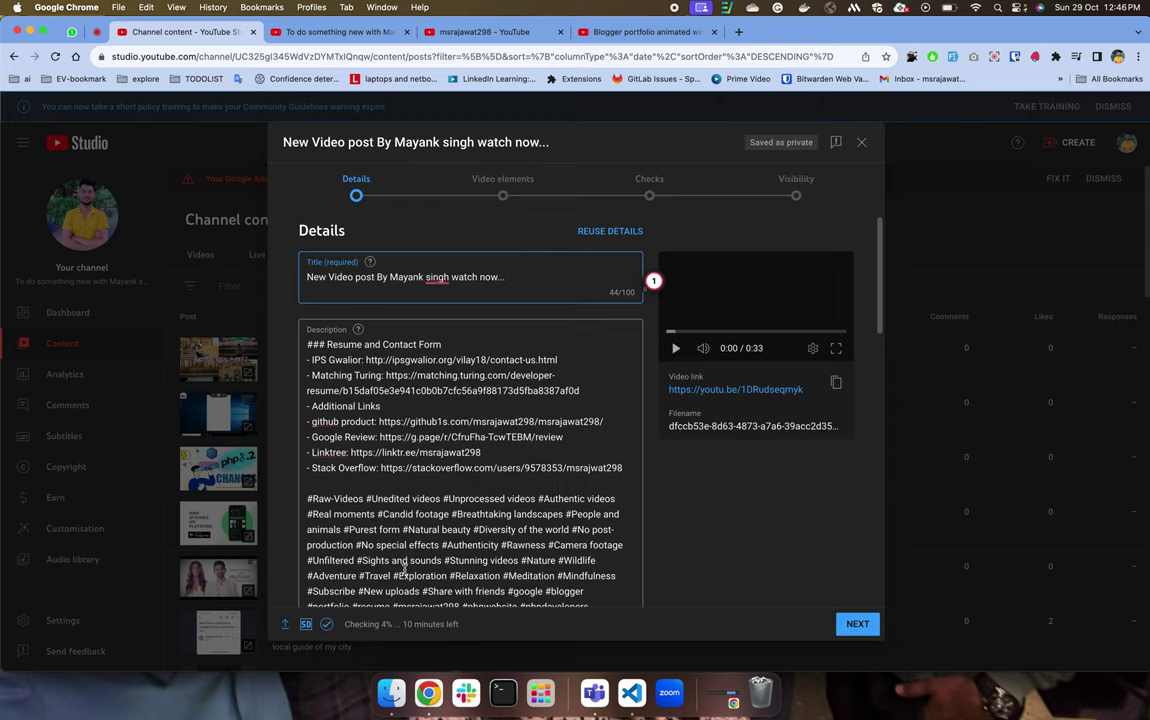
{"action": "left_click_drag", "start_coordinate": [360, 374], "coordinate": [395, 605]}
{"action": "scroll", "coordinate": [420, 560], "scroll_direction": "down", "scroll_amount": 10}
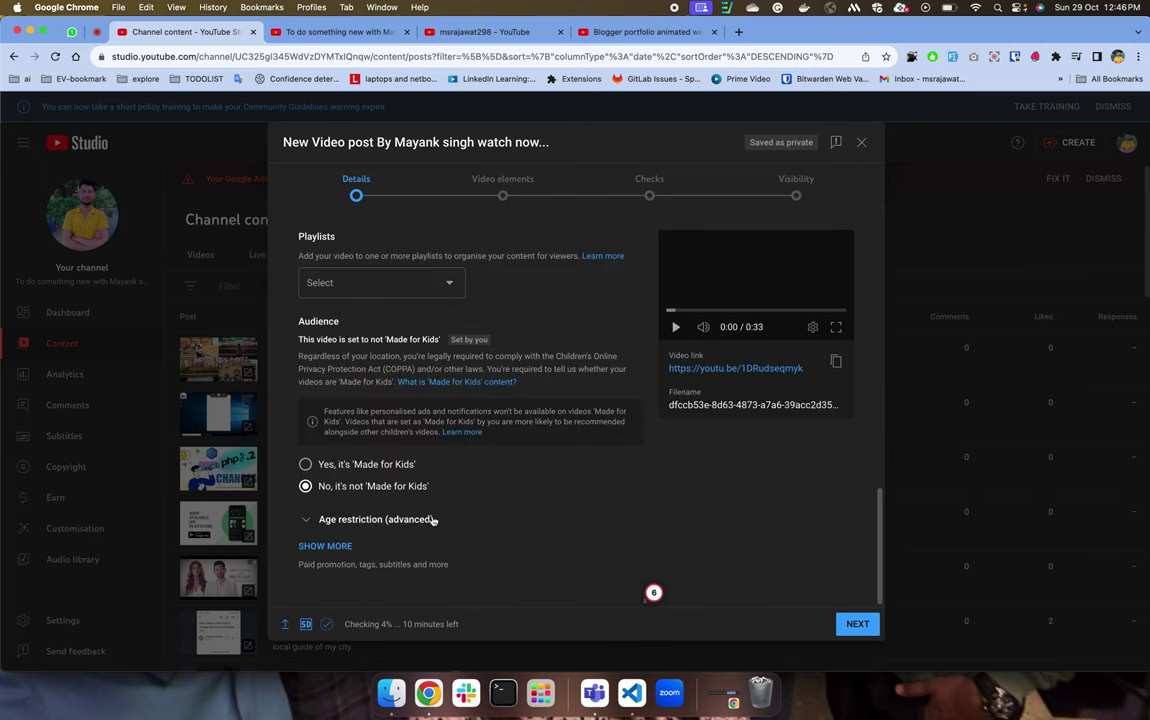
{"action": "scroll", "coordinate": [434, 519], "scroll_direction": "up", "scroll_amount": 15}
{"action": "left_click", "coordinate": [478, 298]}
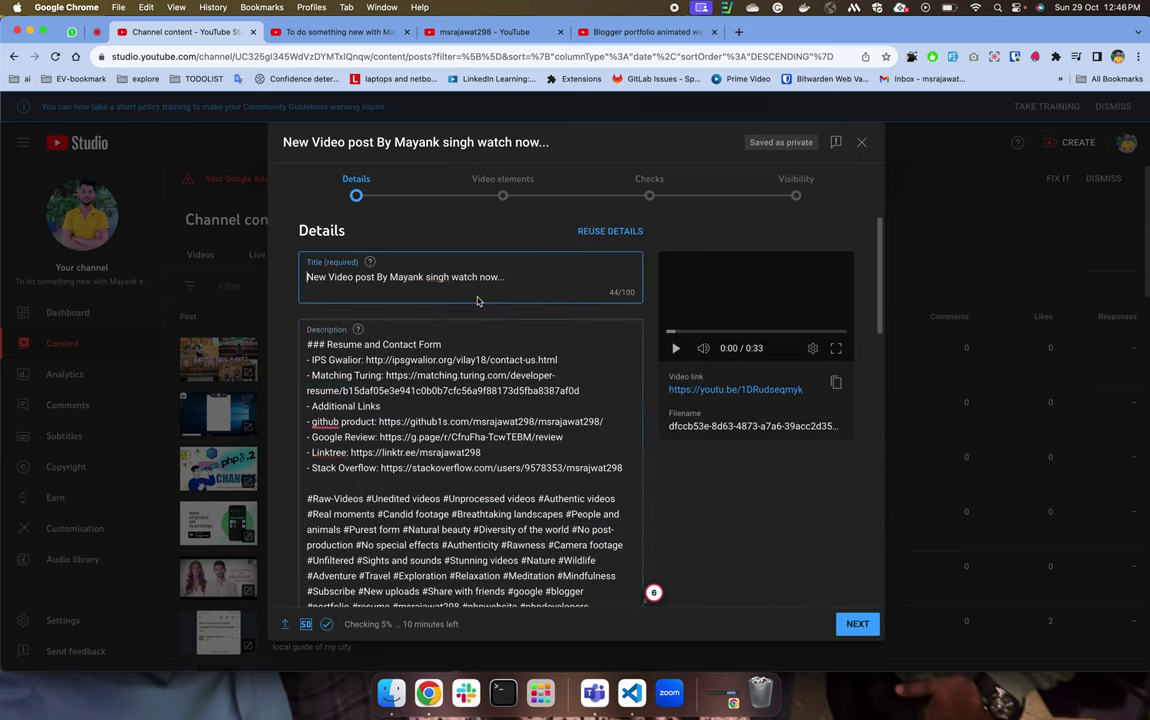
{"action": "left_click", "coordinate": [457, 405]}
{"action": "scroll", "coordinate": [457, 408], "scroll_direction": "down", "scroll_amount": 5}
{"action": "scroll", "coordinate": [457, 405], "scroll_direction": "down", "scroll_amount": 10}
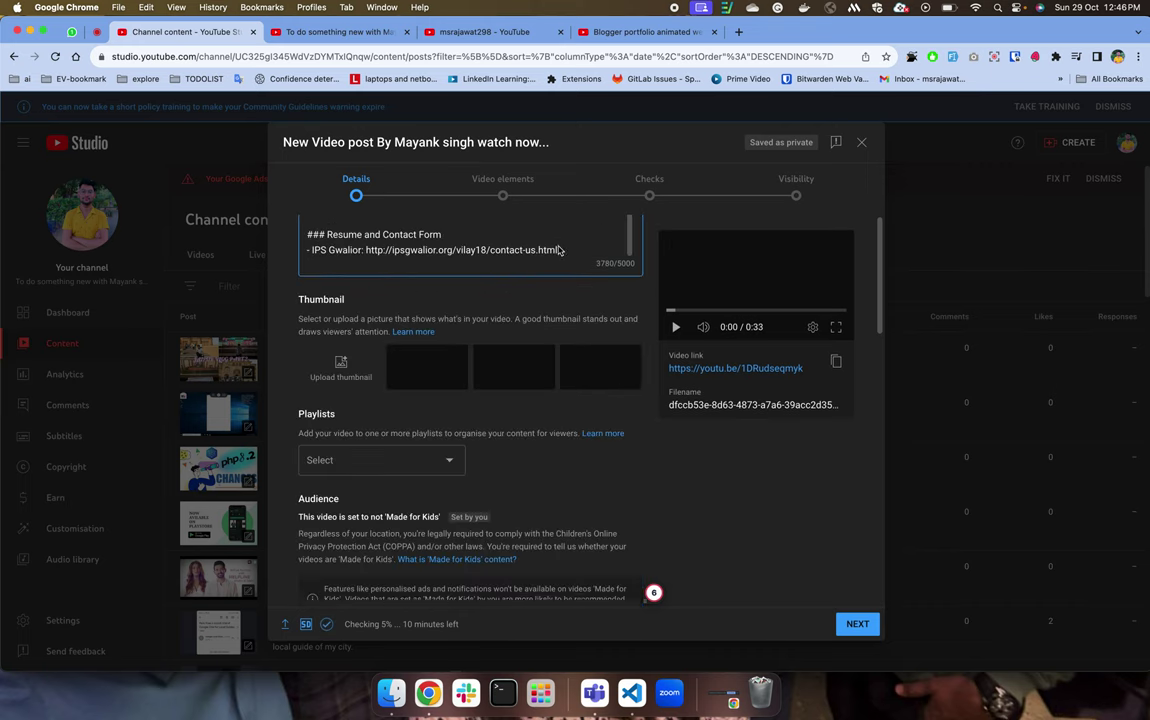
{"action": "scroll", "coordinate": [560, 249], "scroll_direction": "up", "scroll_amount": 15}
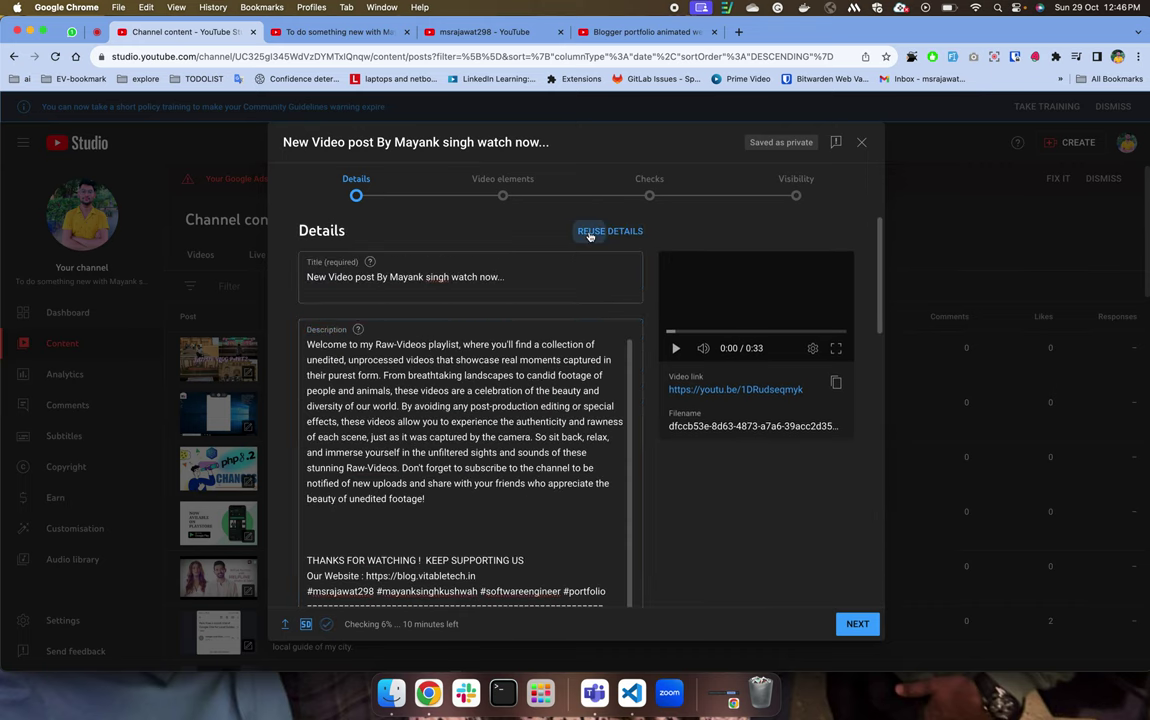
Reuse details from 'Double the Fun! Day with Team Vspartant', with Playlists unchecked.
{"action": "left_click", "coordinate": [590, 231]}
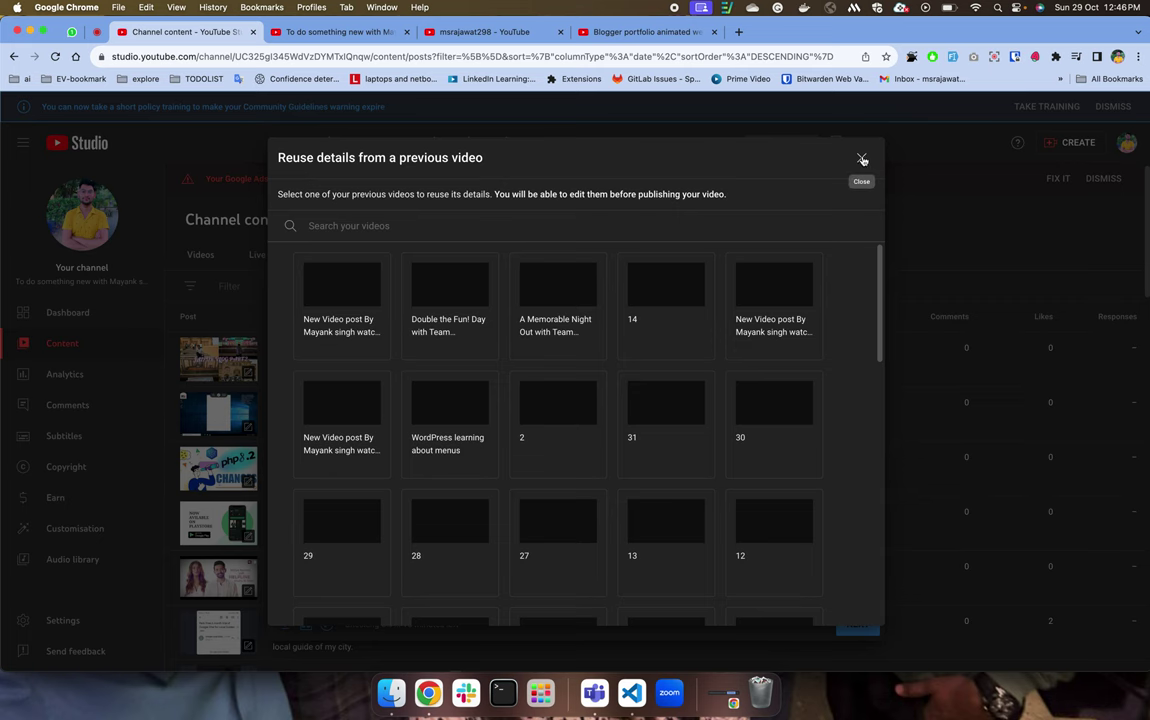
{"action": "left_click", "coordinate": [862, 161]}
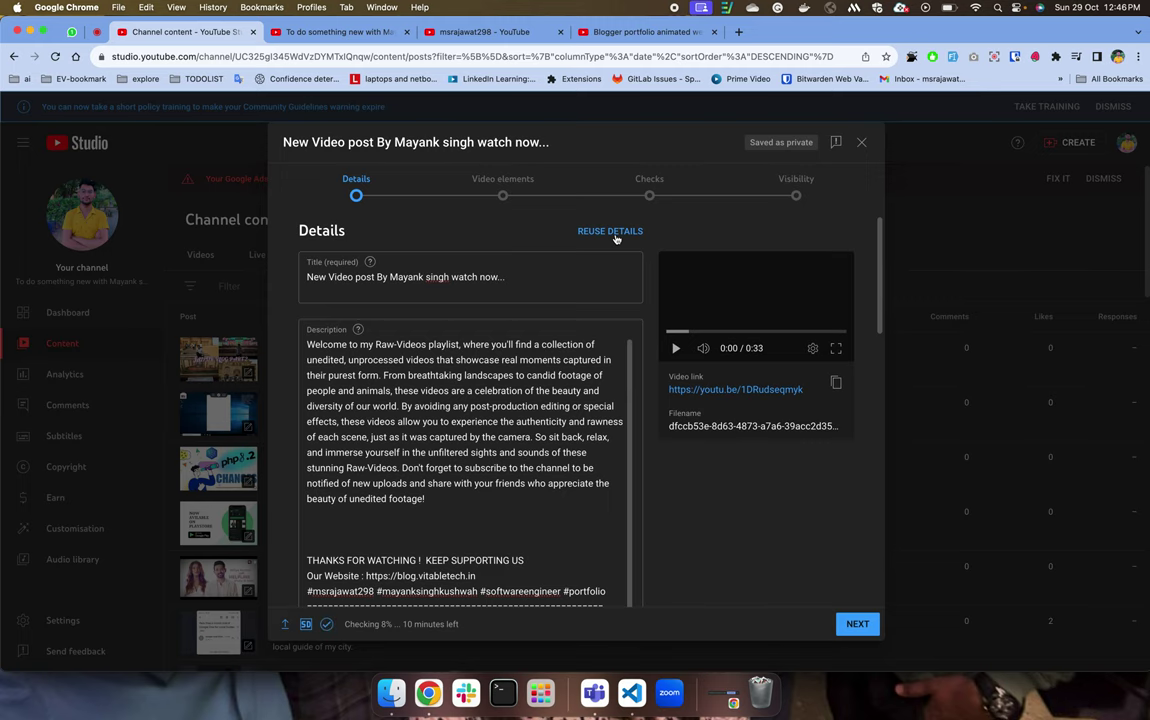
{"action": "left_click", "coordinate": [612, 233]}
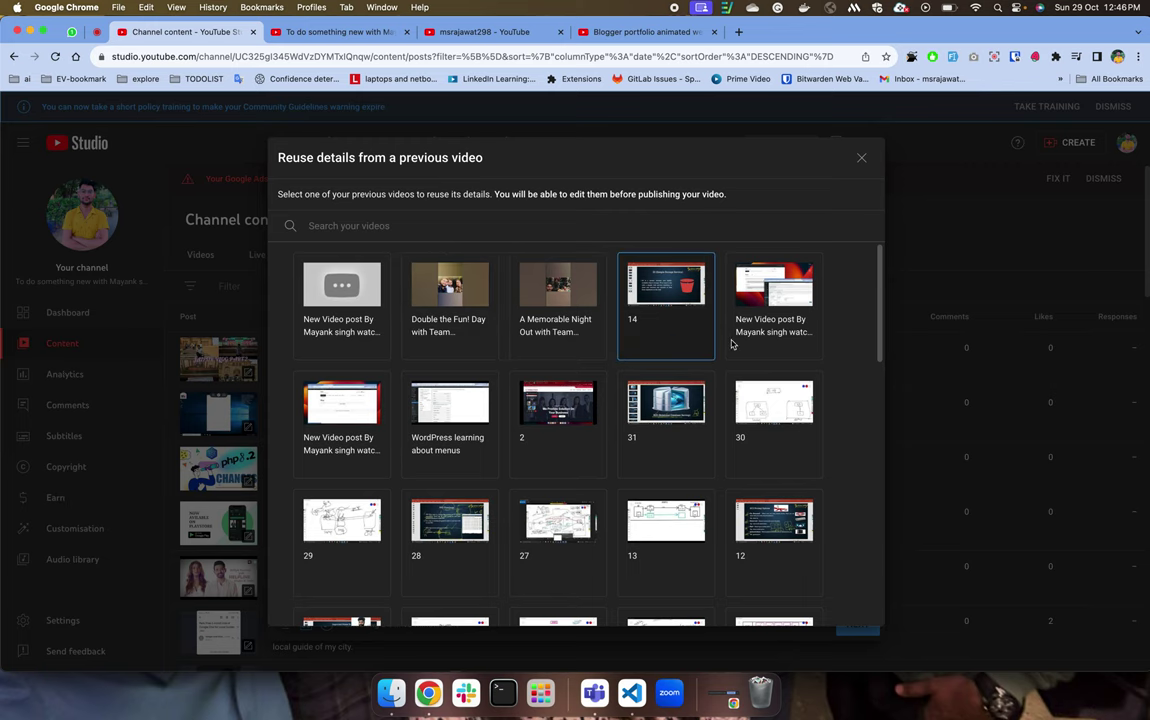
{"action": "scroll", "coordinate": [731, 344], "scroll_direction": "down", "scroll_amount": 10}
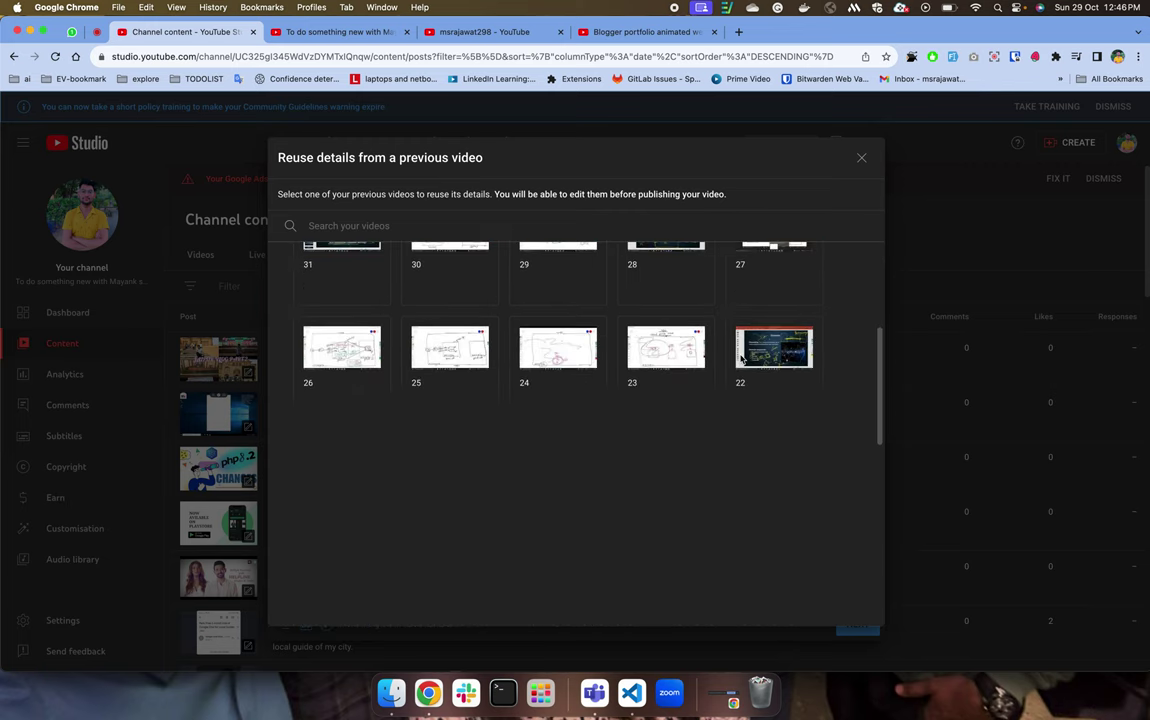
{"action": "scroll", "coordinate": [741, 360], "scroll_direction": "down", "scroll_amount": 2}
{"action": "scroll", "coordinate": [741, 359], "scroll_direction": "up", "scroll_amount": 15}
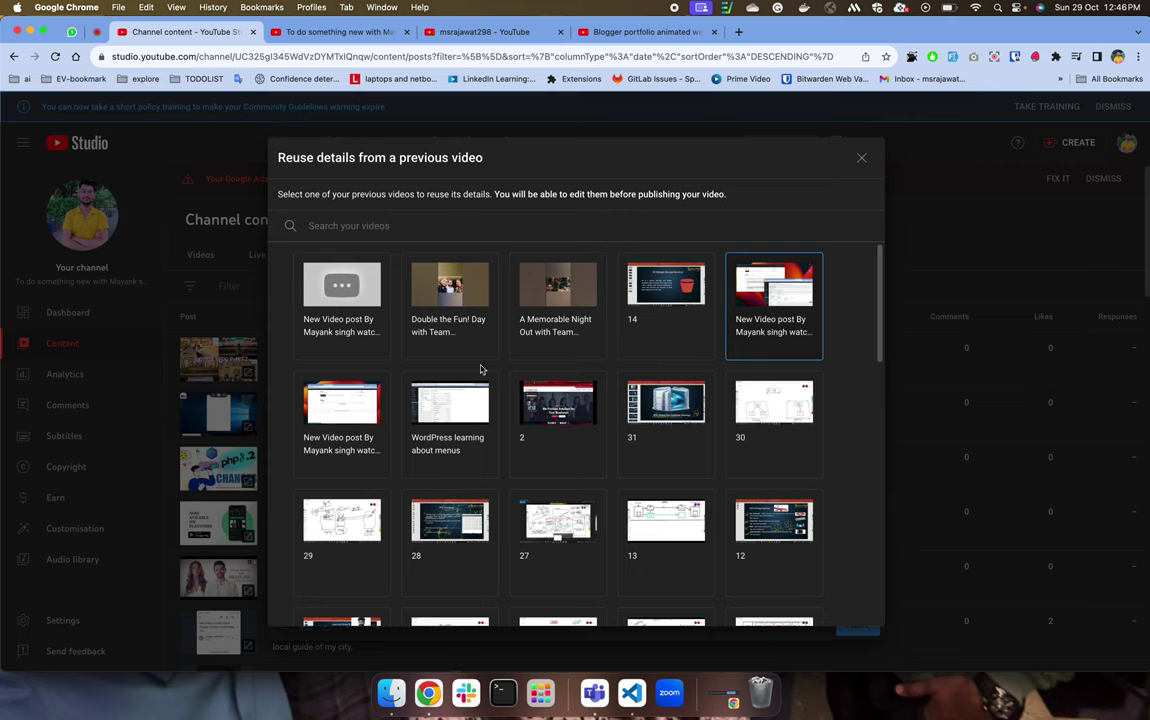
{"action": "left_click", "coordinate": [440, 330]}
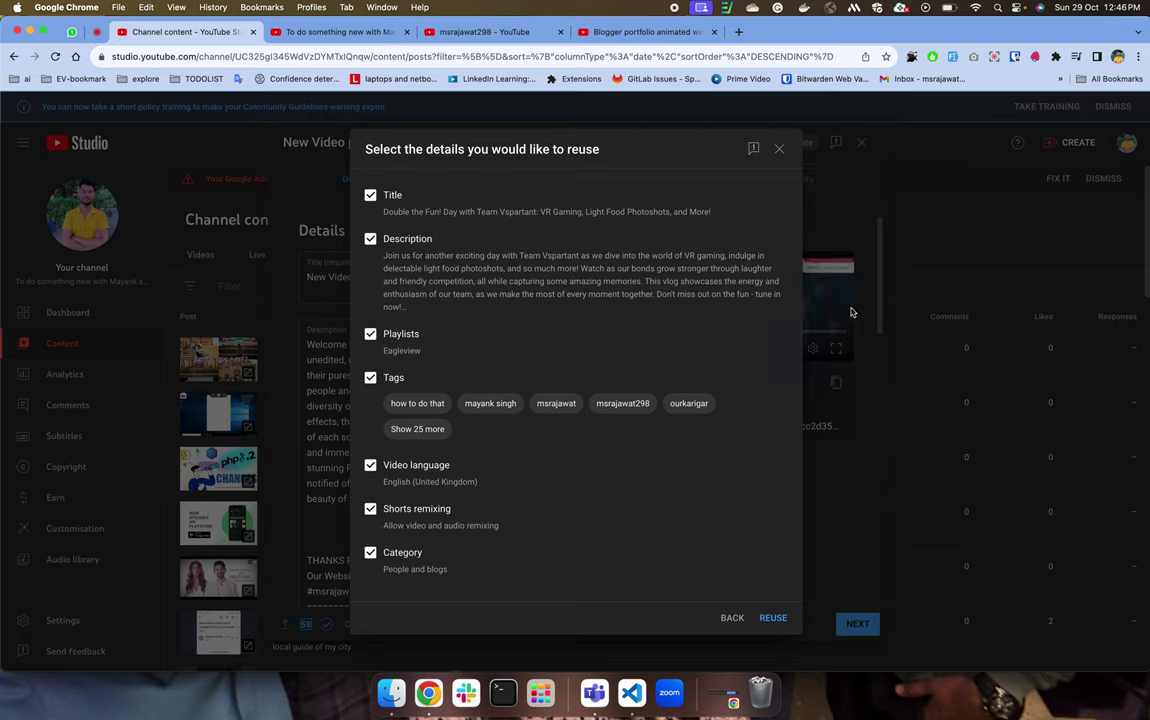
{"action": "left_click_drag", "start_coordinate": [388, 351], "coordinate": [426, 358]}
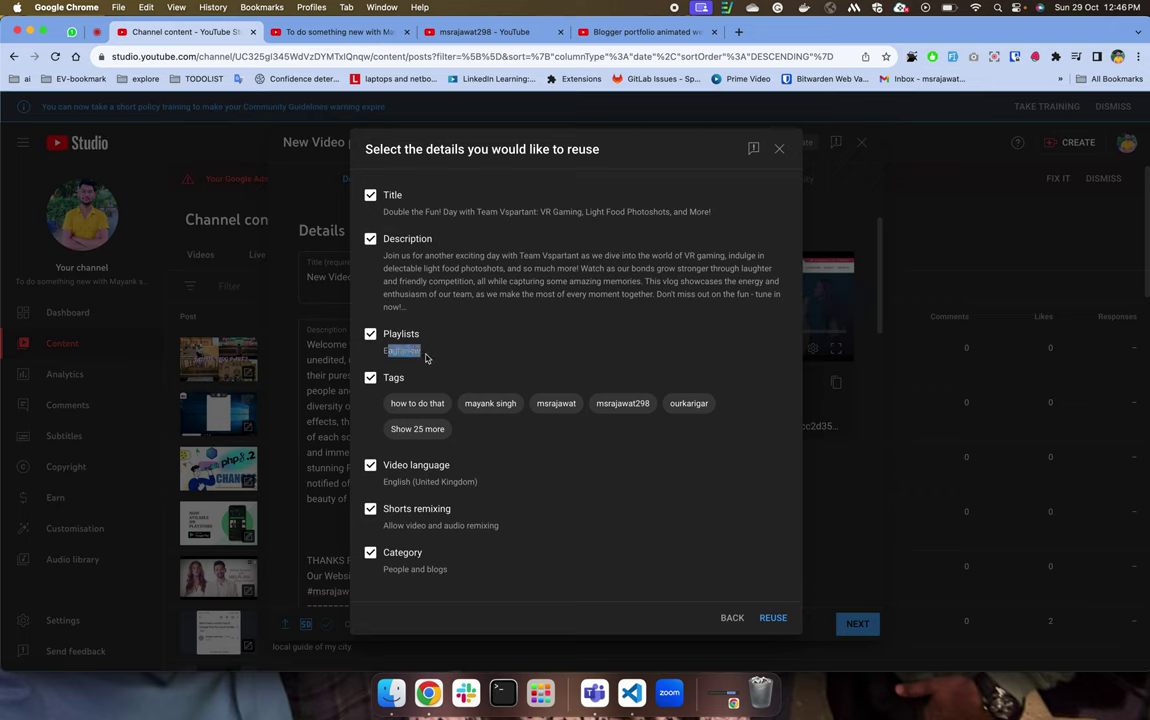
{"action": "left_click", "coordinate": [371, 335]}
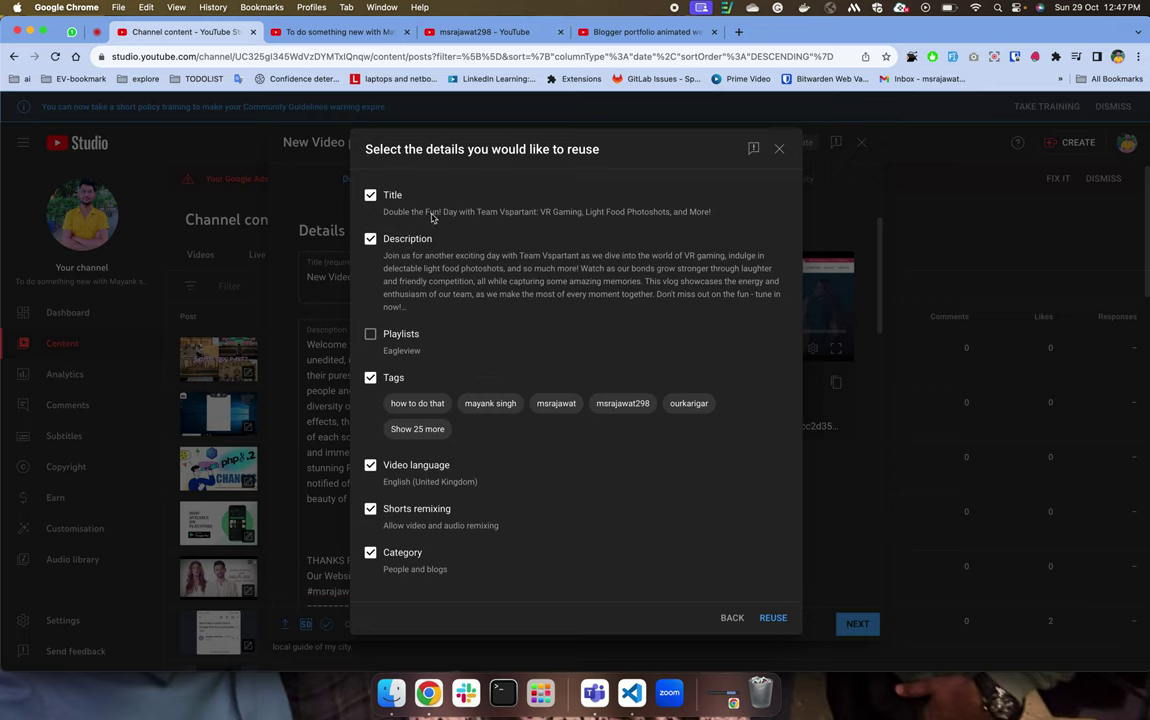
Apply the reused title and description, leaving the Playlists dropdown without a choice.
{"action": "left_click", "coordinate": [773, 618]}
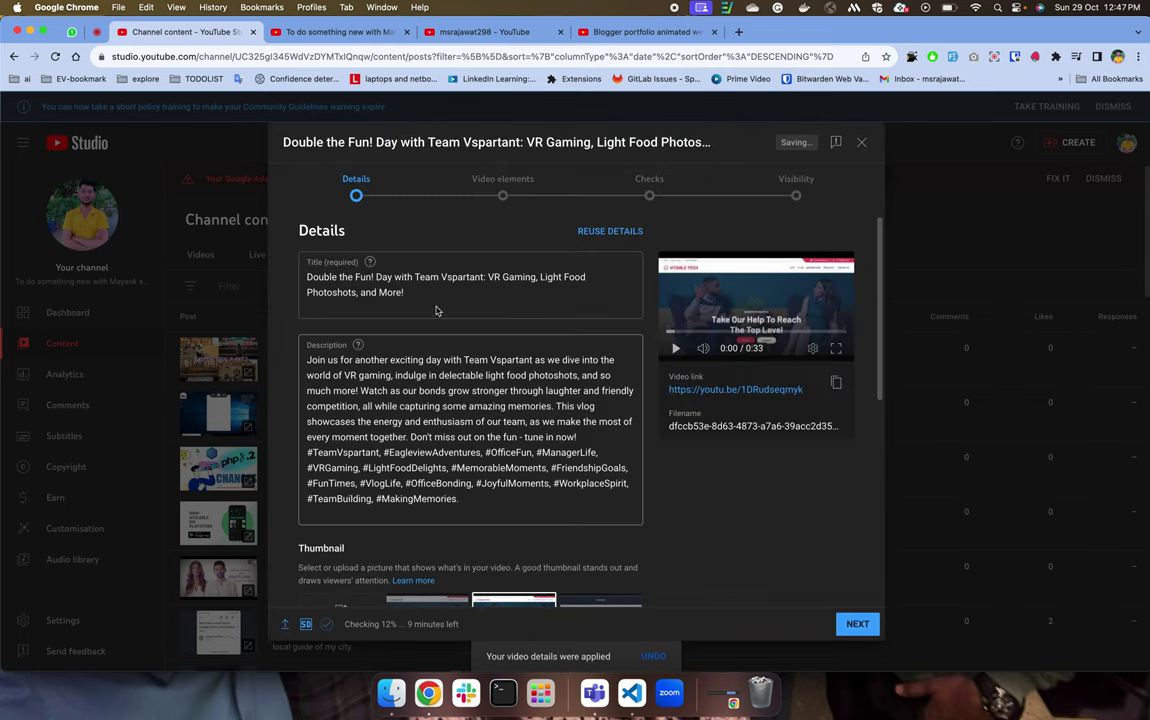
{"action": "triple_click", "coordinate": [307, 283]}
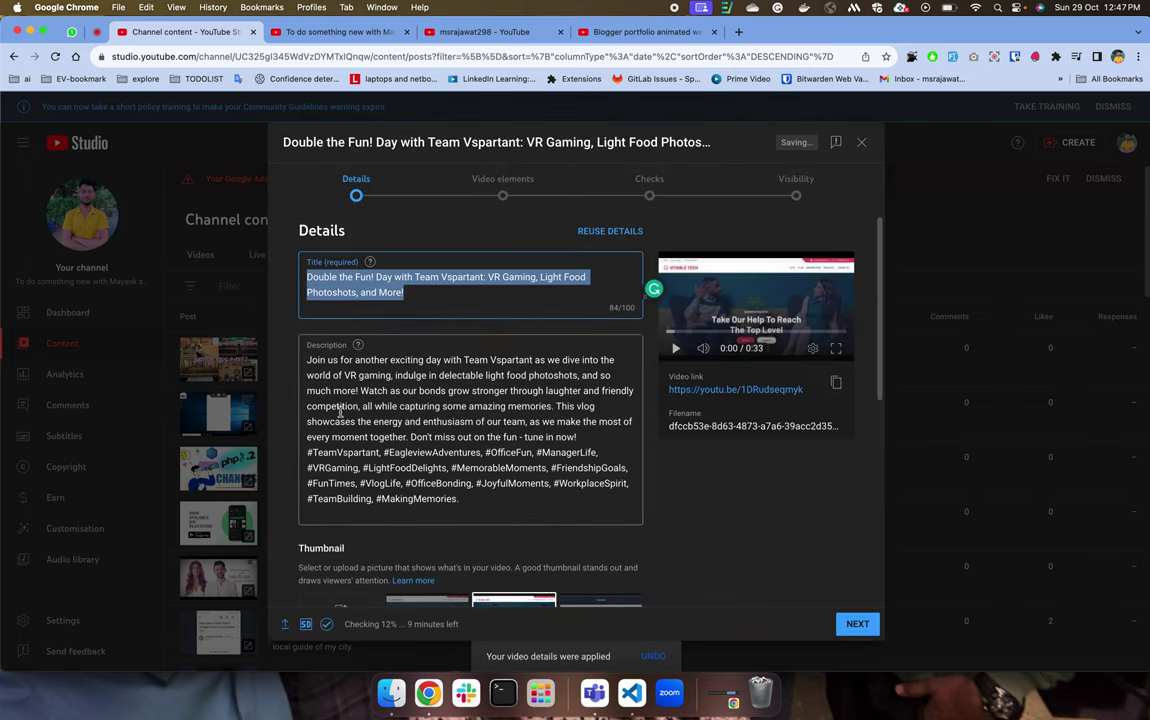
{"action": "left_click", "coordinate": [385, 497]}
{"action": "scroll", "coordinate": [387, 497], "scroll_direction": "down", "scroll_amount": 10}
{"action": "scroll", "coordinate": [387, 497], "scroll_direction": "up", "scroll_amount": 10}
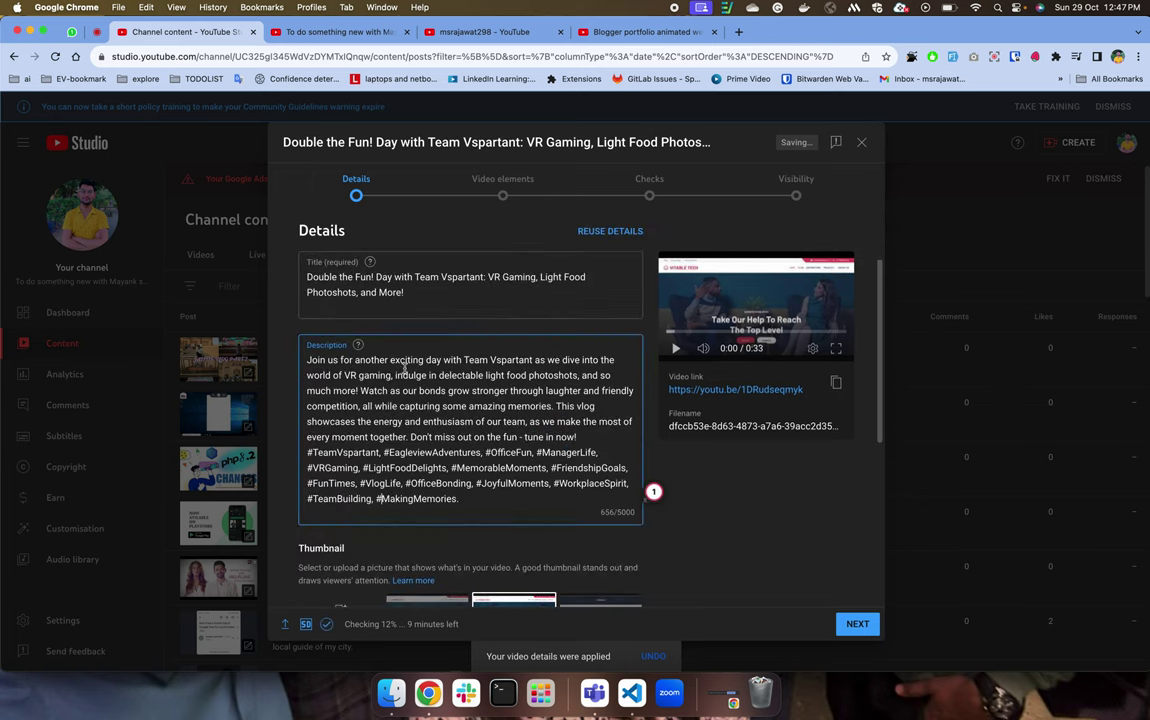
{"action": "scroll", "coordinate": [433, 480], "scroll_direction": "down", "scroll_amount": 1}
{"action": "scroll", "coordinate": [433, 480], "scroll_direction": "down", "scroll_amount": 5}
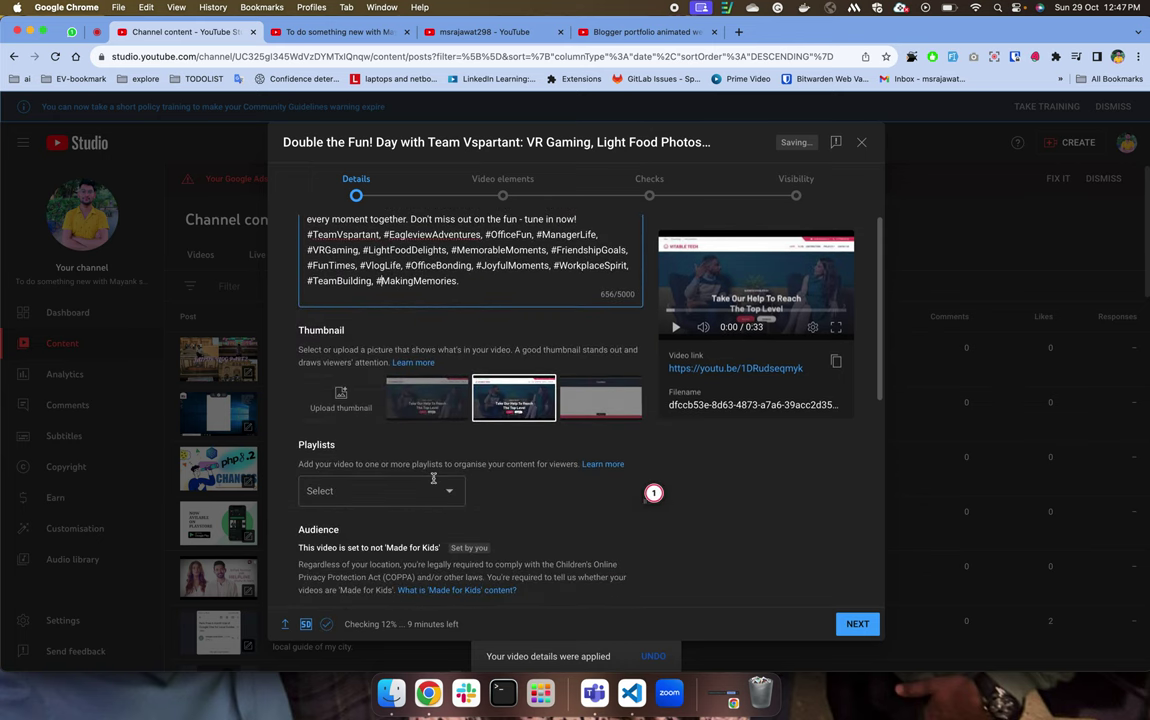
{"action": "left_click", "coordinate": [373, 300]}
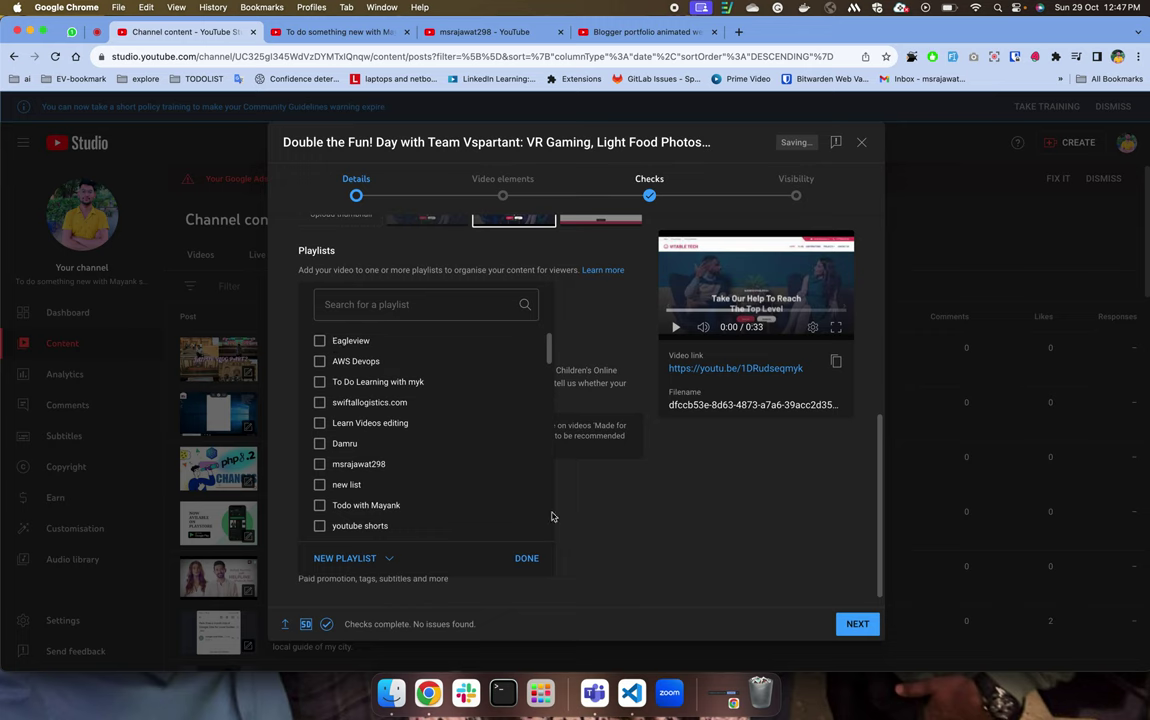
{"action": "left_click", "coordinate": [586, 551]}
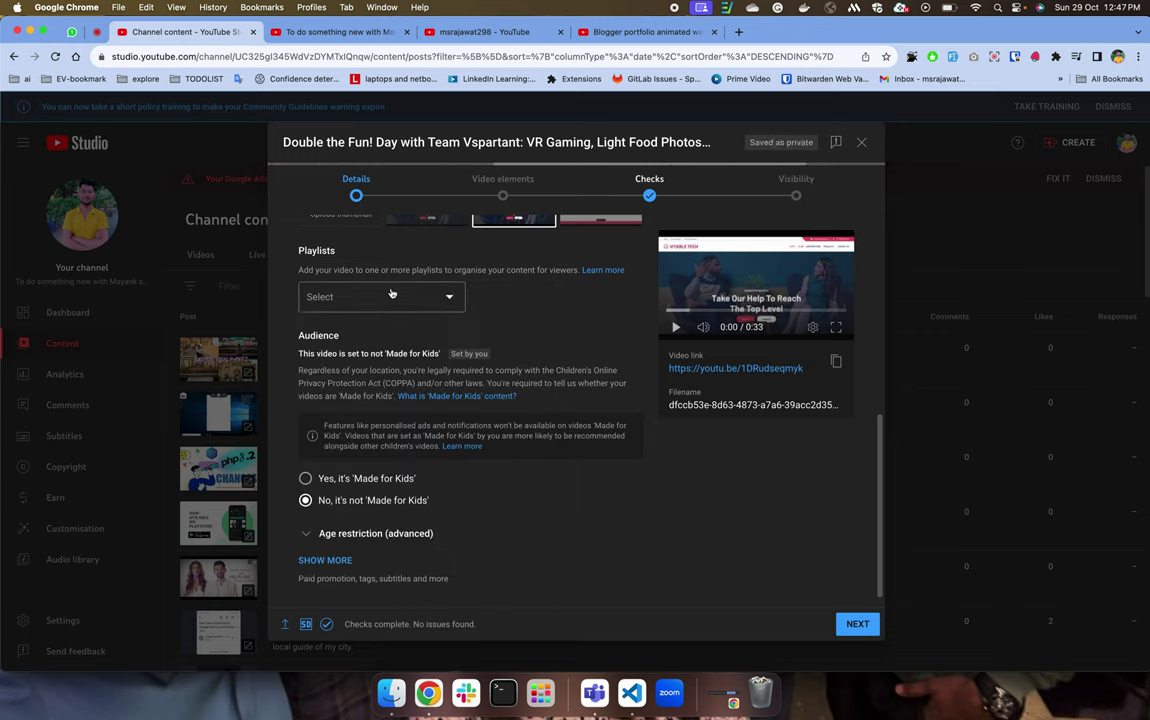
{"action": "scroll", "coordinate": [391, 292], "scroll_direction": "up", "scroll_amount": 5}
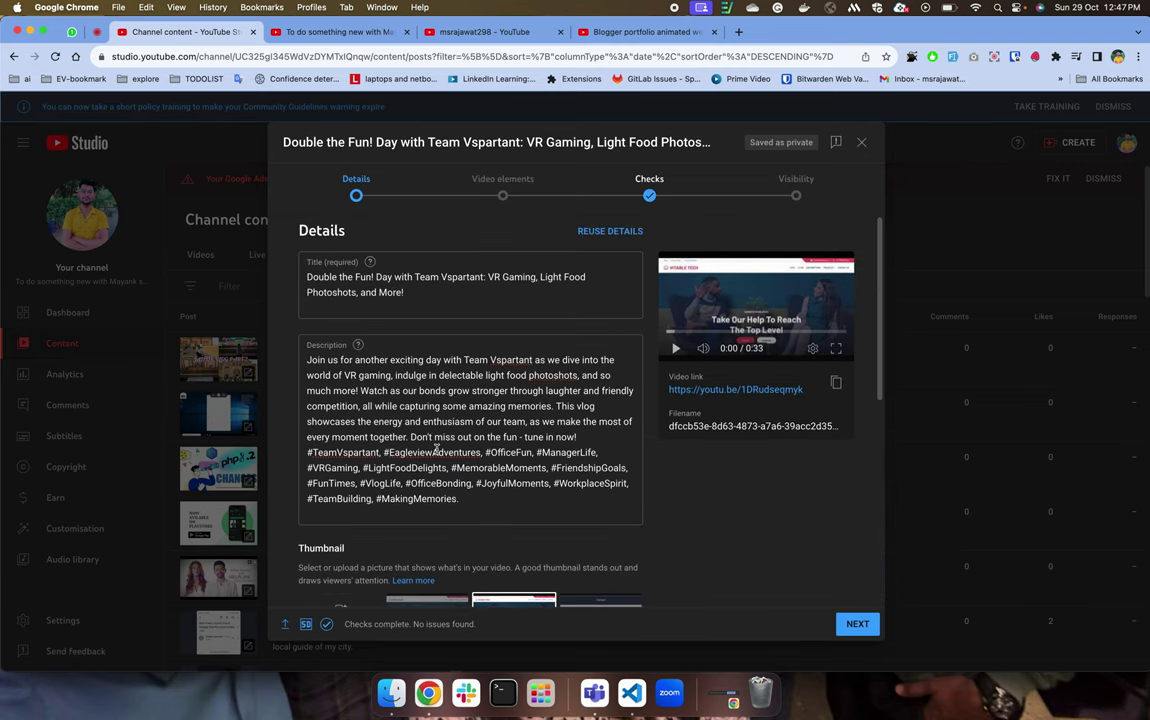
{"action": "scroll", "coordinate": [392, 404], "scroll_direction": "down", "scroll_amount": 1}
Add empty lines after the hashtags and start typing 'vit' in a new browser tab.
{"action": "left_click", "coordinate": [460, 477]}
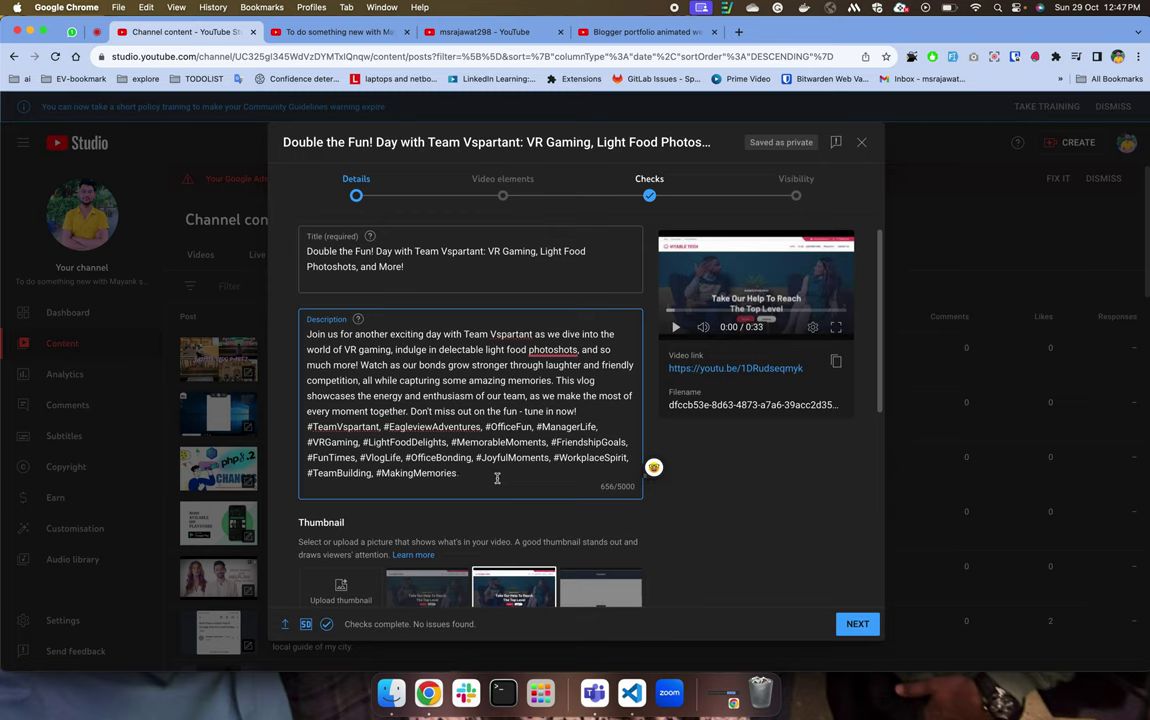
{"action": "key", "text": "Return"}
{"action": "key", "text": "Return"}
{"action": "key", "text": "Return"}
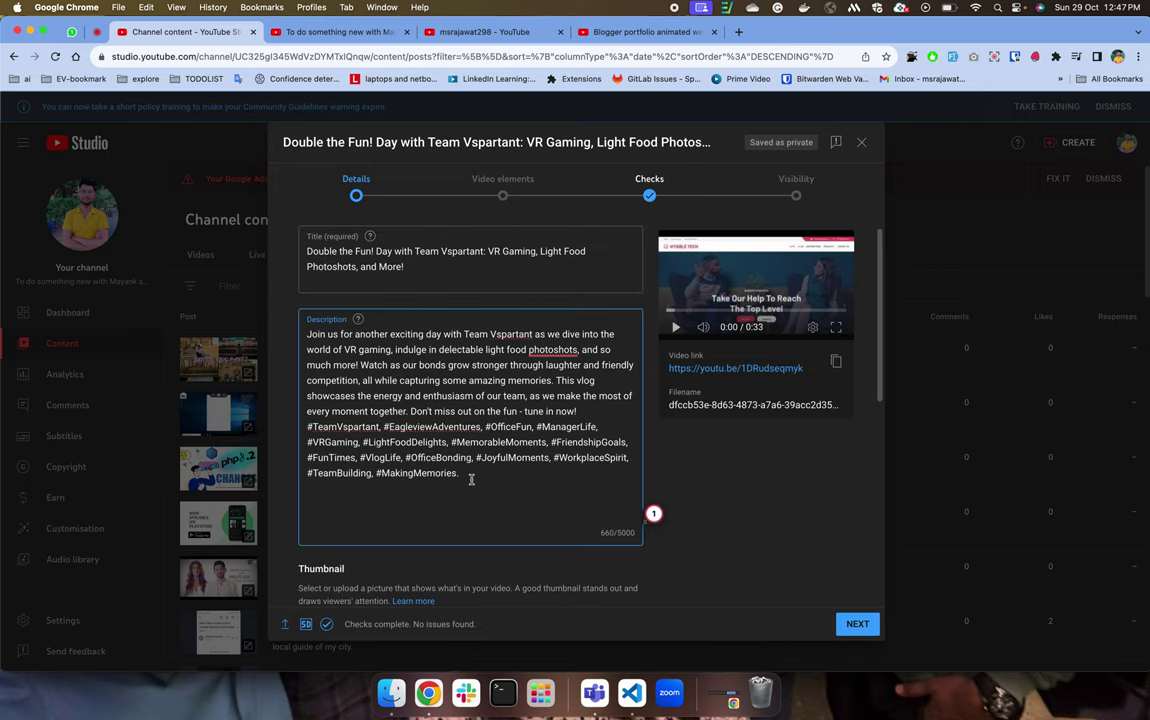
{"action": "key", "text": "super+t"}
{"action": "type", "text": "vitabletech.in"}
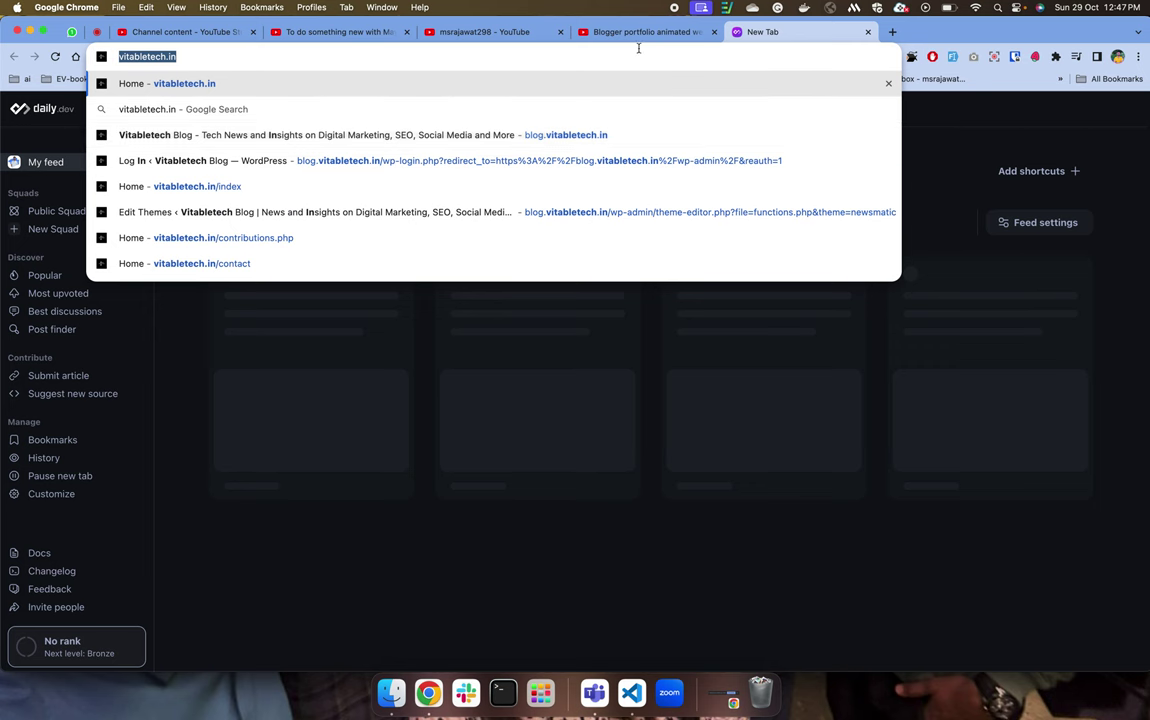
Expand the Blogger portfolio video's full description, then return to the Studio upload form.
{"action": "left_click", "coordinate": [600, 32]}
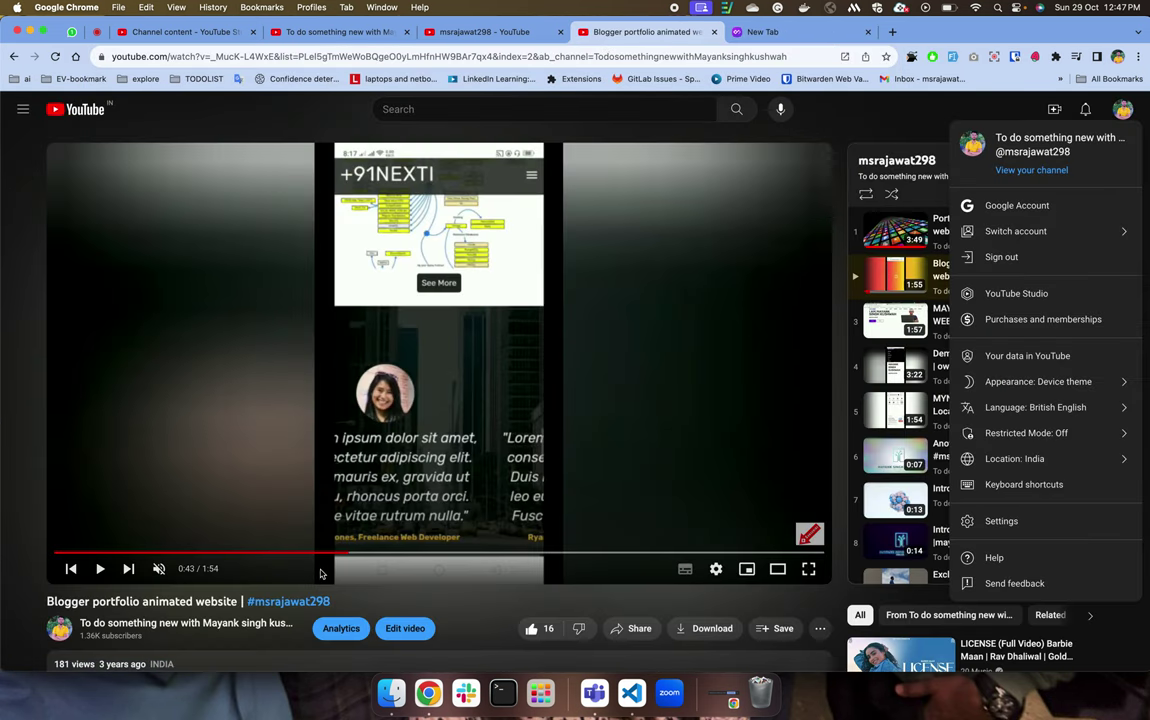
{"action": "left_click", "coordinate": [395, 601]}
{"action": "scroll", "coordinate": [395, 600], "scroll_direction": "down", "scroll_amount": 5}
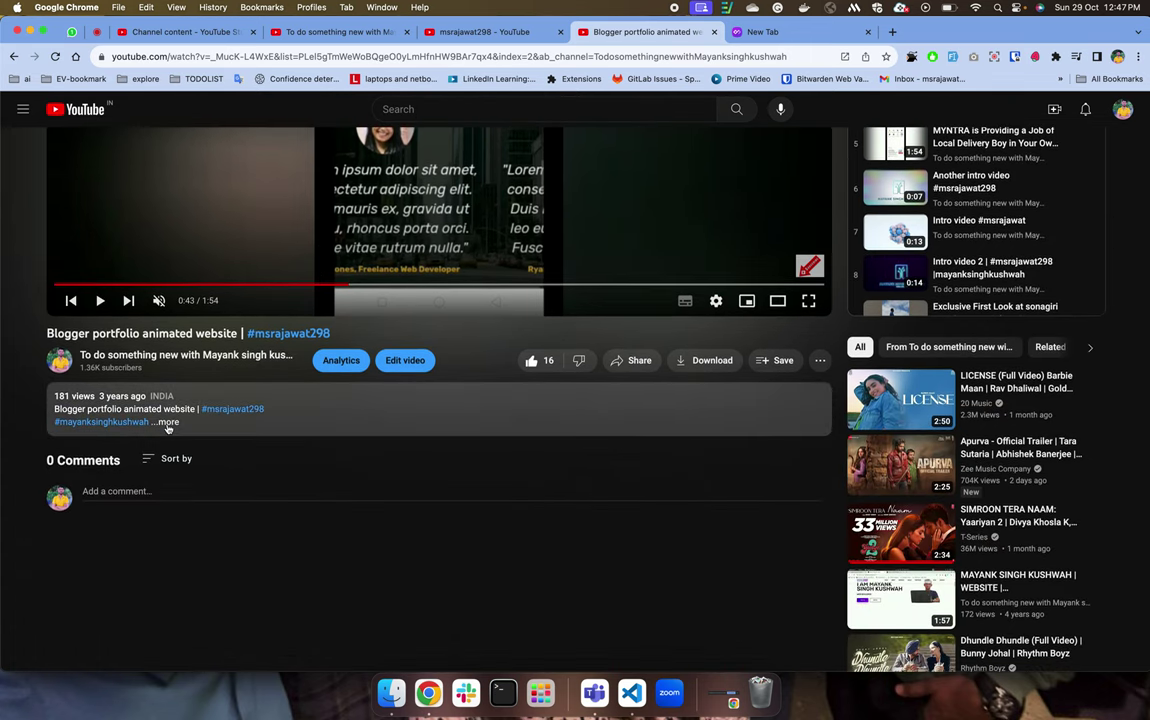
{"action": "left_click", "coordinate": [167, 421]}
{"action": "scroll", "coordinate": [349, 544], "scroll_direction": "down", "scroll_amount": 1}
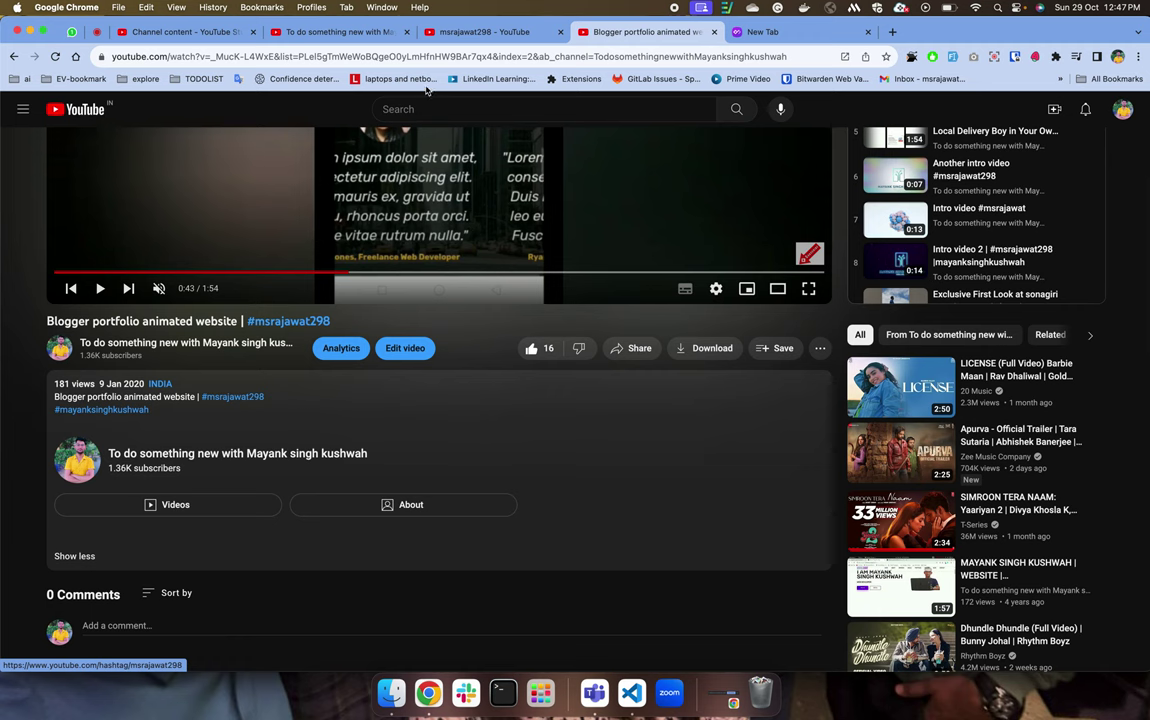
{"action": "left_click", "coordinate": [300, 31]}
{"action": "left_click", "coordinate": [180, 31]}
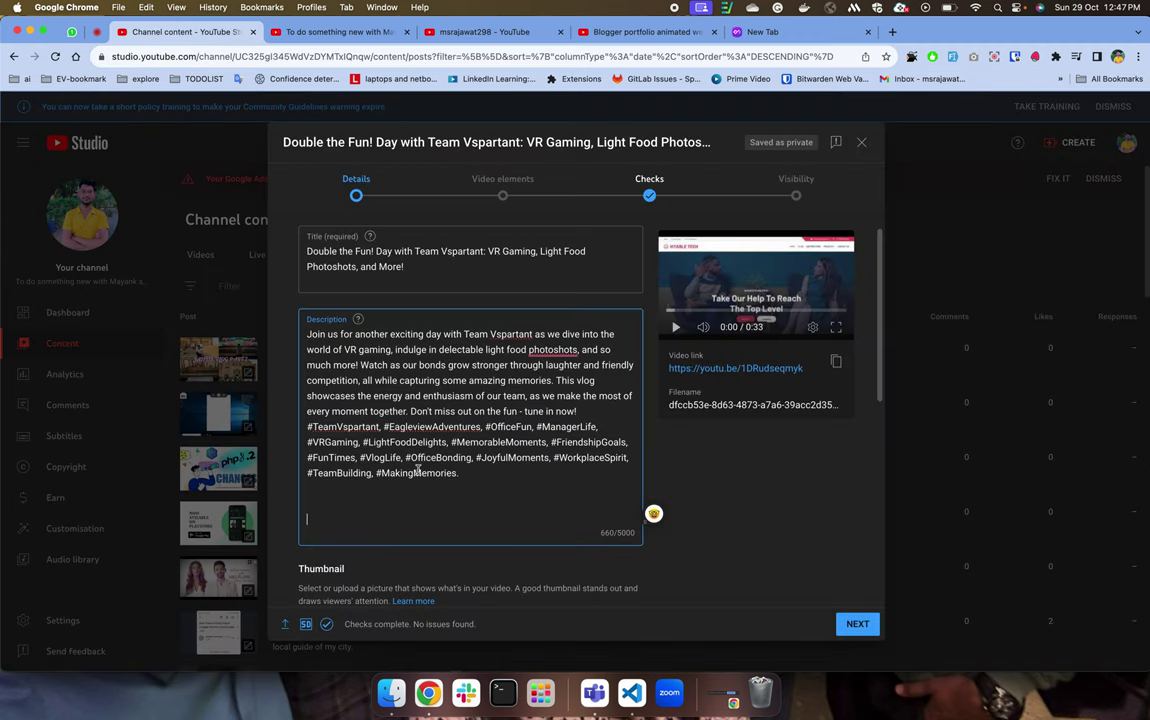
{"action": "left_click", "coordinate": [463, 488]}
{"action": "key", "text": "Return"}
{"action": "type", "text": "https://vitabletech.in/"}
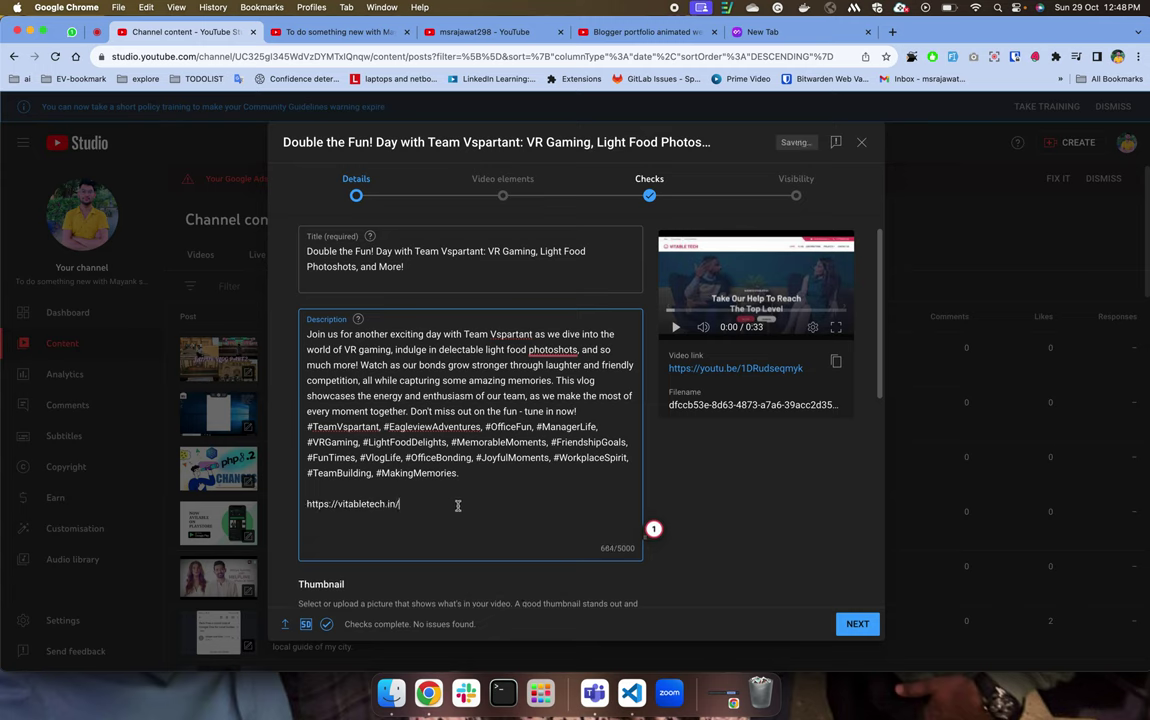
{"action": "scroll", "coordinate": [503, 499], "scroll_direction": "down", "scroll_amount": 2}
{"action": "scroll", "coordinate": [503, 499], "scroll_direction": "down", "scroll_amount": 4}
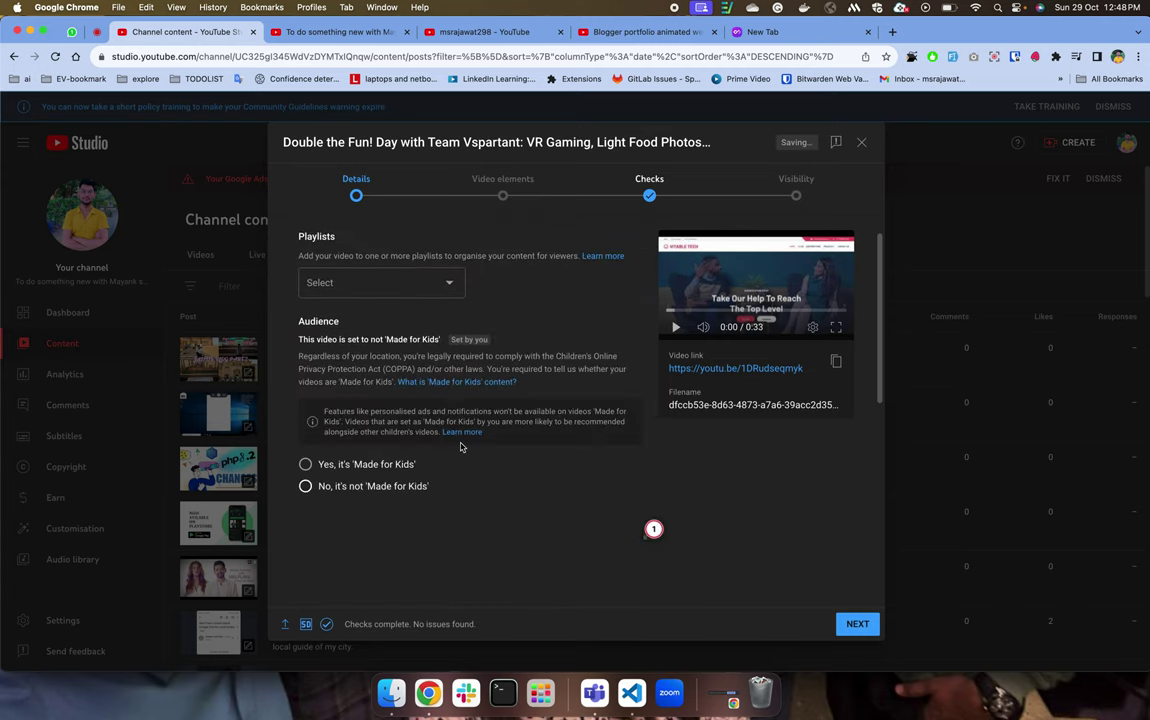
{"action": "scroll", "coordinate": [503, 499], "scroll_direction": "up", "scroll_amount": 3}
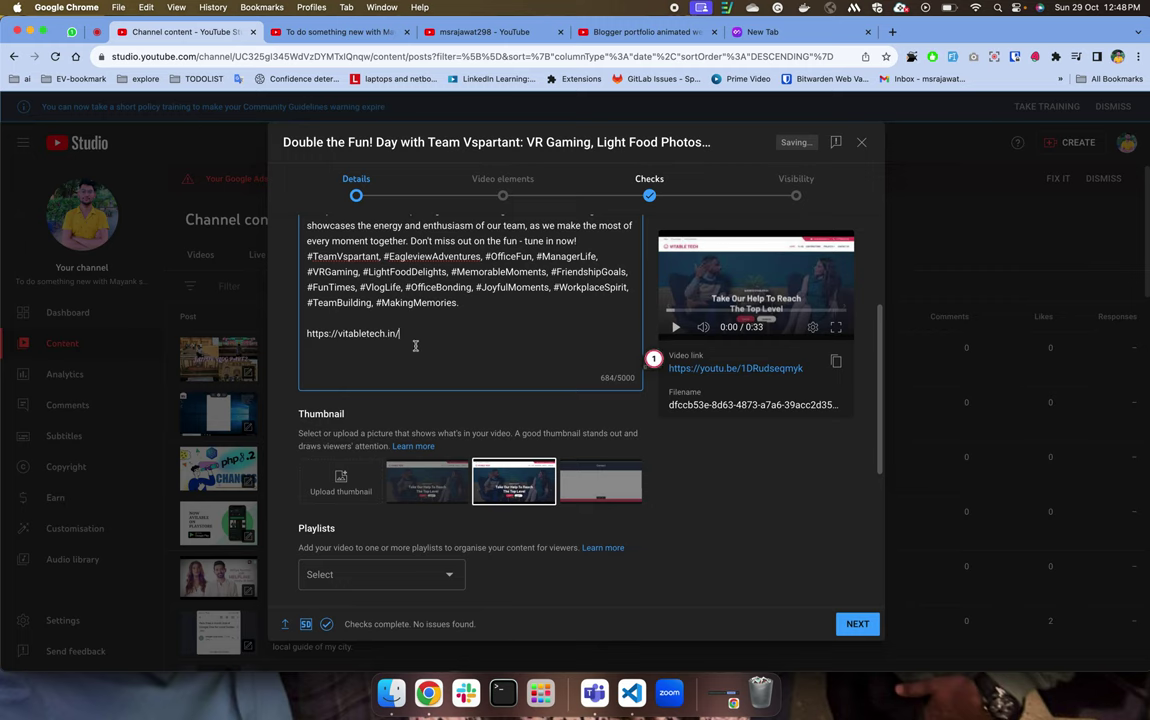
{"action": "key", "text": "super+a"}
{"action": "key", "text": "Right"}
{"action": "key", "text": "BackSpace"}
Add an empty line after the link and a blank line after 'tune in now!'.
{"action": "left_click", "coordinate": [348, 356]}
{"action": "scroll", "coordinate": [450, 393], "scroll_direction": "down", "scroll_amount": 5}
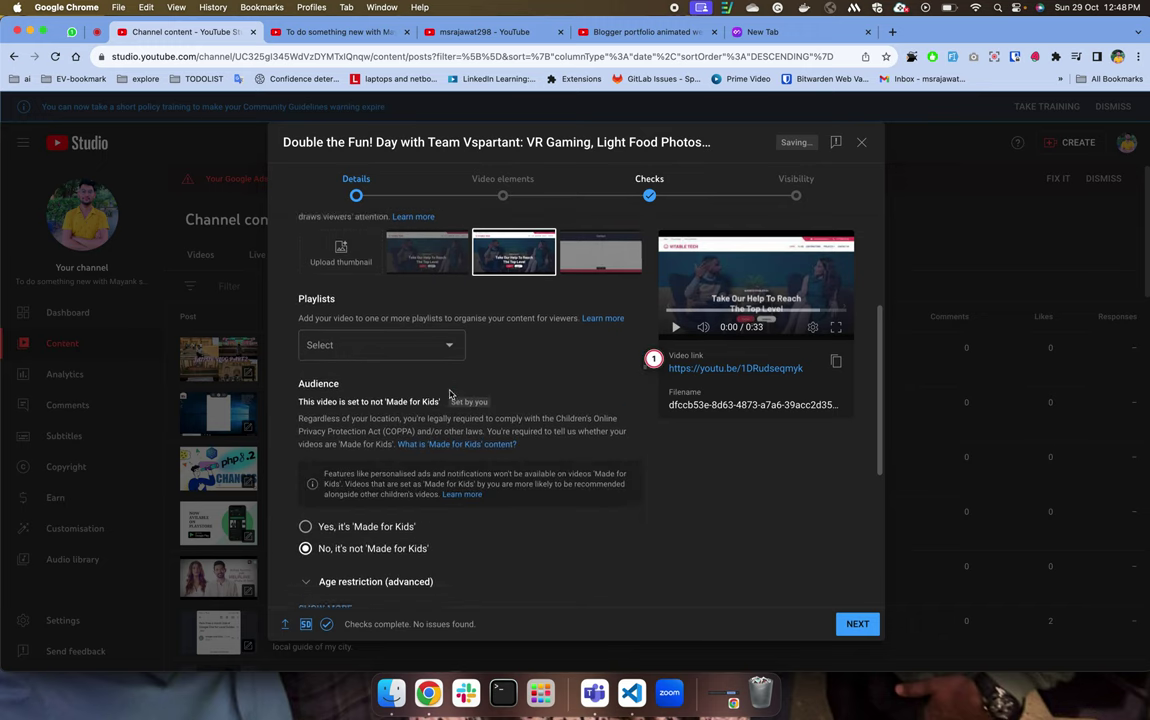
{"action": "scroll", "coordinate": [450, 393], "scroll_direction": "up", "scroll_amount": 3}
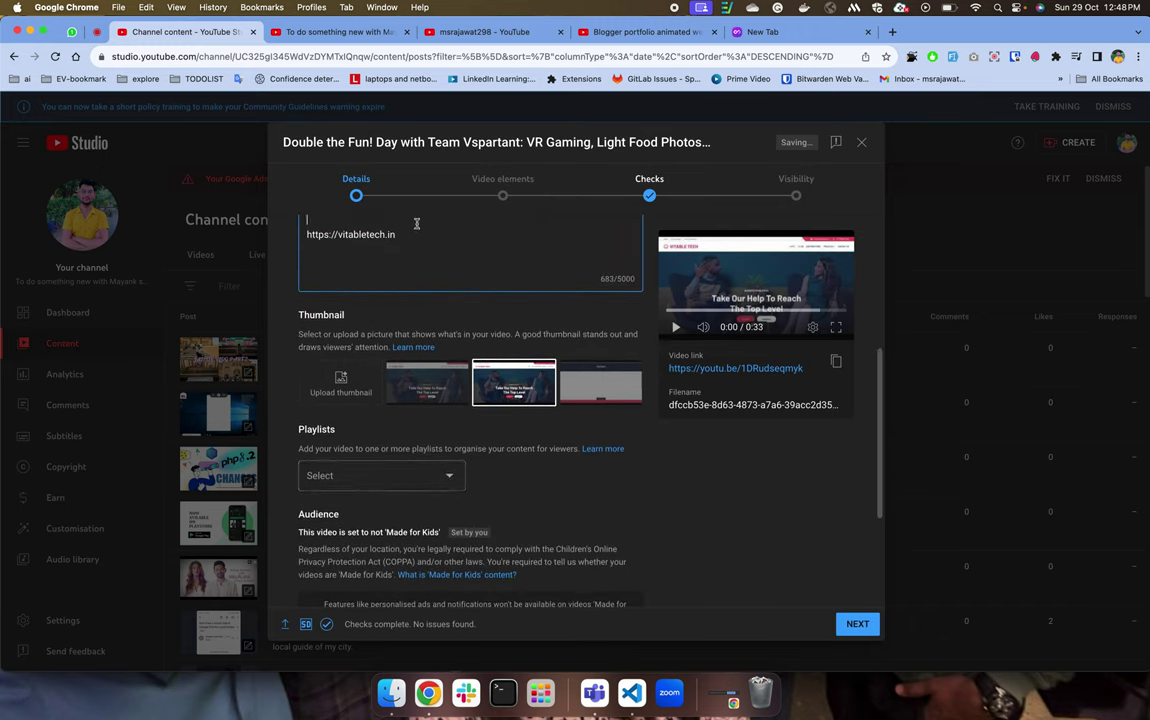
{"action": "scroll", "coordinate": [424, 231], "scroll_direction": "up", "scroll_amount": 2}
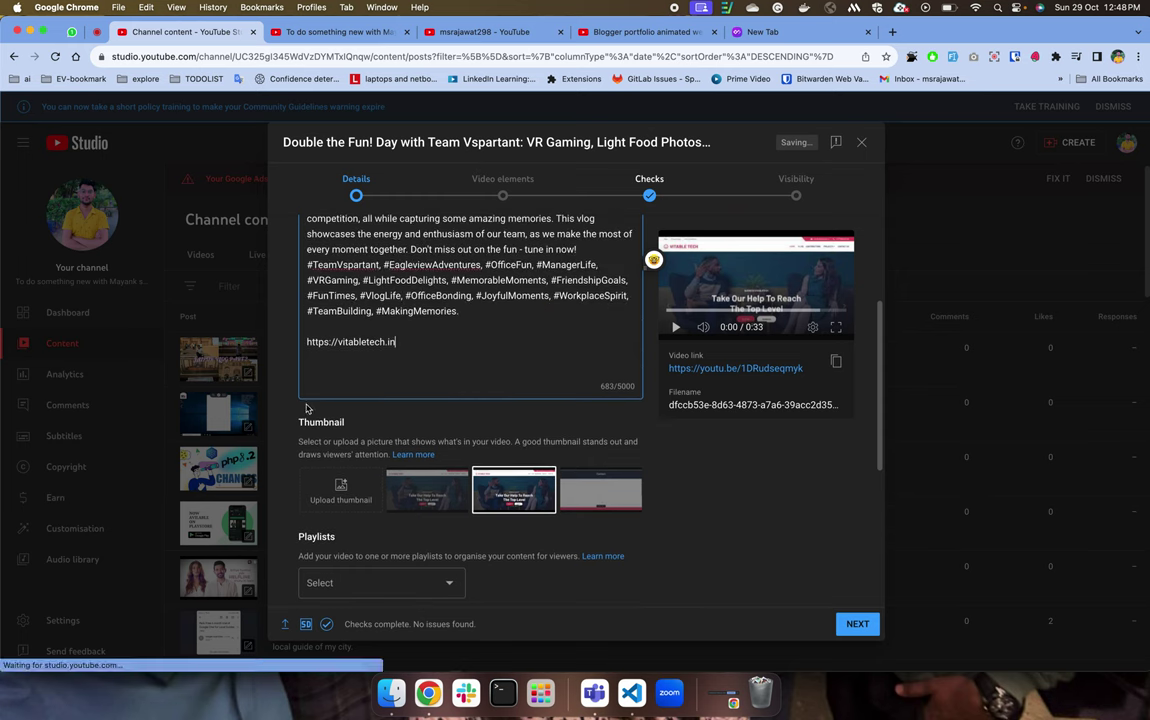
{"action": "key", "text": "Return"}
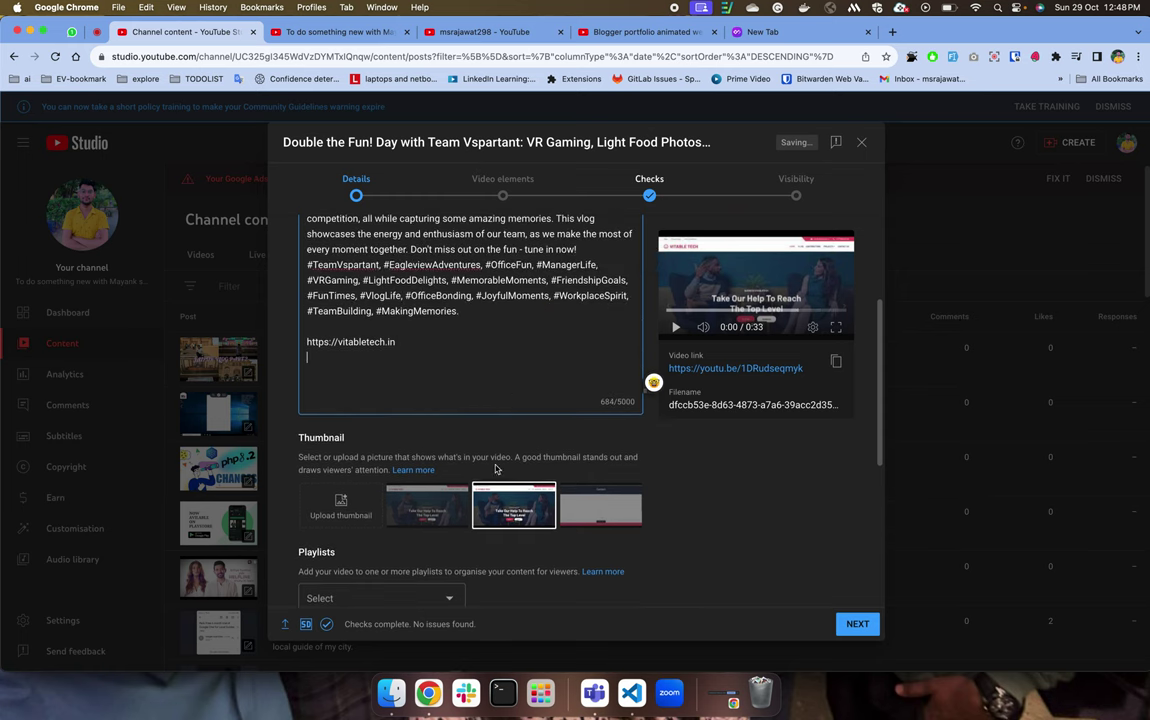
{"action": "scroll", "coordinate": [511, 360], "scroll_direction": "up", "scroll_amount": 3}
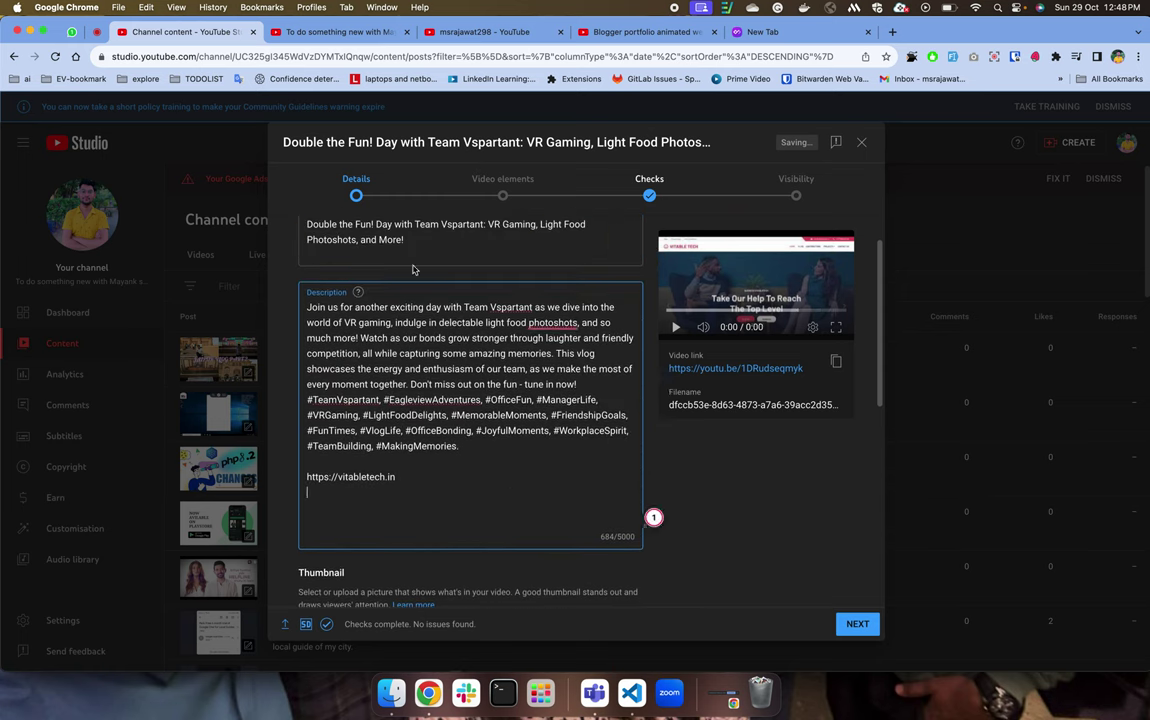
{"action": "left_click", "coordinate": [590, 384]}
{"action": "key", "text": "Return"}
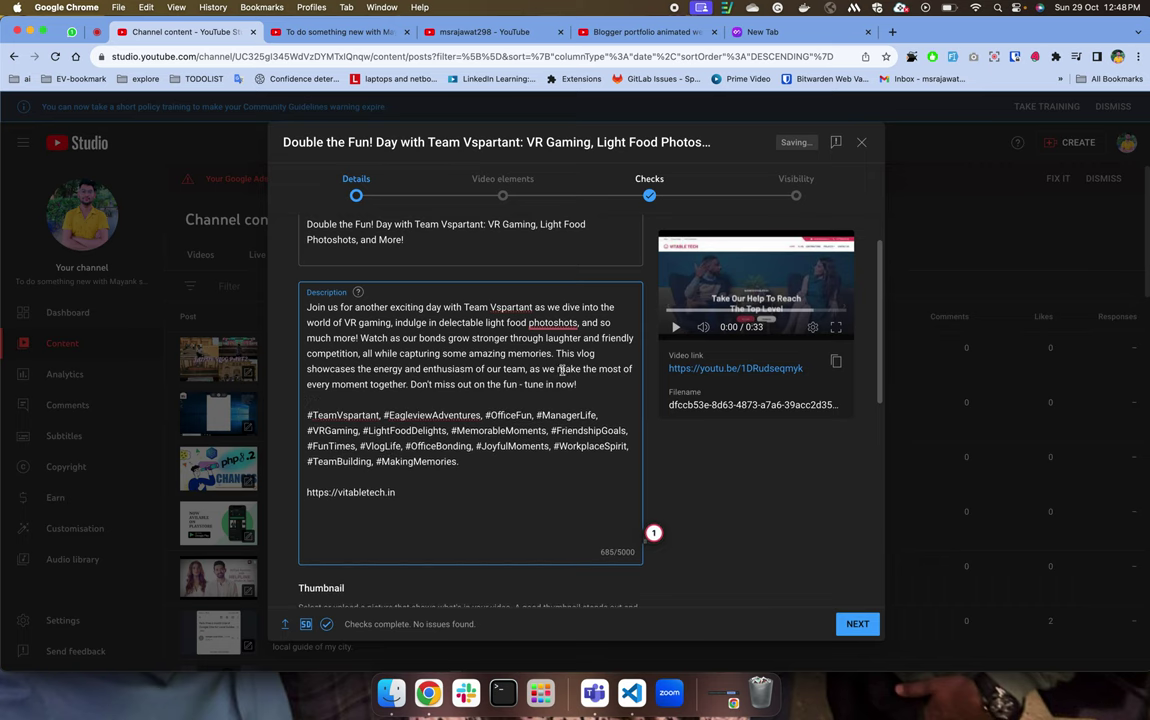
Review the title, opening sentences, hashtags and link by selecting them in turn.
{"action": "left_click_drag", "start_coordinate": [404, 240], "coordinate": [503, 188]}
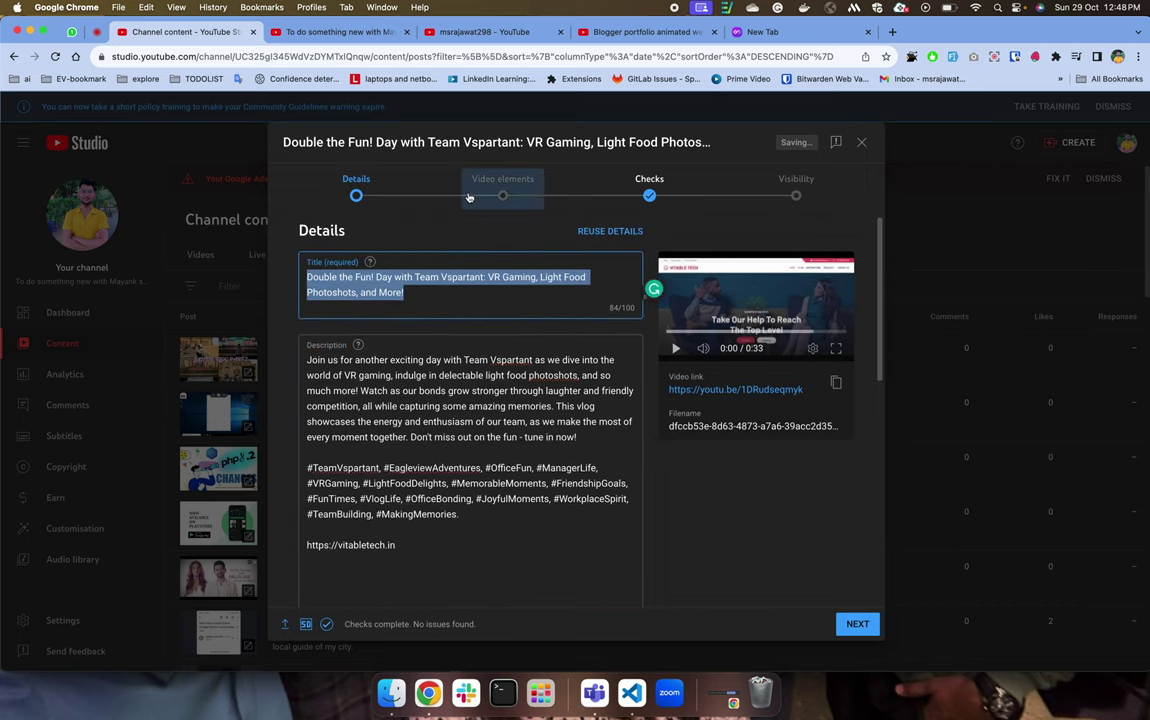
{"action": "left_click", "coordinate": [480, 486]}
{"action": "left_click_drag", "start_coordinate": [307, 360], "coordinate": [428, 424]}
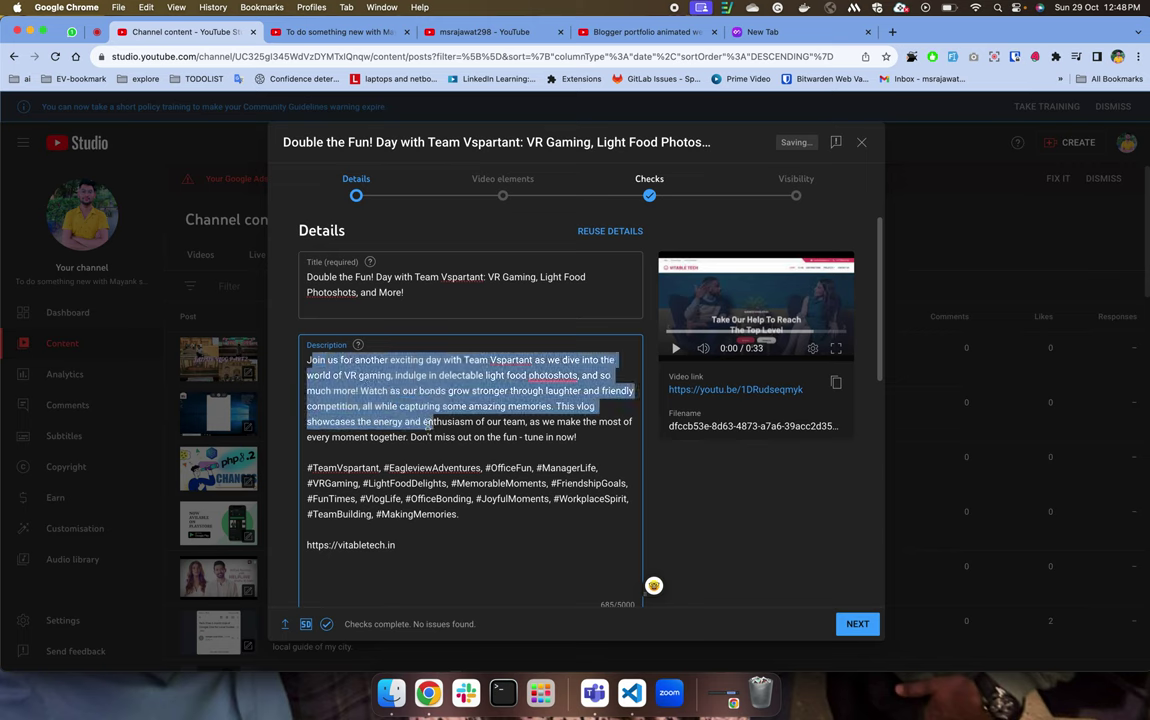
{"action": "left_click_drag", "start_coordinate": [307, 467], "coordinate": [494, 512]}
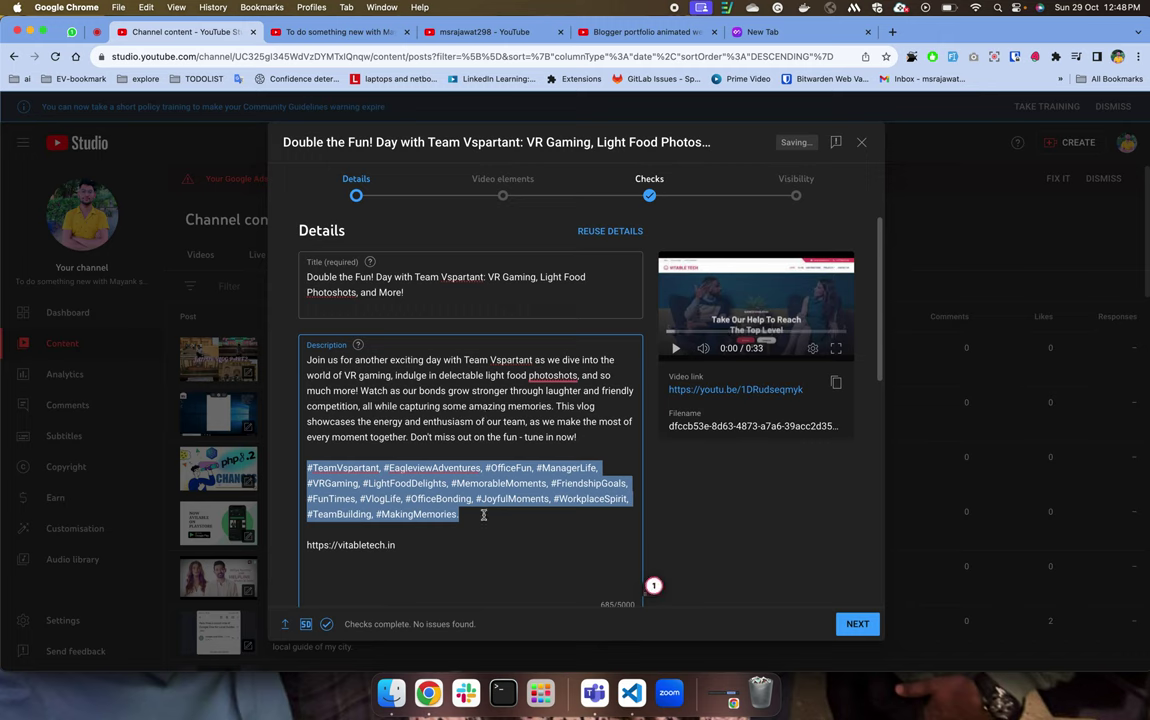
{"action": "left_click", "coordinate": [483, 515]}
{"action": "double_click", "coordinate": [343, 468]}
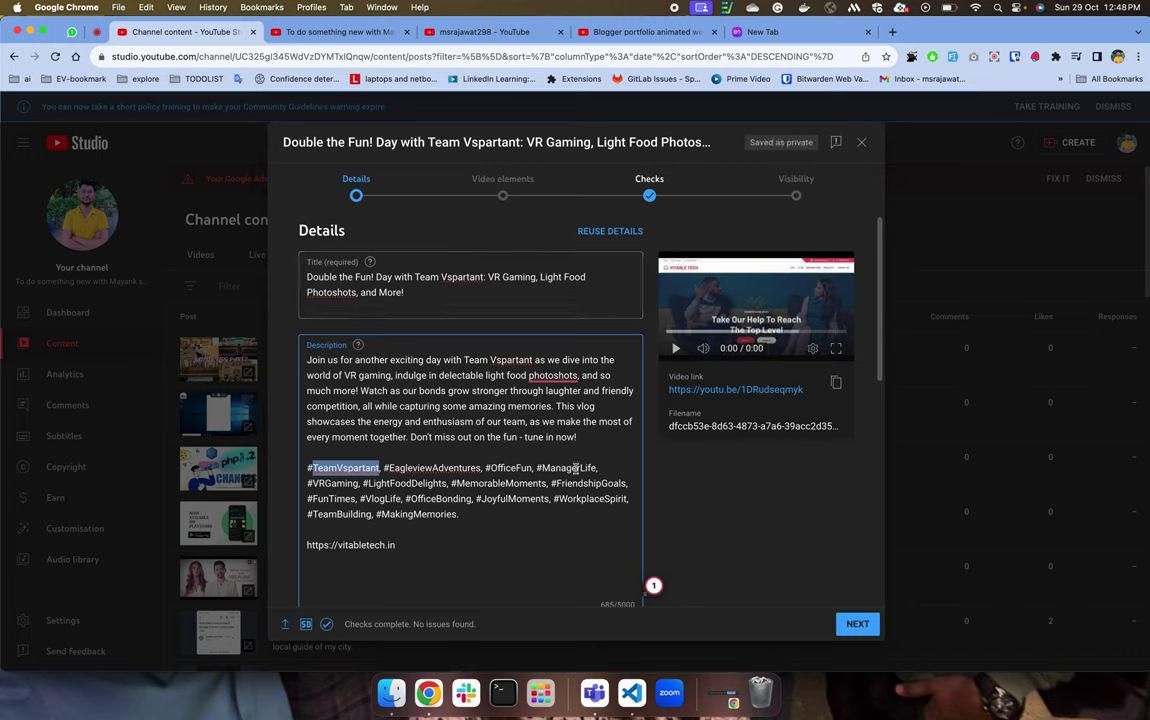
{"action": "left_click", "coordinate": [440, 486]}
{"action": "left_click_drag", "start_coordinate": [440, 486], "coordinate": [459, 531]}
{"action": "scroll", "coordinate": [460, 533], "scroll_direction": "down", "scroll_amount": 5}
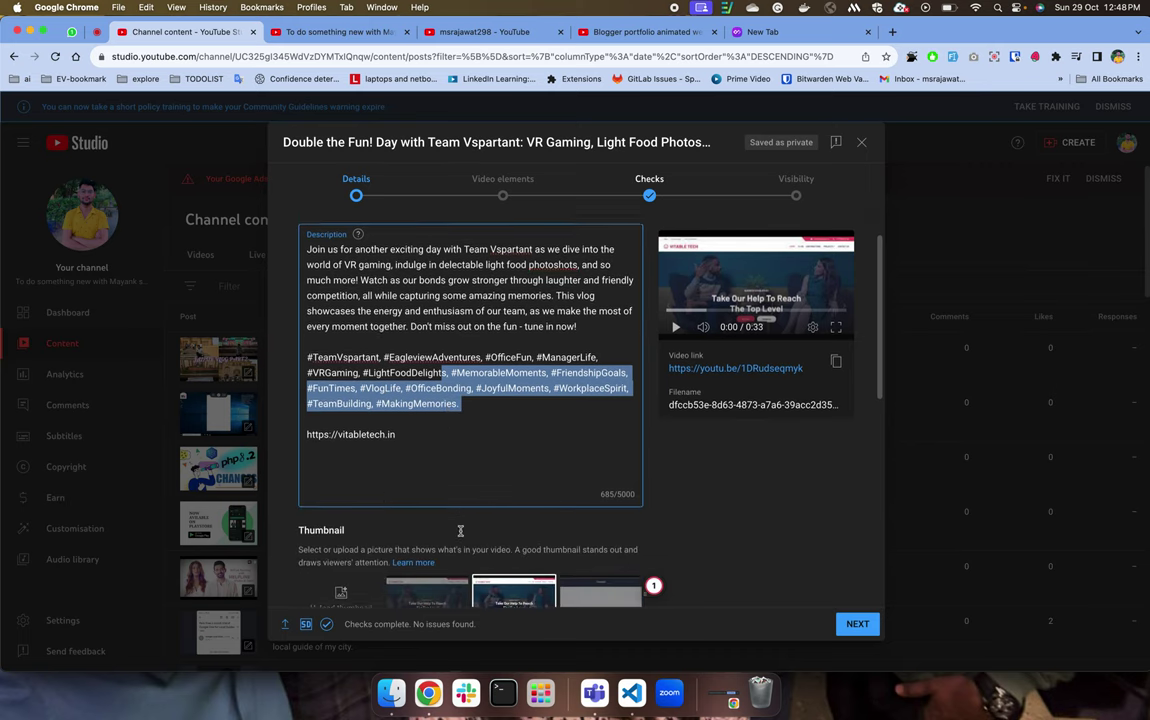
{"action": "scroll", "coordinate": [460, 535], "scroll_direction": "down", "scroll_amount": 3}
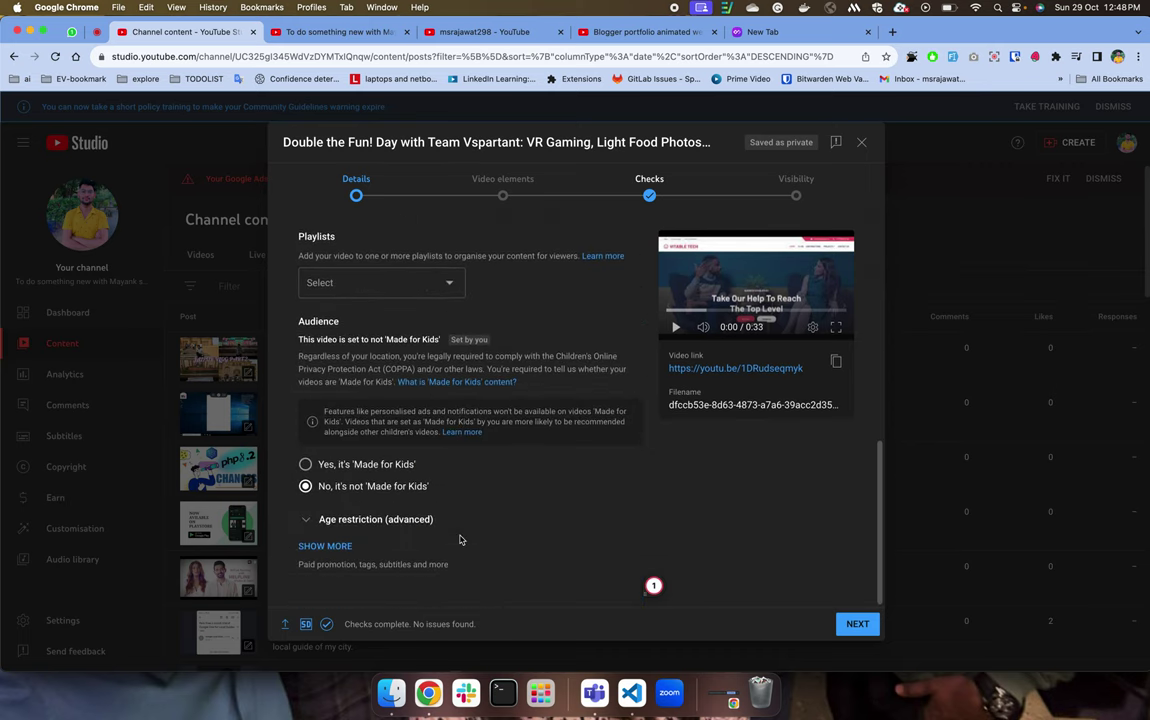
{"action": "scroll", "coordinate": [460, 535], "scroll_direction": "up", "scroll_amount": 5}
{"action": "scroll", "coordinate": [459, 535], "scroll_direction": "down", "scroll_amount": 3}
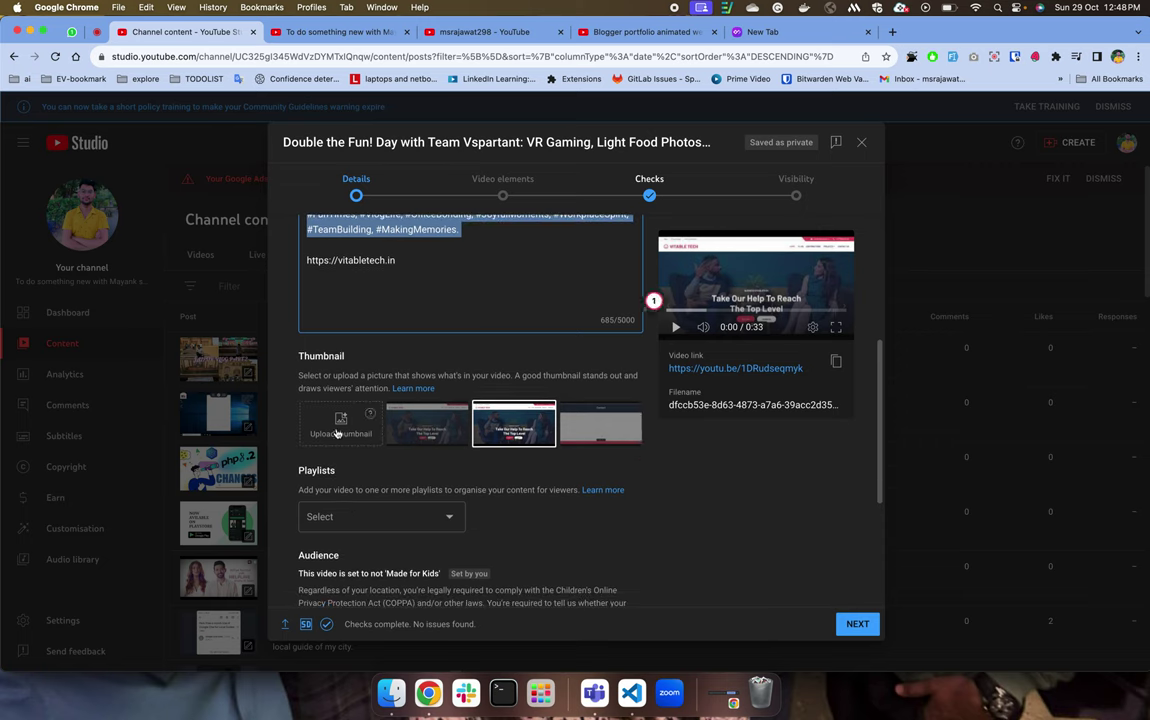
Compare the auto-generated thumbnails, settle on the first, and cancel the custom upload dialog.
{"action": "left_click", "coordinate": [427, 424]}
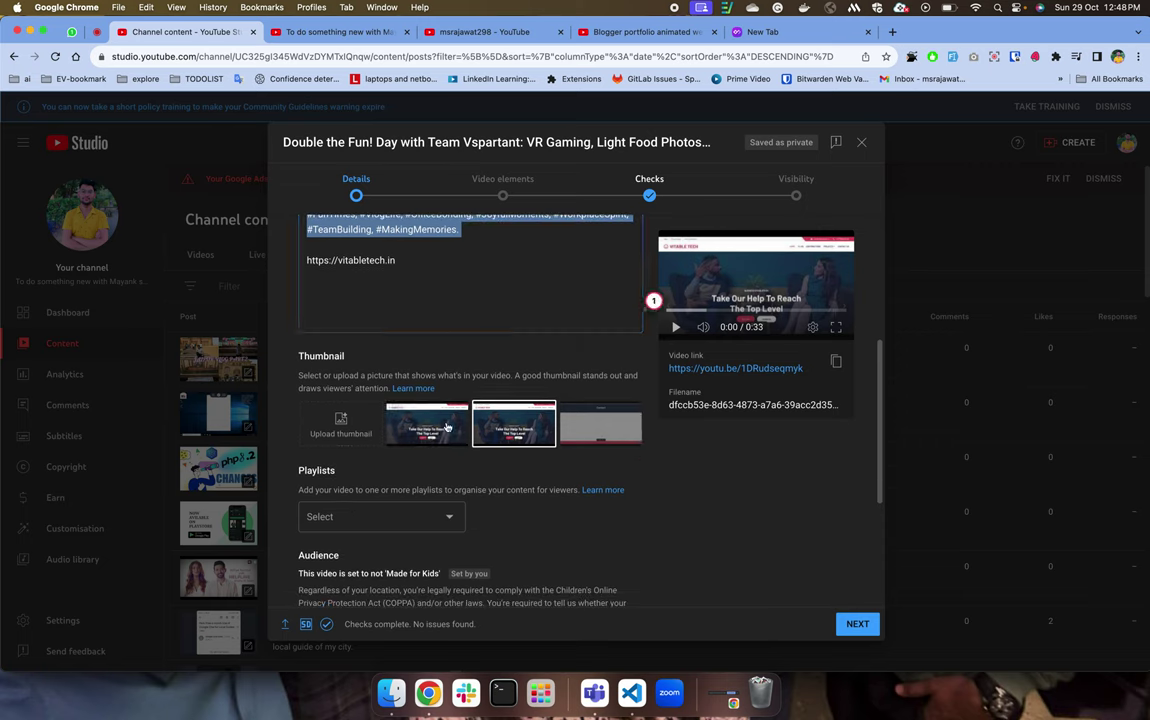
{"action": "scroll", "coordinate": [603, 432], "scroll_direction": "up", "scroll_amount": 1}
{"action": "left_click", "coordinate": [603, 445]}
{"action": "left_click", "coordinate": [513, 447]}
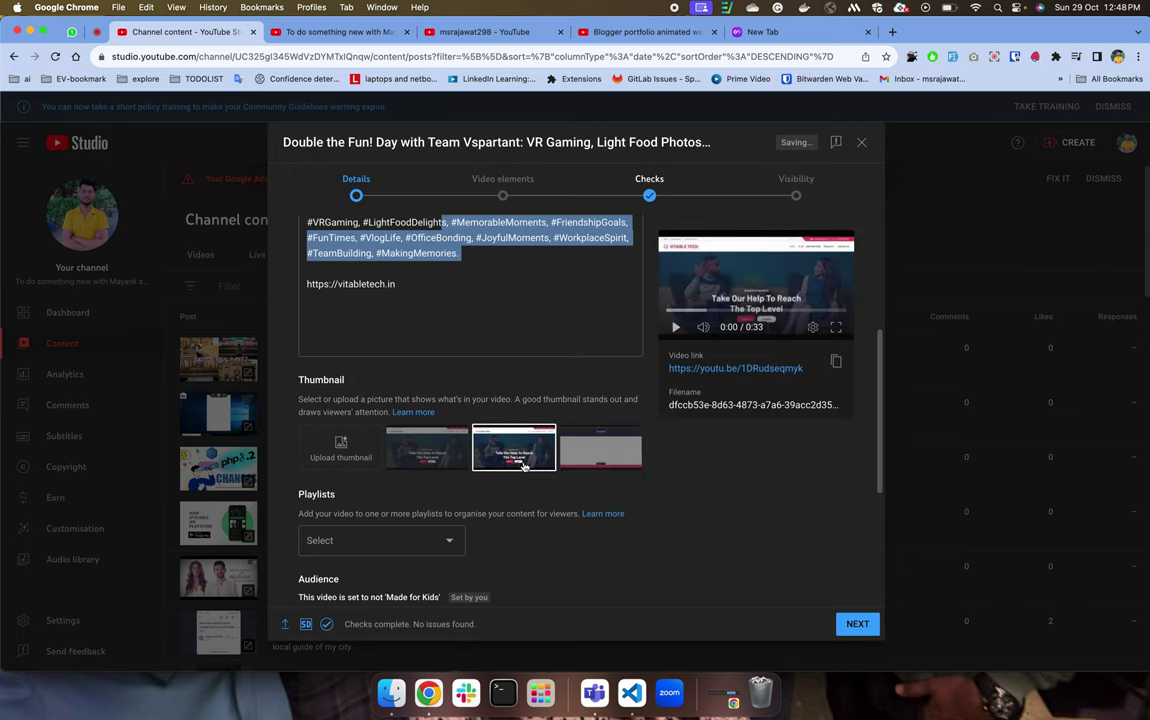
{"action": "left_click", "coordinate": [430, 461]}
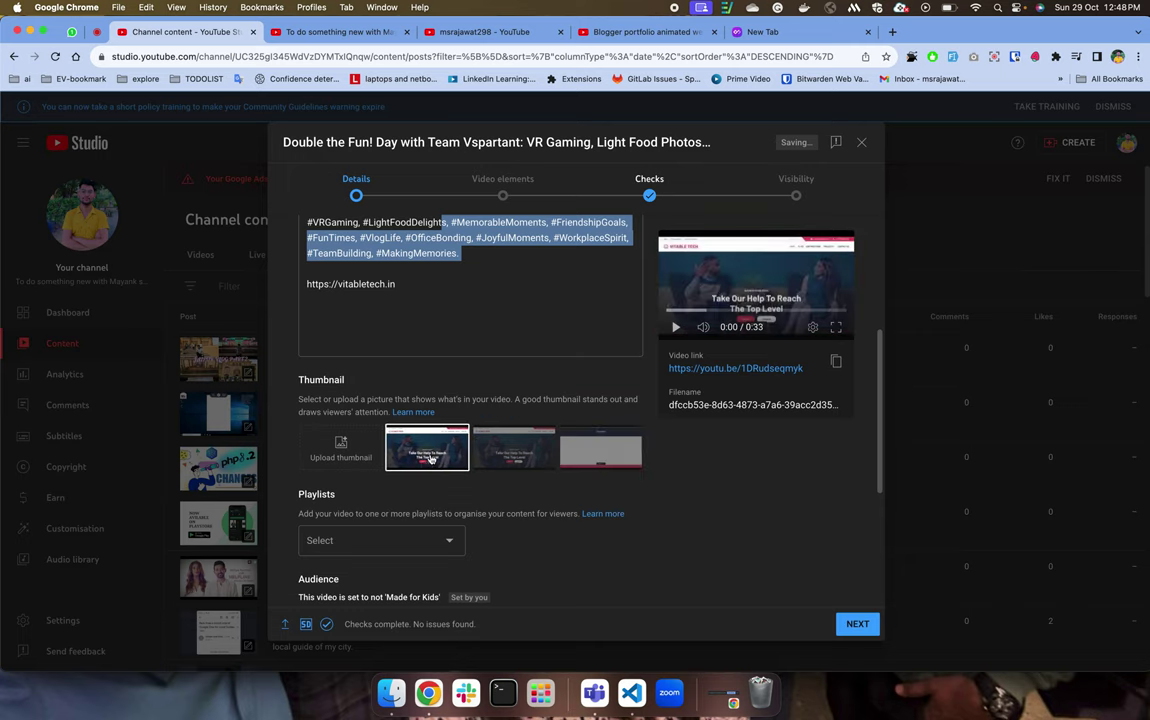
{"action": "left_click", "coordinate": [340, 447]}
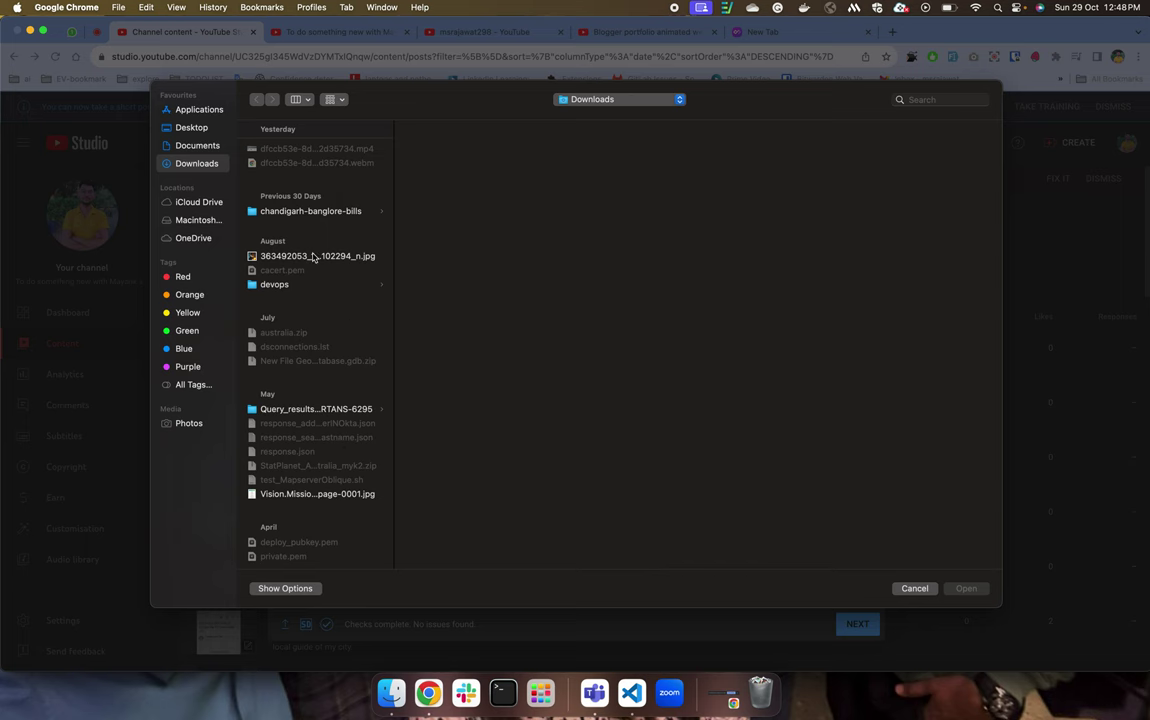
{"action": "key", "text": "Escape"}
Check the Playlists dropdown and its new-playlist options, leaving no playlist chosen.
{"action": "scroll", "coordinate": [440, 344], "scroll_direction": "down", "scroll_amount": 2}
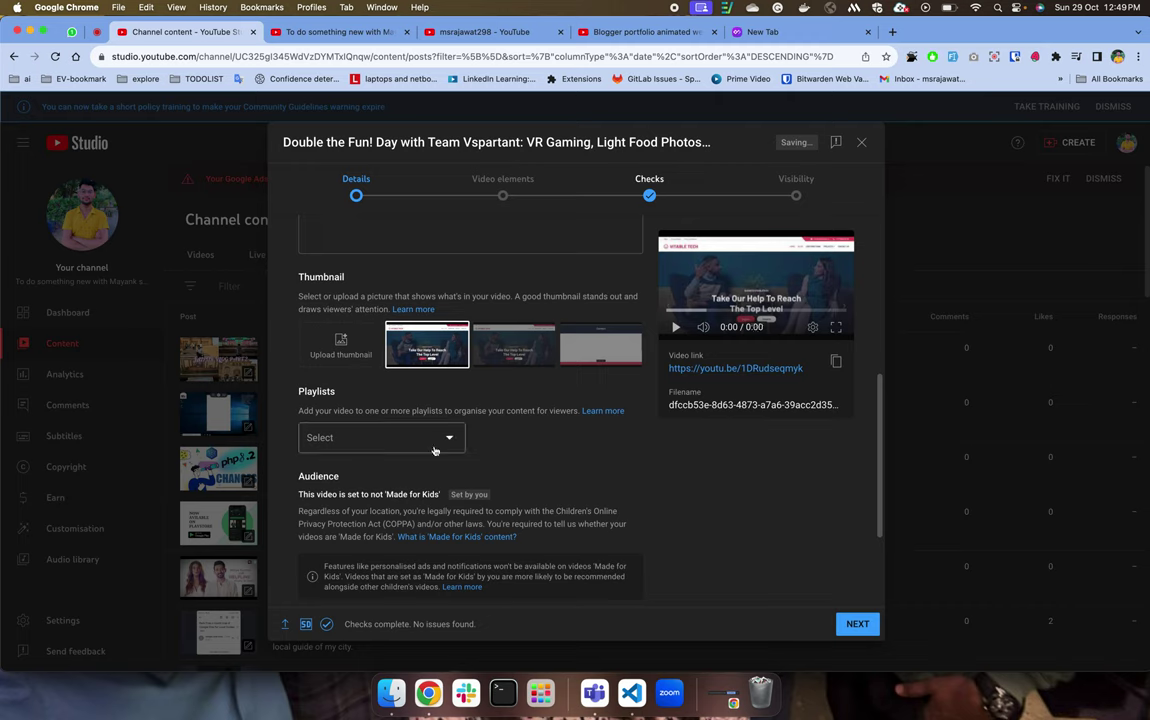
{"action": "left_click", "coordinate": [380, 437]}
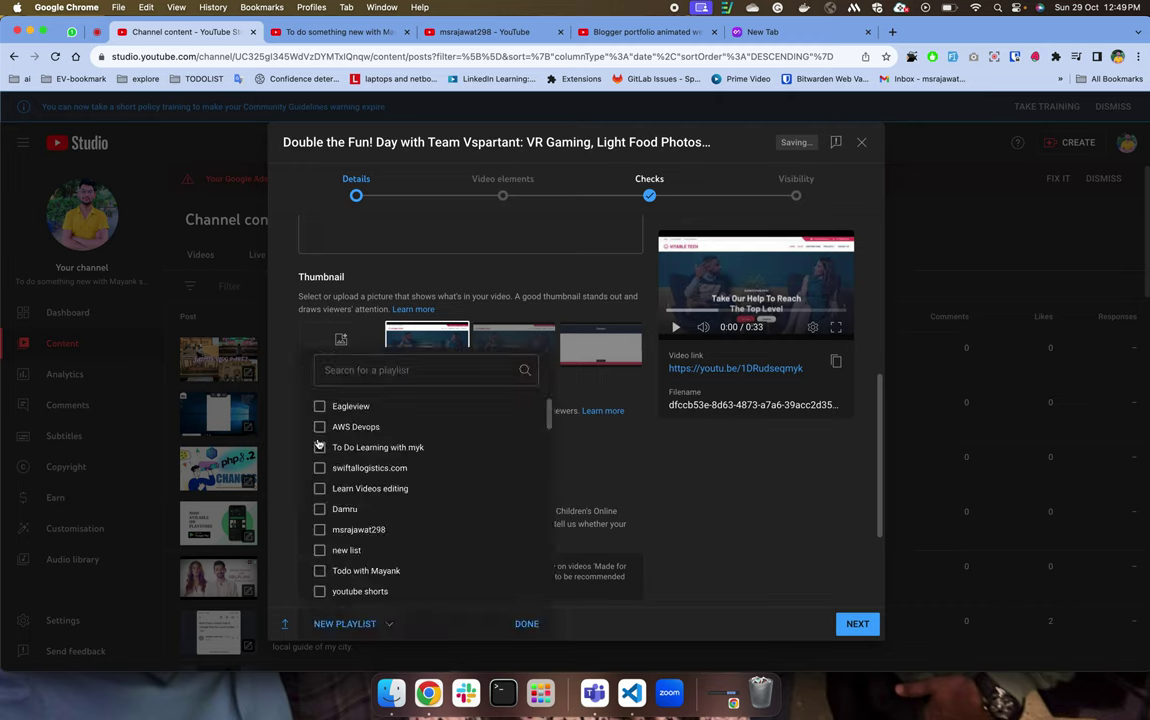
{"action": "left_click", "coordinate": [364, 634]}
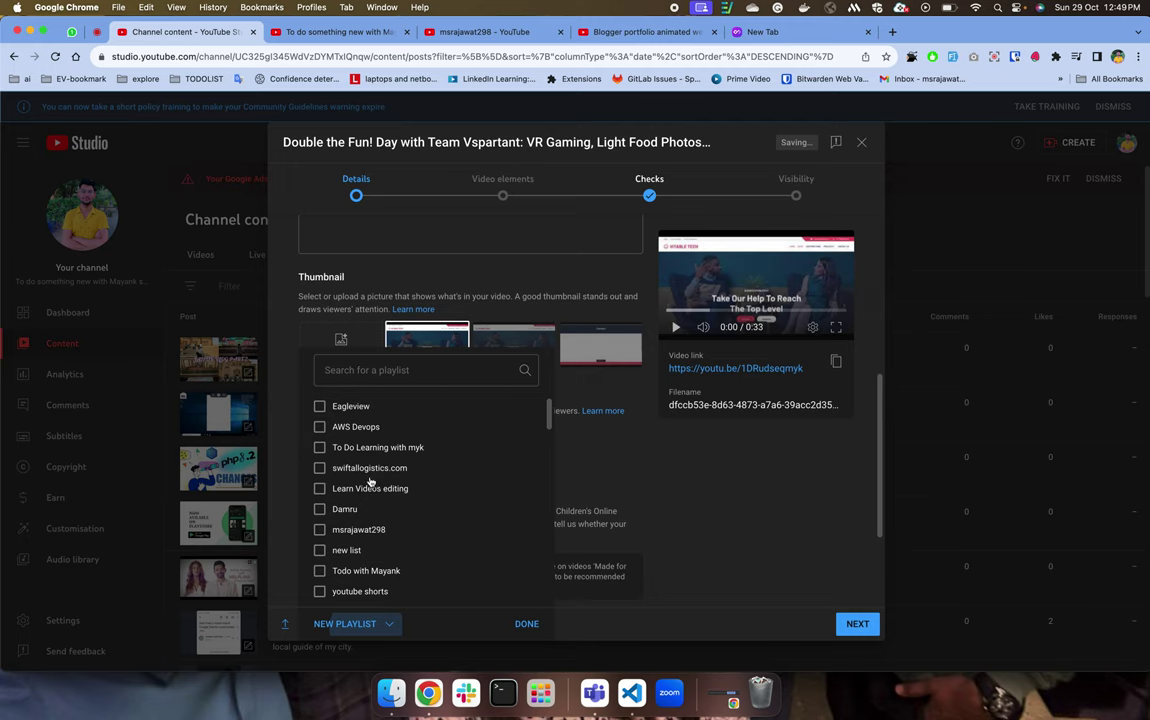
{"action": "left_click", "coordinate": [491, 534]}
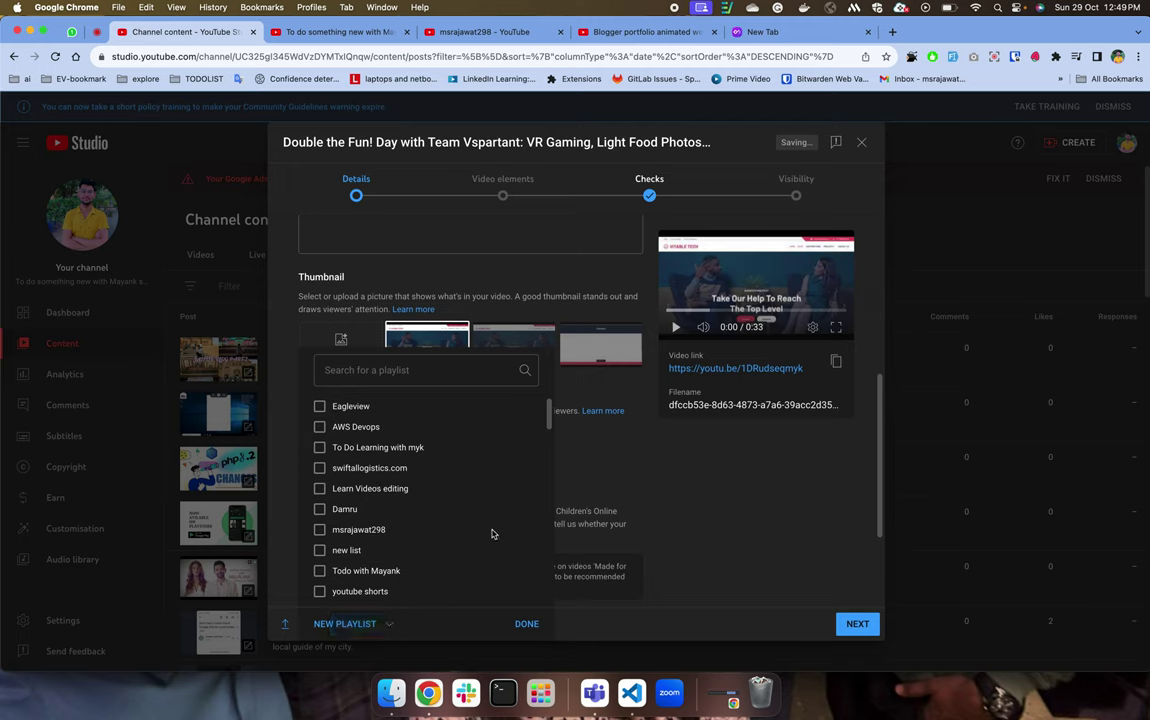
{"action": "left_click", "coordinate": [478, 558]}
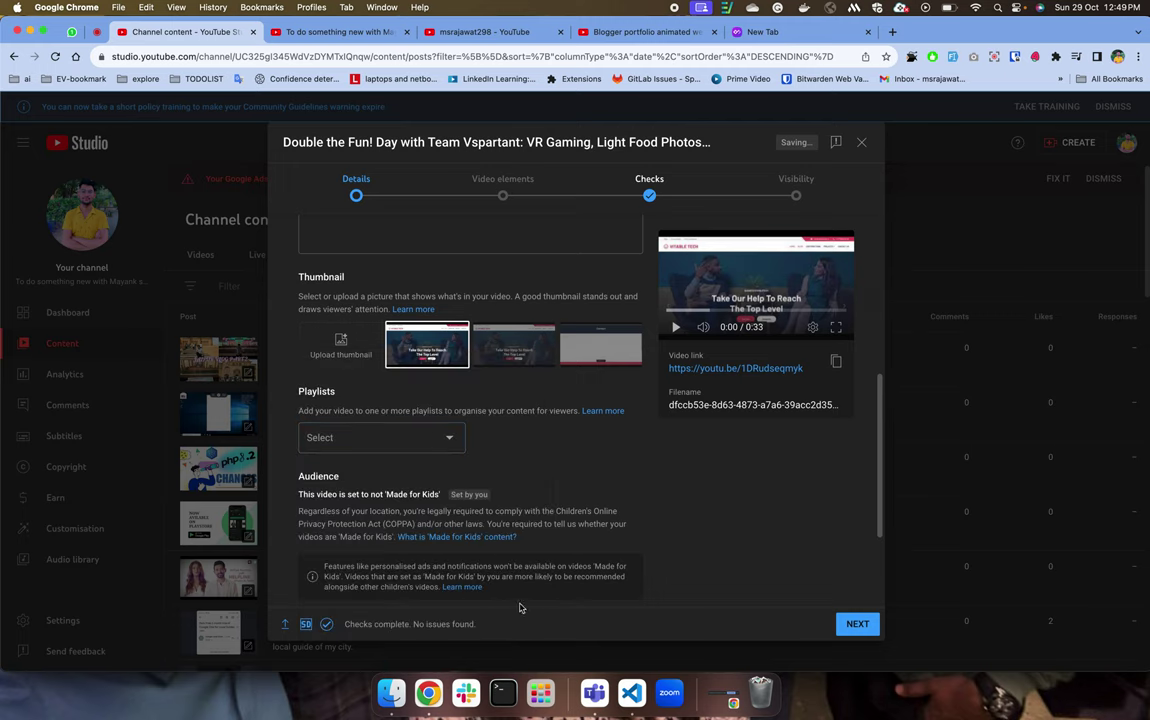
{"action": "scroll", "coordinate": [510, 492], "scroll_direction": "down", "scroll_amount": 3}
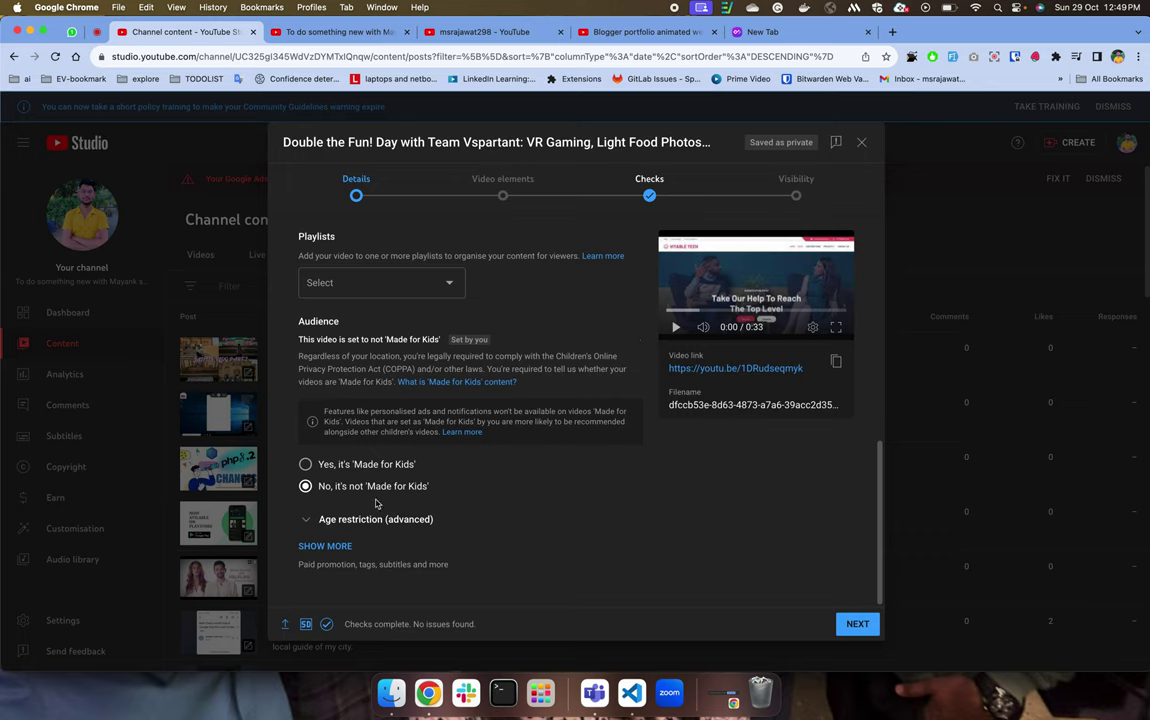
Set age restriction to 'No, don't restrict my video to viewers over 18 only' and expand the extra details.
{"action": "left_click", "coordinate": [354, 522]}
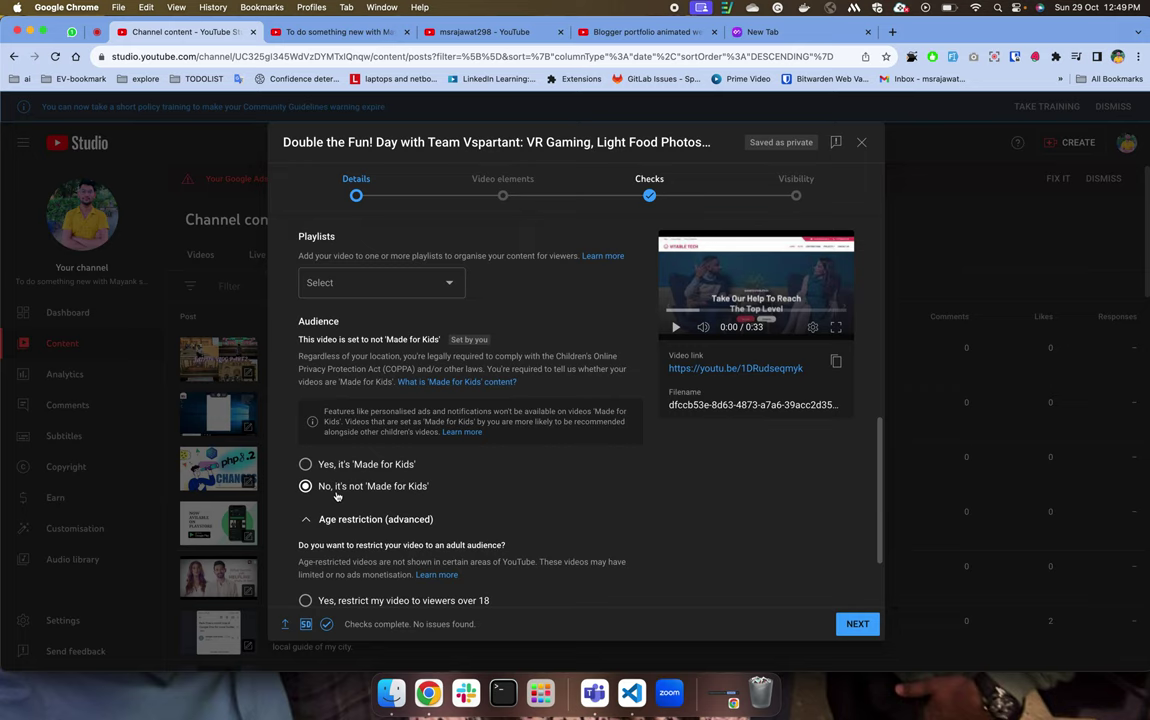
{"action": "scroll", "coordinate": [340, 546], "scroll_direction": "down", "scroll_amount": 2}
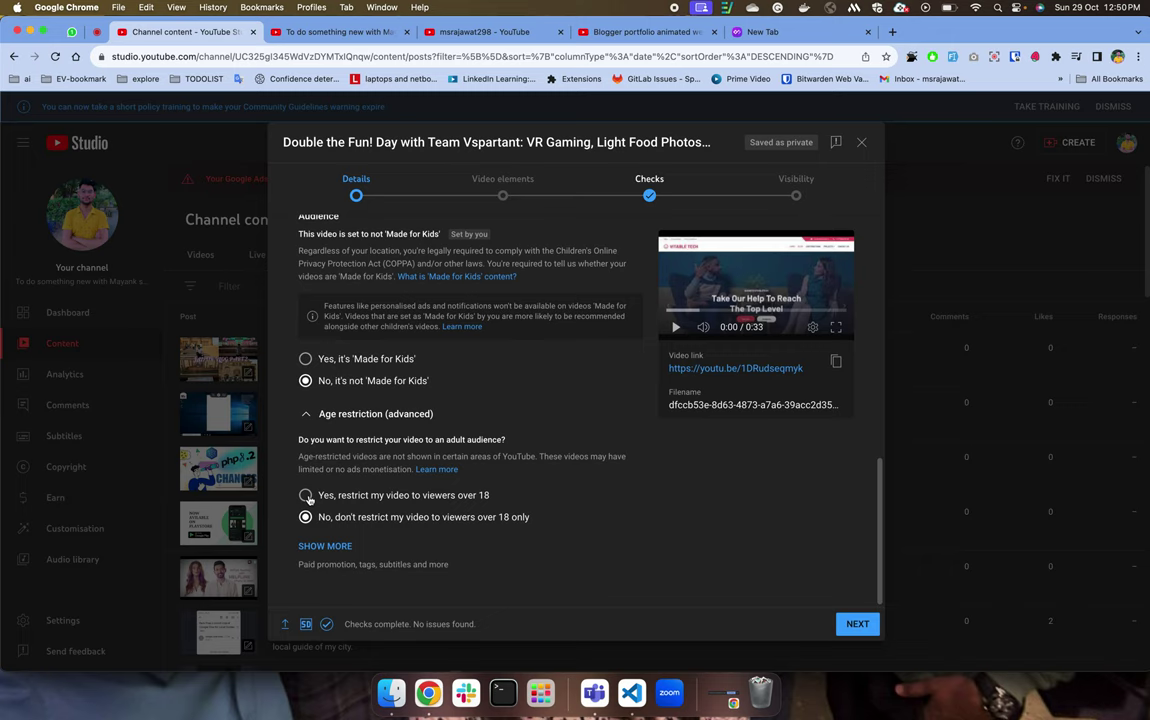
{"action": "left_click", "coordinate": [307, 497]}
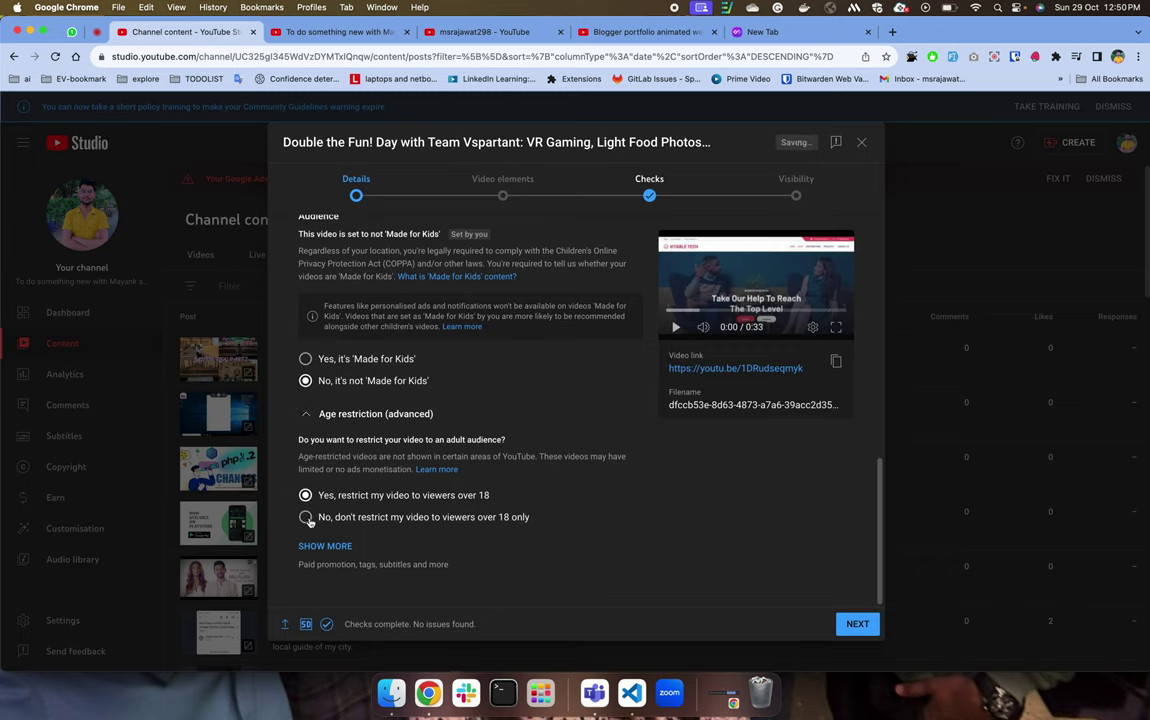
{"action": "left_click", "coordinate": [307, 518]}
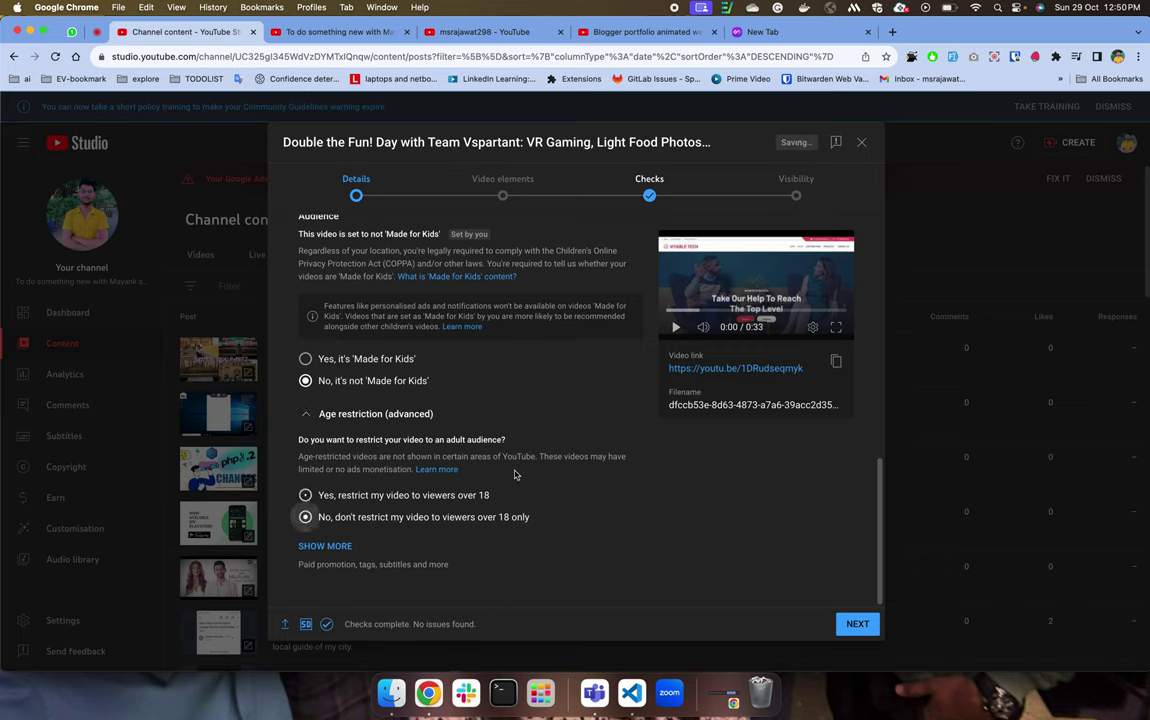
{"action": "left_click", "coordinate": [310, 546]}
Review the reused tags (435/500 characters) and details, then bring up the Blogger portfolio animated website video.
{"action": "scroll", "coordinate": [462, 490], "scroll_direction": "down", "scroll_amount": 5}
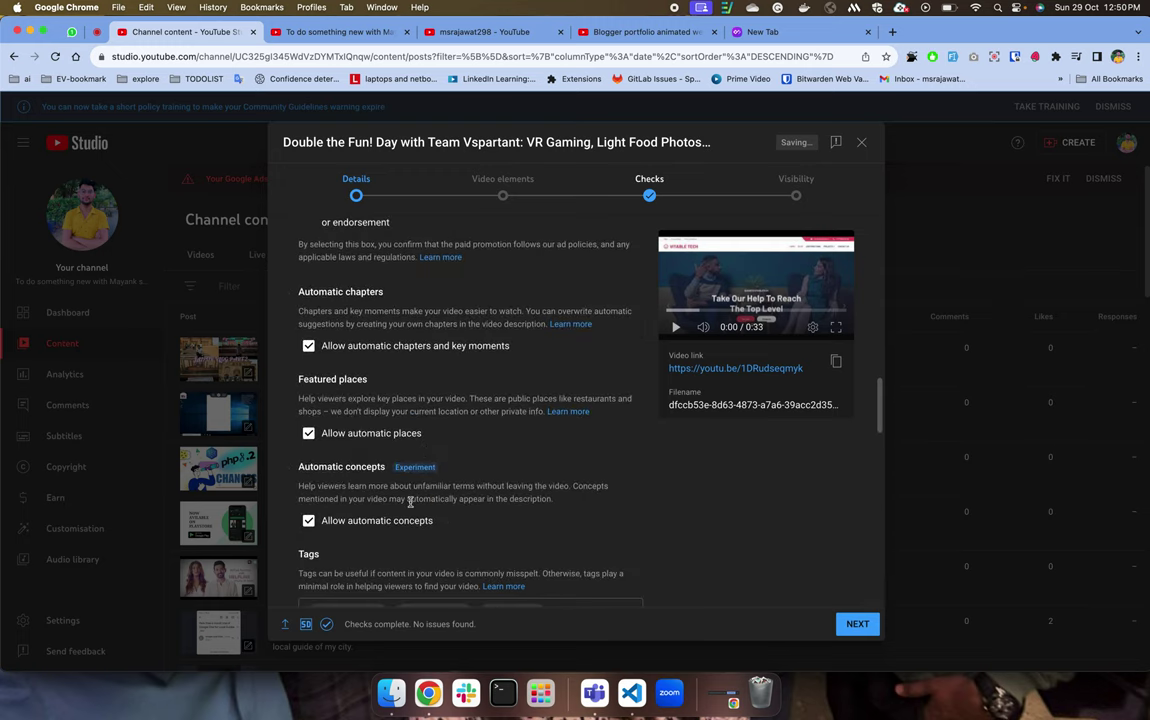
{"action": "scroll", "coordinate": [409, 502], "scroll_direction": "down", "scroll_amount": 2}
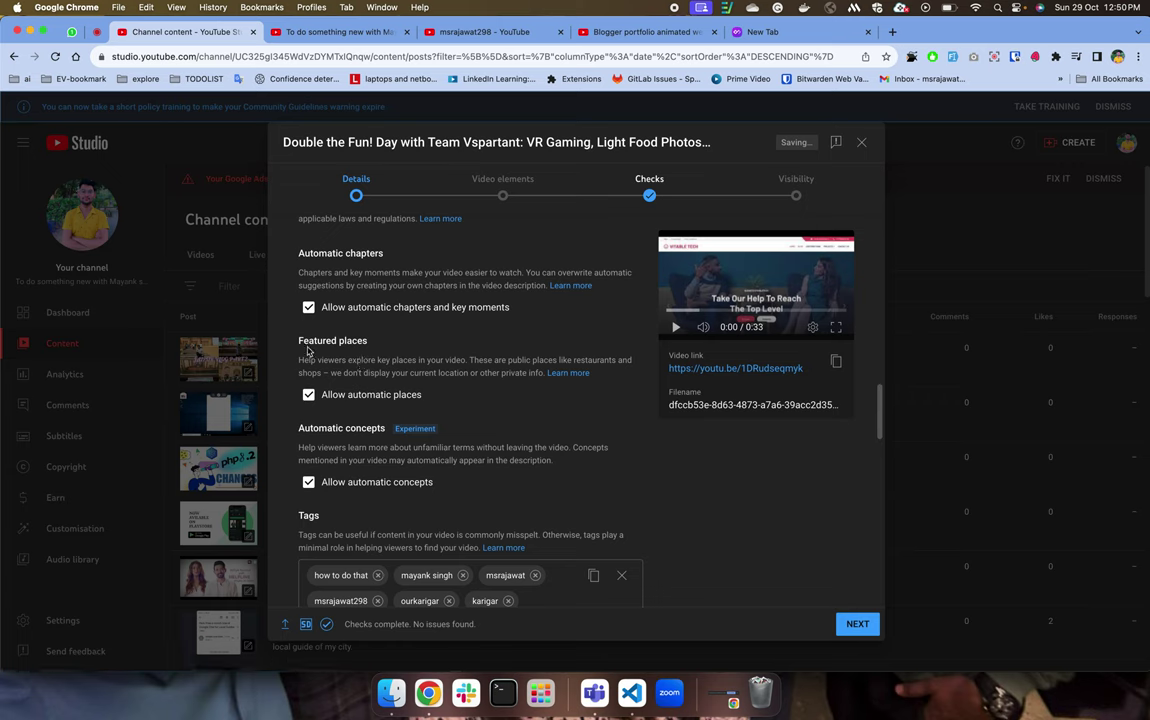
{"action": "scroll", "coordinate": [424, 418], "scroll_direction": "down", "scroll_amount": 5}
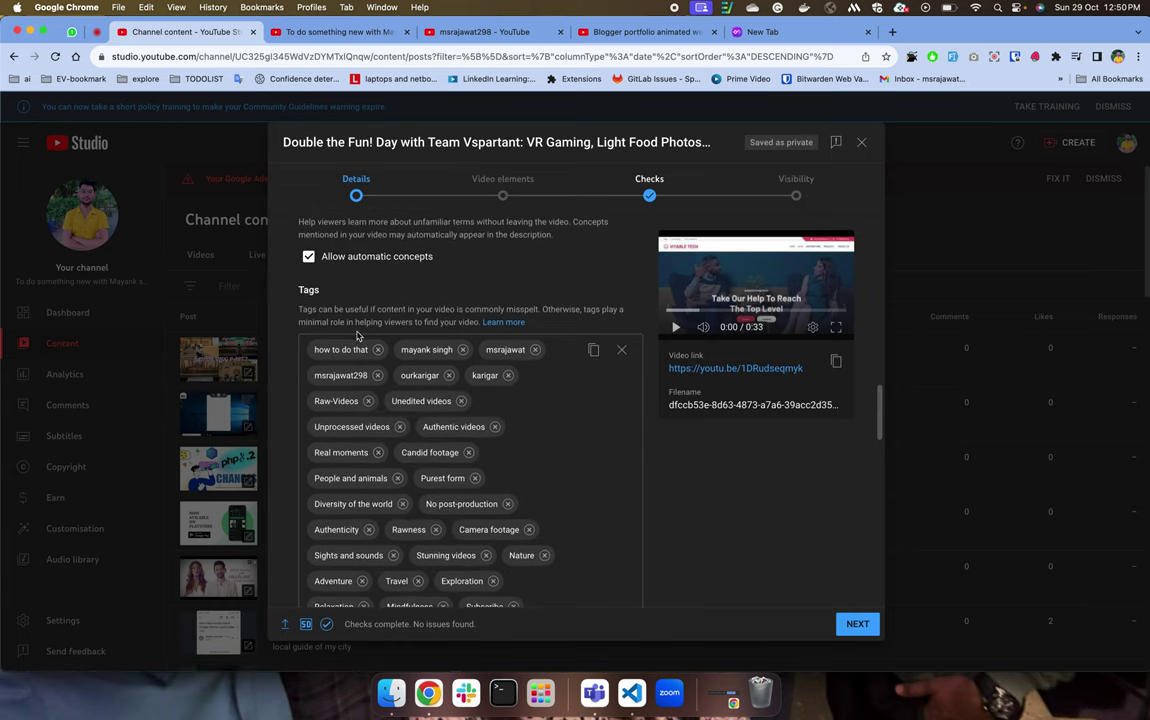
{"action": "scroll", "coordinate": [337, 291], "scroll_direction": "down", "scroll_amount": 5}
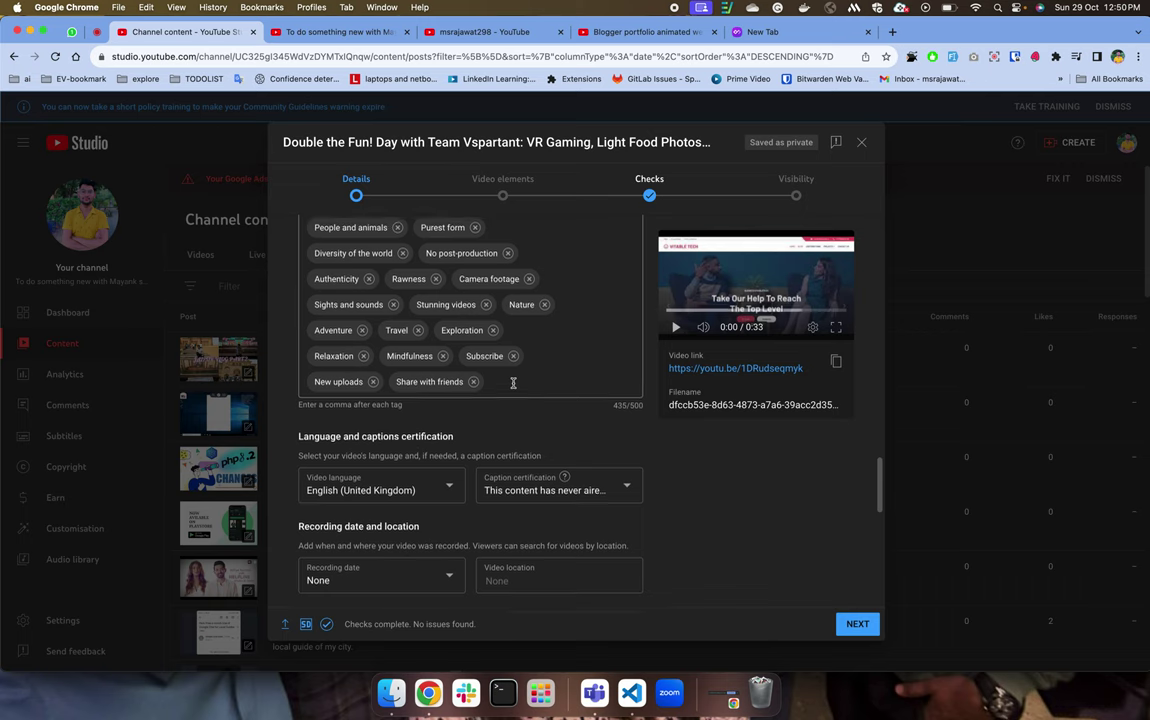
{"action": "scroll", "coordinate": [513, 385], "scroll_direction": "up", "scroll_amount": 6}
{"action": "scroll", "coordinate": [513, 385], "scroll_direction": "down", "scroll_amount": 1}
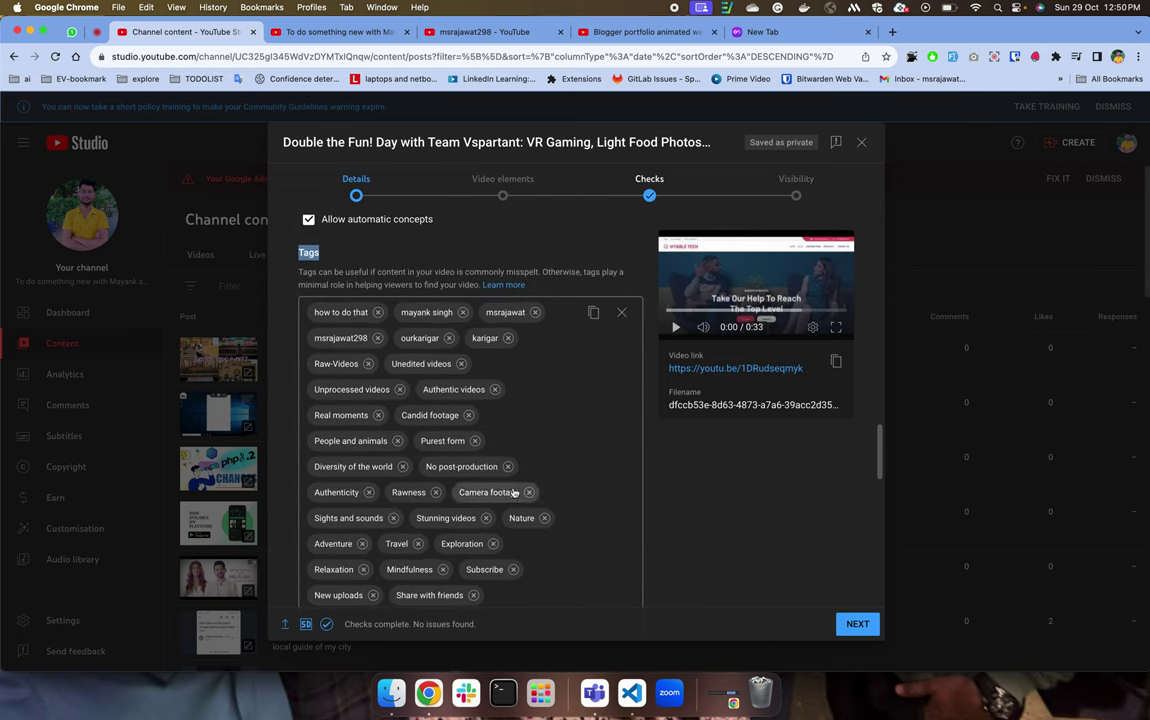
{"action": "left_click", "coordinate": [516, 585]}
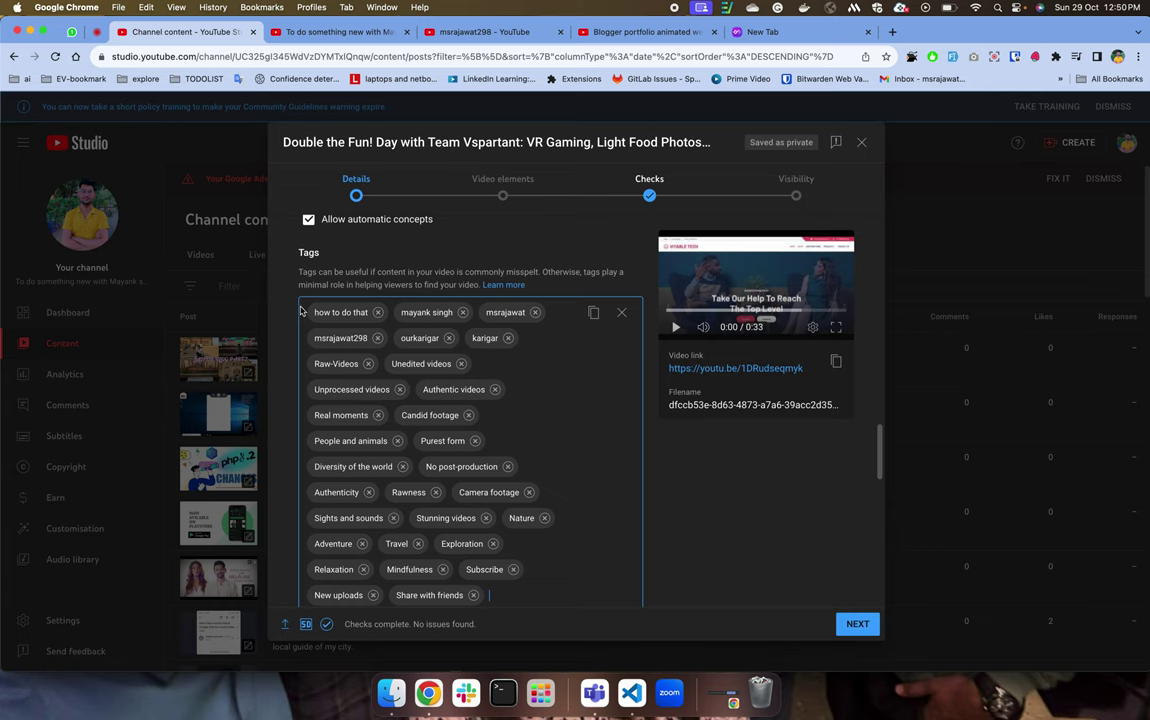
{"action": "scroll", "coordinate": [420, 380], "scroll_direction": "down", "scroll_amount": 3}
{"action": "scroll", "coordinate": [476, 369], "scroll_direction": "up", "scroll_amount": 4}
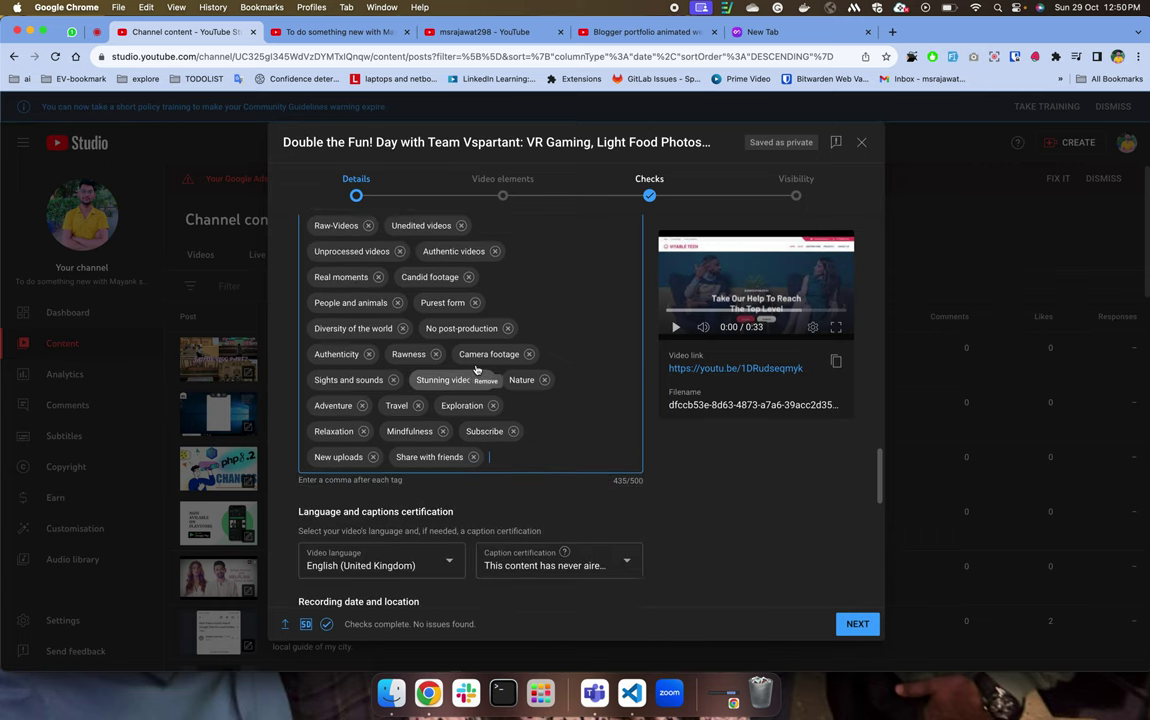
{"action": "scroll", "coordinate": [476, 369], "scroll_direction": "up", "scroll_amount": 10}
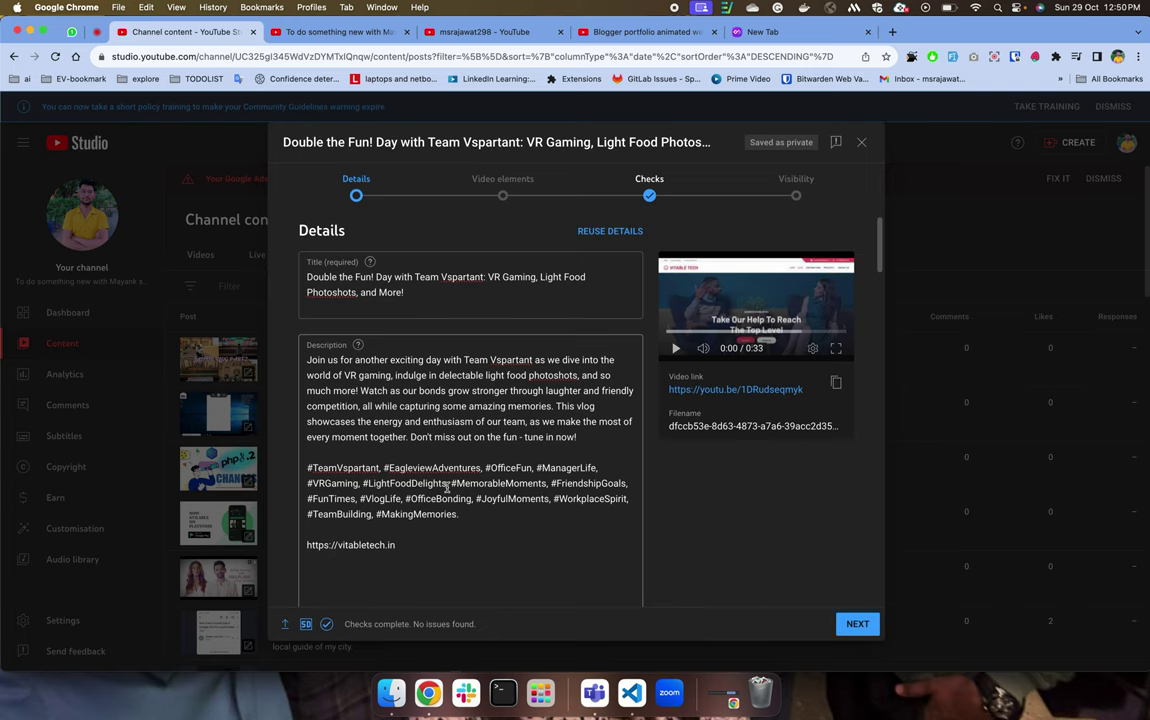
{"action": "scroll", "coordinate": [447, 487], "scroll_direction": "down", "scroll_amount": 10}
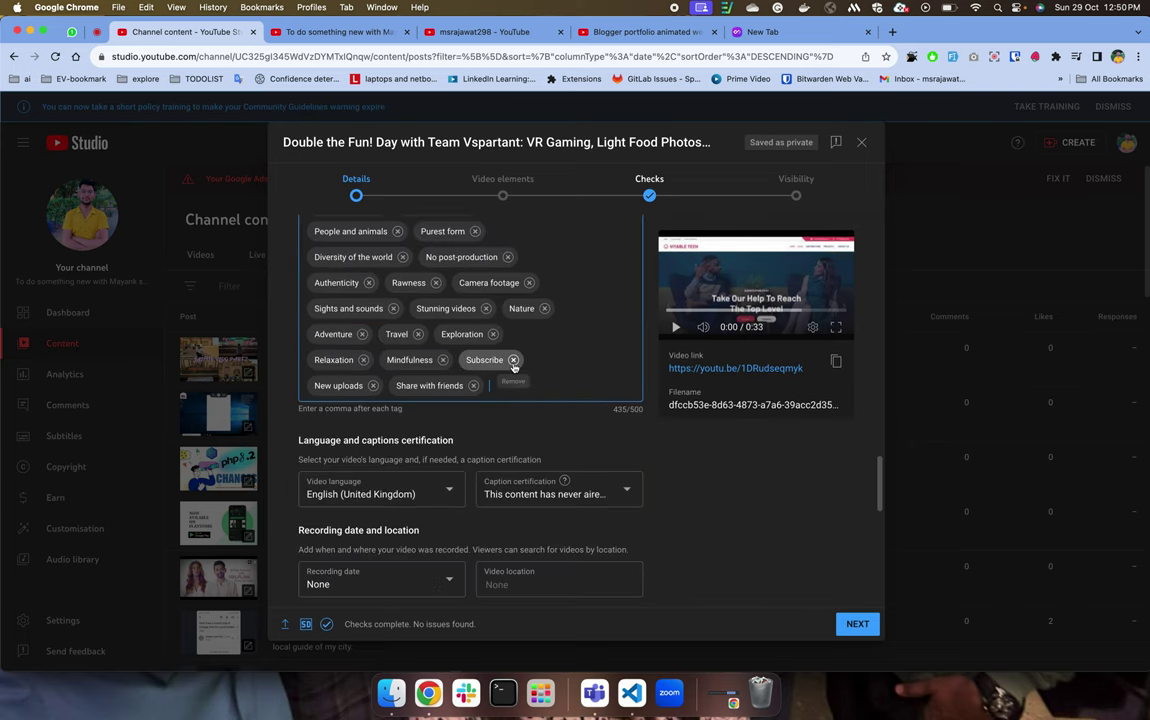
{"action": "left_click", "coordinate": [558, 30]}
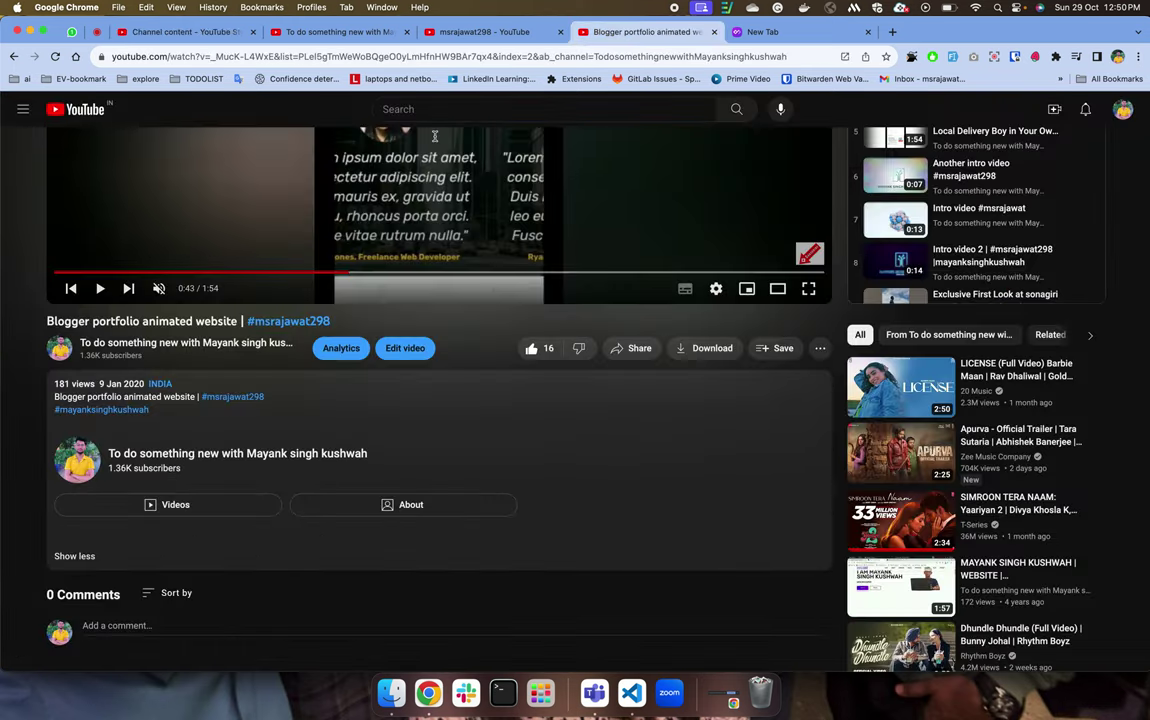
Copy 'Blogger' from the video title and search YouTube for it.
{"action": "scroll", "coordinate": [325, 427], "scroll_direction": "up", "scroll_amount": 5}
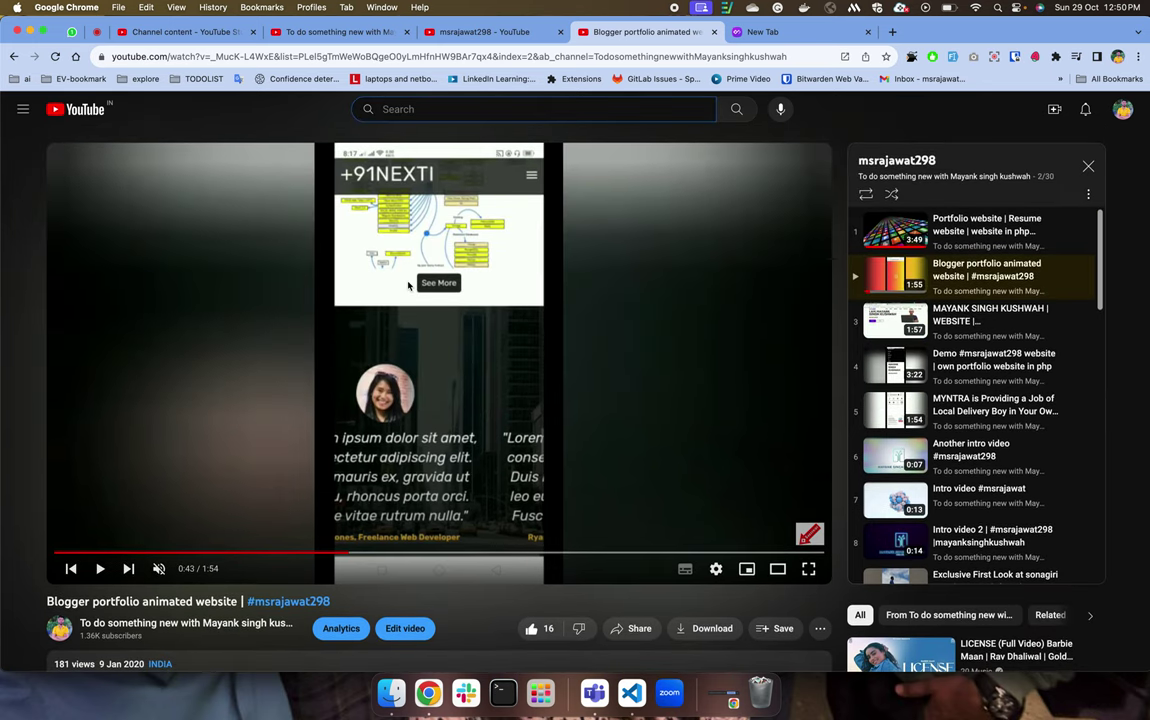
{"action": "double_click", "coordinate": [74, 600]}
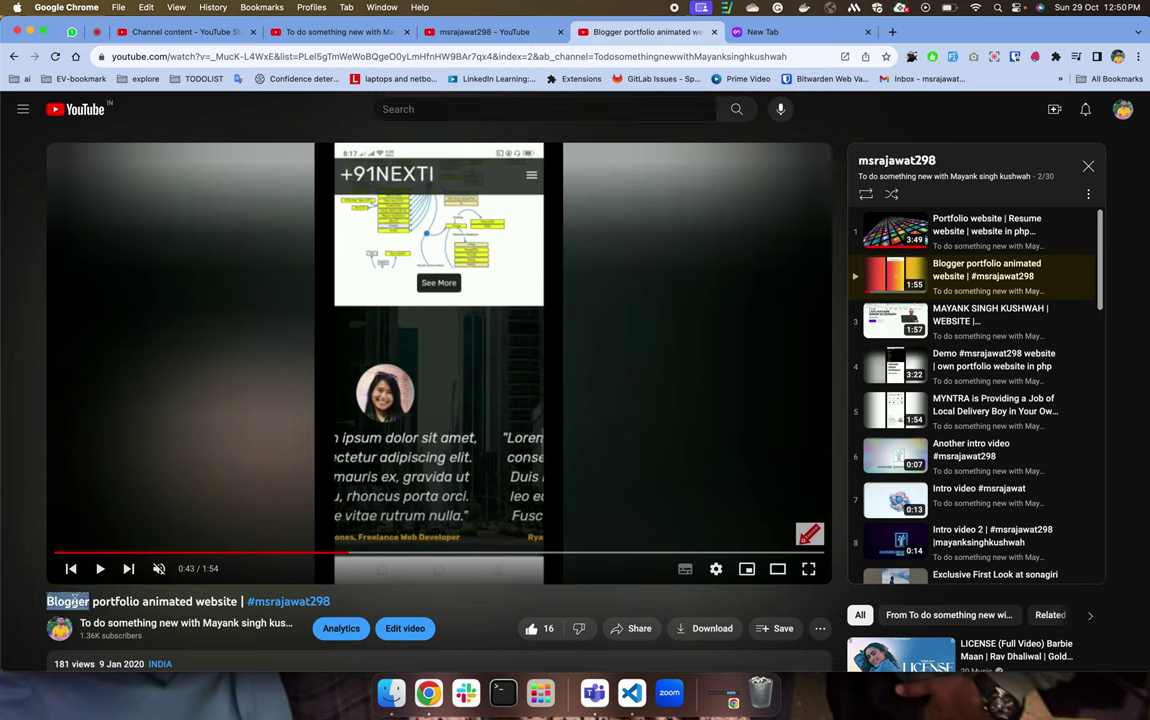
{"action": "key", "text": "super+c"}
{"action": "left_click", "coordinate": [466, 108]}
{"action": "key", "text": "super+v"}
{"action": "key", "text": "Return"}
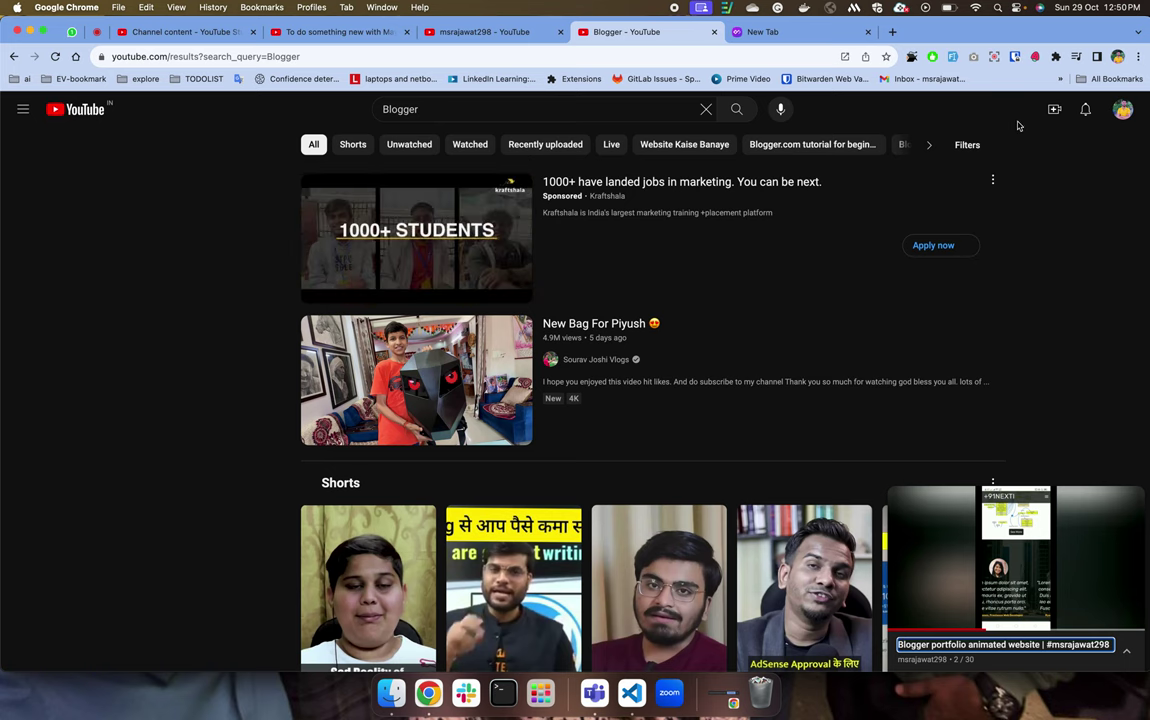
Look over the search filters and filter chips for the Blogger results.
{"action": "left_click", "coordinate": [975, 153]}
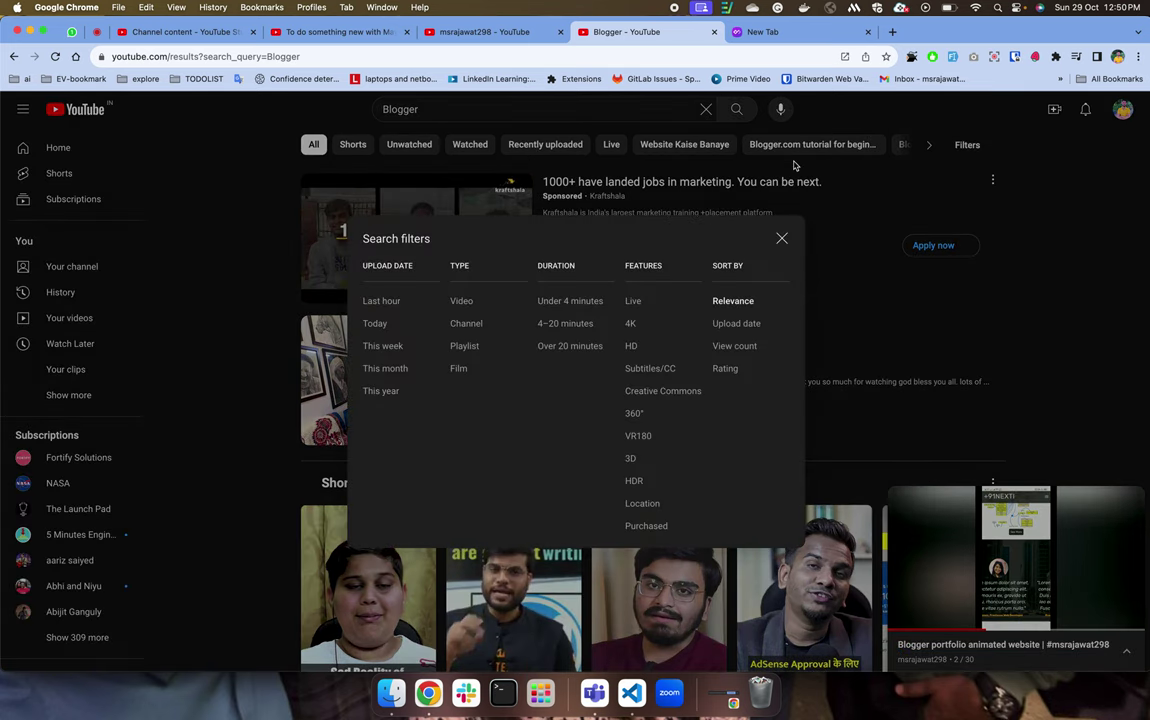
{"action": "left_click", "coordinate": [783, 236]}
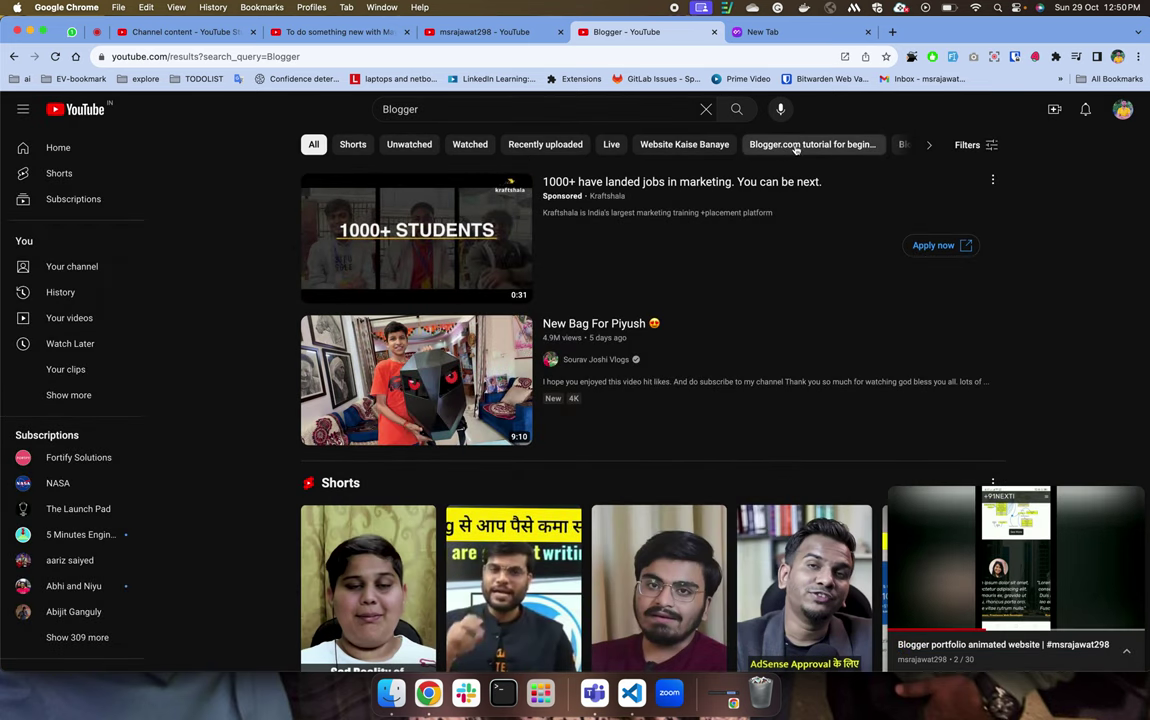
{"action": "scroll", "coordinate": [725, 150], "scroll_direction": "right", "scroll_amount": 2}
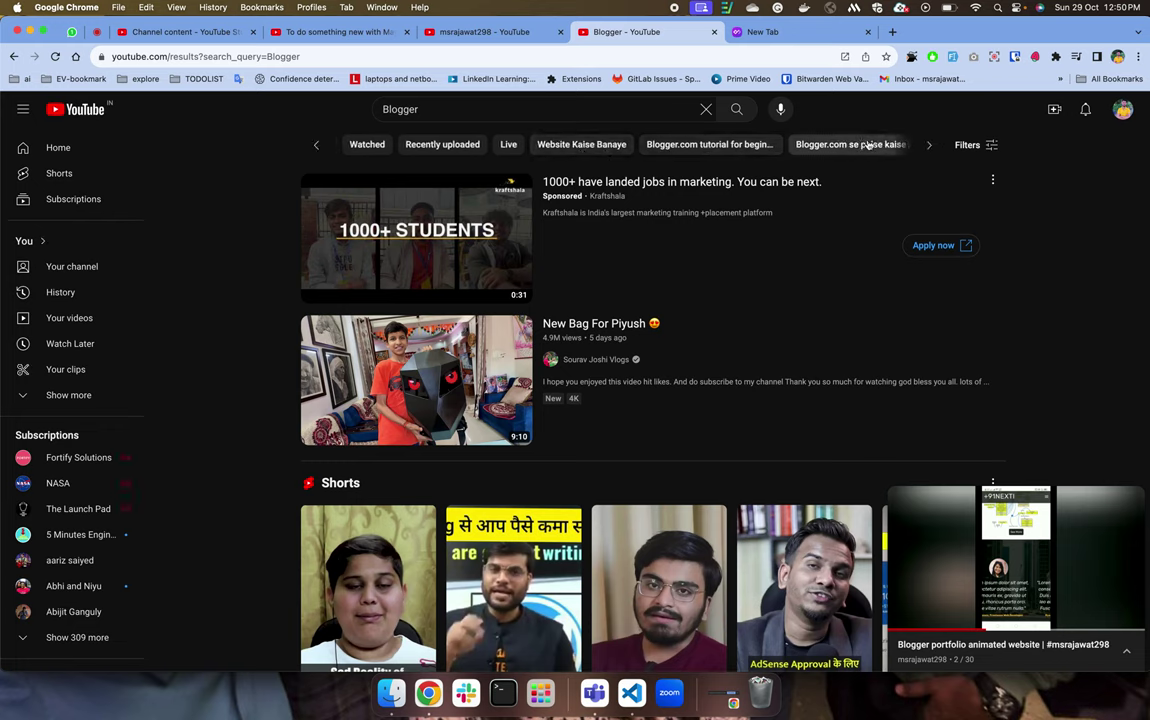
{"action": "scroll", "coordinate": [870, 142], "scroll_direction": "right", "scroll_amount": 2}
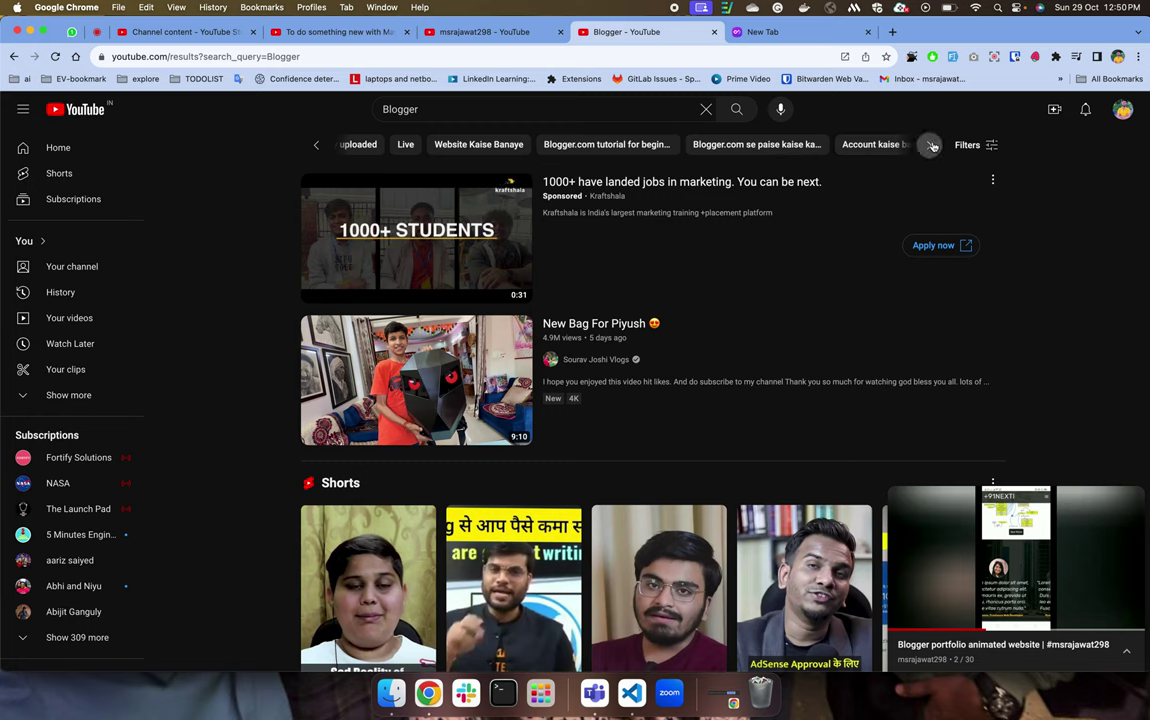
{"action": "scroll", "coordinate": [860, 145], "scroll_direction": "right", "scroll_amount": 2}
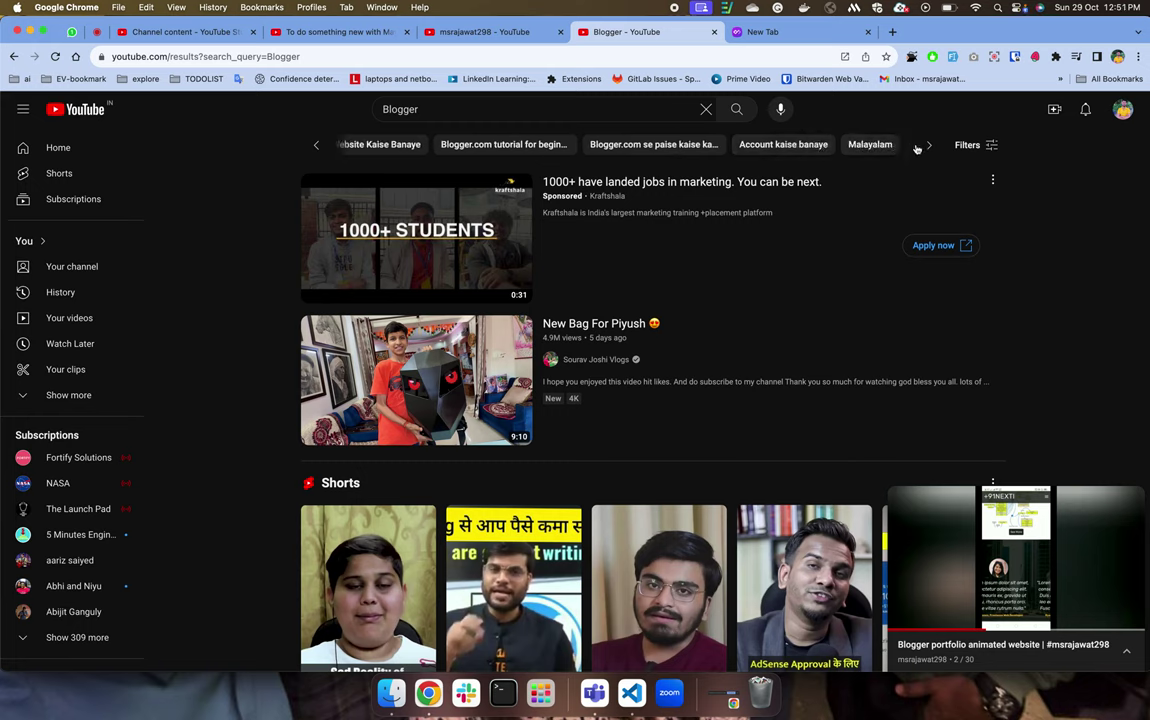
{"action": "scroll", "coordinate": [914, 145], "scroll_direction": "right", "scroll_amount": 2}
{"action": "left_click", "coordinate": [993, 147]}
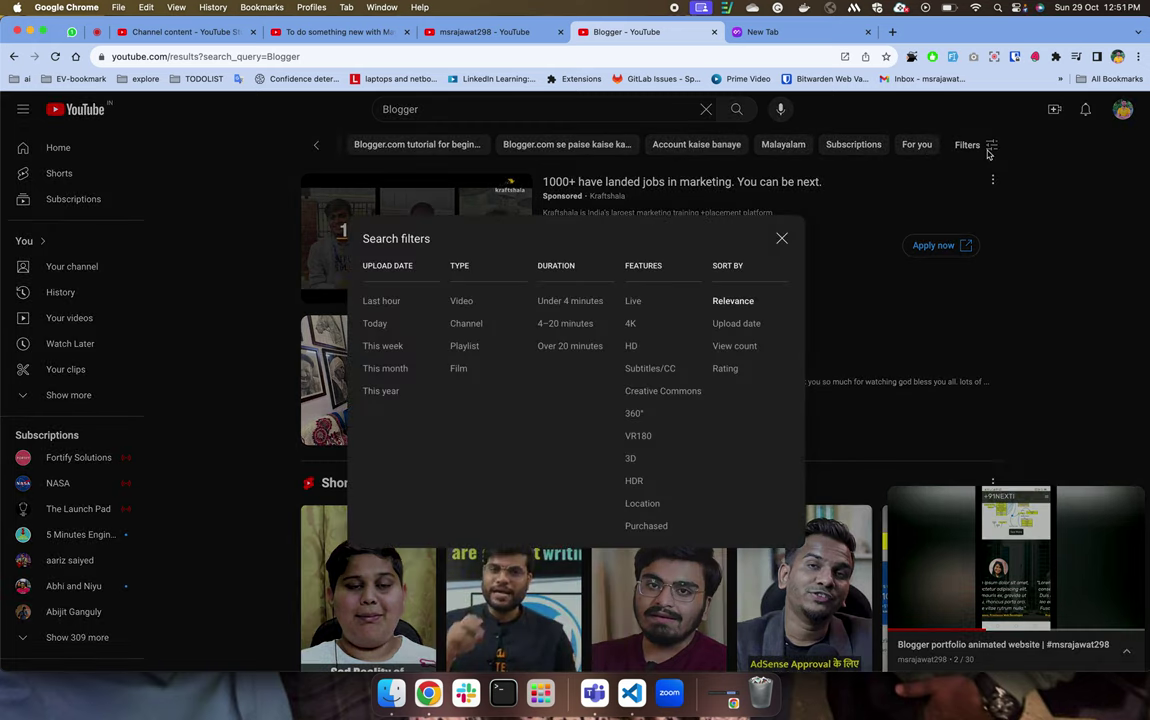
Check the other search results and channel post pages, then return to the Studio upload details.
{"action": "left_click", "coordinate": [488, 31]}
{"action": "left_click", "coordinate": [350, 33]}
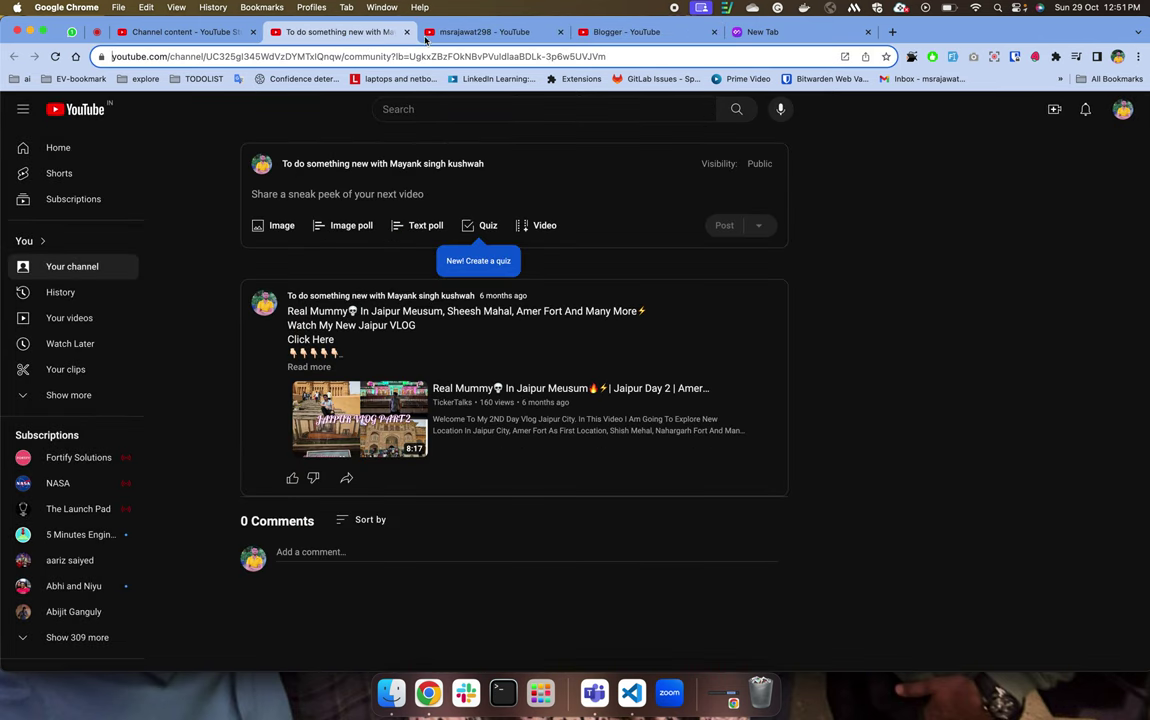
{"action": "left_click", "coordinate": [200, 57]}
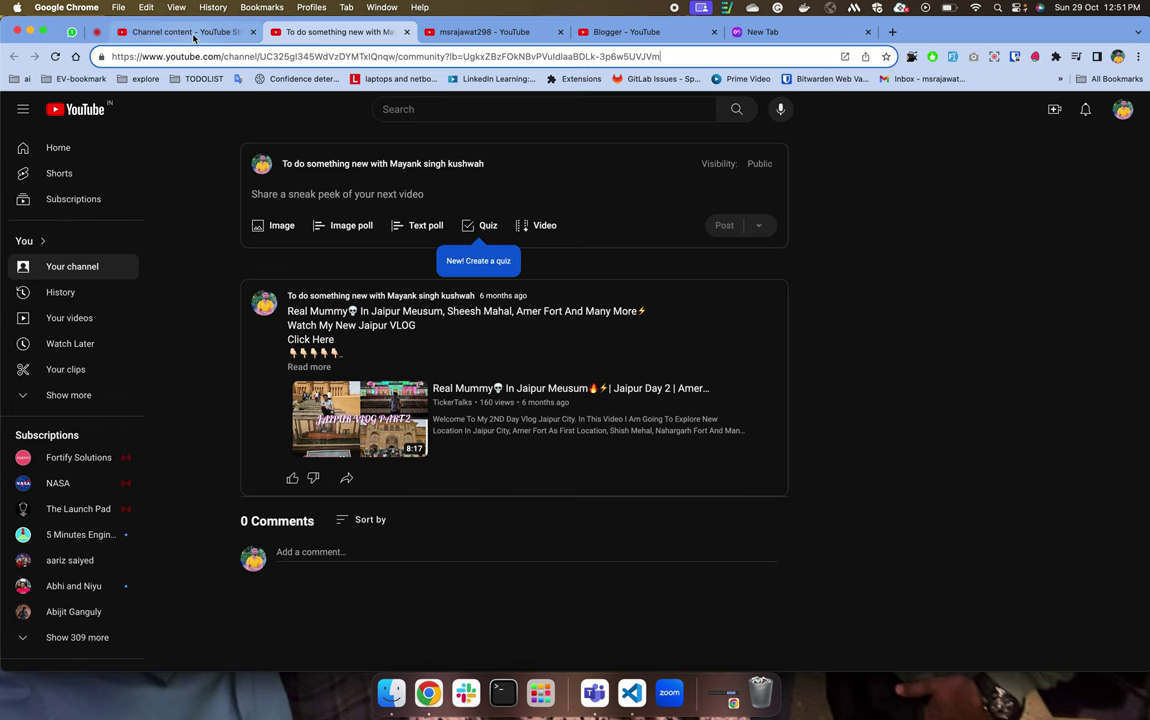
{"action": "left_click", "coordinate": [207, 33]}
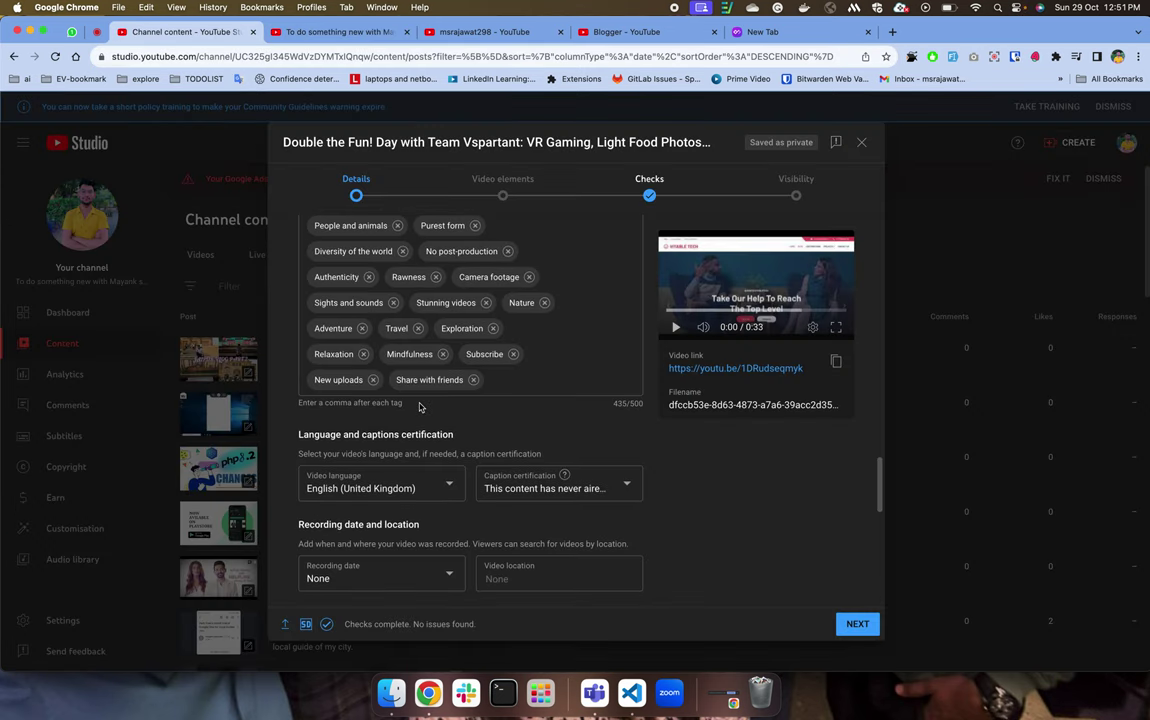
Review the description and keep English (United Kingdom) as the video language.
{"action": "scroll", "coordinate": [400, 380], "scroll_direction": "down", "scroll_amount": 3}
{"action": "scroll", "coordinate": [419, 402], "scroll_direction": "up", "scroll_amount": 10}
{"action": "scroll", "coordinate": [419, 402], "scroll_direction": "up", "scroll_amount": 2}
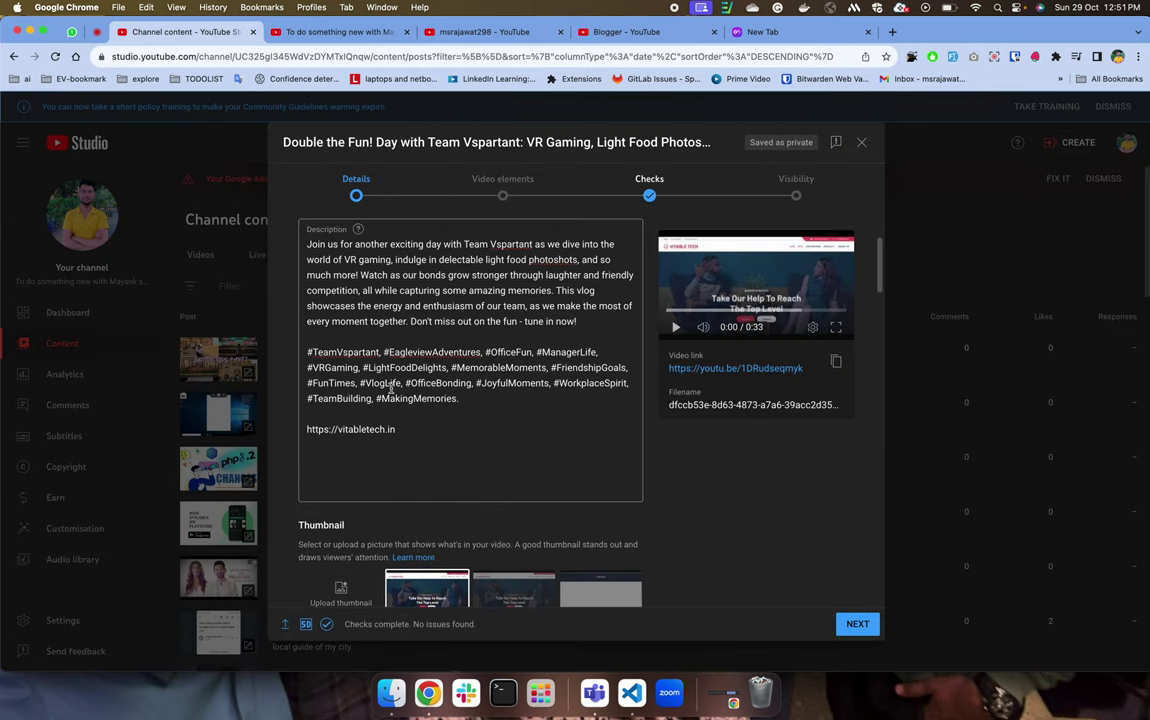
{"action": "scroll", "coordinate": [333, 353], "scroll_direction": "down", "scroll_amount": 10}
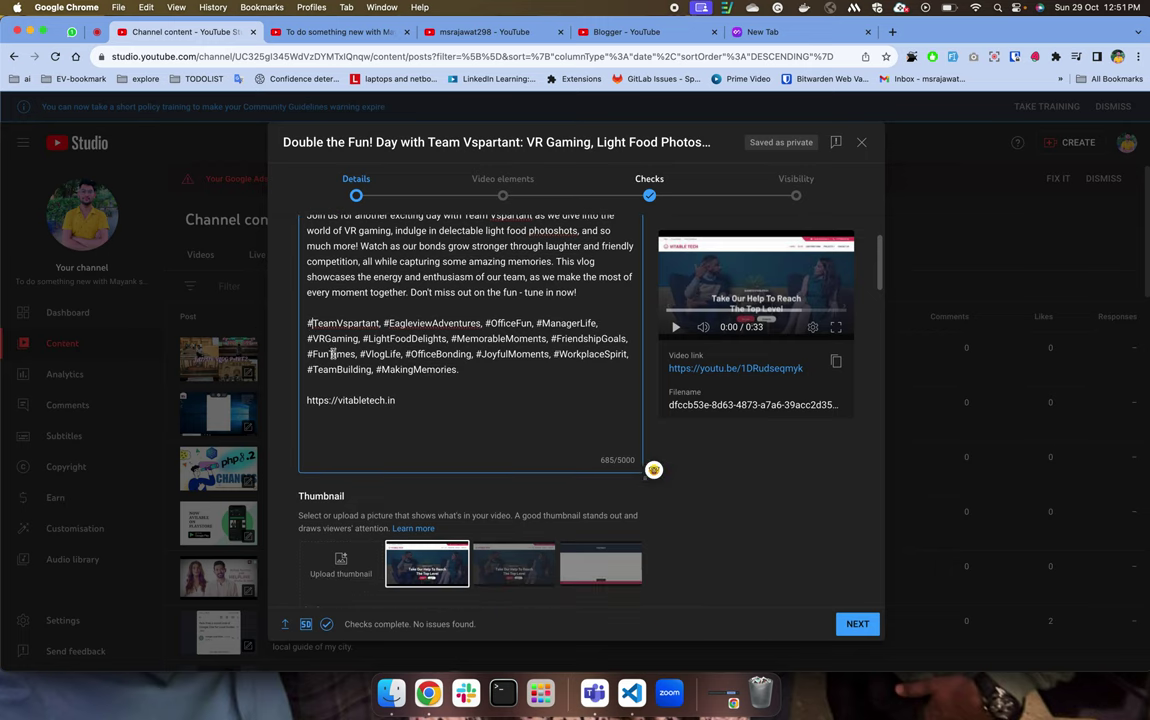
{"action": "scroll", "coordinate": [333, 353], "scroll_direction": "down", "scroll_amount": 15}
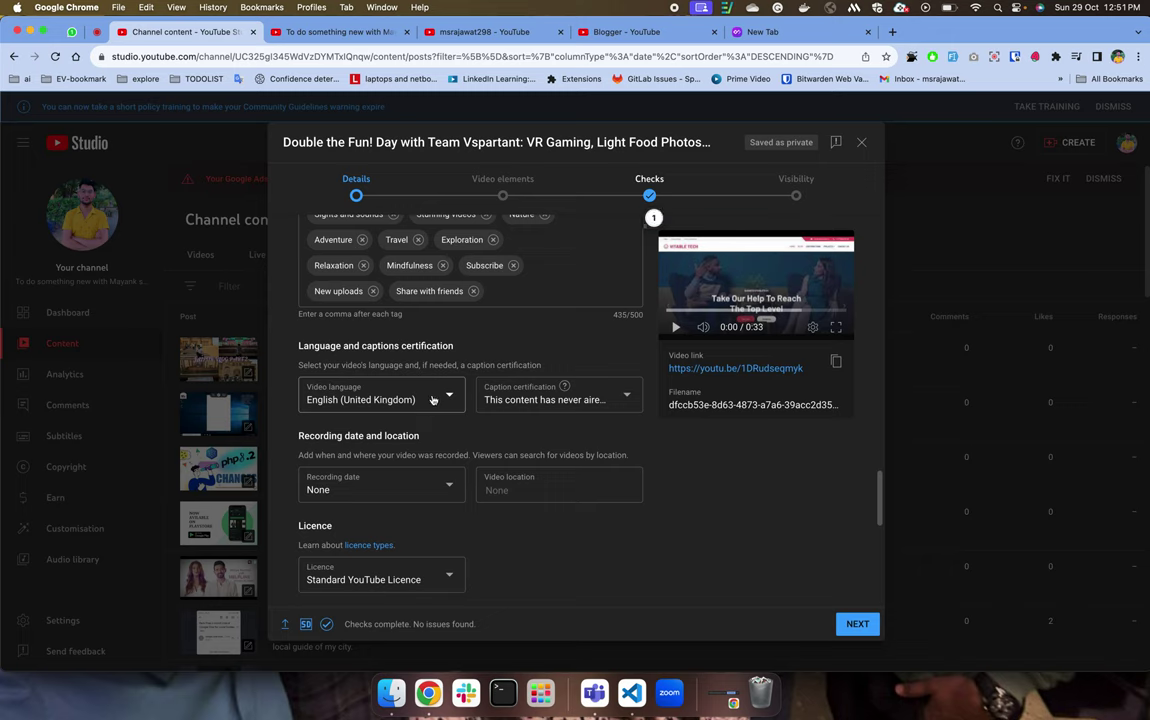
{"action": "left_click", "coordinate": [453, 383]}
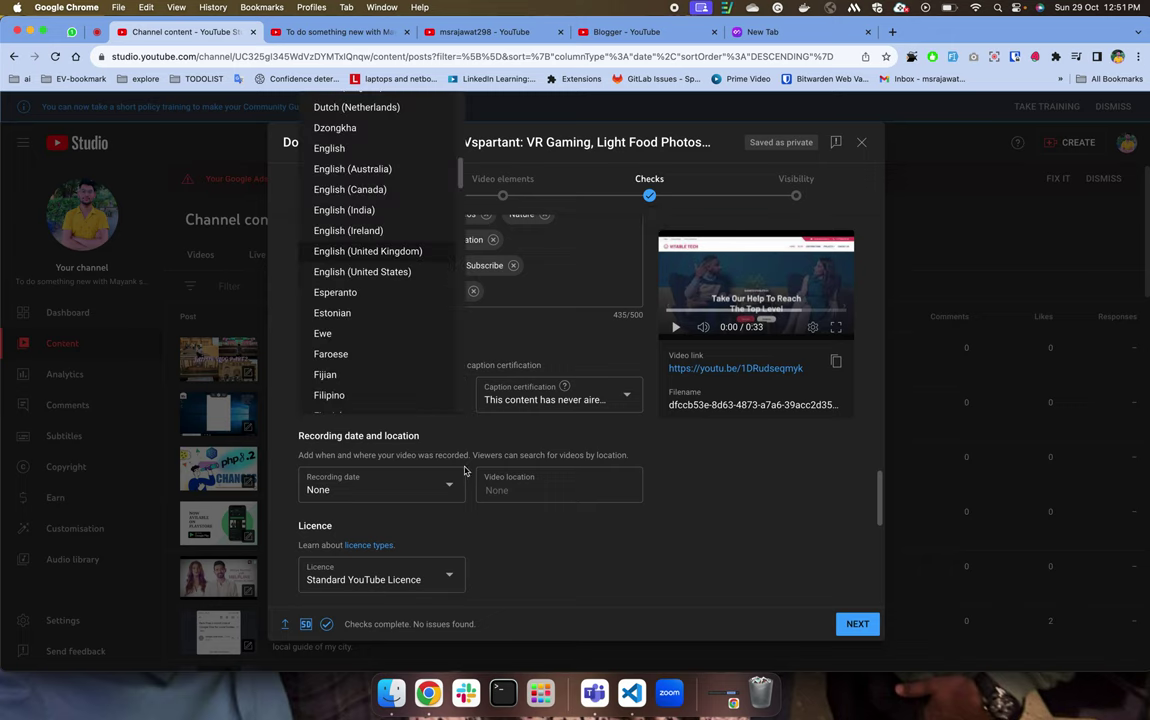
{"action": "left_click", "coordinate": [670, 526]}
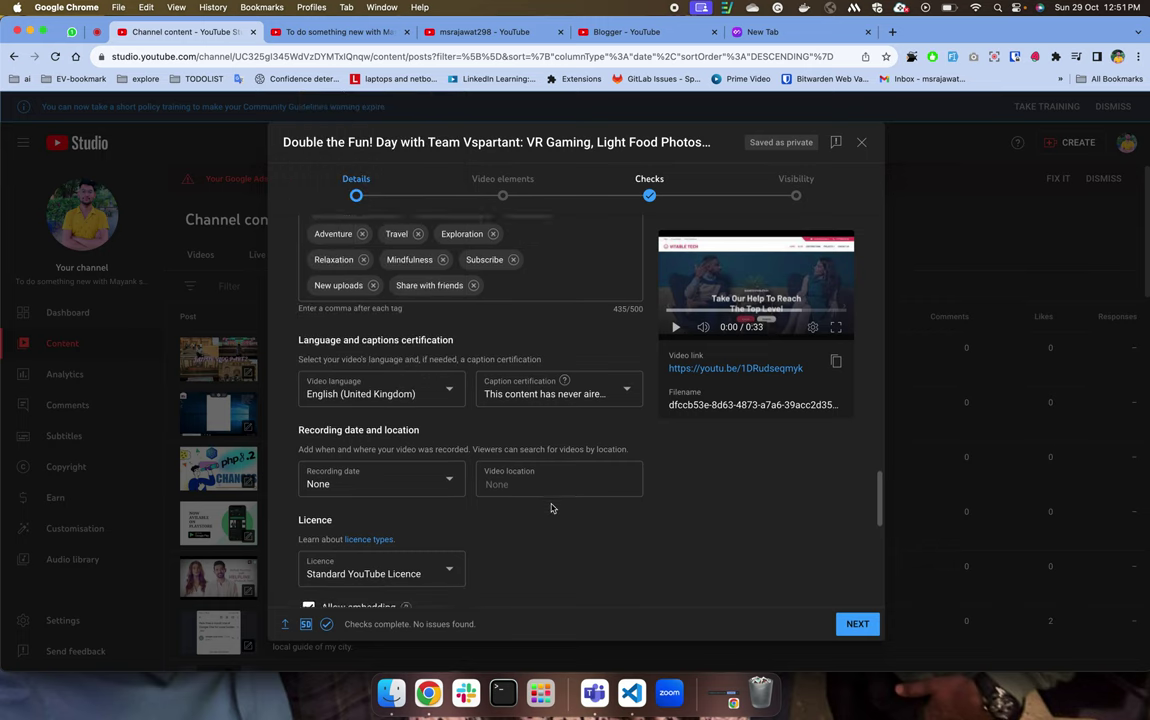
Keep the Standard YouTube Licence, then go to the channel-name search results.
{"action": "scroll", "coordinate": [549, 506], "scroll_direction": "down", "scroll_amount": 10}
{"action": "scroll", "coordinate": [551, 508], "scroll_direction": "up", "scroll_amount": 5}
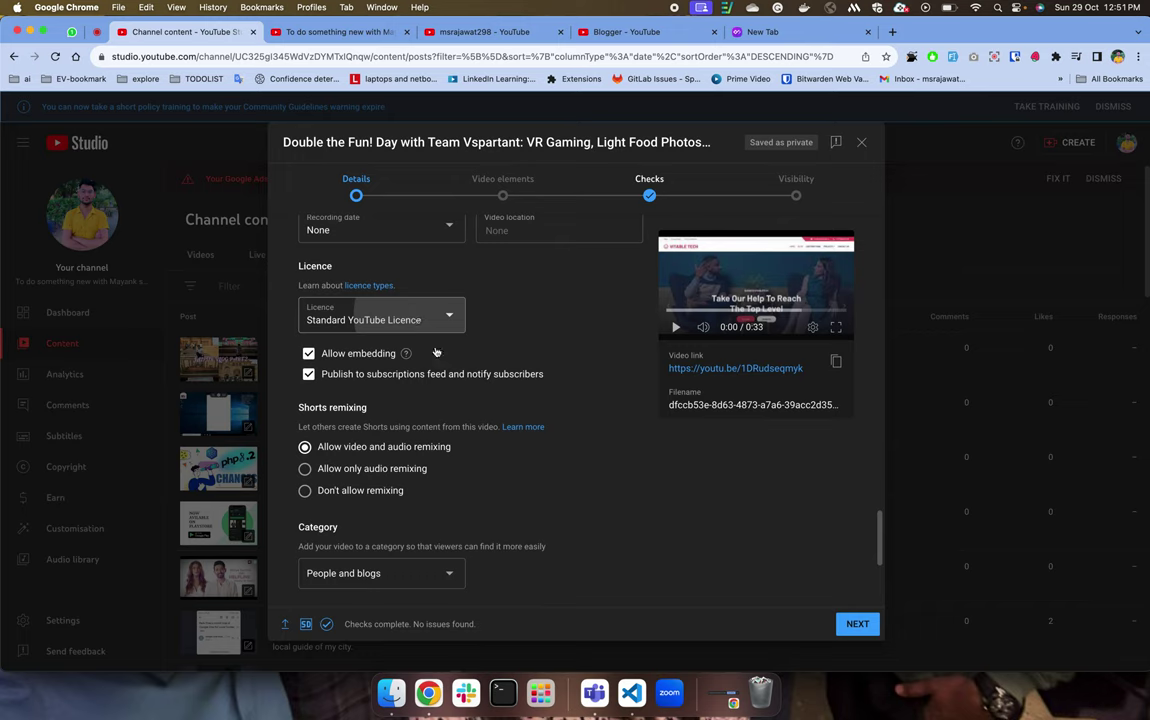
{"action": "left_click", "coordinate": [397, 316]}
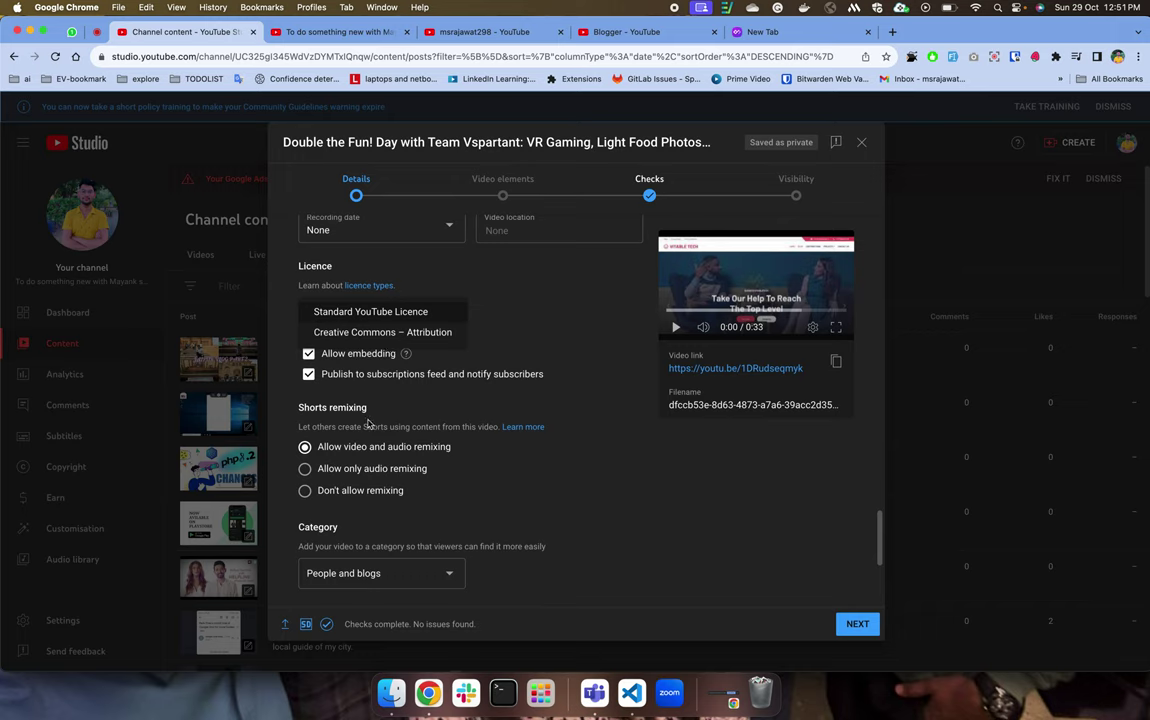
{"action": "left_click", "coordinate": [398, 312]}
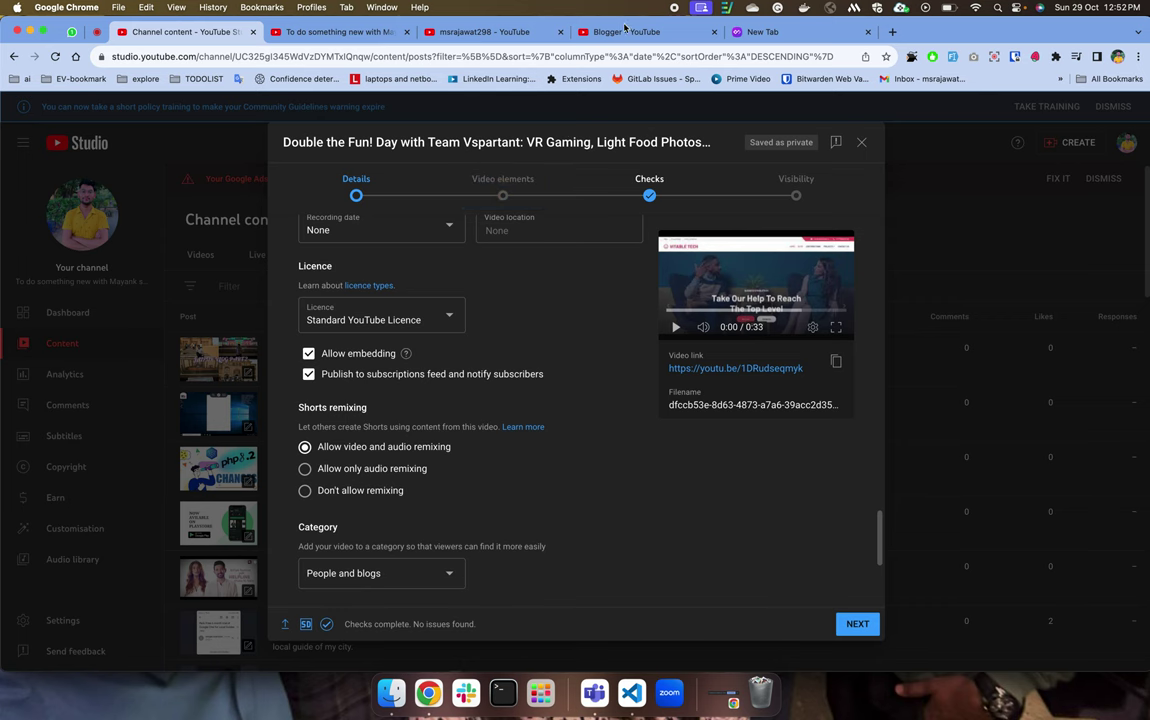
{"action": "left_click", "coordinate": [566, 27]}
{"action": "left_click", "coordinate": [538, 32]}
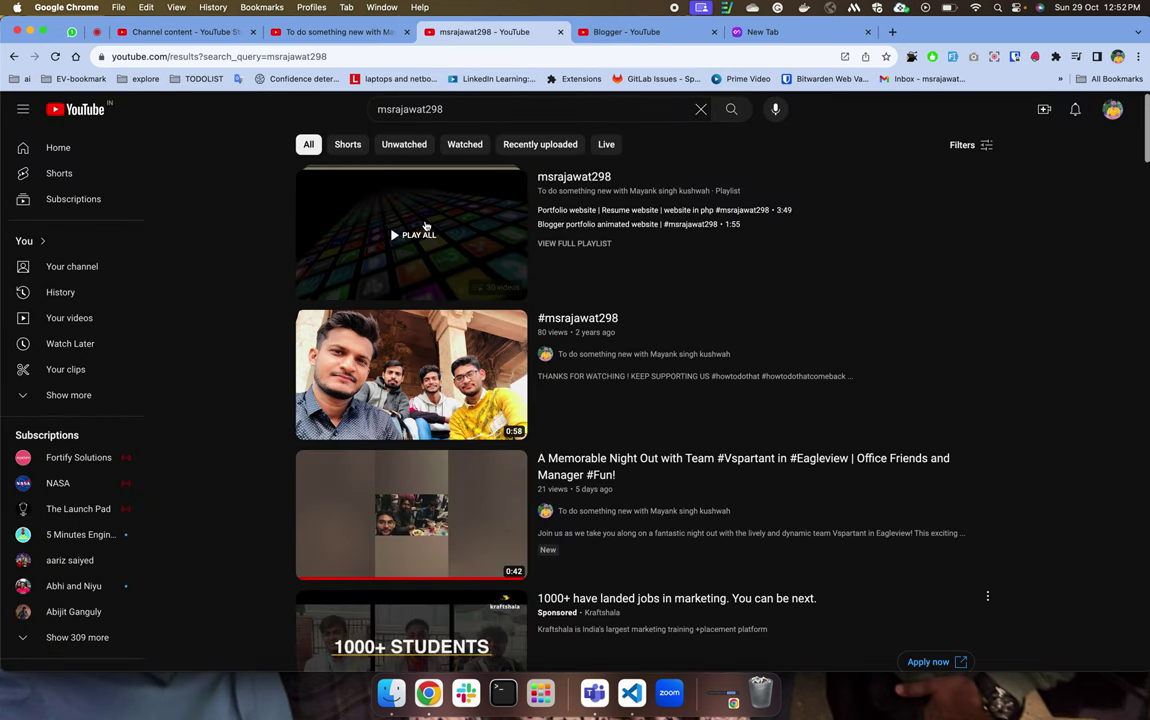
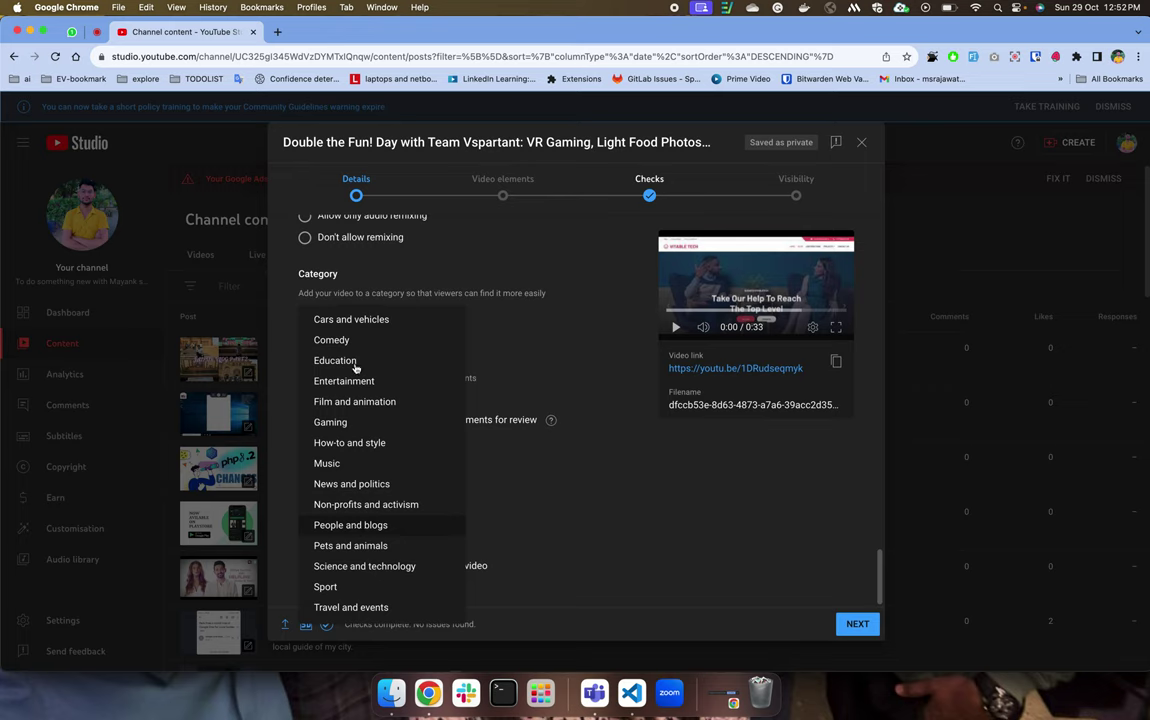
Set the category to People and blogs and keep comments sorted by Top.
{"action": "left_click", "coordinate": [566, 510]}
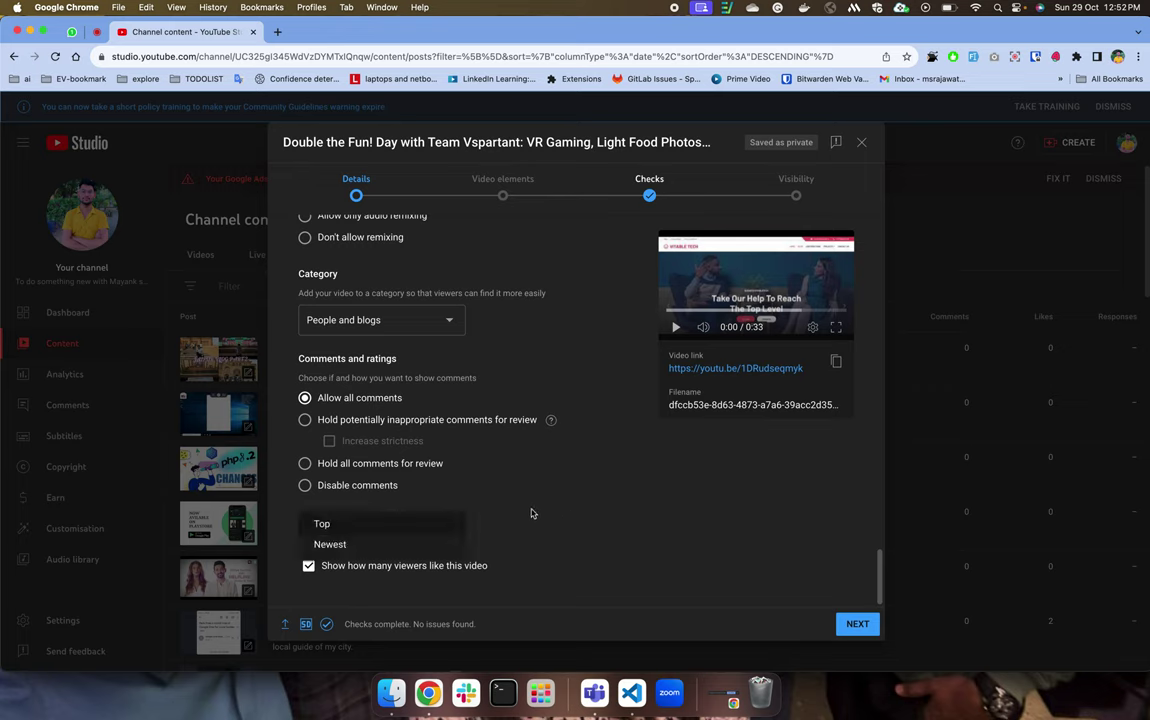
{"action": "left_click", "coordinate": [484, 530]}
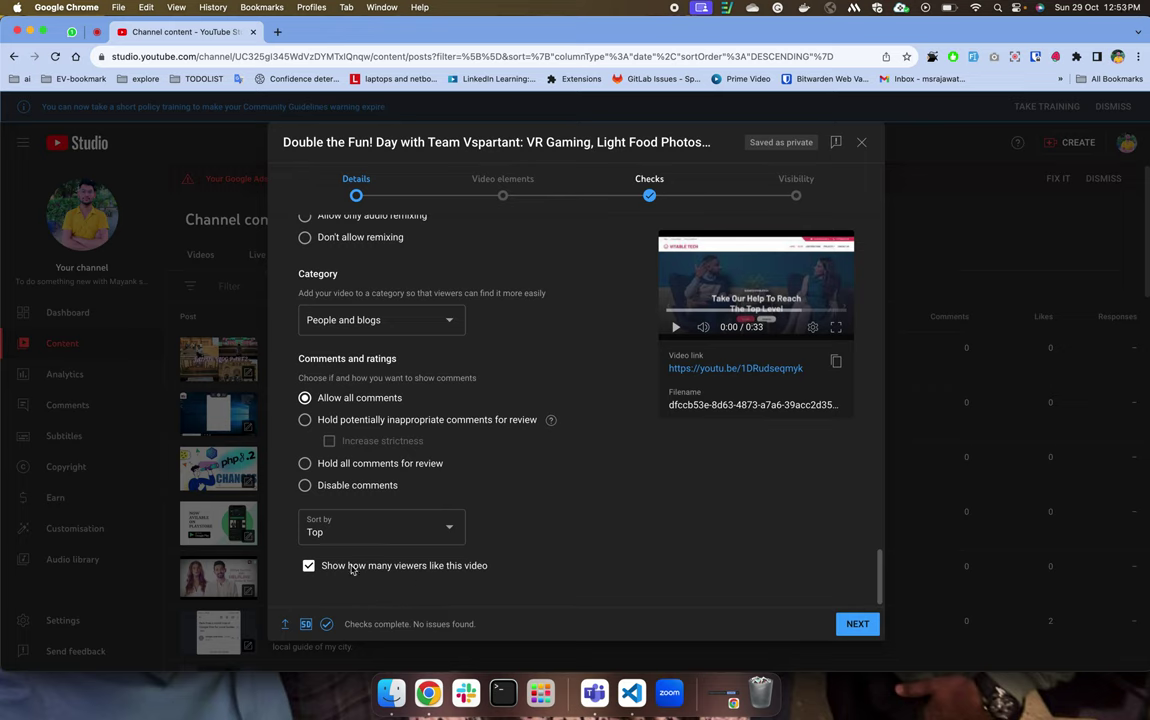
{"action": "left_click_drag", "start_coordinate": [329, 570], "coordinate": [374, 568]}
{"action": "left_click_drag", "start_coordinate": [450, 566], "coordinate": [481, 566]}
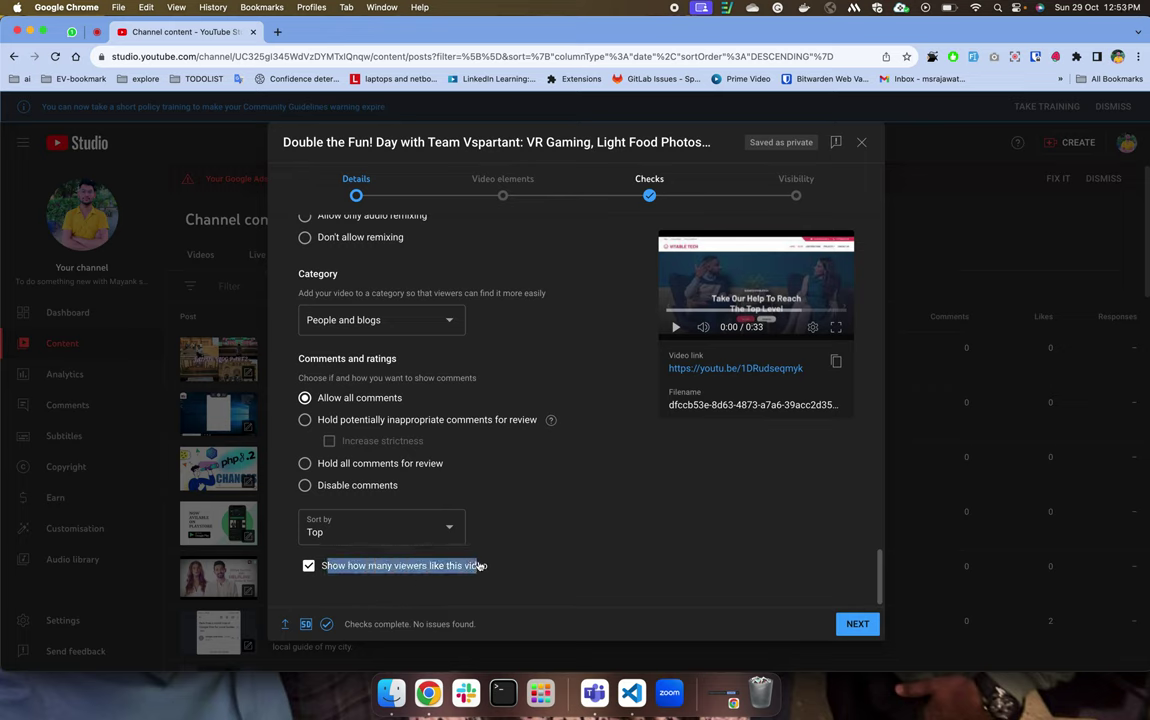
{"action": "left_click", "coordinate": [486, 572]}
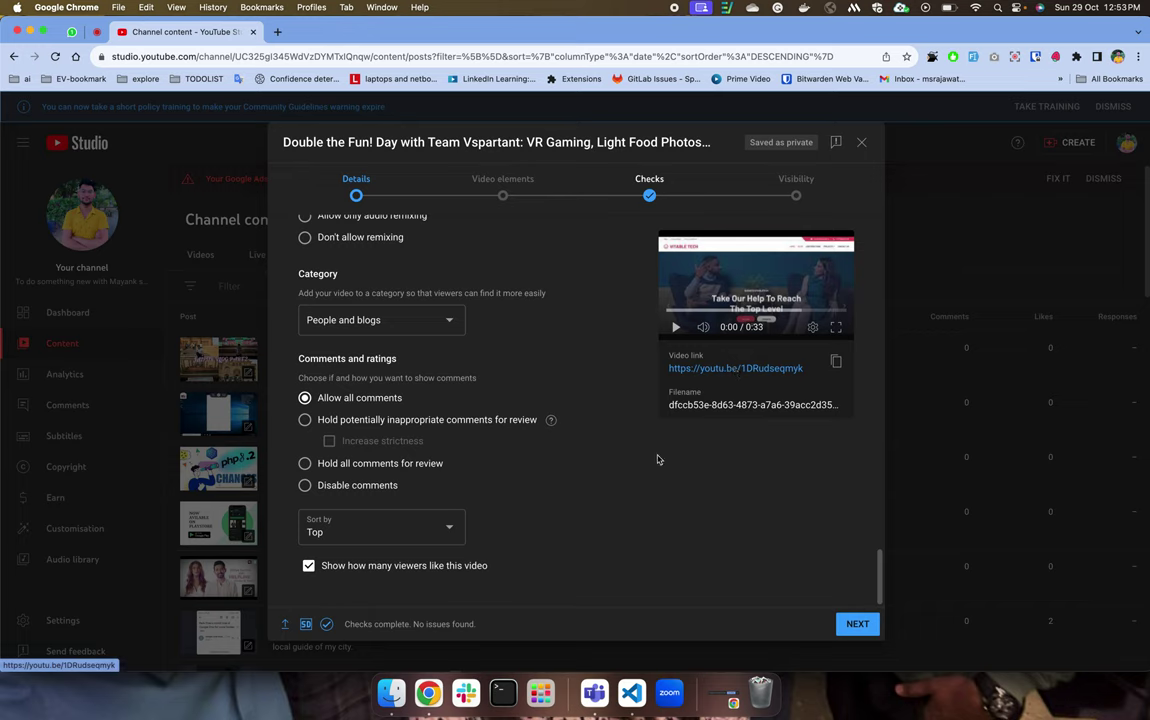
Leave the like count visible to viewers and continue to Video elements.
{"action": "left_click", "coordinate": [308, 567]}
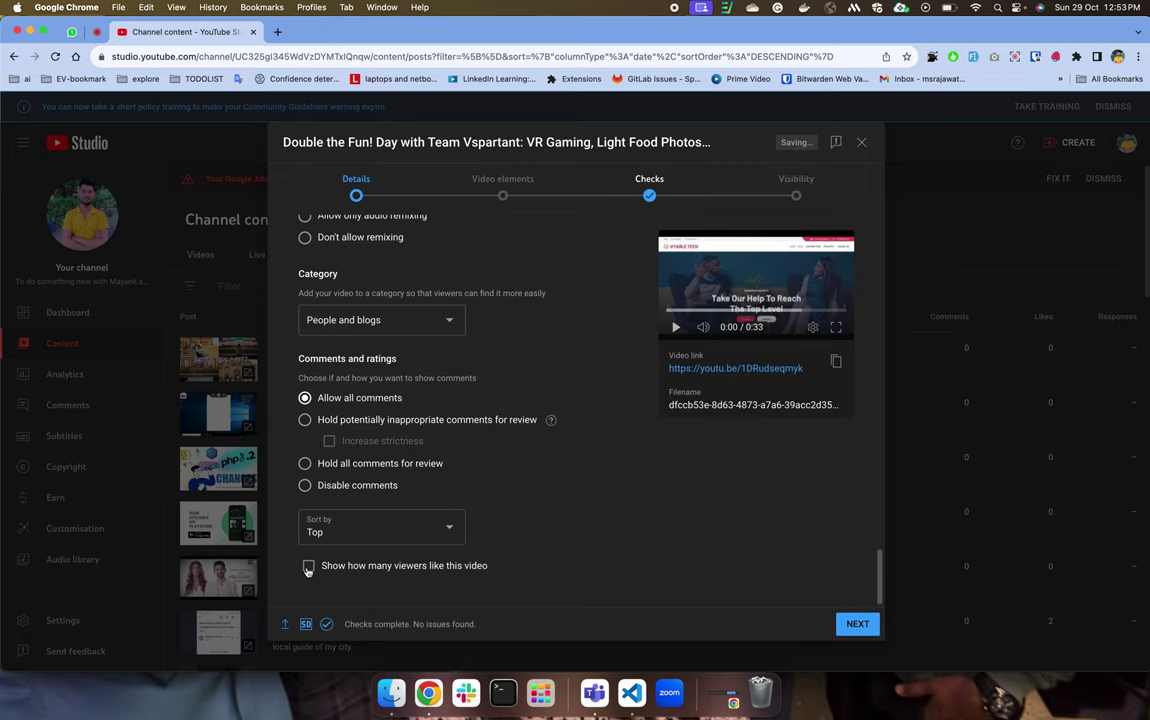
{"action": "left_click", "coordinate": [308, 567]}
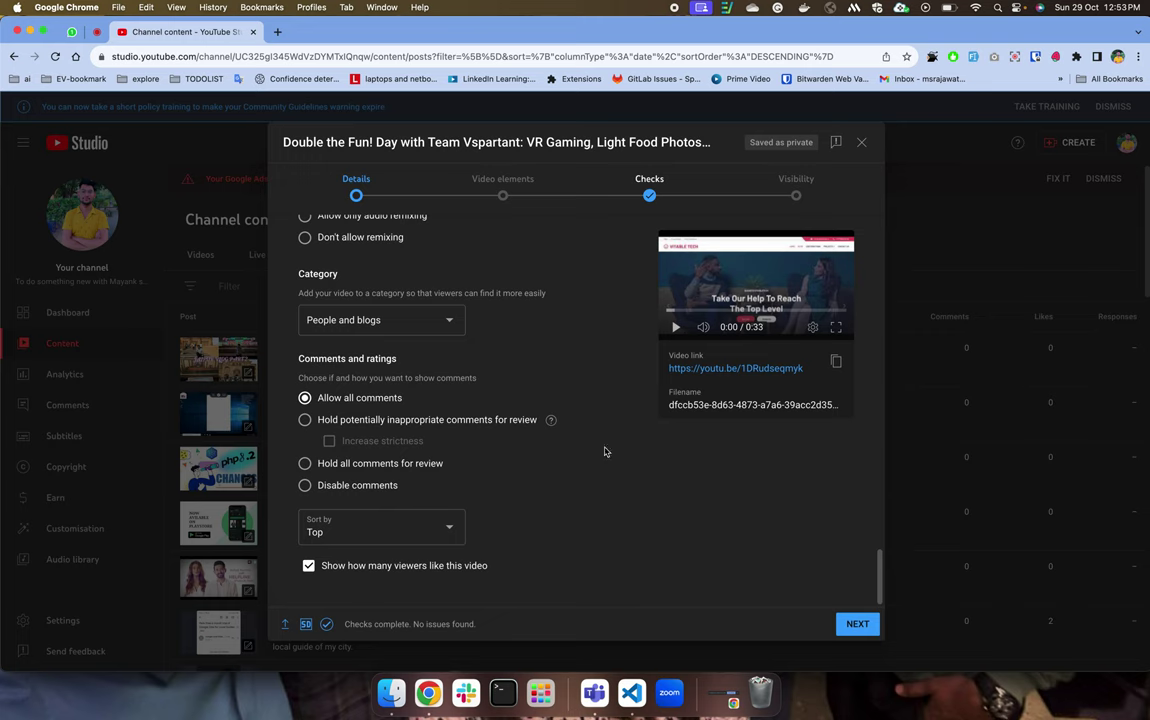
{"action": "scroll", "coordinate": [571, 358], "scroll_direction": "up", "scroll_amount": 15}
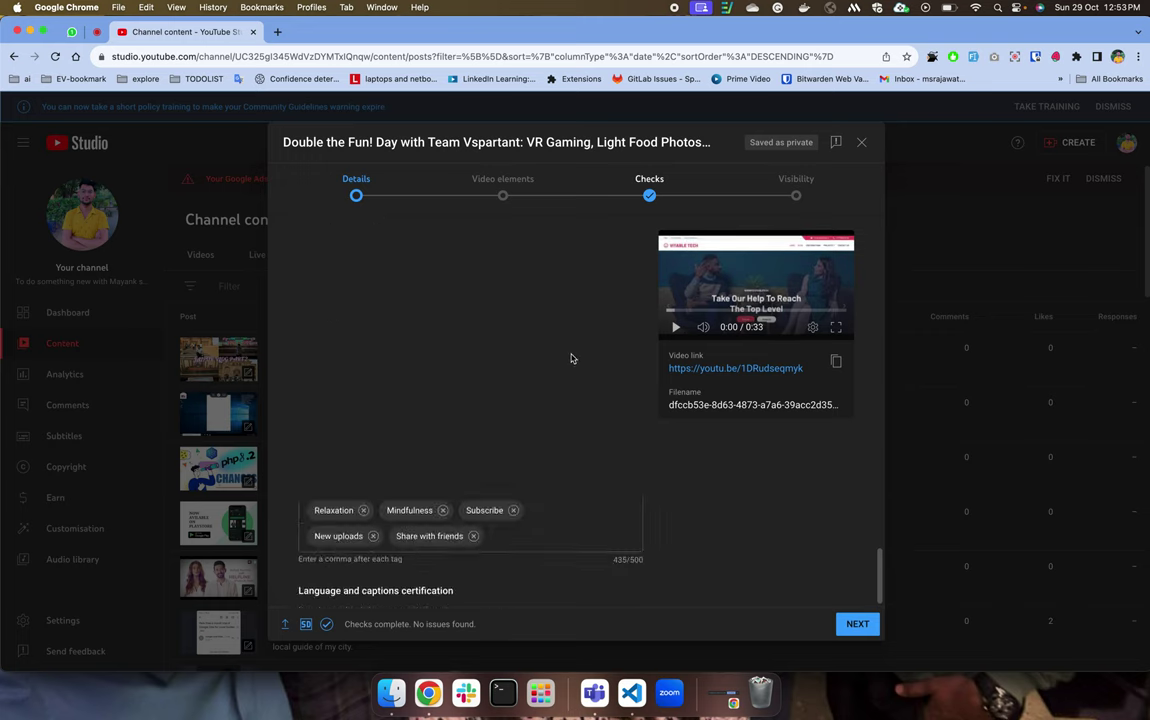
{"action": "left_click", "coordinate": [855, 623]}
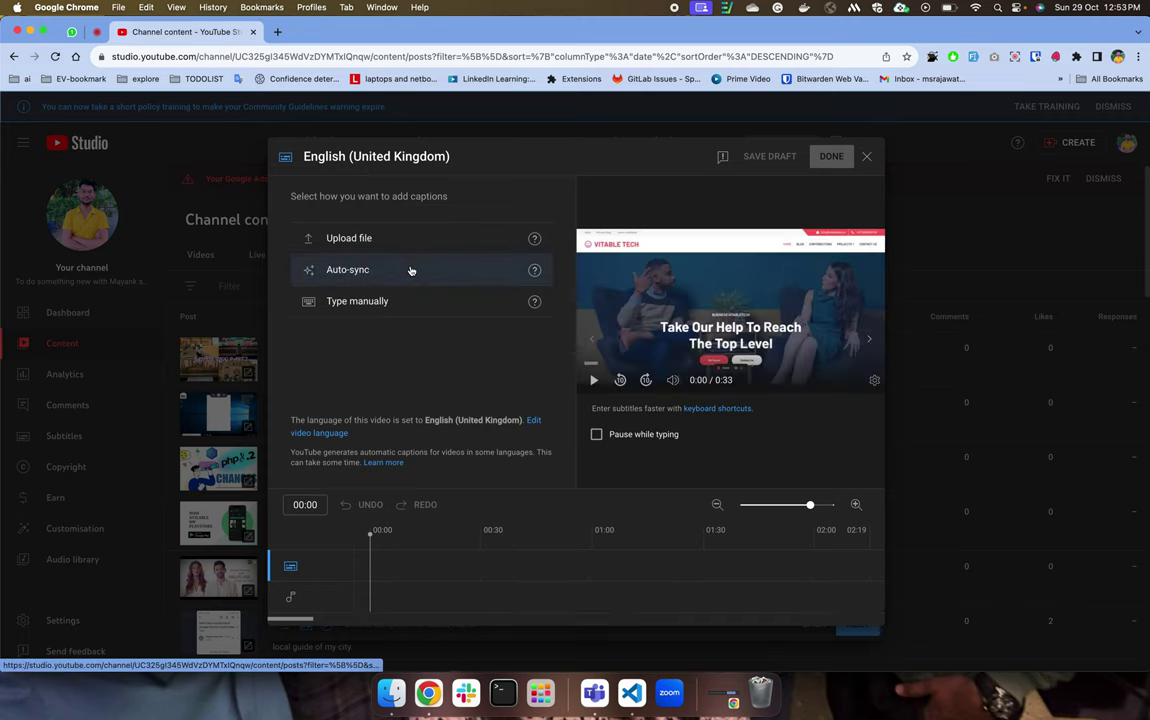
Choose auto-sync, begin the transcript with 'th', and rewind the preview near the start.
{"action": "left_click", "coordinate": [343, 271]}
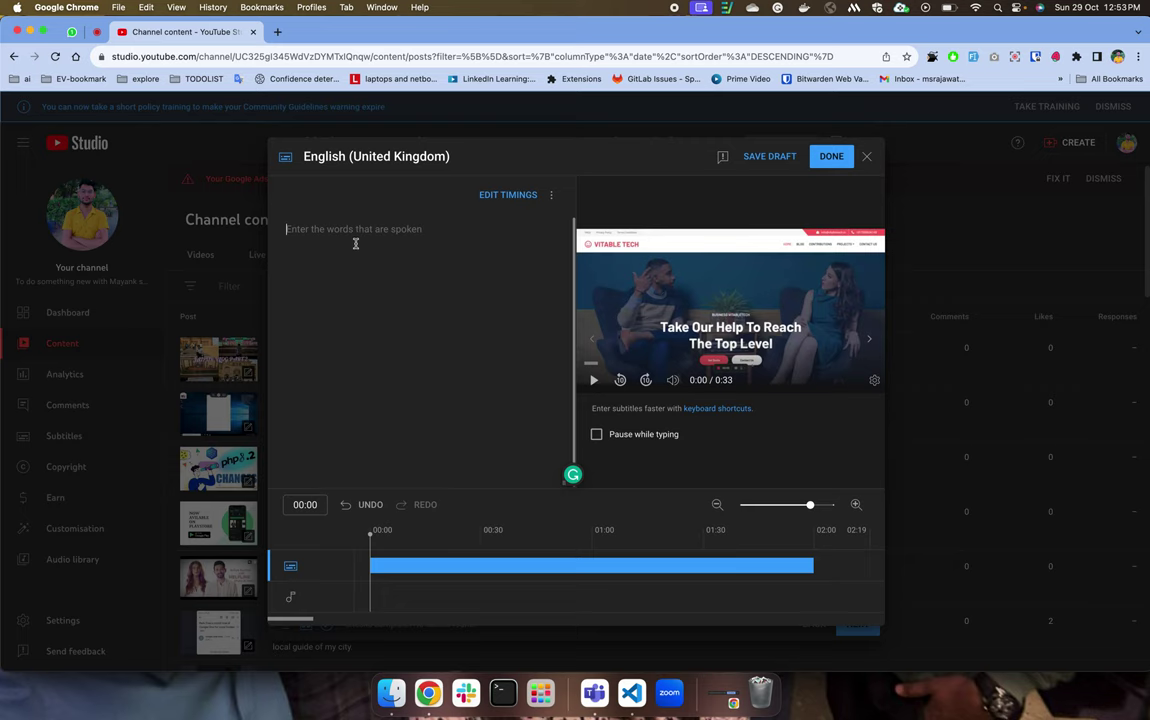
{"action": "type", "text": "this is my demo videos"}
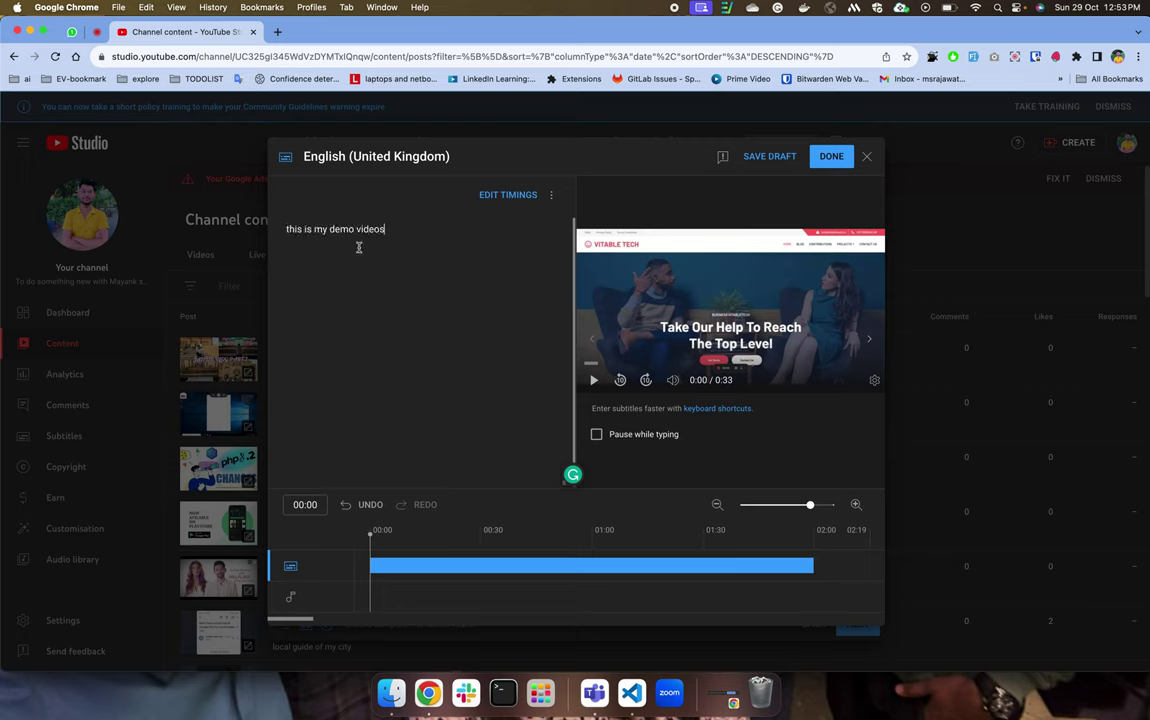
{"action": "left_click", "coordinate": [594, 380]}
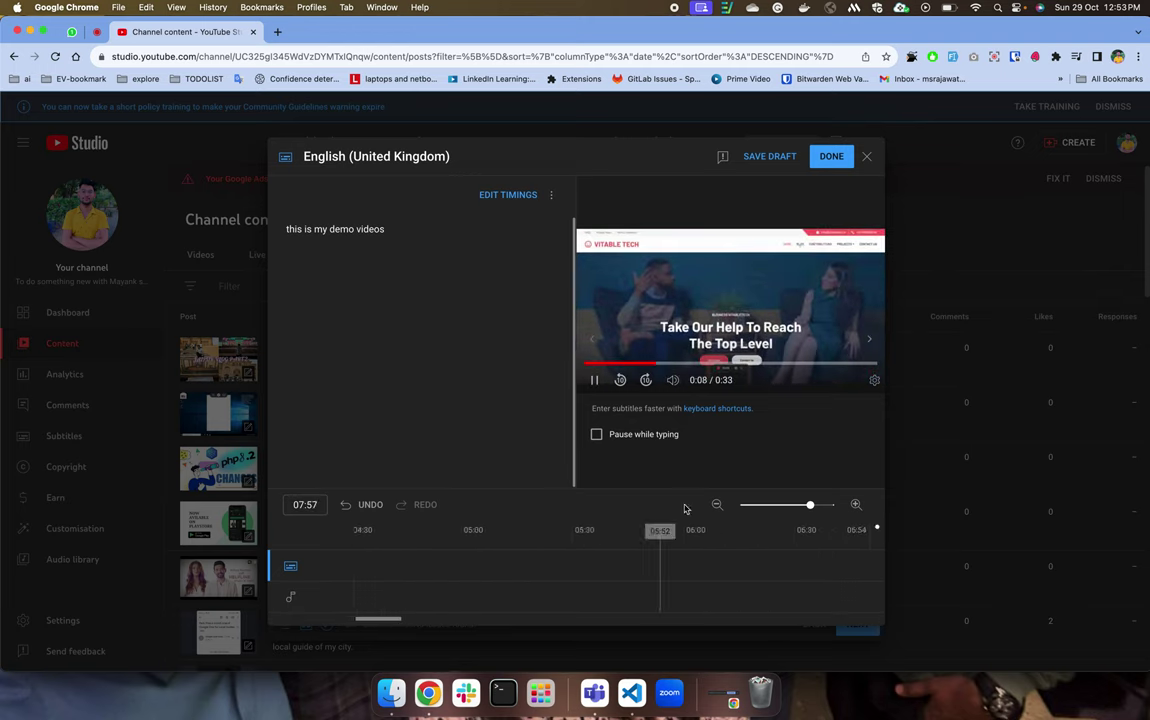
{"action": "left_click", "coordinate": [594, 382]}
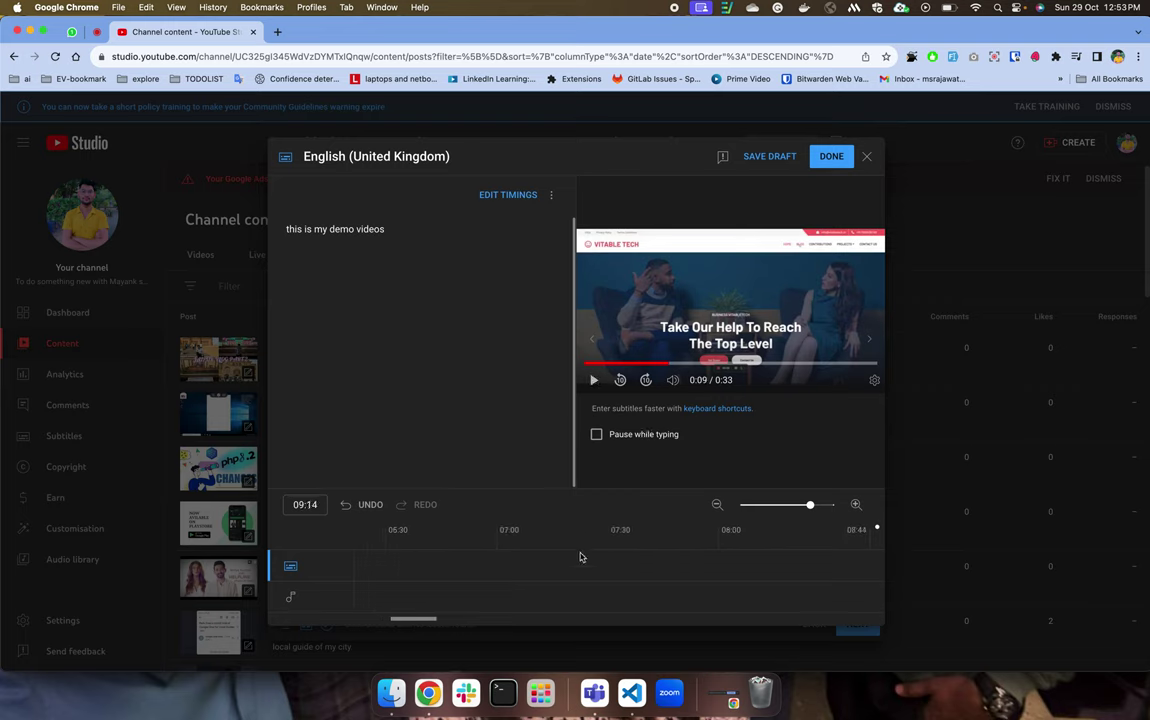
{"action": "scroll", "coordinate": [581, 557], "scroll_direction": "left", "scroll_amount": 5}
{"action": "scroll", "coordinate": [581, 557], "scroll_direction": "left", "scroll_amount": 10}
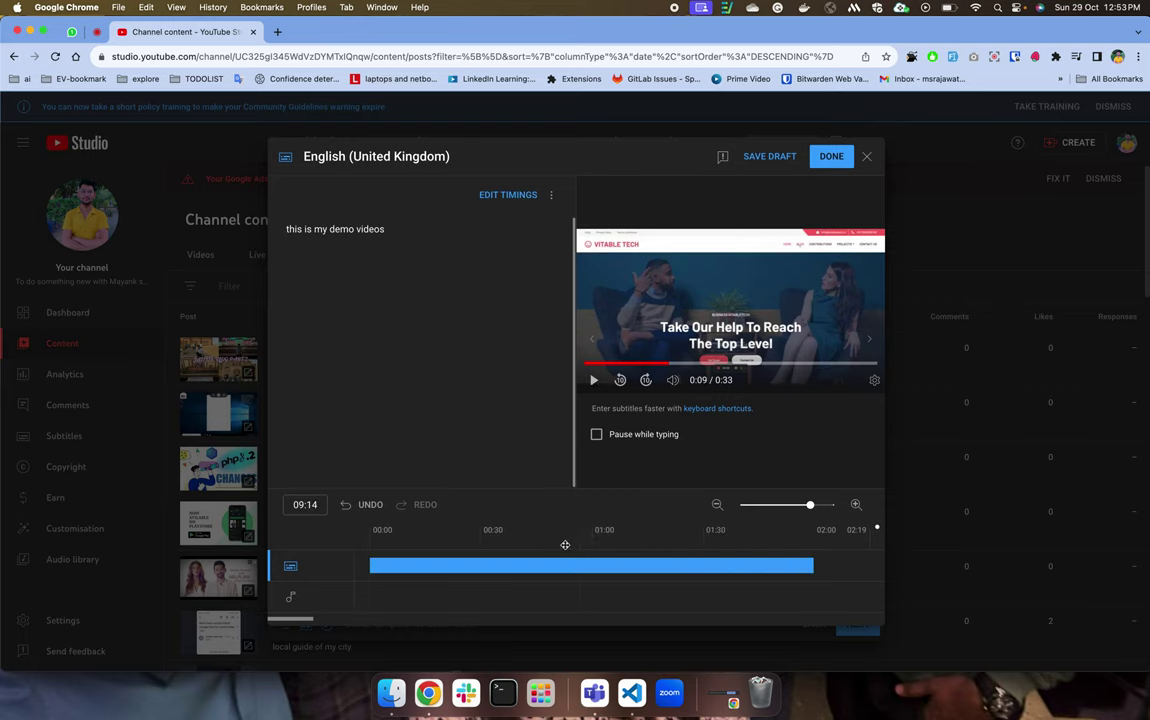
{"action": "left_click_drag", "start_coordinate": [555, 545], "coordinate": [380, 577]}
Edit timings, typing caption lines 'sdfasdf', 'sfsdf' and 'dafsdfasdf' with Pause while typing on.
{"action": "left_click", "coordinate": [519, 197]}
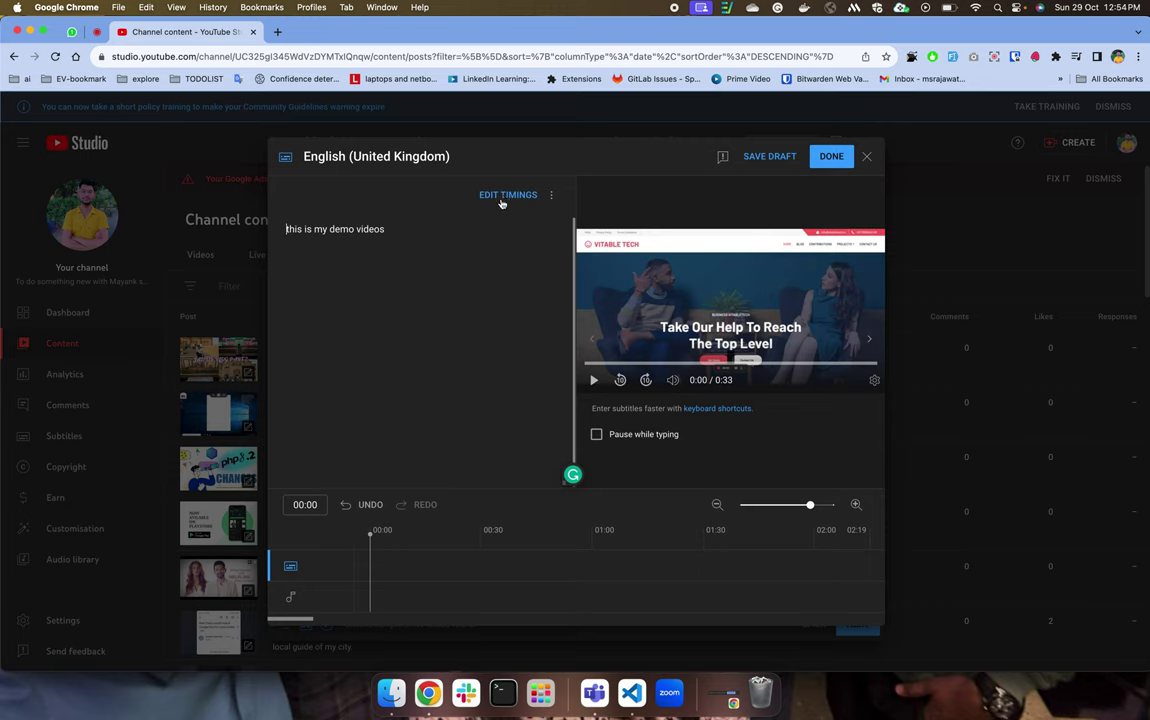
{"action": "type", "text": "sdfasdf"}
{"action": "key", "text": "Return"}
{"action": "type", "text": "sf"}
{"action": "key", "text": "Return"}
{"action": "type", "text": "sdf"}
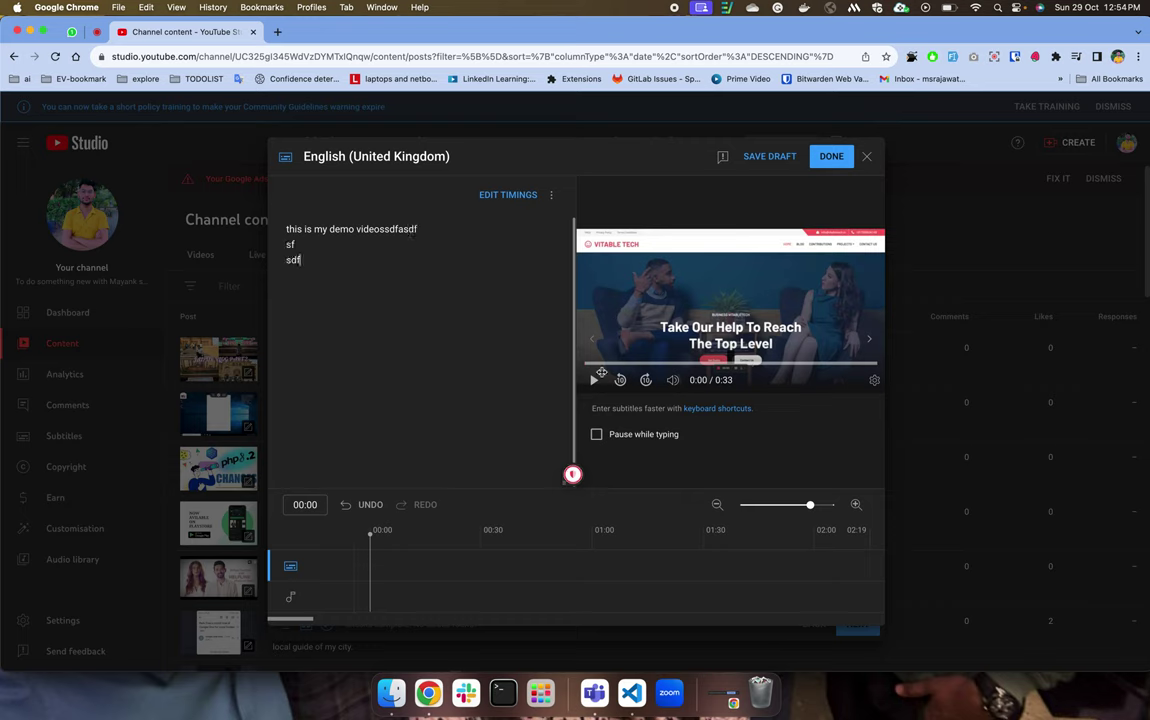
{"action": "left_click", "coordinate": [617, 432]}
{"action": "left_click", "coordinate": [594, 380]}
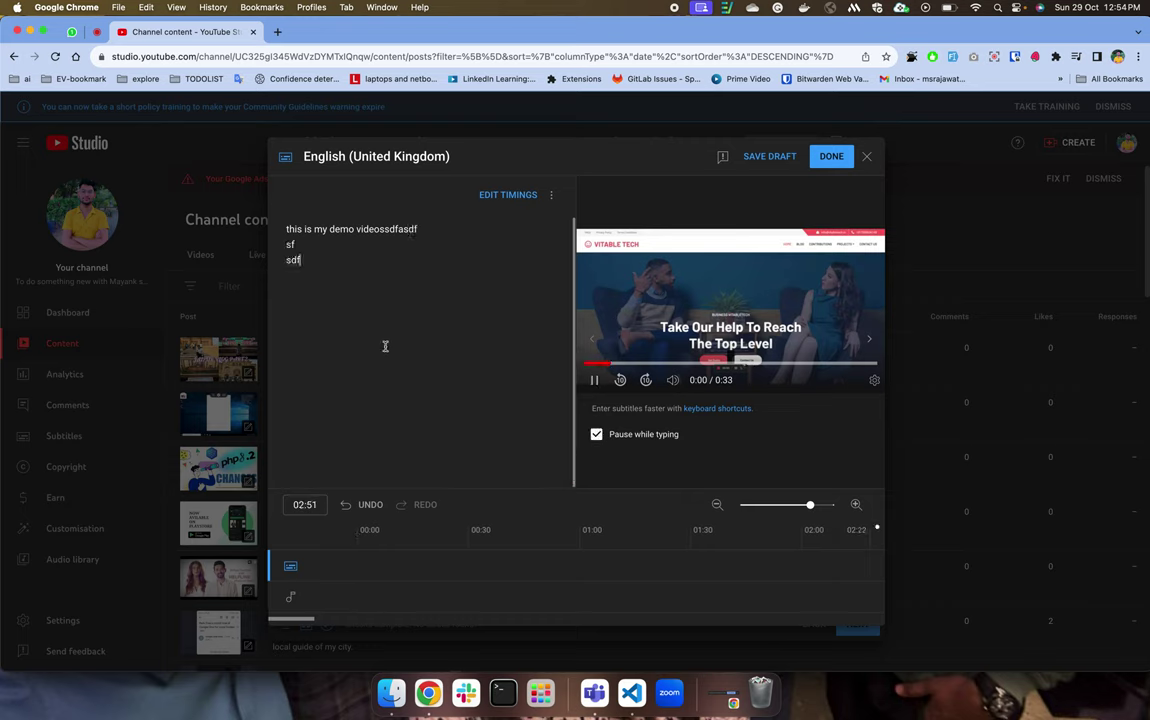
{"action": "type", "text": "dafsdfasdf"}
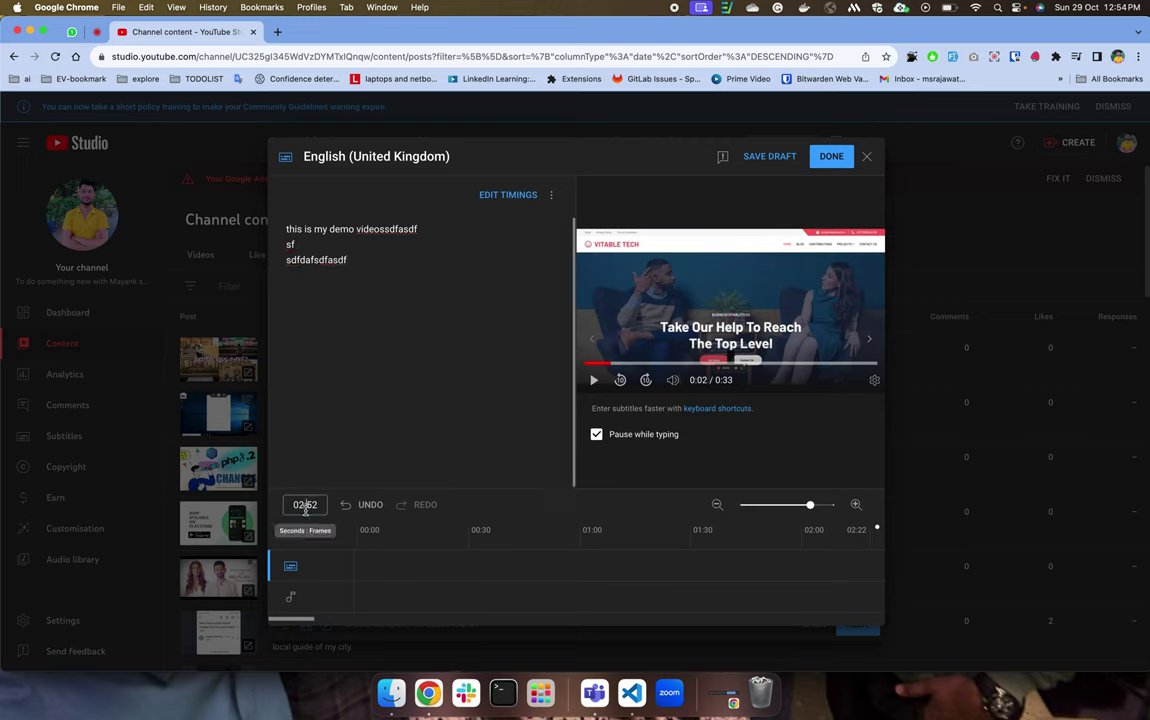
{"action": "left_click", "coordinate": [305, 507]}
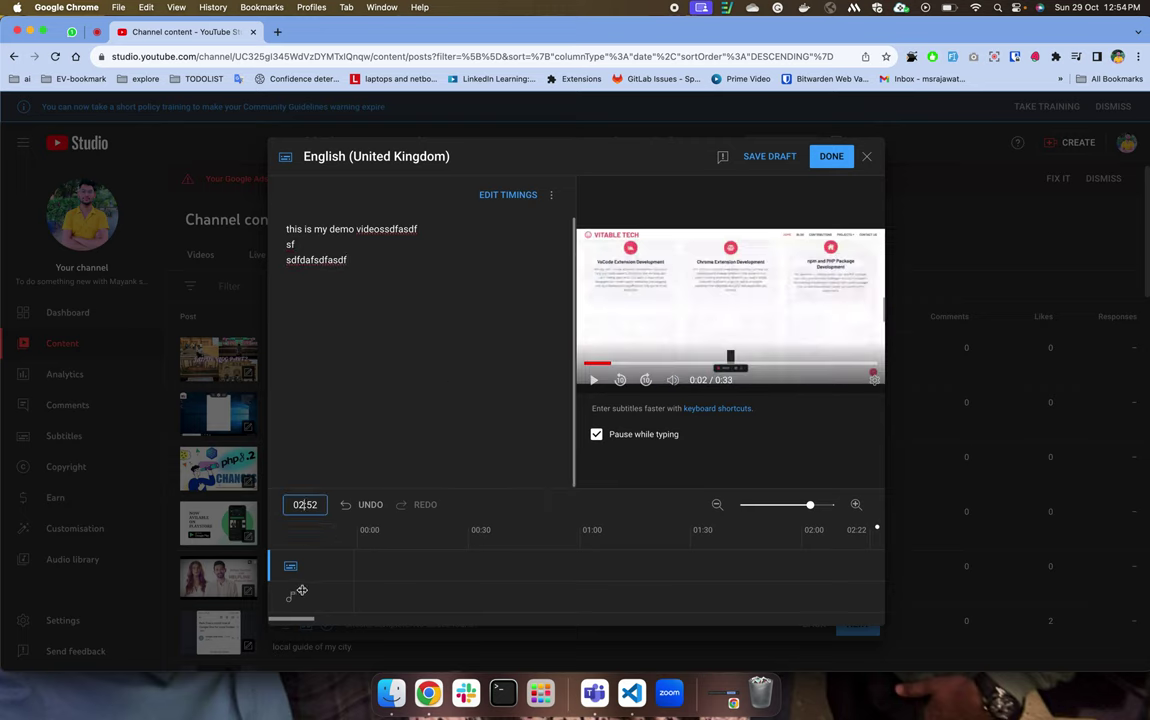
{"action": "left_click", "coordinate": [342, 556]}
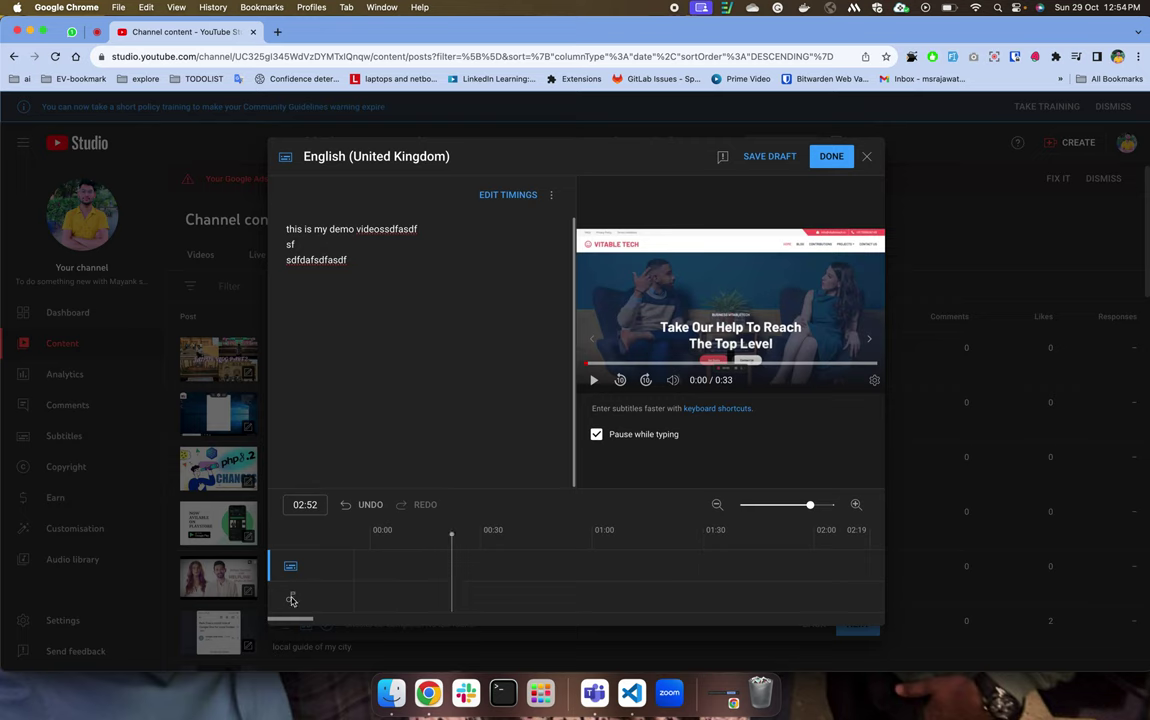
Discard the subtitle changes and open youtube.com in a new incognito window.
{"action": "left_click", "coordinate": [868, 160]}
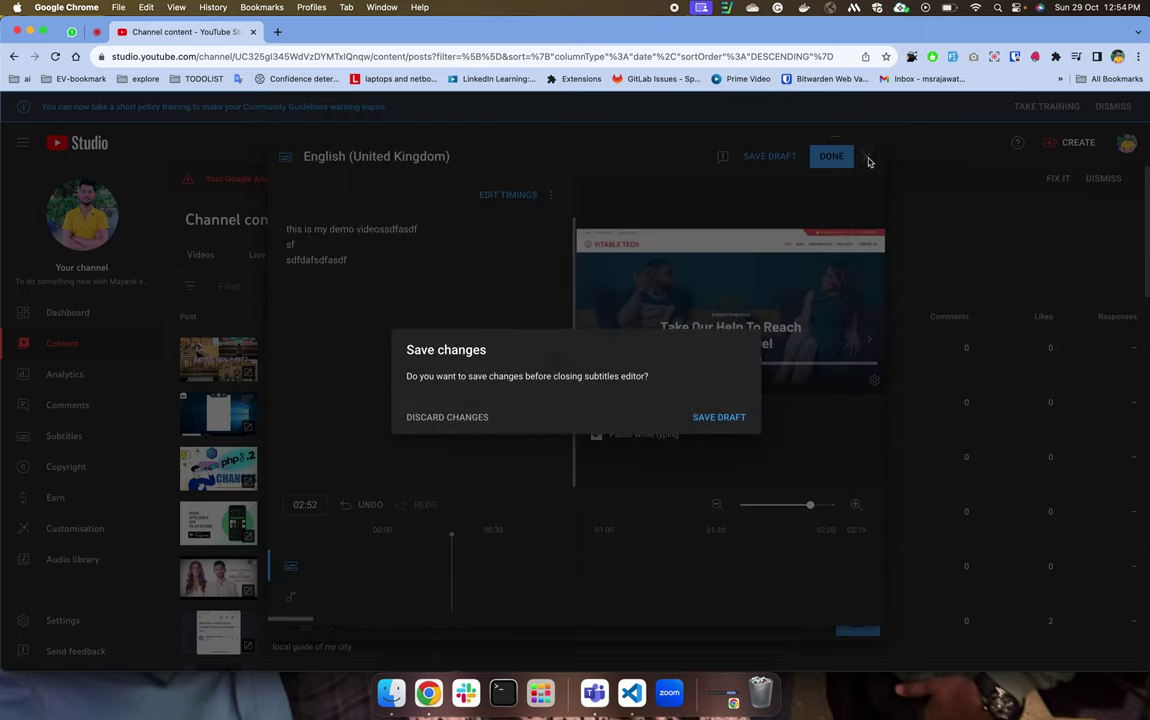
{"action": "left_click", "coordinate": [477, 417]}
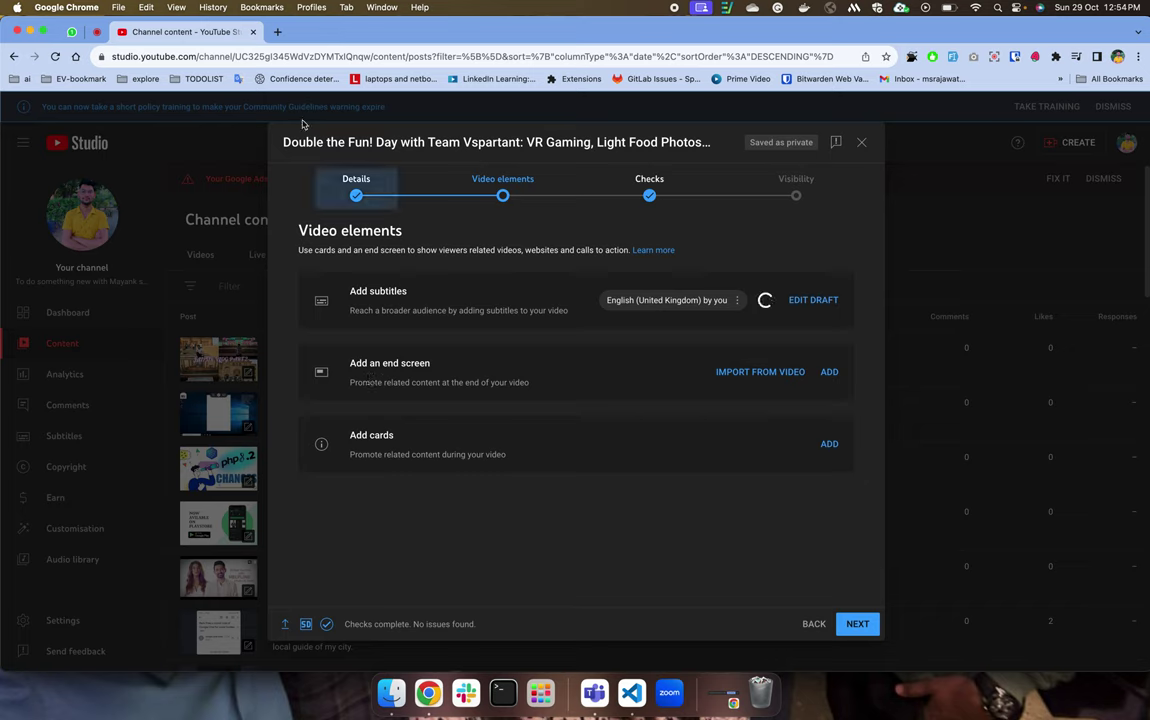
{"action": "key", "text": "super+t"}
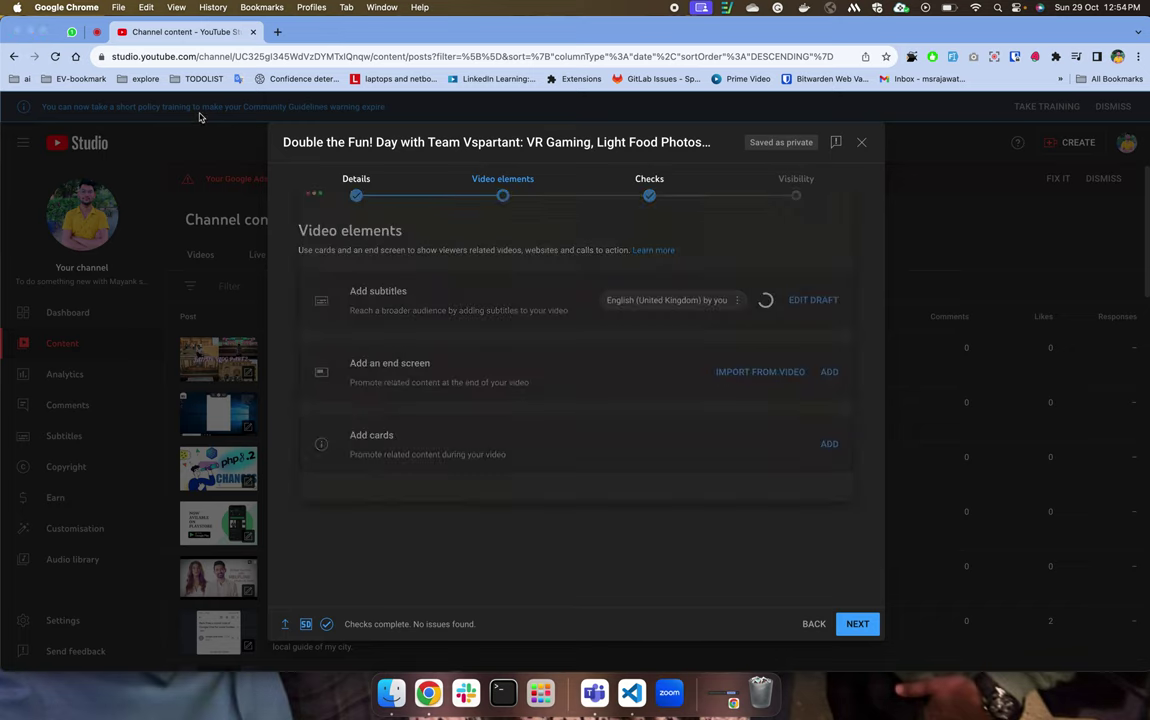
{"action": "type", "text": "youtube.com"}
{"action": "key", "text": "Return"}
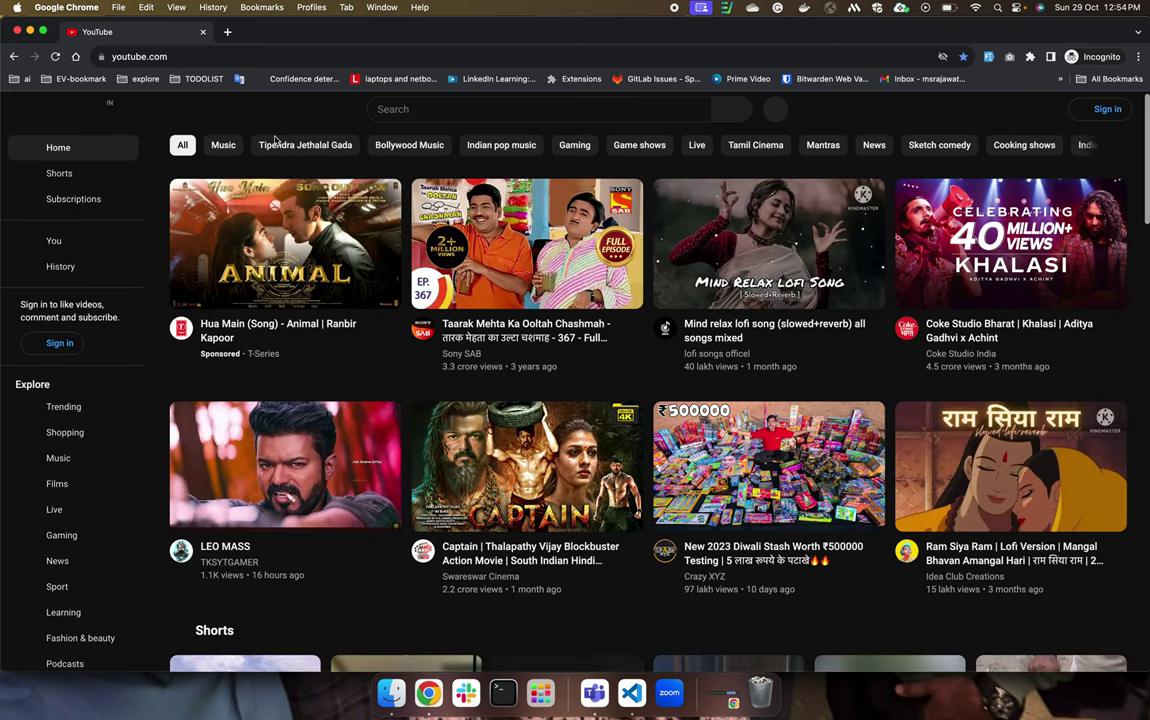
Open the Hua Main song video in a new tab, muted and full screen.
{"action": "left_click", "coordinate": [360, 235], "text": "super"}
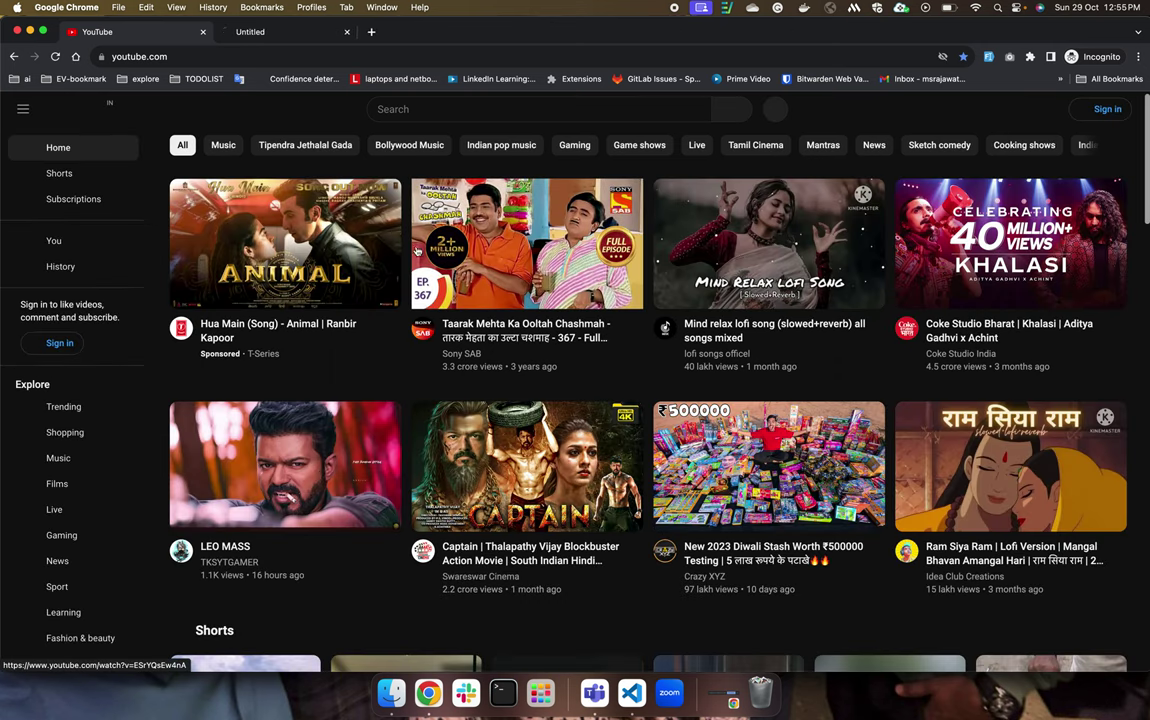
{"action": "left_click", "coordinate": [281, 31]}
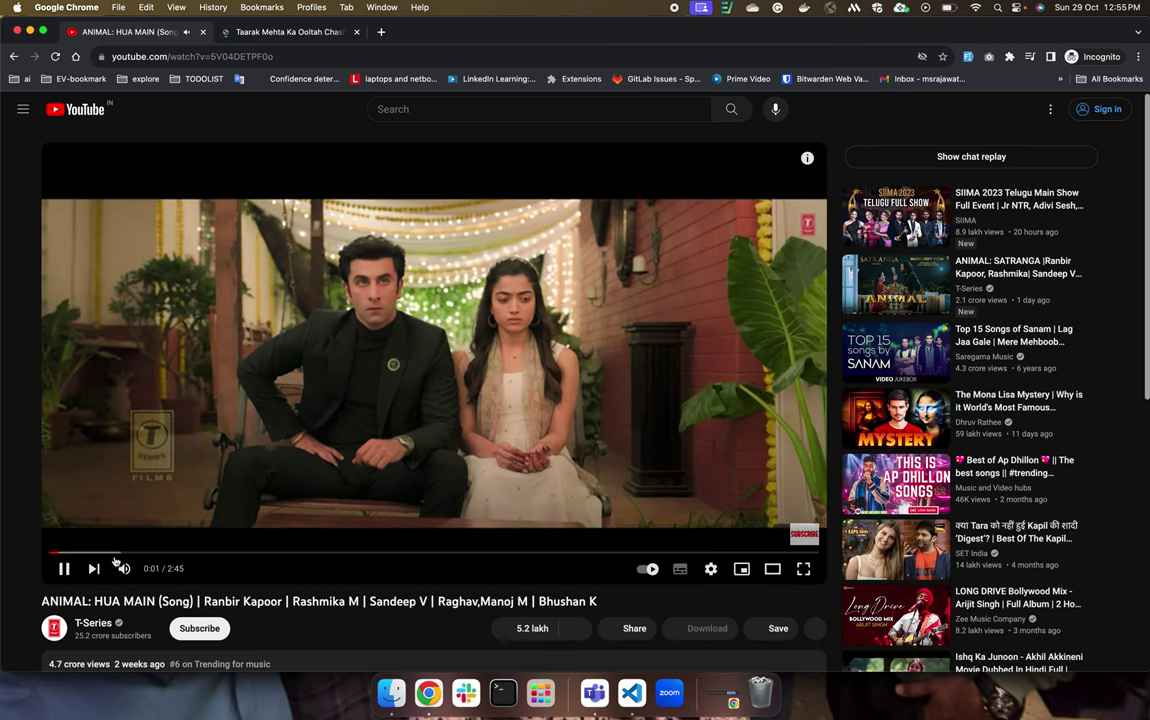
{"action": "left_click", "coordinate": [124, 568]}
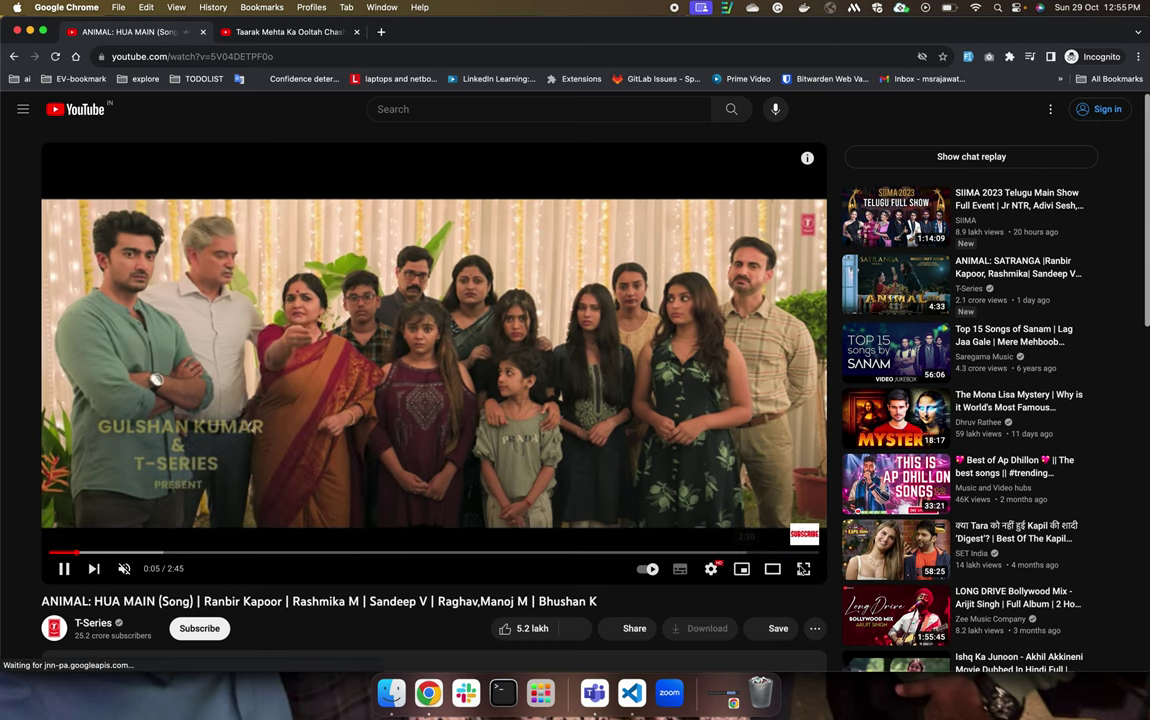
{"action": "left_click", "coordinate": [803, 568]}
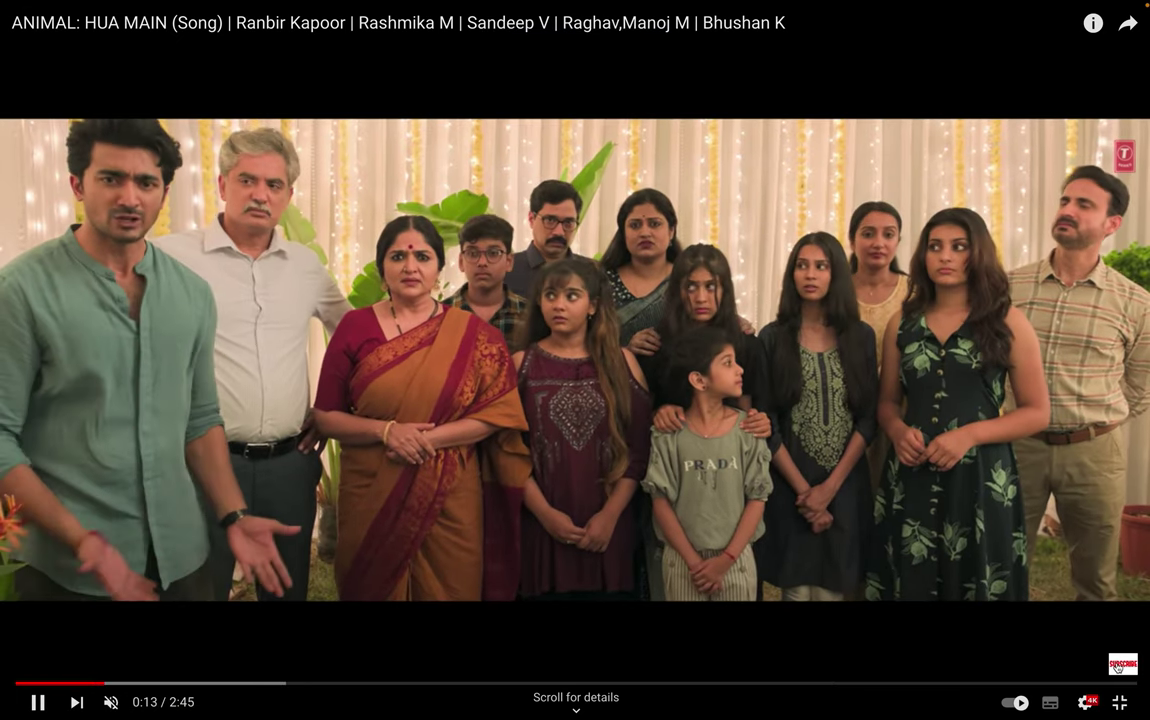
Seek through the song via 1:58, 2:30, 2:35 and 2:38 to its last seconds.
{"action": "left_click", "coordinate": [1066, 684]}
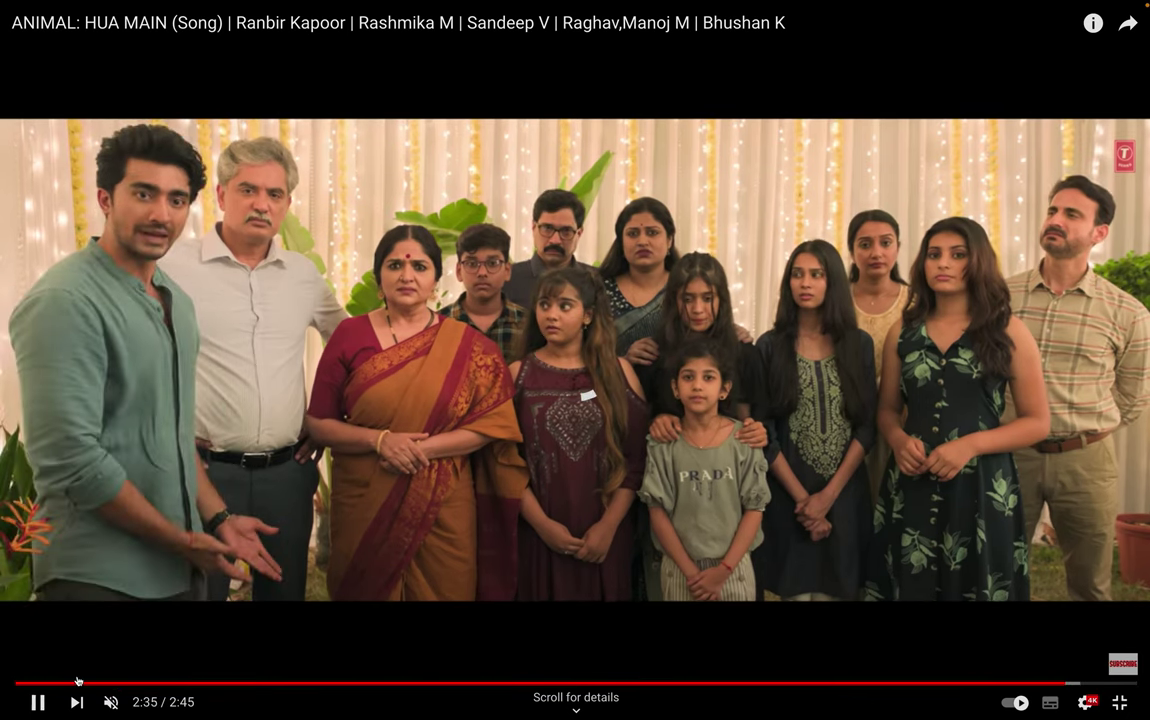
{"action": "left_click", "coordinate": [40, 683]}
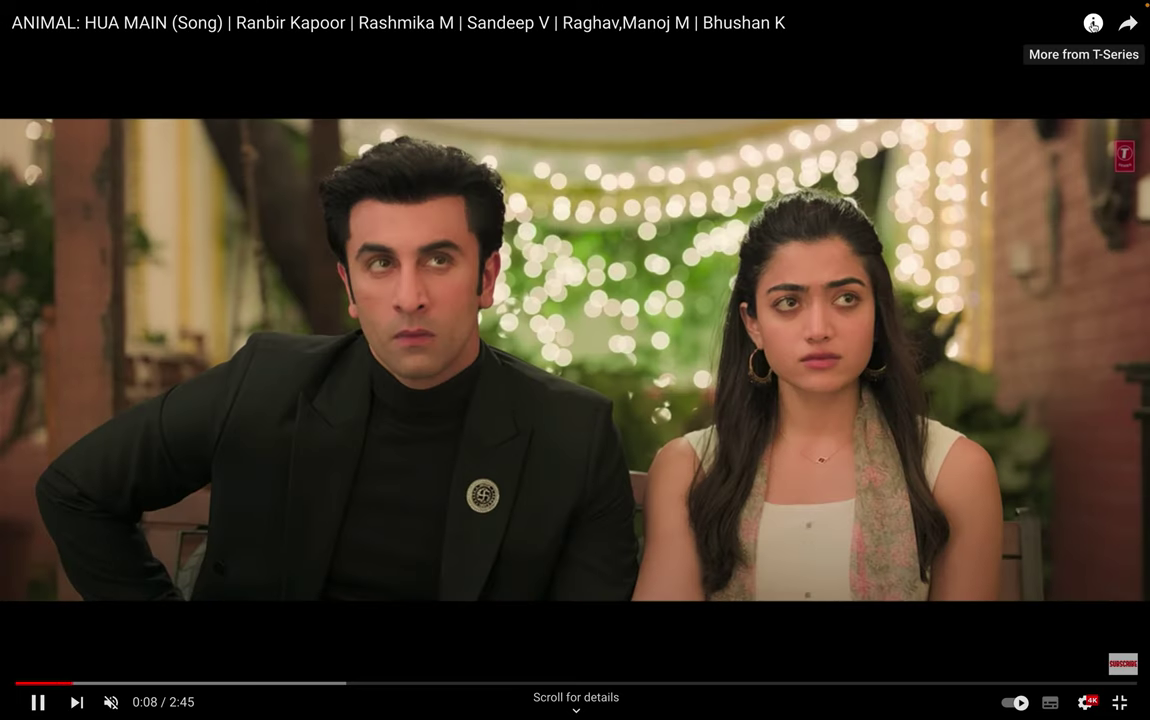
{"action": "scroll", "coordinate": [575, 360], "scroll_direction": "down", "scroll_amount": 10}
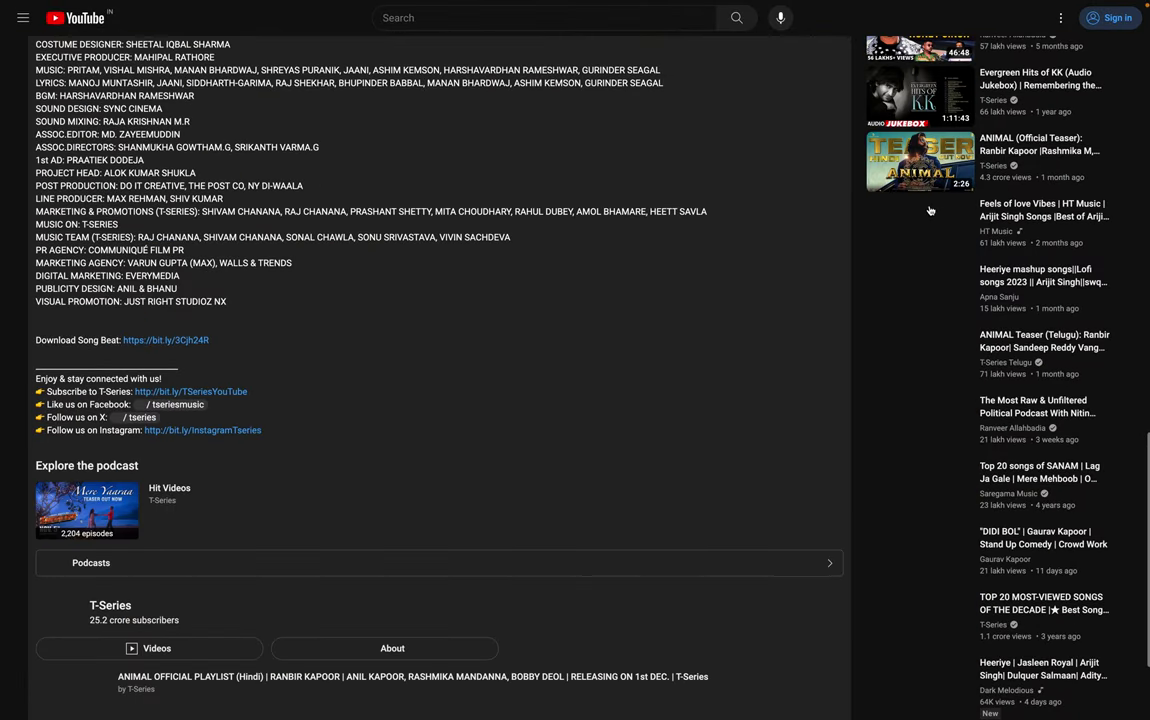
{"action": "scroll", "coordinate": [575, 360], "scroll_direction": "up", "scroll_amount": 10}
{"action": "scroll", "coordinate": [1090, 40], "scroll_direction": "up", "scroll_amount": 5}
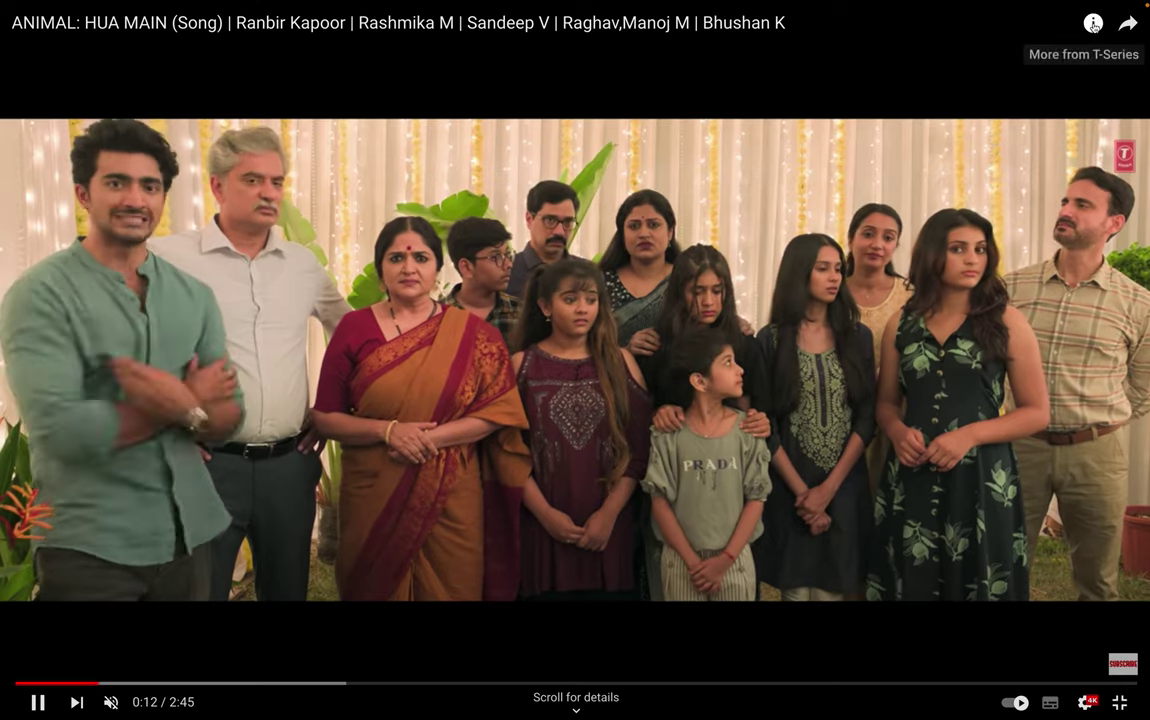
{"action": "scroll", "coordinate": [1095, 41], "scroll_direction": "down", "scroll_amount": 1}
{"action": "scroll", "coordinate": [1095, 41], "scroll_direction": "down", "scroll_amount": 10}
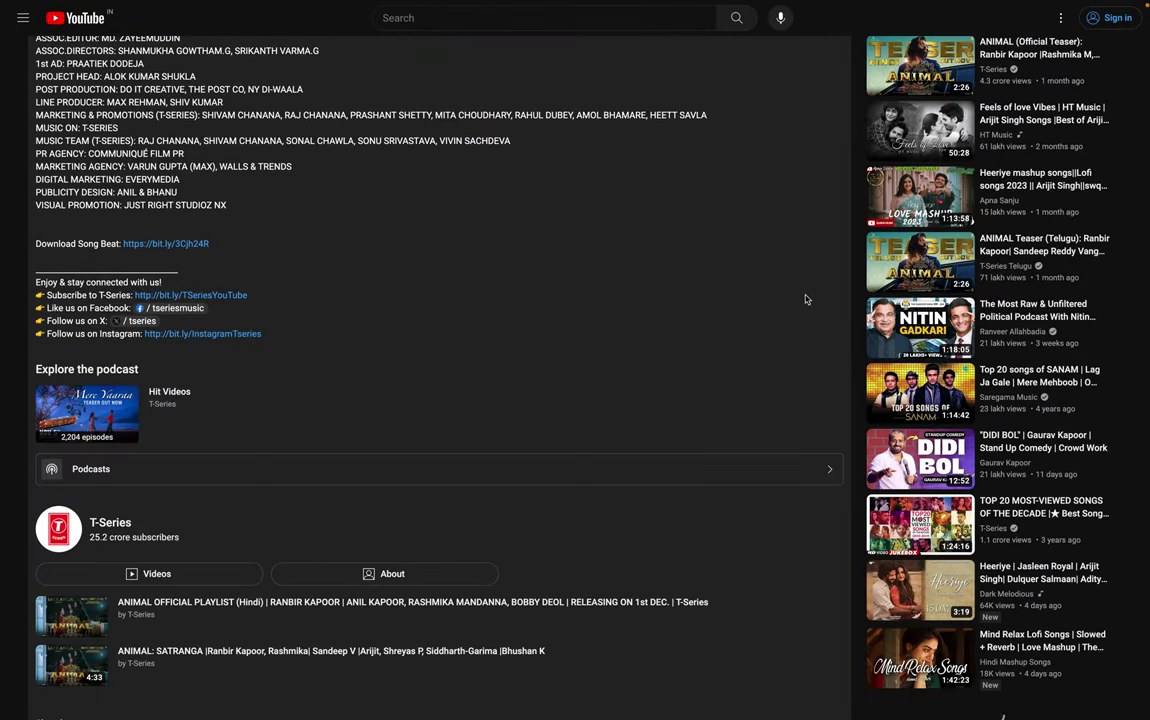
{"action": "scroll", "coordinate": [519, 410], "scroll_direction": "up", "scroll_amount": 10}
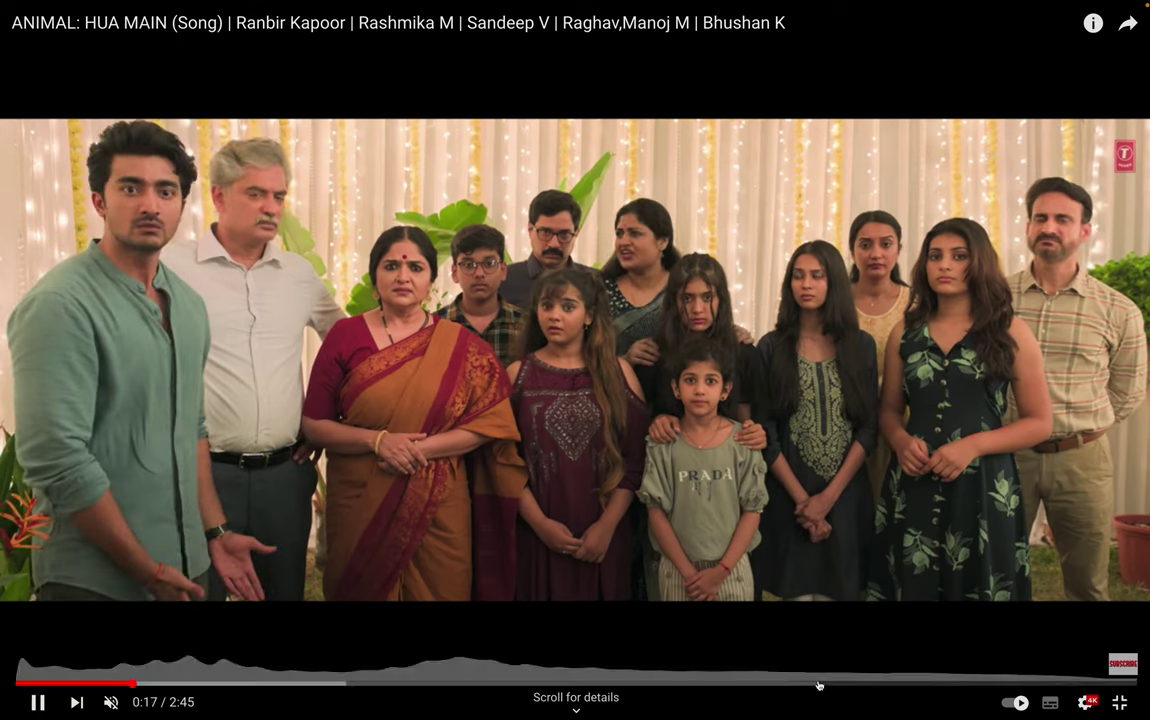
{"action": "left_click", "coordinate": [817, 684]}
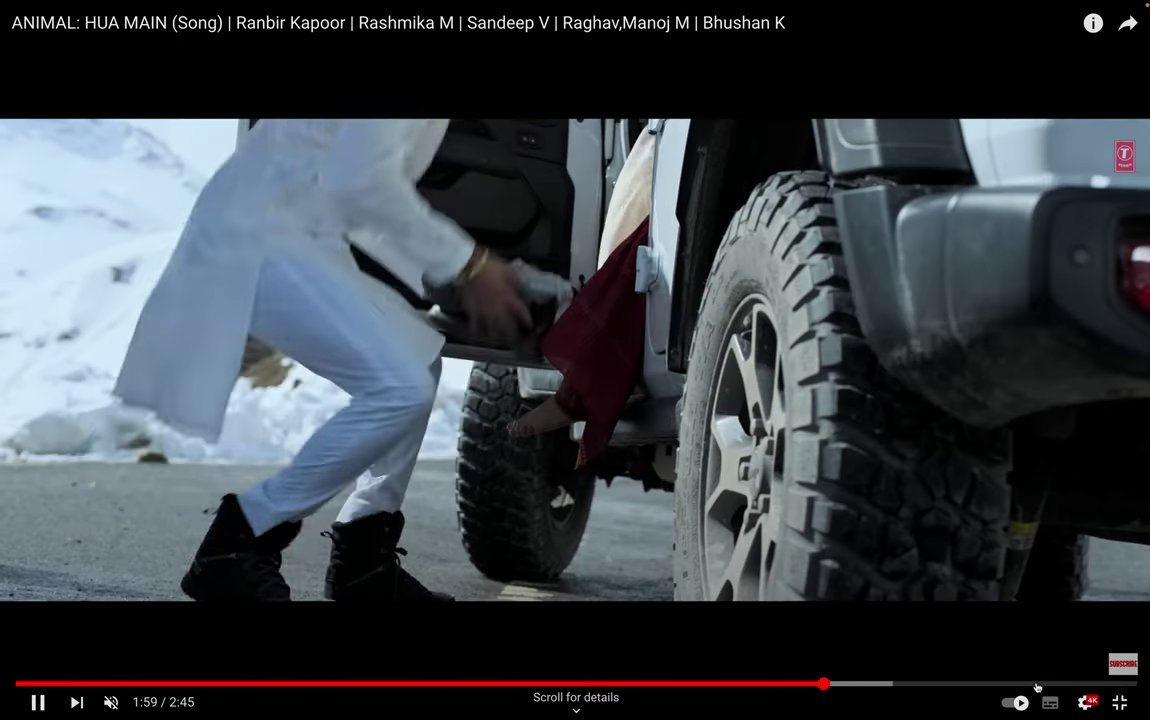
{"action": "left_click", "coordinate": [1040, 684]}
{"action": "left_click", "coordinate": [1069, 684]}
{"action": "left_click", "coordinate": [1088, 684]}
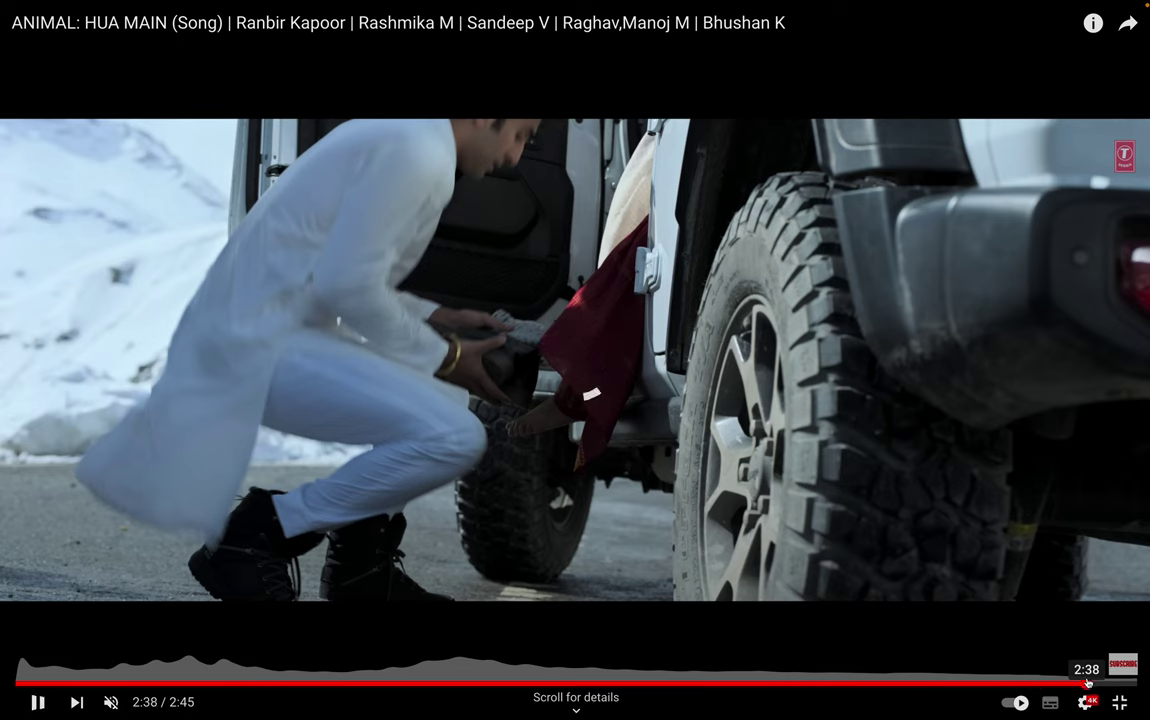
{"action": "left_click", "coordinate": [1114, 684]}
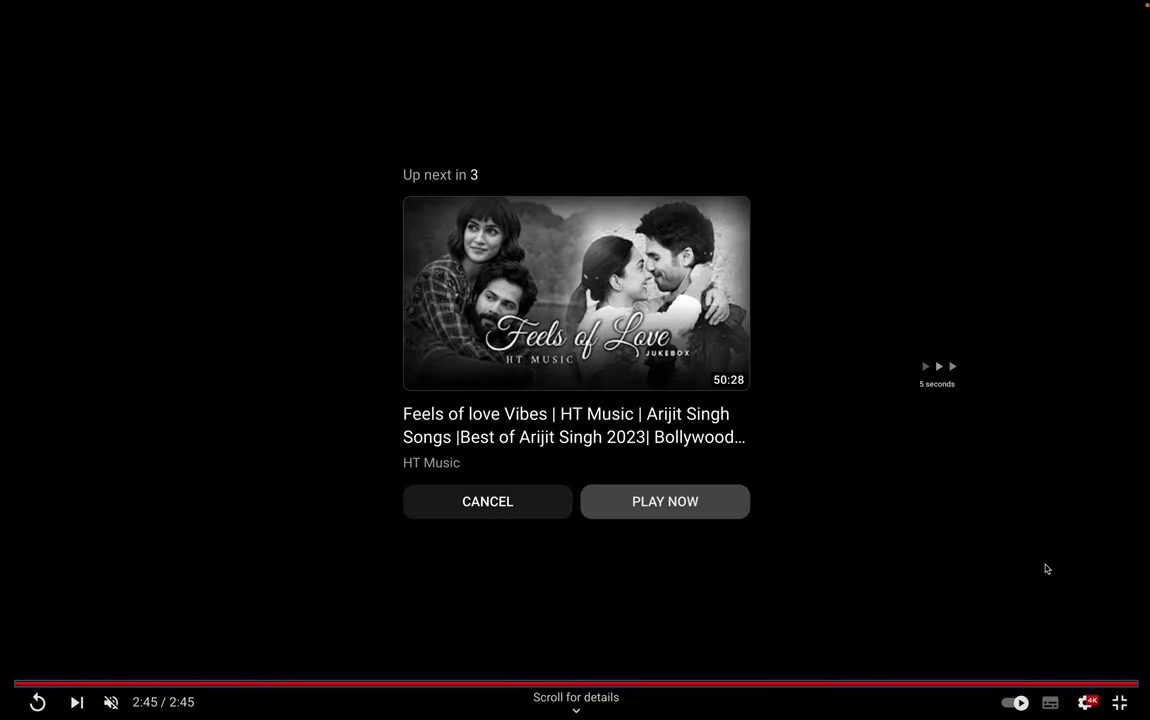
Exit full screen, close the song tab, skip the episode to 19:27, and return to Studio.
{"action": "key", "text": "Escape"}
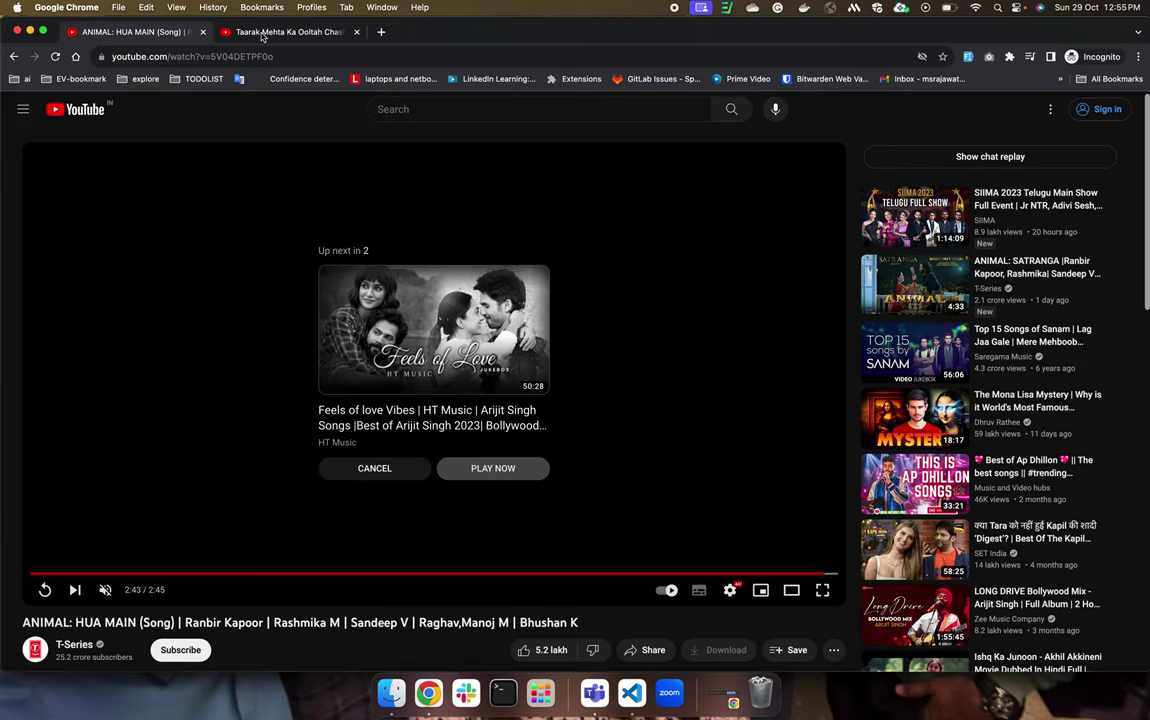
{"action": "key", "text": "super+w"}
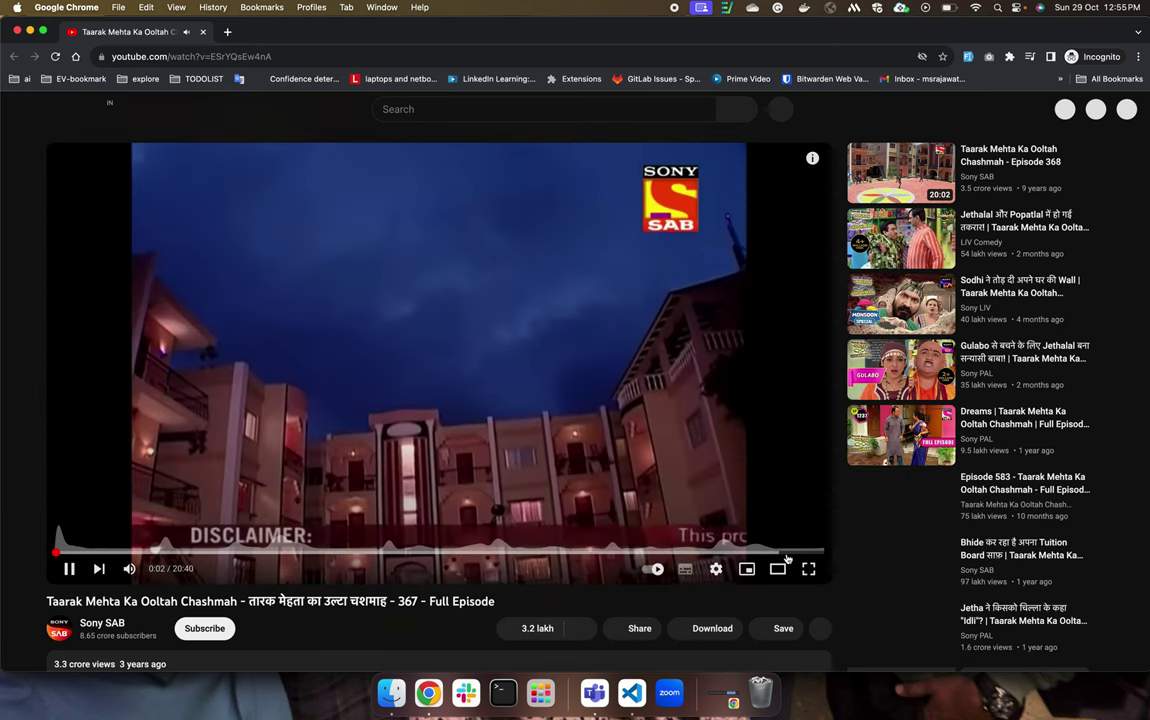
{"action": "left_click", "coordinate": [778, 552]}
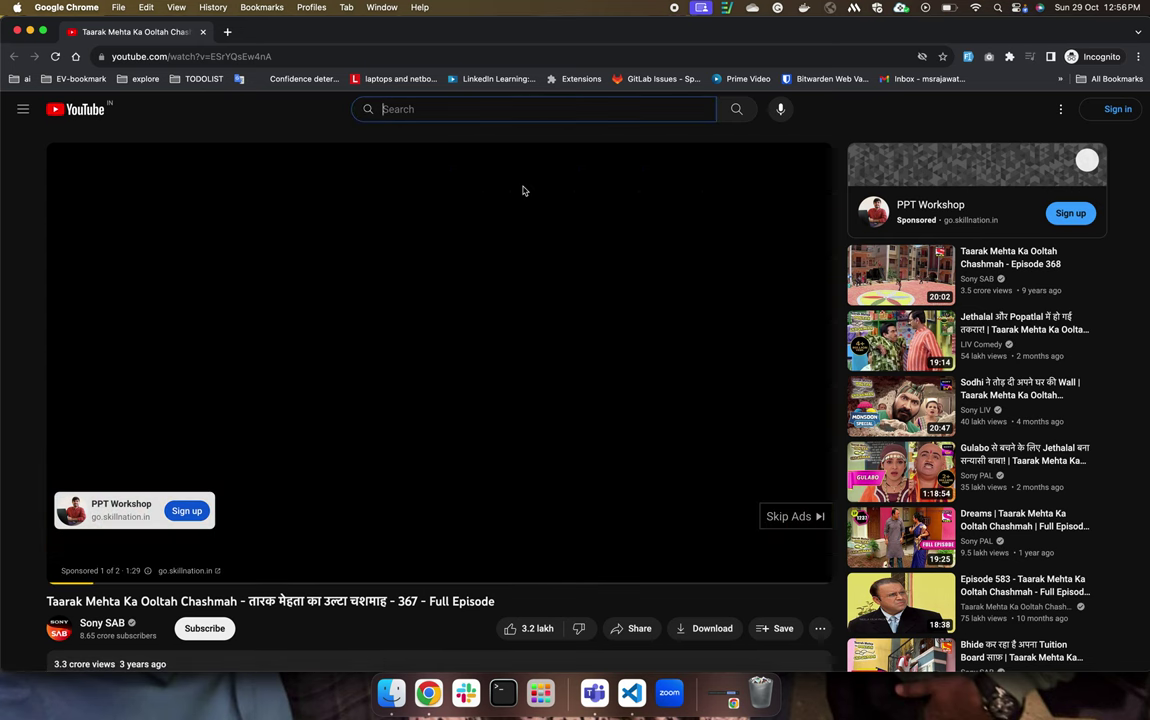
{"action": "key", "text": "super+grave"}
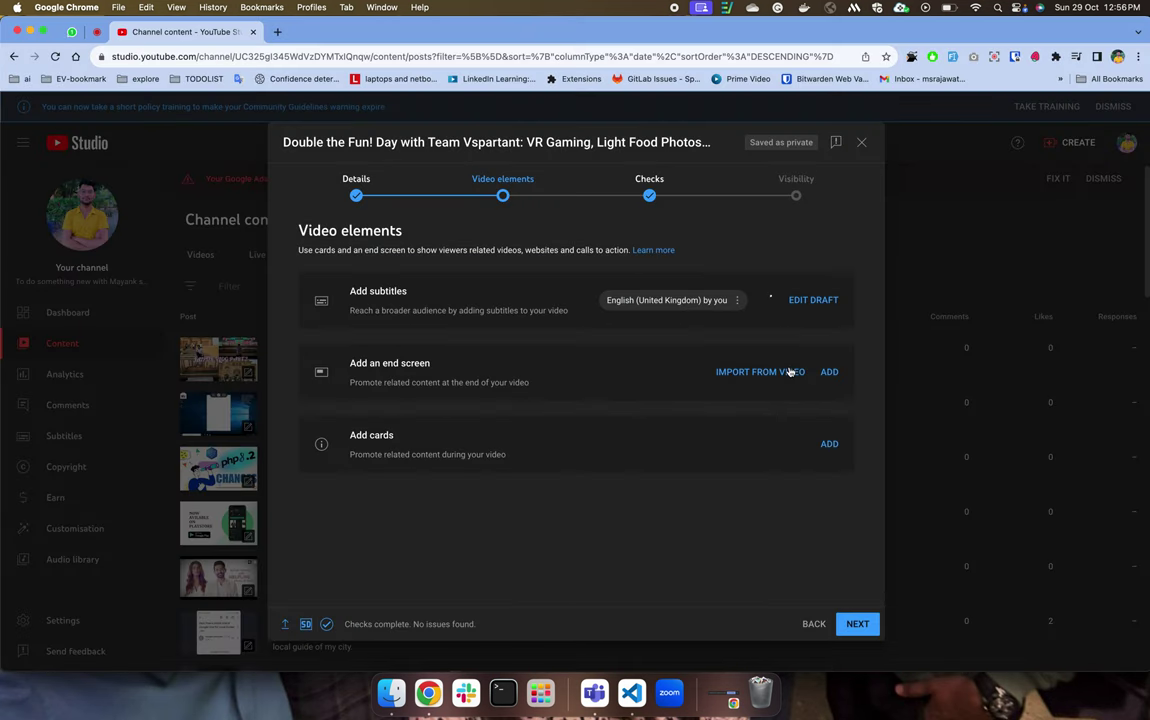
Open the end screen editor and preview frames at 20:38, 28:01 and 24:59.
{"action": "left_click", "coordinate": [829, 373]}
{"action": "left_click", "coordinate": [828, 374]}
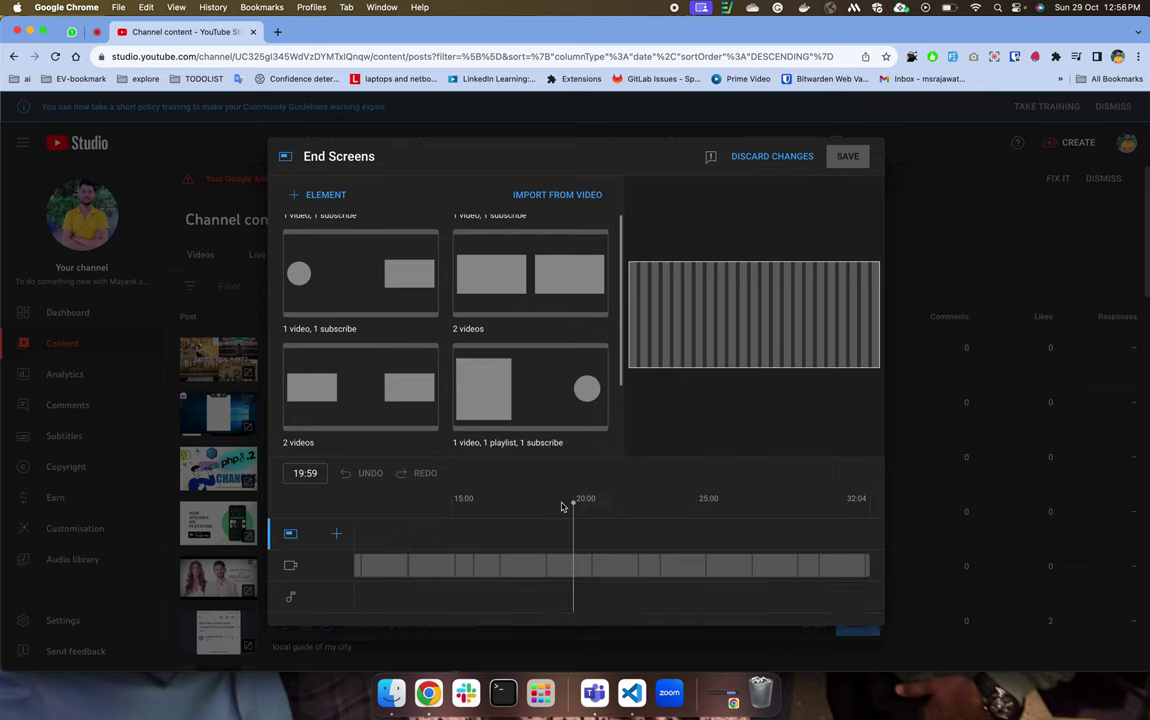
{"action": "left_click", "coordinate": [591, 530]}
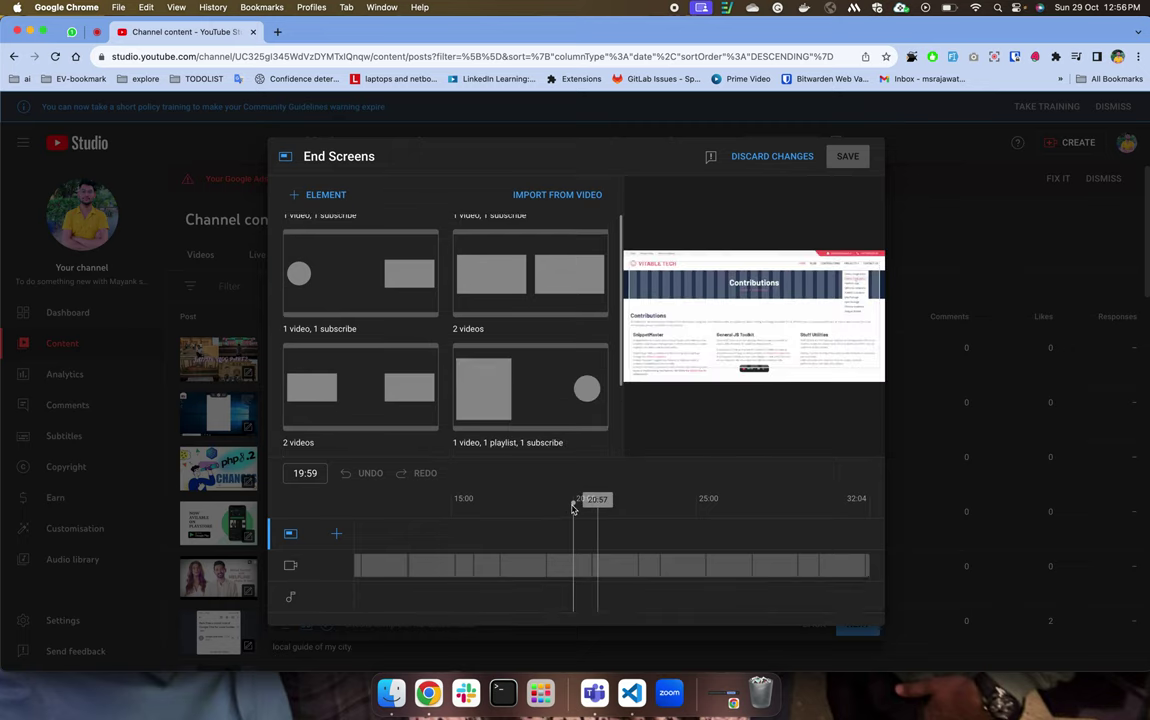
{"action": "left_click", "coordinate": [708, 521]}
{"action": "left_click", "coordinate": [768, 526]}
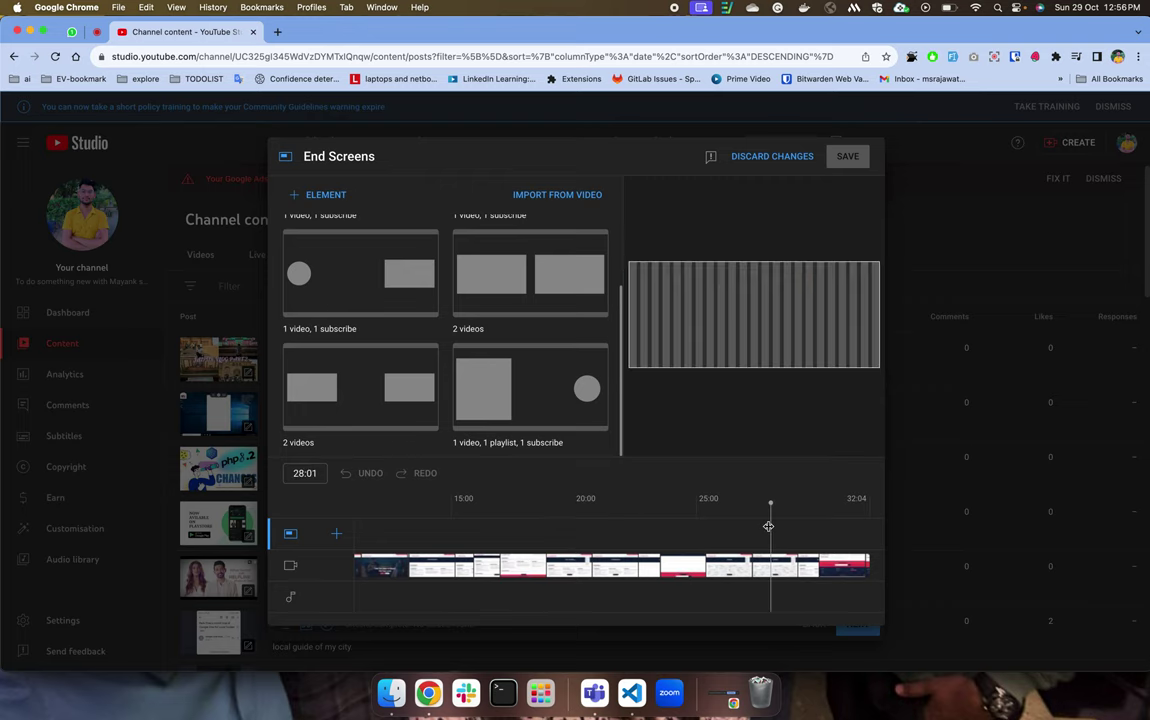
{"action": "left_click", "coordinate": [697, 512]}
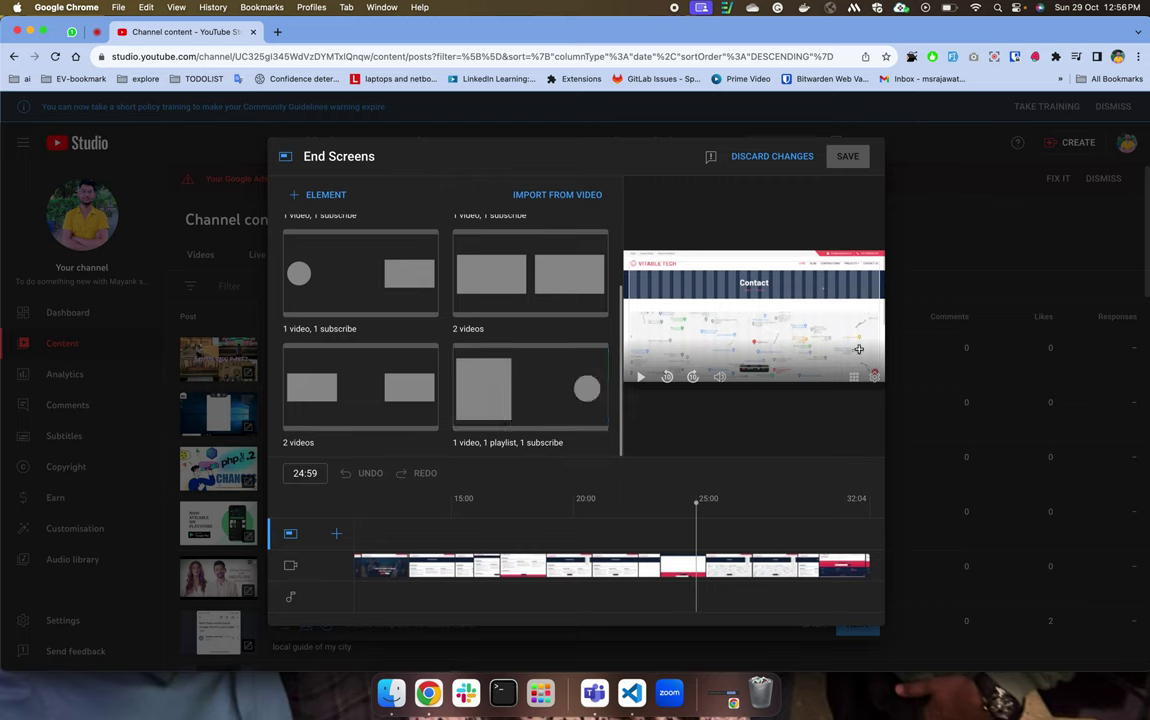
{"action": "scroll", "coordinate": [385, 313], "scroll_direction": "up", "scroll_amount": 2}
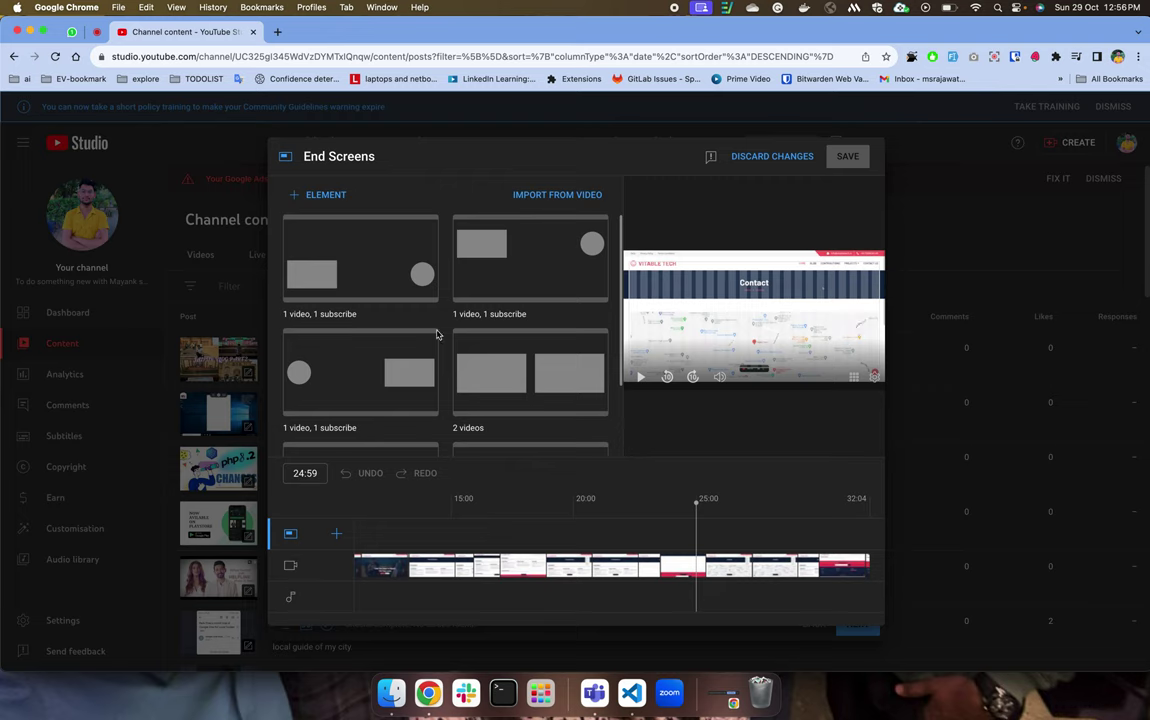
{"action": "scroll", "coordinate": [440, 413], "scroll_direction": "down", "scroll_amount": 2}
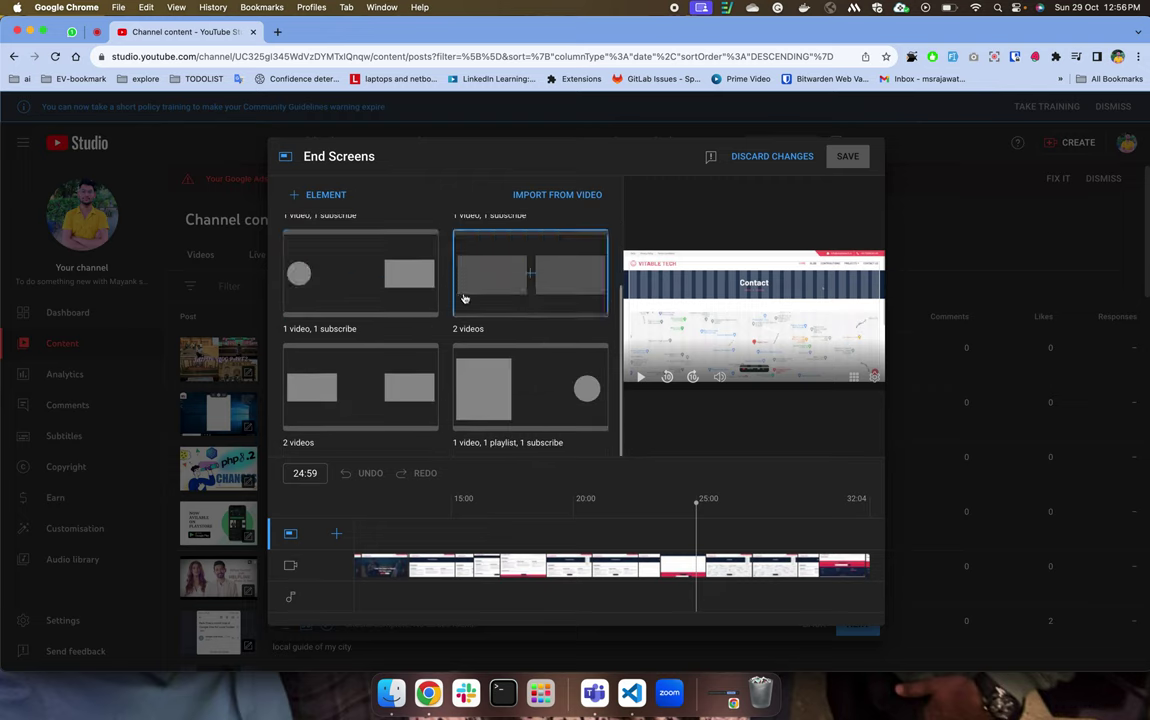
Apply the '1 video, 1 playlist, 1 subscribe' template and reposition the subscribe and video elements.
{"action": "left_click", "coordinate": [529, 394]}
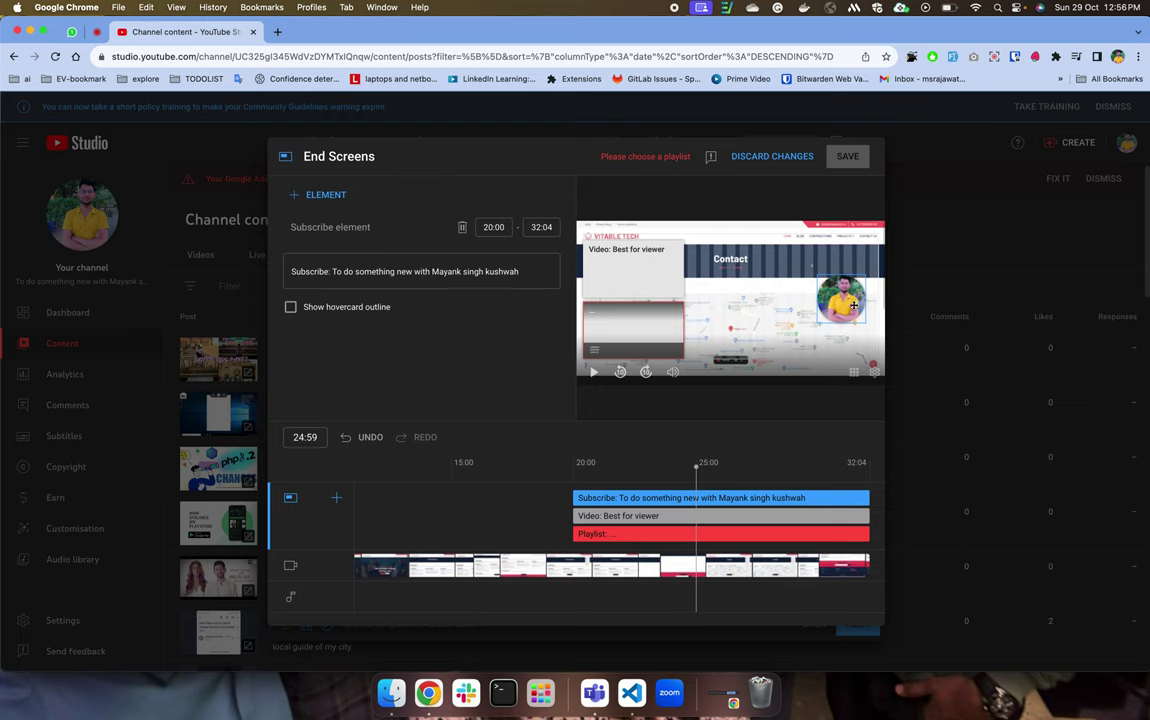
{"action": "left_click_drag", "start_coordinate": [853, 305], "coordinate": [820, 343]}
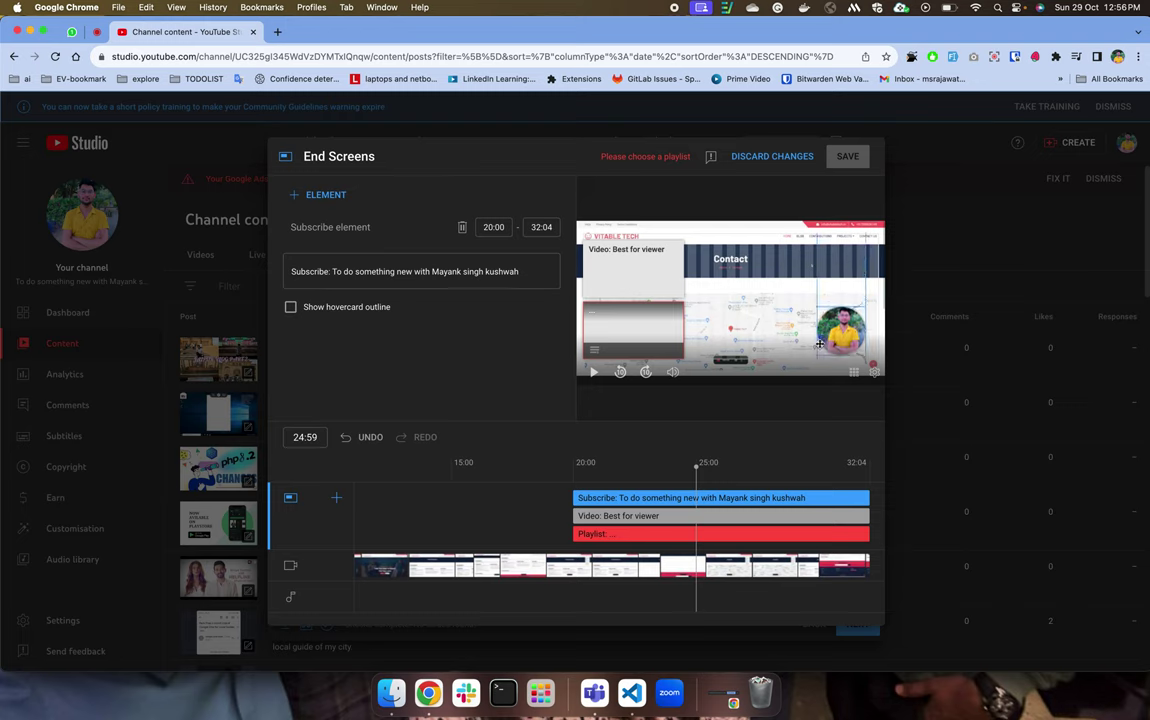
{"action": "left_click_drag", "start_coordinate": [606, 246], "coordinate": [645, 332]}
{"action": "left_click", "coordinate": [641, 340]}
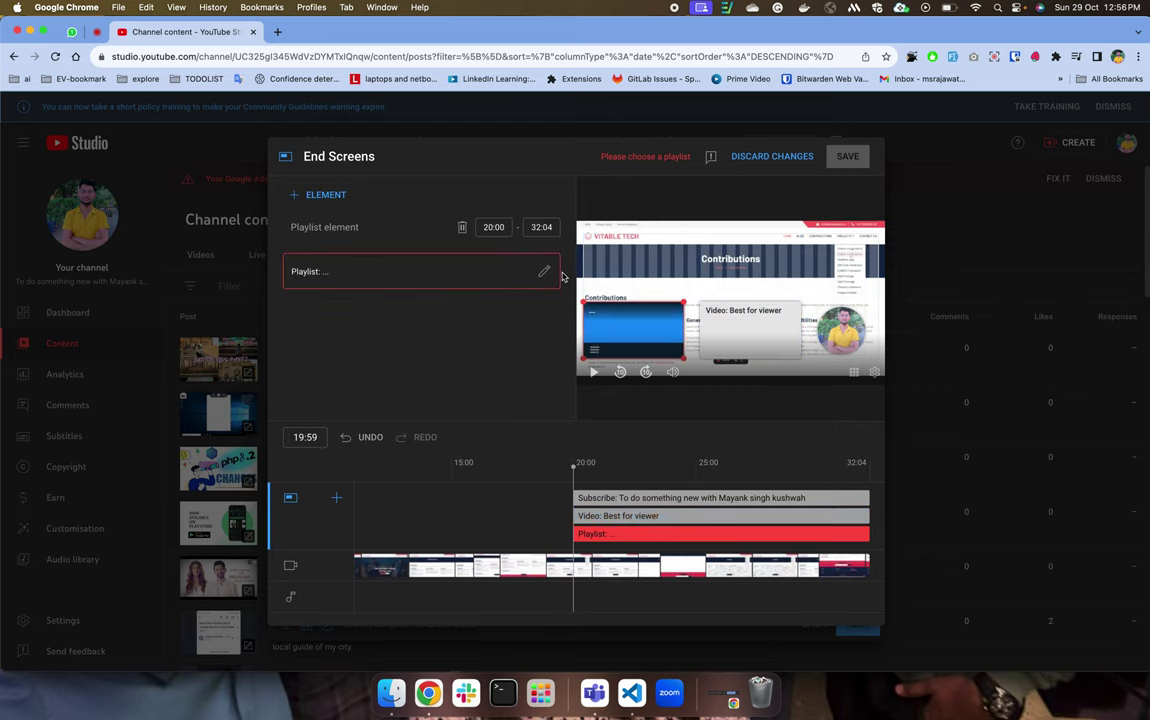
Link the channel's 30-video playlist to the end screen's playlist element.
{"action": "left_click", "coordinate": [395, 268]}
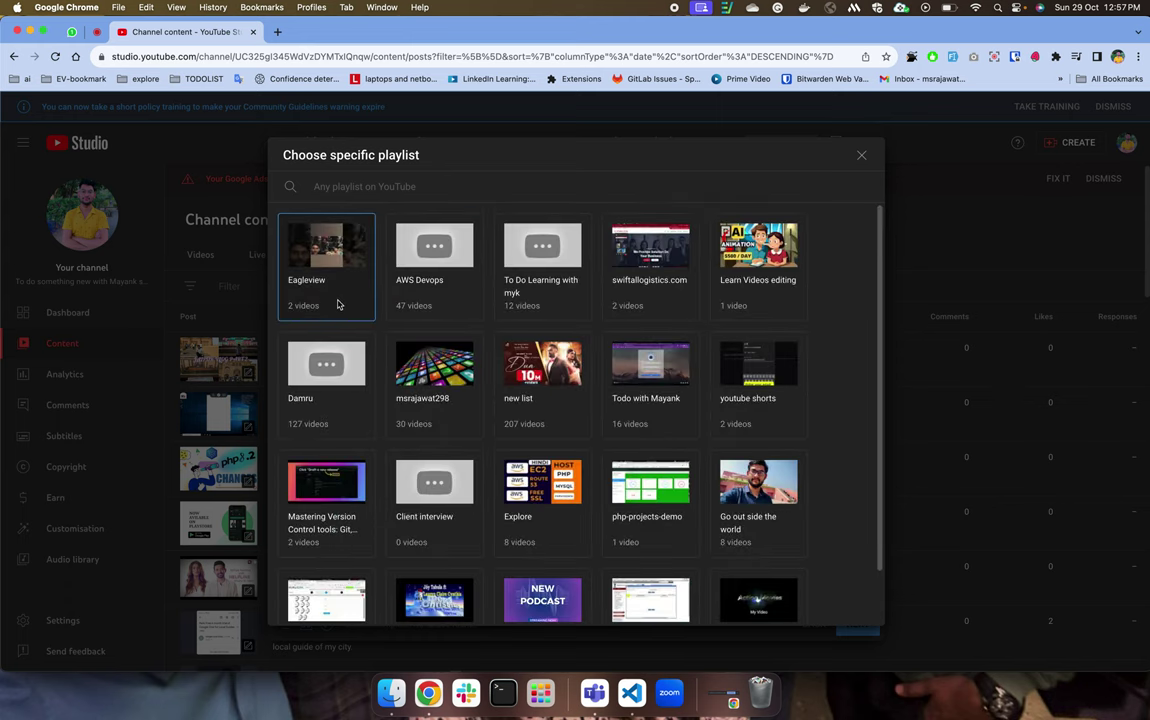
{"action": "left_click", "coordinate": [431, 392]}
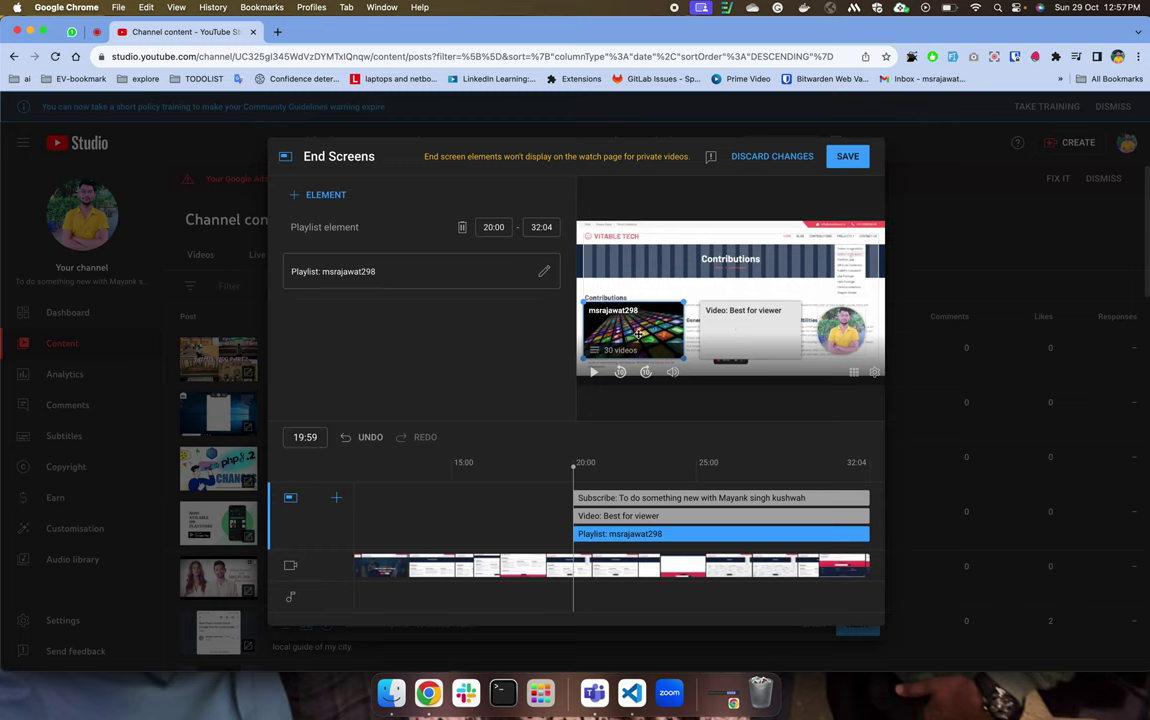
{"action": "left_click", "coordinate": [740, 336]}
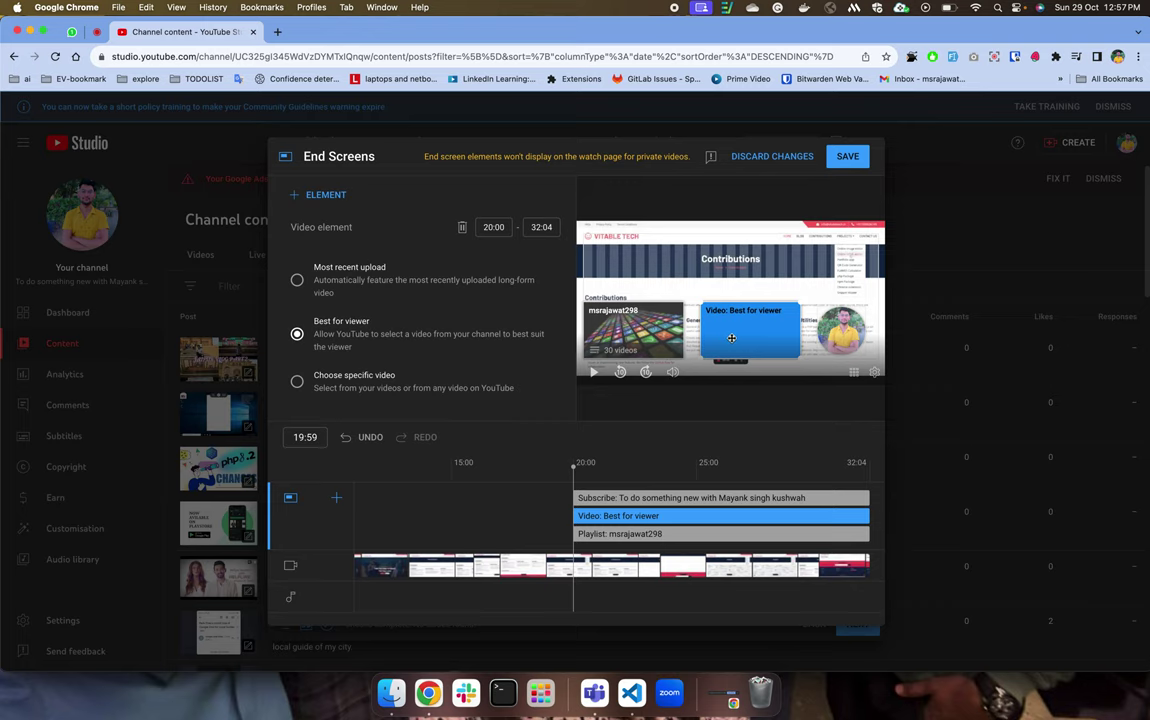
Make the video element show the most recent upload, starting at 22:46.
{"action": "left_click", "coordinate": [297, 383]}
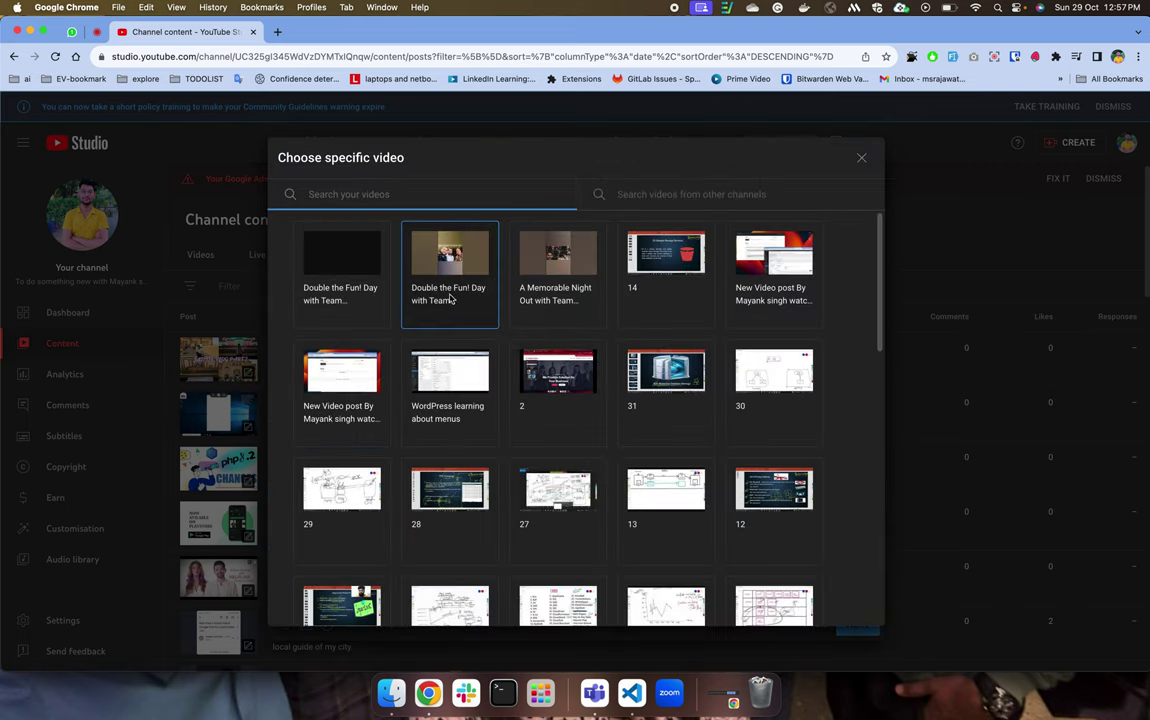
{"action": "left_click", "coordinate": [452, 283]}
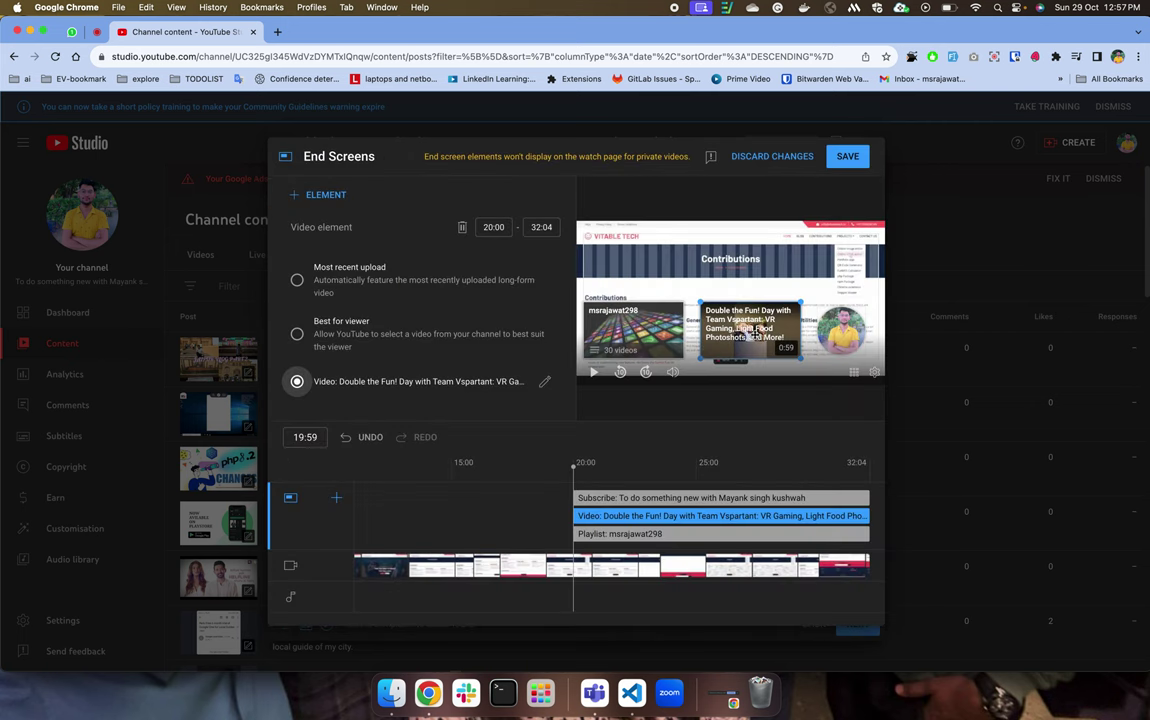
{"action": "left_click", "coordinate": [296, 280]}
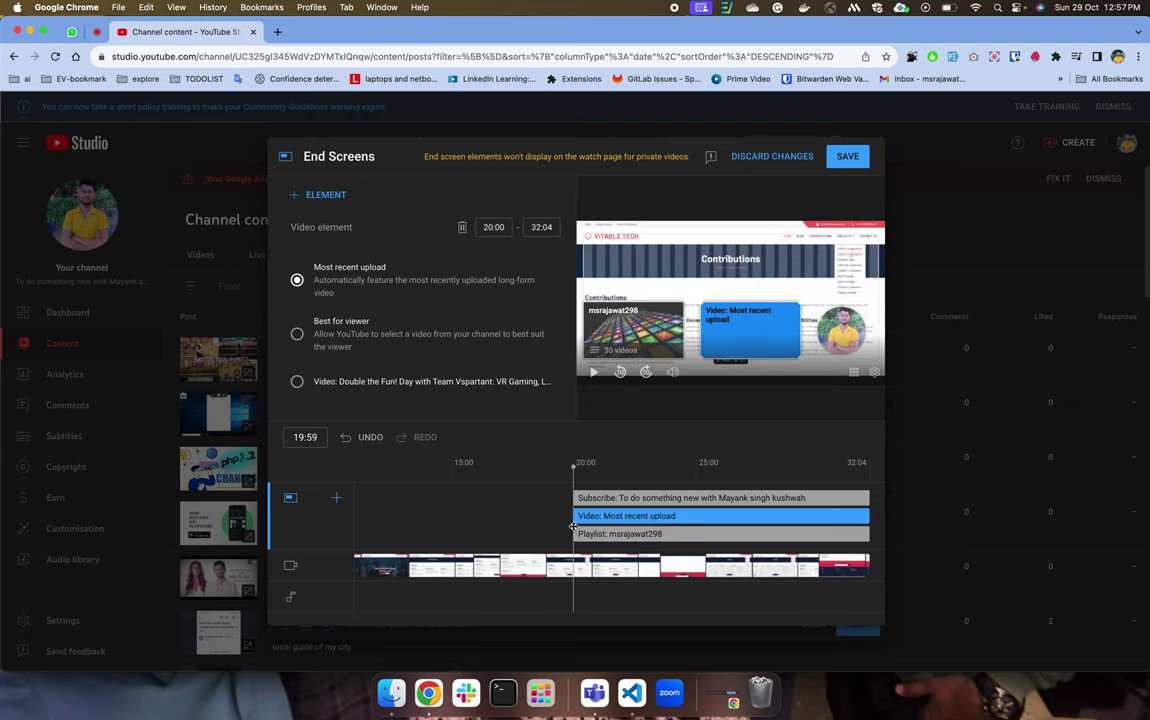
{"action": "left_click_drag", "start_coordinate": [590, 517], "coordinate": [641, 516]}
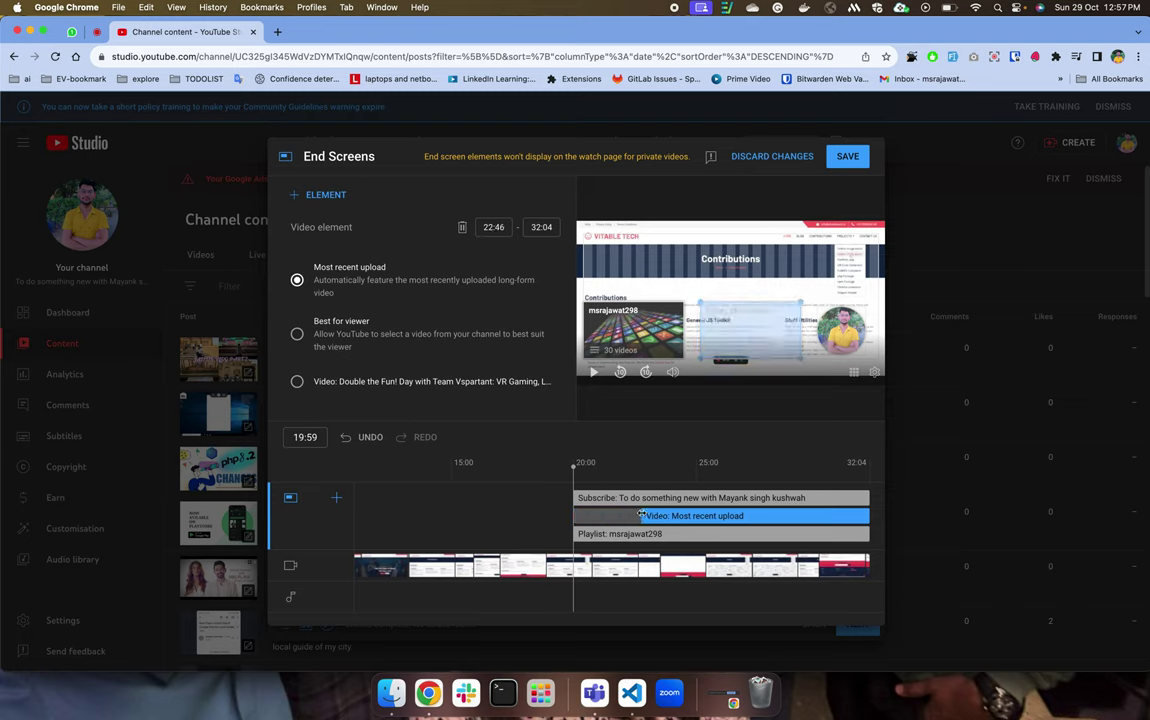
{"action": "left_click", "coordinate": [578, 534]}
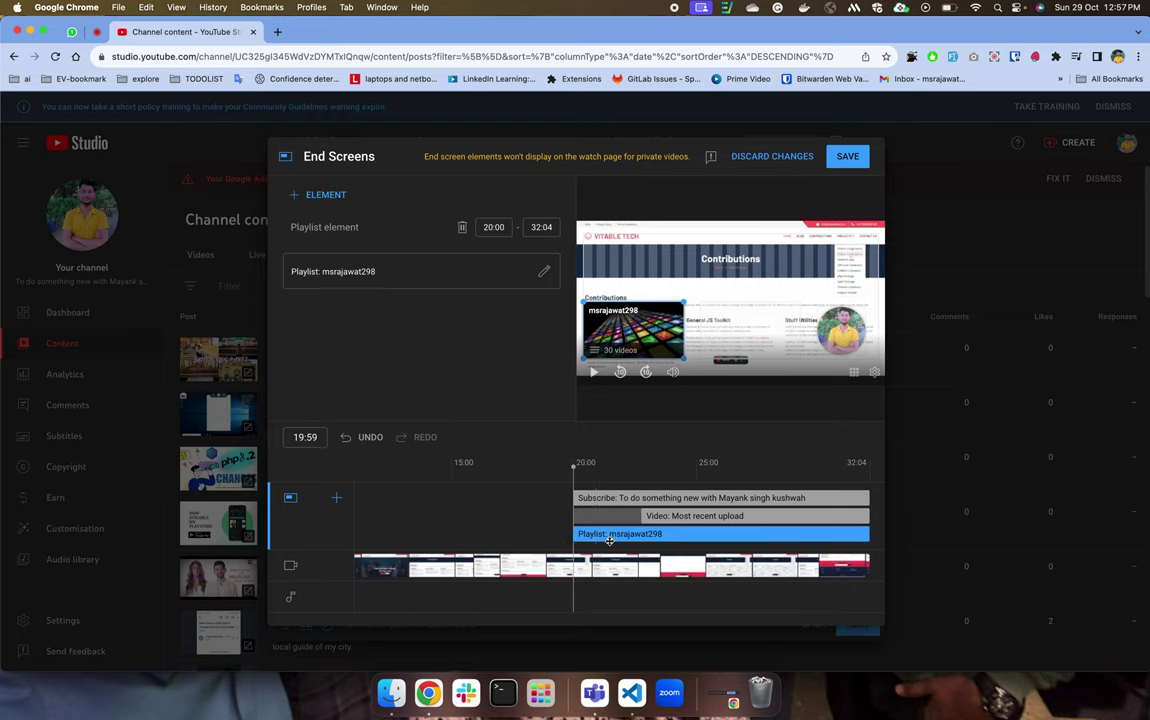
{"action": "left_click", "coordinate": [585, 500]}
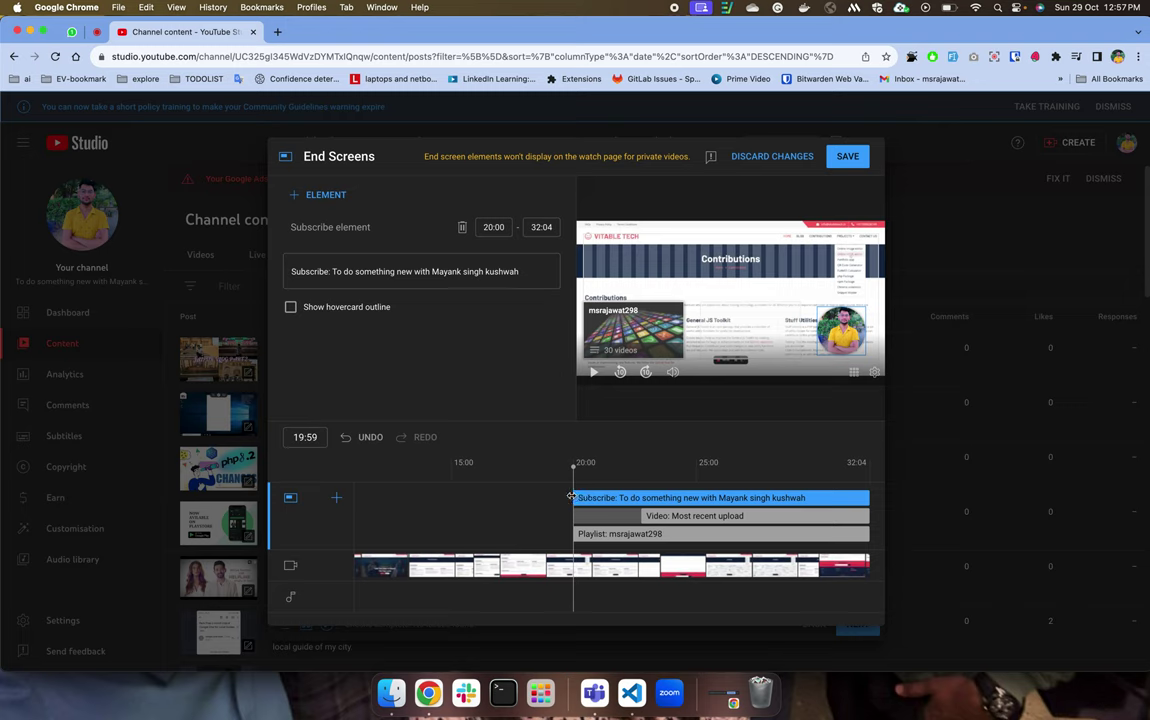
Start the subscribe element at 21:29, save the end screen, and add a Best for viewer video element.
{"action": "left_click_drag", "start_coordinate": [571, 497], "coordinate": [610, 497]}
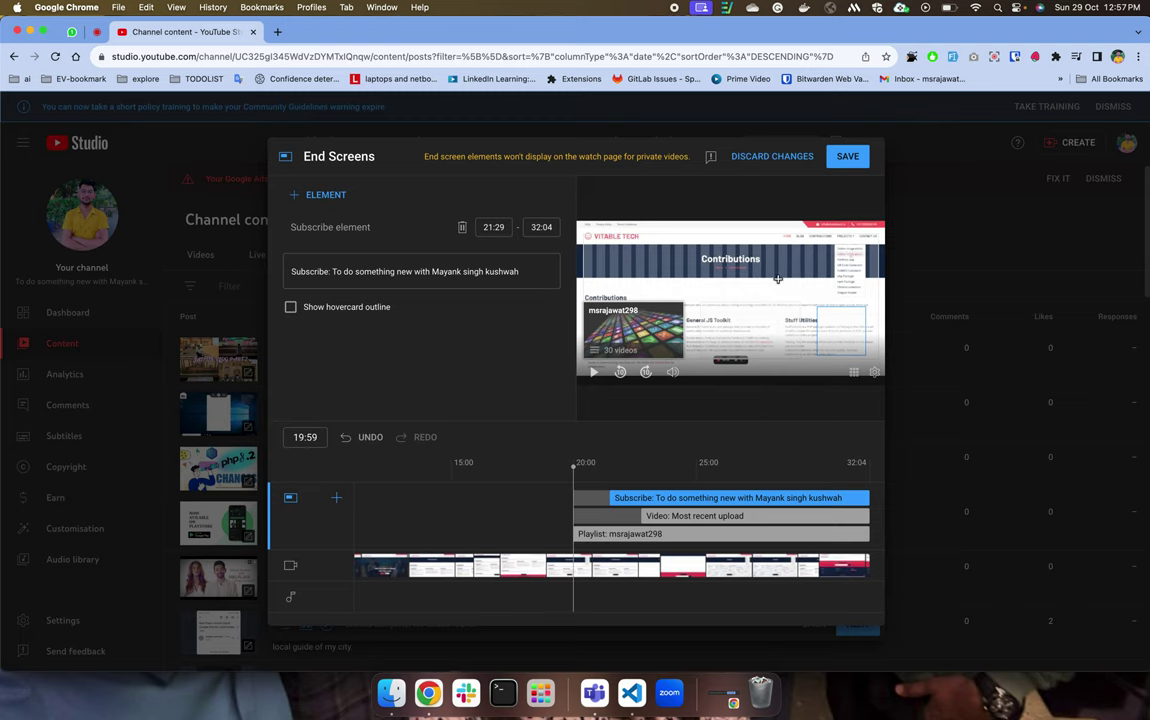
{"action": "left_click", "coordinate": [593, 372]}
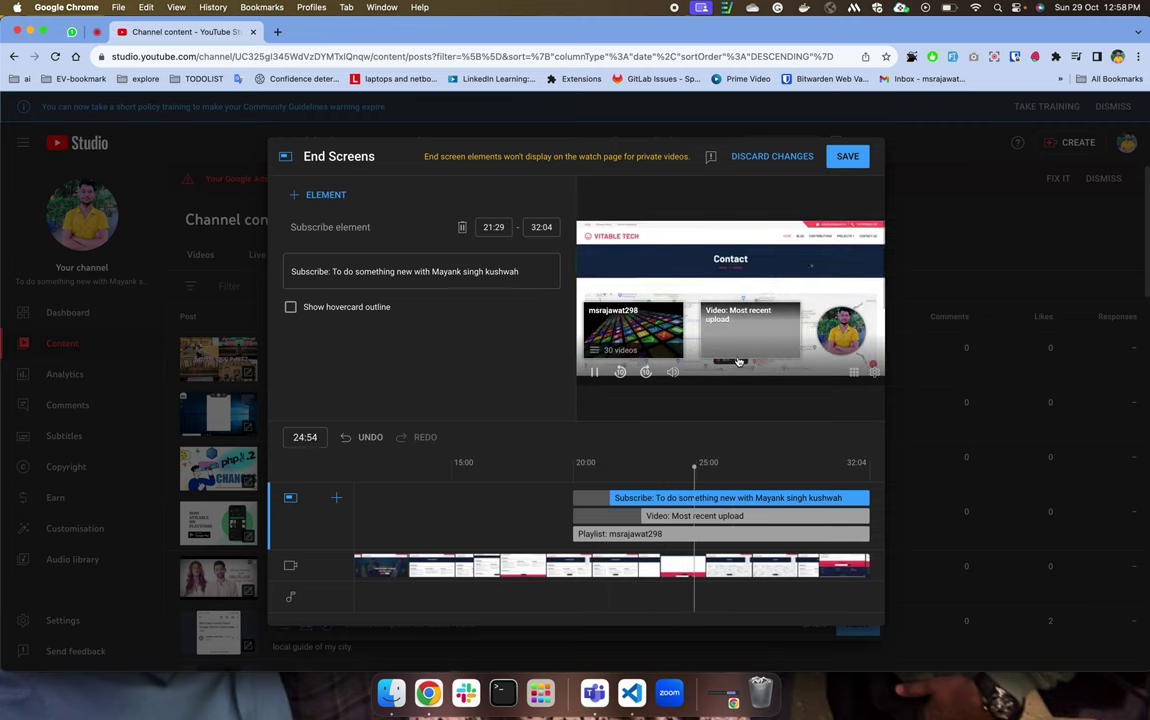
{"action": "left_click", "coordinate": [593, 372]}
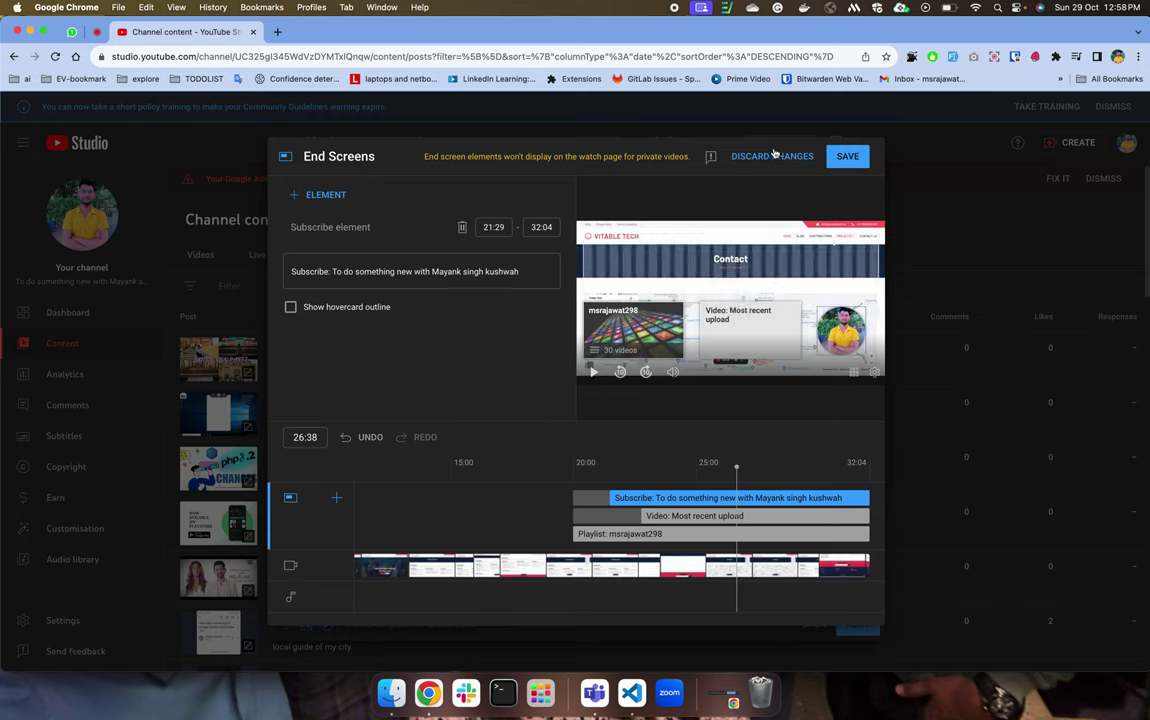
{"action": "left_click", "coordinate": [852, 155]}
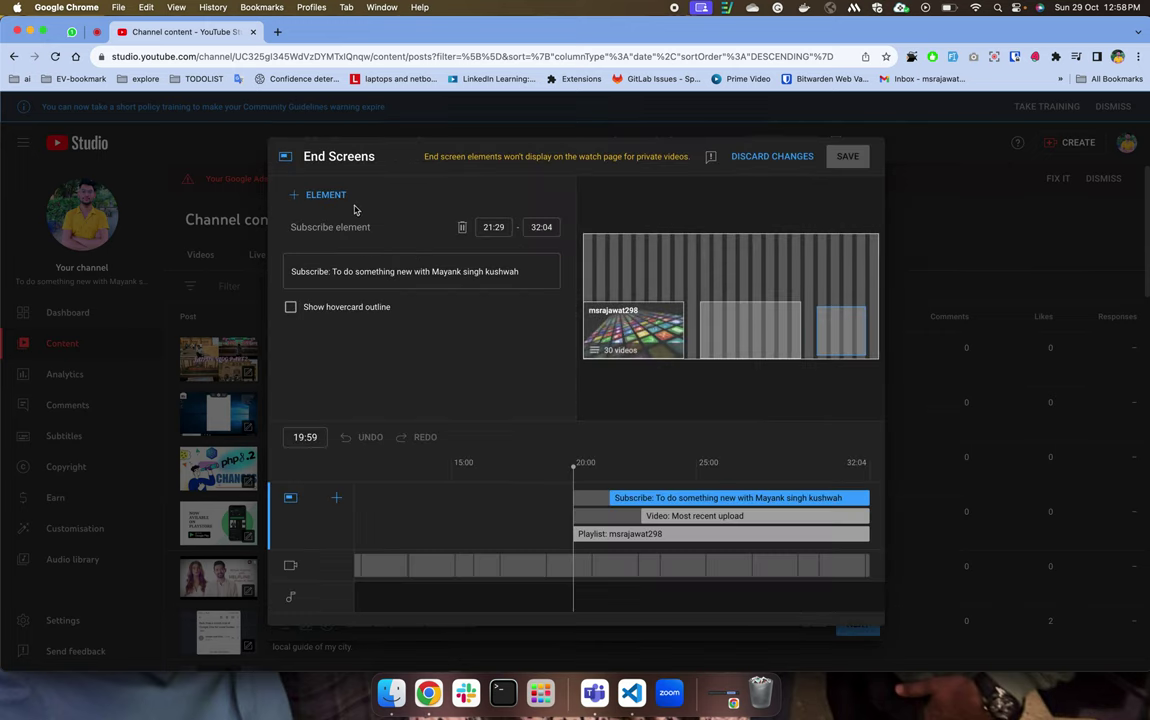
{"action": "left_click", "coordinate": [333, 196]}
{"action": "left_click", "coordinate": [350, 218]}
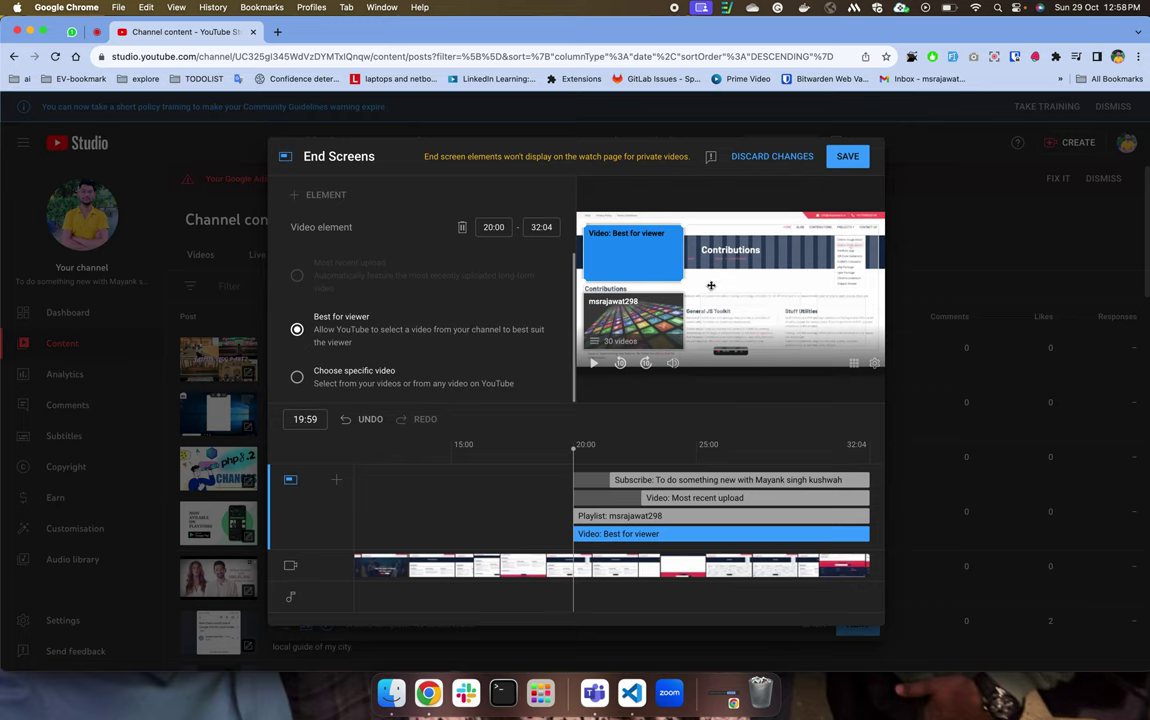
Discard the extra end screen element and open the Cards editor.
{"action": "left_click", "coordinate": [776, 158]}
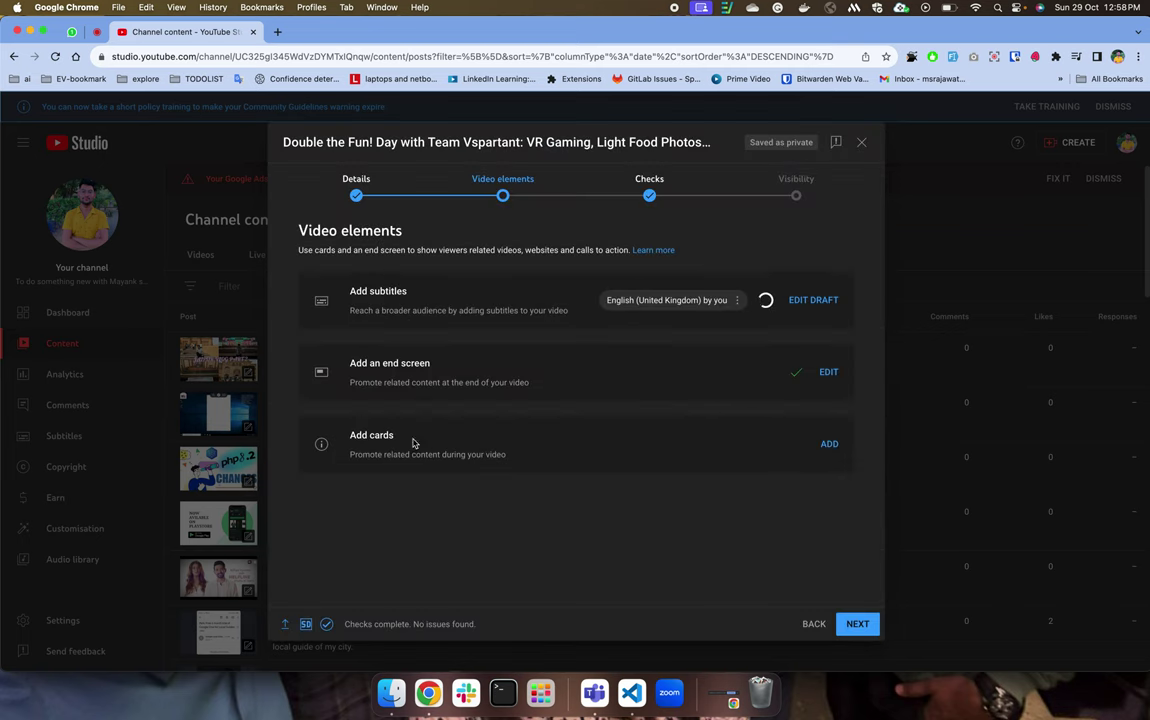
{"action": "left_click_drag", "start_coordinate": [351, 455], "coordinate": [511, 461]}
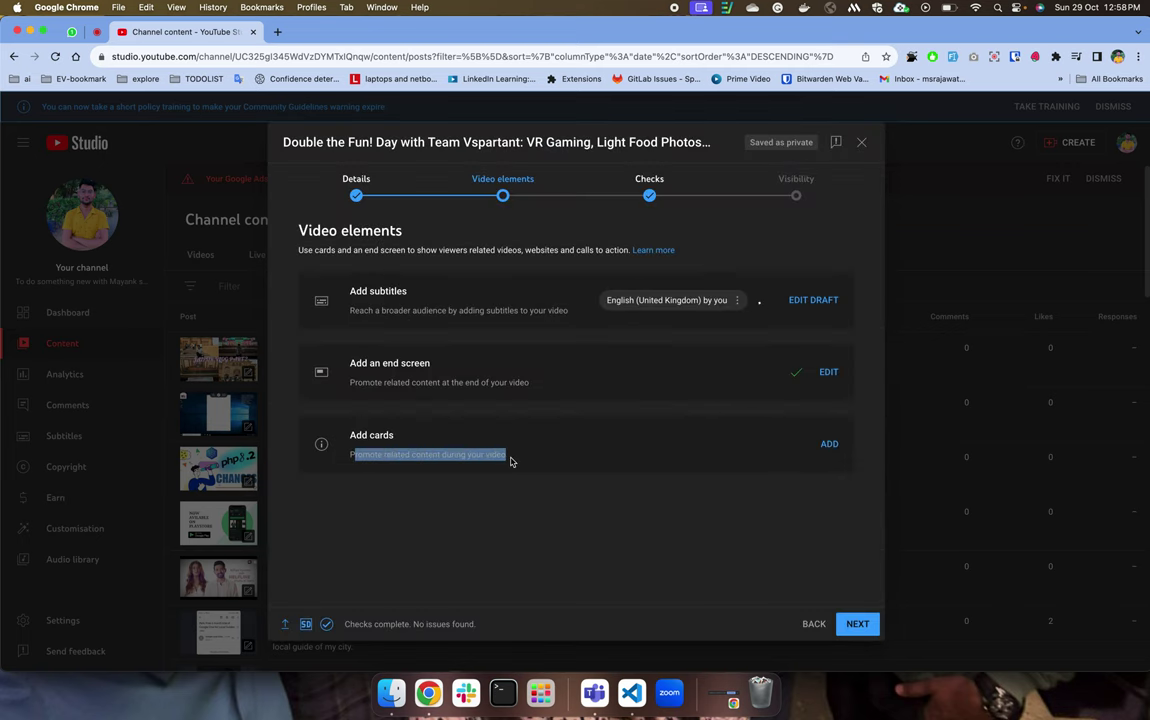
{"action": "left_click", "coordinate": [389, 498]}
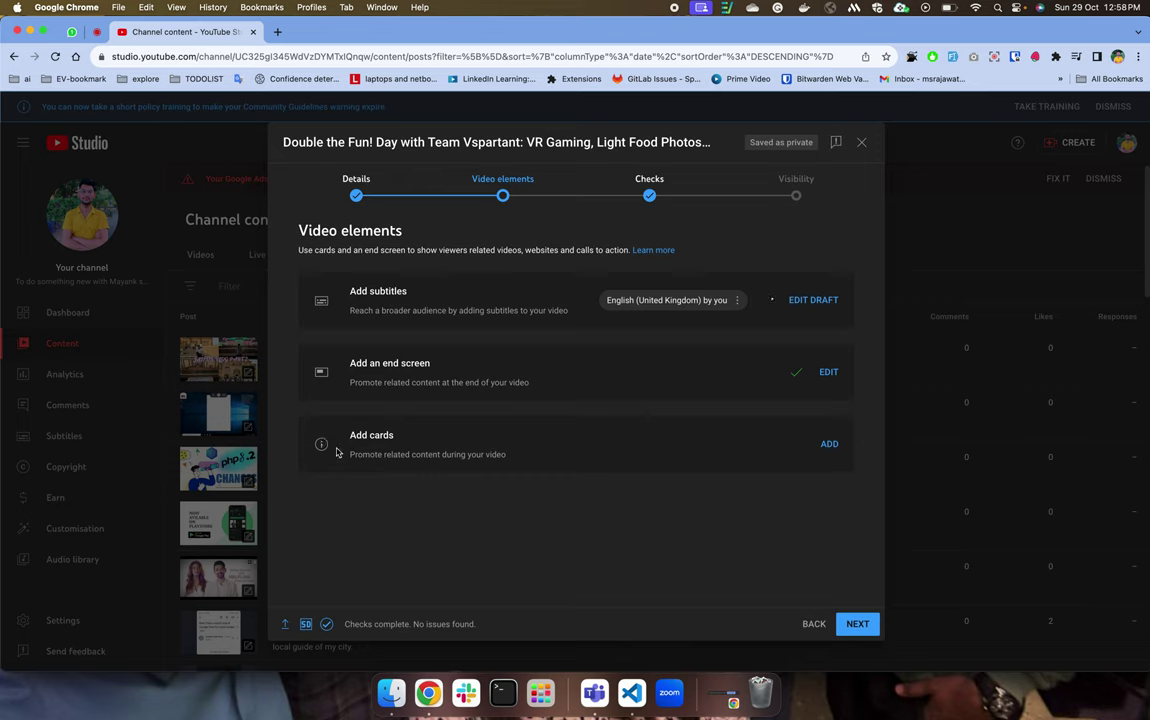
{"action": "left_click", "coordinate": [829, 443]}
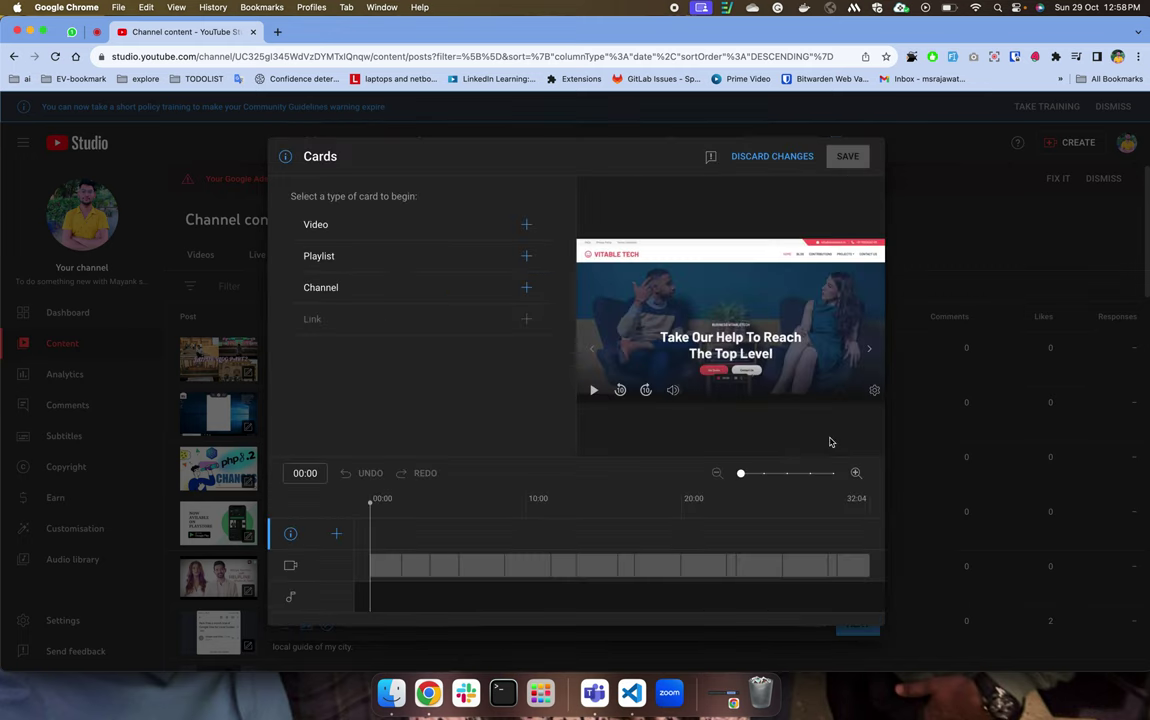
Add a video card linking the Double the Fun! video and move the playhead to 05:01.
{"action": "left_click", "coordinate": [527, 226]}
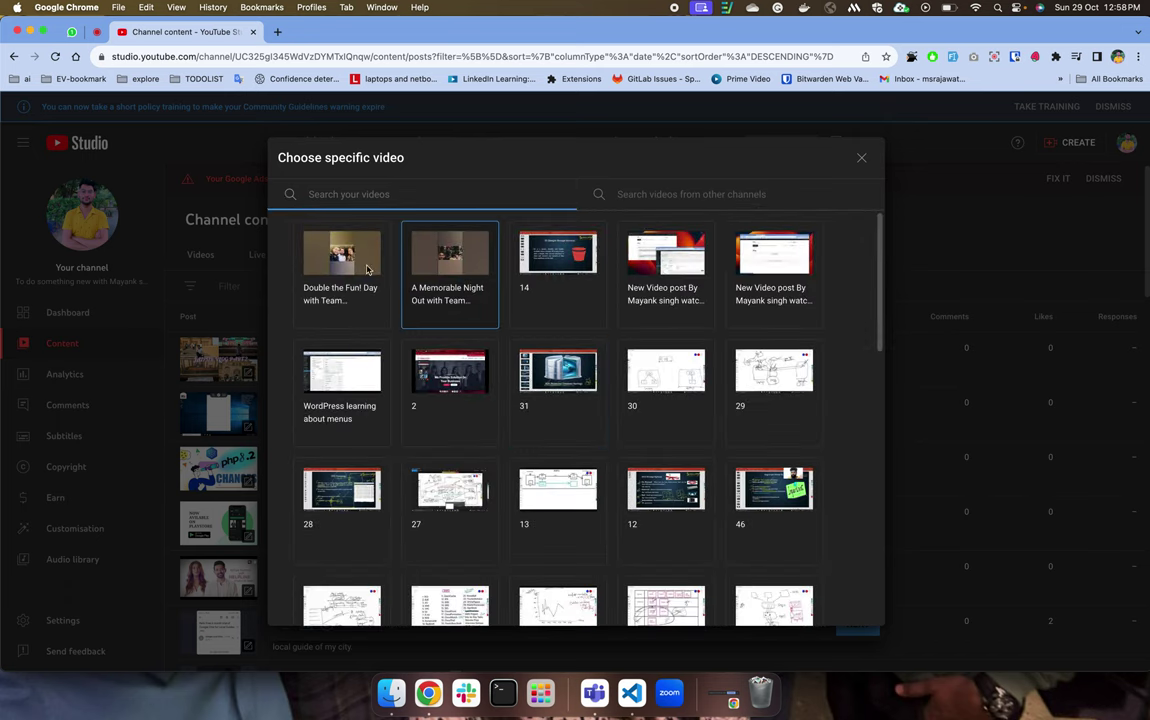
{"action": "left_click", "coordinate": [362, 268]}
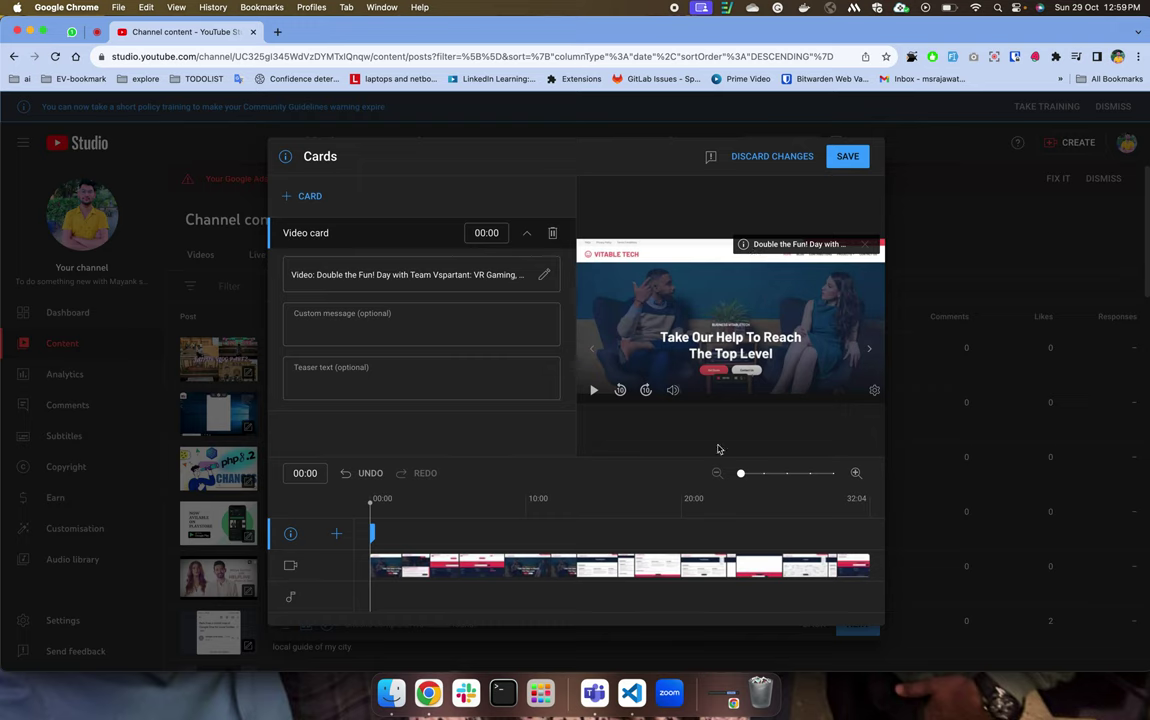
{"action": "left_click_drag", "start_coordinate": [371, 507], "coordinate": [446, 507]}
Add an OURKARIGAR channel card with message 'sdfasdf' and teaser 'sdfads', then save.
{"action": "left_click", "coordinate": [297, 195]}
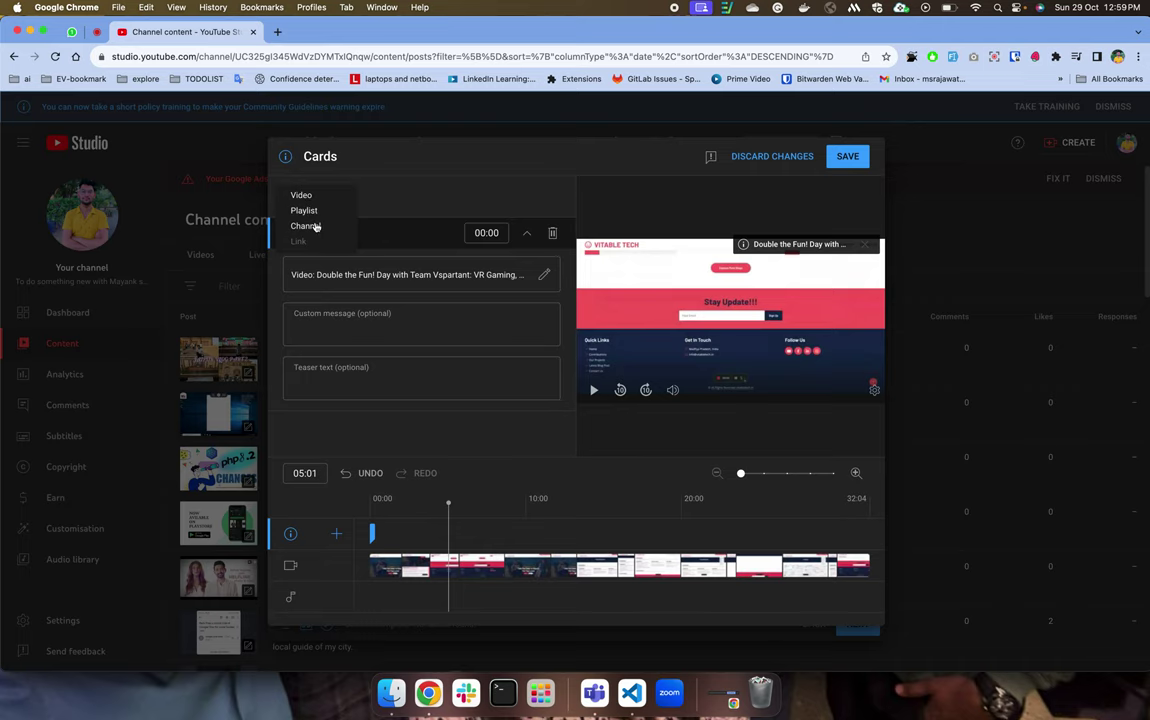
{"action": "left_click", "coordinate": [305, 226]}
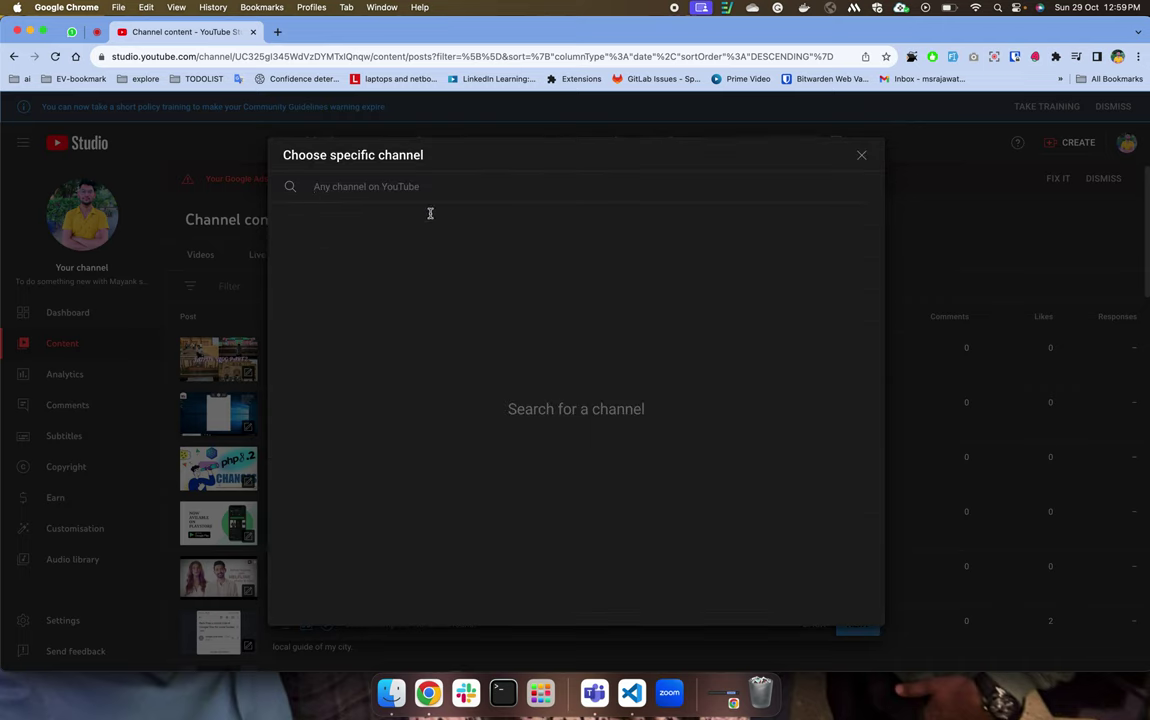
{"action": "type", "text": "vitra"}
{"action": "key", "text": "BackSpace"}
{"action": "key", "text": "BackSpace"}
{"action": "key", "text": "BackSpace"}
{"action": "key", "text": "BackSpace"}
{"action": "key", "text": "BackSpace"}
{"action": "type", "text": "our"}
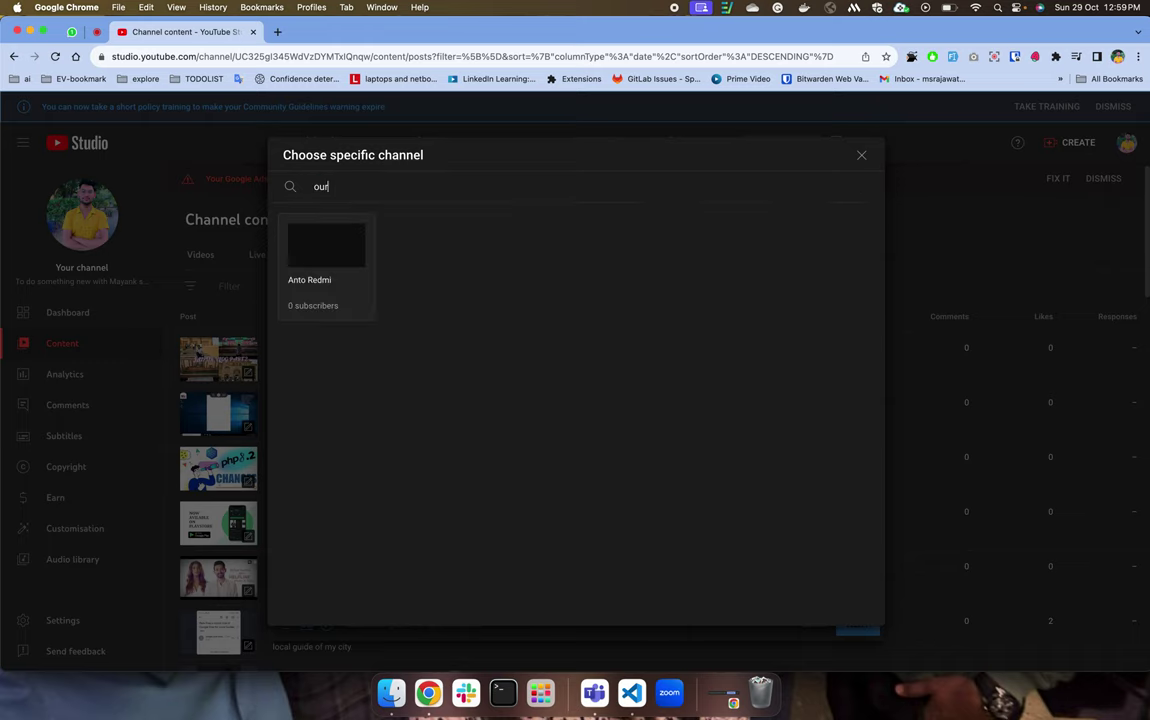
{"action": "type", "text": "karigar"}
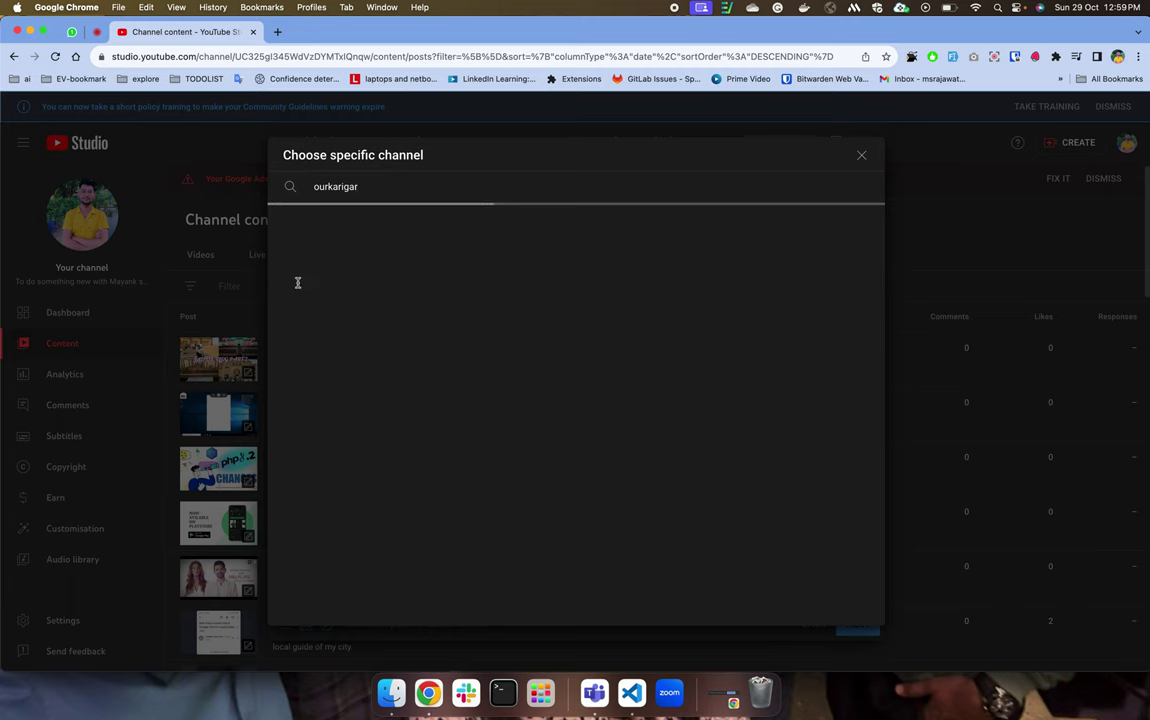
{"action": "left_click", "coordinate": [326, 272]}
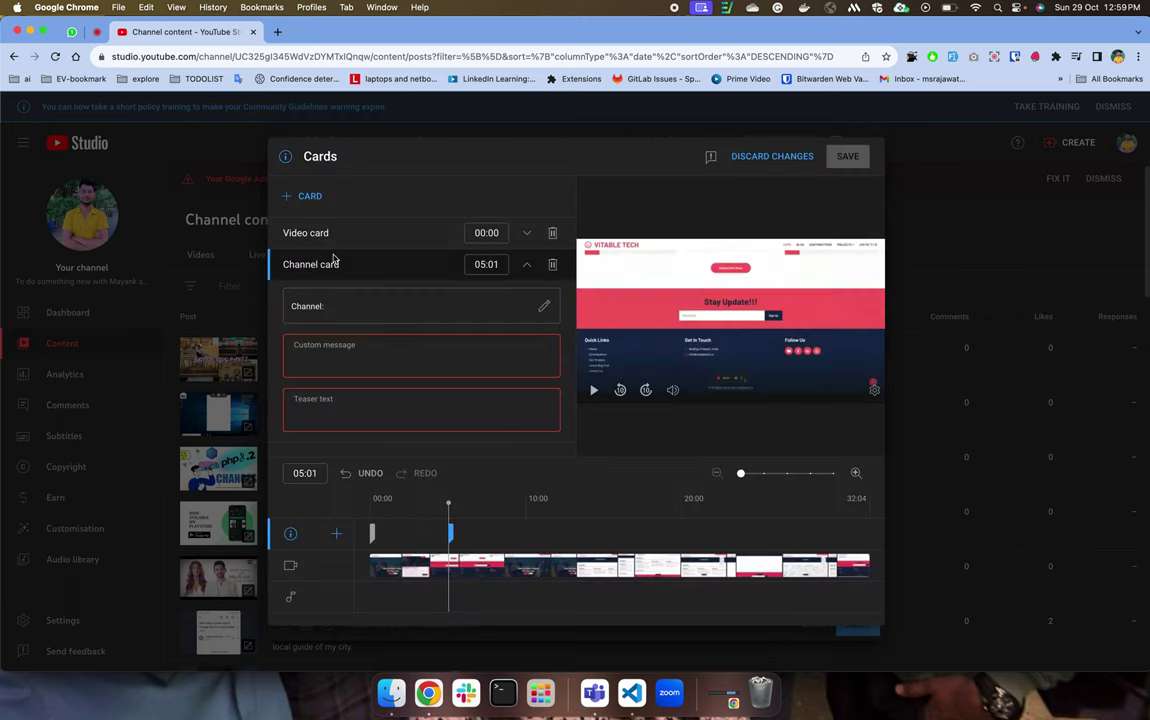
{"action": "left_click", "coordinate": [411, 357]}
{"action": "type", "text": "sdfasdf"}
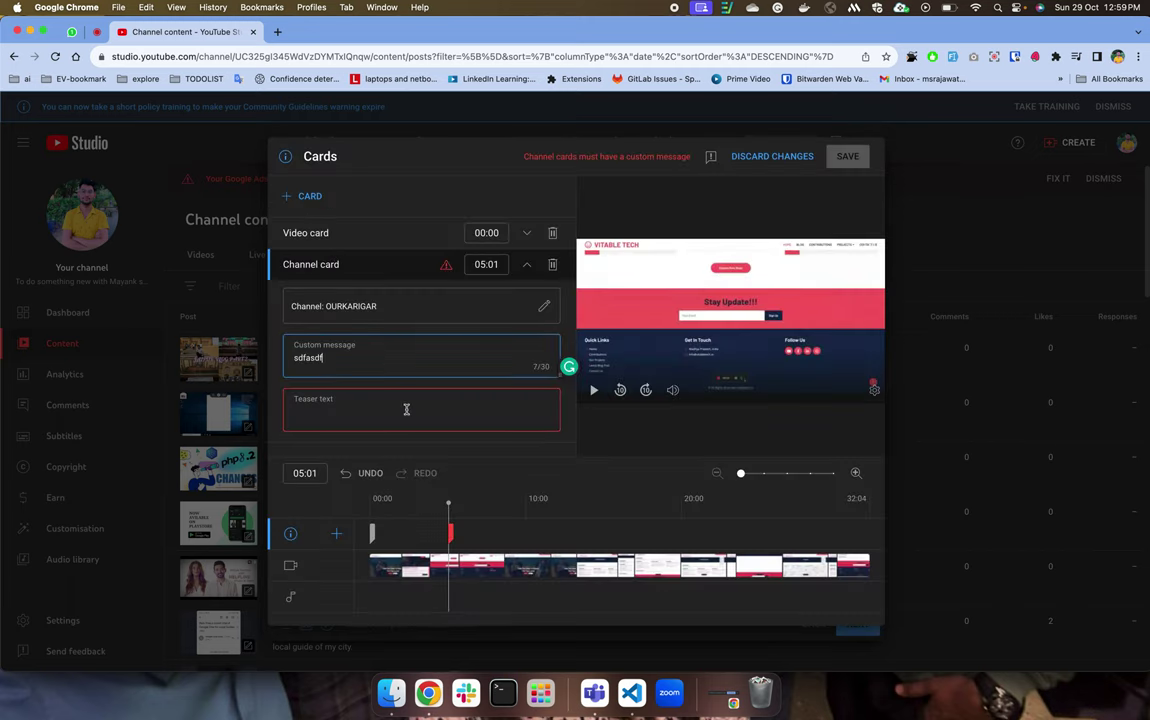
{"action": "left_click", "coordinate": [406, 409]}
{"action": "type", "text": "sdfadsf"}
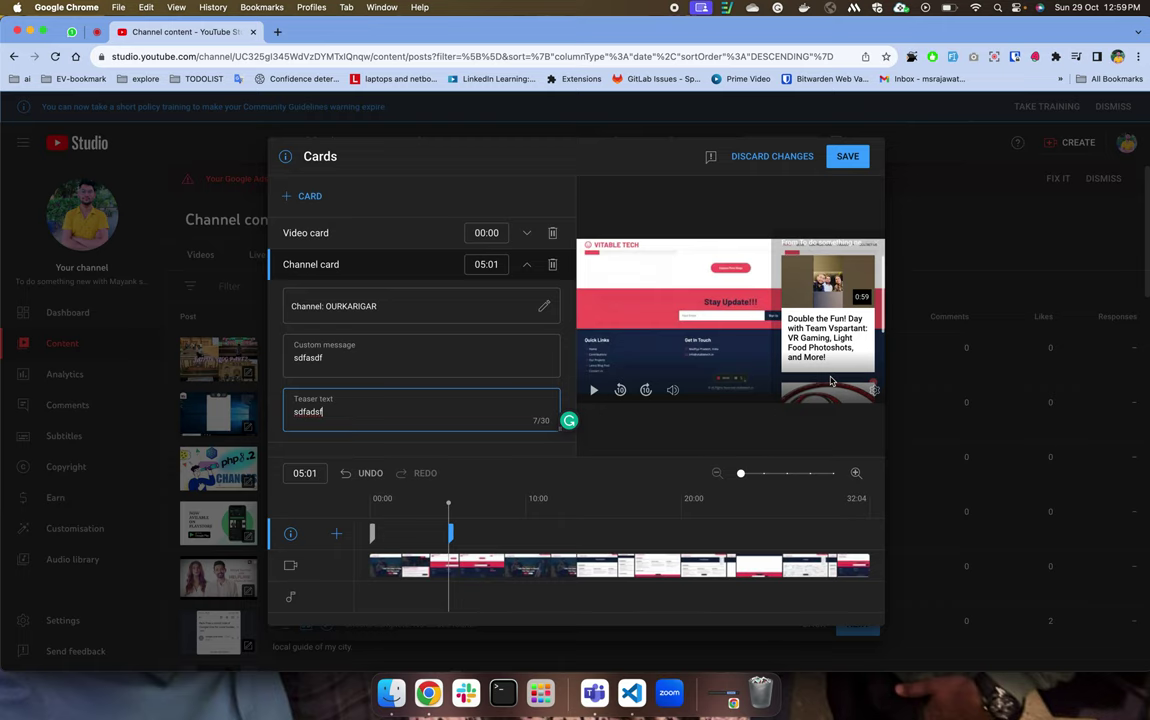
{"action": "left_click", "coordinate": [847, 156]}
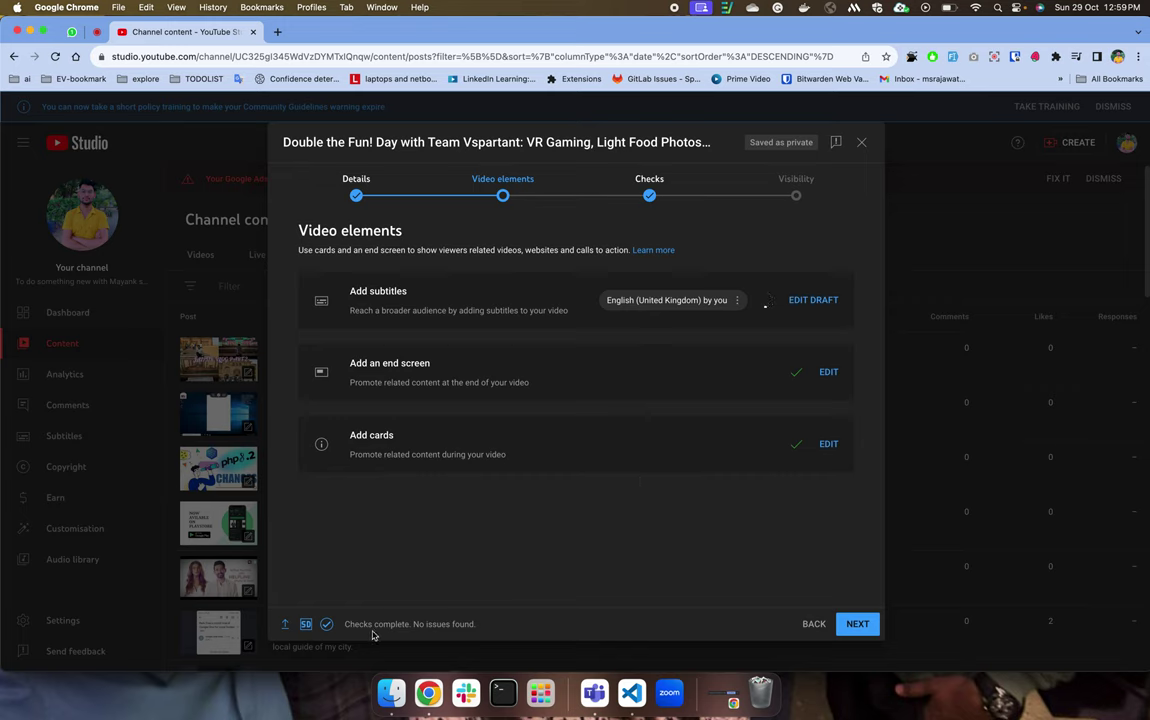
Highlight and deselect the checks status message twice while the Cards editor saves and closes.
{"action": "left_click_drag", "start_coordinate": [348, 624], "coordinate": [416, 622]}
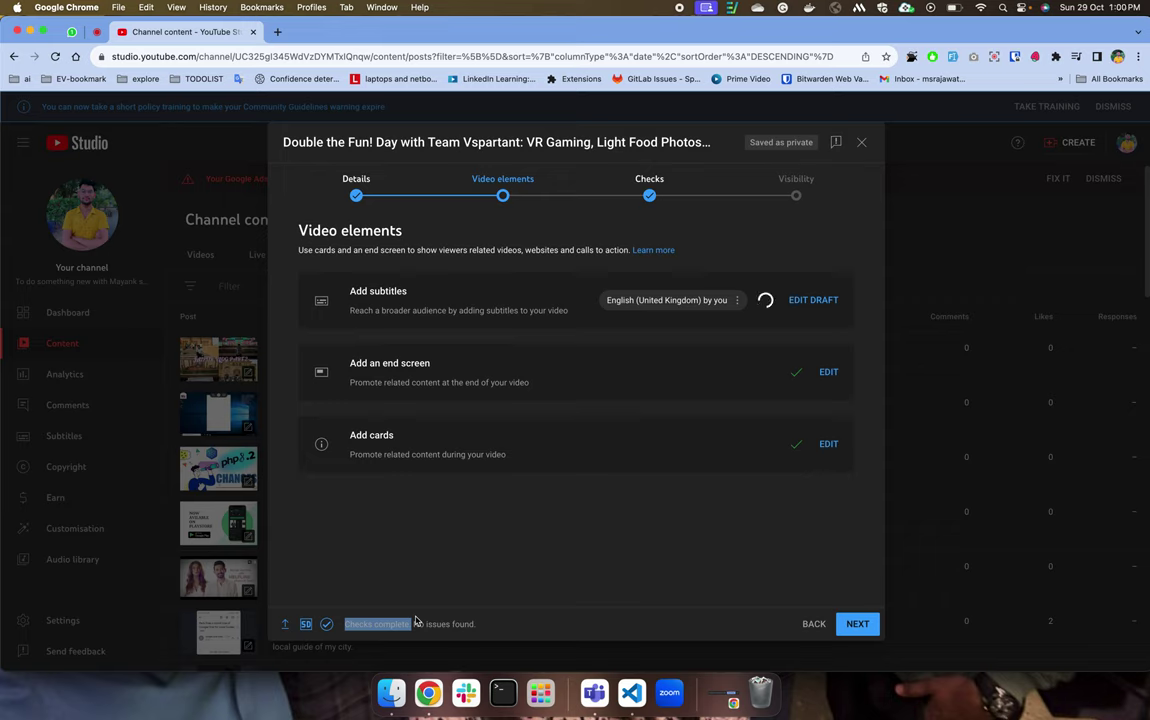
{"action": "left_click", "coordinate": [334, 577]}
{"action": "mouse_move", "coordinate": [305, 630]}
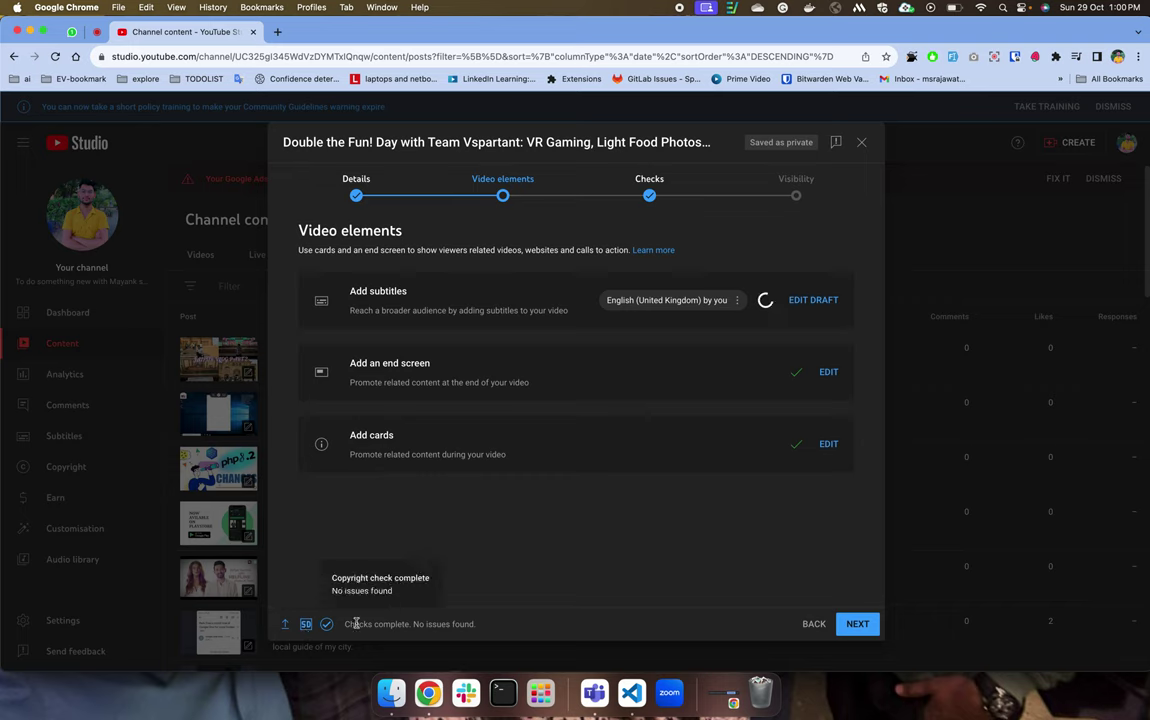
{"action": "left_click_drag", "start_coordinate": [341, 626], "coordinate": [502, 624]}
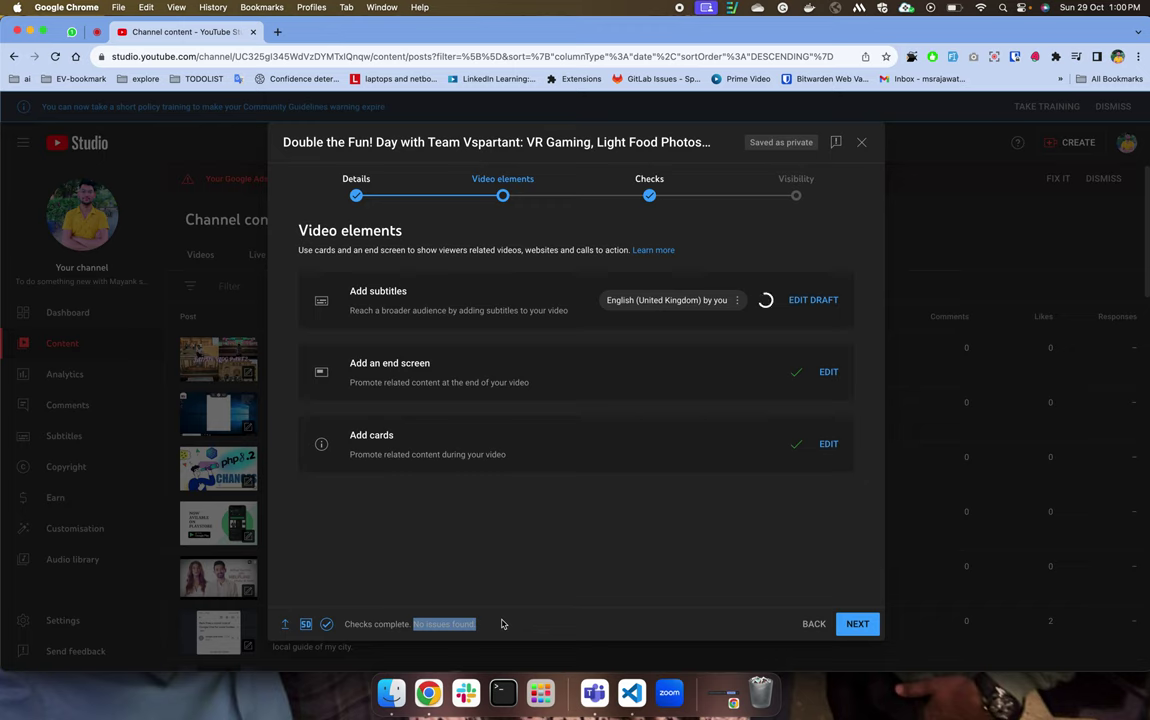
{"action": "left_click", "coordinate": [377, 597]}
Advance through Checks, reviewing the Copyright result of no issues, to the Visibility step.
{"action": "left_click", "coordinate": [852, 623]}
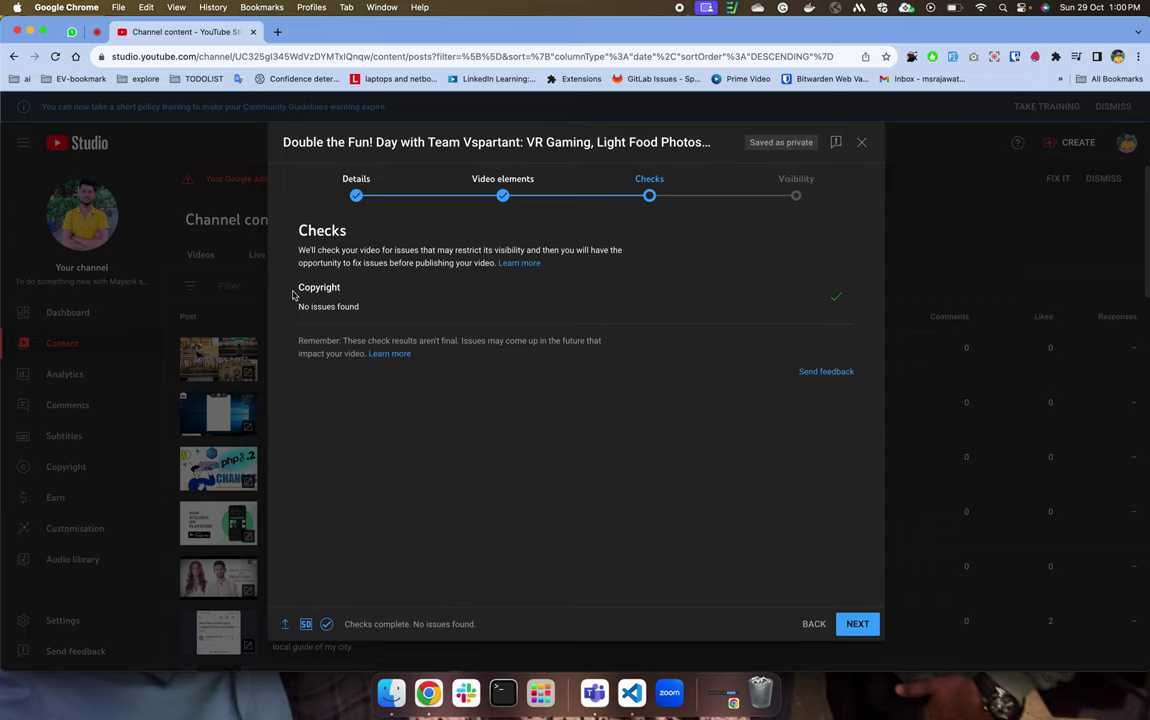
{"action": "left_click_drag", "start_coordinate": [298, 285], "coordinate": [402, 323]}
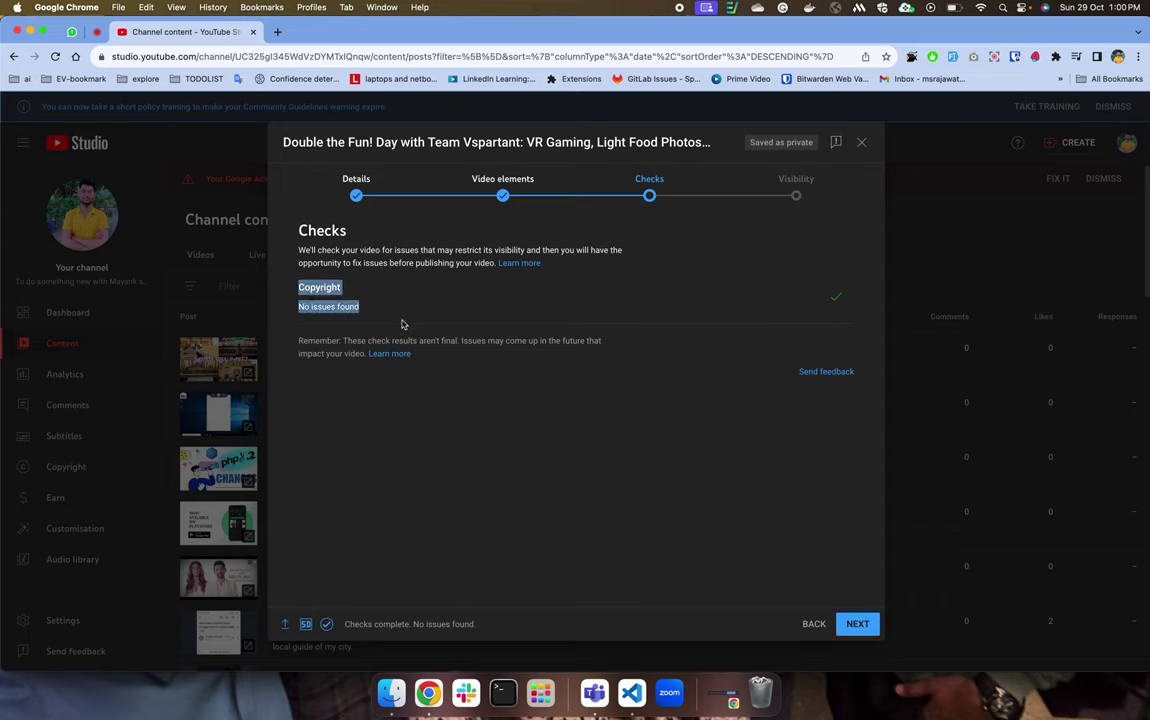
{"action": "left_click", "coordinate": [405, 285]}
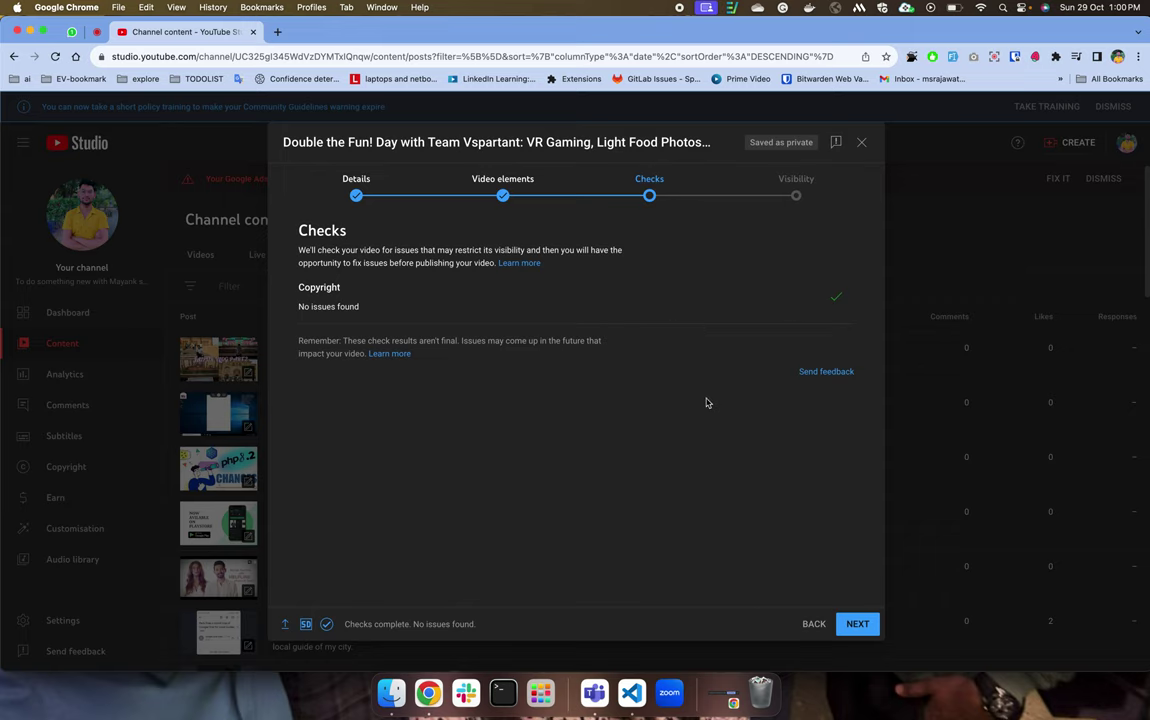
{"action": "left_click", "coordinate": [858, 623]}
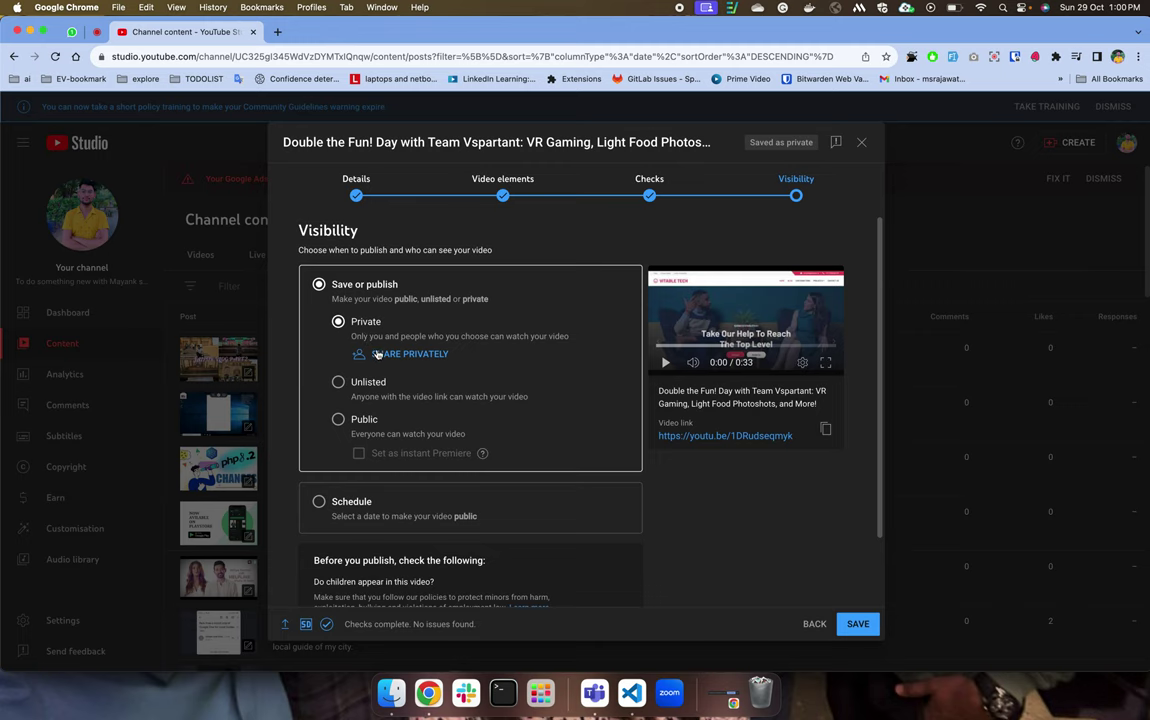
Open private sharing, turn on e-mail notification, enter an invitee's e-mail address, then close the box.
{"action": "left_click", "coordinate": [377, 355]}
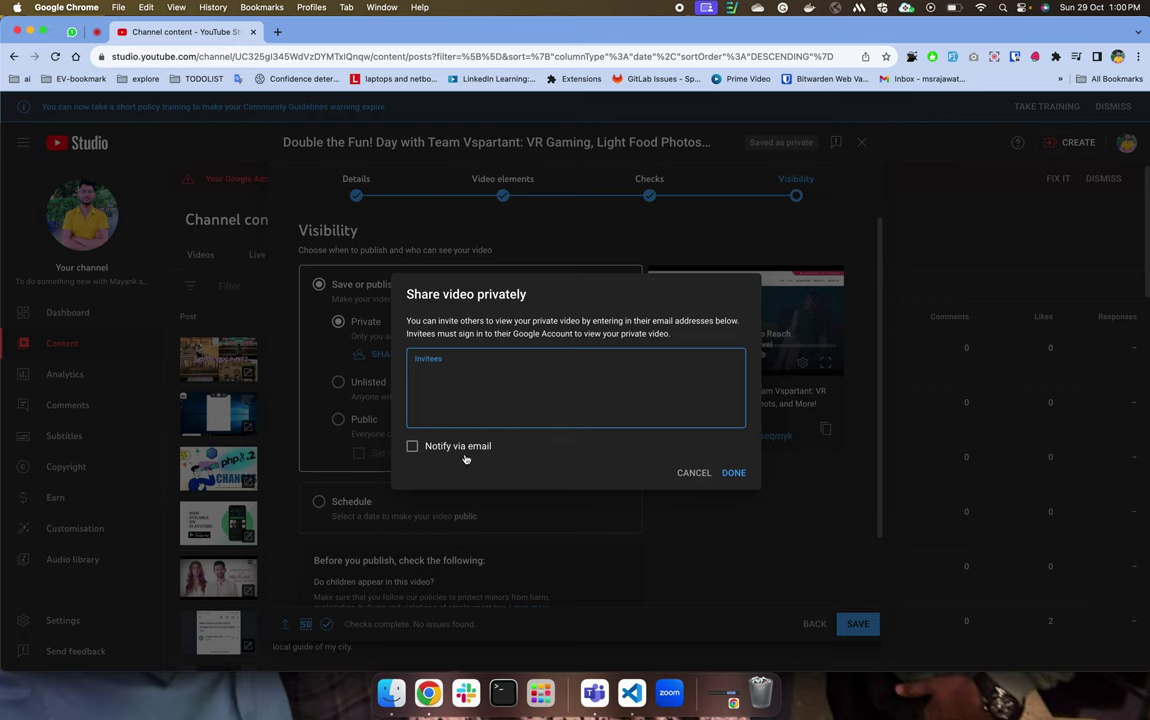
{"action": "left_click", "coordinate": [412, 446]}
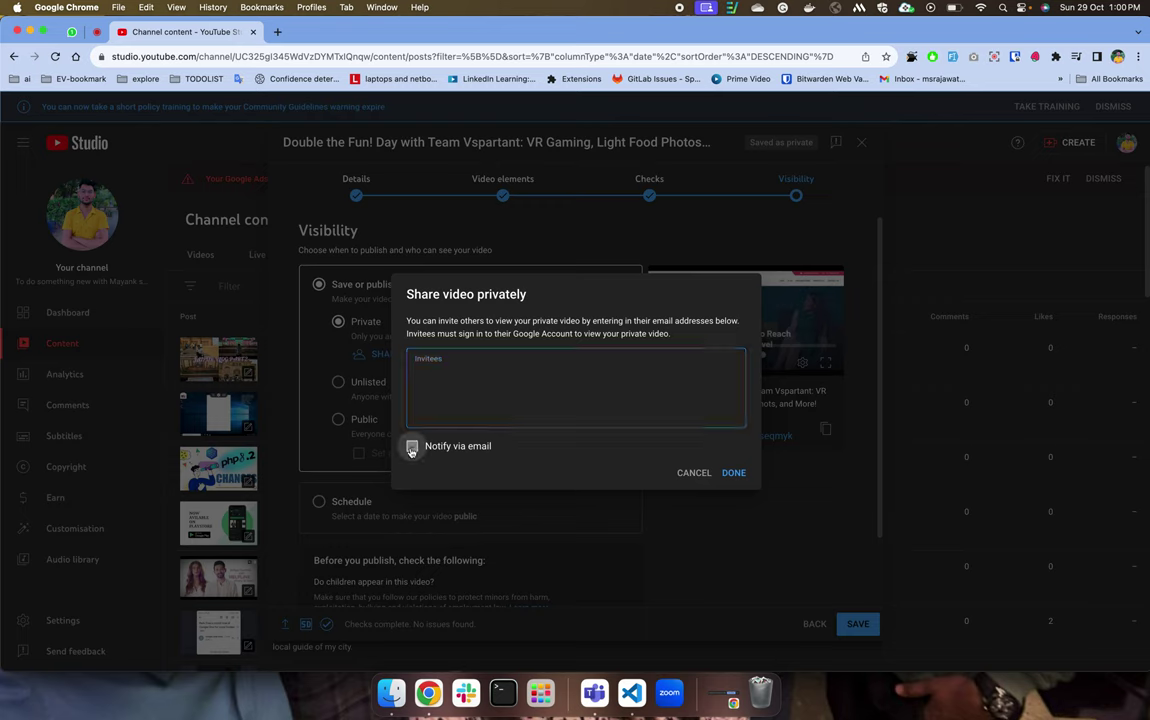
{"action": "left_click", "coordinate": [457, 378]}
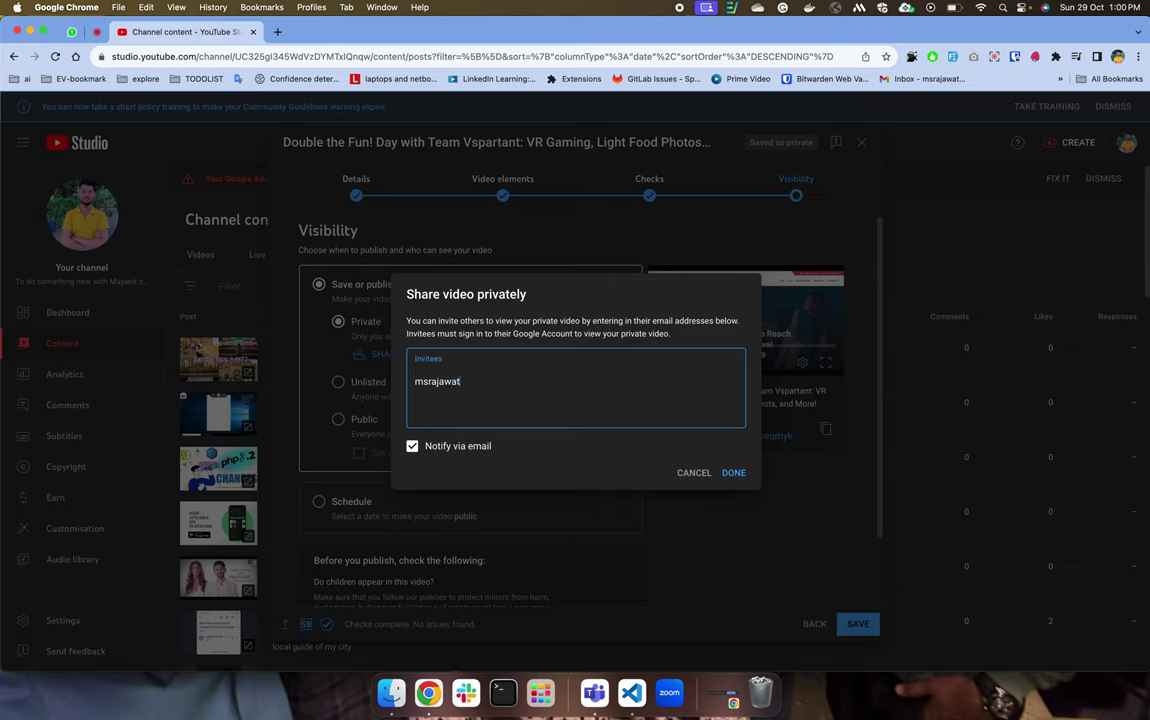
{"action": "left_click", "coordinate": [690, 472]}
Reopen private sharing and add the invitee's e-mail address after correcting an invalid entry.
{"action": "left_click", "coordinate": [433, 355]}
{"action": "type", "text": "a"}
{"action": "type", "text": ".a"}
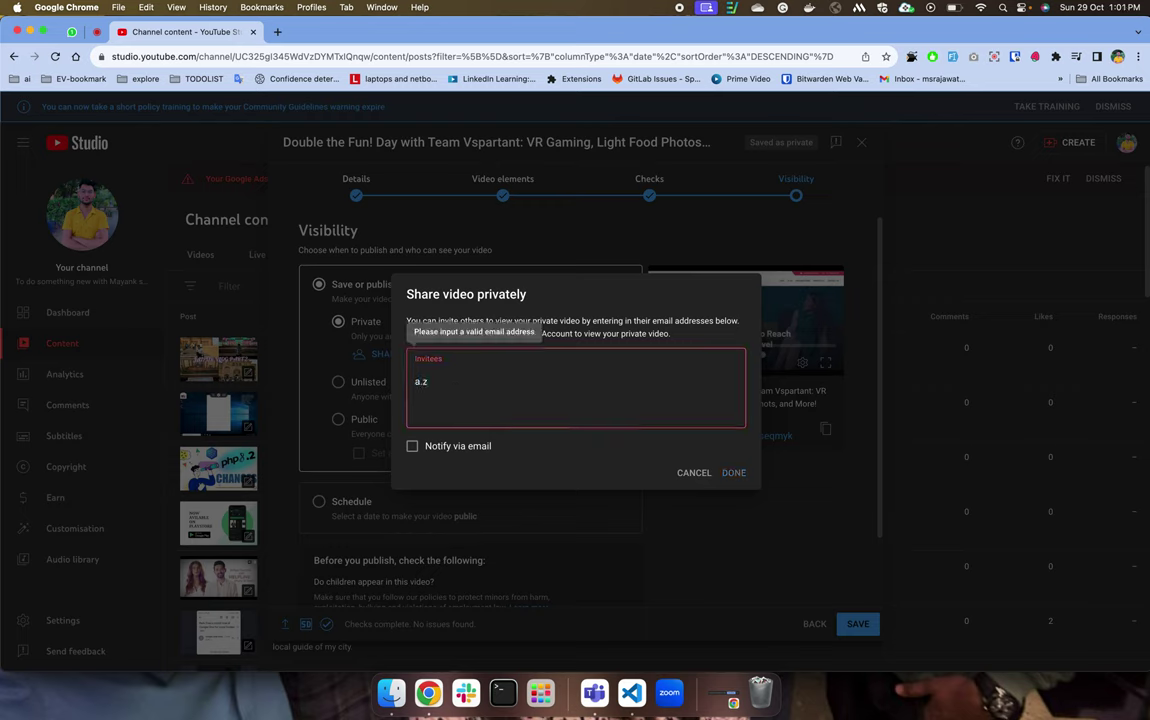
{"action": "key", "text": "BackSpace"}
{"action": "key", "text": "BackSpace"}
{"action": "key", "text": "BackSpace"}
{"action": "type", "text": "m"}
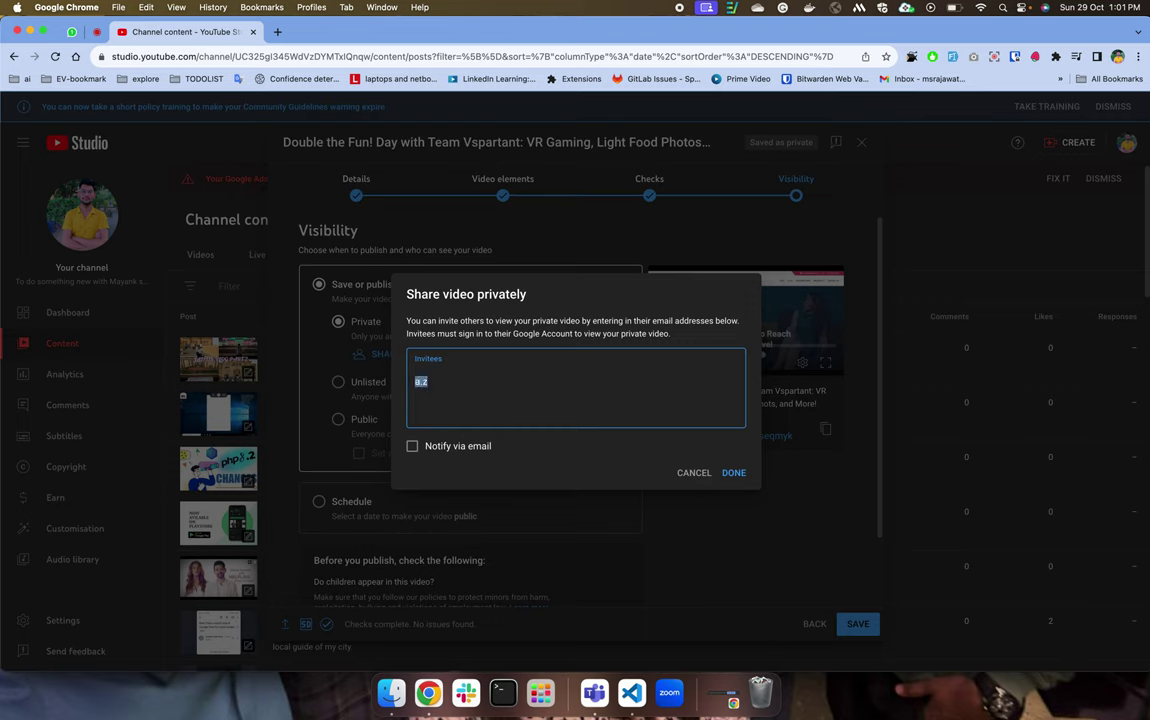
{"action": "key", "text": "BackSpace"}
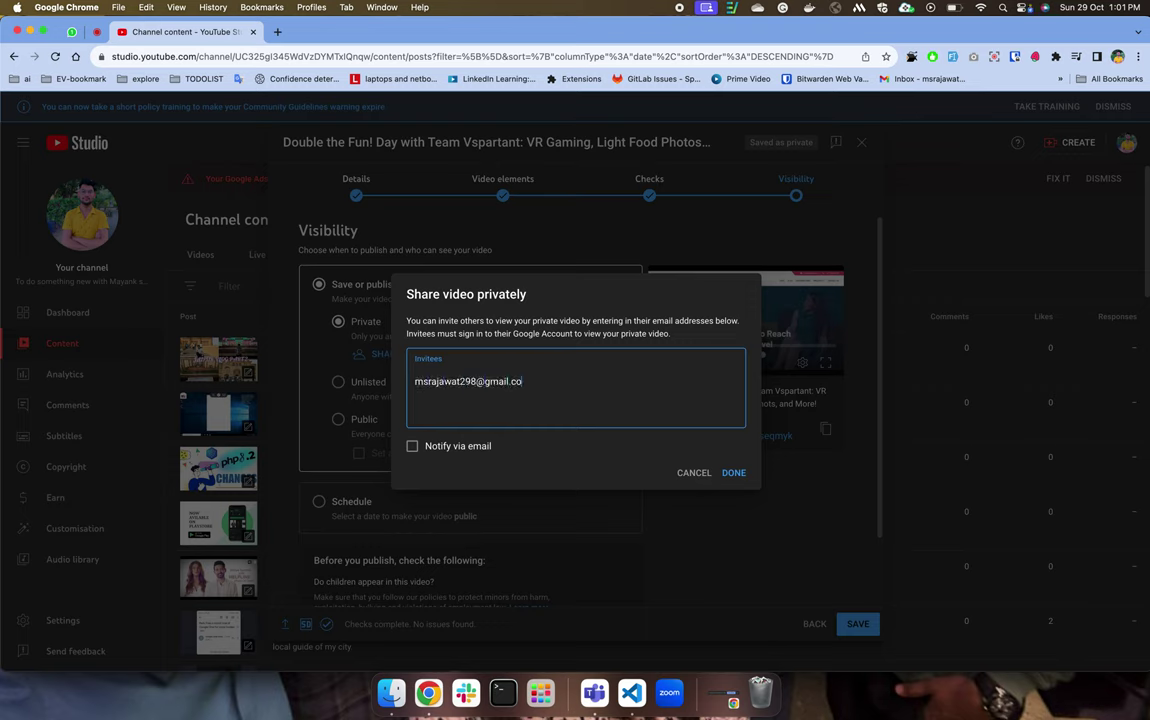
{"action": "key", "text": "super+a"}
{"action": "key", "text": "super+c"}
{"action": "key", "text": "Return"}
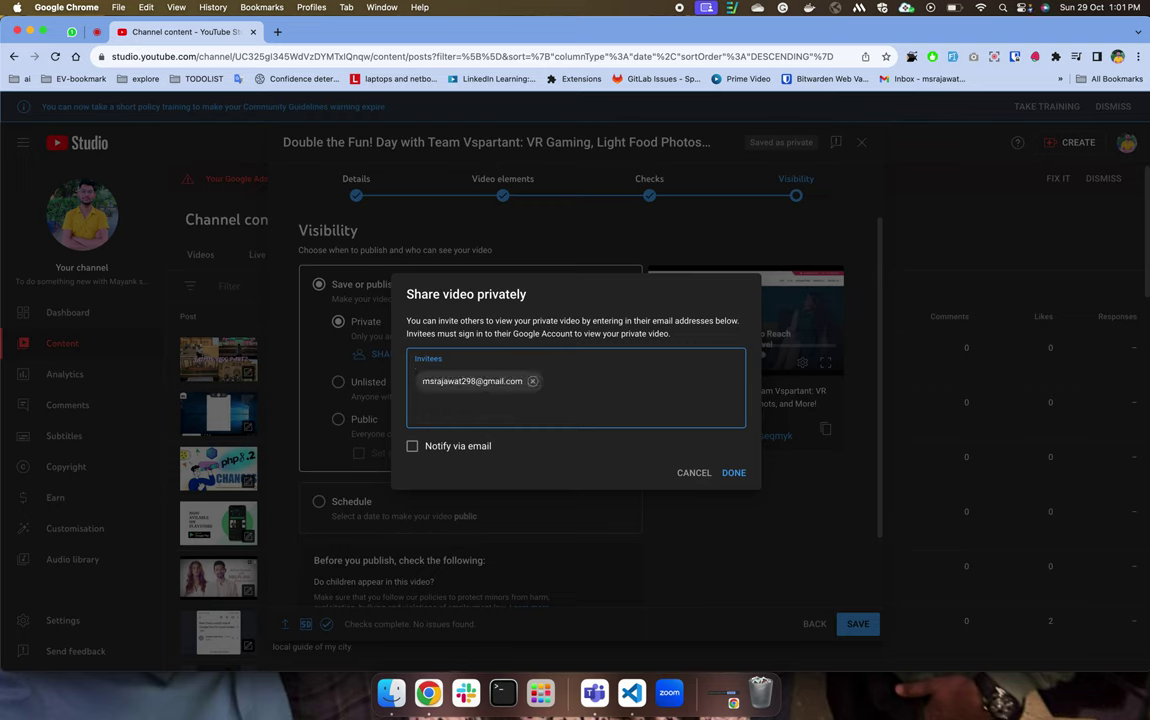
Add a second invitee address with one digit changed to 3, then cancel without sharing.
{"action": "key", "text": "super+v"}
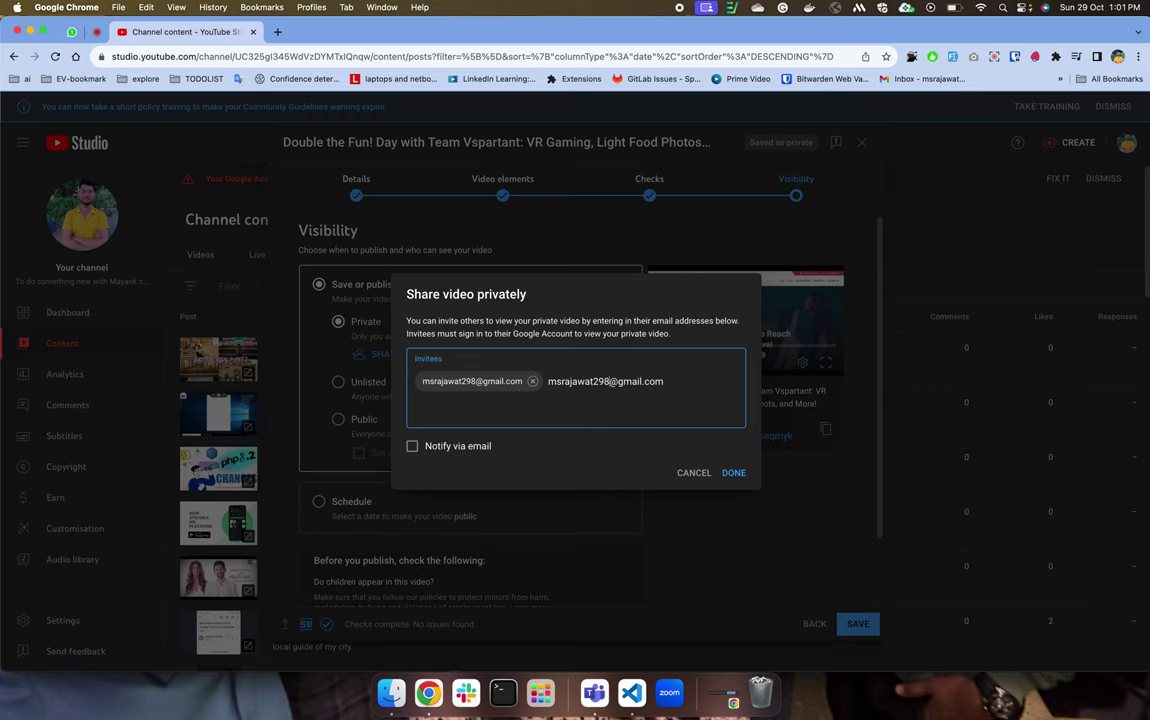
{"action": "left_click", "coordinate": [609, 381]}
{"action": "key", "text": "BackSpace"}
{"action": "type", "text": "3"}
{"action": "key", "text": "Return"}
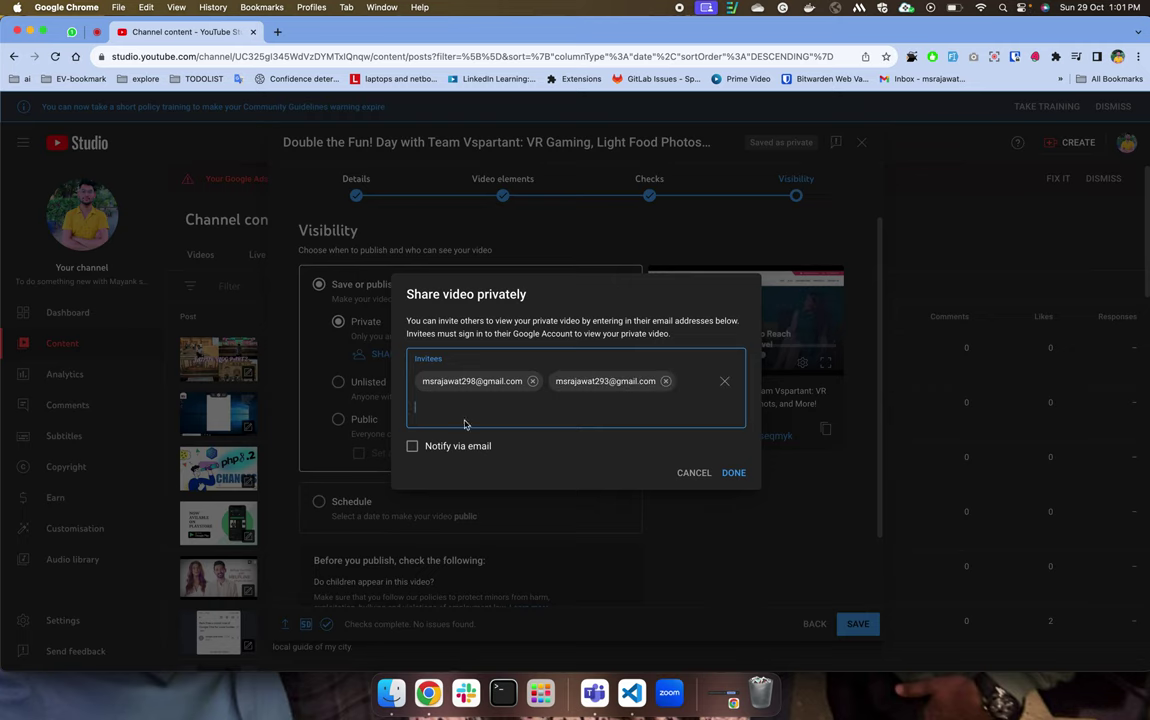
{"action": "left_click", "coordinate": [692, 472]}
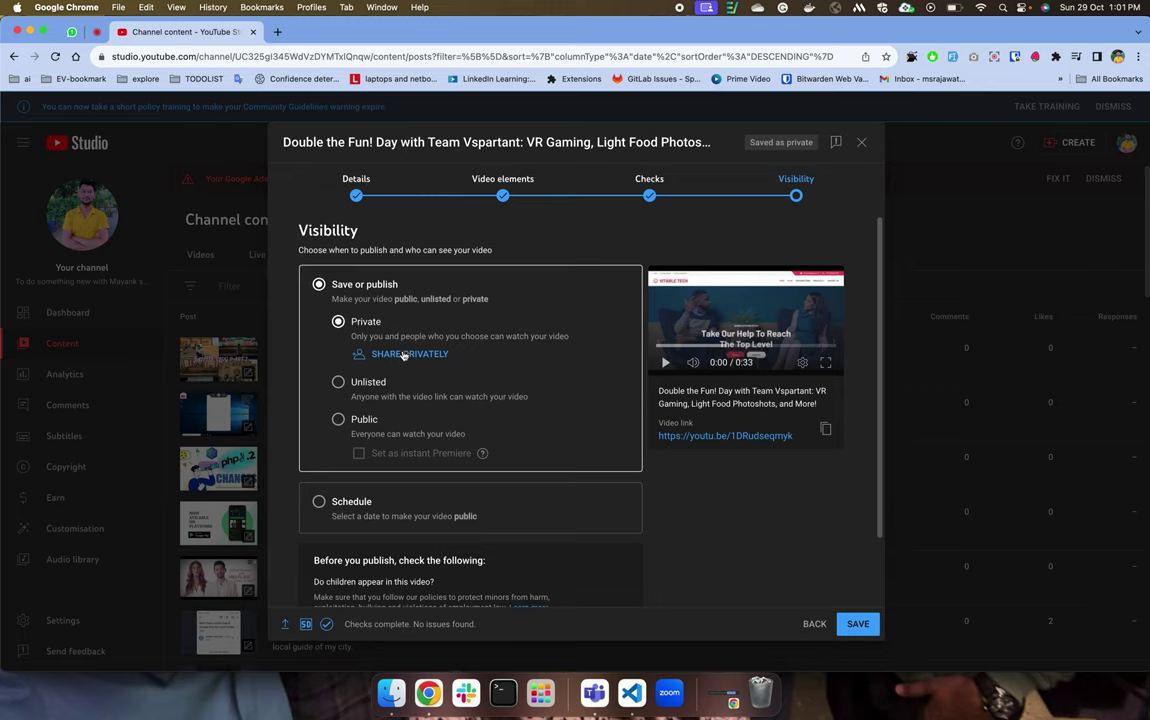
Switch to Unlisted, copy the video link, then set visibility back to Private.
{"action": "left_click", "coordinate": [342, 382]}
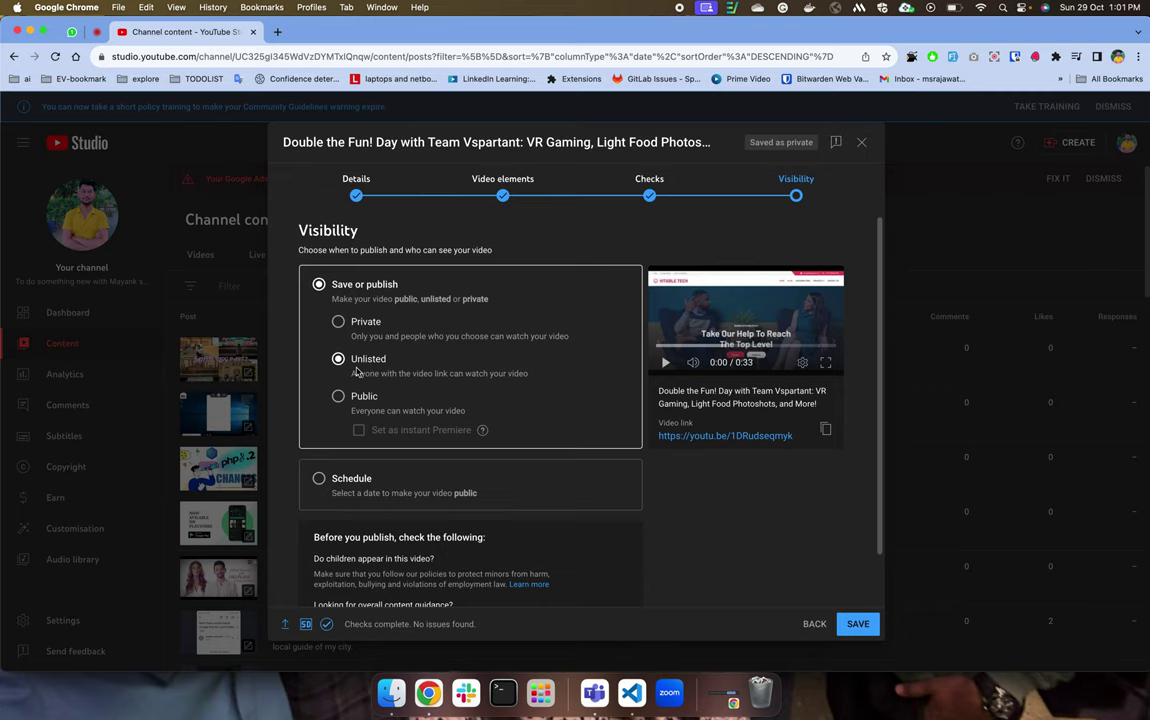
{"action": "left_click", "coordinate": [826, 431]}
{"action": "left_click", "coordinate": [340, 322]}
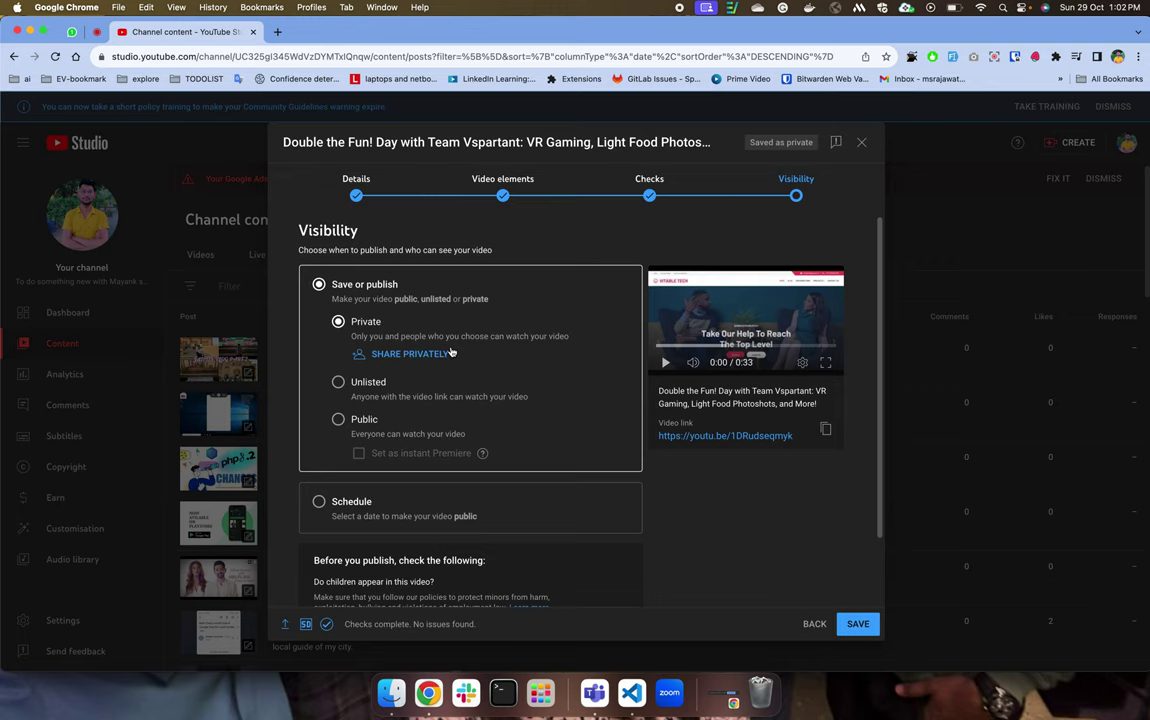
Set the video to Public with Set as instant Premiere ticked, and open its youtu.be link.
{"action": "left_click", "coordinate": [338, 419]}
{"action": "scroll", "coordinate": [530, 448], "scroll_direction": "down", "scroll_amount": 2}
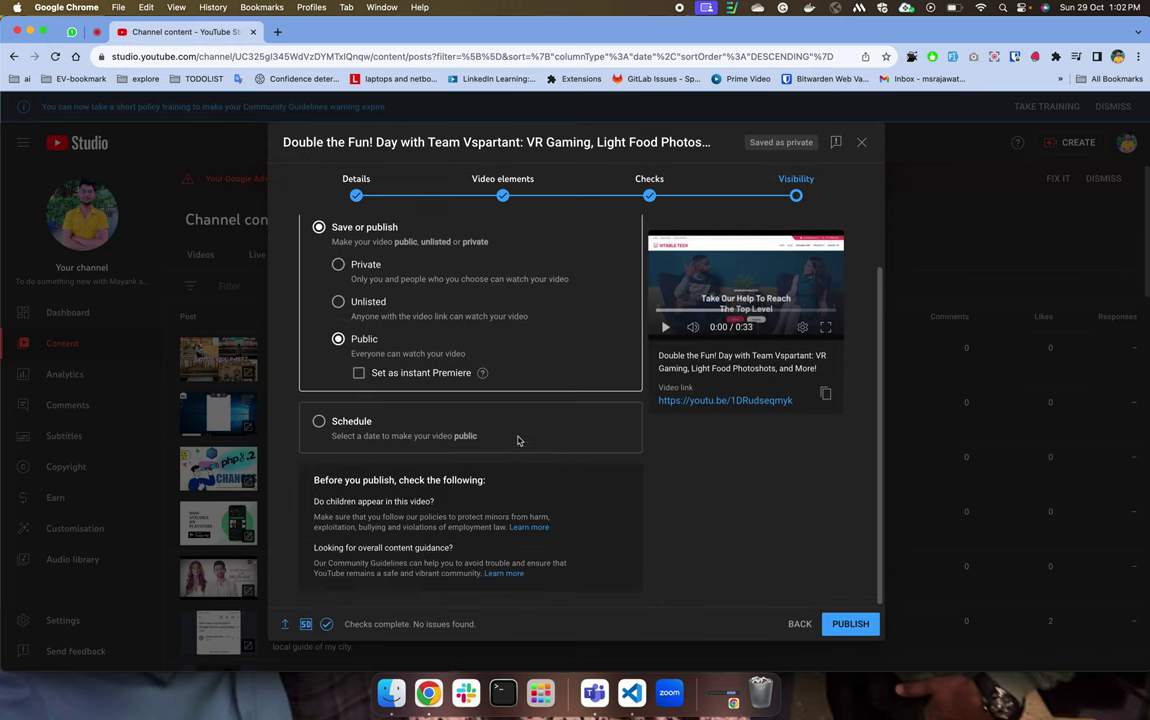
{"action": "left_click", "coordinate": [360, 374]}
{"action": "left_click", "coordinate": [475, 376]}
{"action": "left_click", "coordinate": [458, 373]}
{"action": "left_click", "coordinate": [744, 401]}
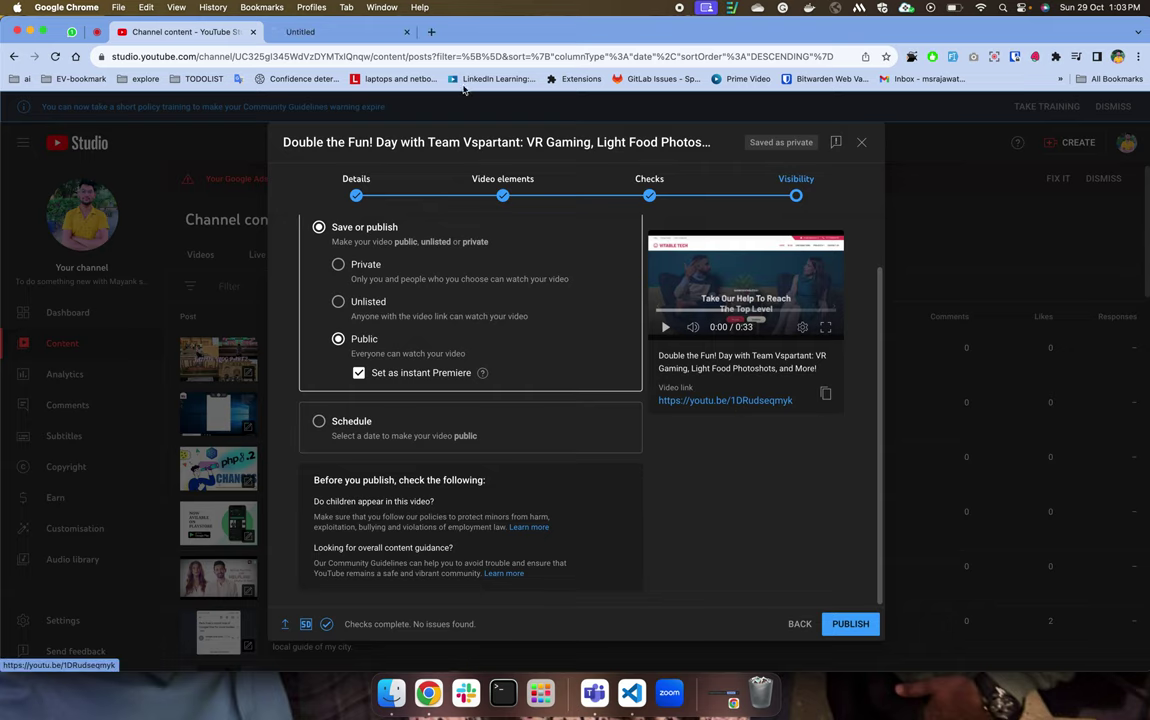
Switch to the new watch tab, dismiss the Cmd+S save-page window, and close the tab.
{"action": "left_click", "coordinate": [354, 30]}
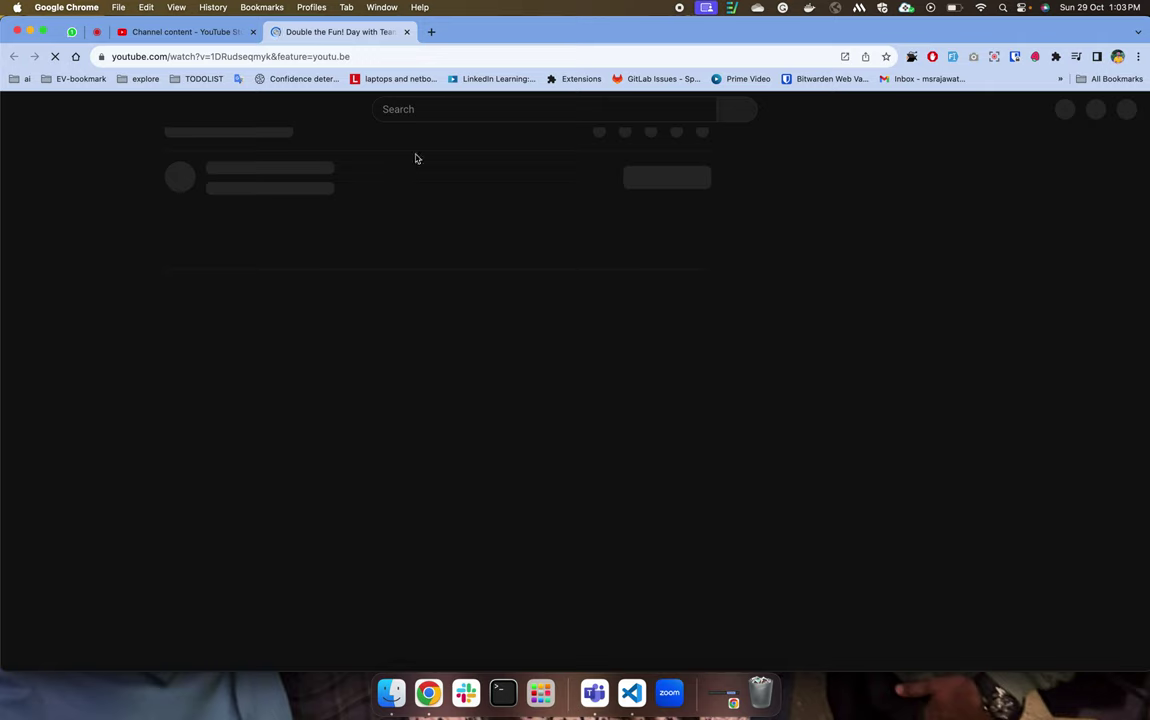
{"action": "key", "text": "super+s"}
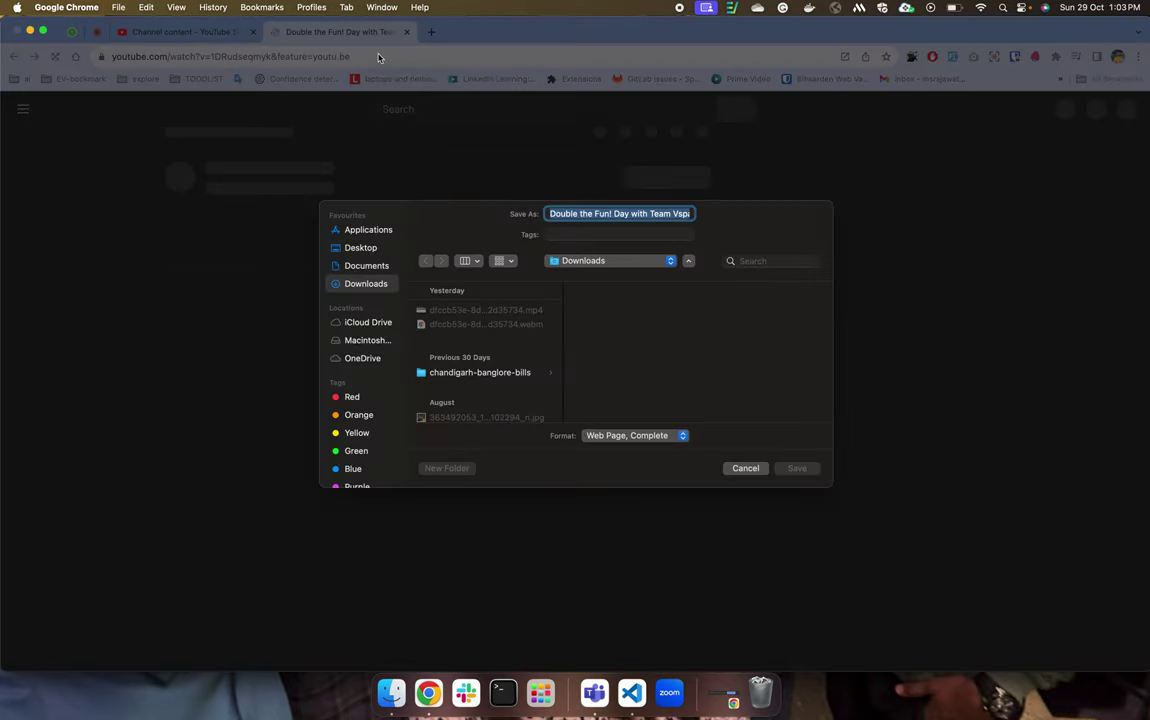
{"action": "key", "text": "Escape"}
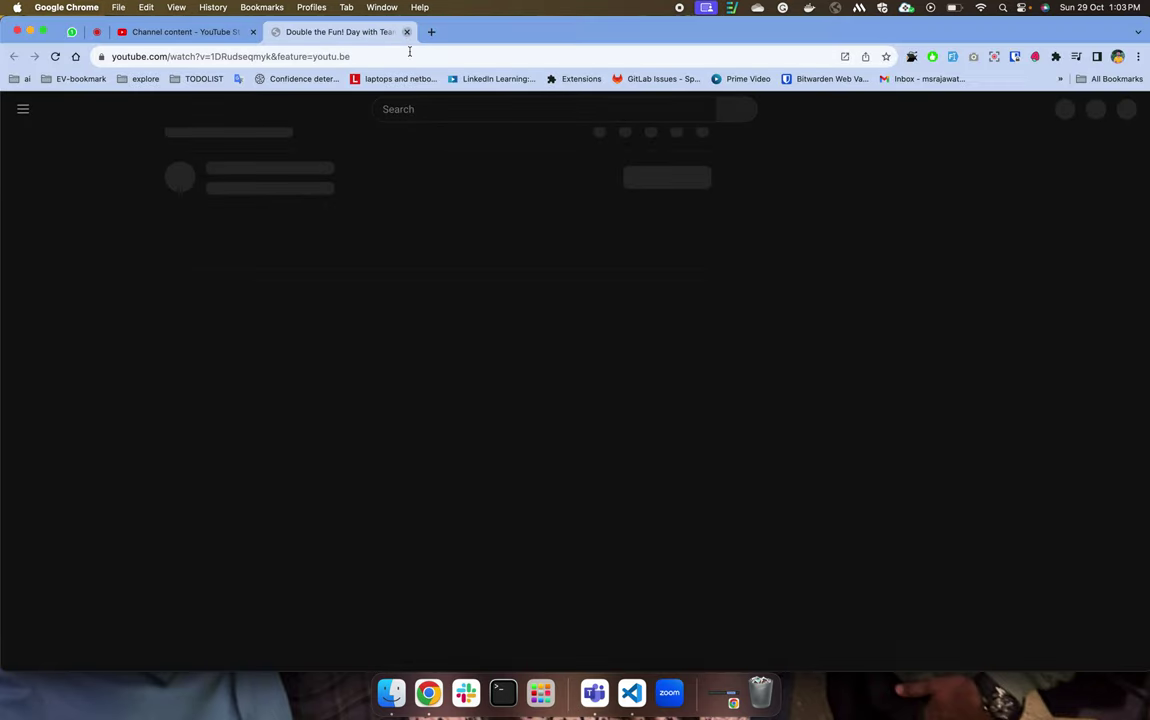
{"action": "left_click", "coordinate": [406, 31]}
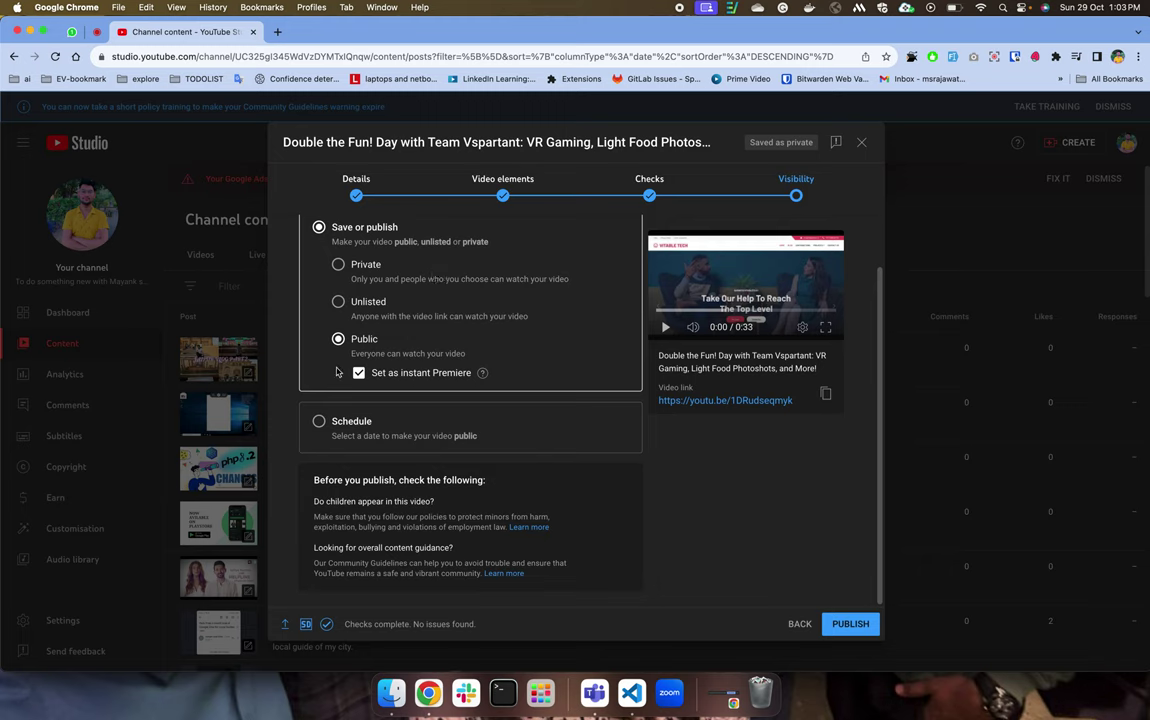
Schedule the video for 30 Oct 2023 at 08:15, tick Set as Premiere, and open the Premiere setup.
{"action": "left_click", "coordinate": [319, 423]}
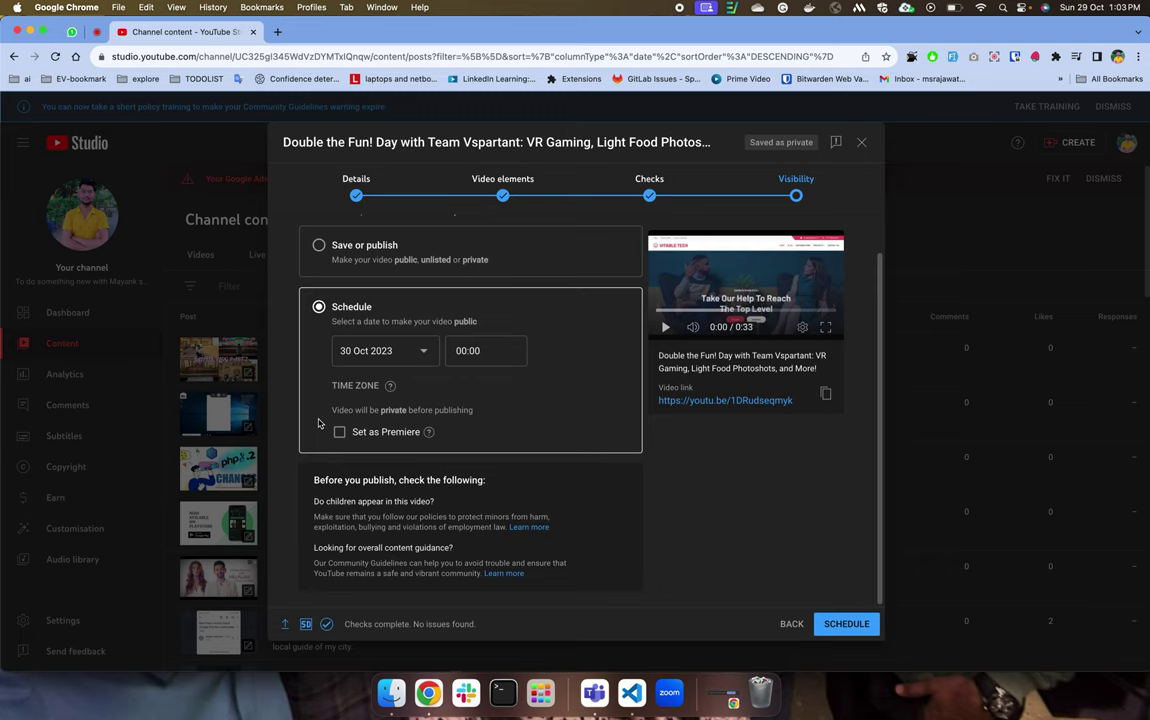
{"action": "left_click", "coordinate": [415, 358]}
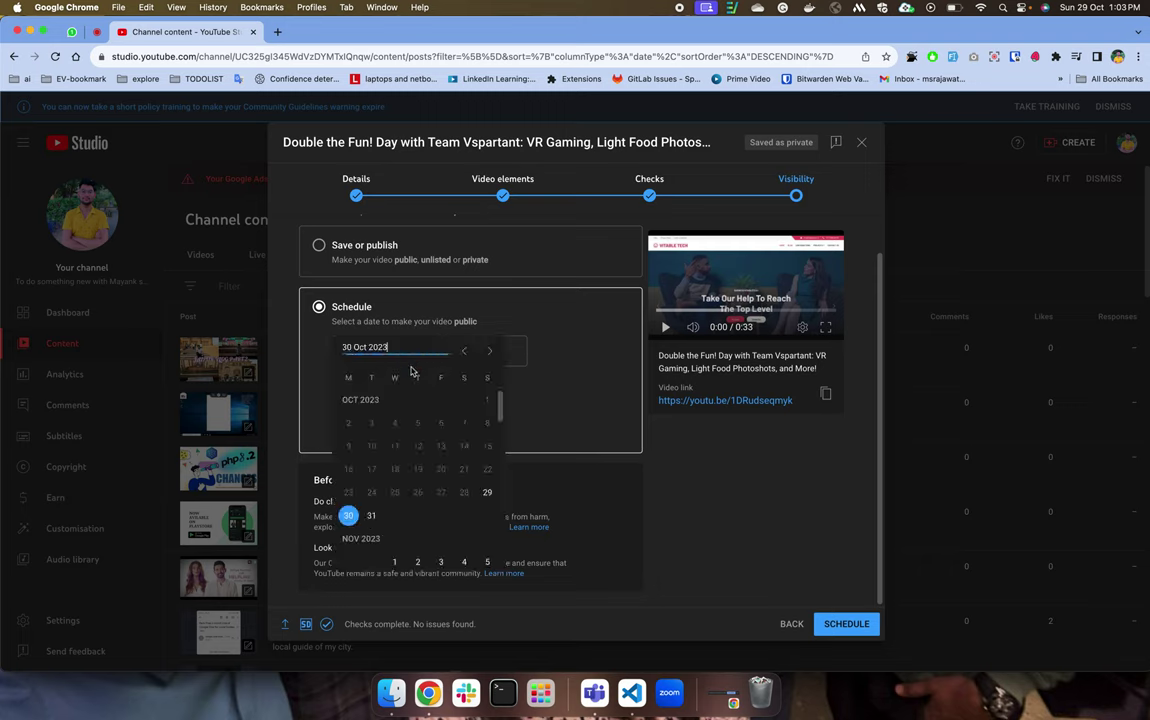
{"action": "left_click", "coordinate": [349, 516]}
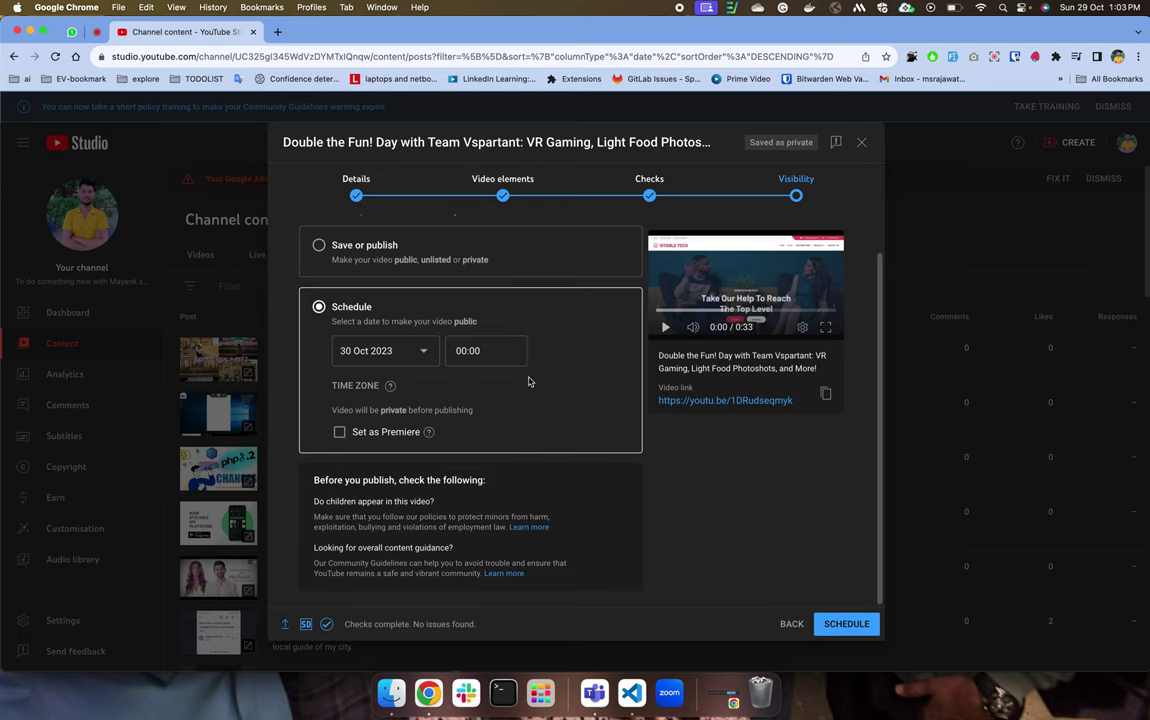
{"action": "left_click", "coordinate": [470, 350]}
{"action": "scroll", "coordinate": [500, 450], "scroll_direction": "down", "scroll_amount": 5}
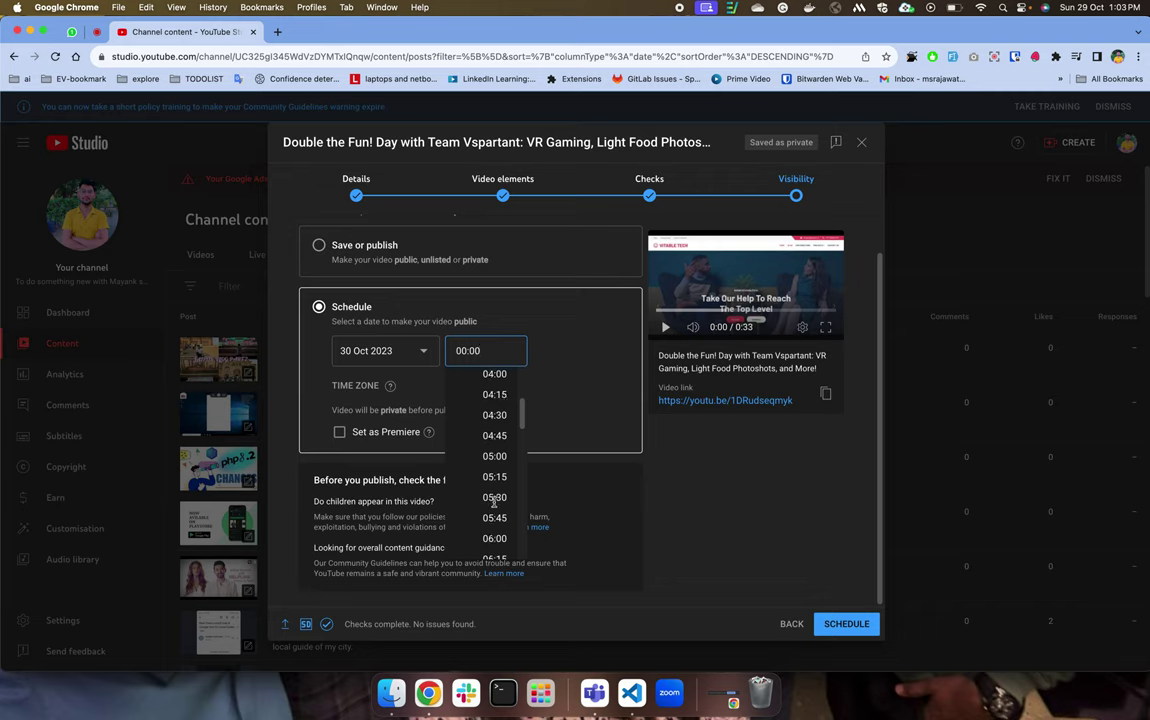
{"action": "scroll", "coordinate": [492, 494], "scroll_direction": "down", "scroll_amount": 3}
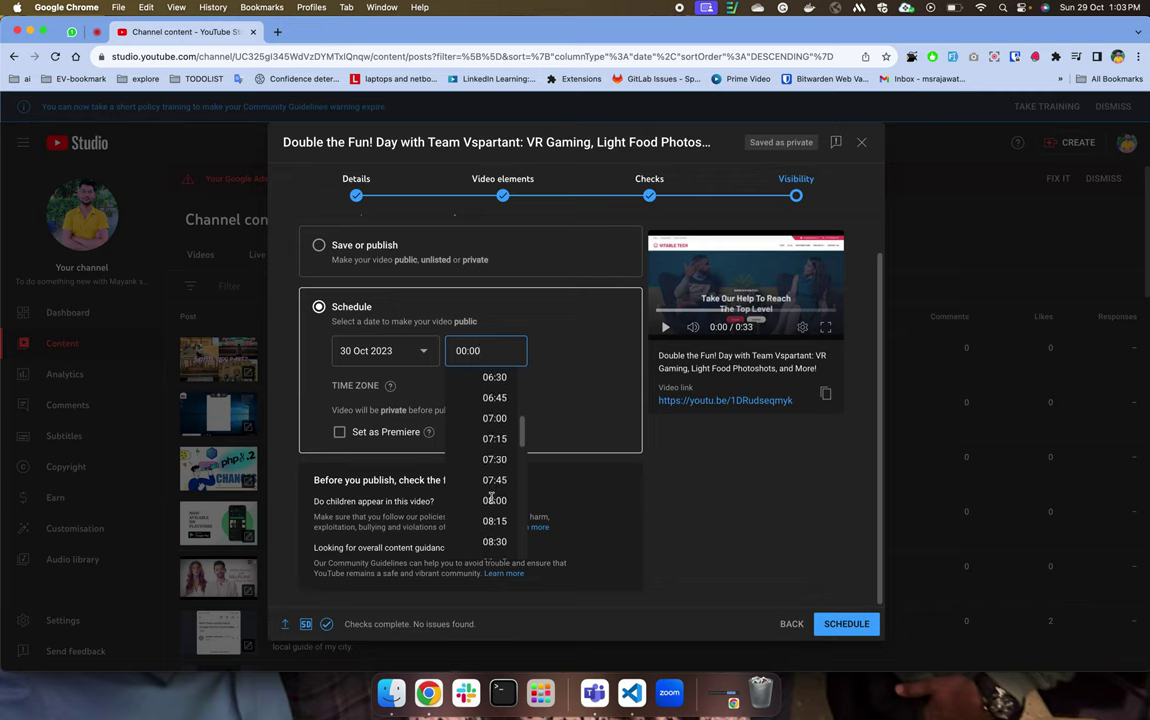
{"action": "left_click", "coordinate": [494, 524]}
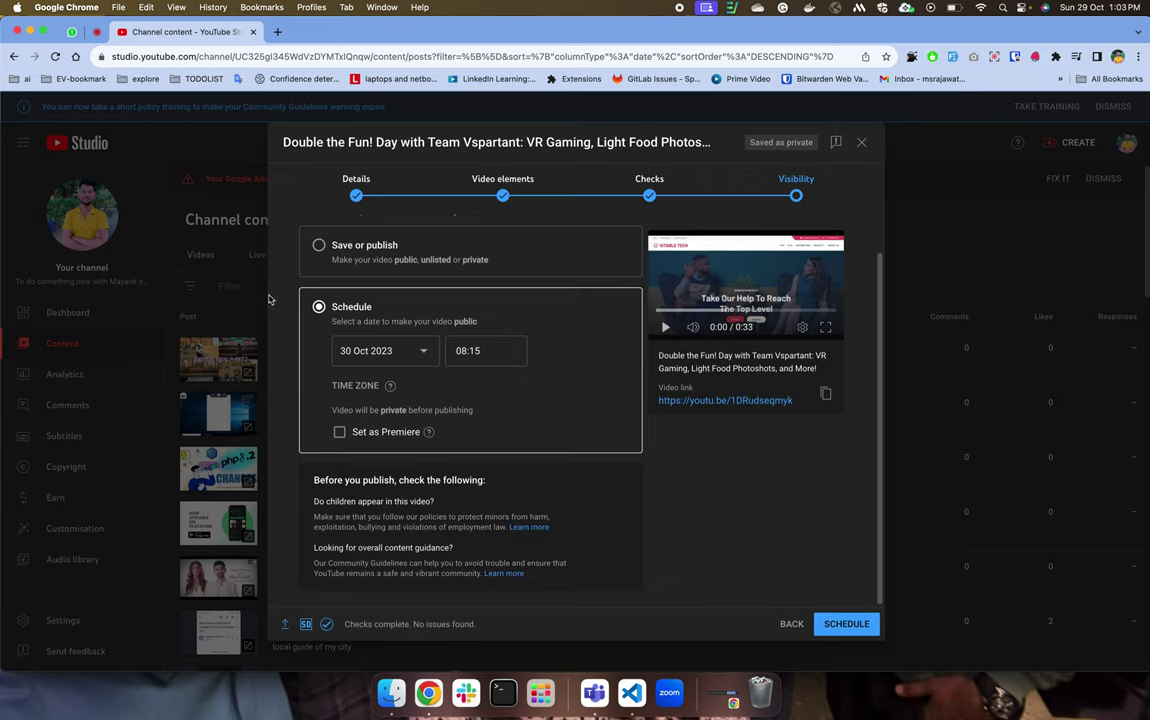
{"action": "left_click", "coordinate": [340, 432]}
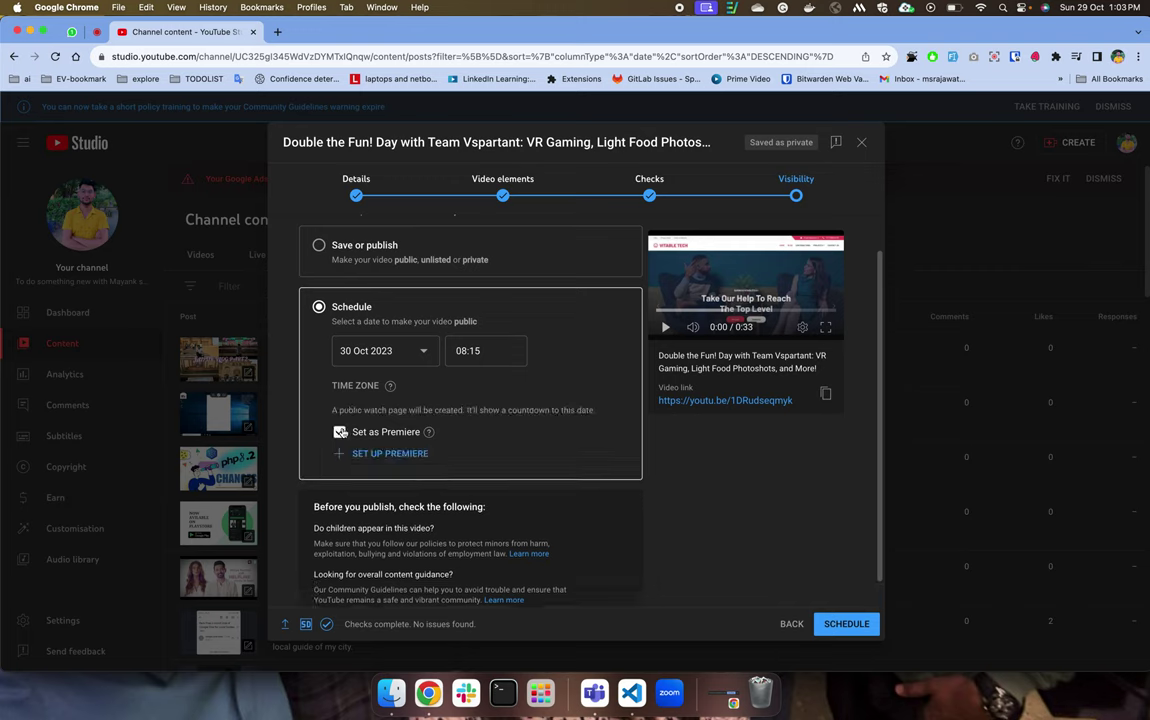
{"action": "left_click", "coordinate": [398, 456]}
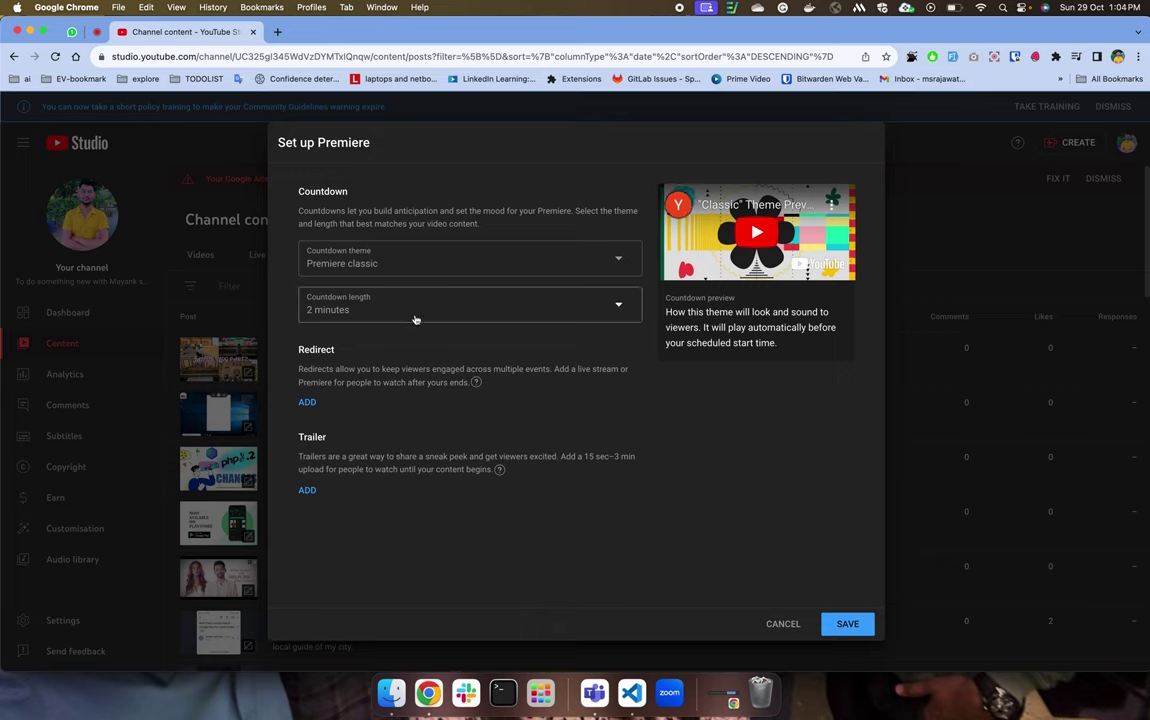
Keep the countdown length at 2 minutes and play the countdown theme preview.
{"action": "left_click", "coordinate": [415, 319]}
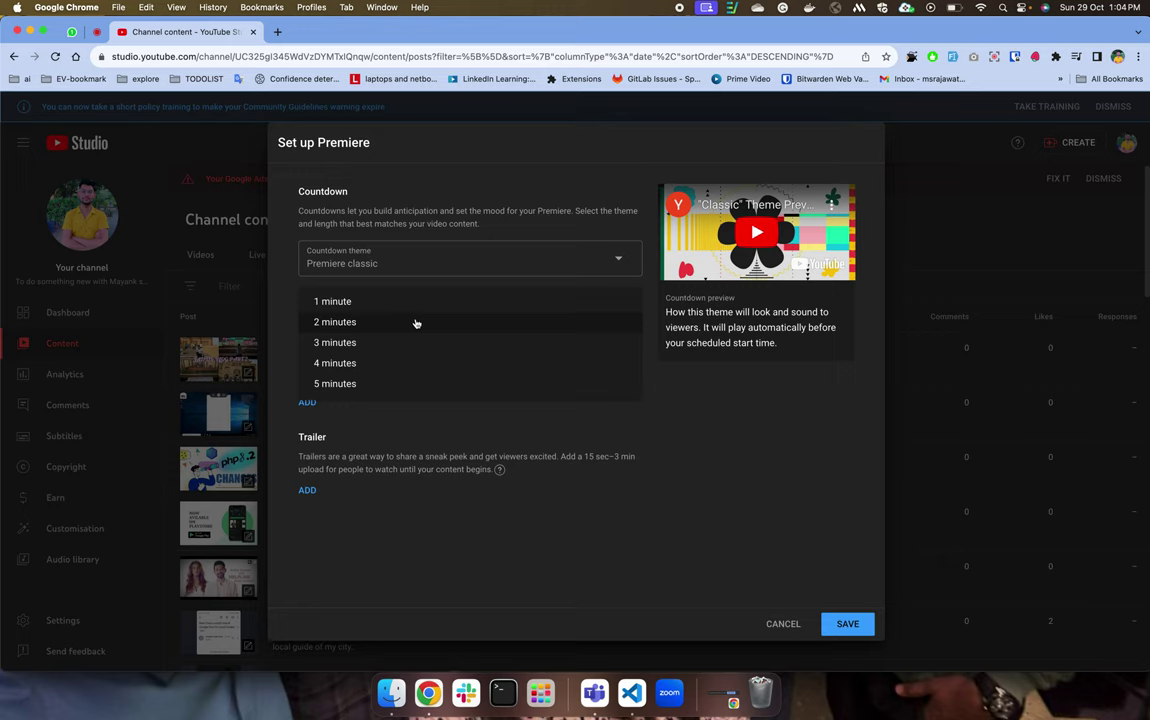
{"action": "left_click", "coordinate": [662, 417]}
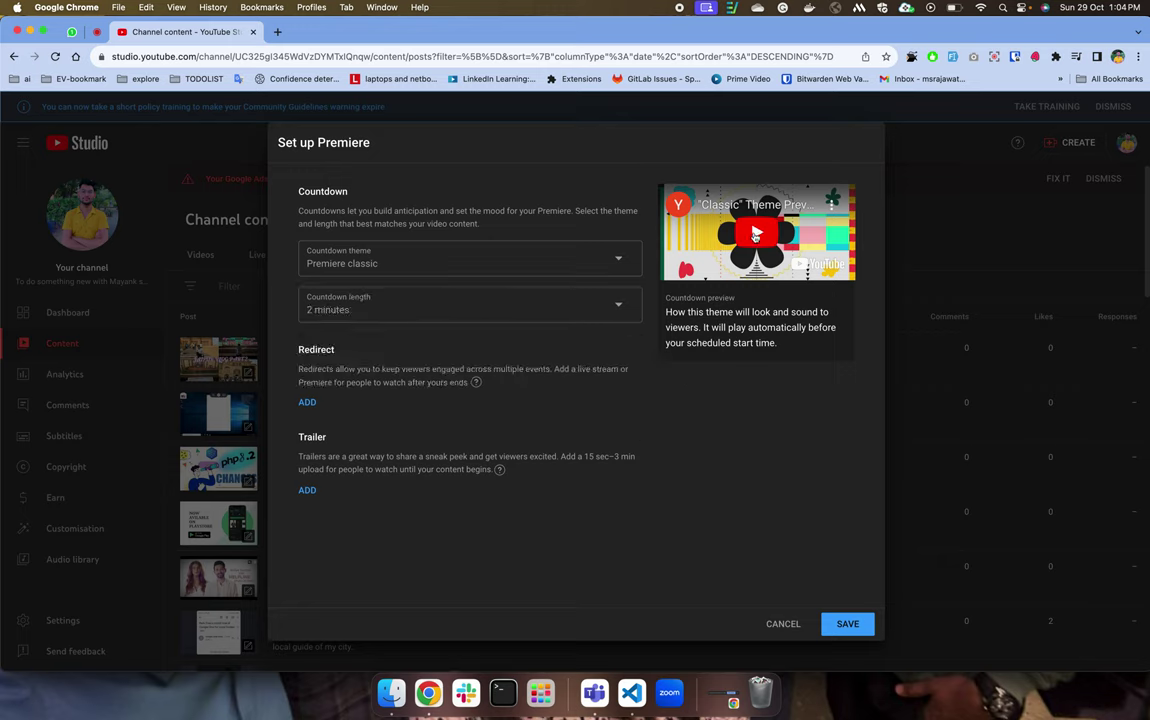
{"action": "left_click", "coordinate": [755, 236]}
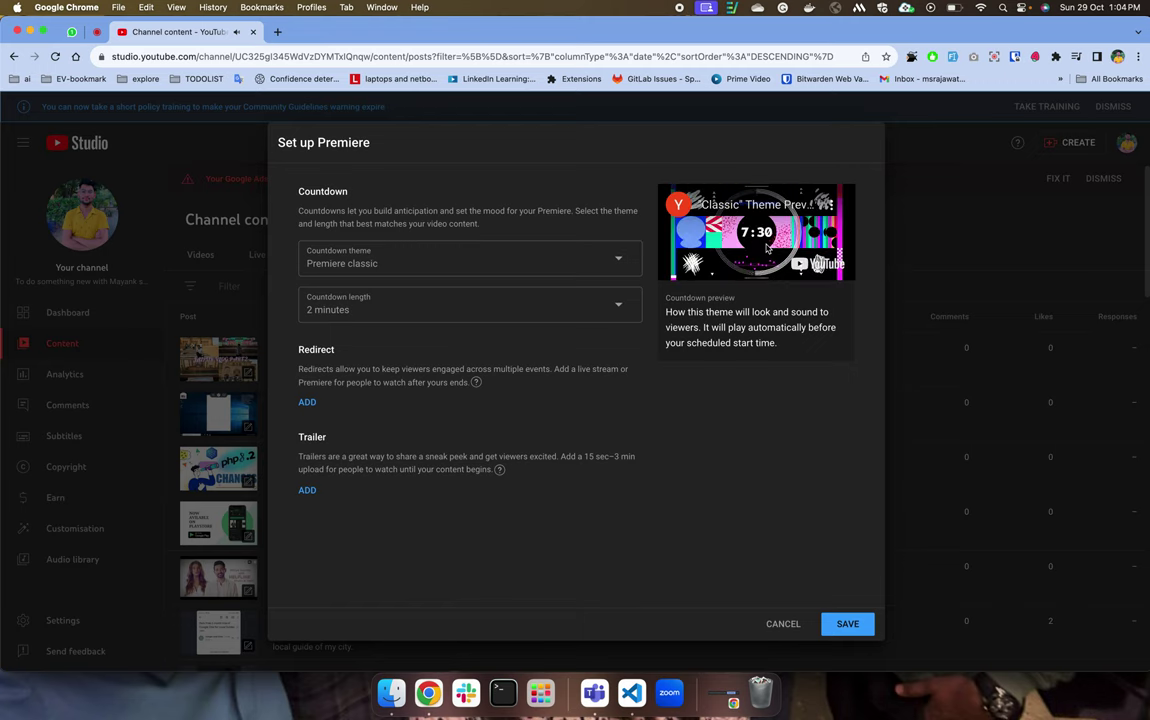
Try the Alternative countdown theme, then settle on Ambient.
{"action": "left_click", "coordinate": [478, 258]}
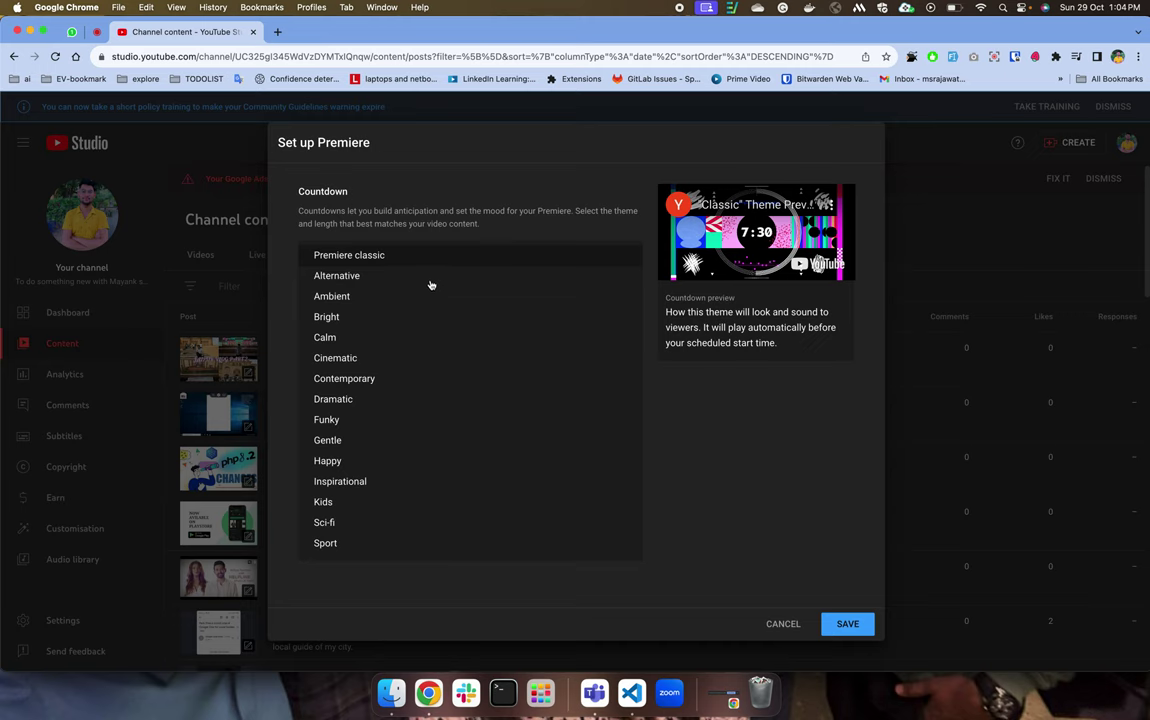
{"action": "left_click", "coordinate": [431, 280]}
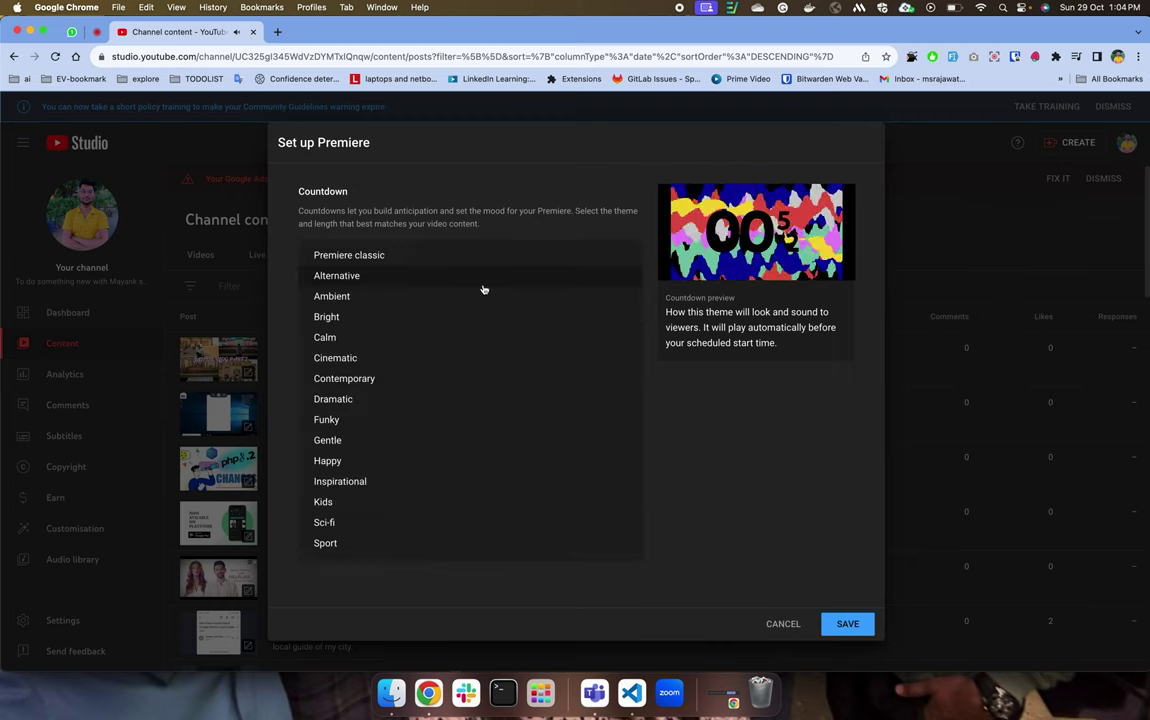
{"action": "left_click", "coordinate": [483, 292]}
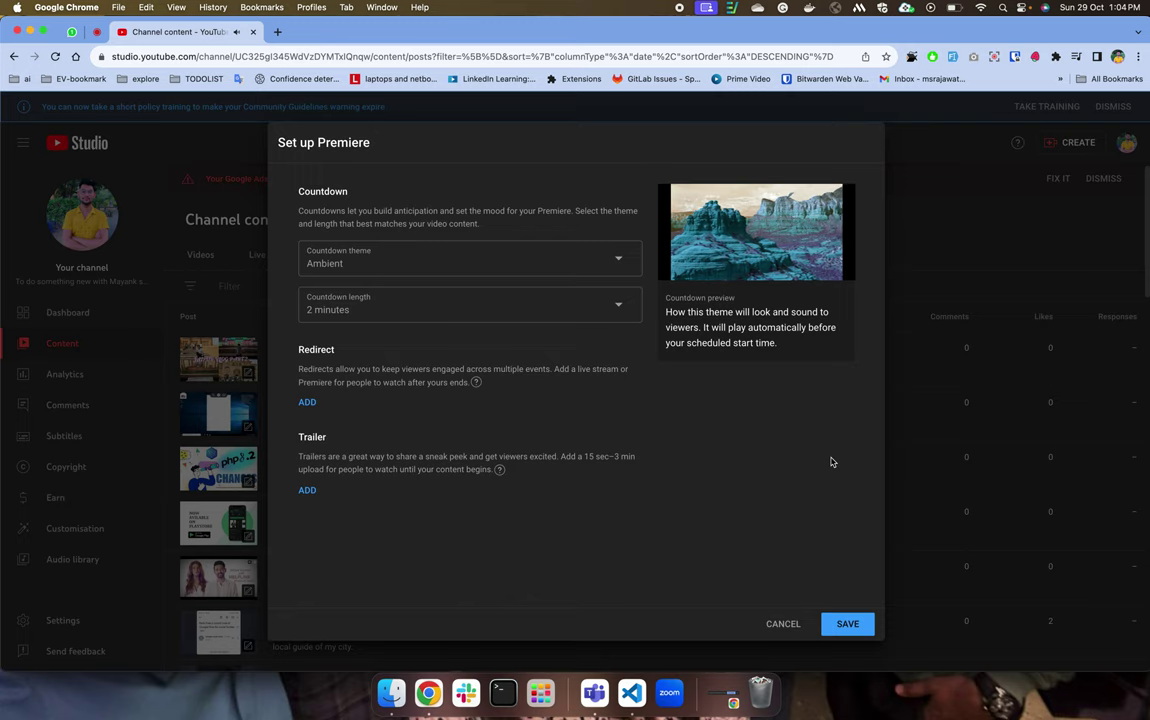
Open the countdown preview video in a new window, copy its address, and close that window.
{"action": "right_click", "coordinate": [809, 266]}
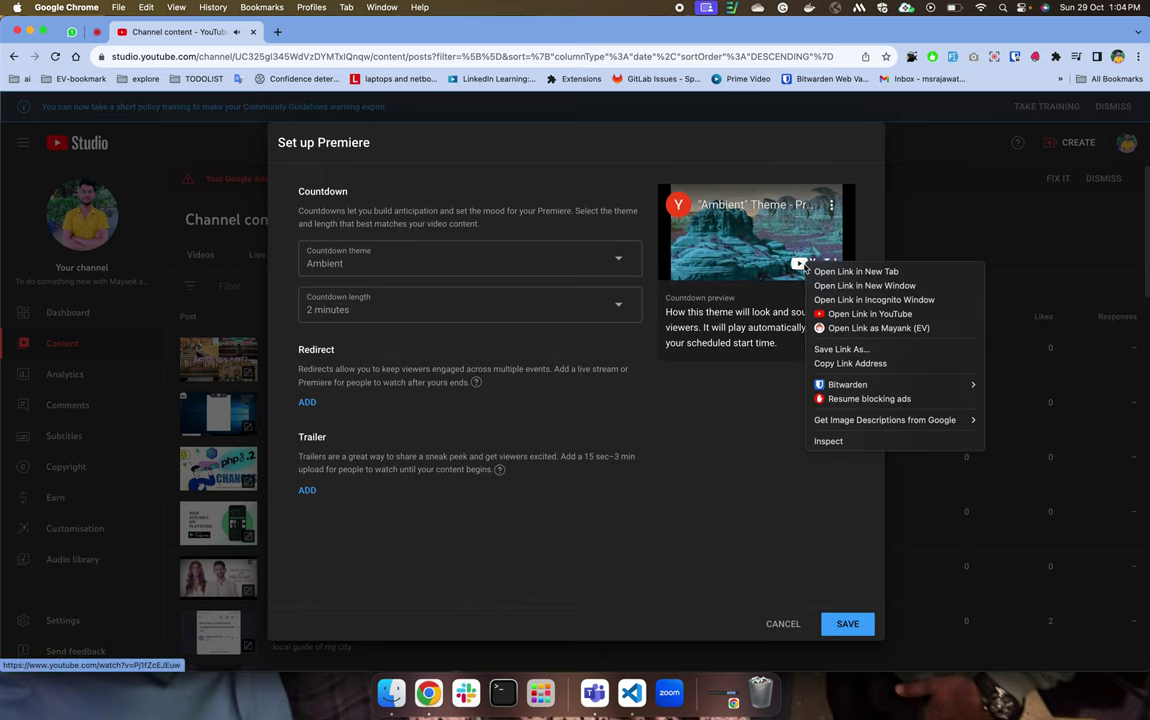
{"action": "left_click", "coordinate": [819, 286]}
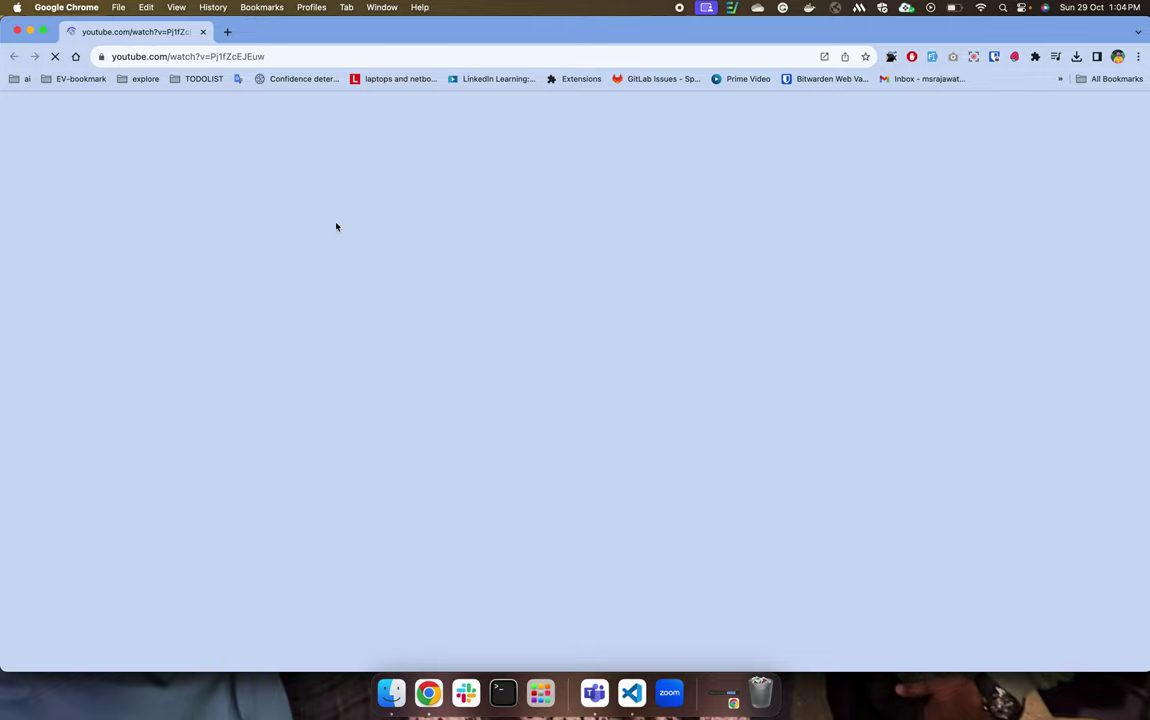
{"action": "key", "text": "ctrl+Up"}
{"action": "left_click", "coordinate": [480, 215]}
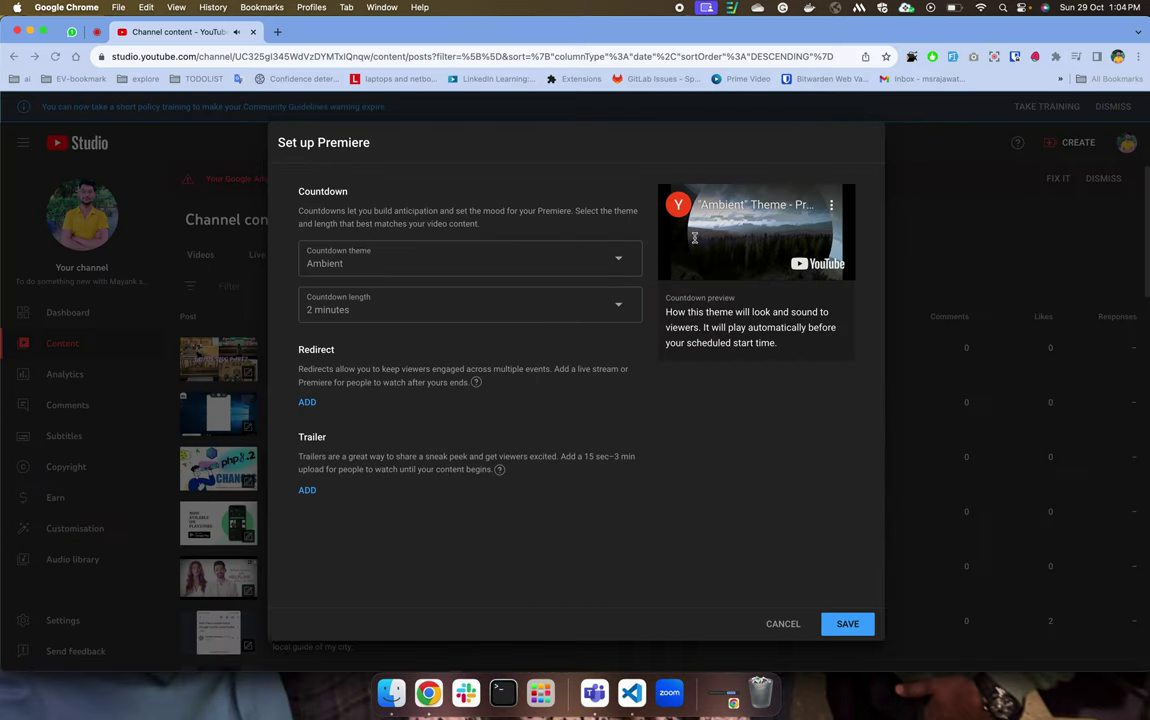
{"action": "key", "text": "ctrl+Up"}
{"action": "left_click", "coordinate": [385, 237]}
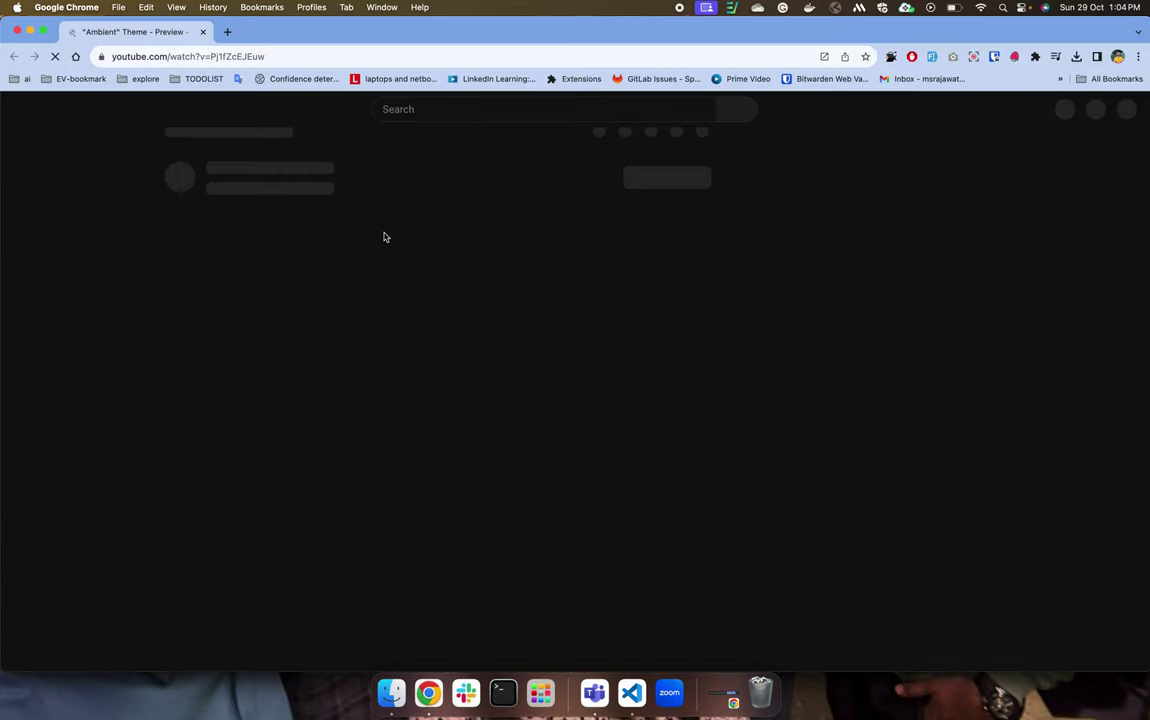
{"action": "left_click", "coordinate": [349, 57]}
{"action": "key", "text": "super+c"}
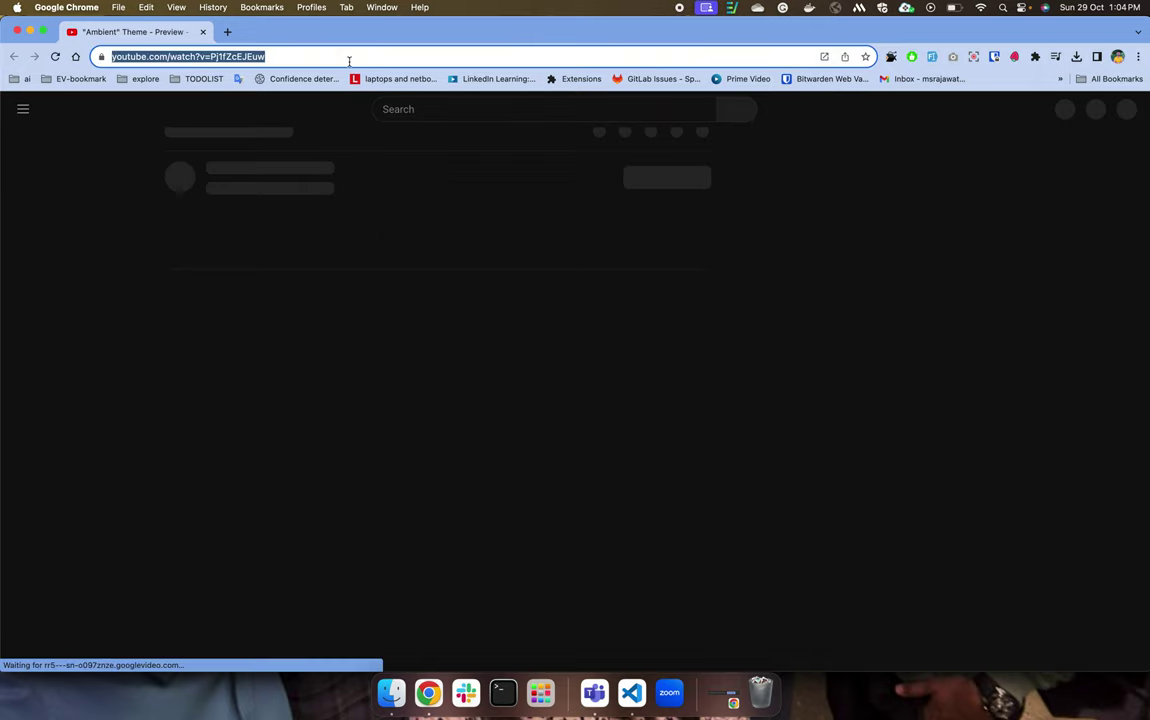
{"action": "key", "text": "super+w"}
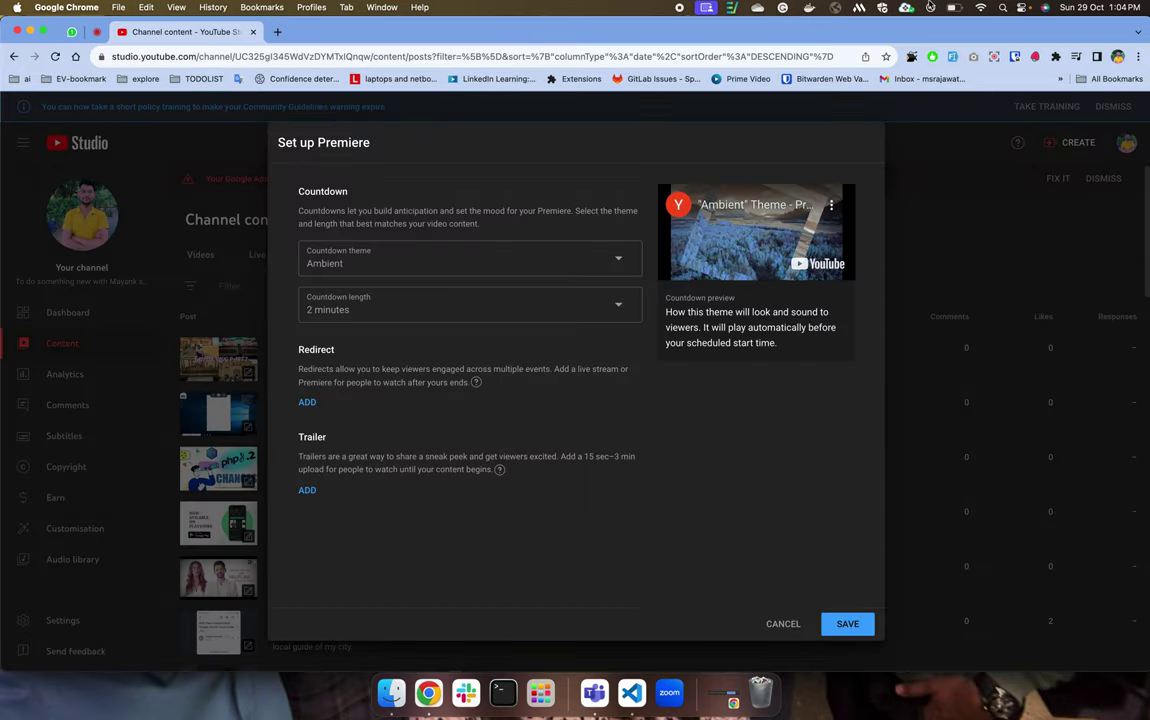
Load the copied preview address in a new incognito window and view the Countdown Previews channel's playlists.
{"action": "left_click", "coordinate": [1137, 58]}
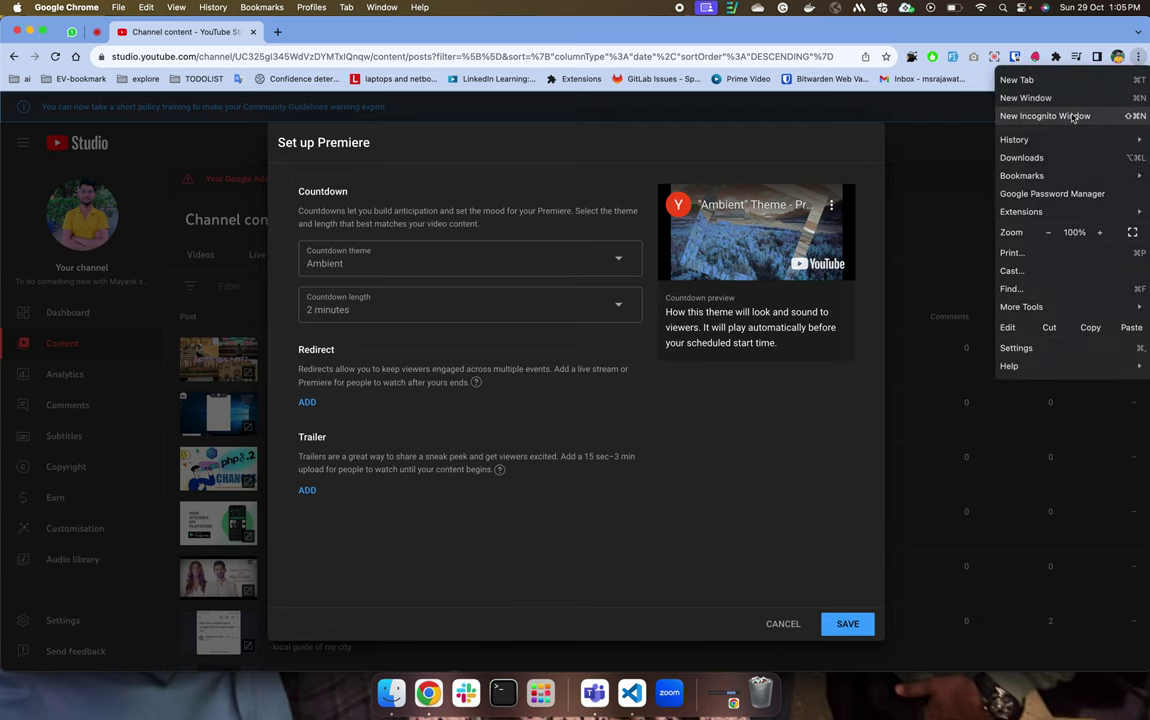
{"action": "left_click", "coordinate": [1040, 113]}
{"action": "key", "text": "super+v"}
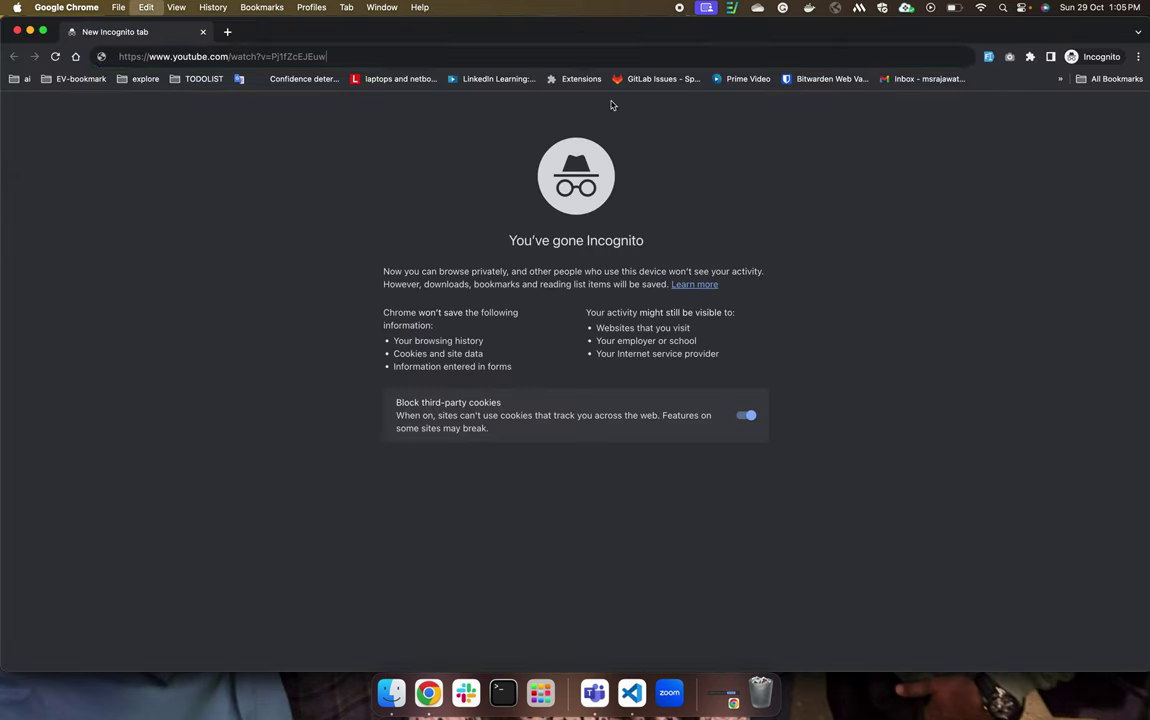
{"action": "key", "text": "Return"}
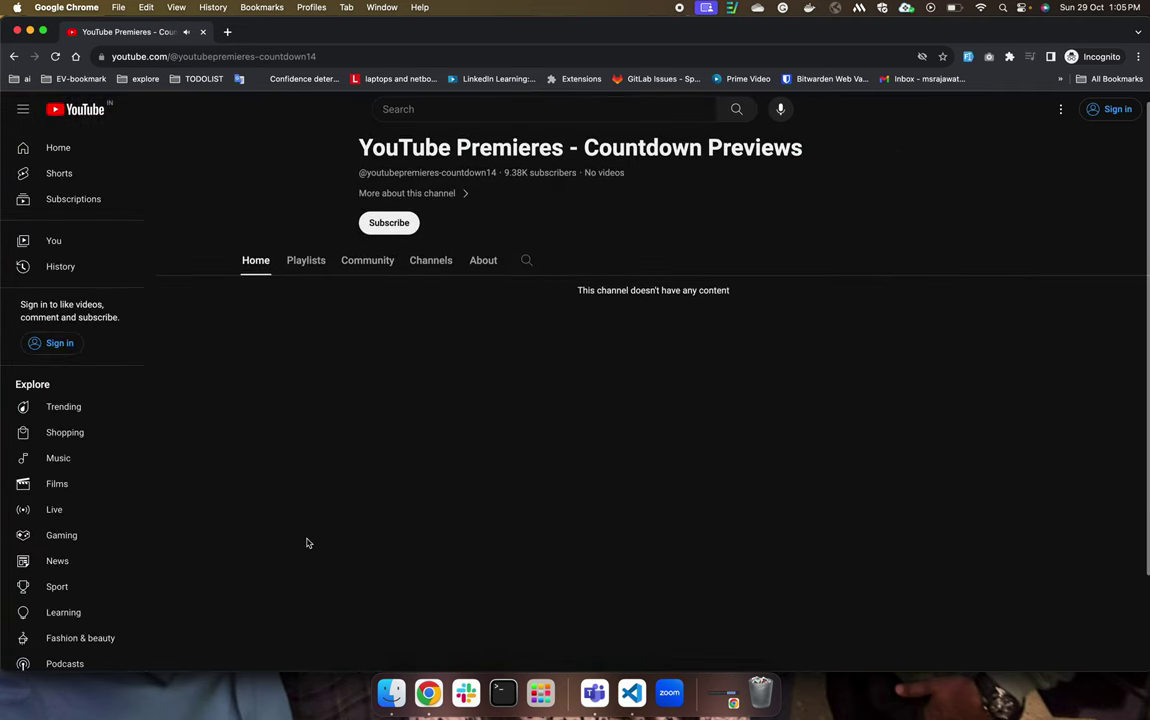
{"action": "left_click", "coordinate": [318, 266]}
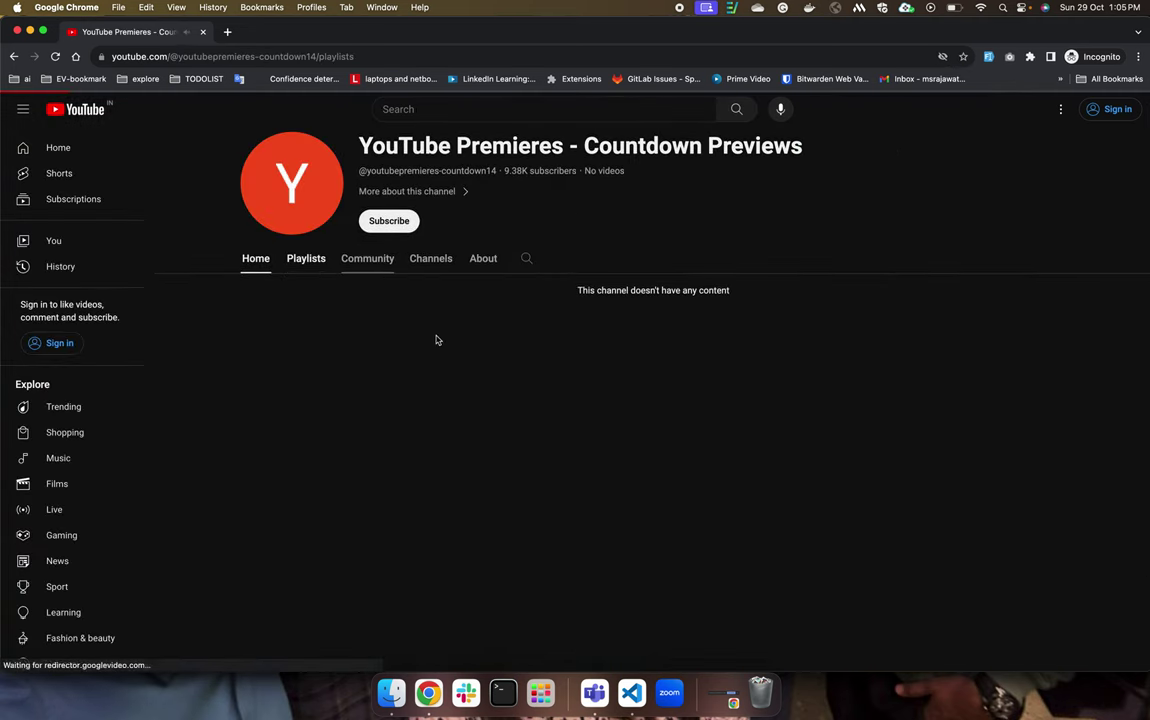
Back in the premiere setup, set the countdown theme to Cinematic.
{"action": "key", "text": "super+grave"}
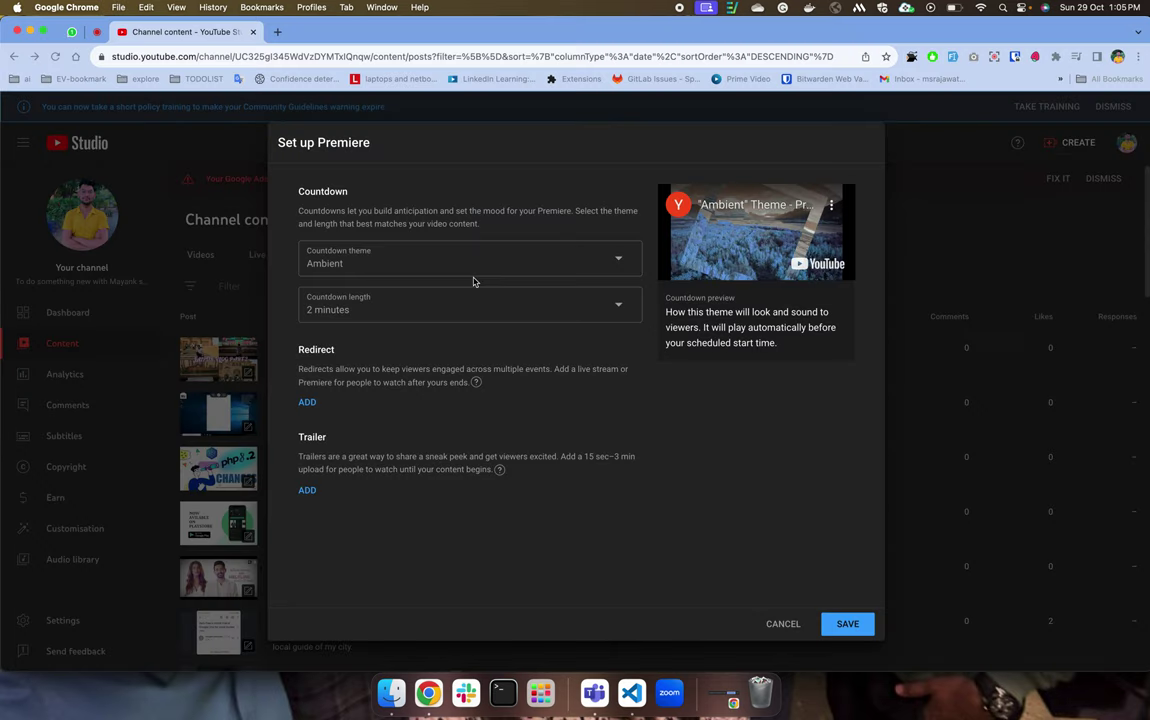
{"action": "left_click", "coordinate": [400, 270]}
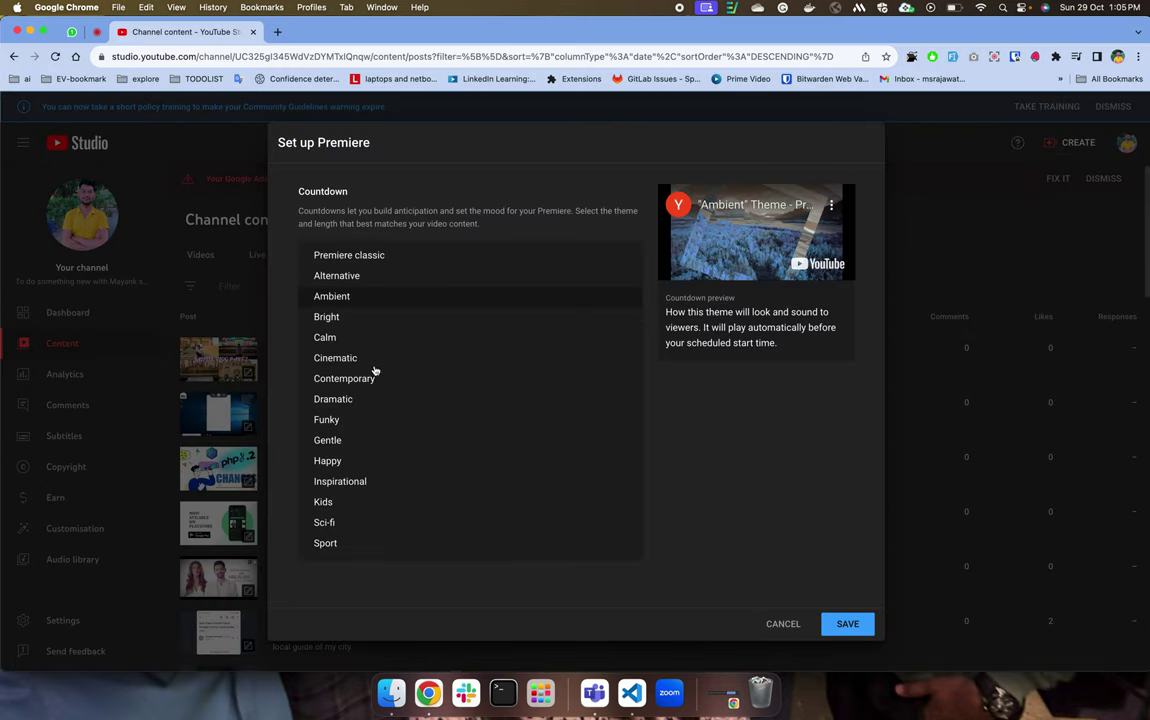
{"action": "left_click", "coordinate": [371, 356]}
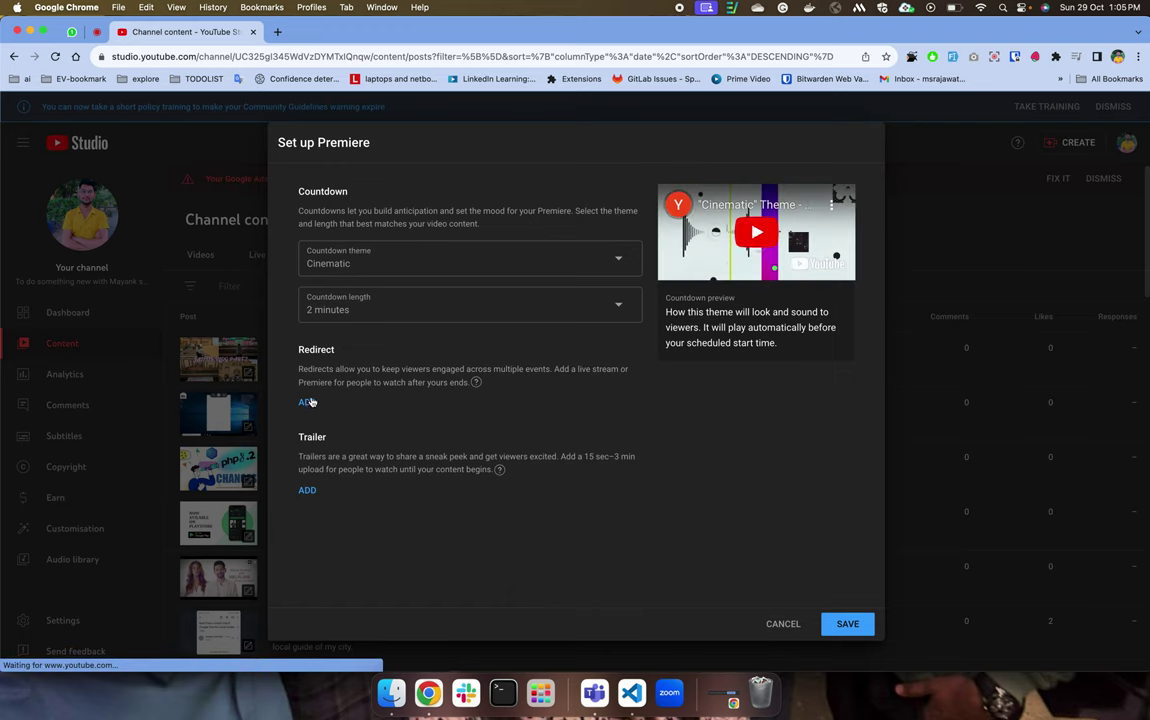
Start adding a Redirect, then close the Choose specific video dialog without choosing one.
{"action": "left_click_drag", "start_coordinate": [328, 369], "coordinate": [586, 369]}
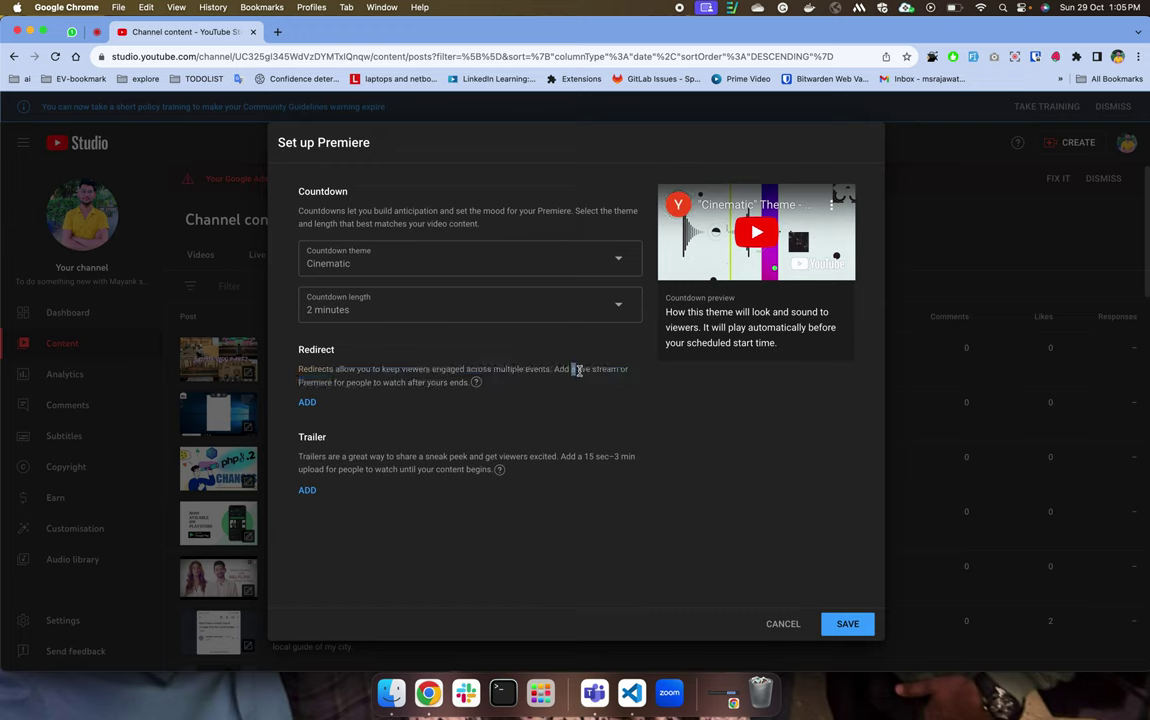
{"action": "left_click", "coordinate": [308, 401]}
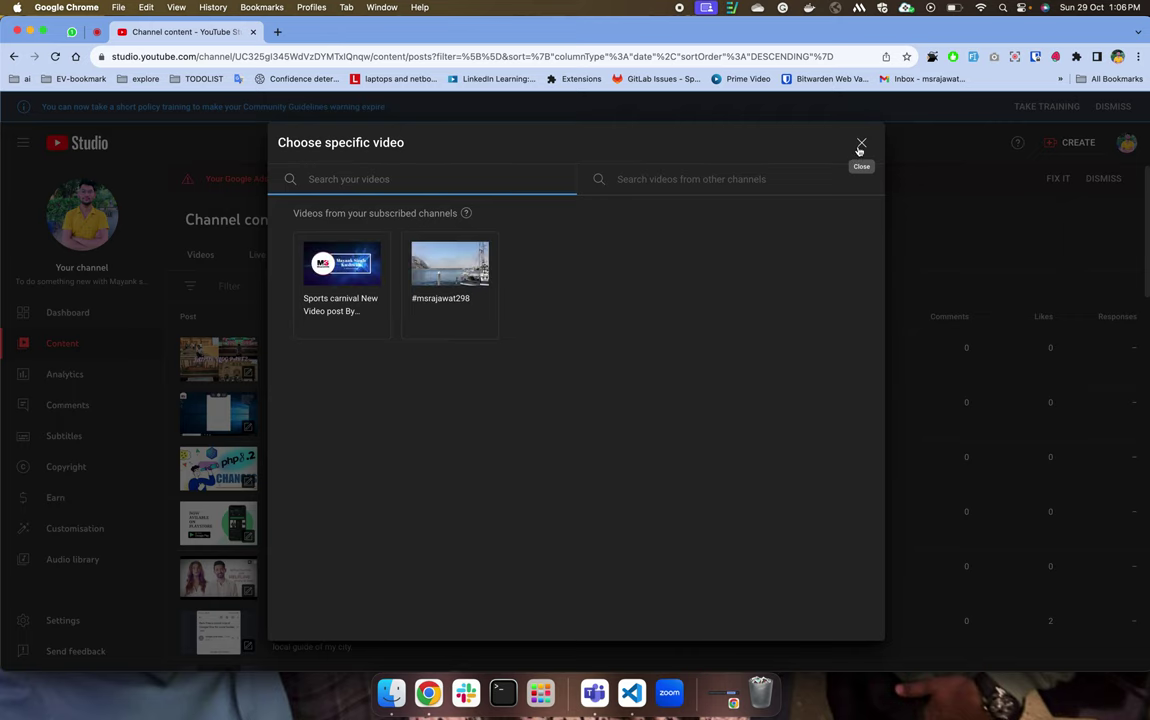
{"action": "left_click", "coordinate": [860, 148]}
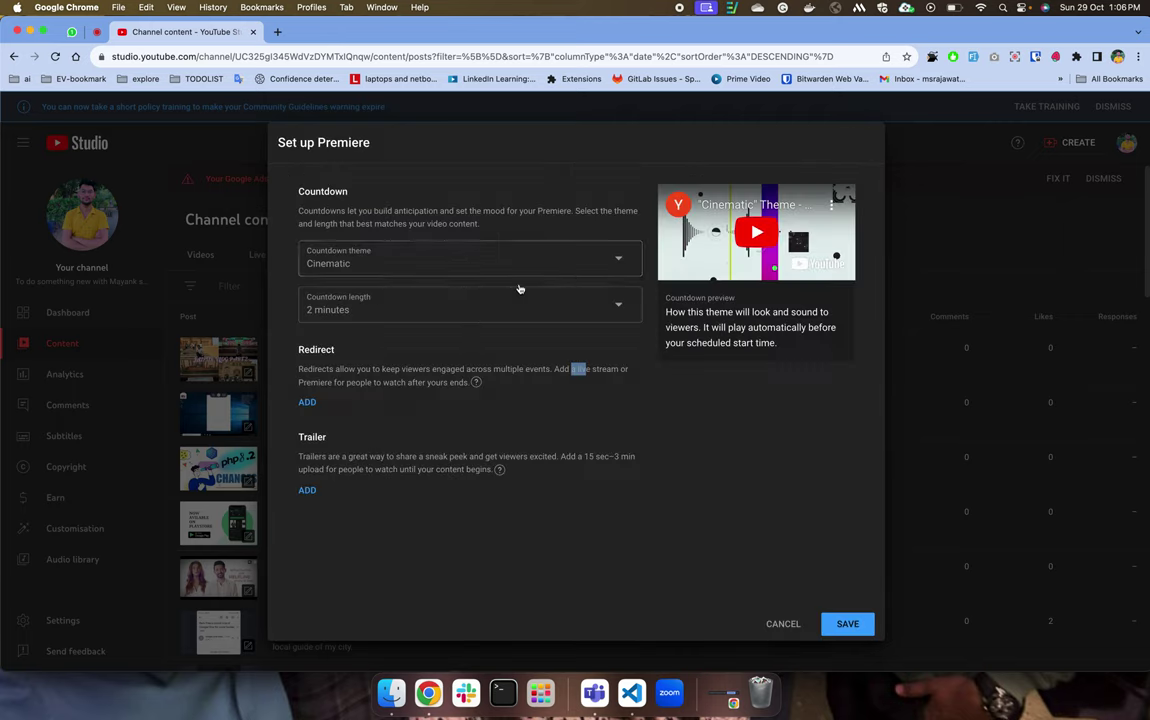
Set the 0:32 #msrajawat298 video as the premiere trailer, then play the Cinematic countdown preview muted.
{"action": "double_click", "coordinate": [306, 437]}
{"action": "left_click", "coordinate": [307, 491]}
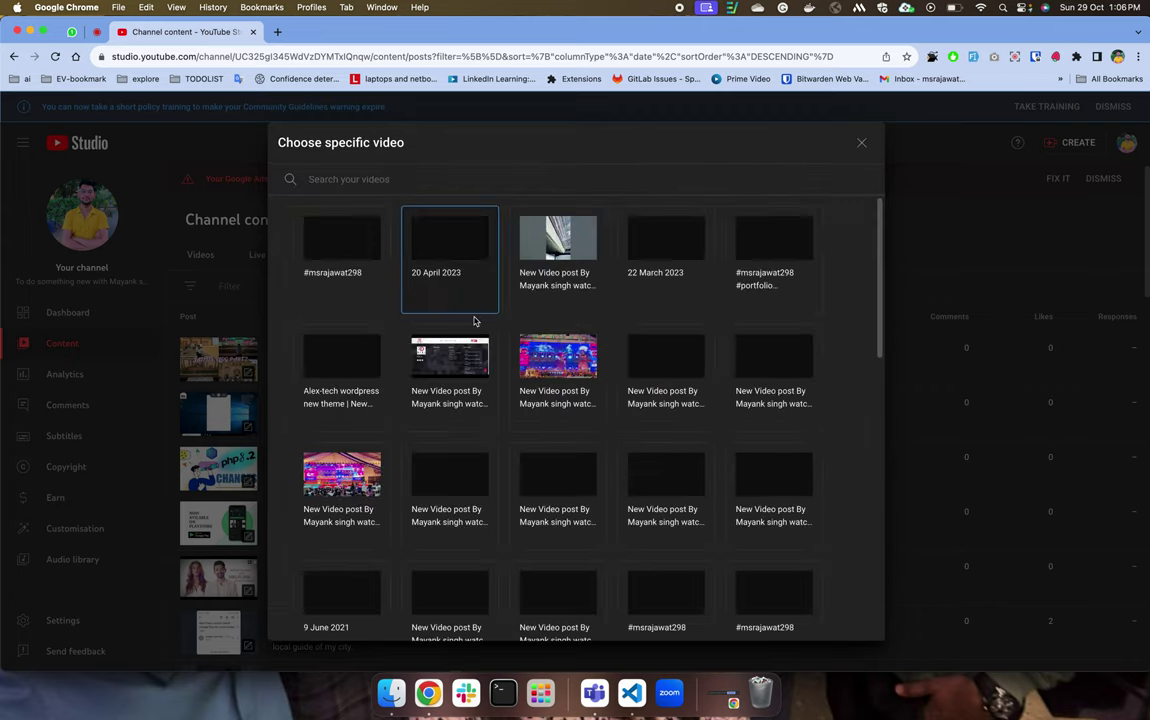
{"action": "left_click", "coordinate": [861, 143]}
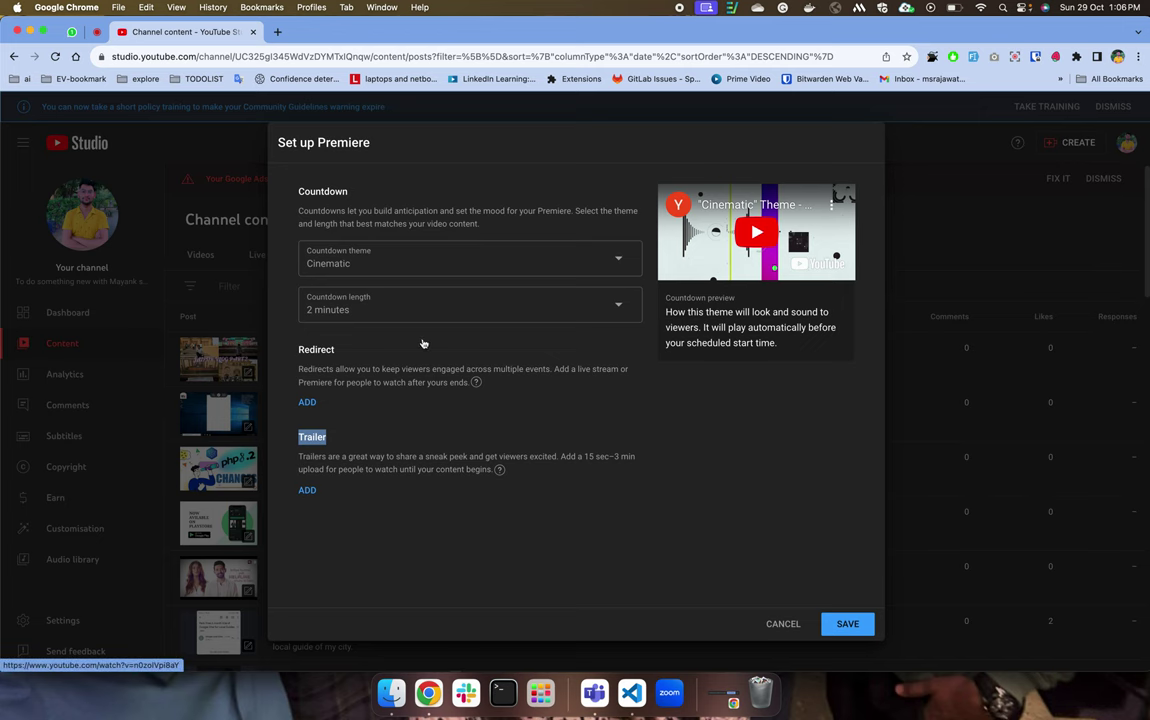
{"action": "left_click", "coordinate": [376, 405]}
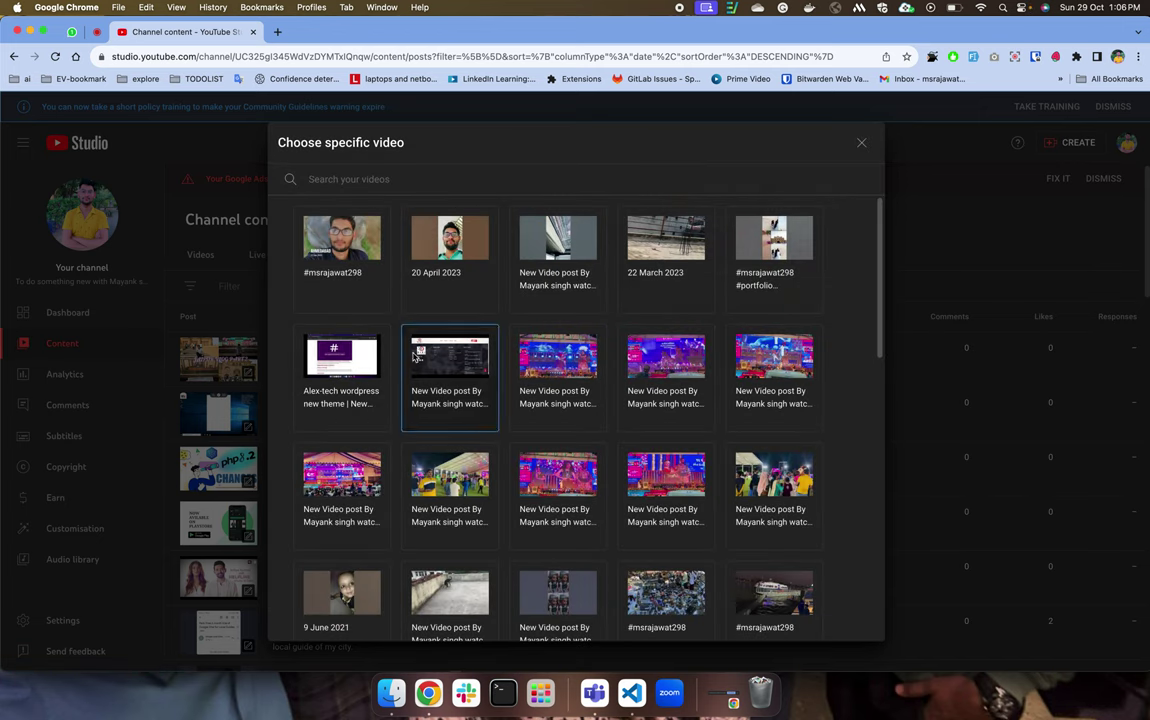
{"action": "left_click", "coordinate": [349, 251]}
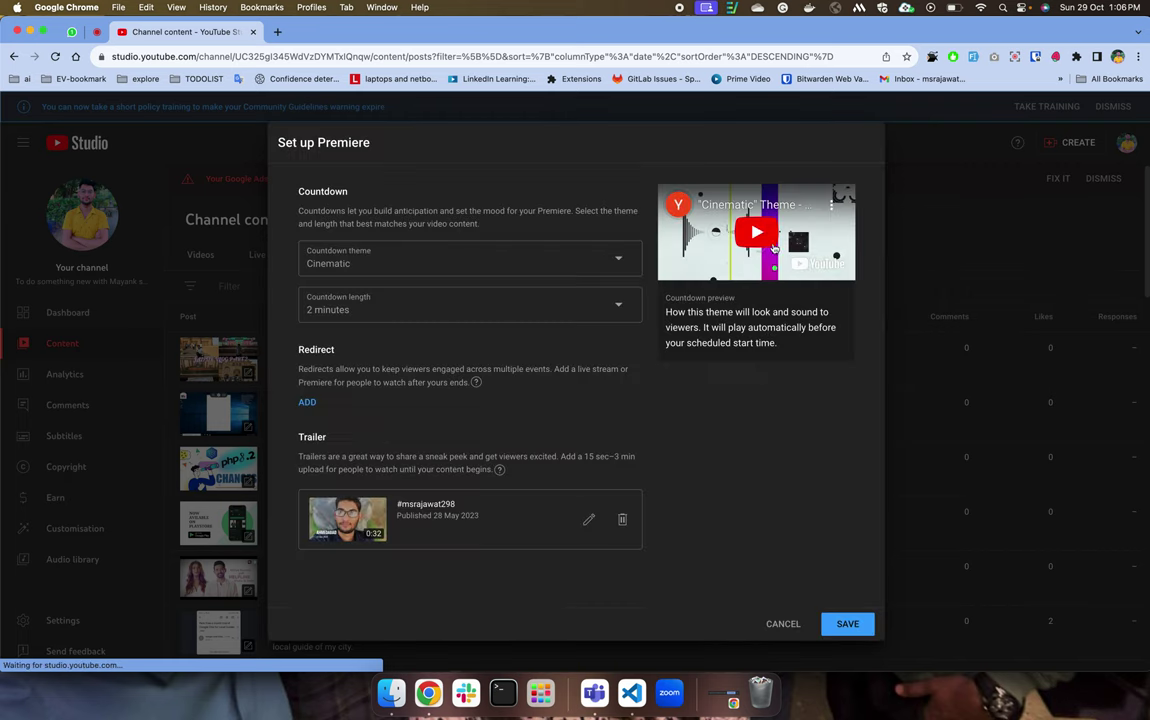
{"action": "left_click", "coordinate": [759, 242]}
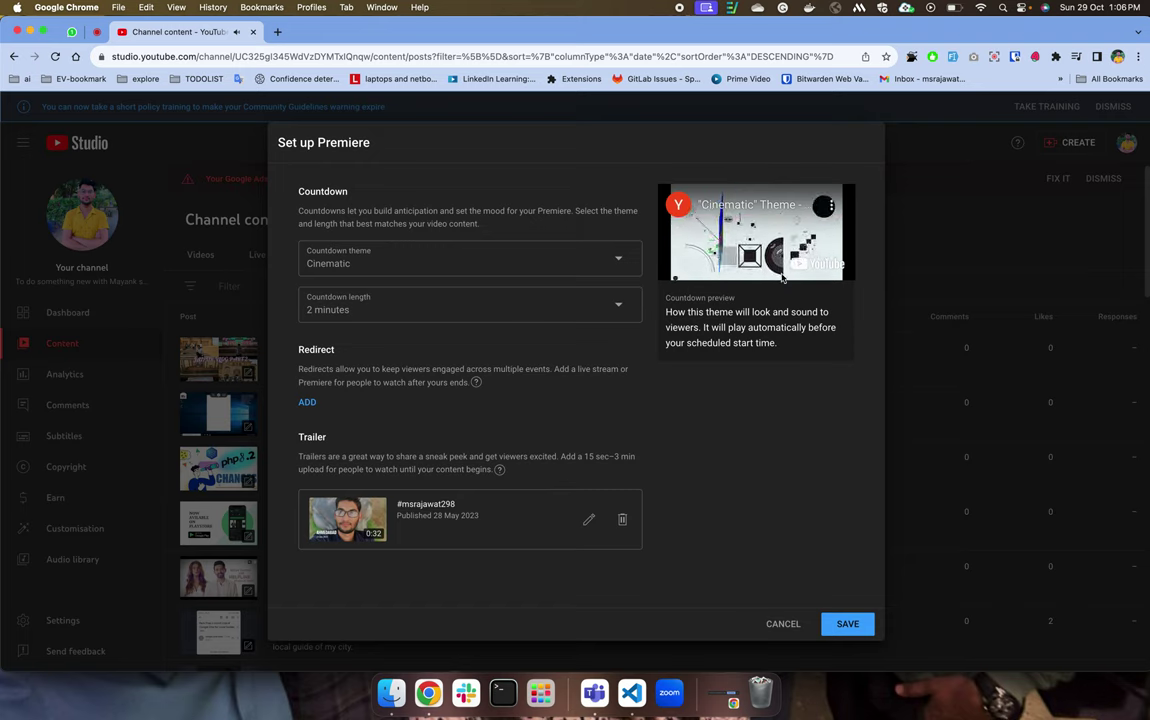
{"action": "key", "text": "XF86AudioMute"}
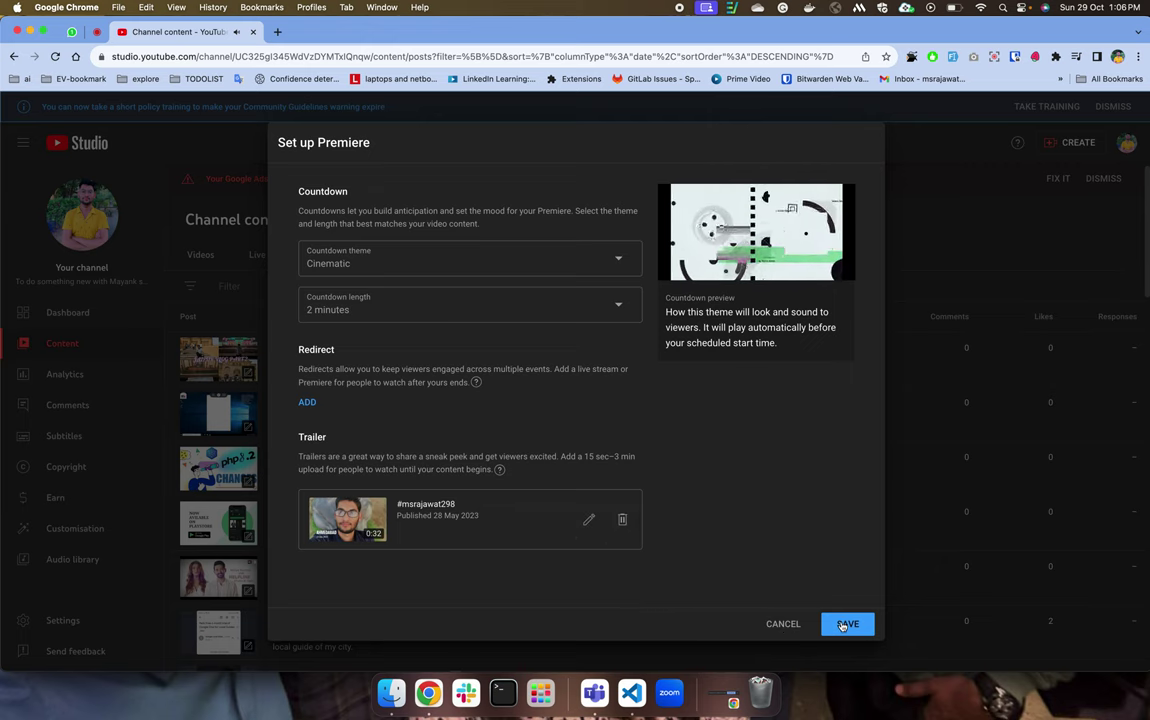
Save the premiere setup and schedule the premiere for 30 October 2023 at 08:15.
{"action": "left_click", "coordinate": [847, 623]}
{"action": "scroll", "coordinate": [558, 425], "scroll_direction": "down", "scroll_amount": 1}
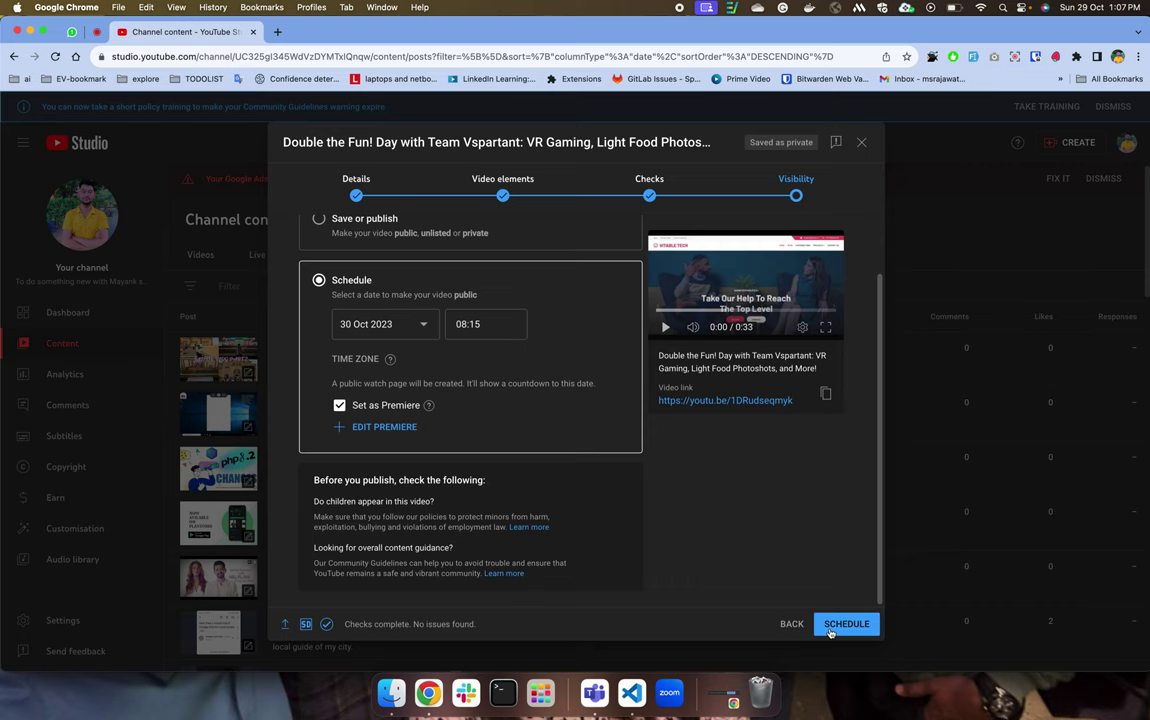
{"action": "left_click", "coordinate": [829, 630]}
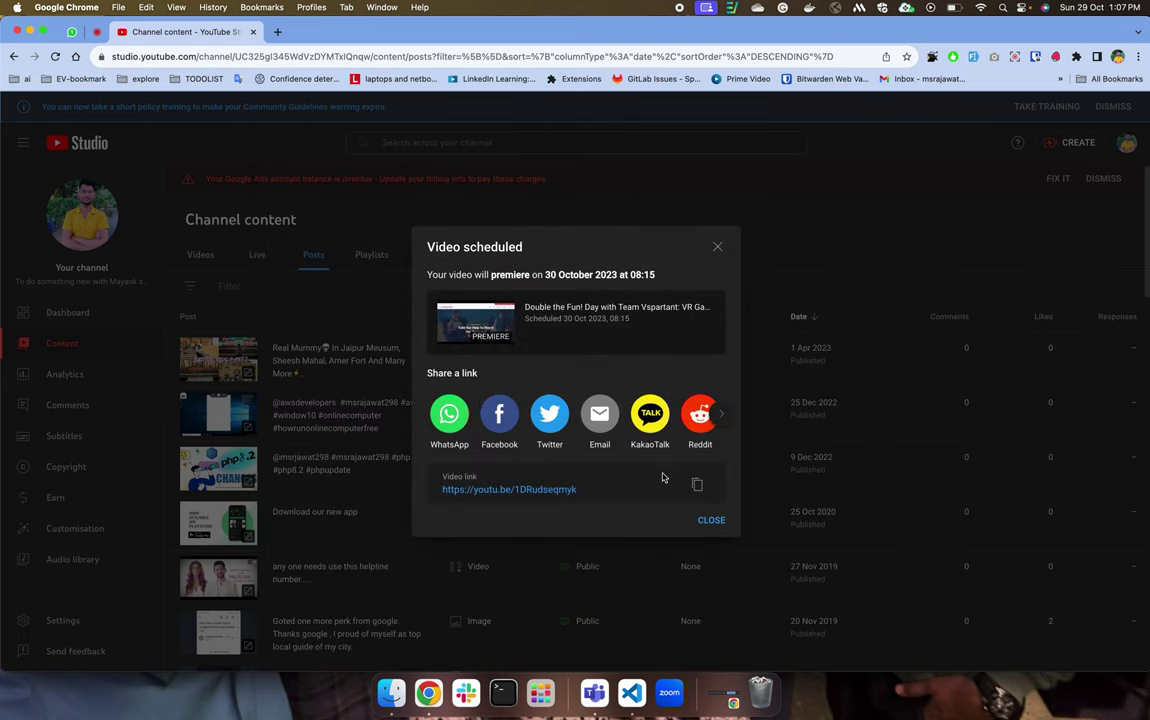
Copy the premiere's short video link and load it in a new incognito Chrome window.
{"action": "left_click", "coordinate": [697, 484]}
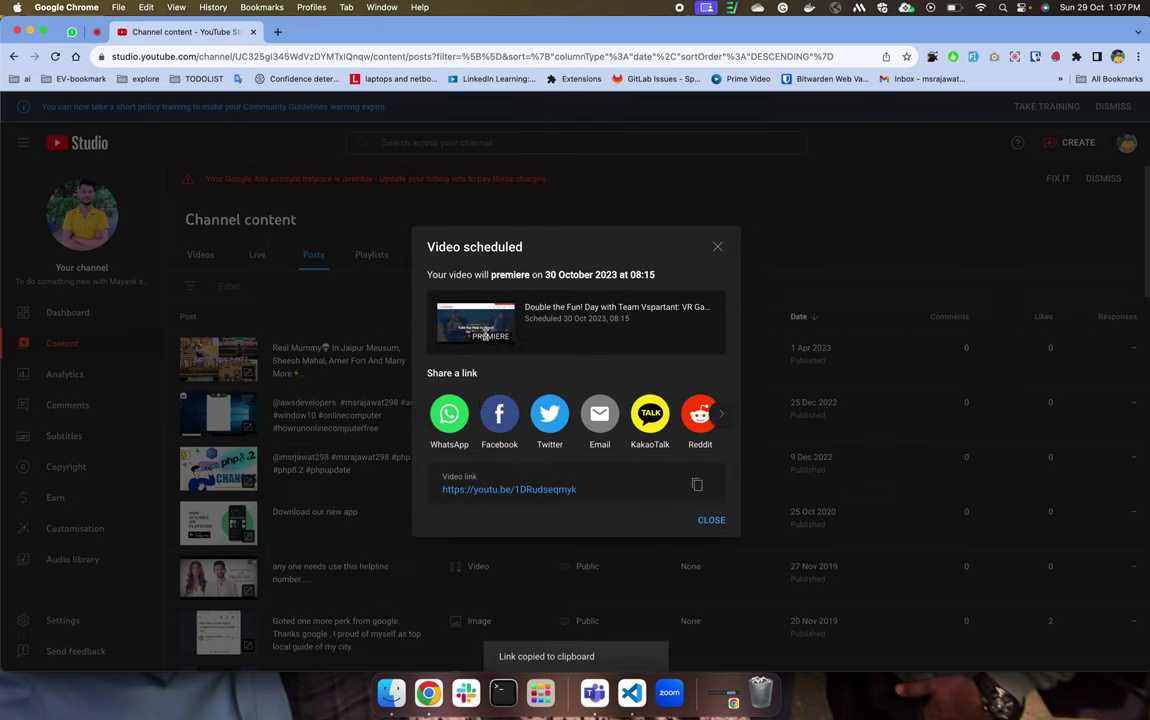
{"action": "key", "text": "super+shift+n"}
{"action": "key", "text": "super+v"}
{"action": "key", "text": "Return"}
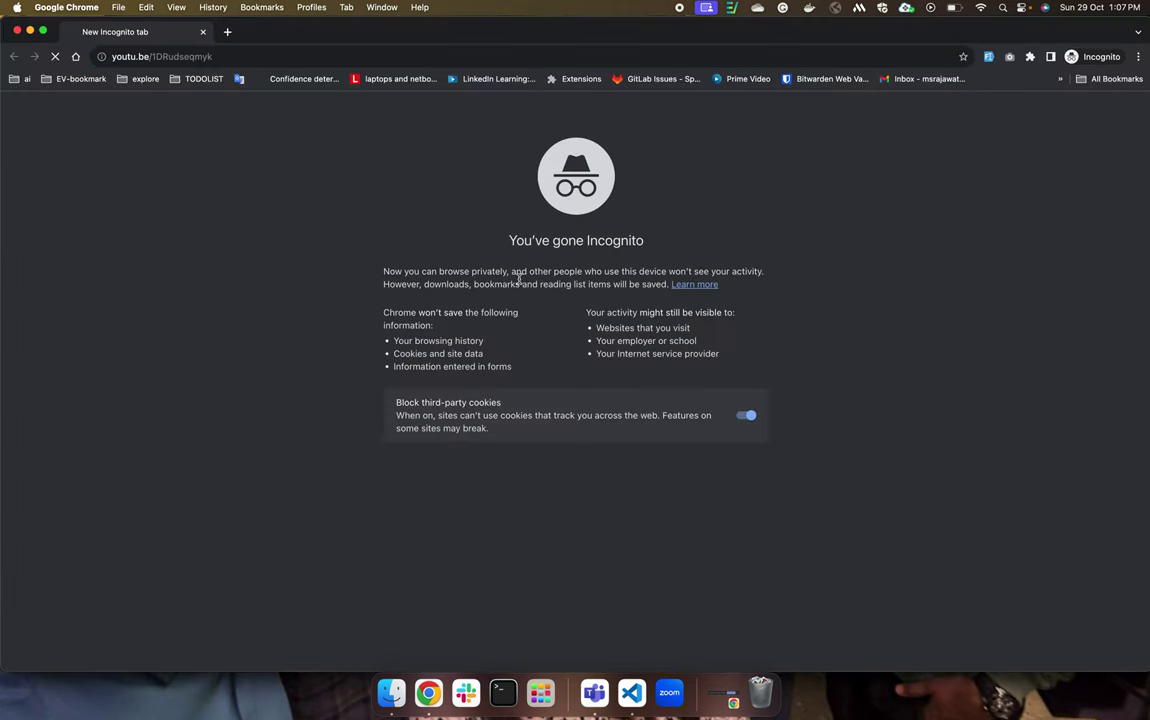
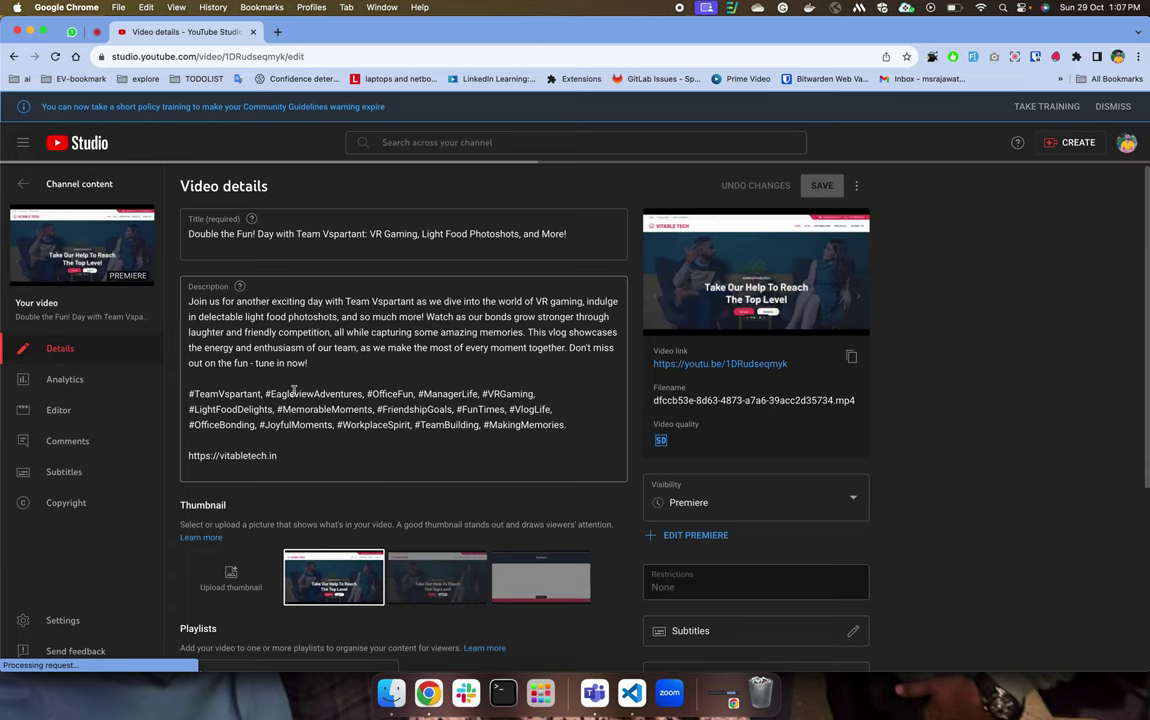
Set the video's visibility to Public, publishing now as an instant Premiere.
{"action": "scroll", "coordinate": [716, 453], "scroll_direction": "down", "scroll_amount": 2}
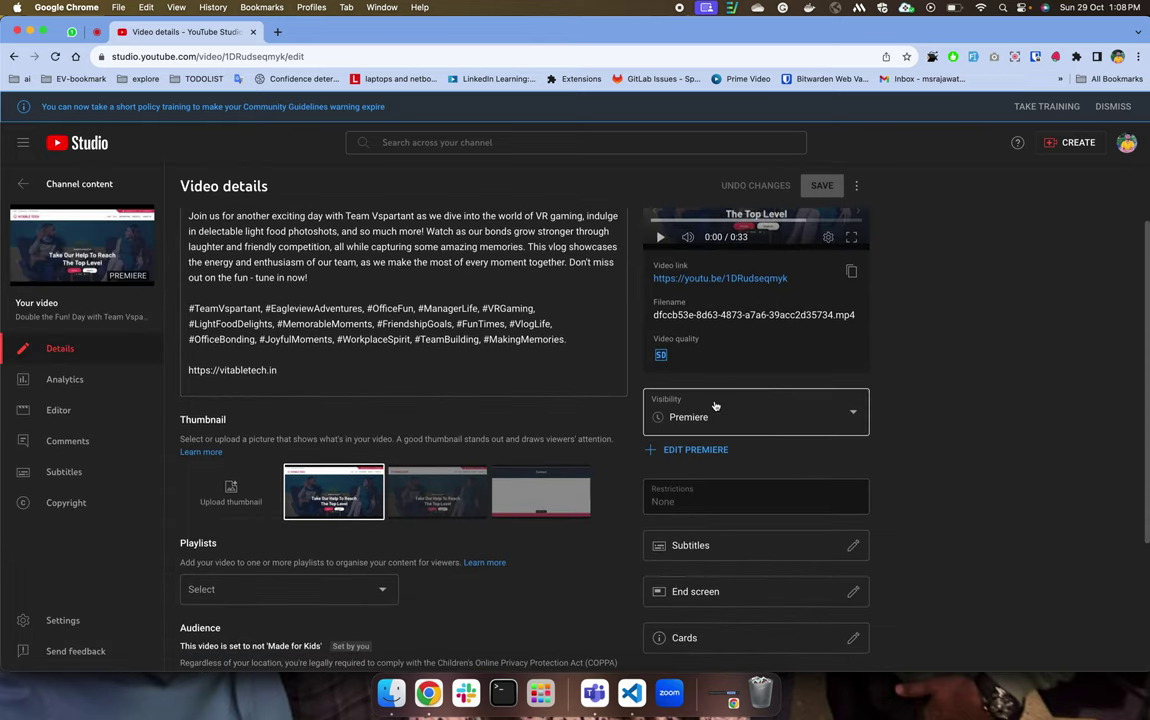
{"action": "left_click", "coordinate": [721, 420]}
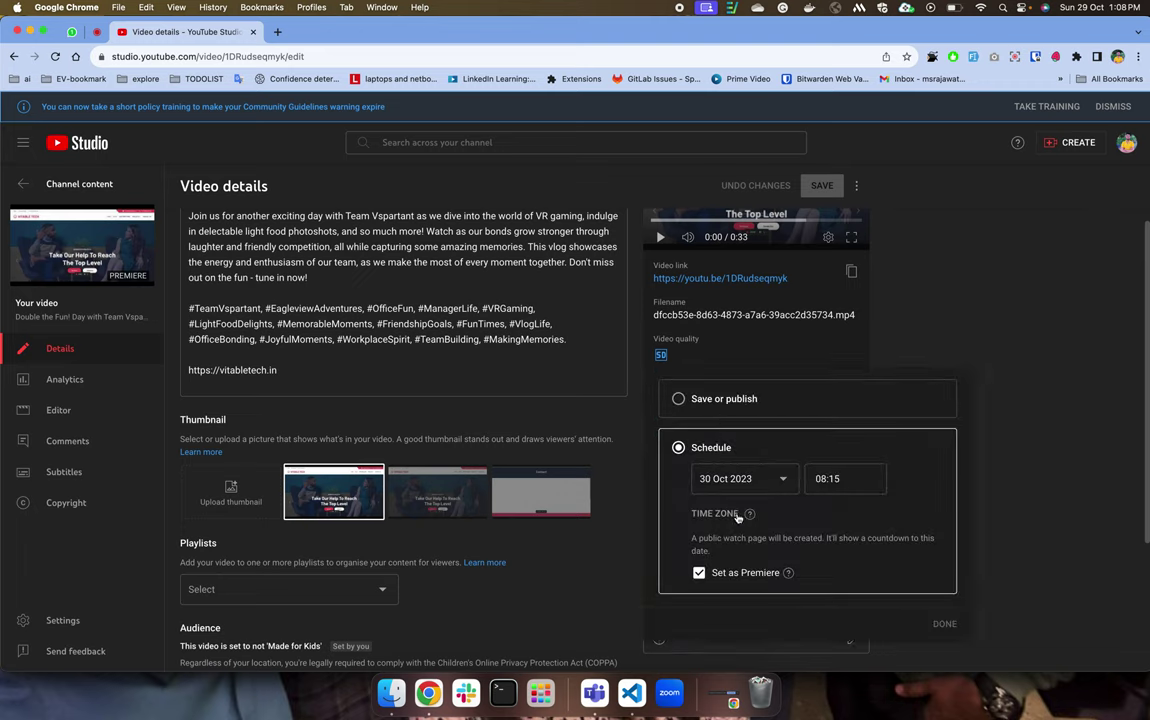
{"action": "left_click", "coordinate": [868, 411]}
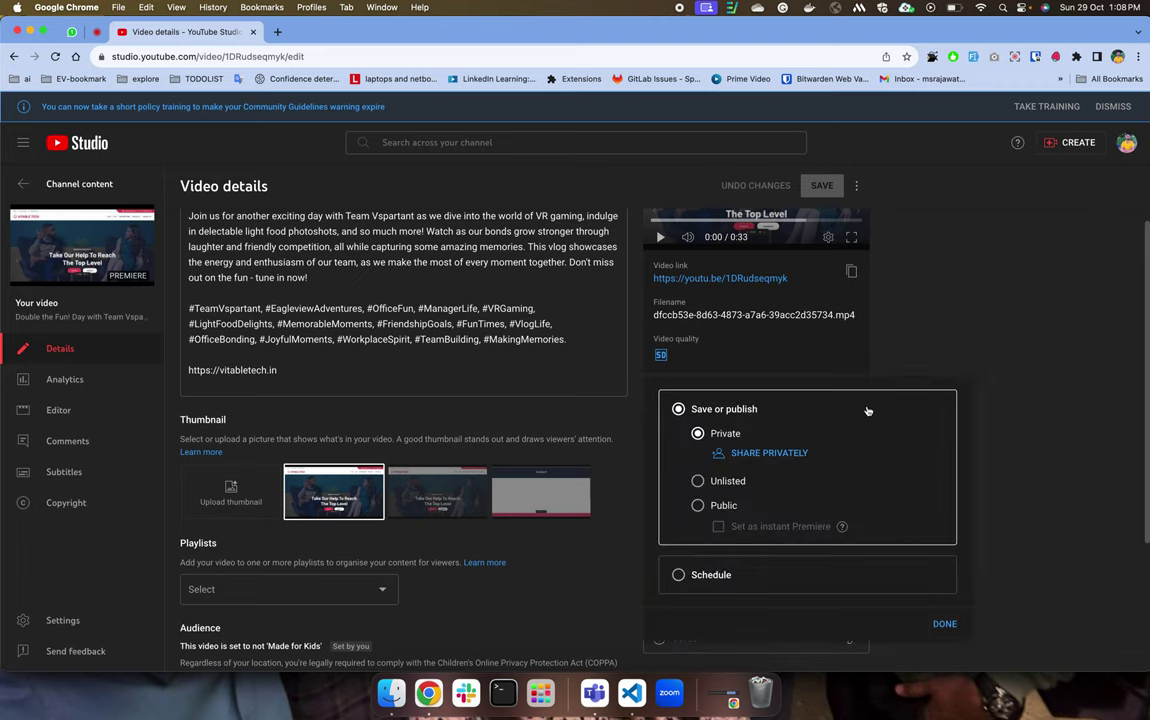
{"action": "left_click", "coordinate": [698, 506]}
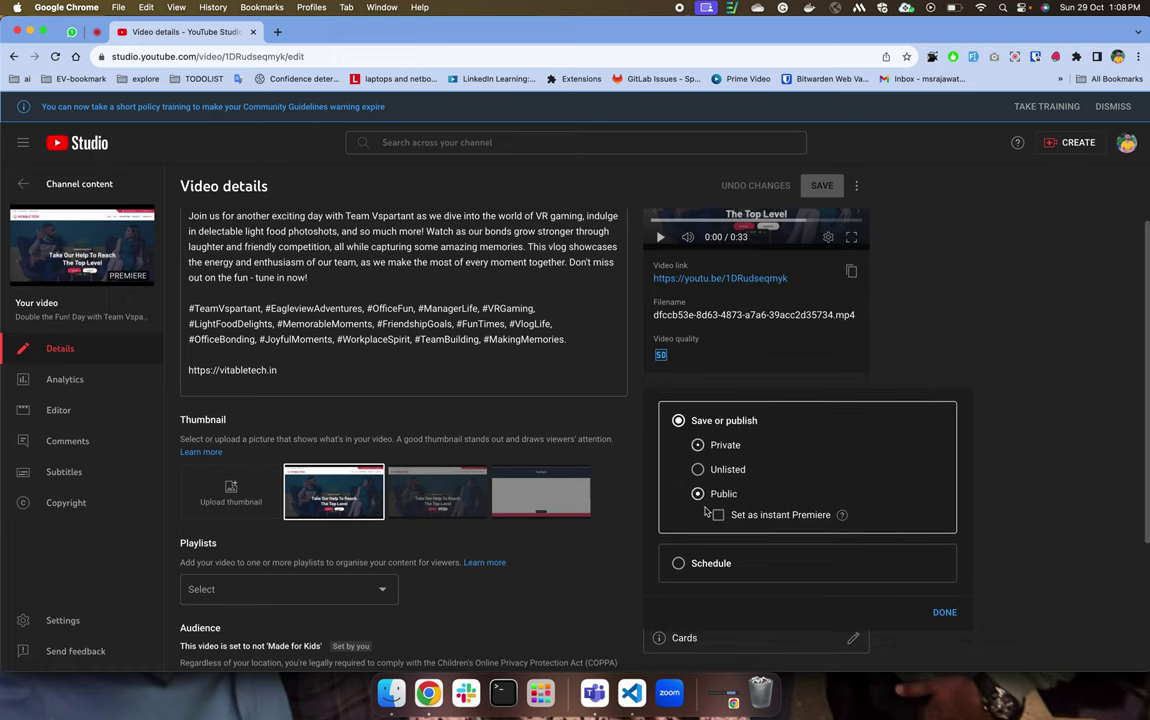
{"action": "left_click", "coordinate": [718, 514]}
Check the video in the incognito window, then return to the video details window full screen.
{"action": "key", "text": "ctrl+Up"}
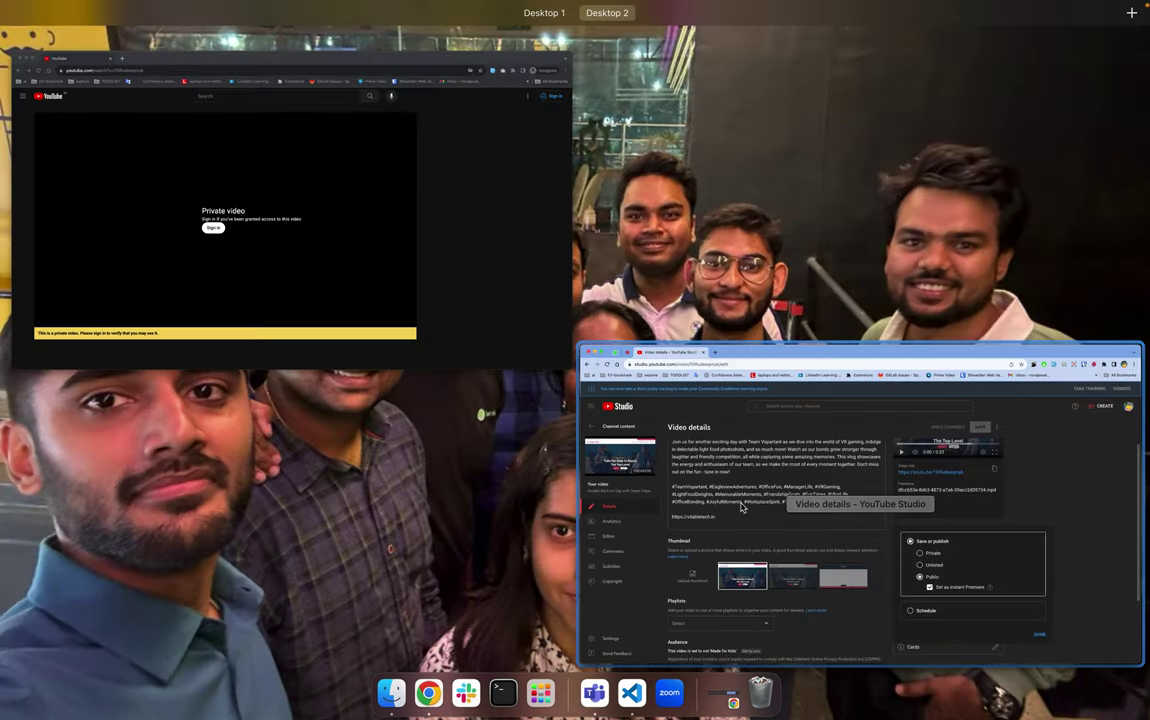
{"action": "left_click", "coordinate": [403, 231]}
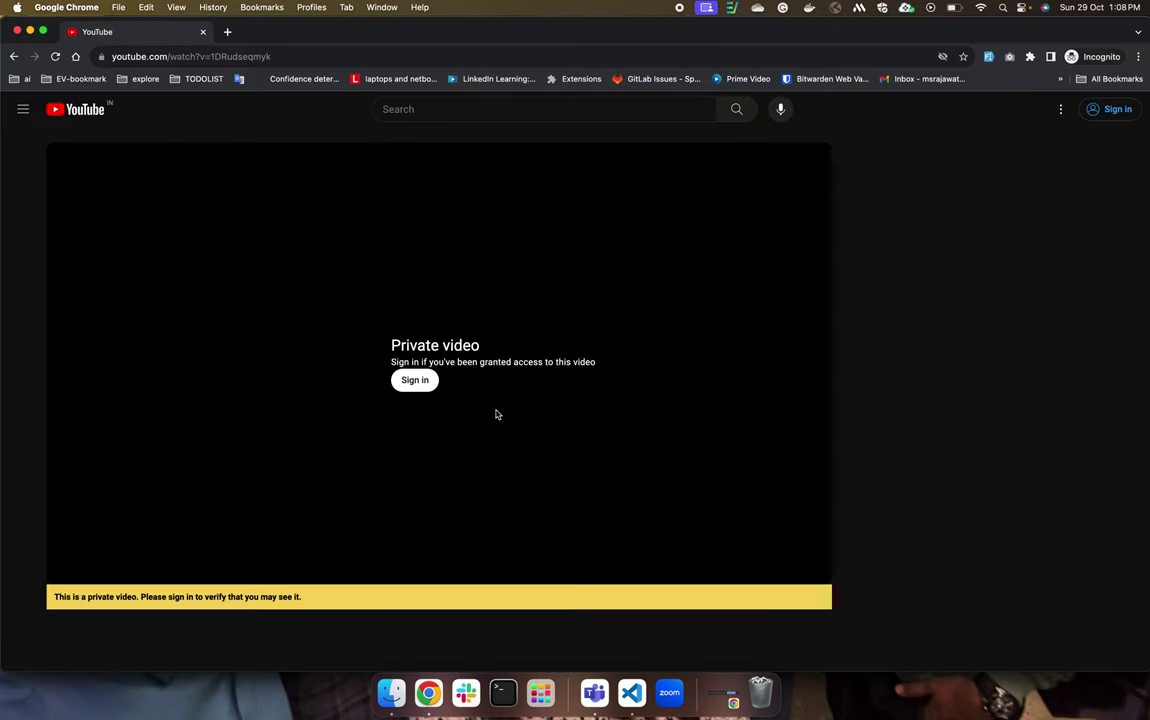
{"action": "key", "text": "super+grave"}
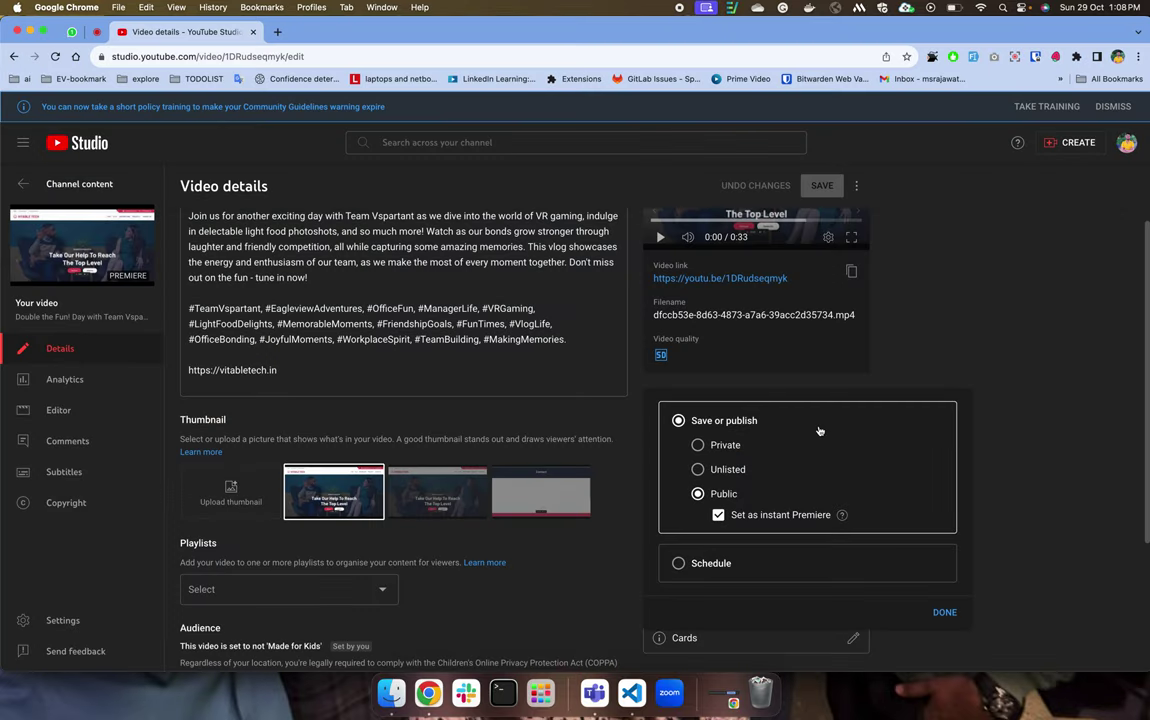
{"action": "key", "text": "ctrl+Up"}
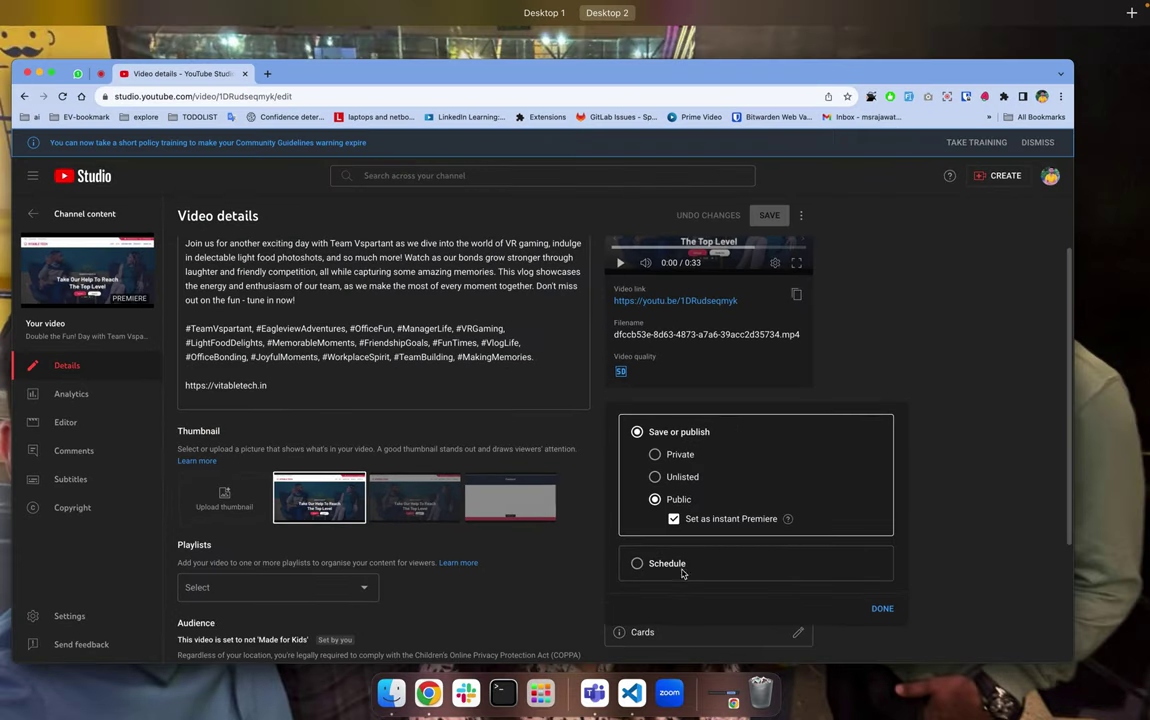
{"action": "left_click", "coordinate": [925, 351]}
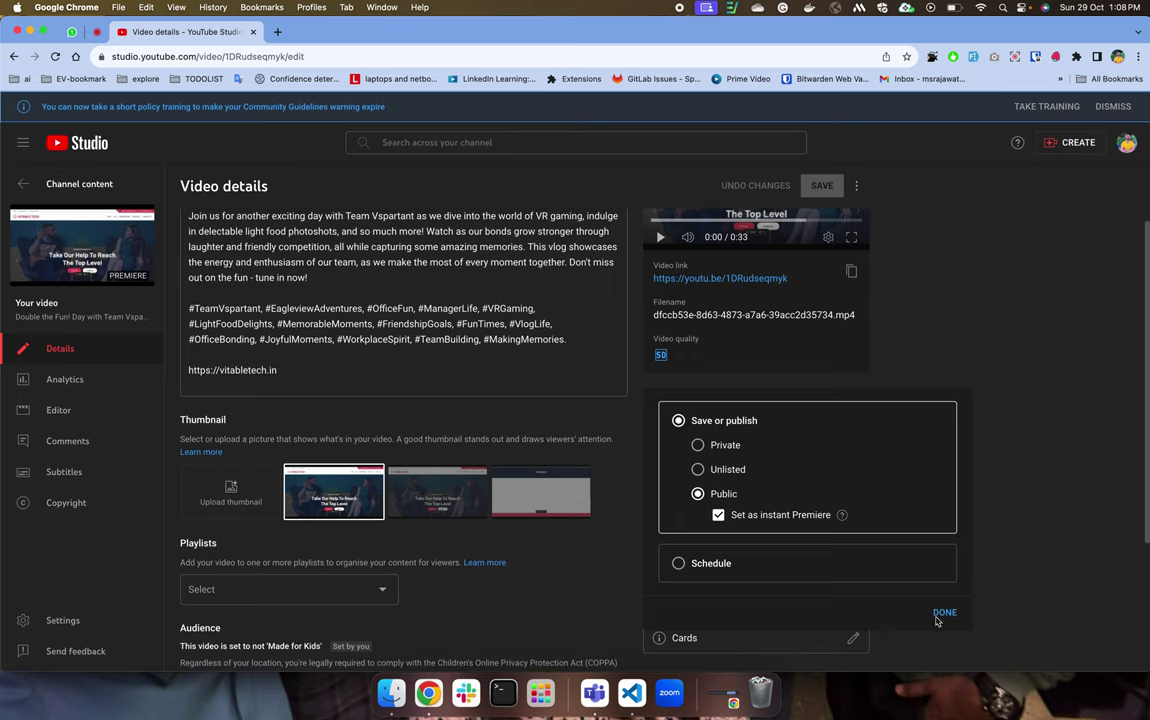
Open the playlist picker, close it without adding any playlist, and go to Analytics.
{"action": "scroll", "coordinate": [758, 407], "scroll_direction": "down", "scroll_amount": 4}
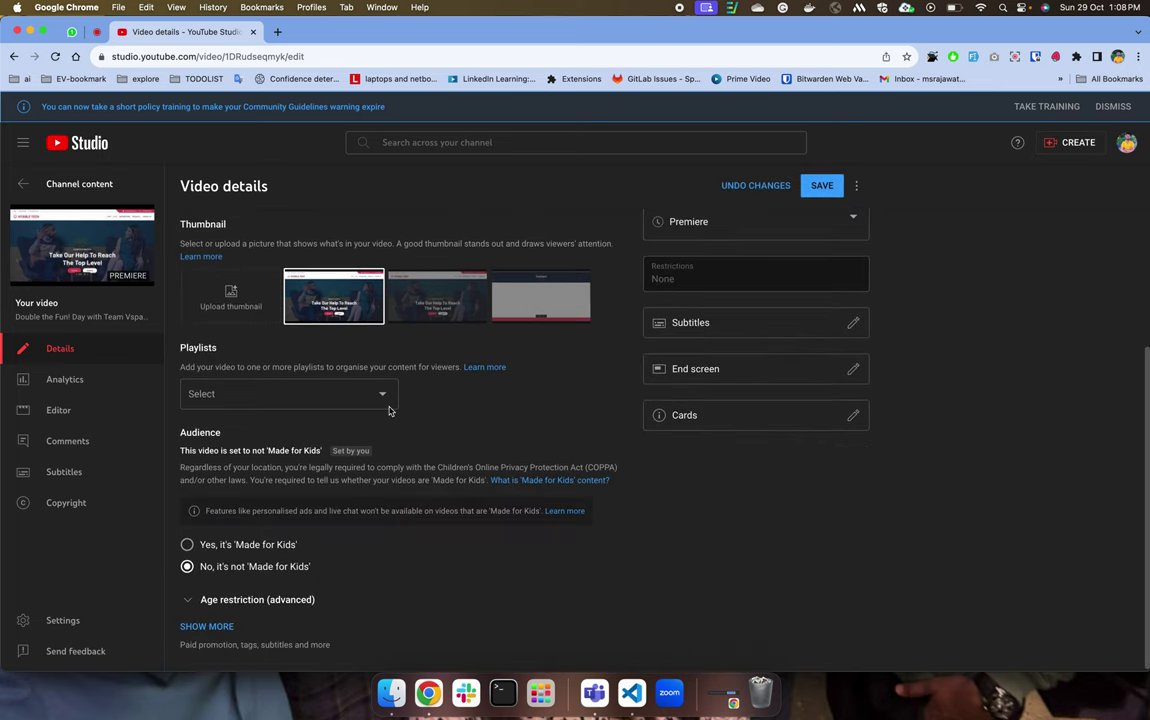
{"action": "left_click", "coordinate": [271, 392]}
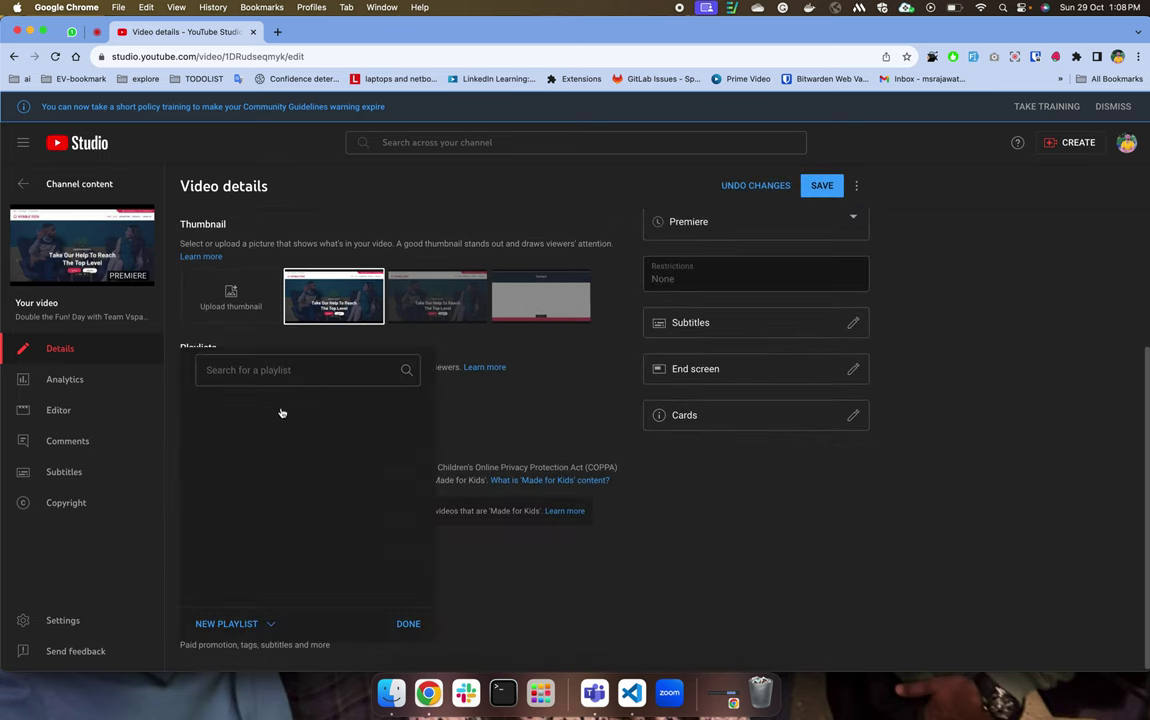
{"action": "left_click", "coordinate": [492, 442]}
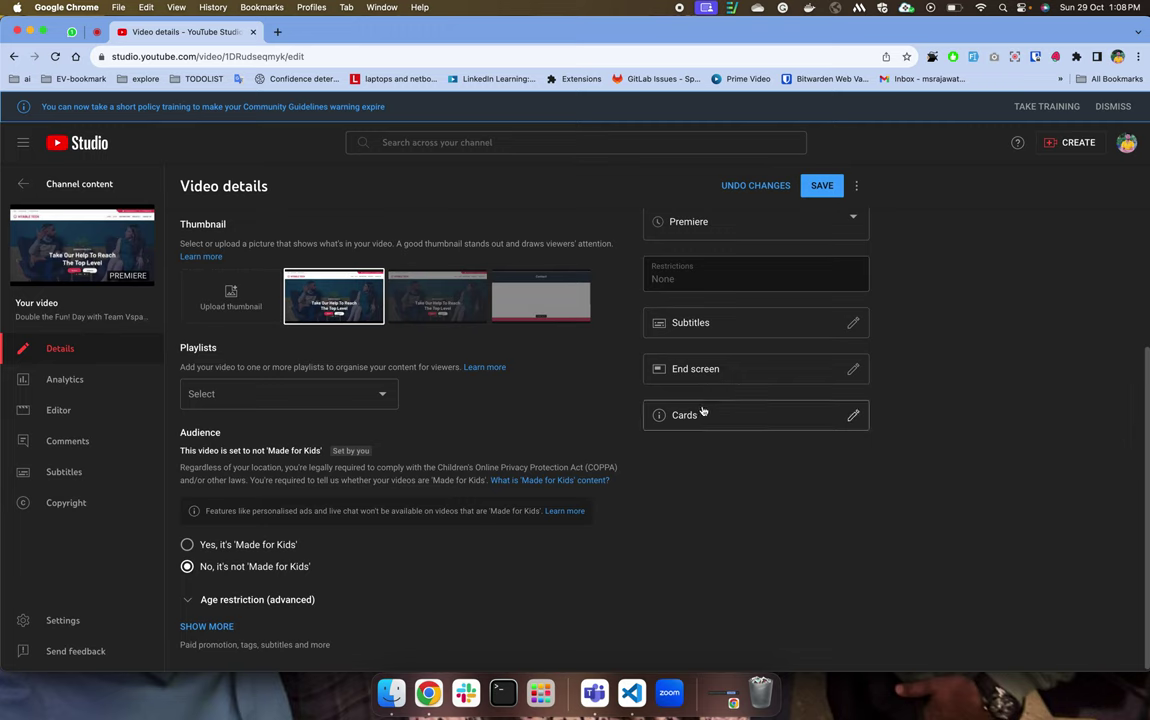
{"action": "left_click", "coordinate": [100, 384]}
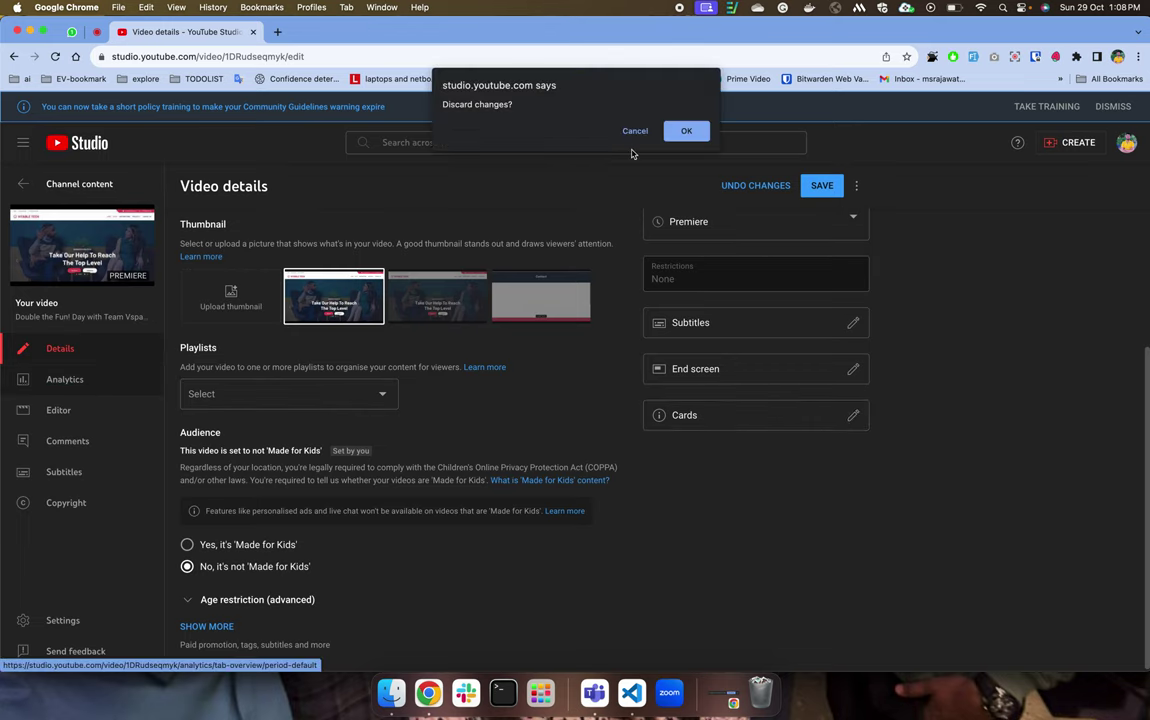
Discard the unsaved visibility change and show the Subscribers figures in the analytics chart.
{"action": "left_click", "coordinate": [684, 131]}
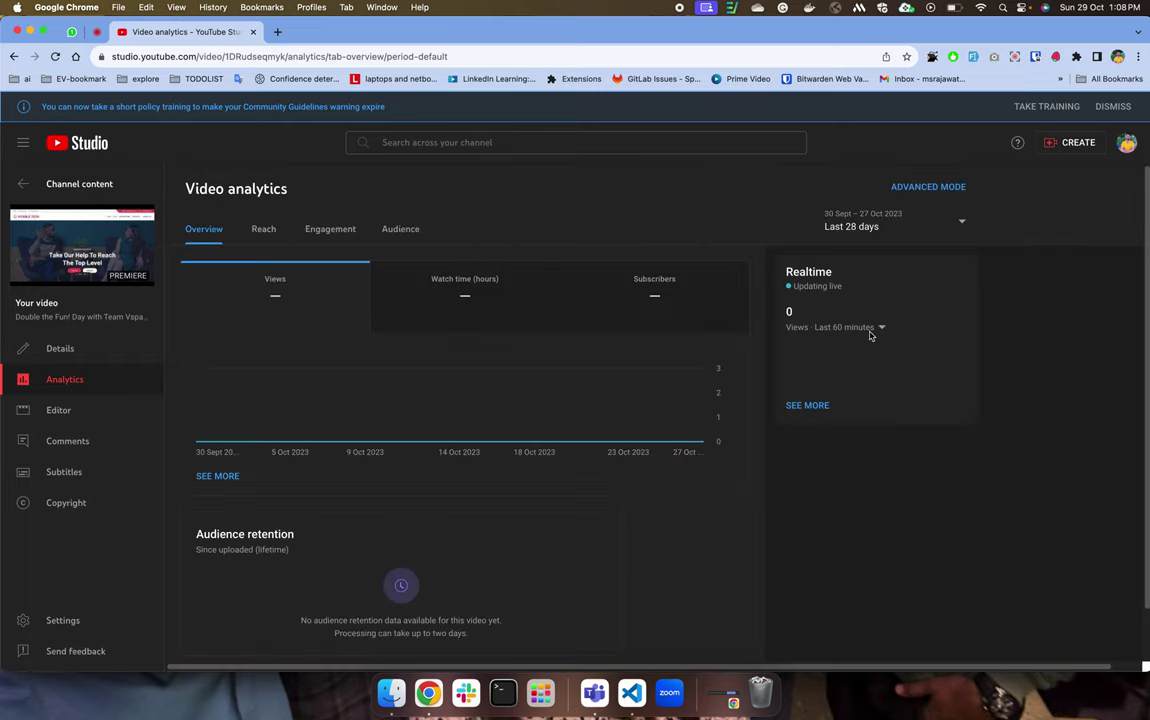
{"action": "scroll", "coordinate": [479, 470], "scroll_direction": "down", "scroll_amount": 1}
{"action": "scroll", "coordinate": [479, 470], "scroll_direction": "down", "scroll_amount": 1}
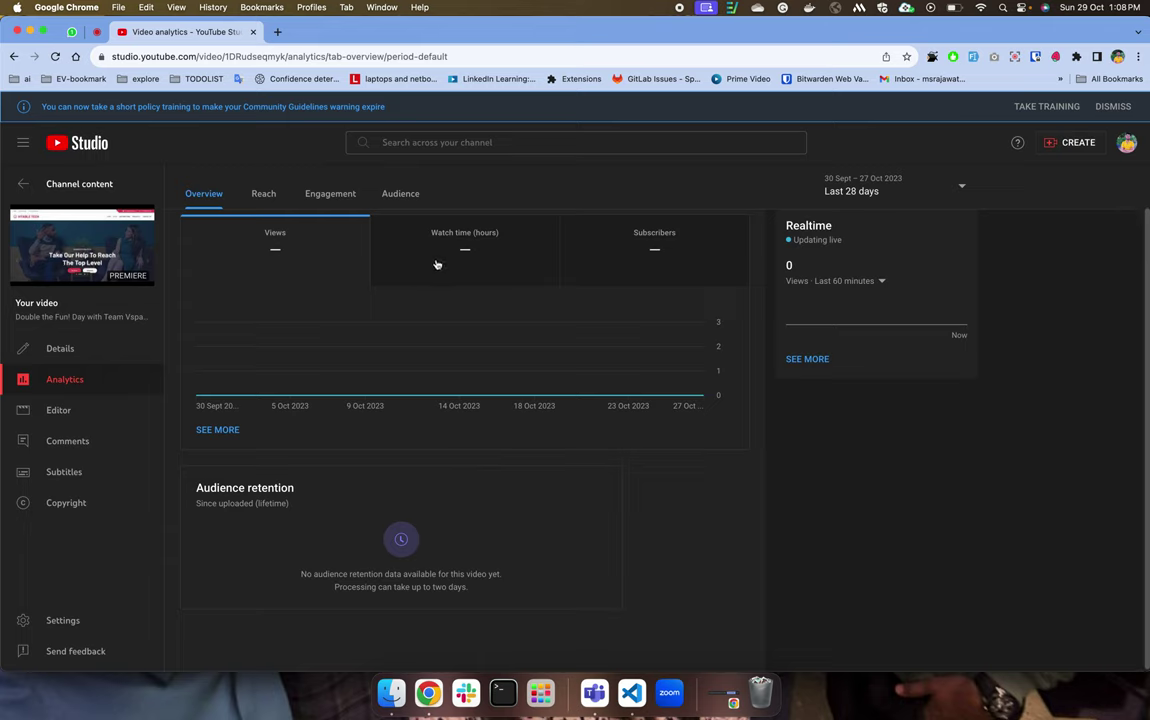
{"action": "left_click", "coordinate": [705, 236]}
Look at the date-range list without changing it, then go to the video Editor.
{"action": "left_click", "coordinate": [930, 182]}
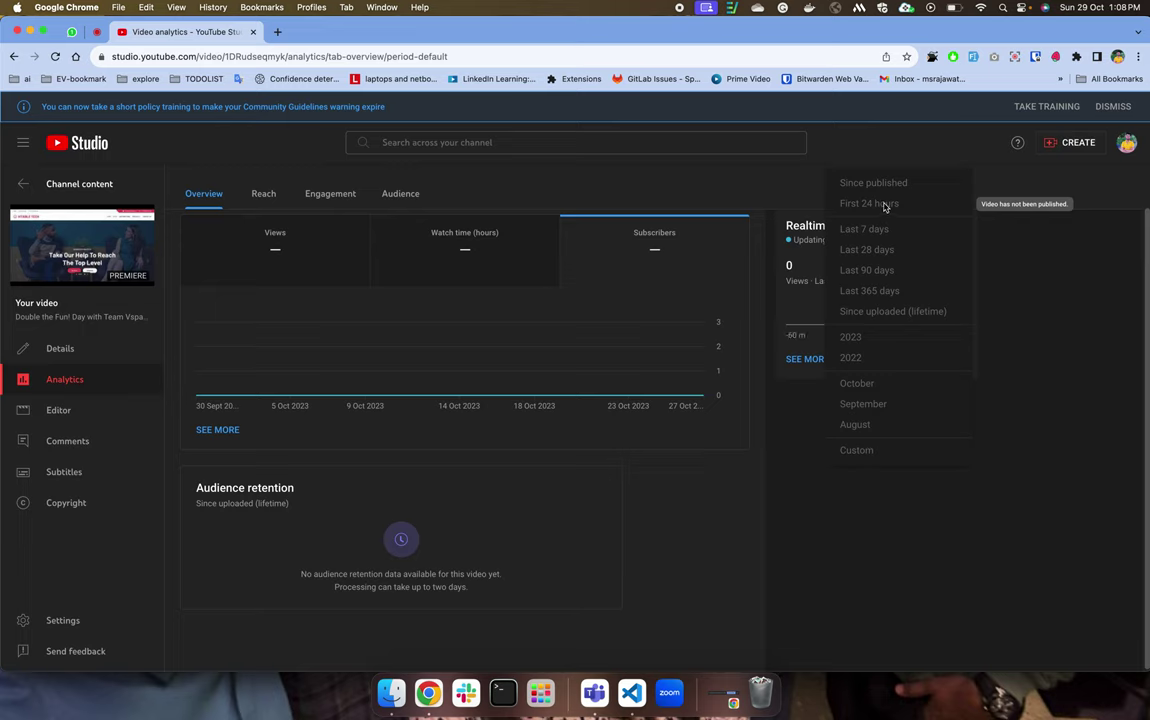
{"action": "left_click", "coordinate": [339, 553]}
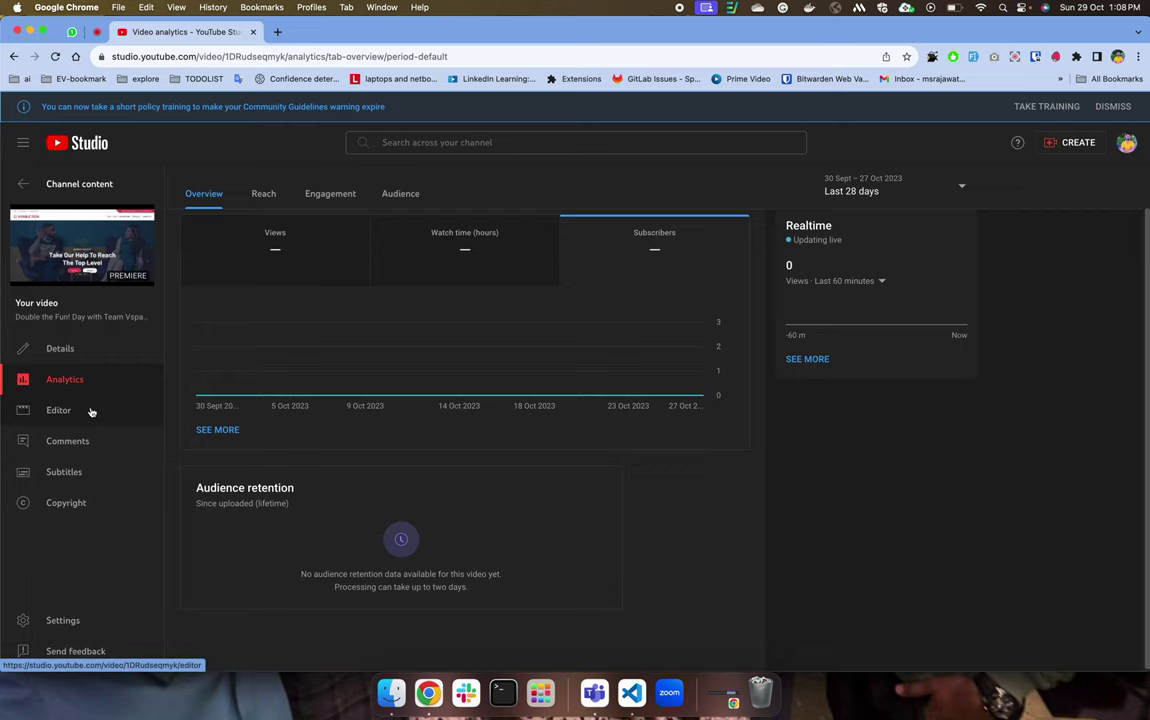
{"action": "left_click", "coordinate": [74, 412]}
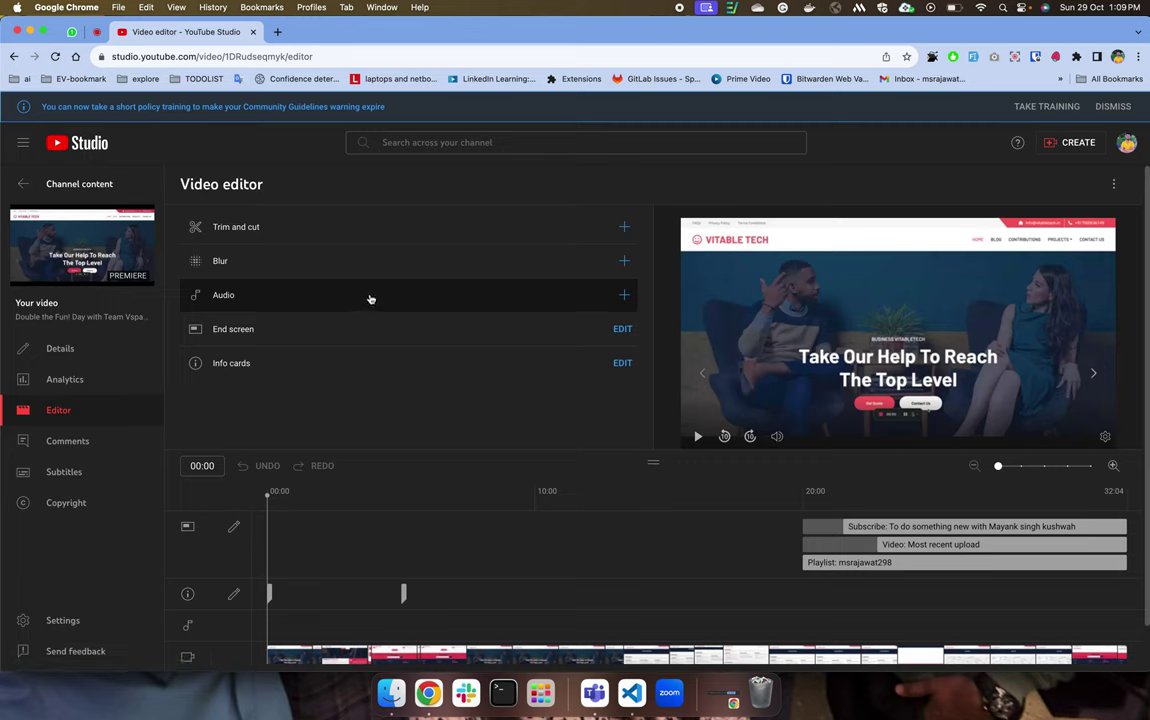
{"action": "scroll", "coordinate": [310, 628], "scroll_direction": "down", "scroll_amount": 1}
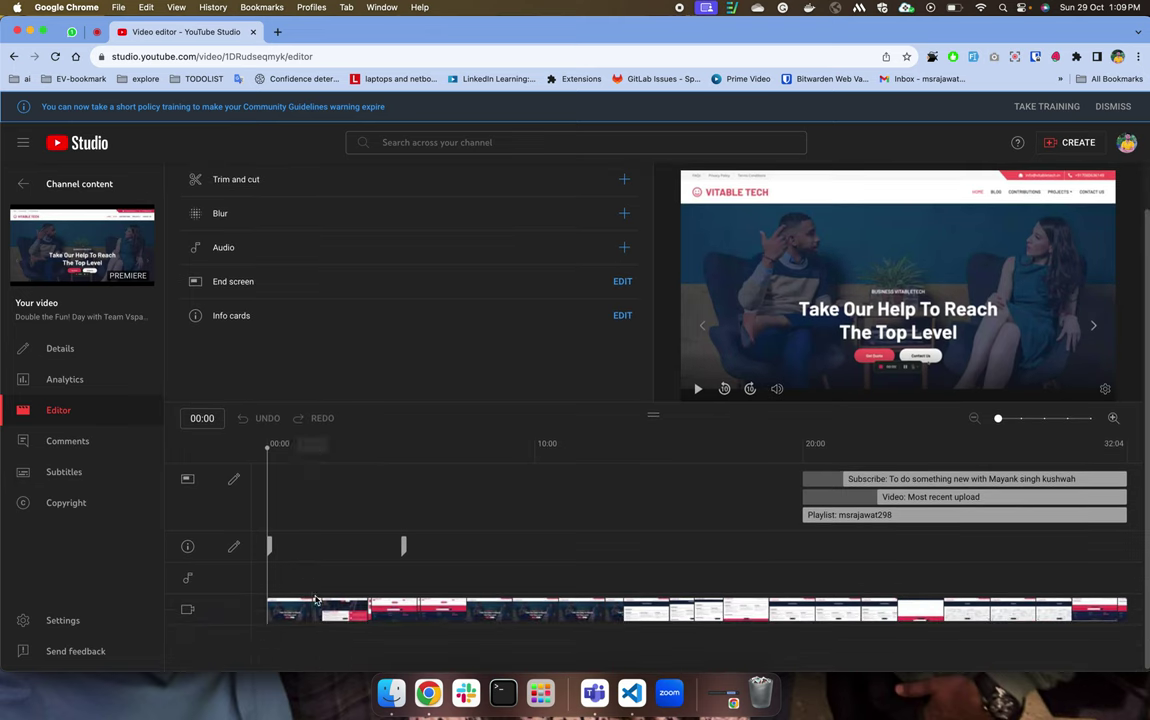
{"action": "left_click", "coordinate": [263, 443]}
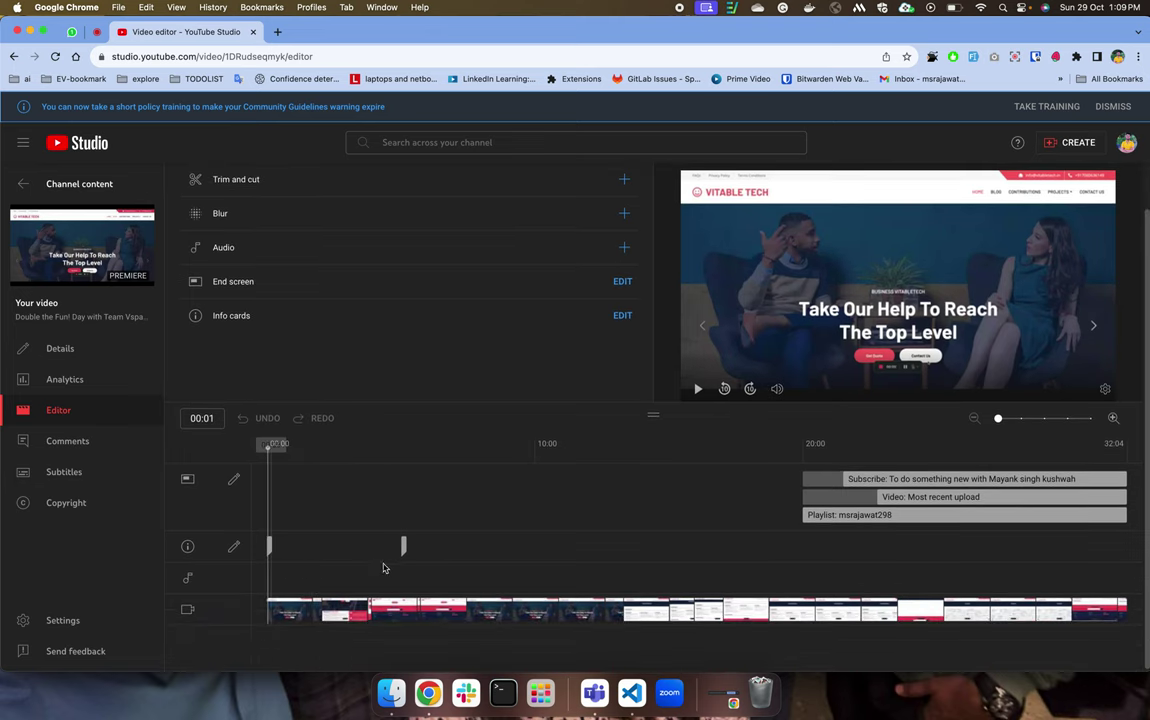
{"action": "left_click_drag", "start_coordinate": [274, 607], "coordinate": [279, 445]}
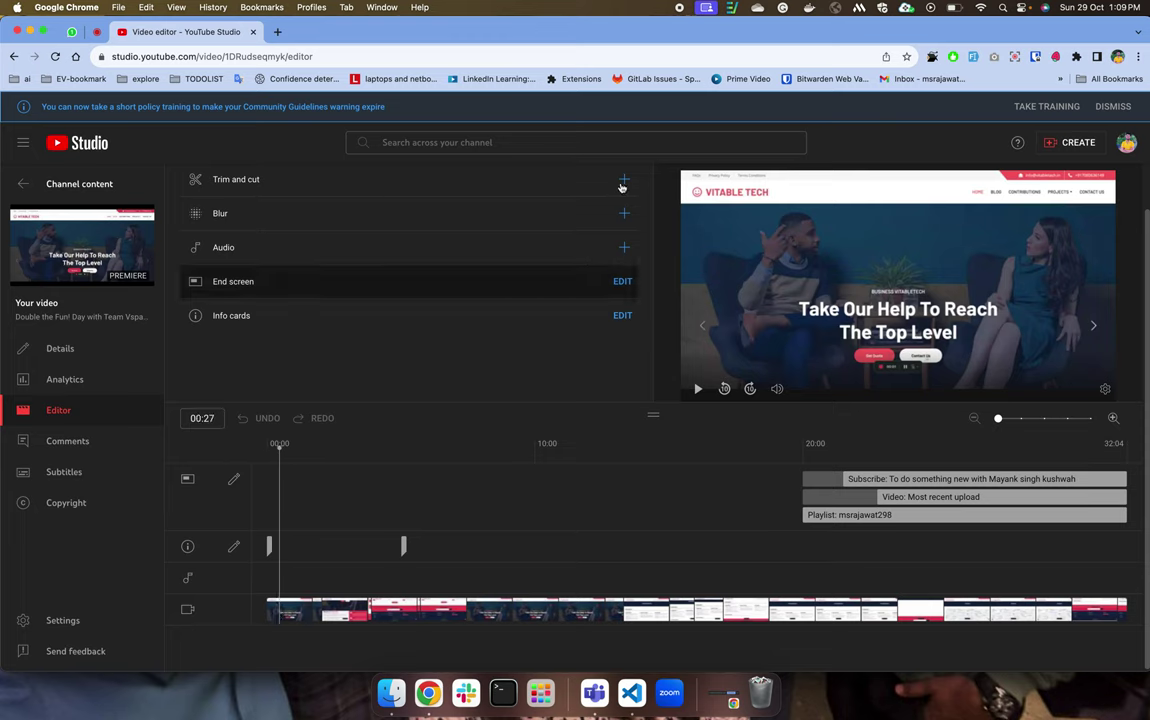
{"action": "left_click", "coordinate": [360, 215]}
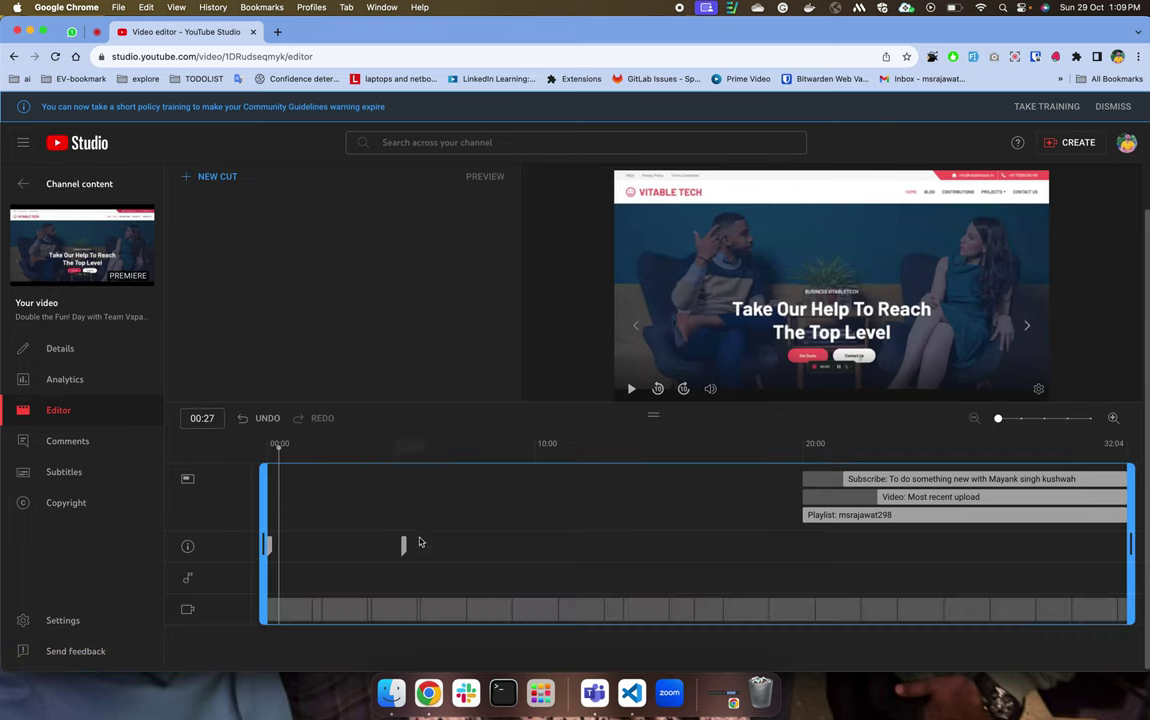
{"action": "left_click_drag", "start_coordinate": [265, 542], "coordinate": [369, 513]}
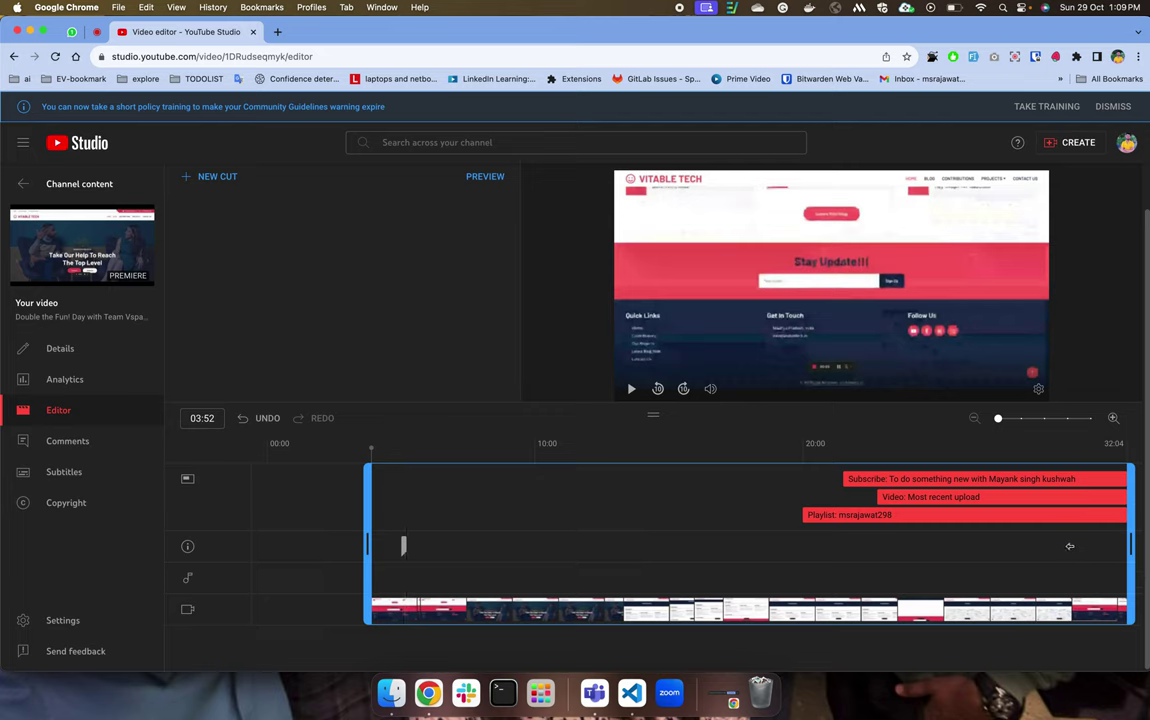
{"action": "left_click_drag", "start_coordinate": [1069, 546], "coordinate": [1069, 544]}
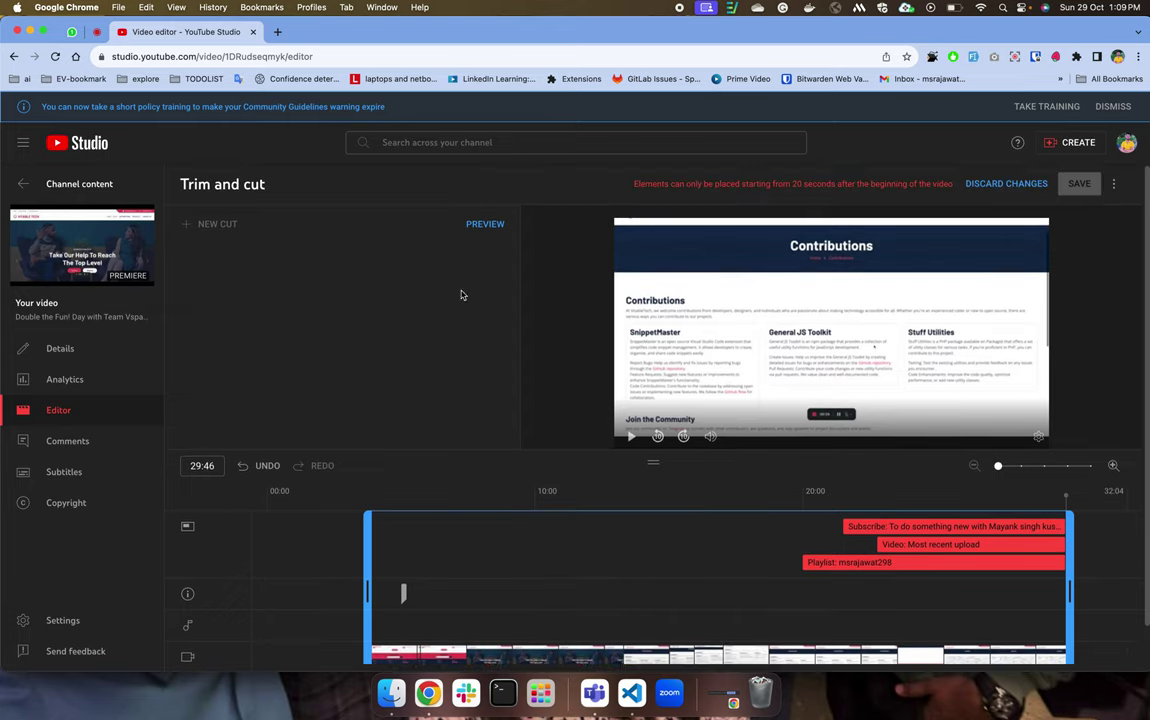
{"action": "left_click", "coordinate": [481, 226]}
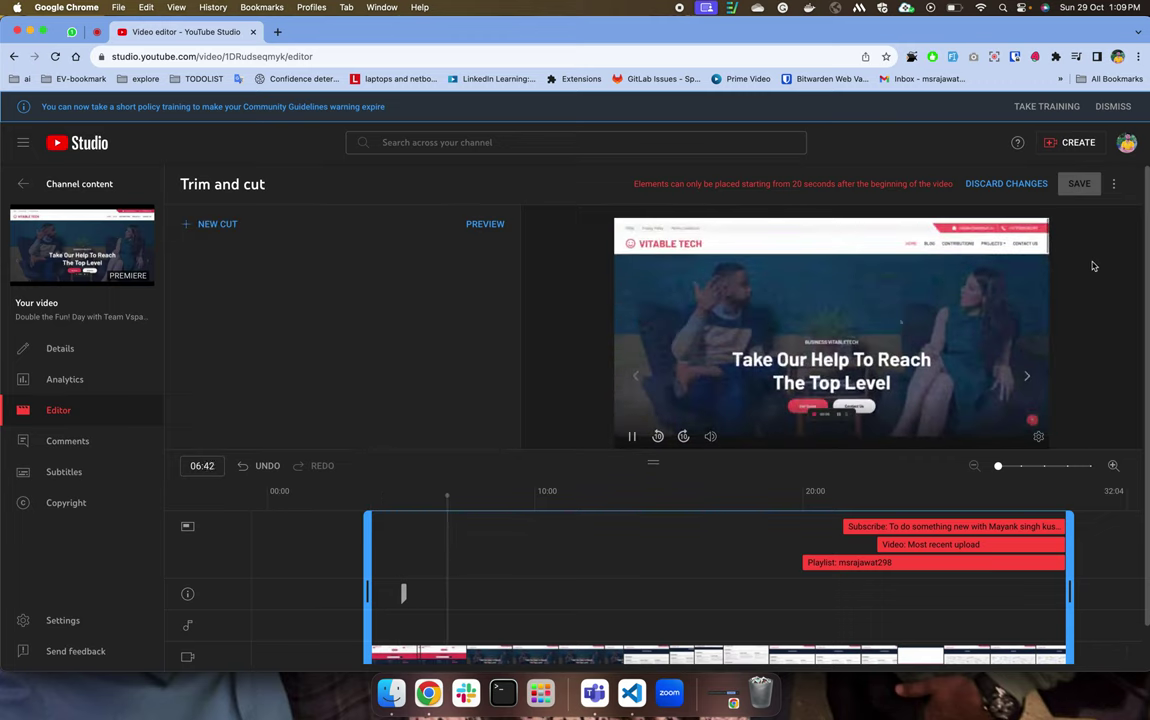
{"action": "left_click", "coordinate": [1029, 185]}
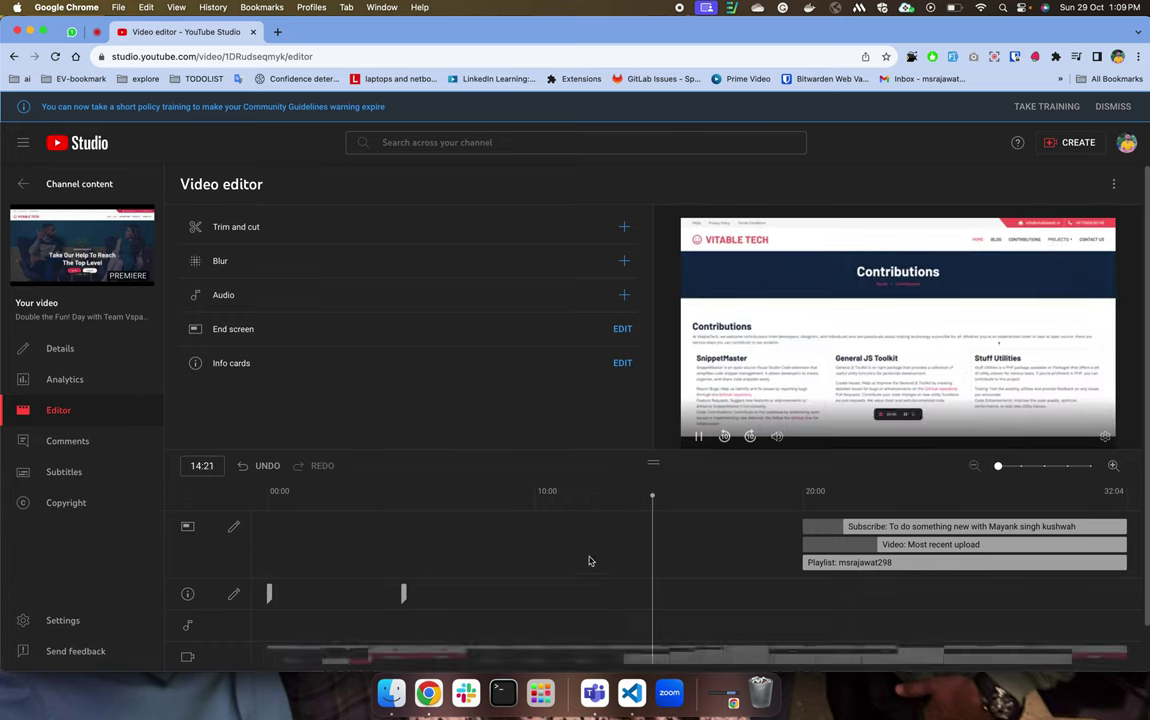
{"action": "key", "text": "space"}
{"action": "left_click", "coordinate": [345, 530]}
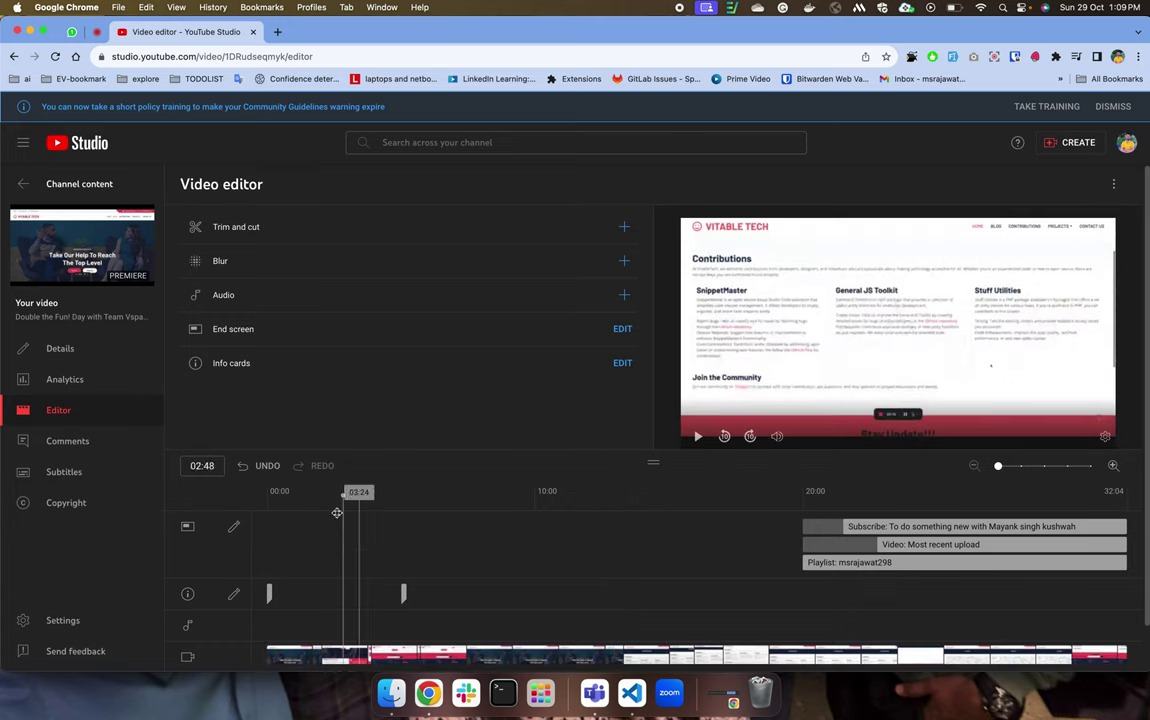
{"action": "left_click", "coordinate": [296, 540]}
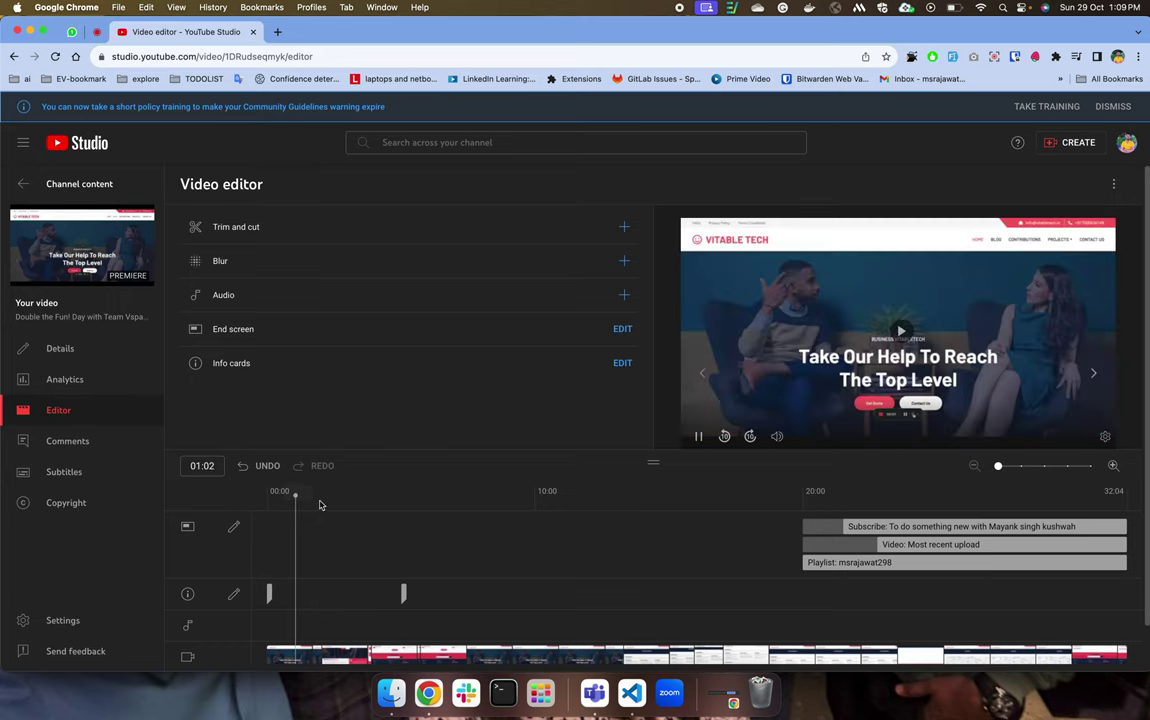
{"action": "key", "text": "space"}
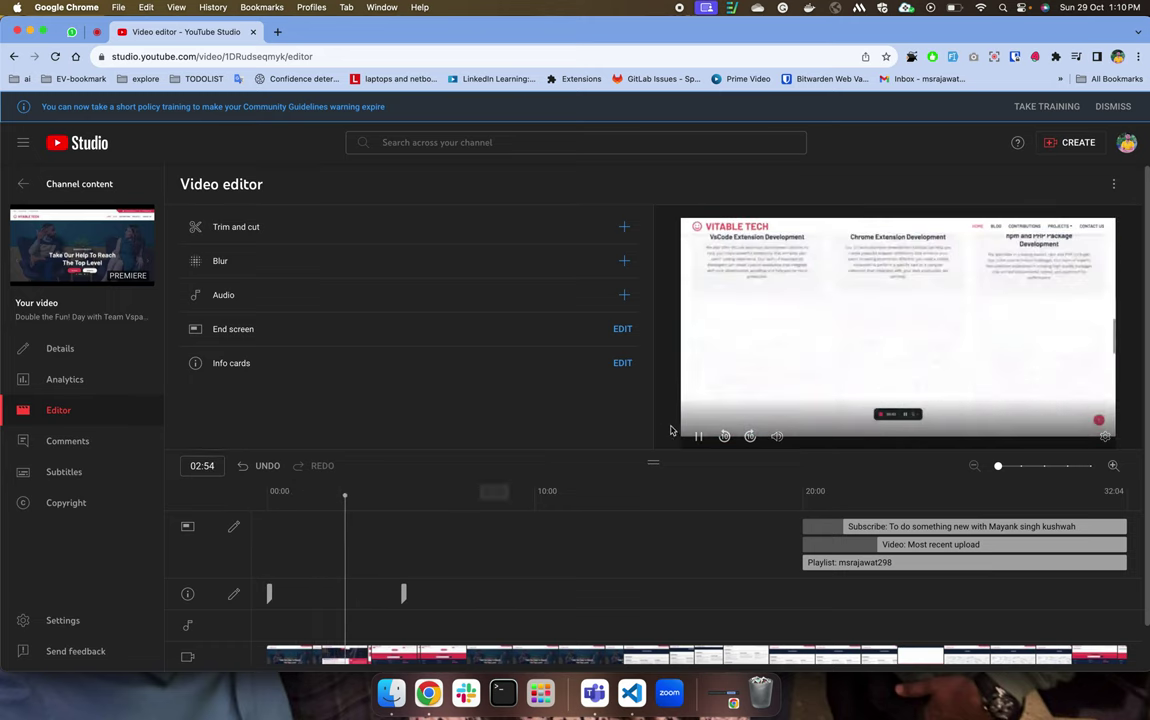
{"action": "left_click", "coordinate": [724, 436]}
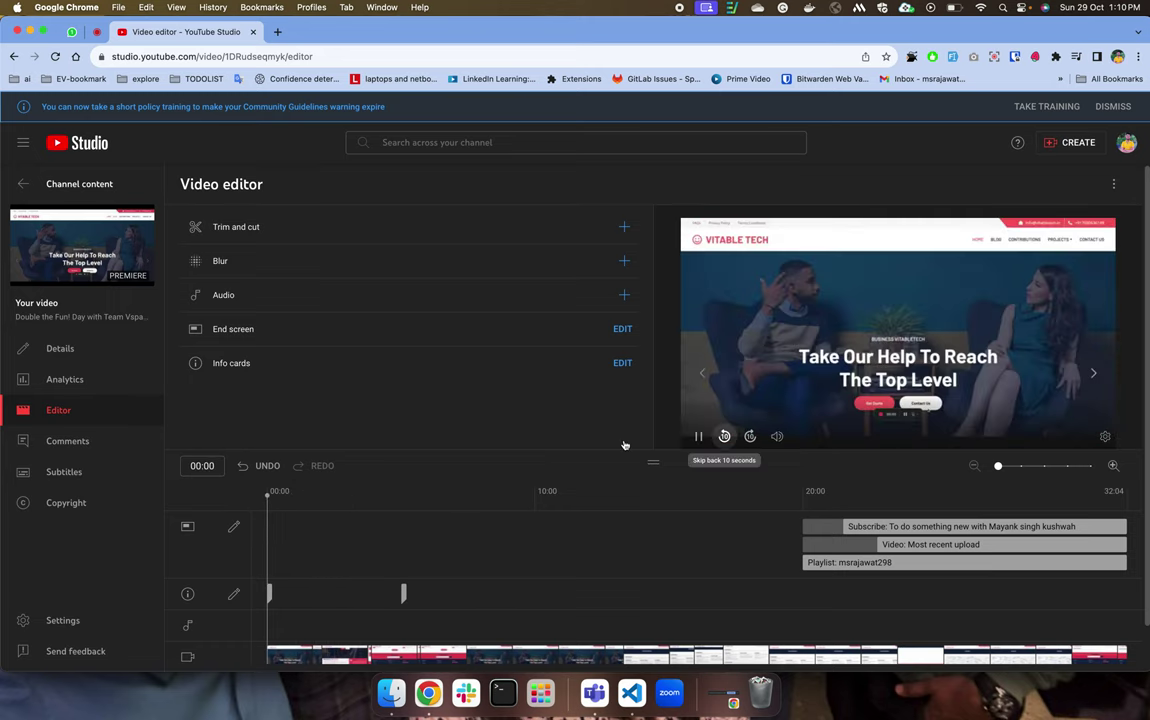
{"action": "left_click", "coordinate": [698, 436]}
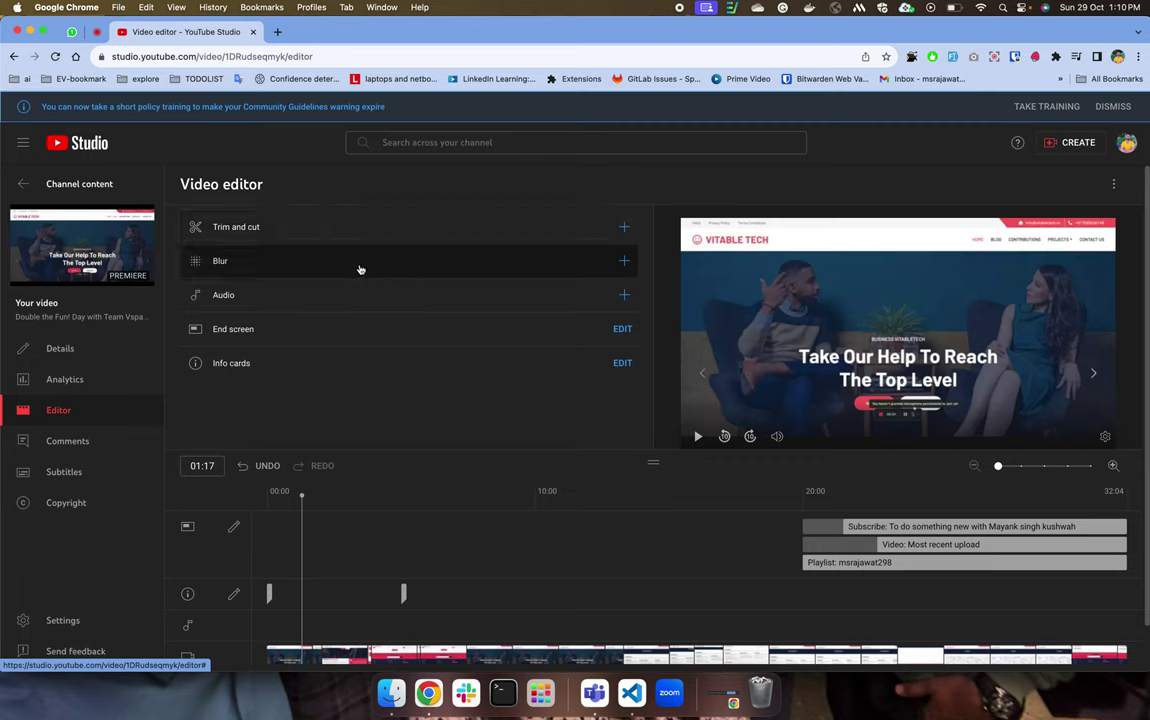
Add a custom oval blur over the man's face, repositioning and enlarging its area.
{"action": "left_click", "coordinate": [624, 260]}
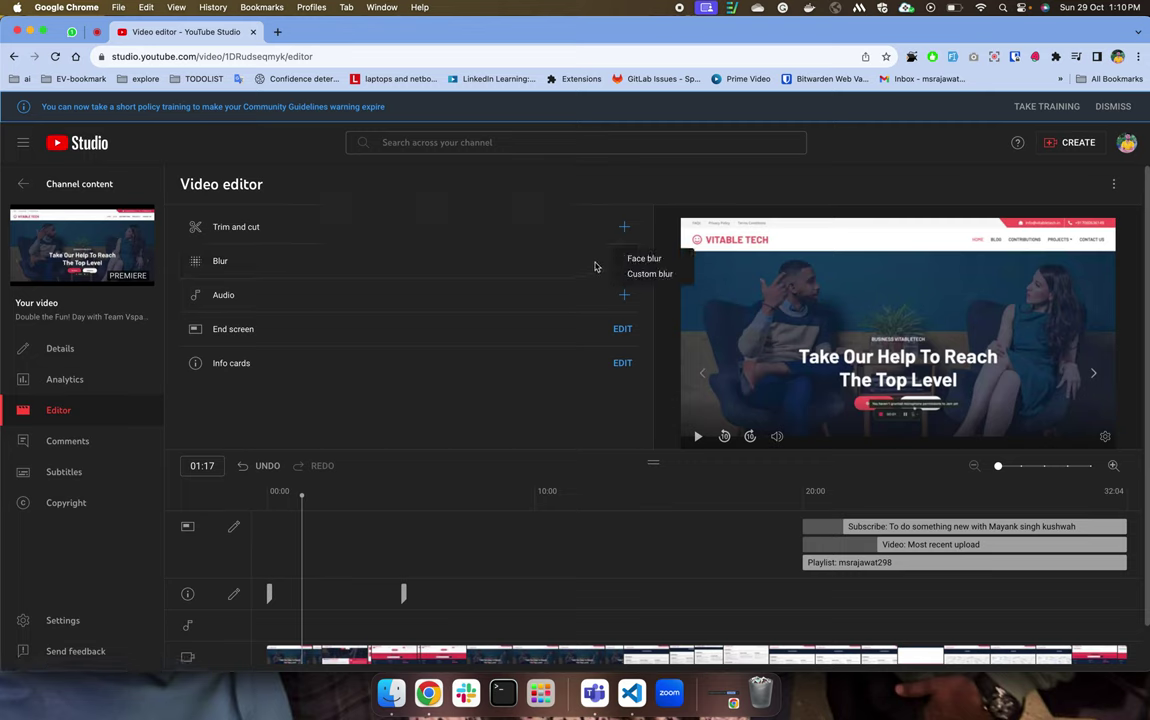
{"action": "left_click", "coordinate": [650, 274]}
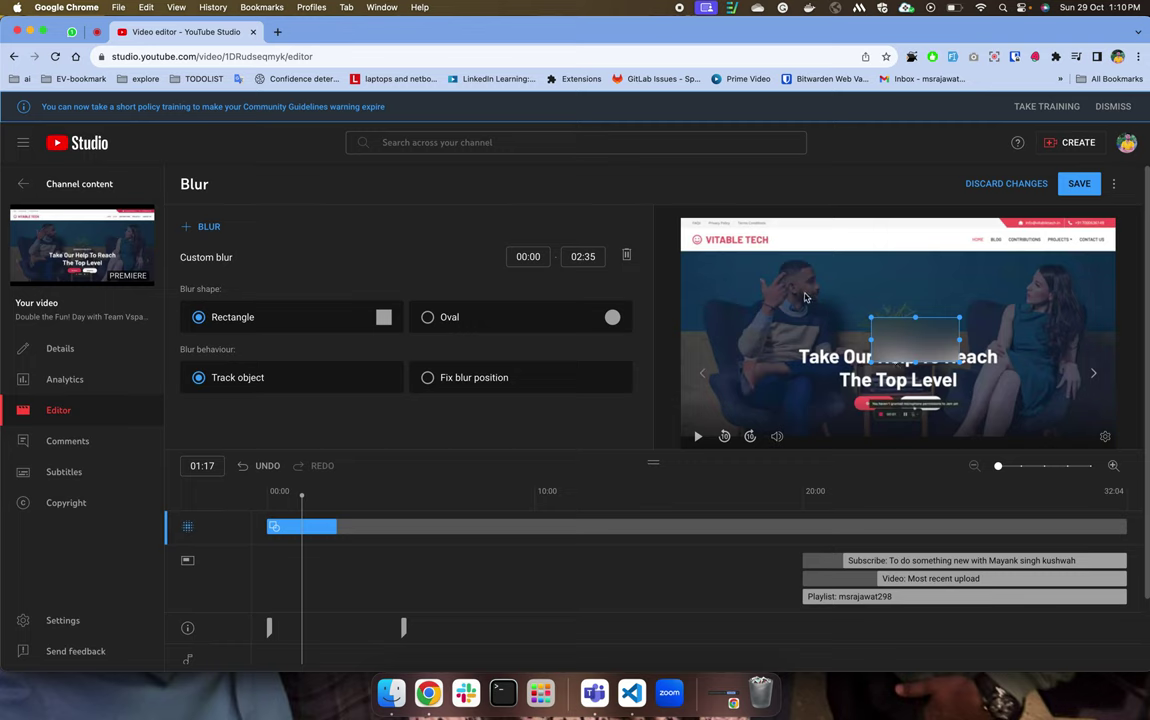
{"action": "left_click_drag", "start_coordinate": [876, 326], "coordinate": [771, 266]}
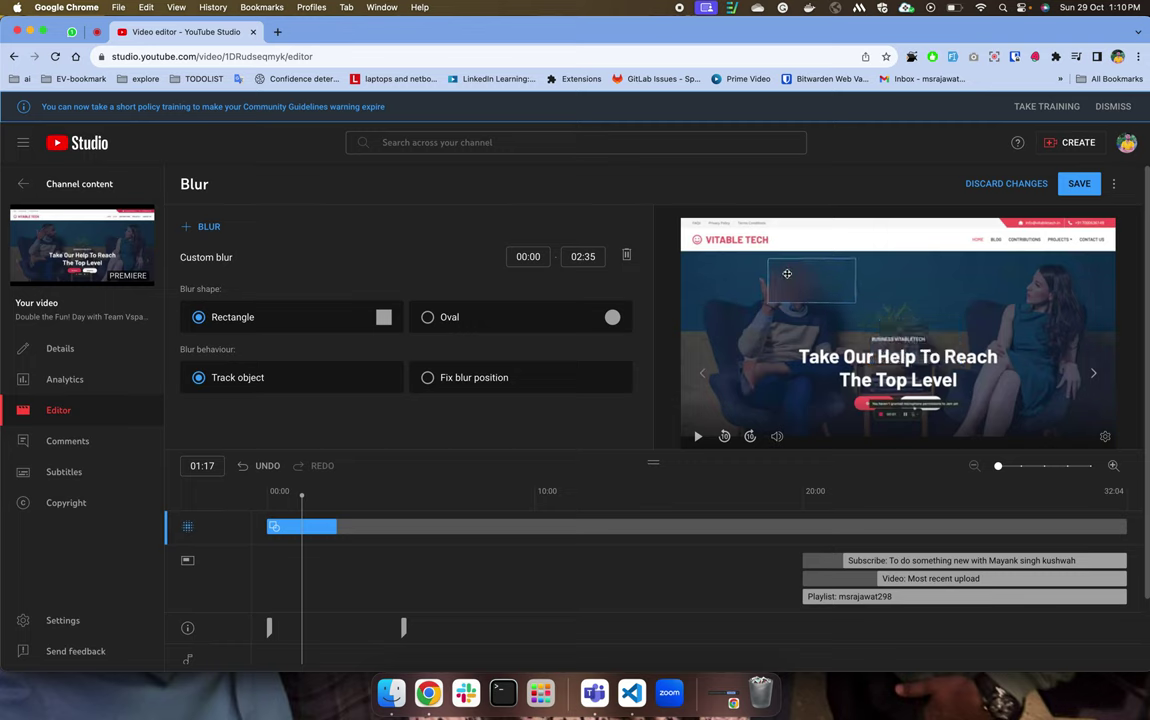
{"action": "left_click", "coordinate": [428, 318]}
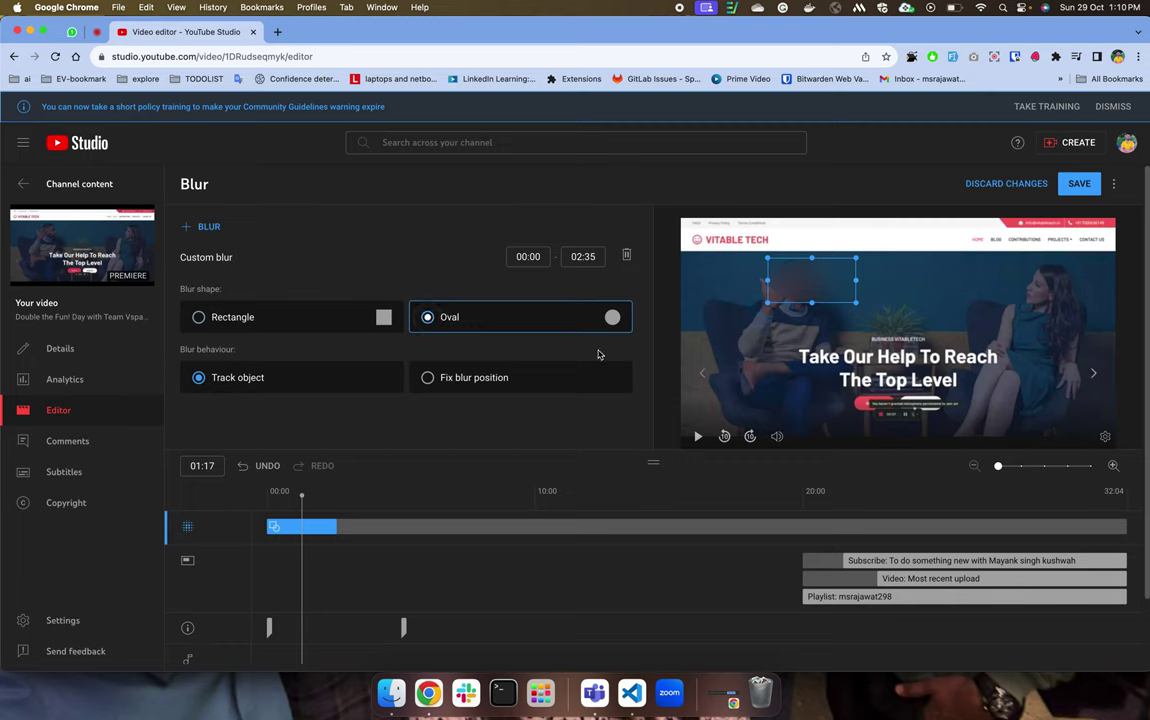
{"action": "left_click_drag", "start_coordinate": [811, 303], "coordinate": [805, 308]}
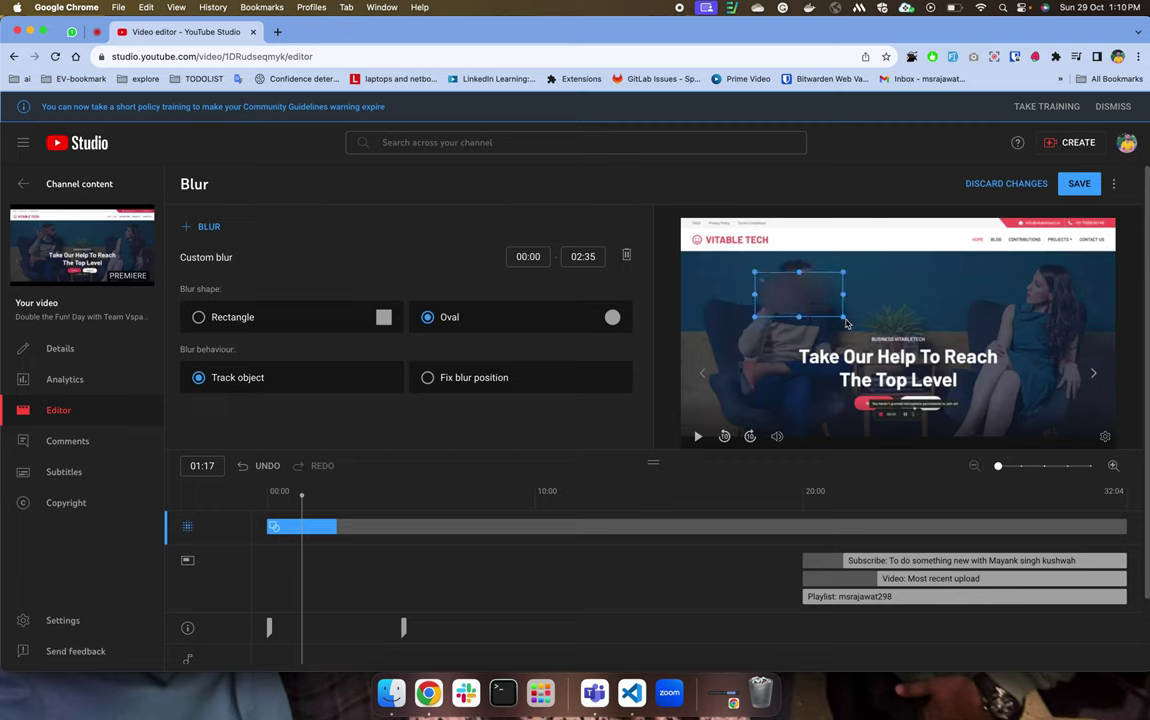
{"action": "left_click_drag", "start_coordinate": [842, 318], "coordinate": [900, 322]}
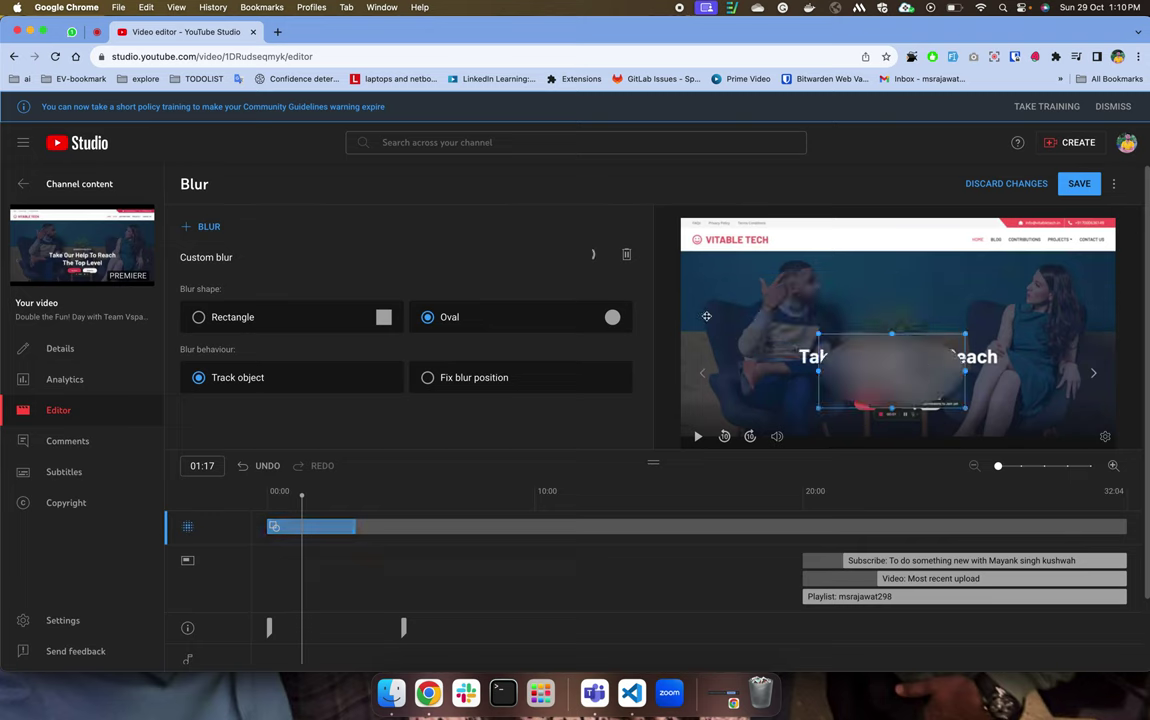
Settle the blur on oval shape with object tracking and trim it to end at 01:20.
{"action": "left_click", "coordinate": [257, 317]}
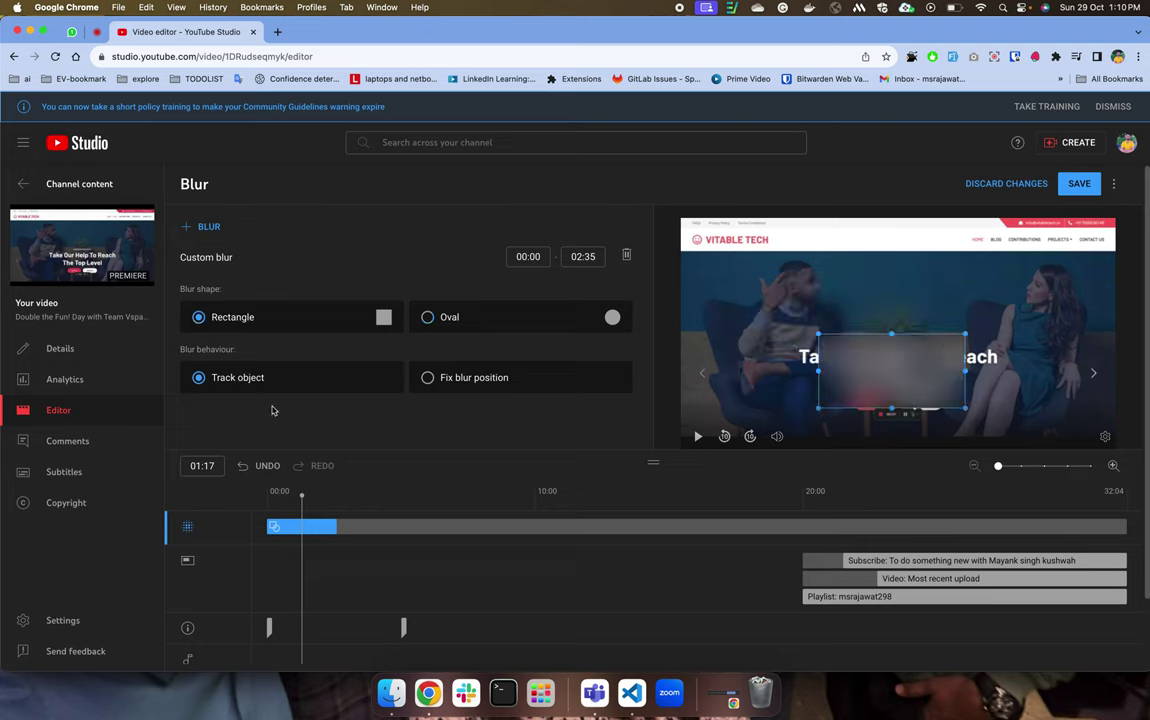
{"action": "left_click", "coordinate": [427, 377]}
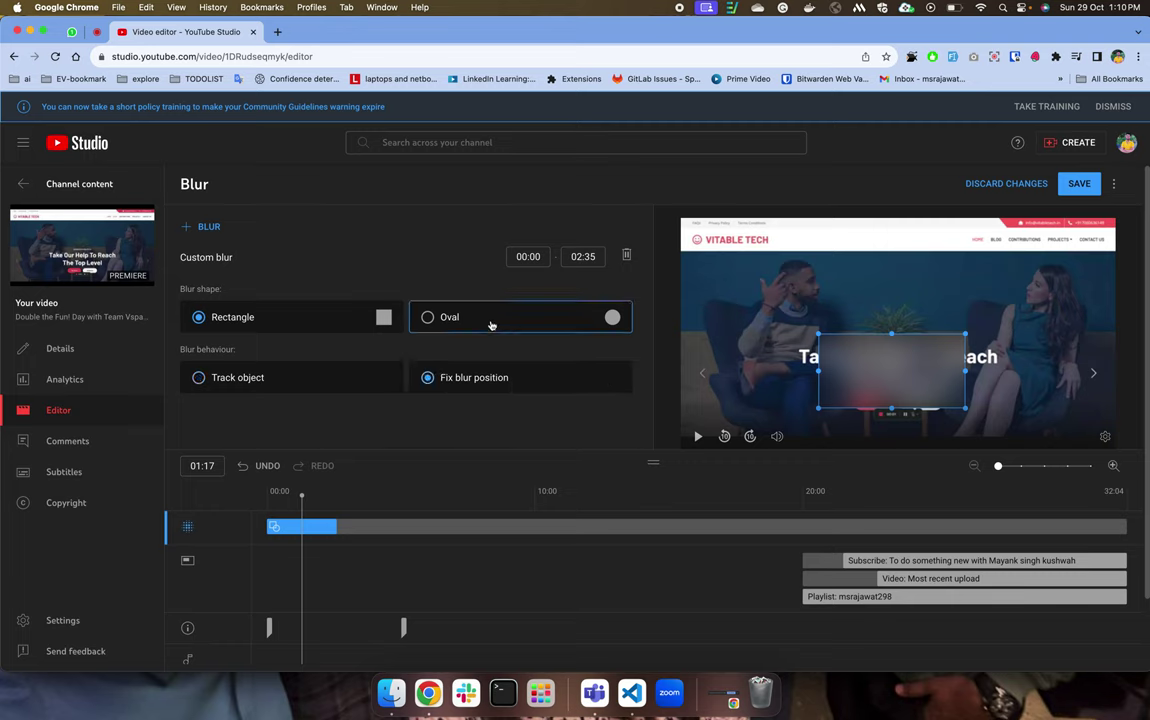
{"action": "left_click", "coordinate": [491, 325]}
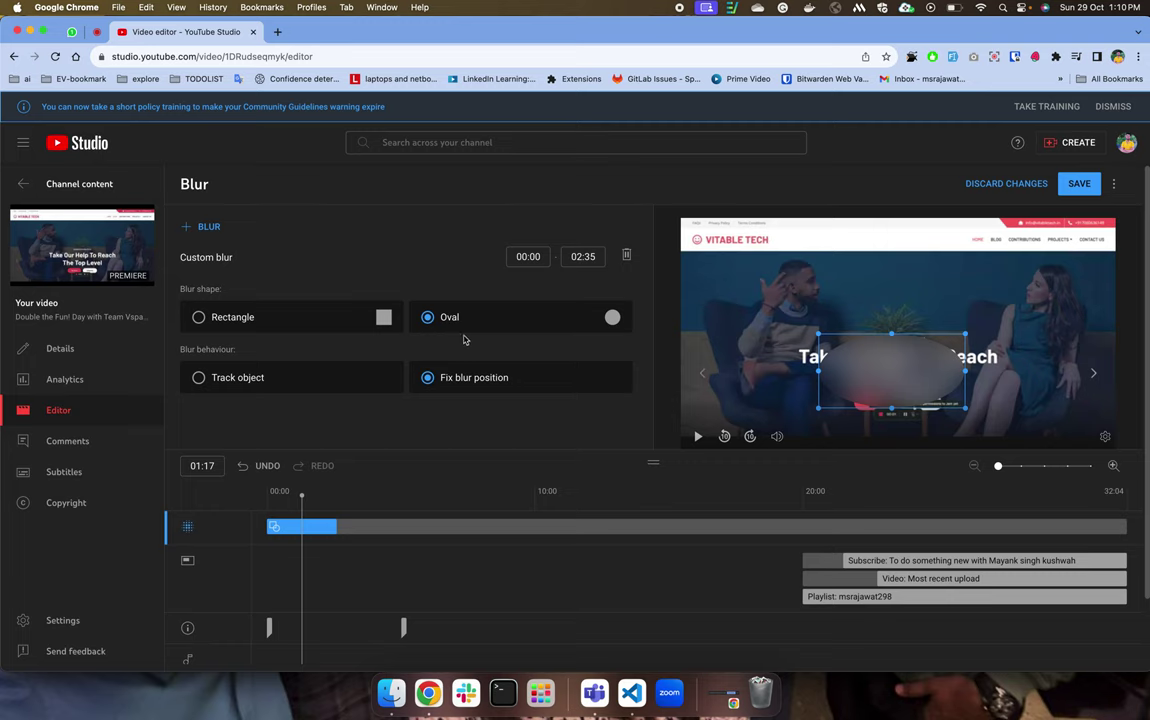
{"action": "left_click", "coordinate": [333, 380]}
{"action": "left_click_drag", "start_coordinate": [354, 527], "coordinate": [966, 531]}
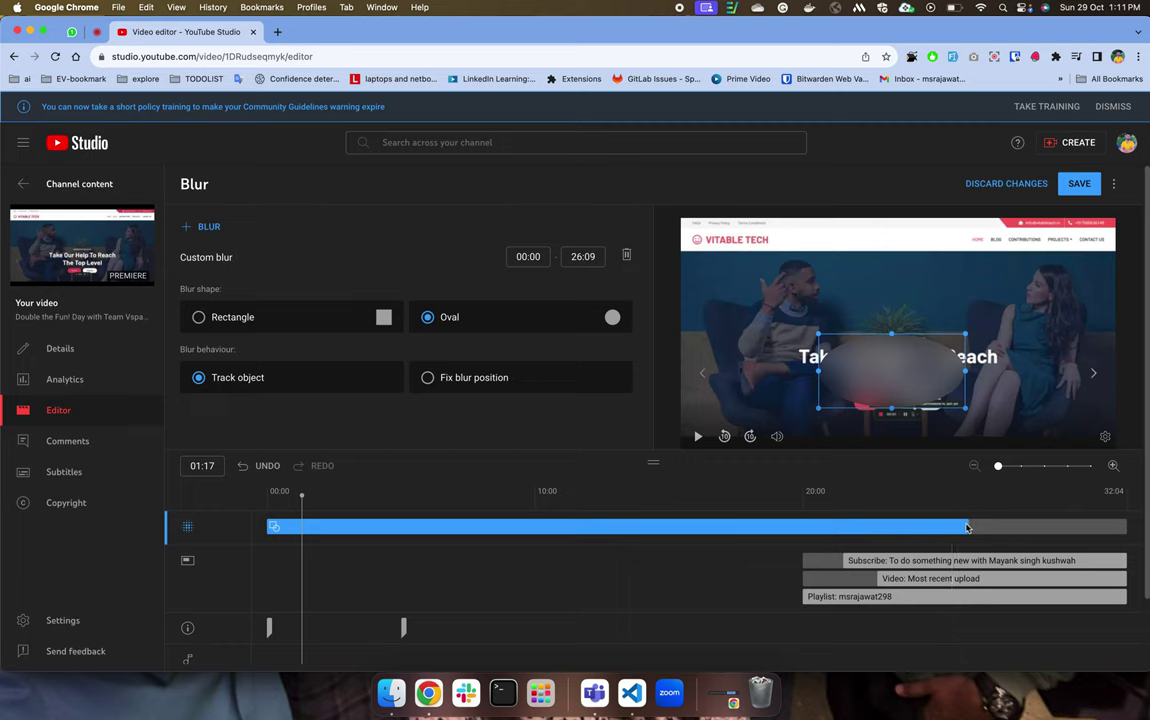
{"action": "left_click_drag", "start_coordinate": [968, 523], "coordinate": [293, 537]}
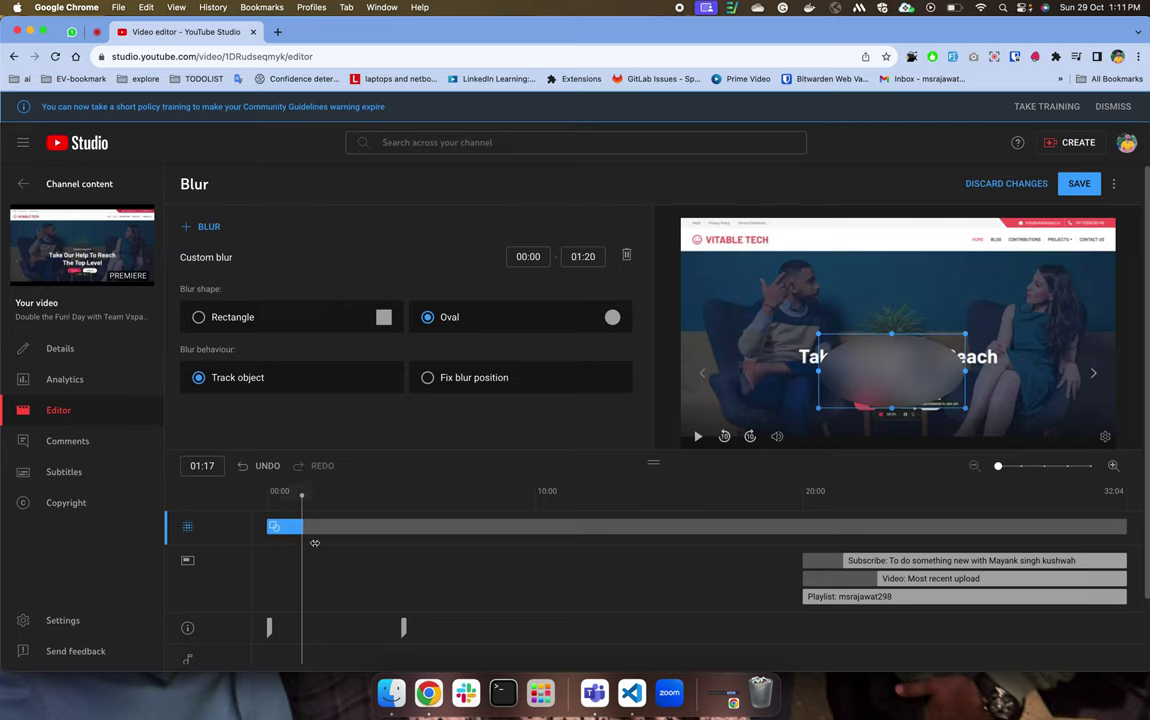
{"action": "left_click", "coordinate": [338, 520]}
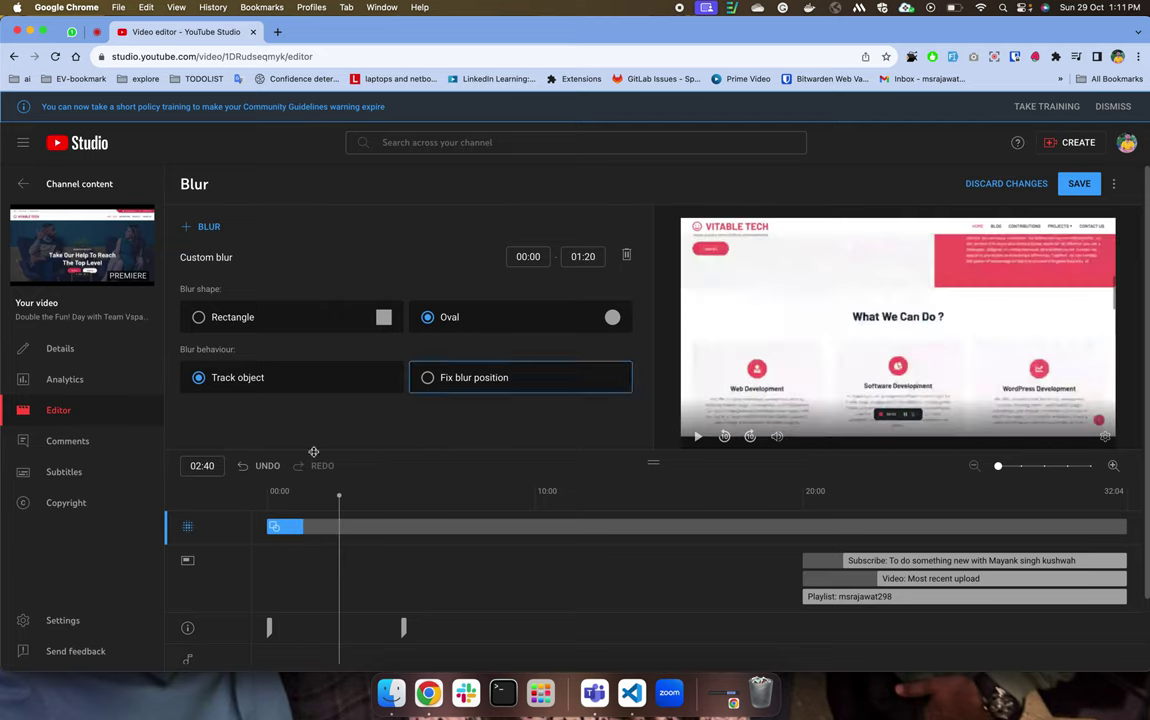
Discard the unsaved blur edits and browse the audio music library.
{"action": "left_click", "coordinate": [1028, 183]}
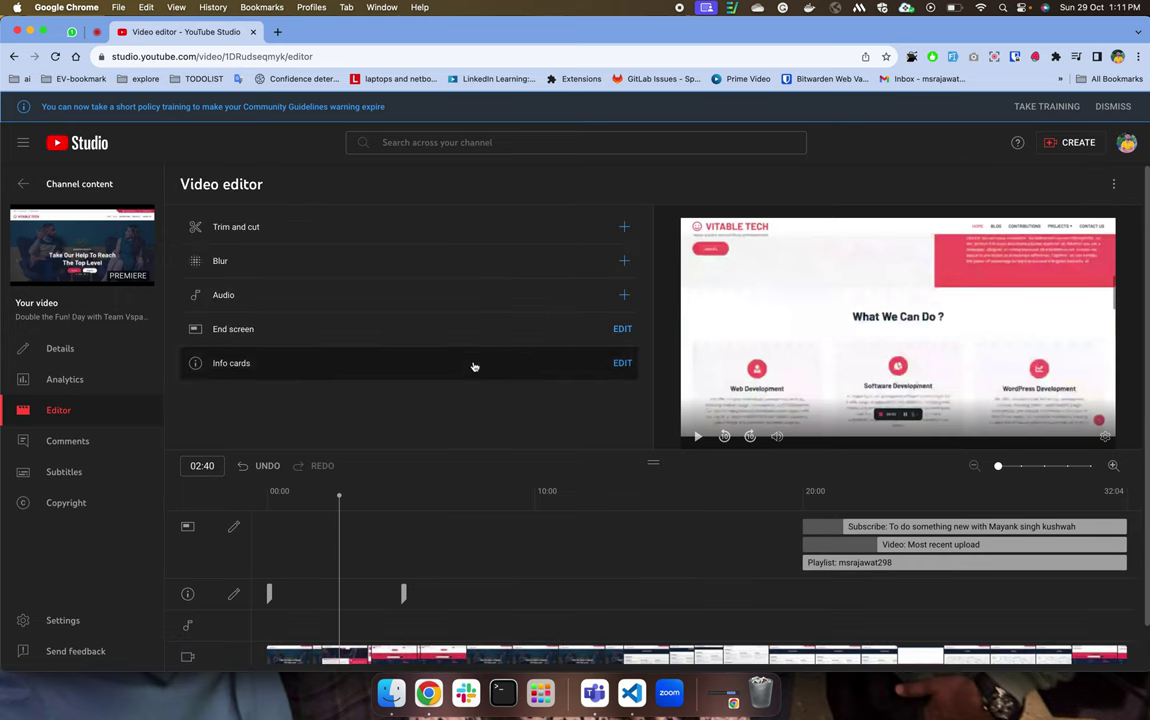
{"action": "left_click", "coordinate": [624, 299]}
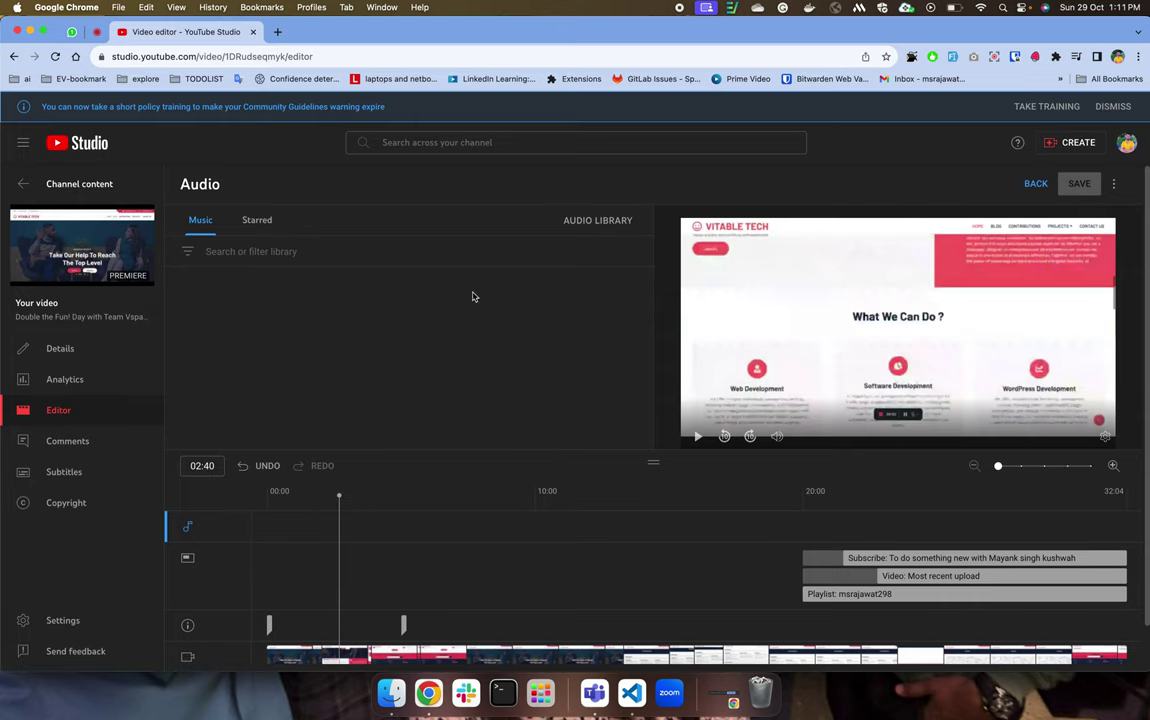
{"action": "scroll", "coordinate": [285, 280], "scroll_direction": "down", "scroll_amount": 1}
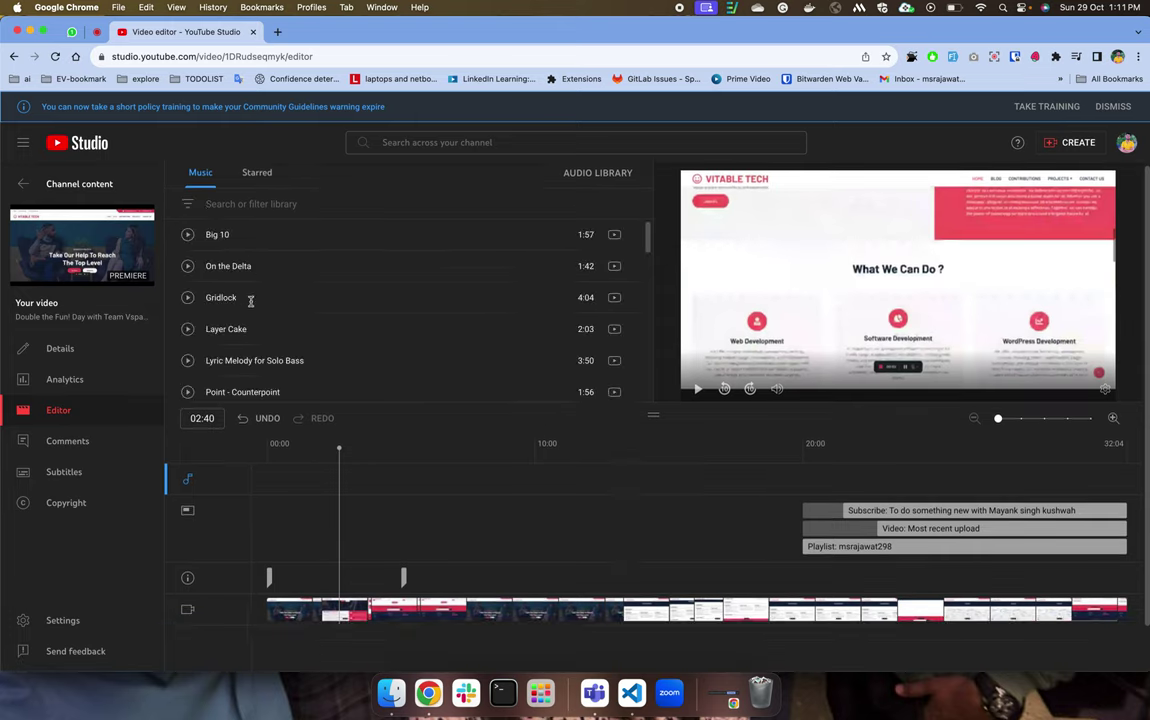
Preview the Big 10 track, then add it to the video's audio.
{"action": "left_click", "coordinate": [188, 236]}
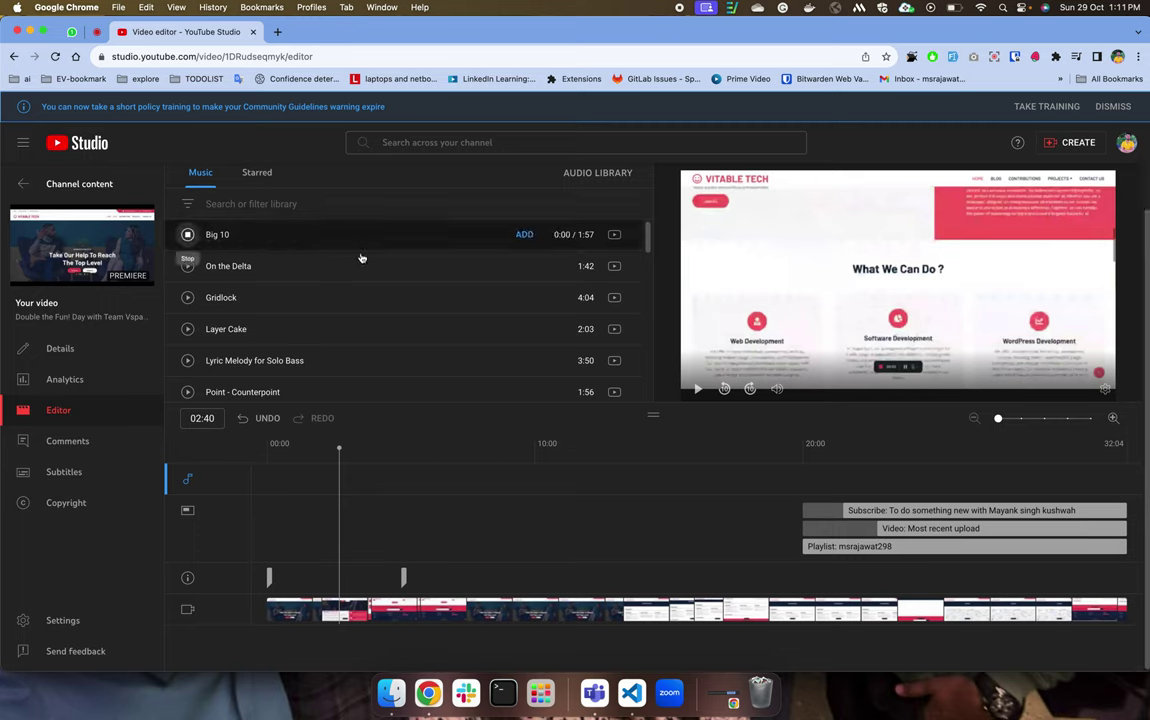
{"action": "key", "text": "XF86AudioRaiseVolume"}
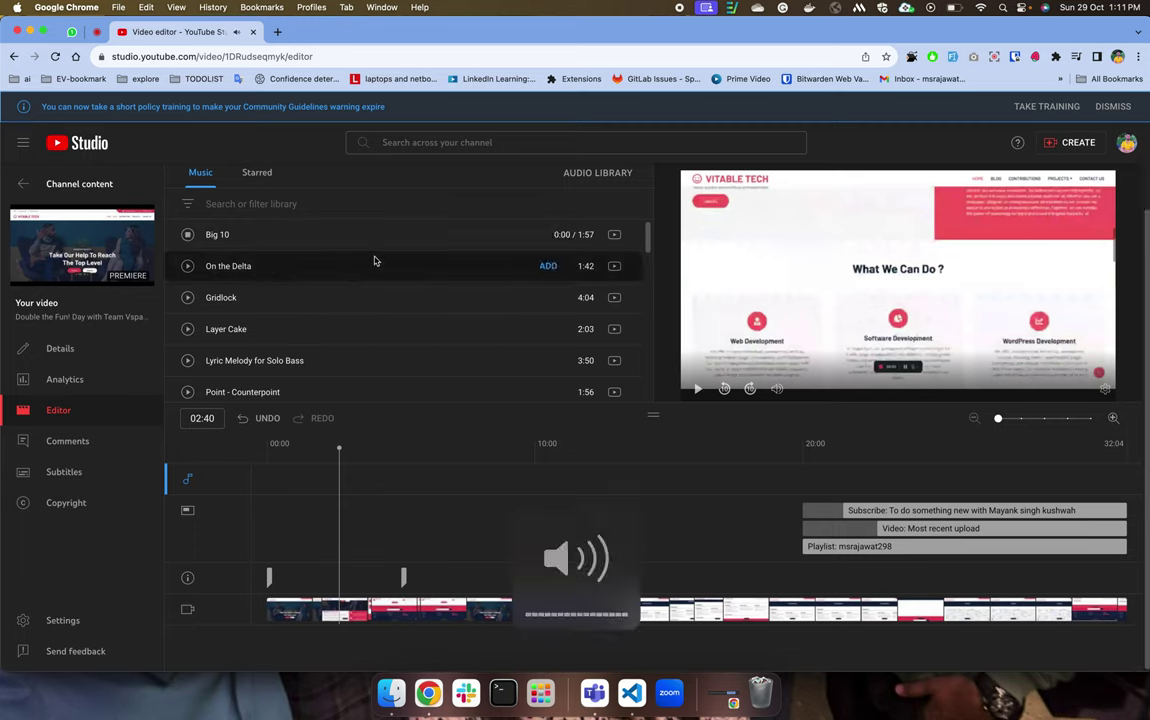
{"action": "left_click", "coordinate": [187, 238]}
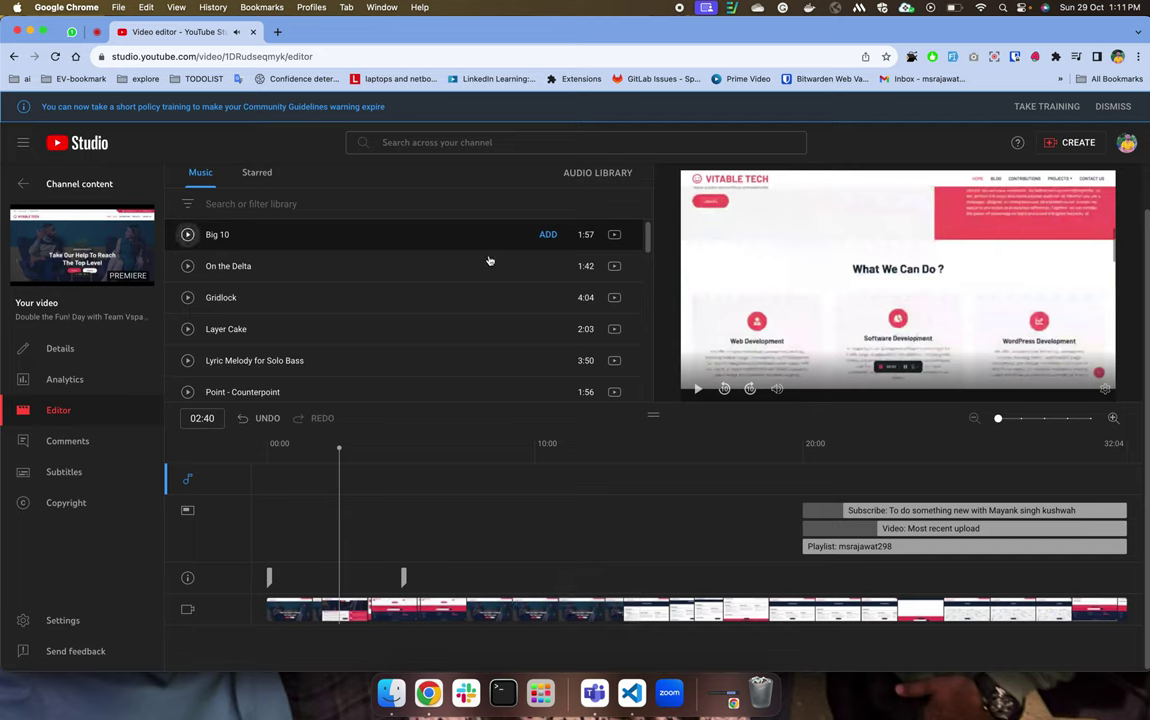
{"action": "left_click", "coordinate": [547, 236]}
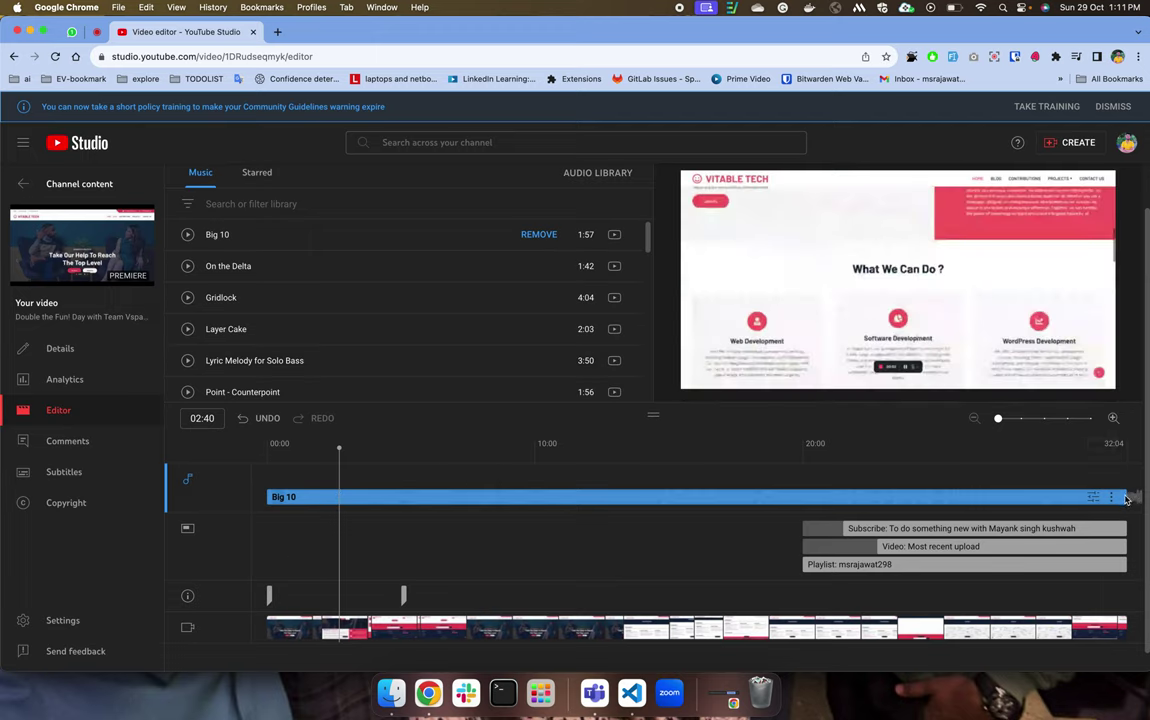
Trim the Big 10 clip shorter and add On the Delta, starting it later in the video.
{"action": "left_click_drag", "start_coordinate": [967, 503], "coordinate": [847, 491]}
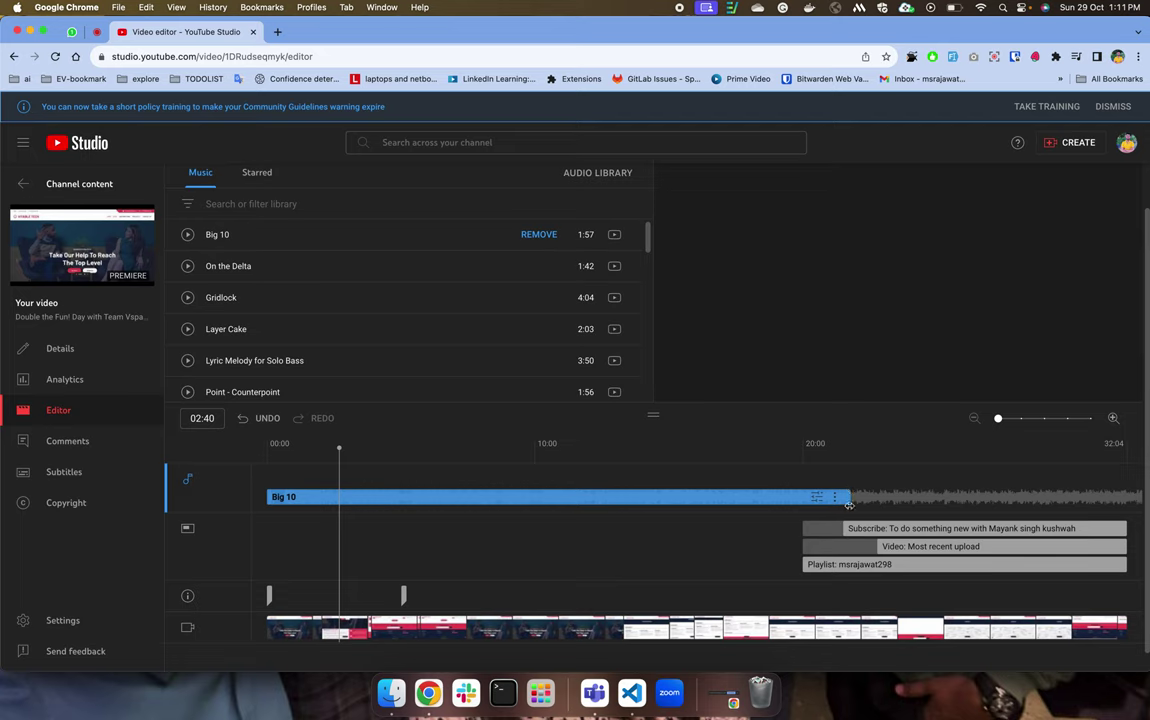
{"action": "left_click_drag", "start_coordinate": [760, 504], "coordinate": [572, 500]}
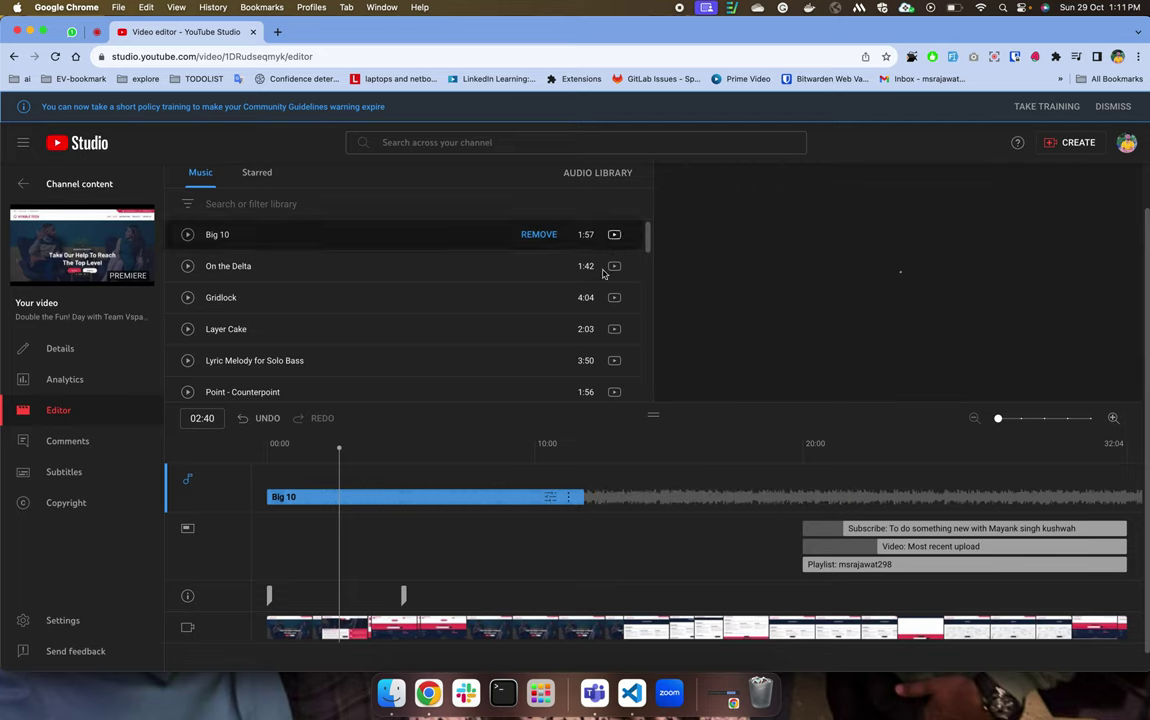
{"action": "left_click", "coordinate": [548, 266]}
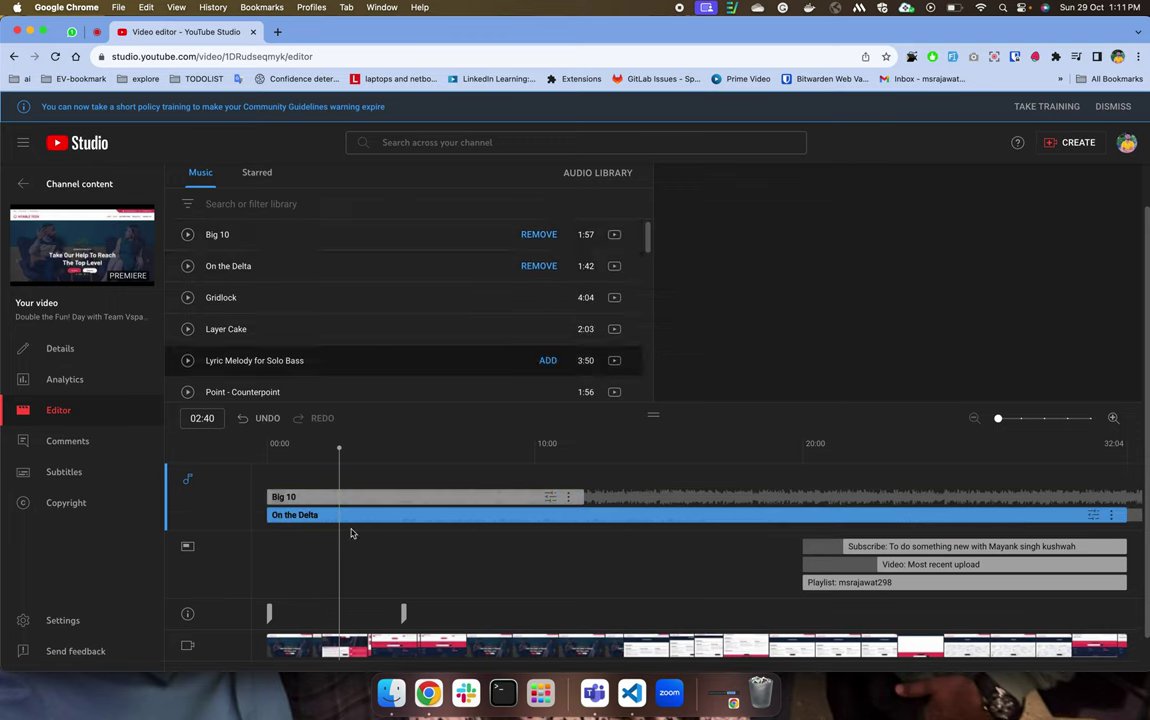
{"action": "left_click_drag", "start_coordinate": [331, 516], "coordinate": [587, 516]}
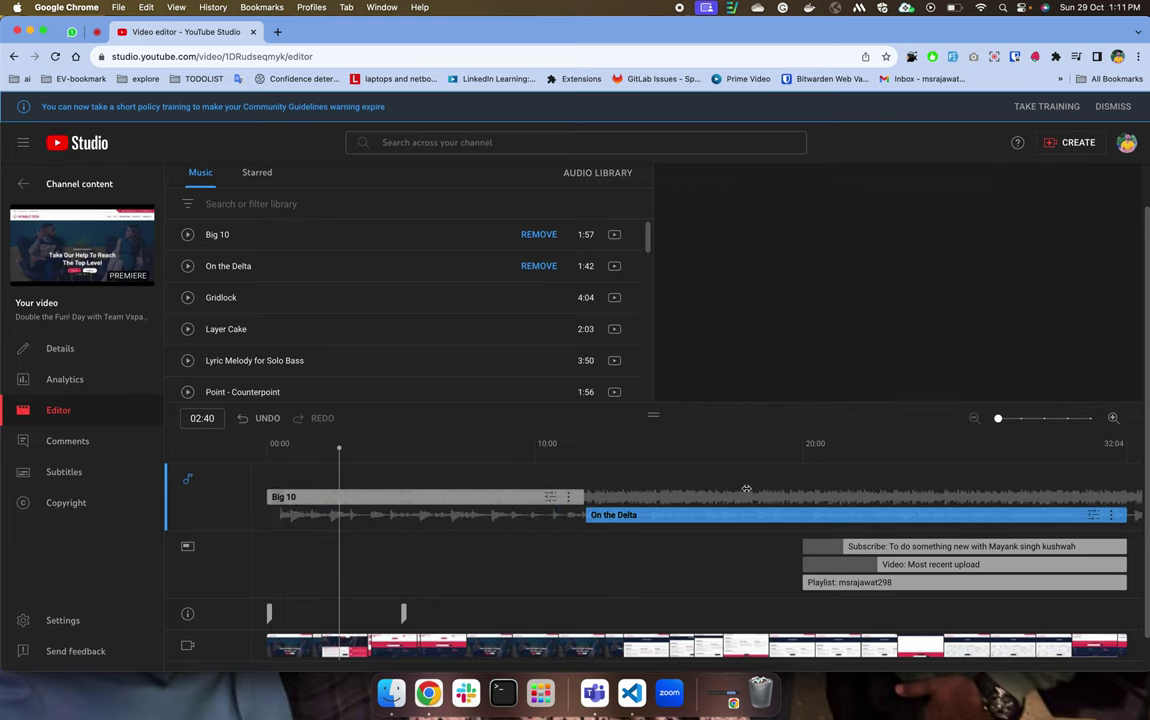
Browse the Audio Library, then go to this video's comments.
{"action": "scroll", "coordinate": [398, 300], "scroll_direction": "down", "scroll_amount": 6}
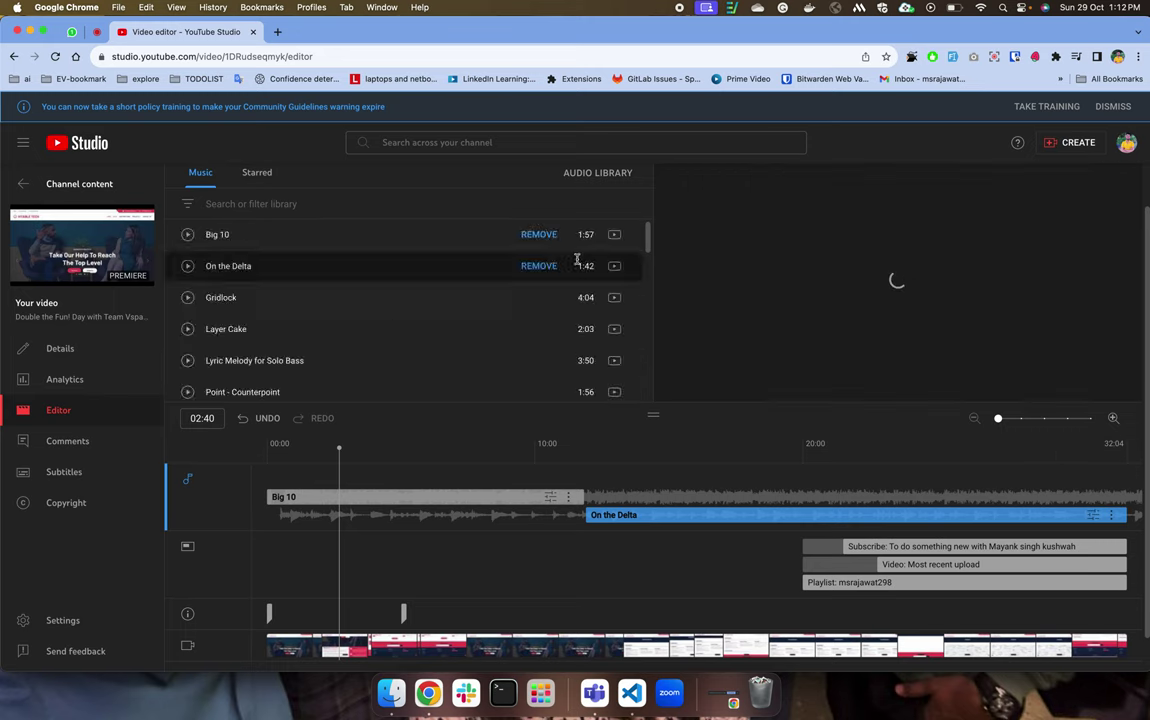
{"action": "mouse_move", "coordinate": [611, 296]}
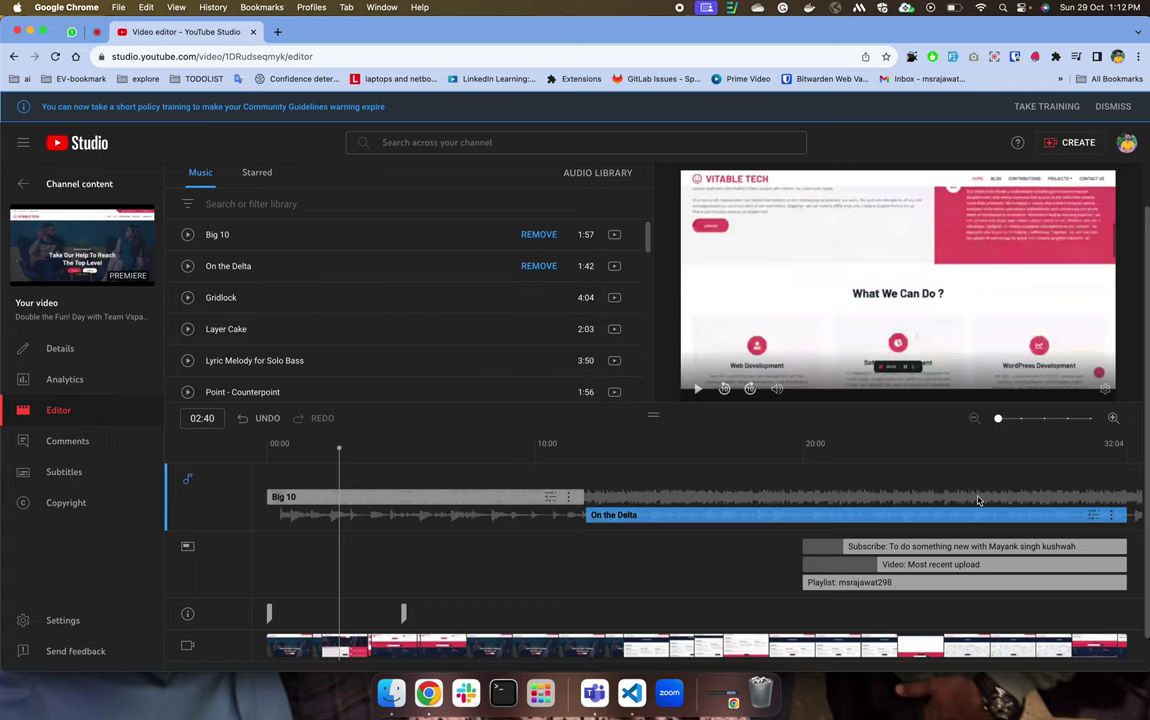
{"action": "scroll", "coordinate": [491, 501], "scroll_direction": "down", "scroll_amount": 1}
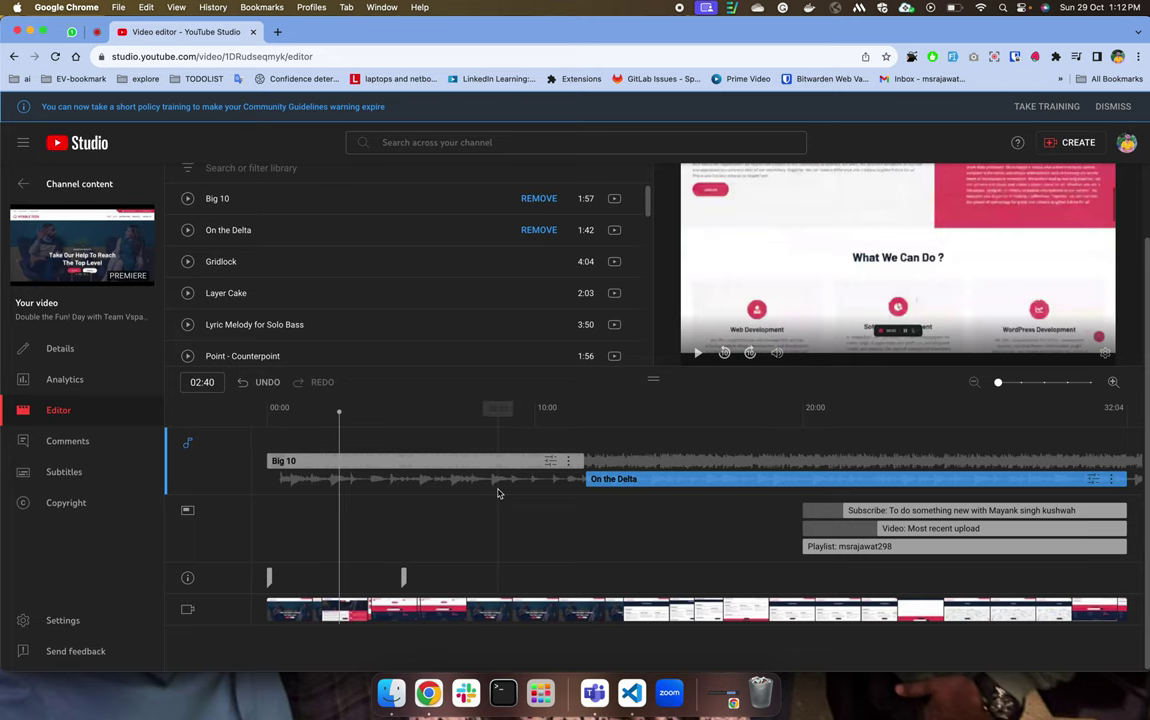
{"action": "scroll", "coordinate": [448, 450], "scroll_direction": "up", "scroll_amount": 2}
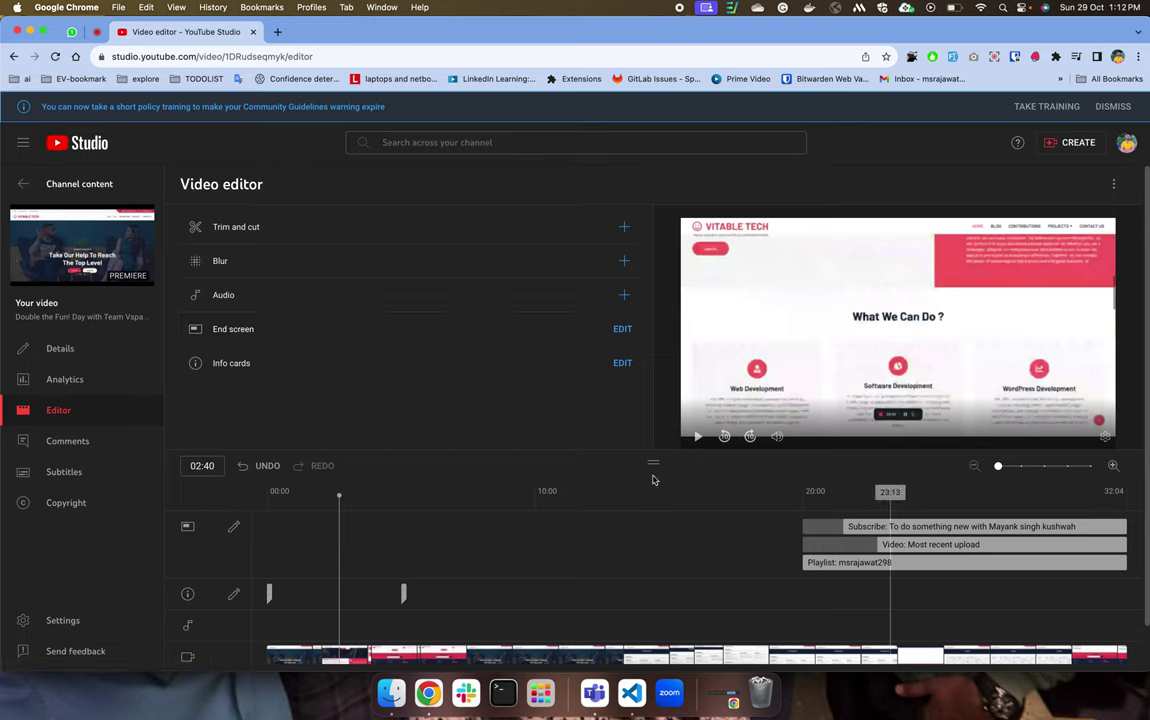
{"action": "left_click", "coordinate": [72, 442]}
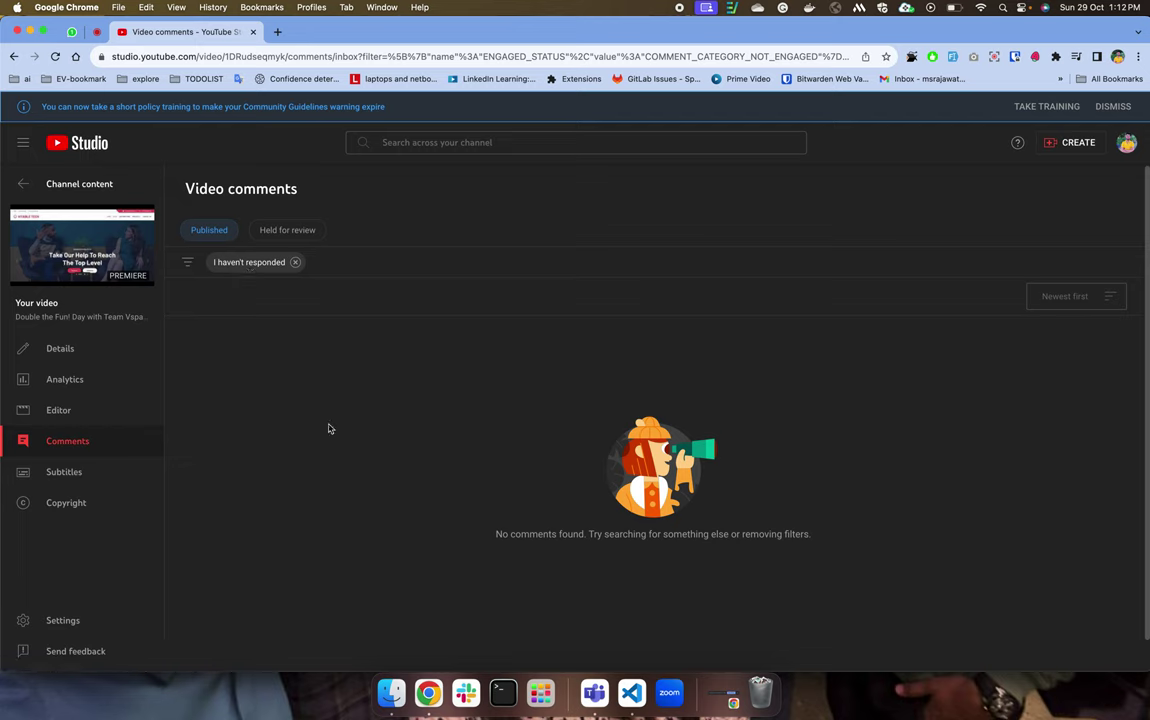
Clear the 'I haven't responded' comment filter, then go back to the Channel content list.
{"action": "left_click", "coordinate": [296, 262]}
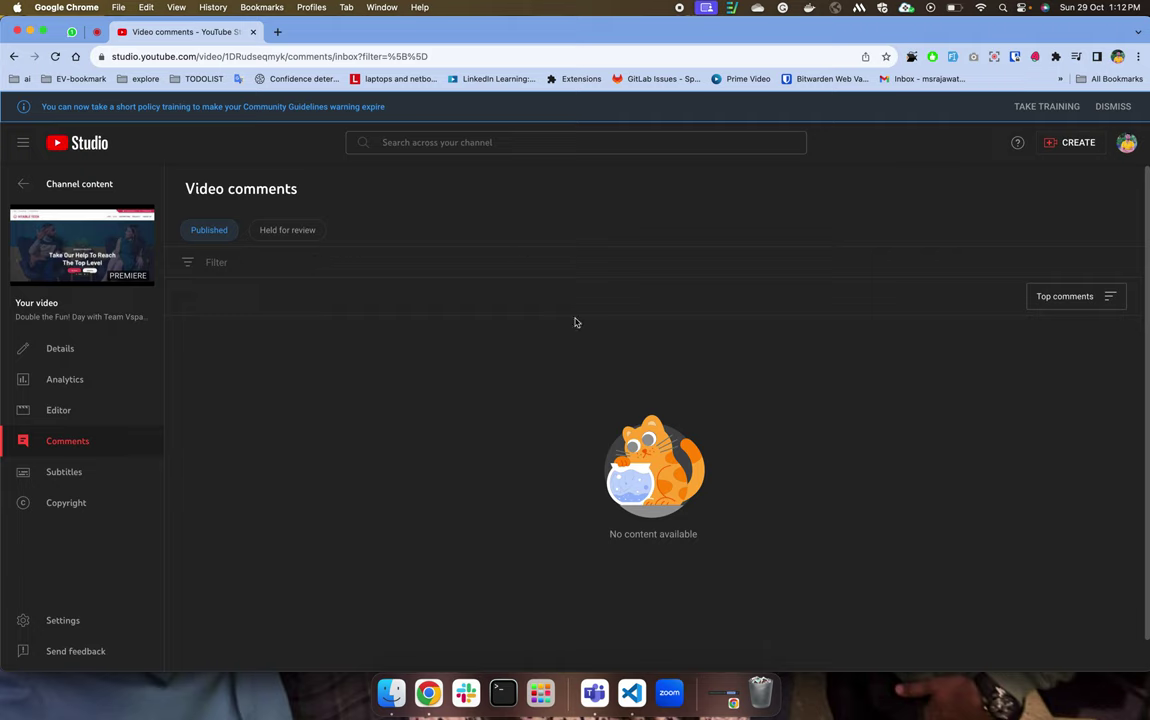
{"action": "left_click", "coordinate": [13, 56]}
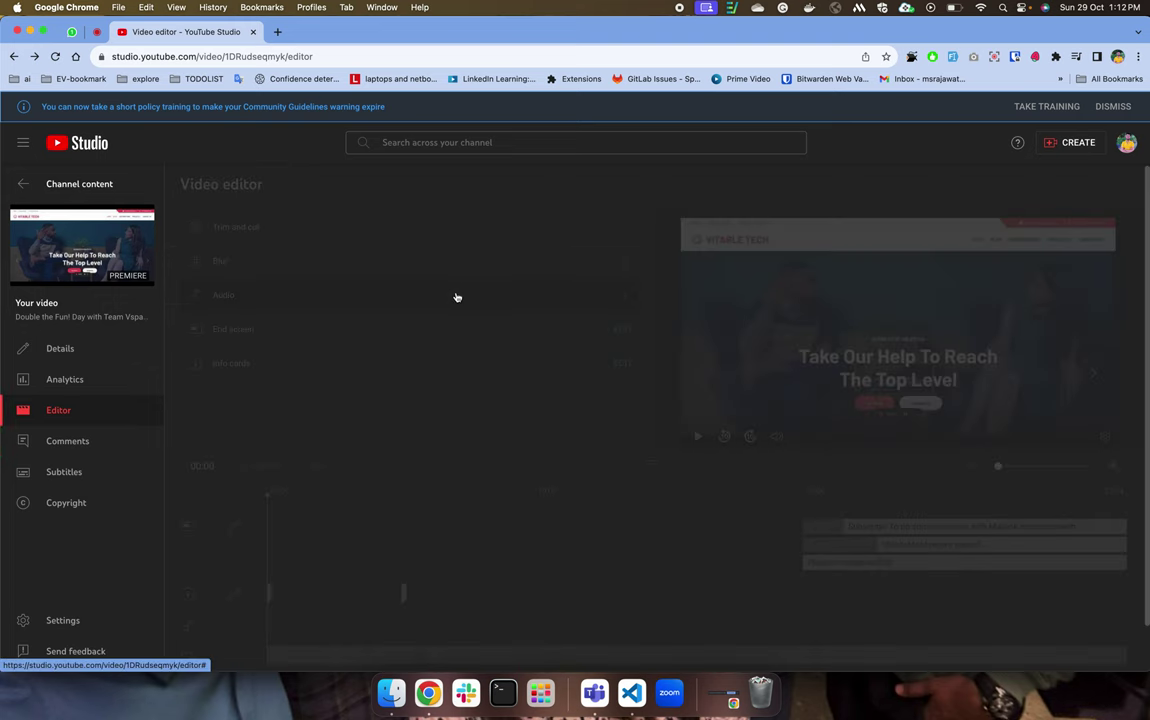
{"action": "left_click", "coordinate": [20, 186]}
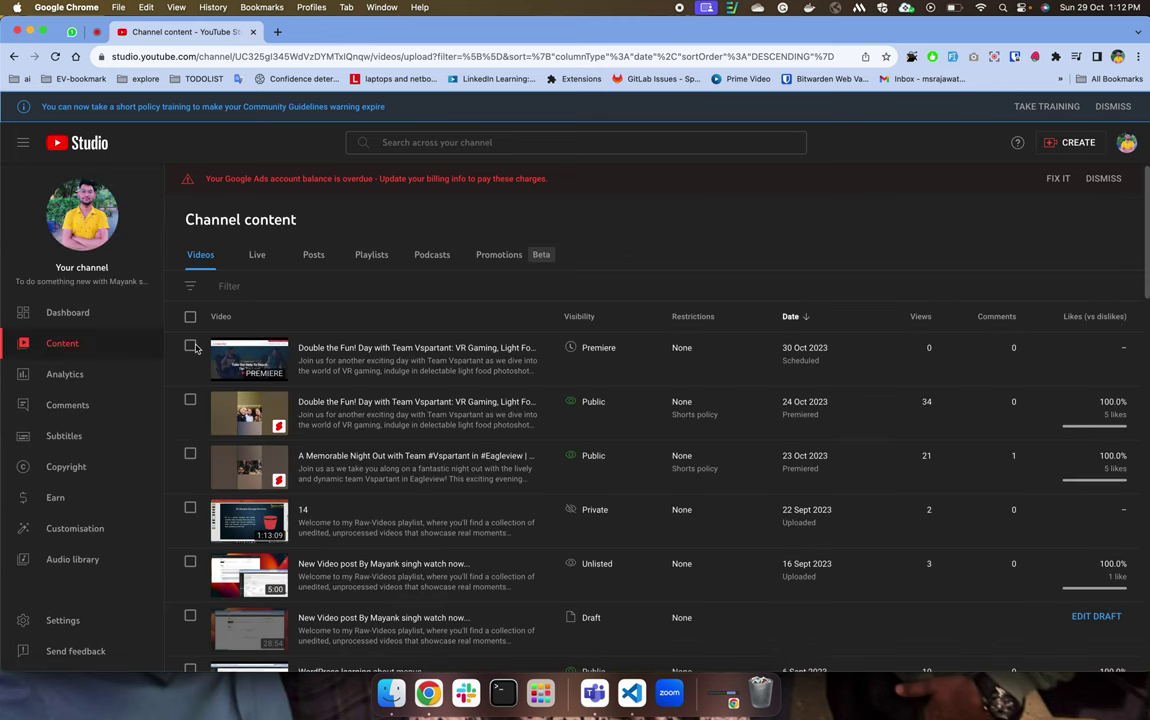
Delete the scheduled Team Vspartant premiere forever, acknowledging it can't be undone, then open channel comments.
{"action": "left_click", "coordinate": [190, 346]}
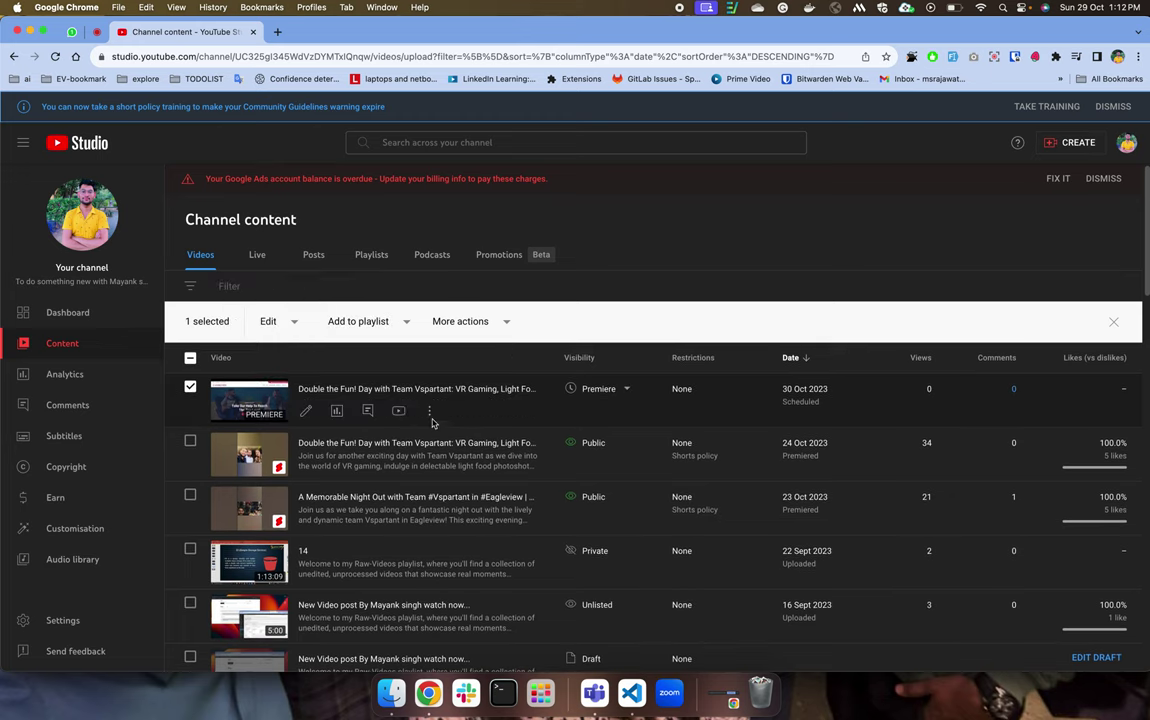
{"action": "left_click", "coordinate": [429, 411]}
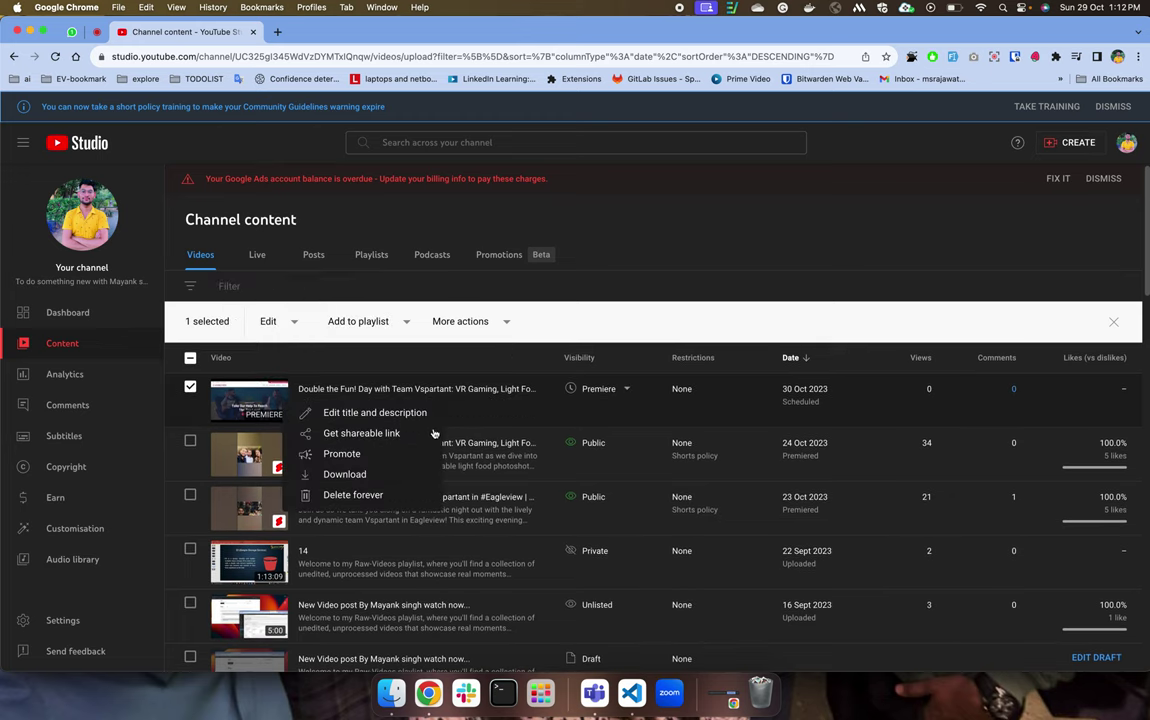
{"action": "left_click", "coordinate": [352, 495]}
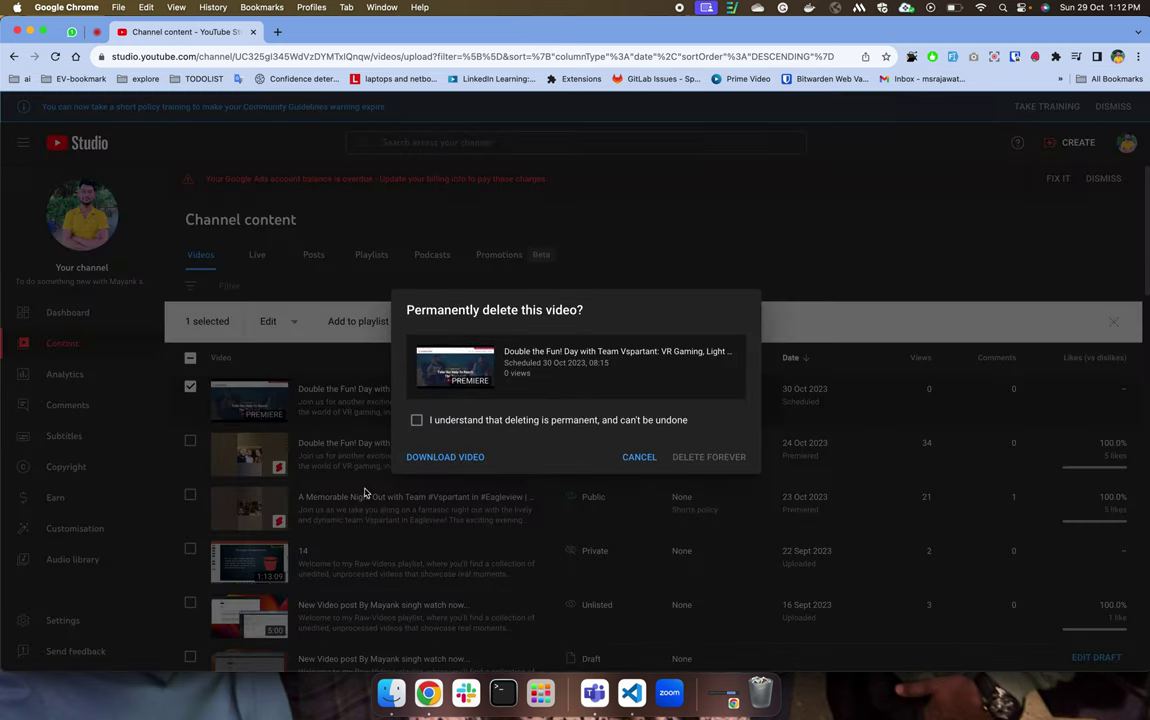
{"action": "left_click", "coordinate": [420, 421]}
{"action": "left_click", "coordinate": [683, 456]}
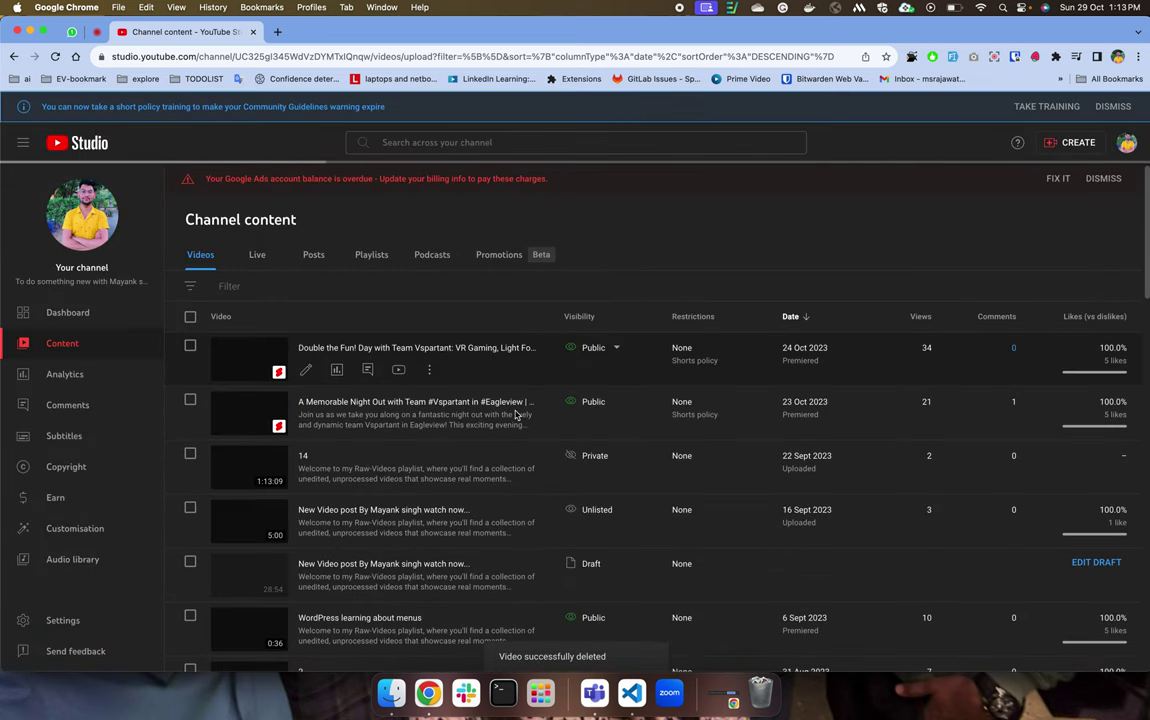
{"action": "scroll", "coordinate": [516, 414], "scroll_direction": "down", "scroll_amount": 10}
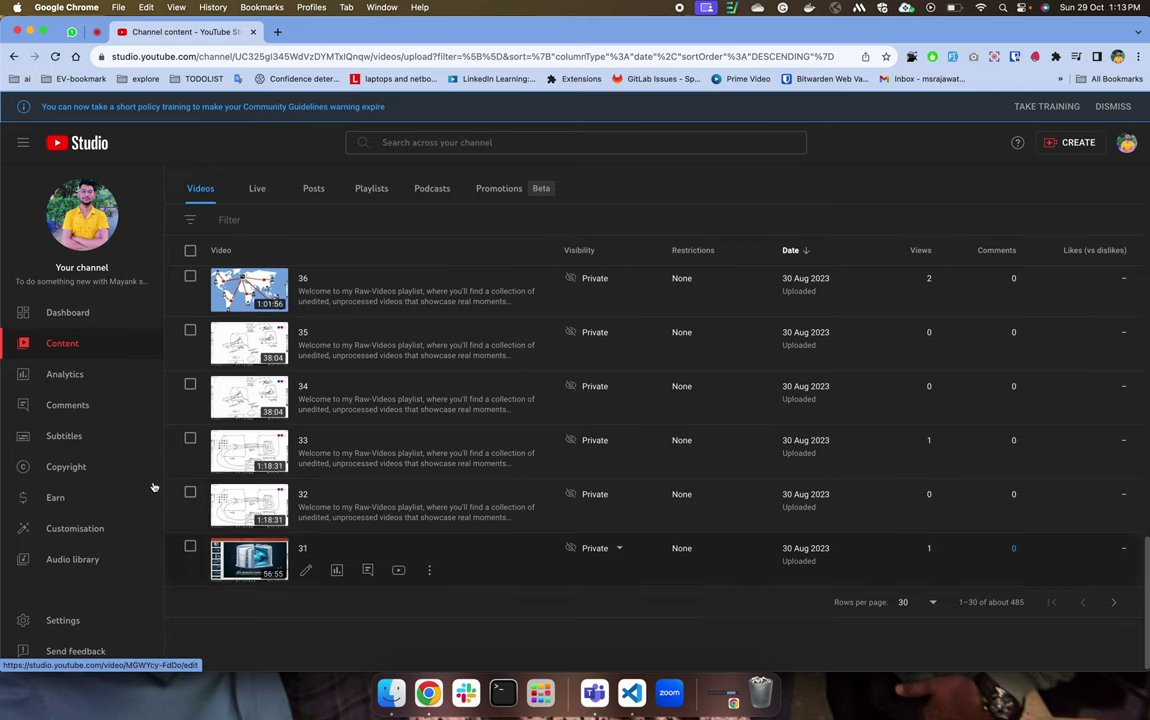
{"action": "left_click", "coordinate": [88, 405]}
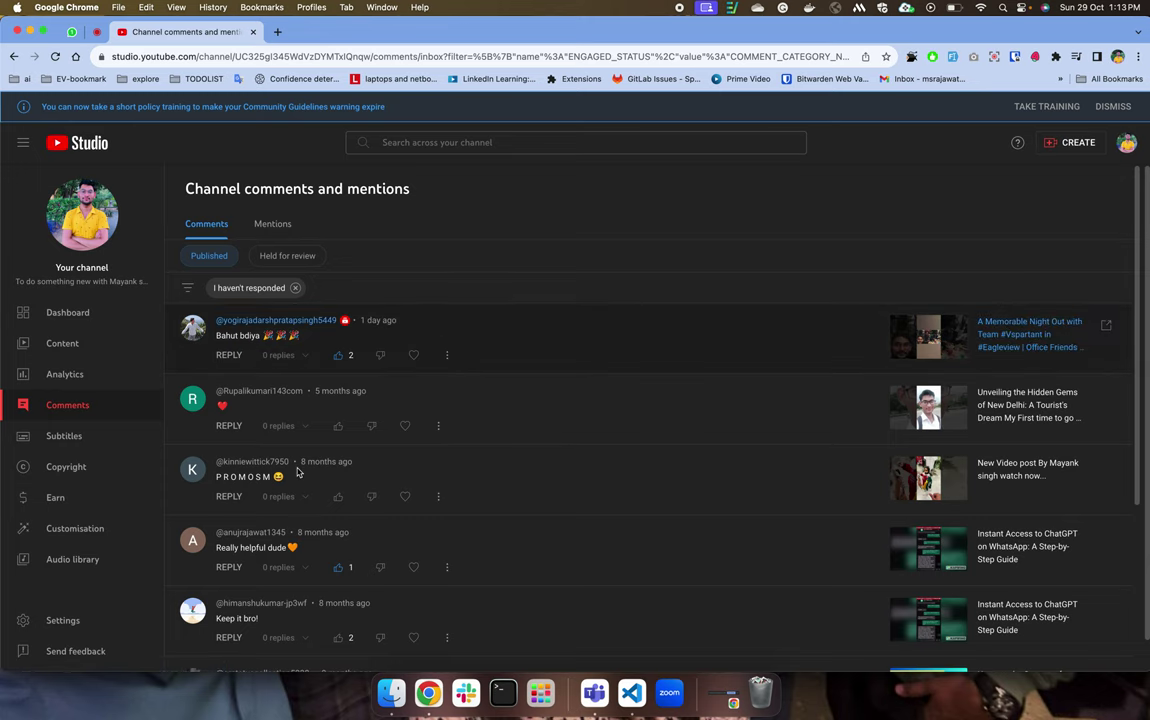
Scroll the channel comments, highlight a 'Please help me' comment, and open the marksheet video's comments.
{"action": "scroll", "coordinate": [297, 472], "scroll_direction": "down", "scroll_amount": 5}
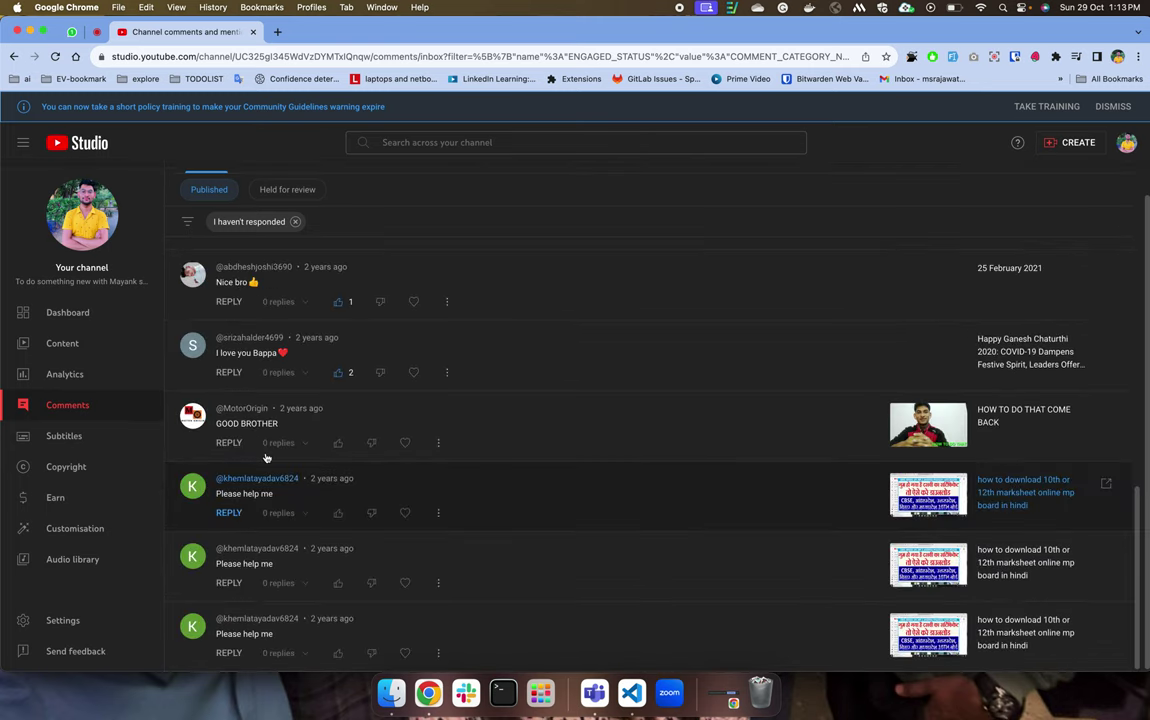
{"action": "scroll", "coordinate": [287, 406], "scroll_direction": "down", "scroll_amount": 3}
{"action": "scroll", "coordinate": [287, 406], "scroll_direction": "up", "scroll_amount": 1}
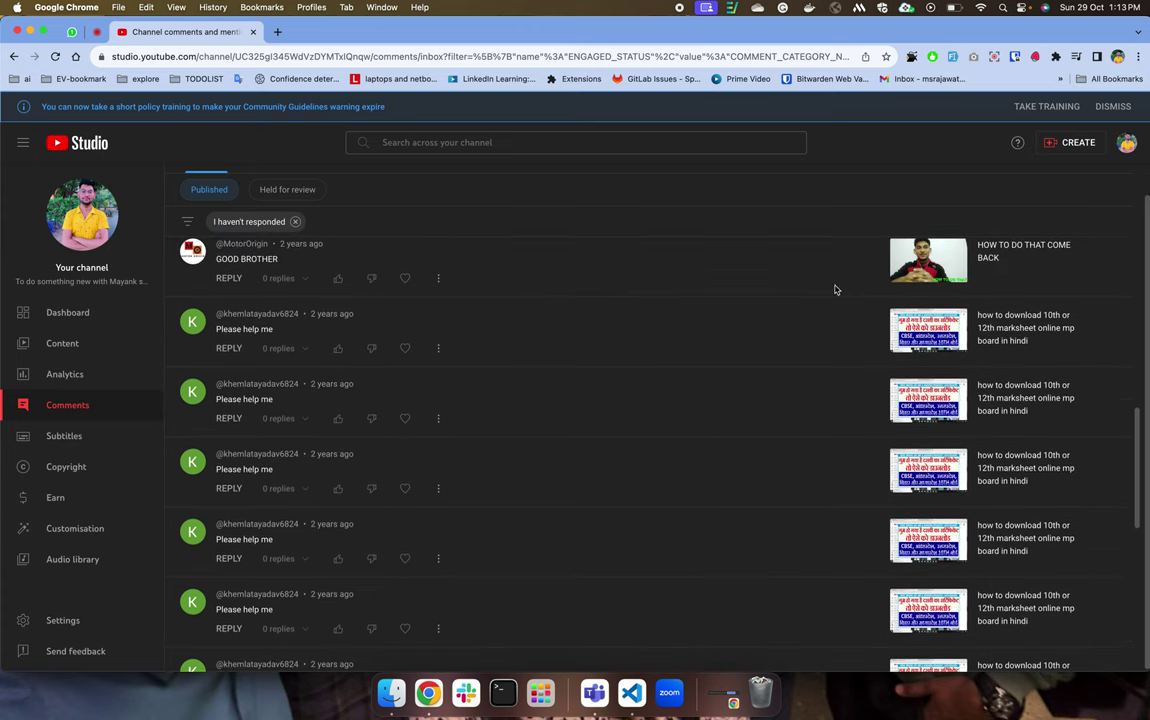
{"action": "scroll", "coordinate": [962, 276], "scroll_direction": "up", "scroll_amount": 1}
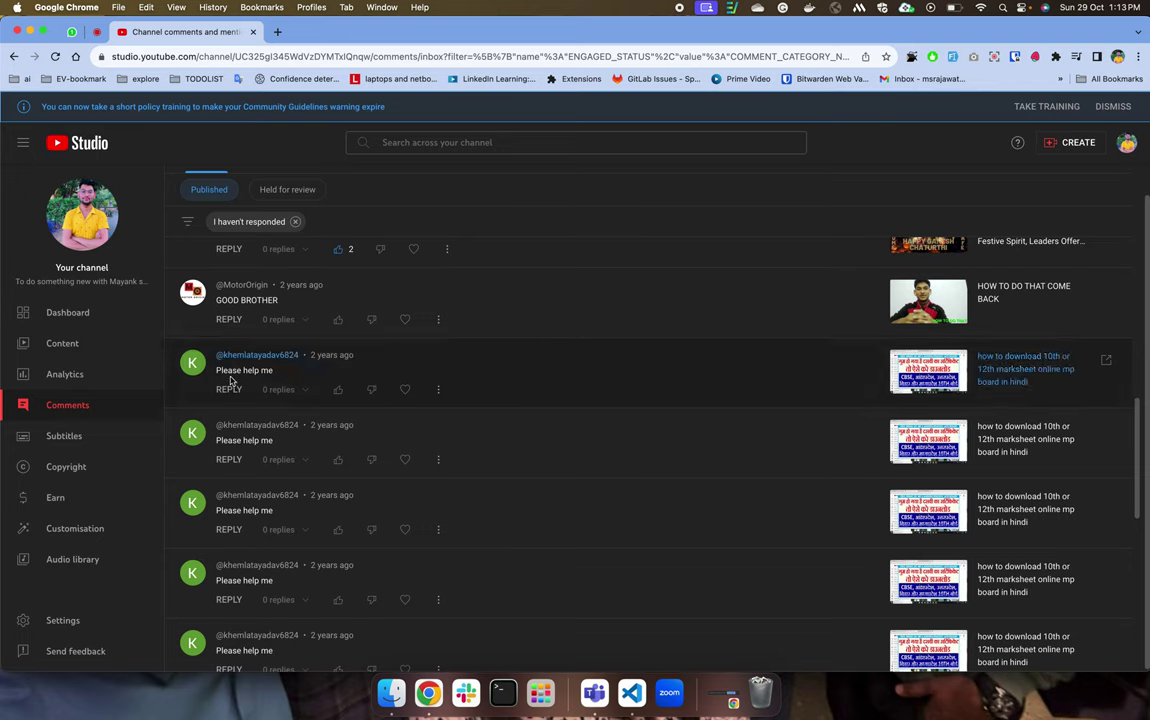
{"action": "left_click_drag", "start_coordinate": [214, 370], "coordinate": [276, 372]}
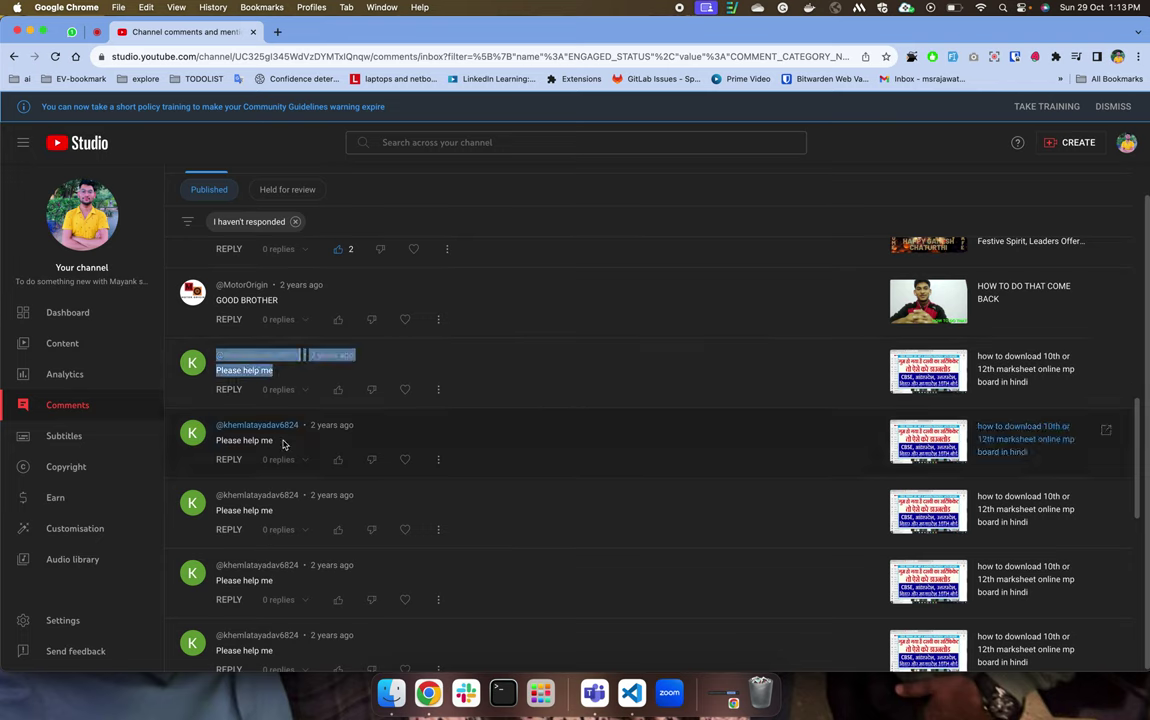
{"action": "scroll", "coordinate": [250, 435], "scroll_direction": "down", "scroll_amount": 1}
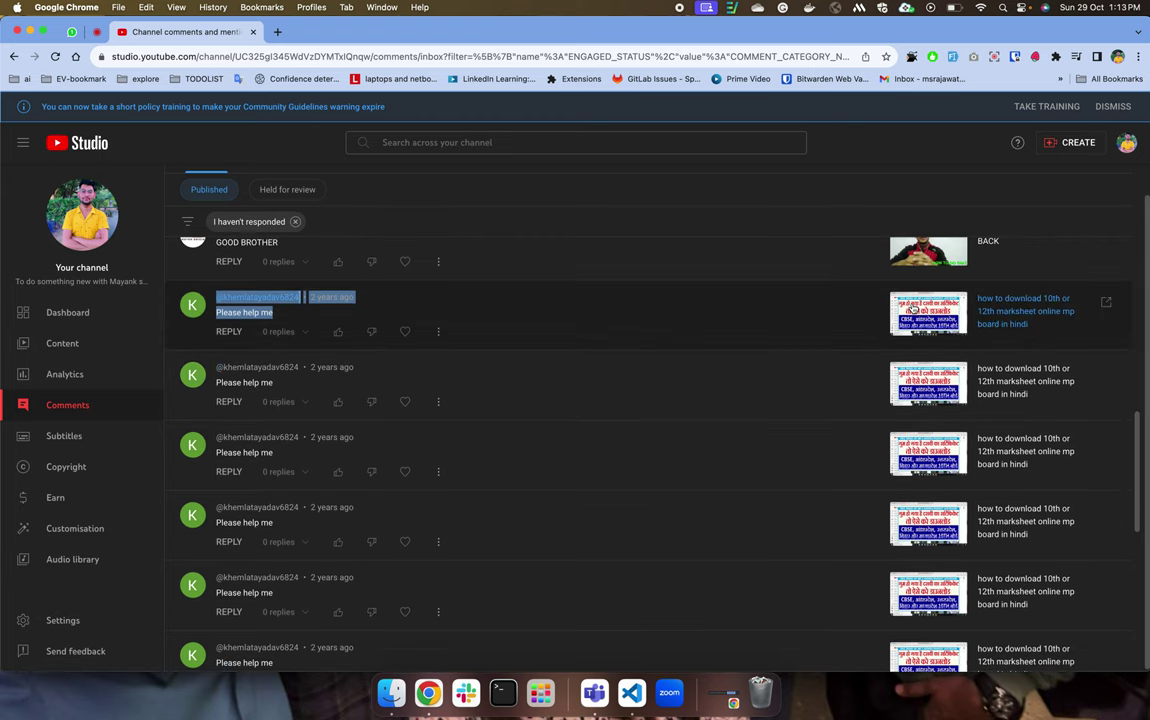
{"action": "left_click", "coordinate": [913, 311]}
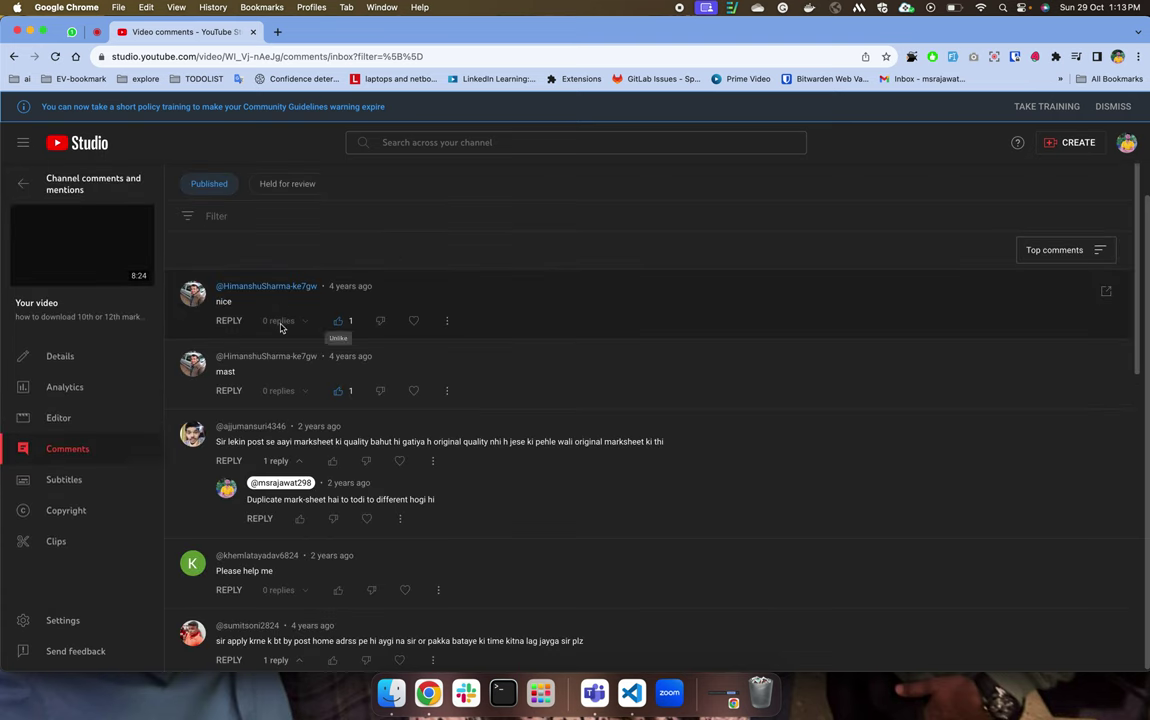
Check the marksheet comments' action menus and highlight comment text, then go to the video's Subtitles page.
{"action": "left_click", "coordinate": [447, 320]}
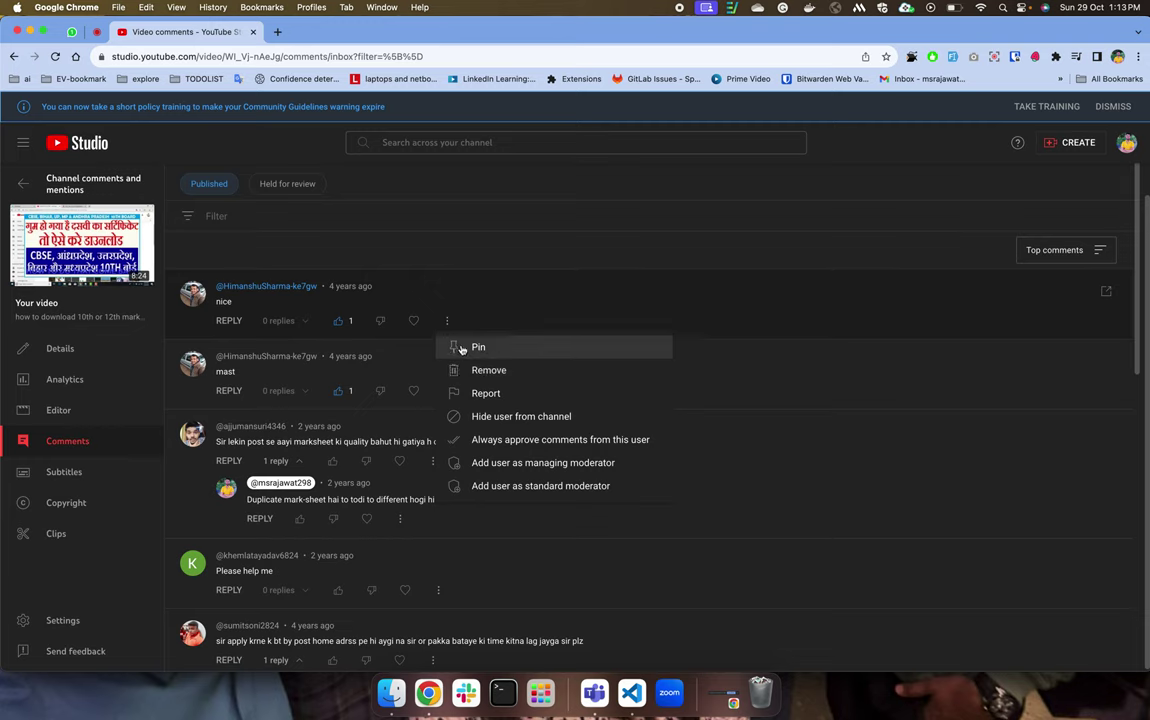
{"action": "left_click_drag", "start_coordinate": [318, 441], "coordinate": [216, 441]}
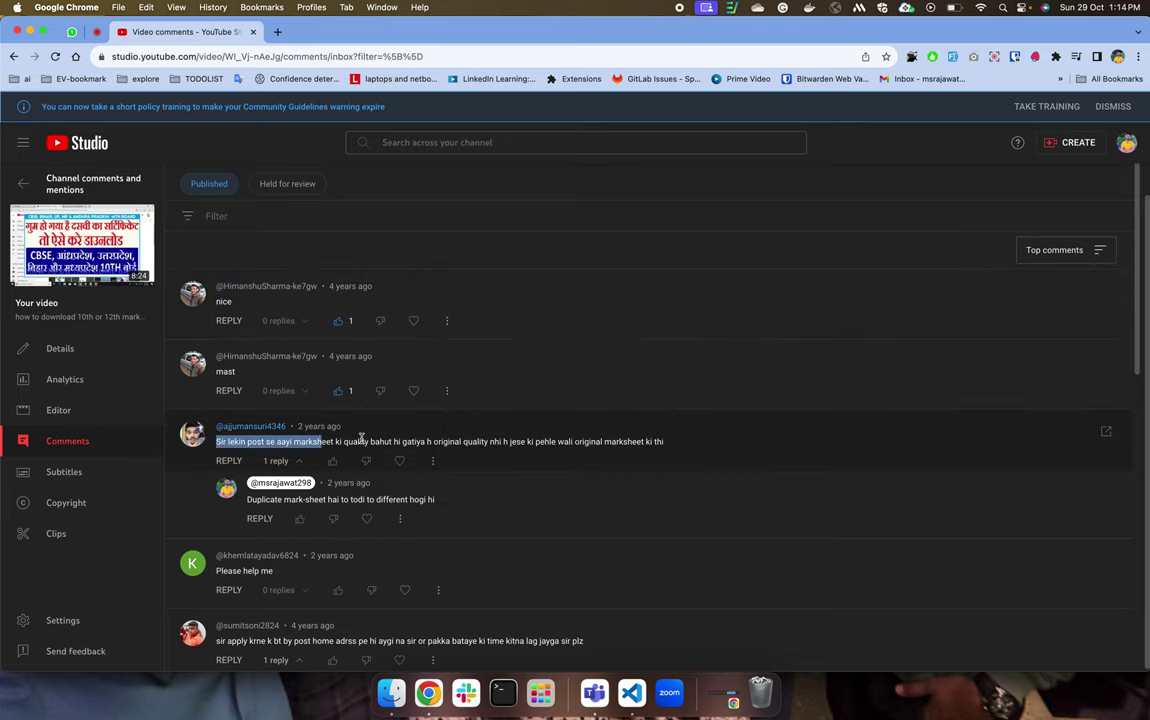
{"action": "left_click", "coordinate": [237, 453]}
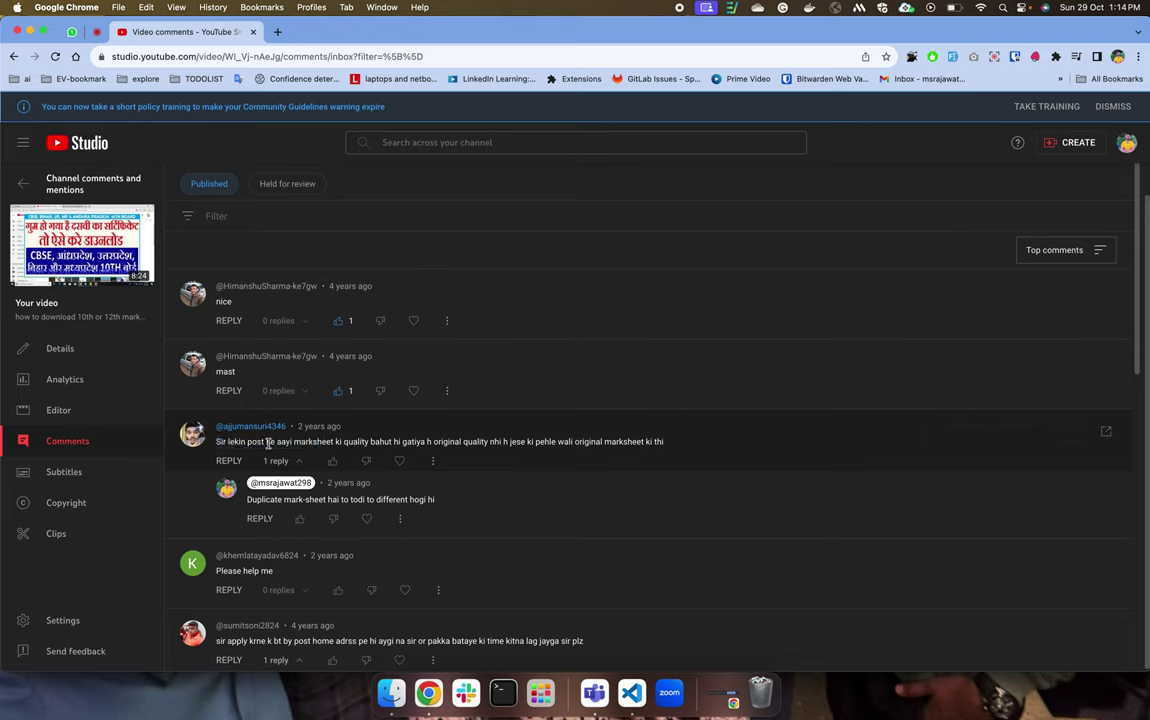
{"action": "left_click_drag", "start_coordinate": [246, 441], "coordinate": [392, 441]}
{"action": "left_click", "coordinate": [433, 461]}
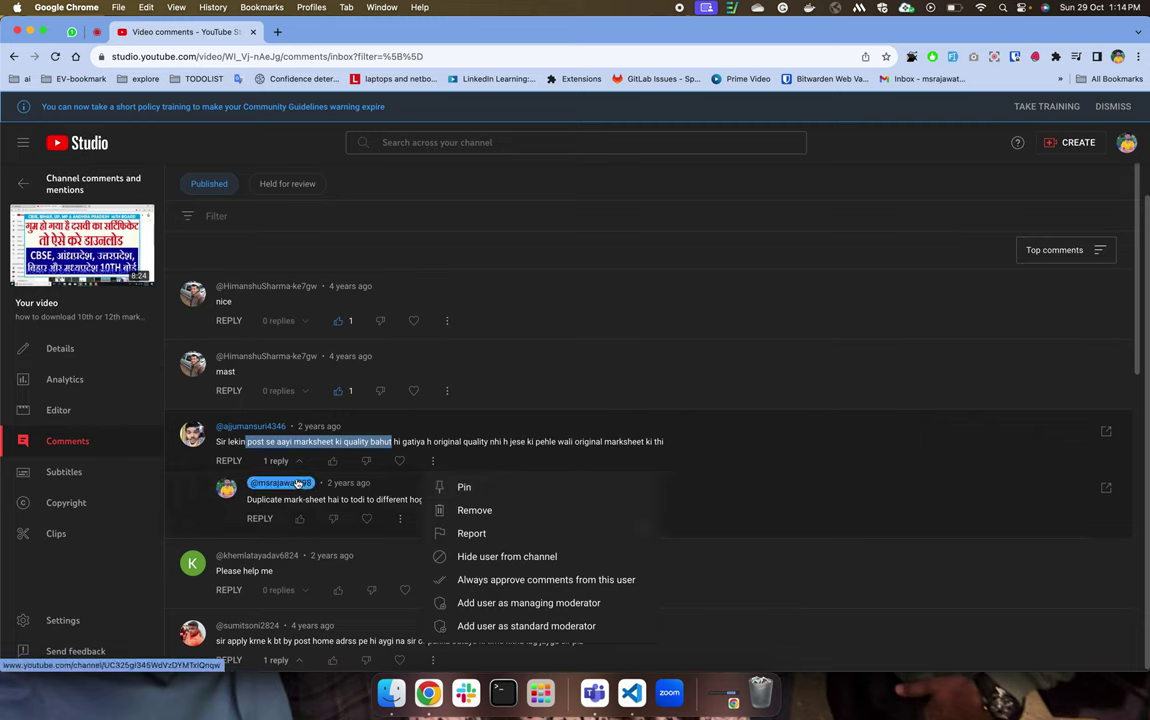
{"action": "left_click", "coordinate": [358, 555]}
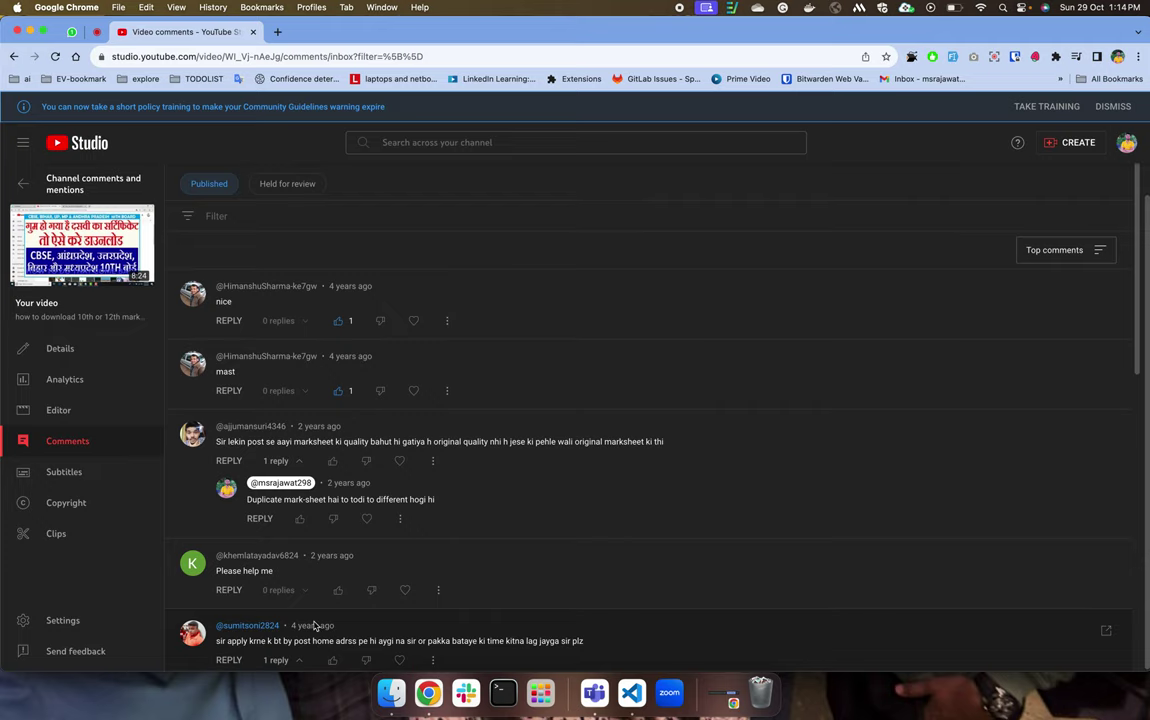
{"action": "left_click", "coordinate": [111, 472]}
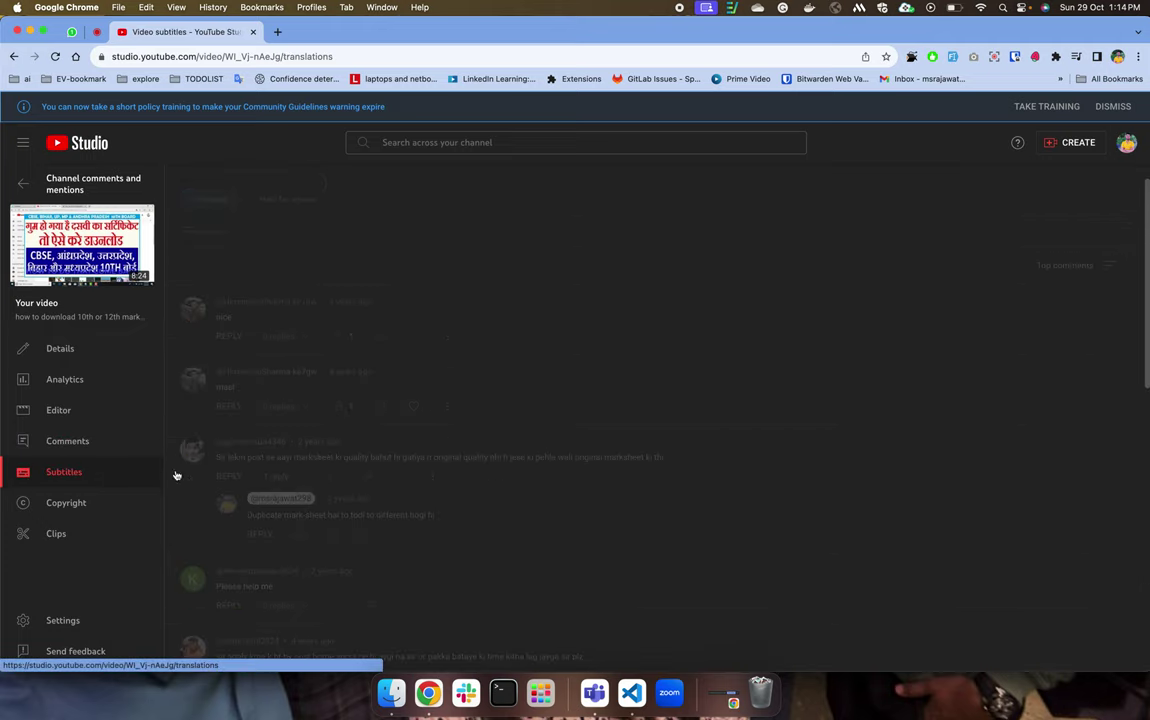
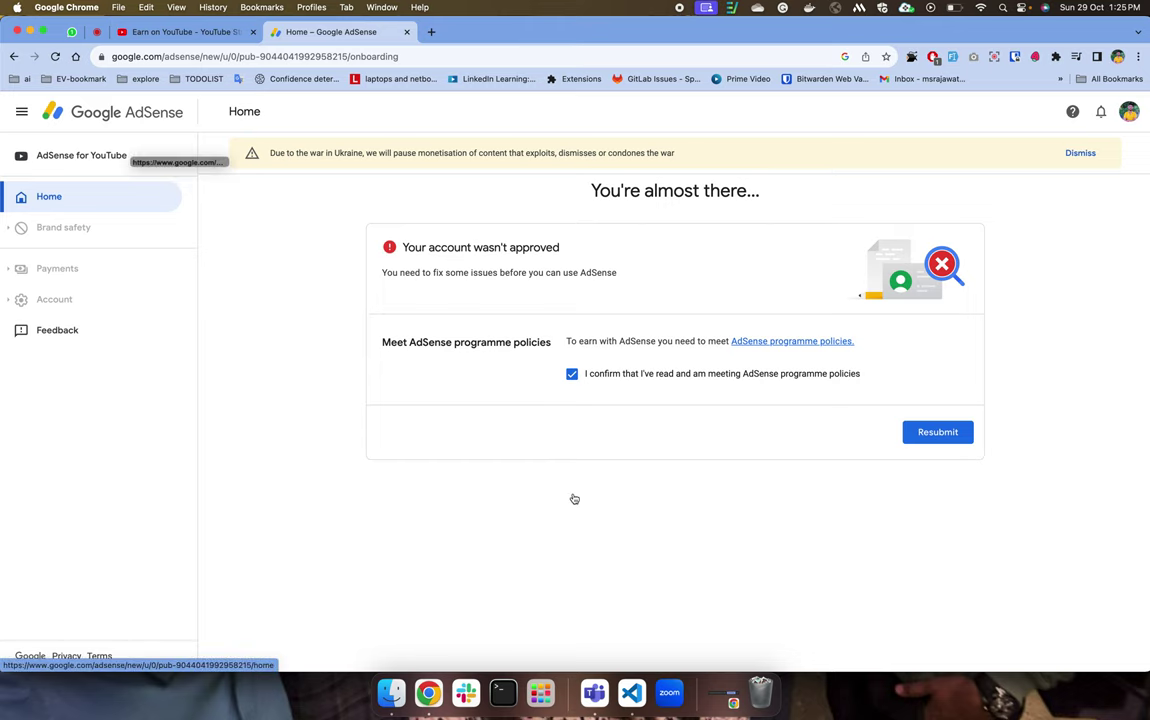
Close the AdSense tab and scroll down the Earn page.
{"action": "left_click", "coordinate": [407, 33]}
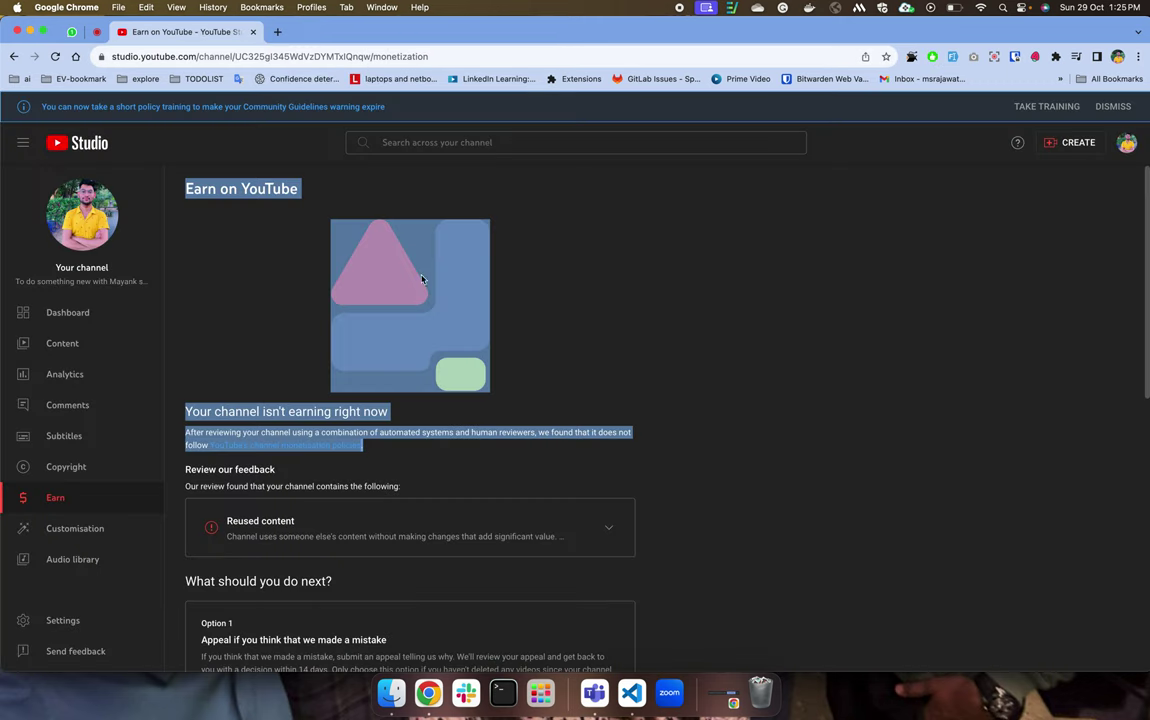
{"action": "scroll", "coordinate": [435, 400], "scroll_direction": "down", "scroll_amount": 2}
{"action": "scroll", "coordinate": [435, 400], "scroll_direction": "down", "scroll_amount": 5}
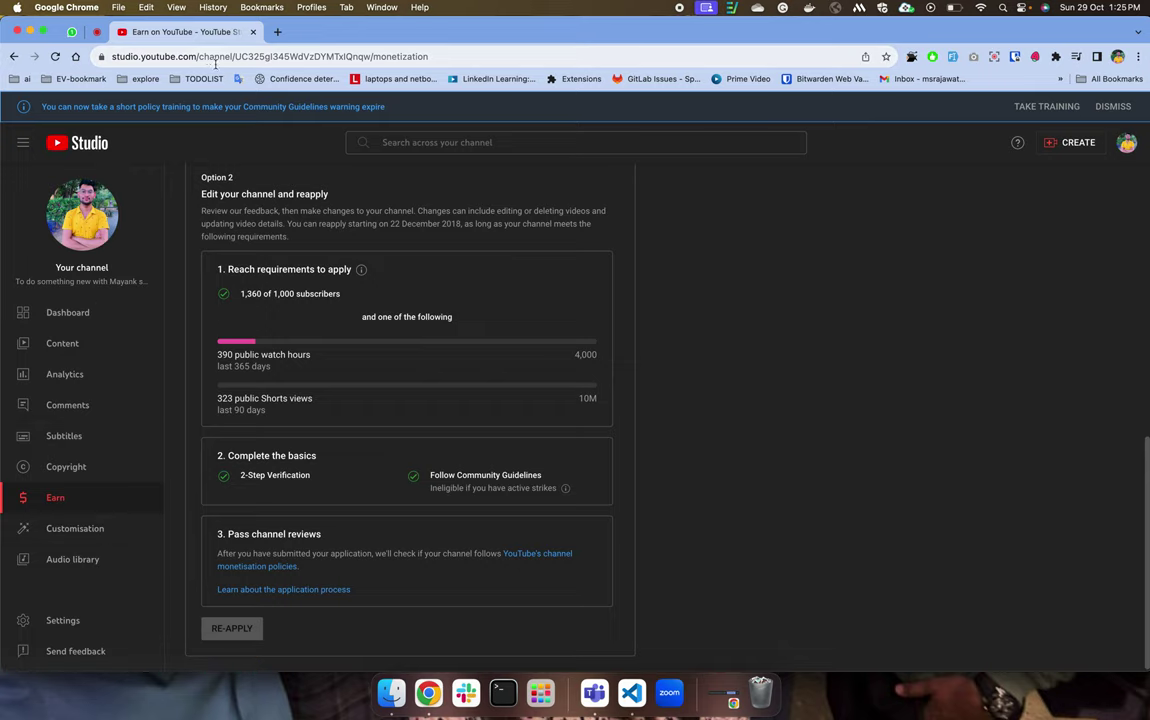
Type the channel's youtube.com address in a new tab, copy it, and close the tab.
{"action": "key", "text": "super+t"}
{"action": "type", "text": "youtube.com/"}
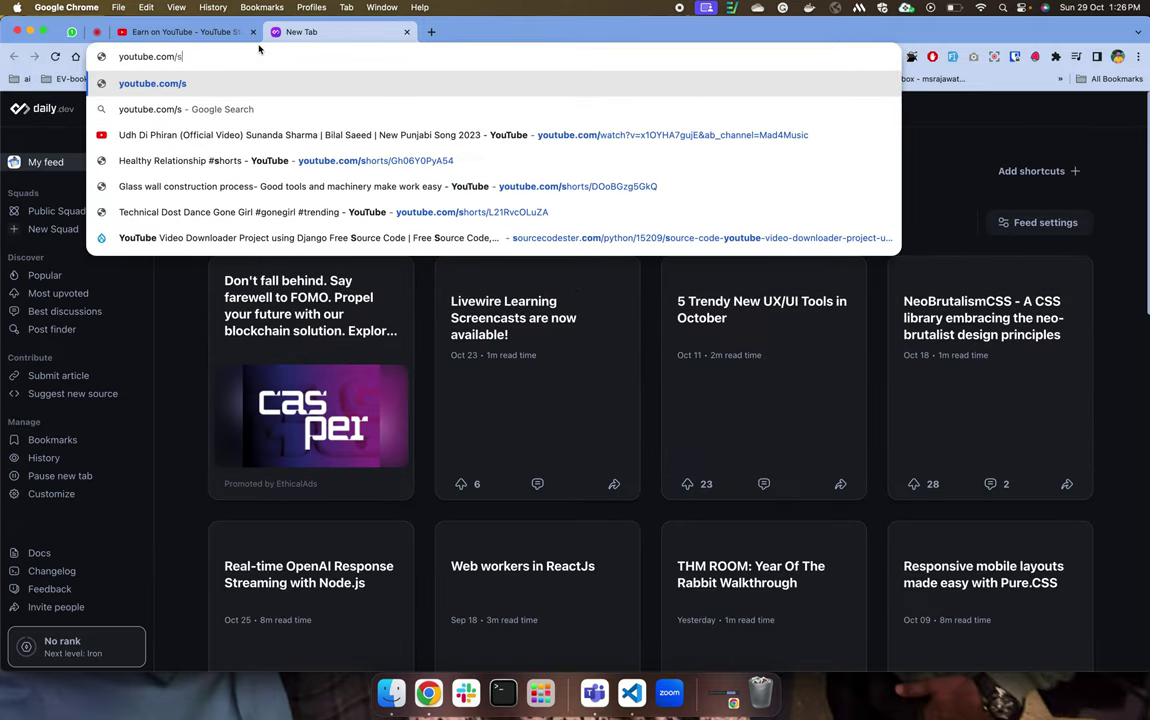
{"action": "type", "text": "m"}
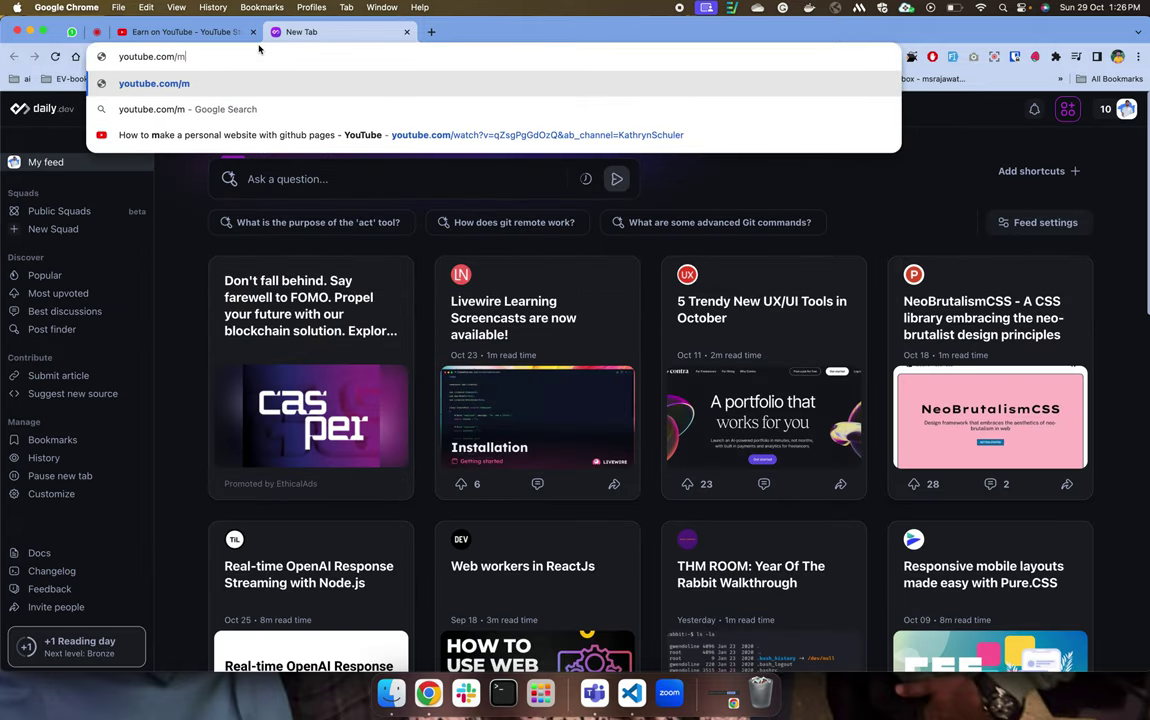
{"action": "type", "text": "srajw"}
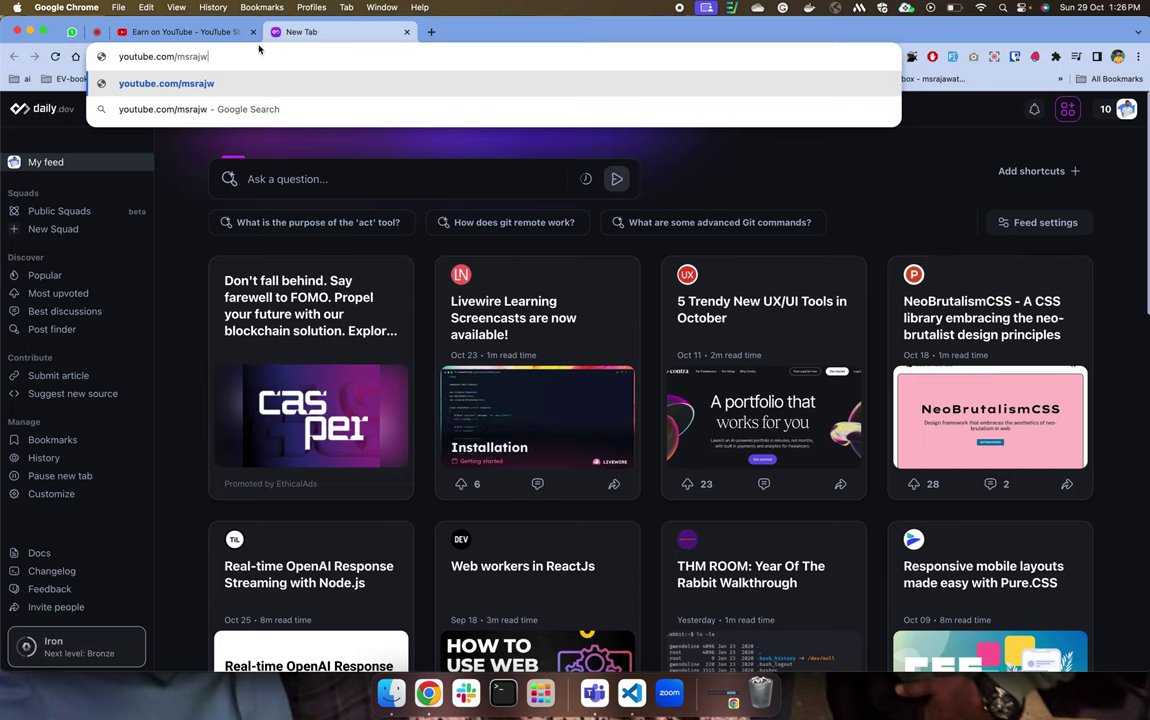
{"action": "key", "text": "BackSpace"}
{"action": "type", "text": "awat298"}
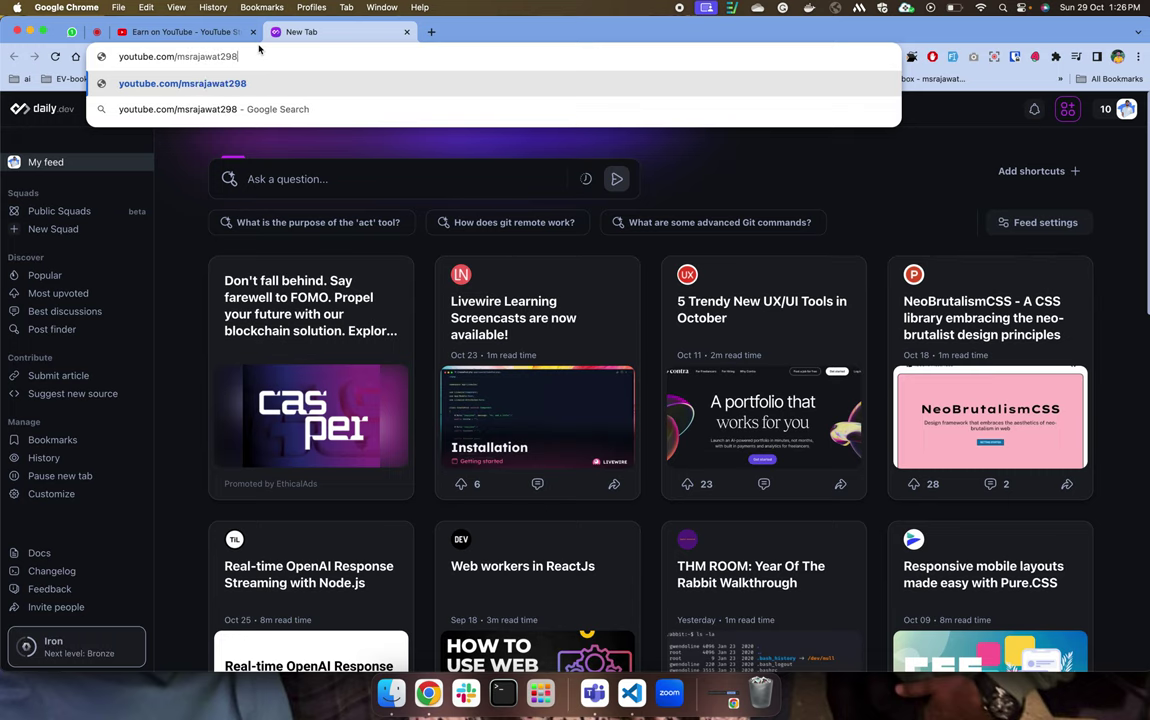
{"action": "key", "text": "super+a"}
{"action": "key", "text": "super+c"}
{"action": "key", "text": "super+w"}
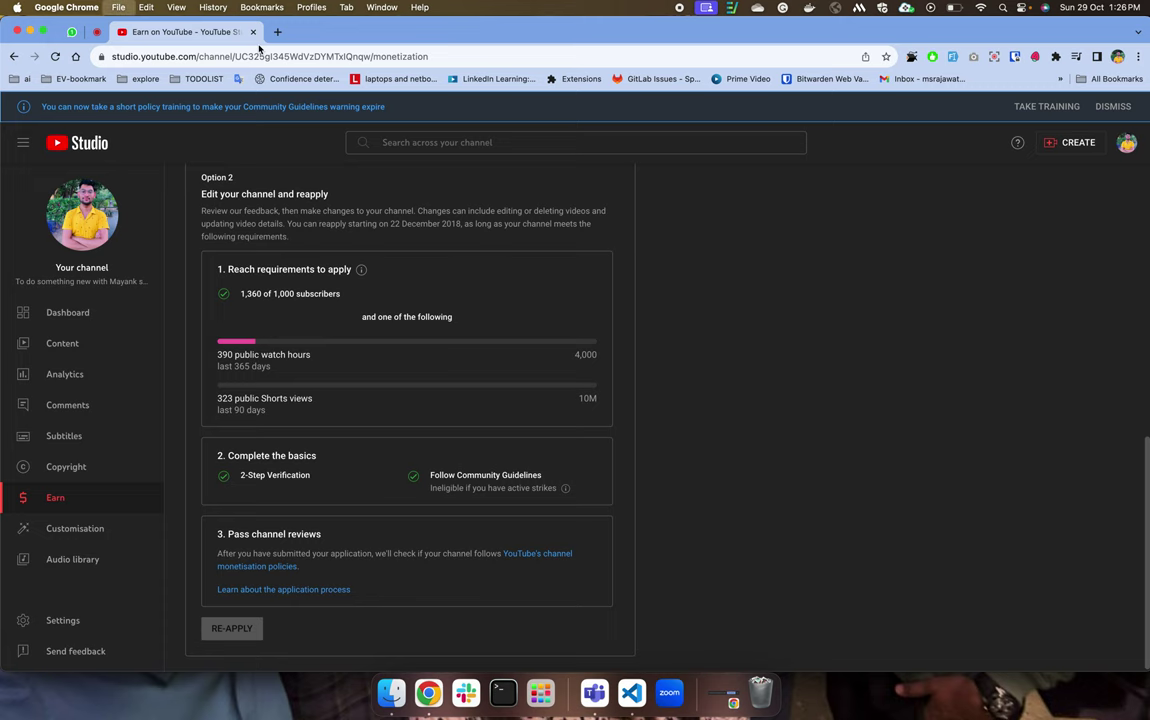
Paste and load the channel address in a new incognito window.
{"action": "key", "text": "super+shift+n"}
{"action": "key", "text": "super+v"}
{"action": "key", "text": "Return"}
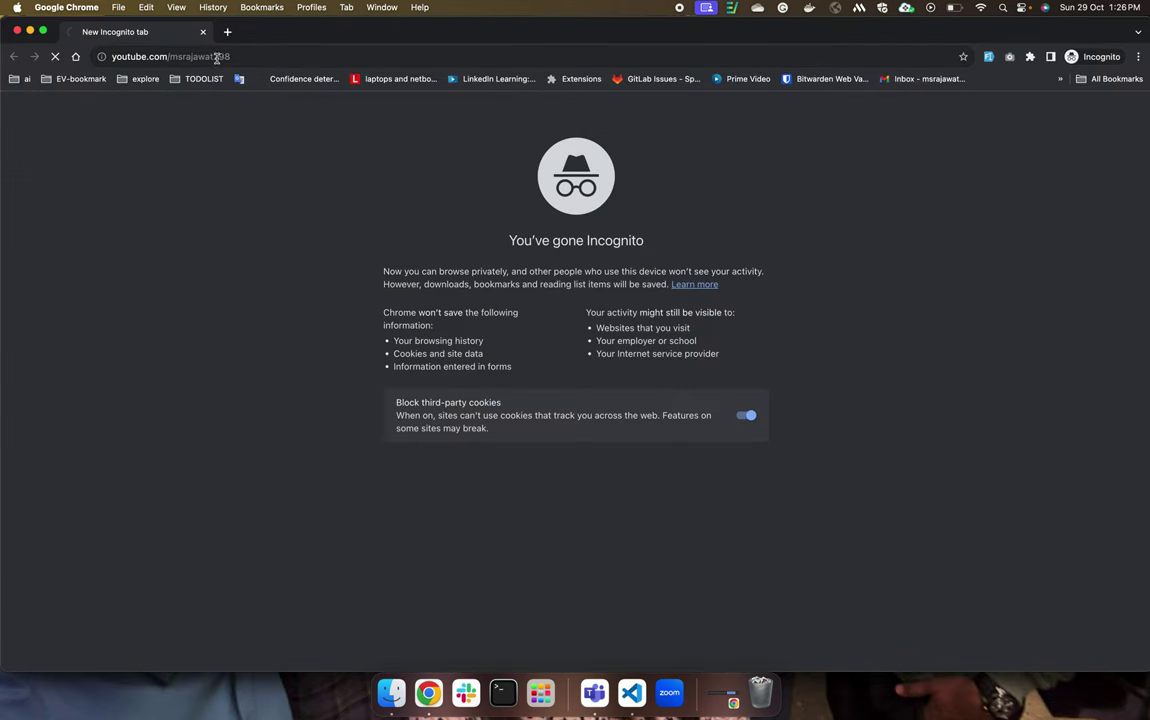
{"action": "double_click", "coordinate": [198, 55]}
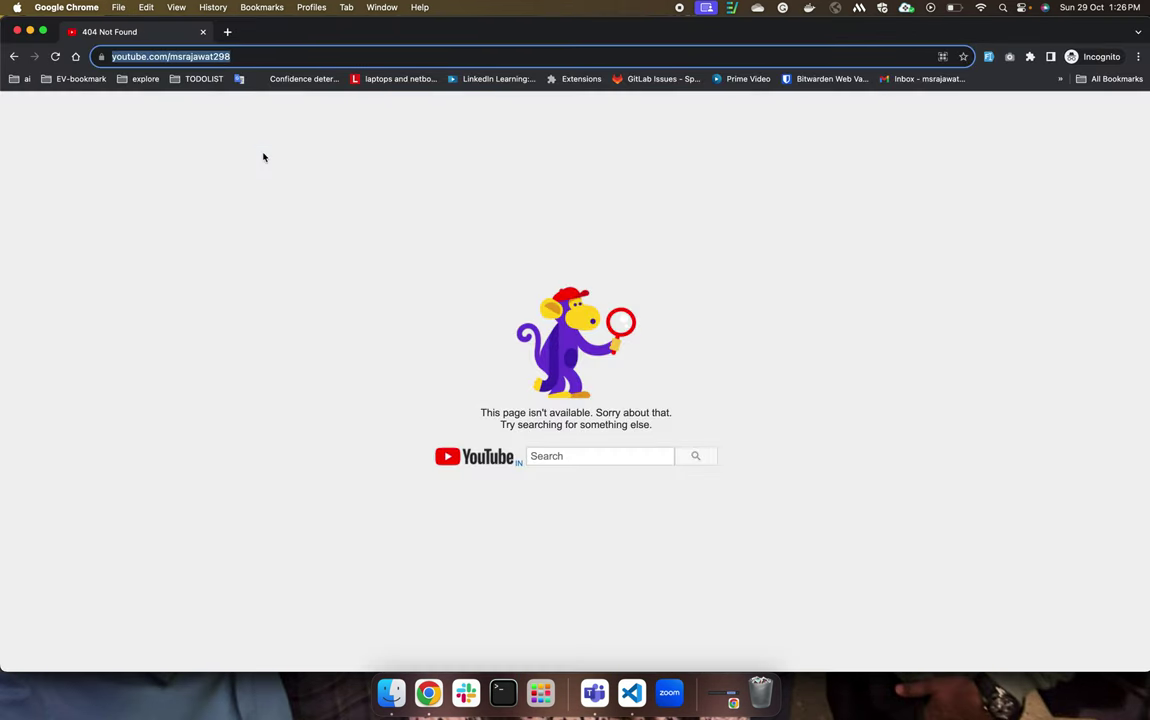
Go back from the not-found page to YouTube and search for the channel handle.
{"action": "left_click", "coordinate": [14, 56]}
{"action": "type", "text": "y"}
{"action": "key", "text": "Return"}
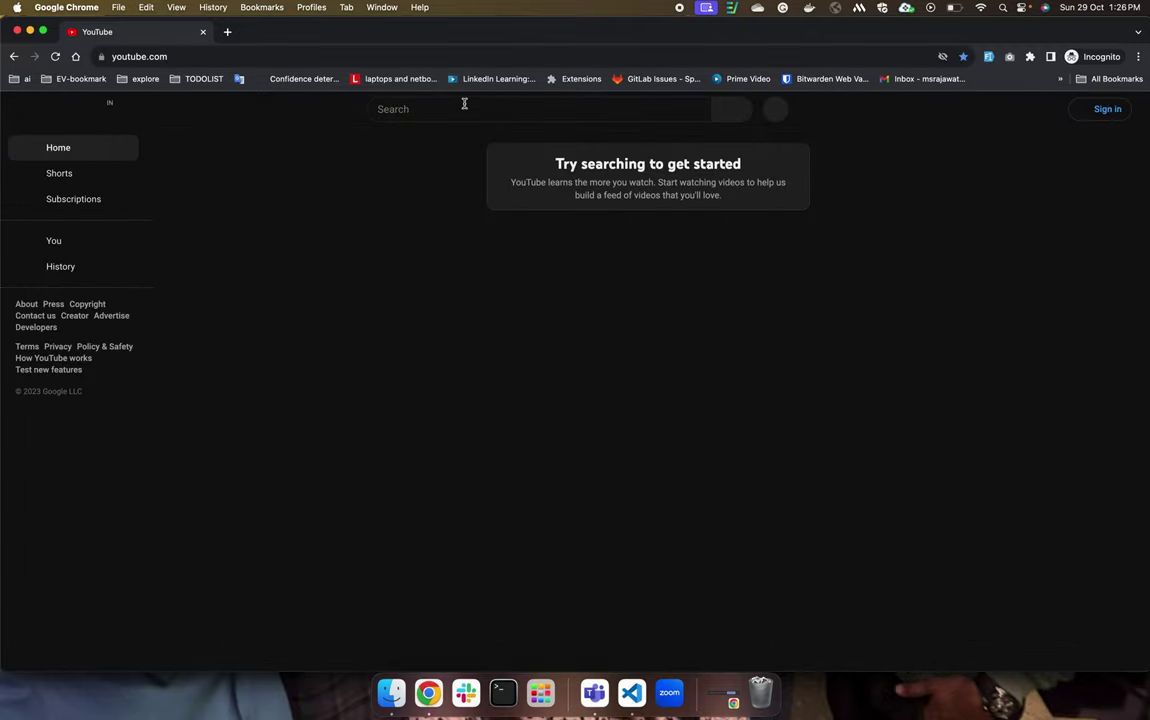
{"action": "left_click", "coordinate": [465, 104]}
{"action": "type", "text": "msrajawat298"}
{"action": "key", "text": "Return"}
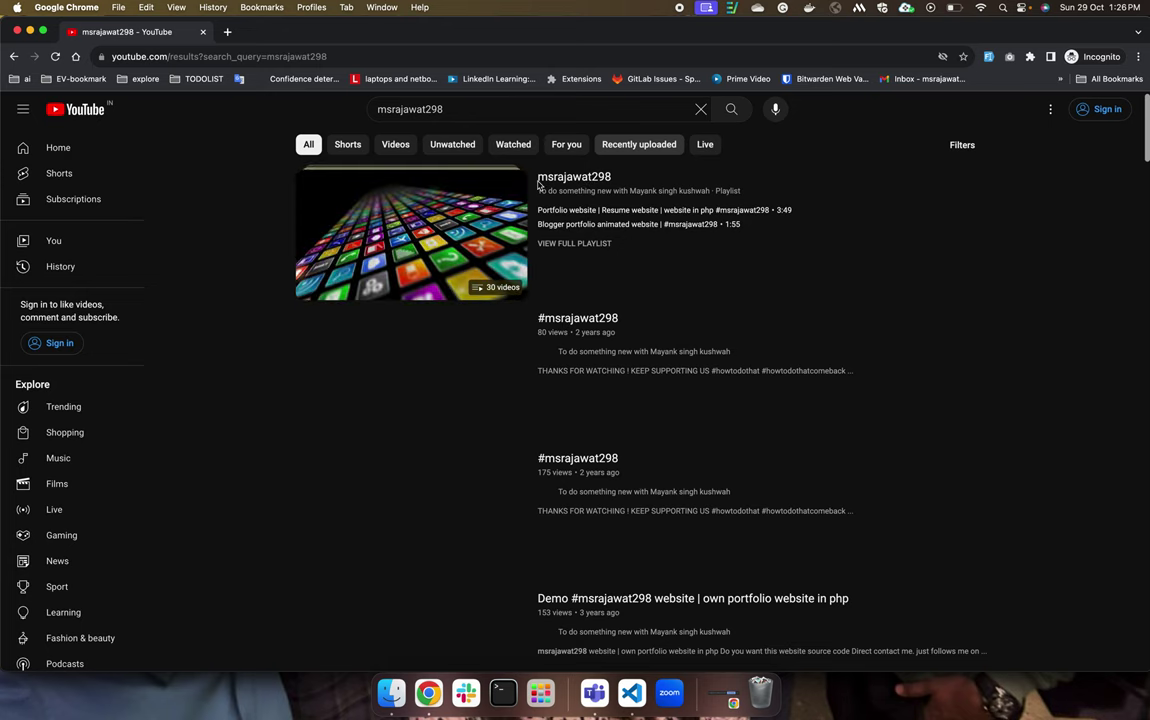
Open the channel's home page from the results and pause the autoplaying featured video.
{"action": "left_click", "coordinate": [543, 180]}
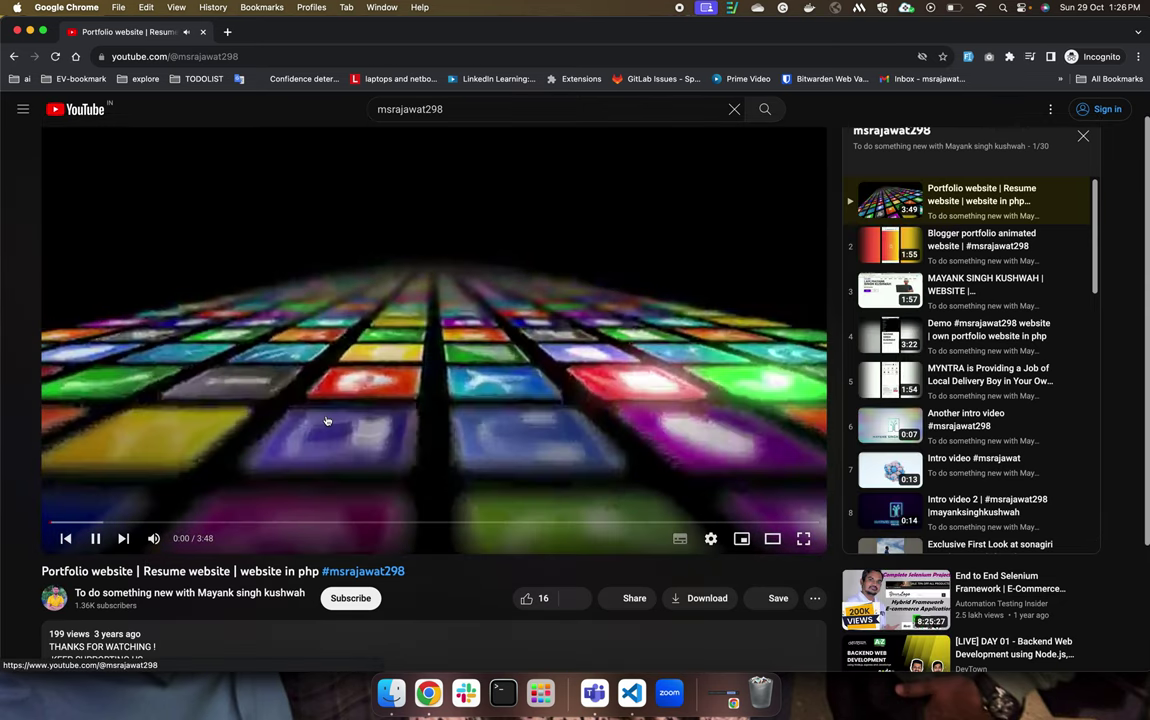
{"action": "left_click", "coordinate": [88, 592]}
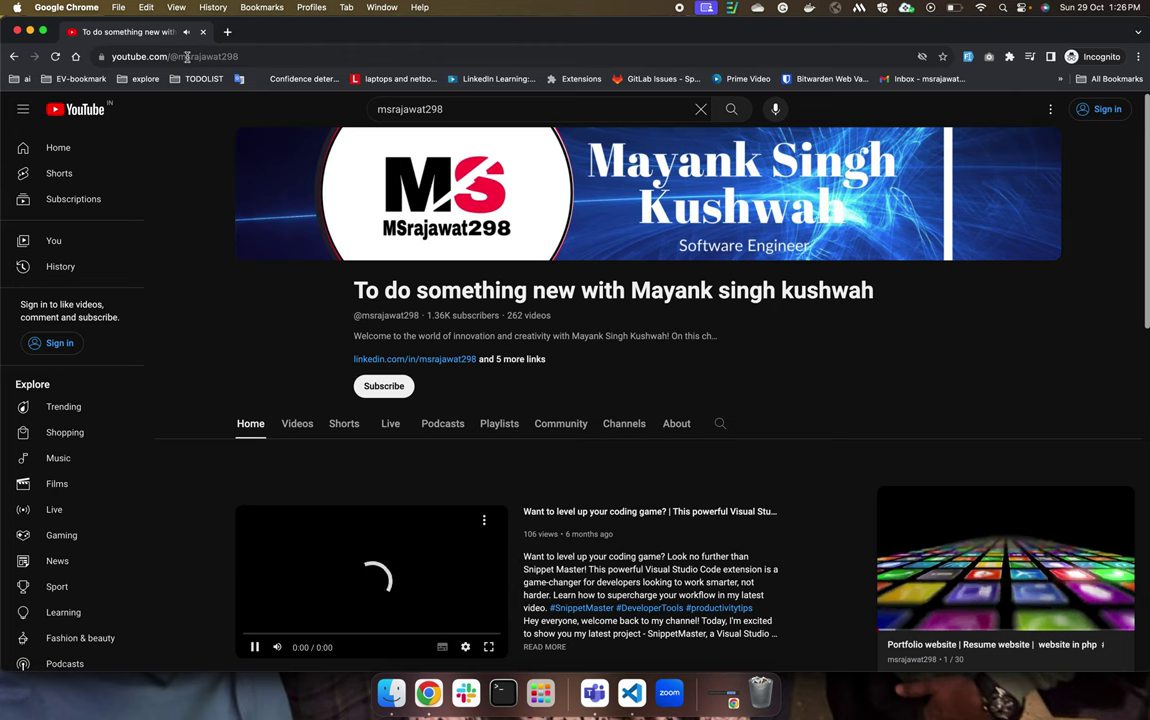
{"action": "left_click", "coordinate": [176, 55]}
{"action": "left_click", "coordinate": [184, 56]}
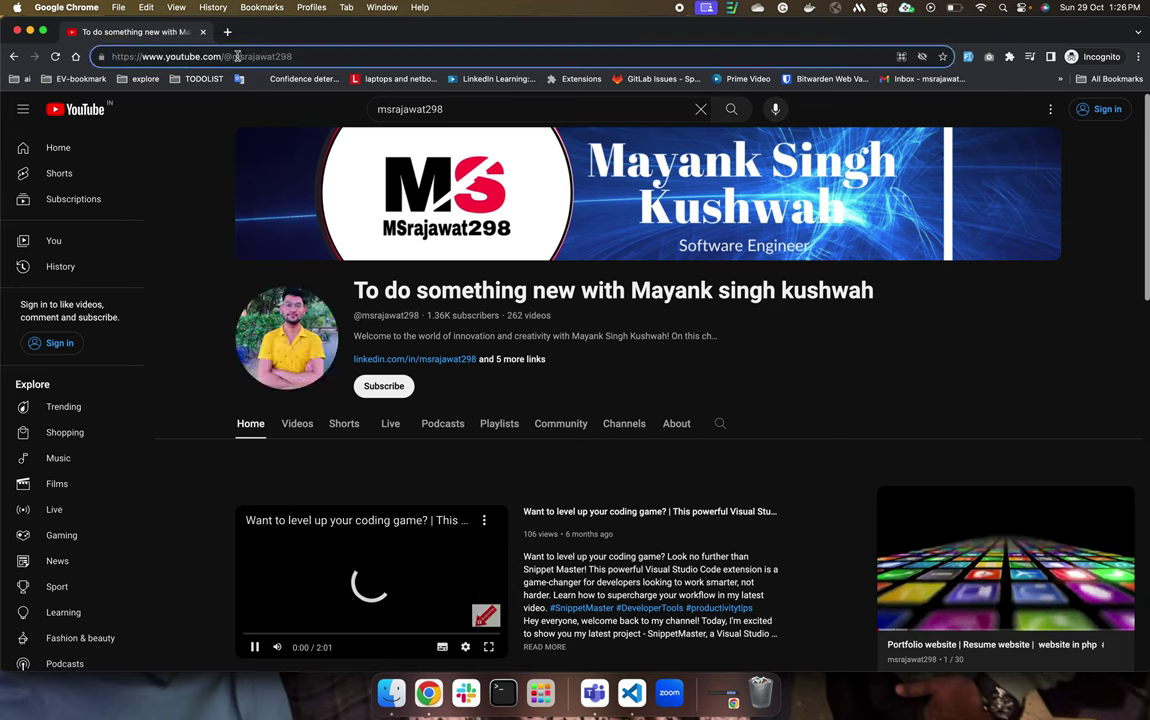
{"action": "left_click_drag", "start_coordinate": [222, 56], "coordinate": [296, 55]}
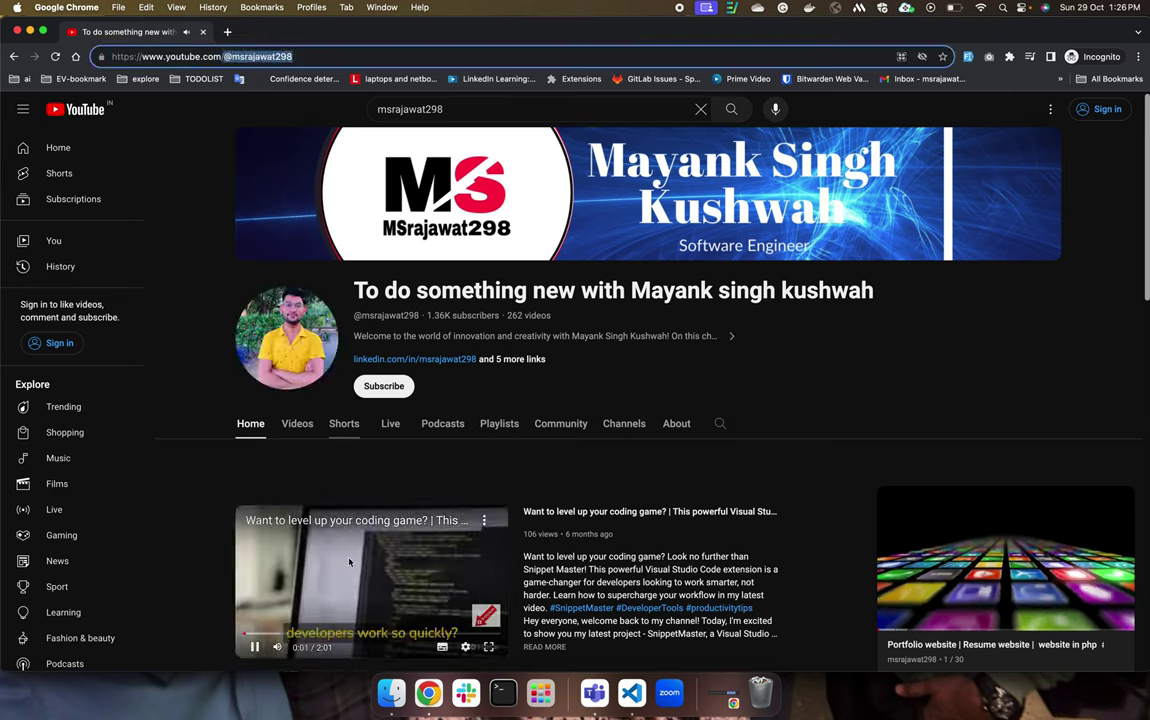
{"action": "left_click", "coordinate": [318, 528]}
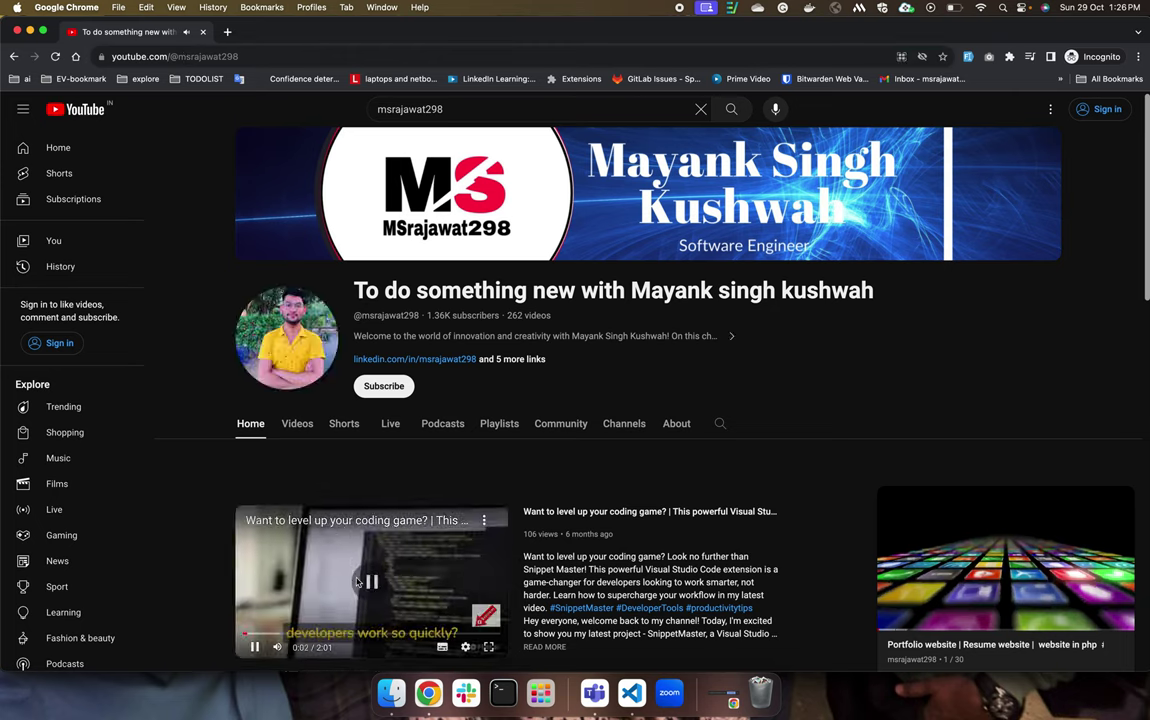
{"action": "left_click", "coordinate": [153, 57]}
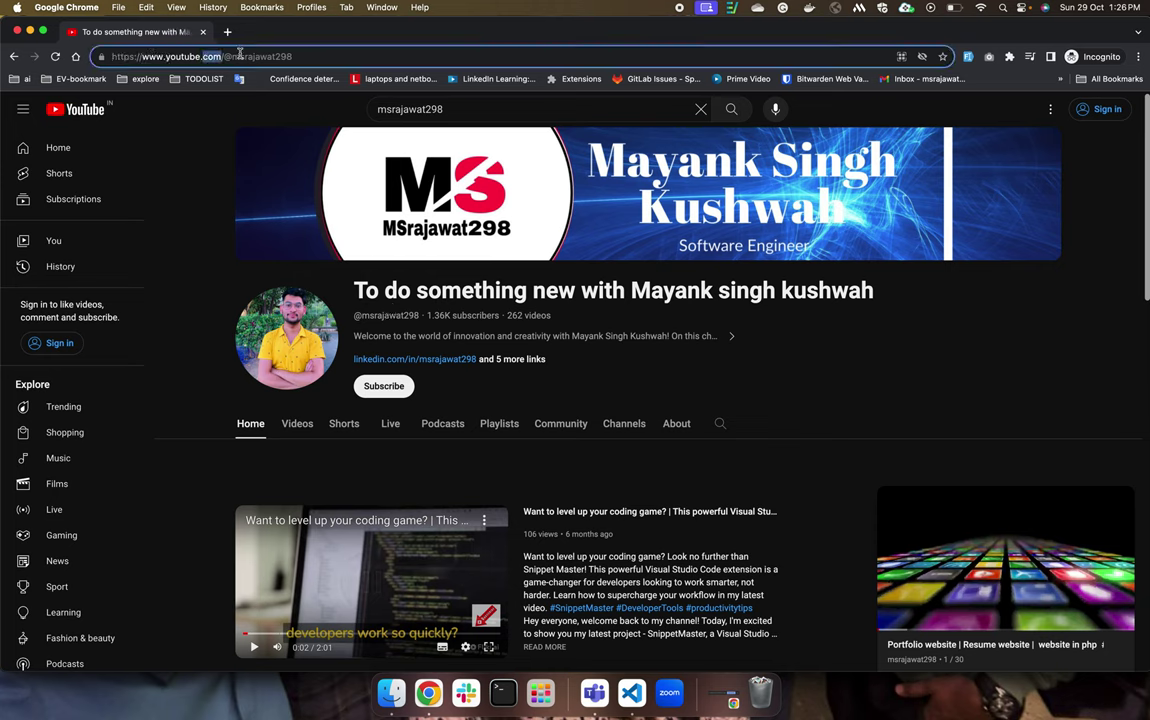
{"action": "left_click_drag", "start_coordinate": [222, 57], "coordinate": [318, 59]}
{"action": "key", "text": "super+a"}
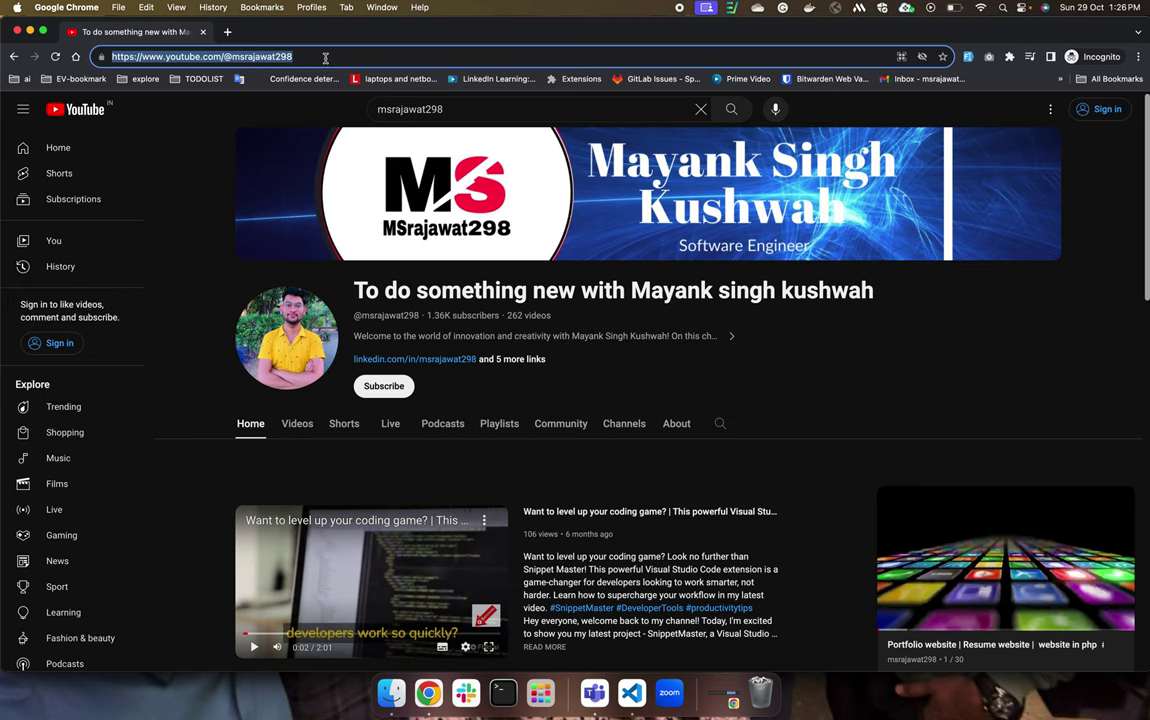
{"action": "left_click", "coordinate": [240, 58]}
{"action": "double_click", "coordinate": [245, 57]}
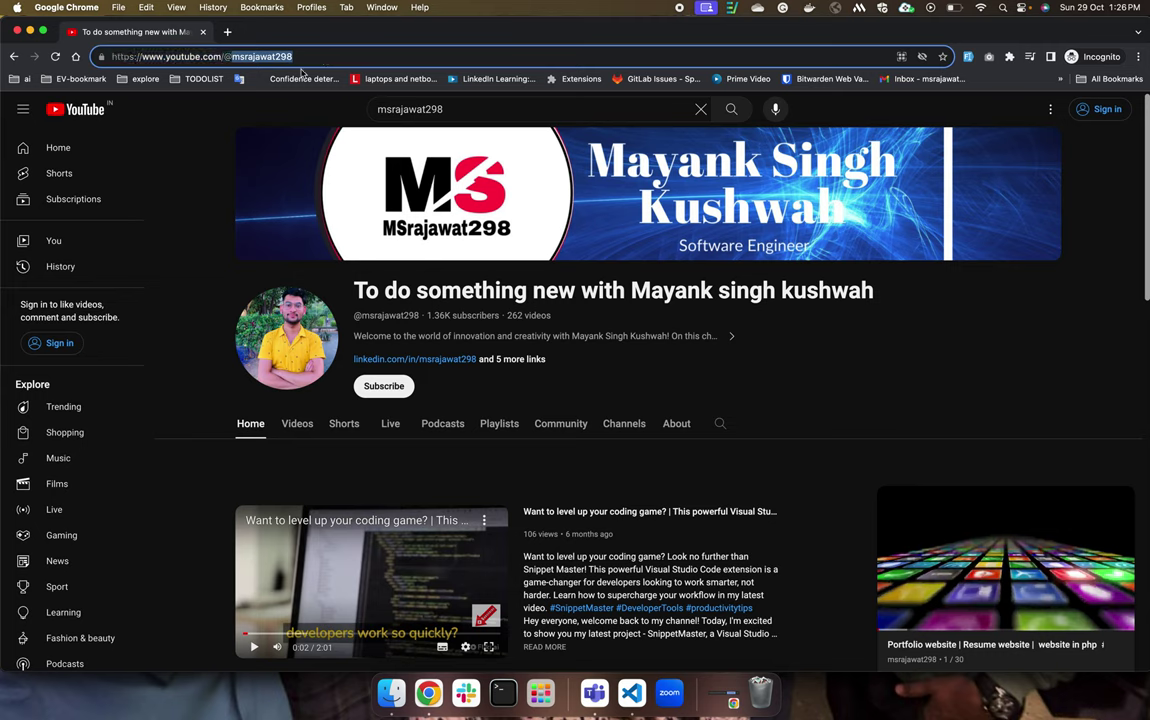
{"action": "left_click_drag", "start_coordinate": [226, 57], "coordinate": [90, 58]}
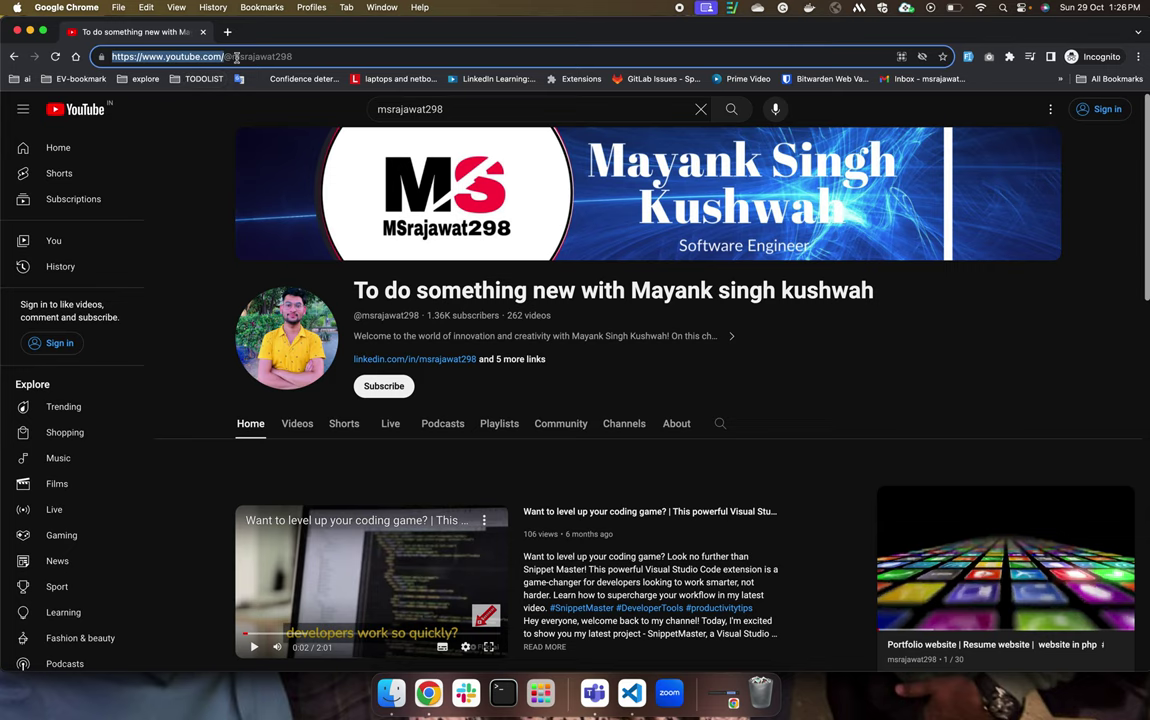
{"action": "left_click_drag", "start_coordinate": [220, 56], "coordinate": [324, 51]}
{"action": "key", "text": "super+c"}
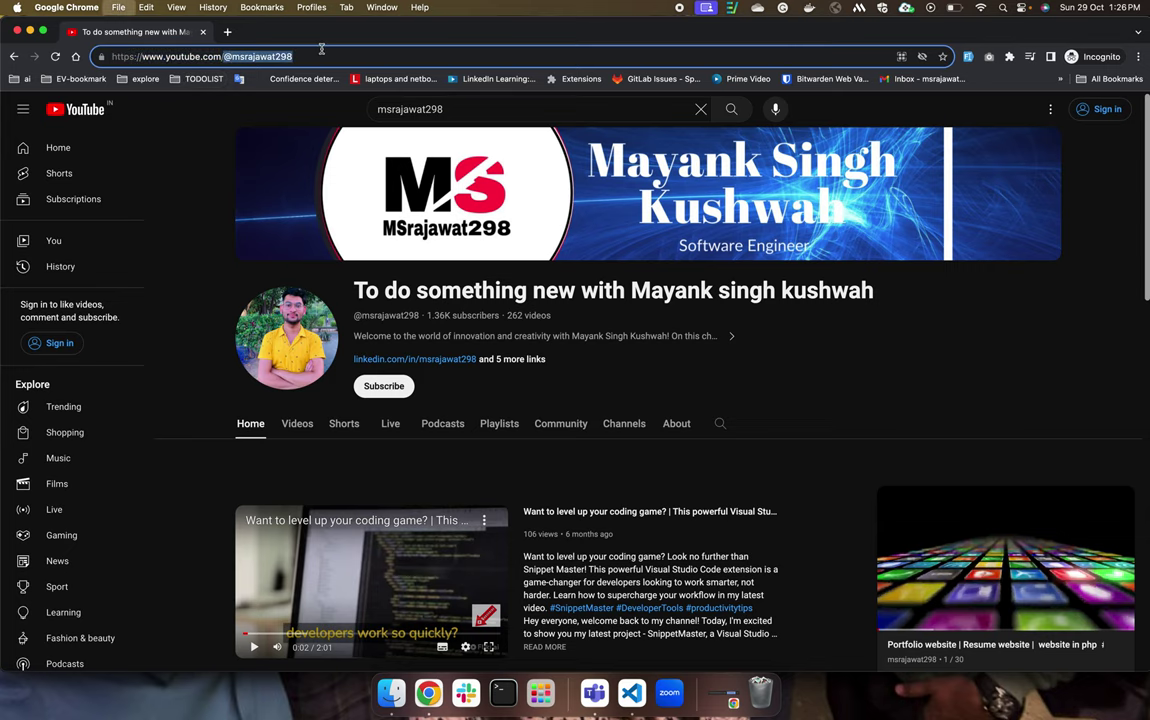
{"action": "key", "text": "super+t"}
{"action": "type", "text": "instagram.com"}
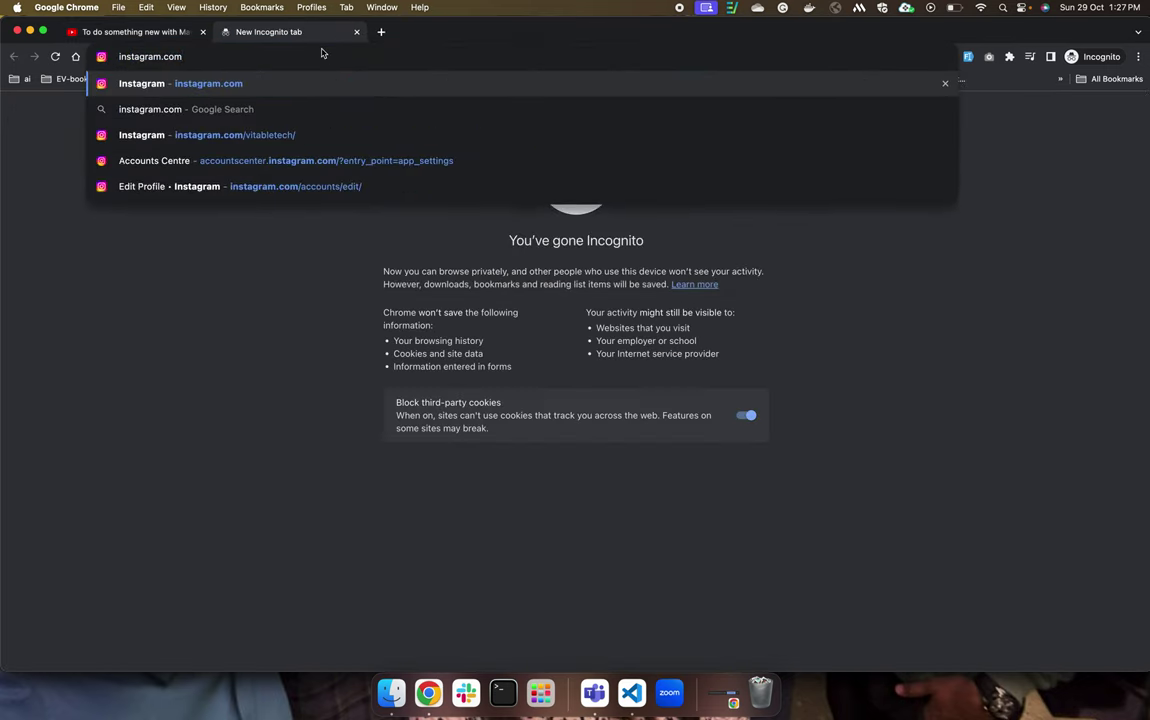
{"action": "type", "text": "/"}
{"action": "key", "text": "super+v"}
{"action": "key", "text": "Return"}
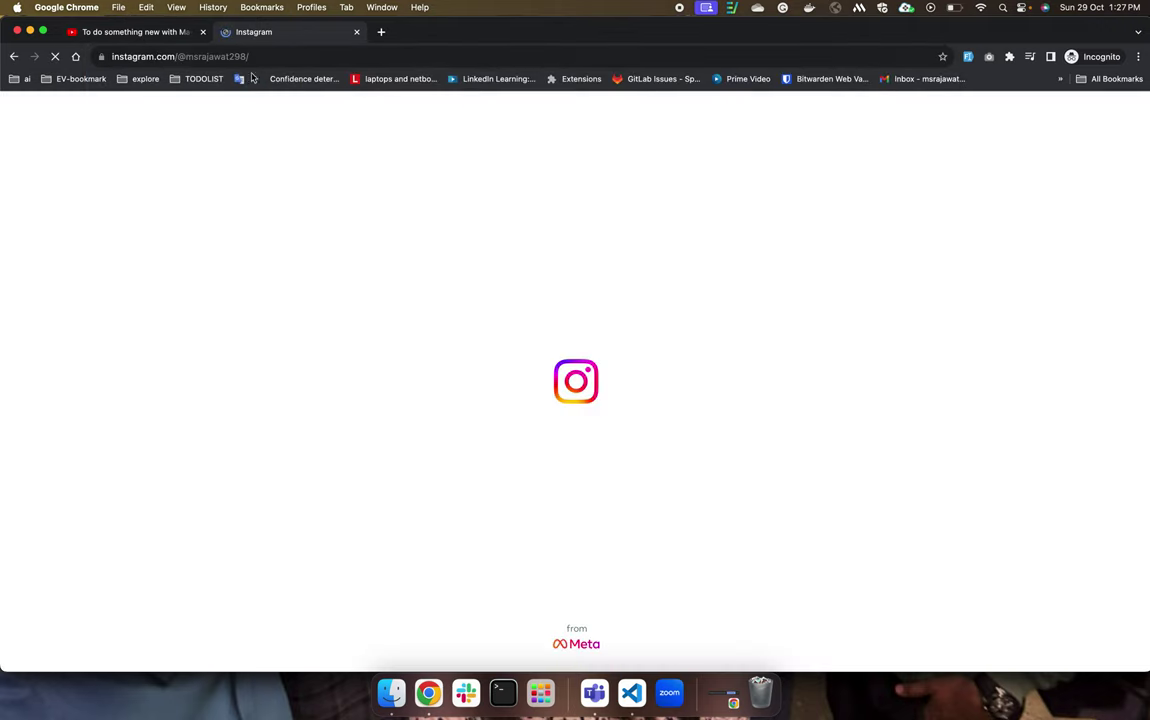
Return to the YouTube channel tab, then switch to the YouTube Studio window.
{"action": "left_click", "coordinate": [212, 35]}
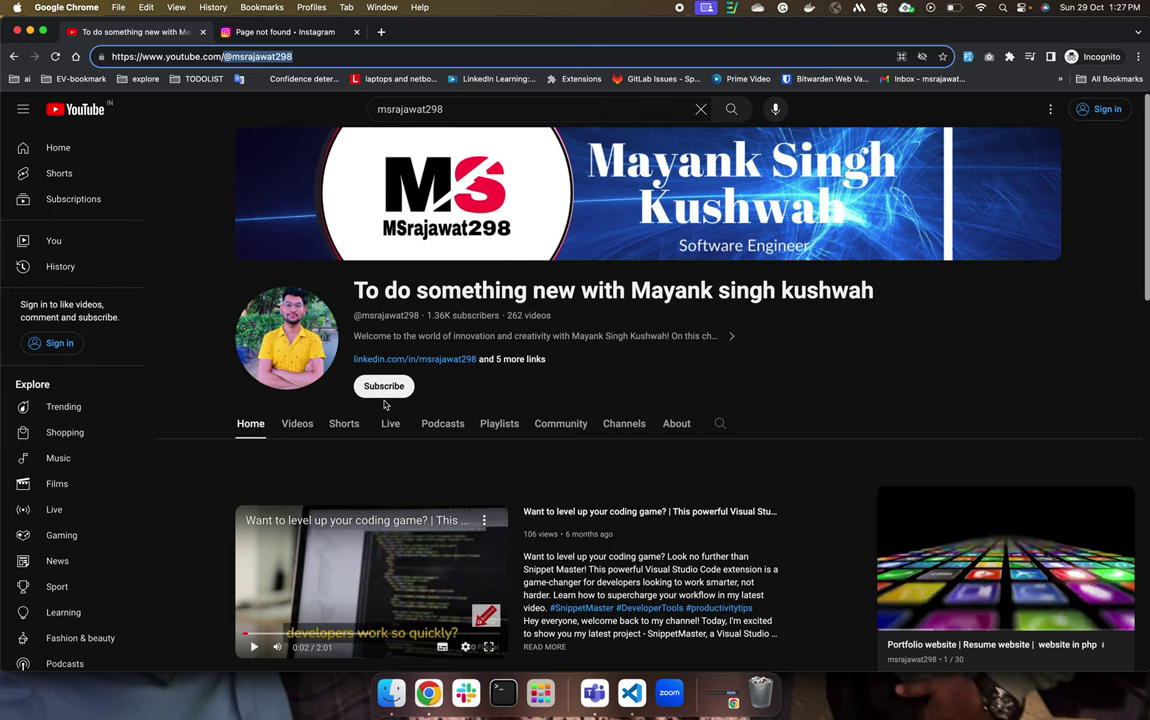
{"action": "key", "text": "ctrl+Up"}
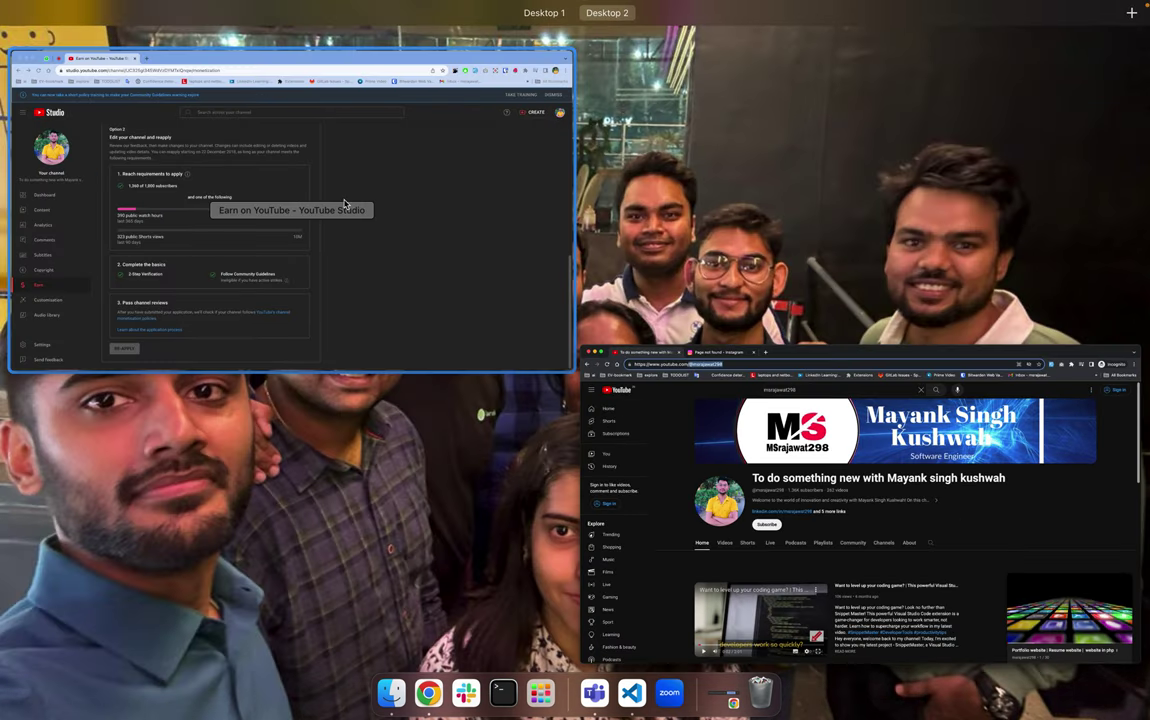
{"action": "left_click", "coordinate": [357, 345]}
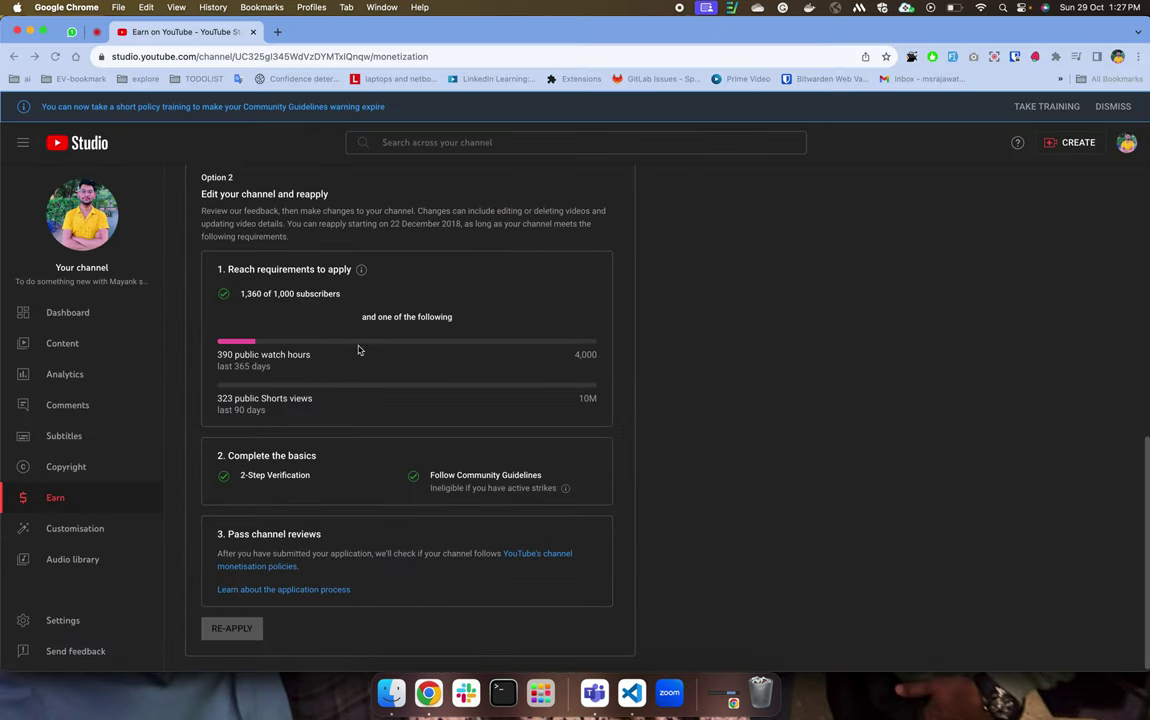
{"action": "left_click", "coordinate": [144, 531]}
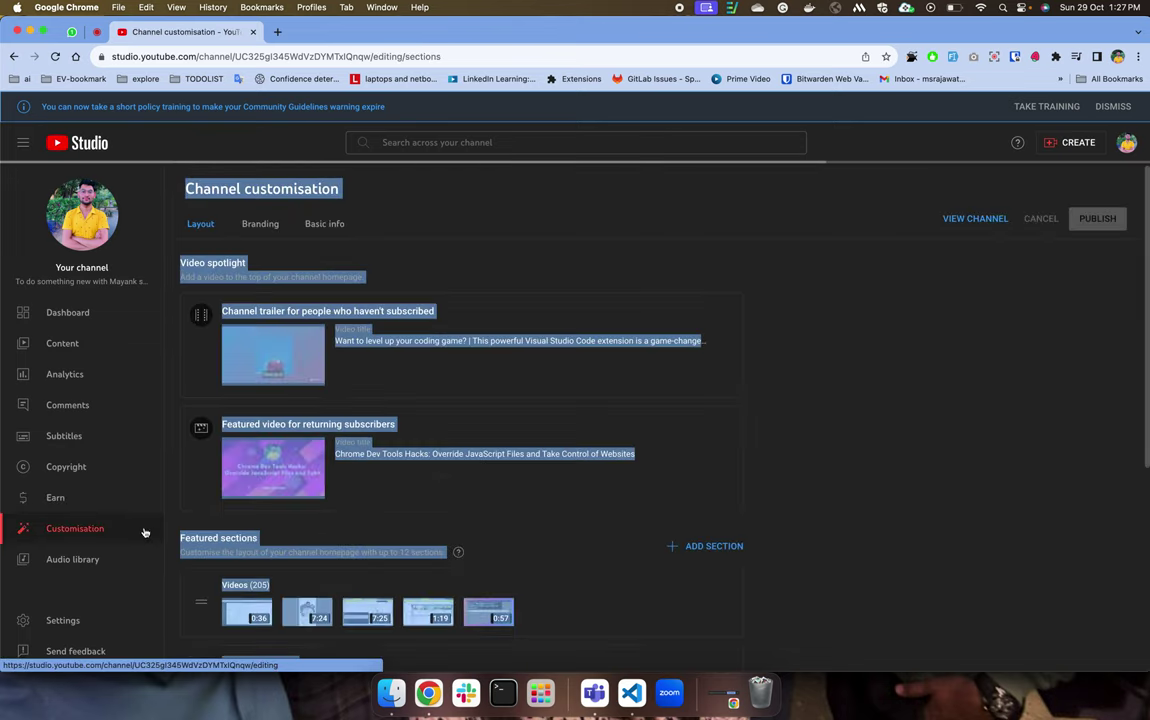
{"action": "left_click", "coordinate": [487, 300]}
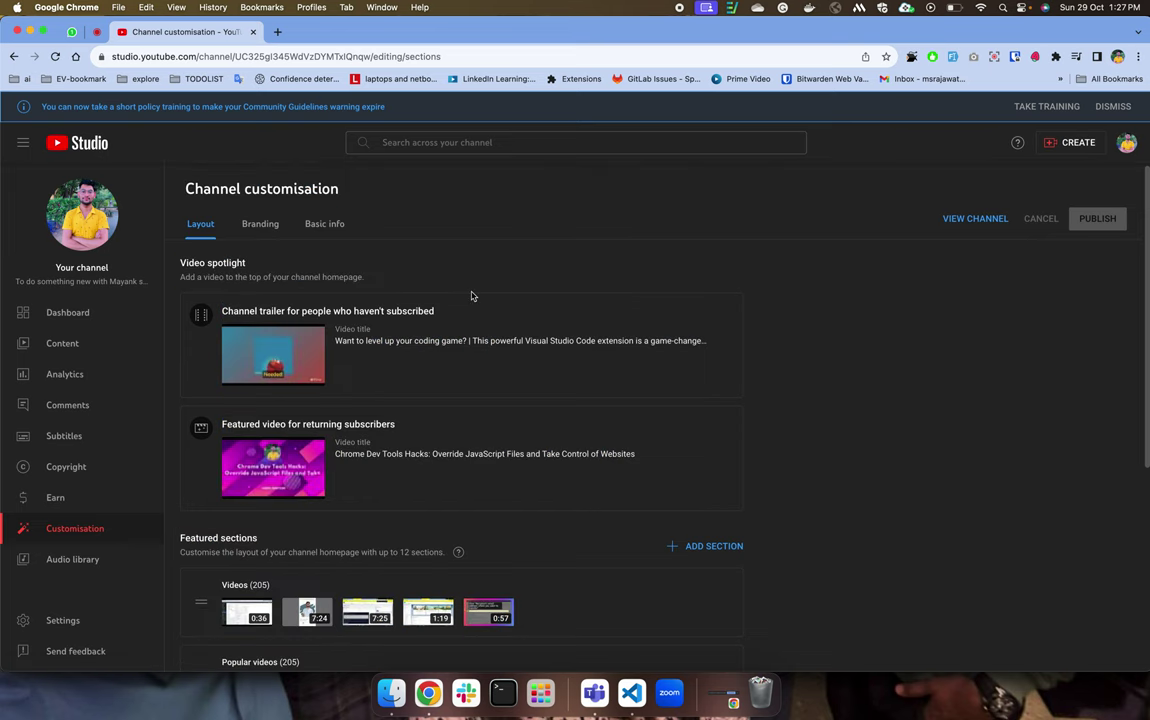
{"action": "key", "text": "ctrl+Up"}
{"action": "left_click", "coordinate": [380, 205]}
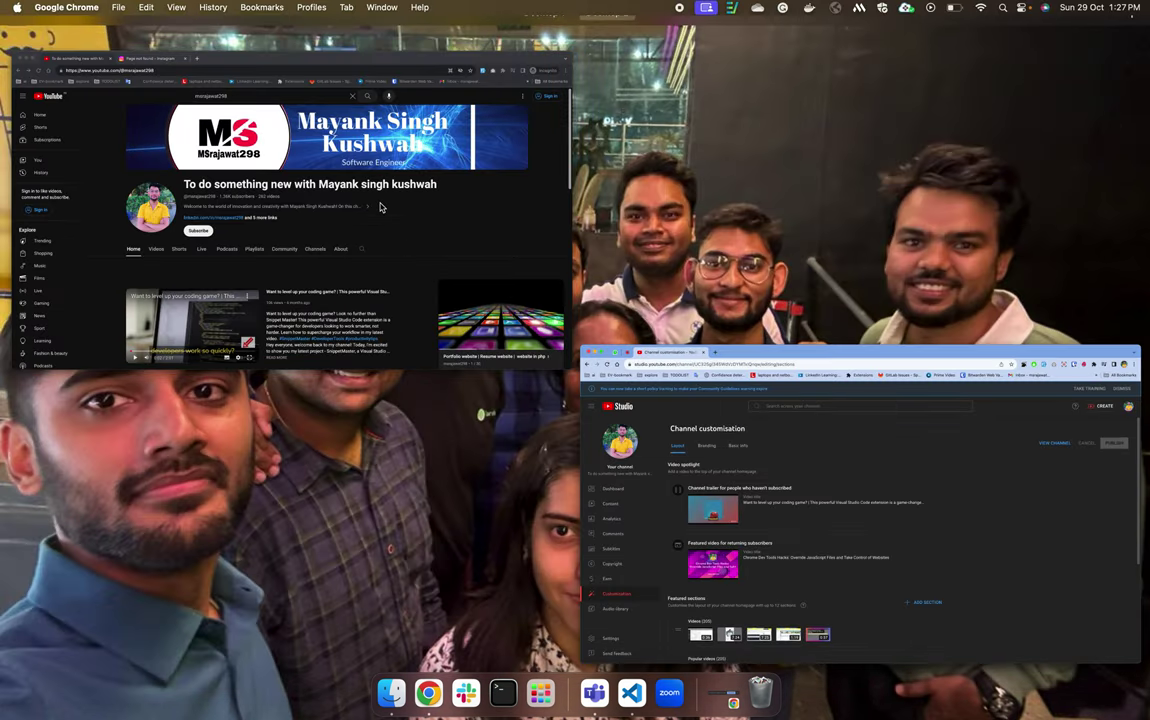
{"action": "scroll", "coordinate": [380, 505], "scroll_direction": "down", "scroll_amount": 5}
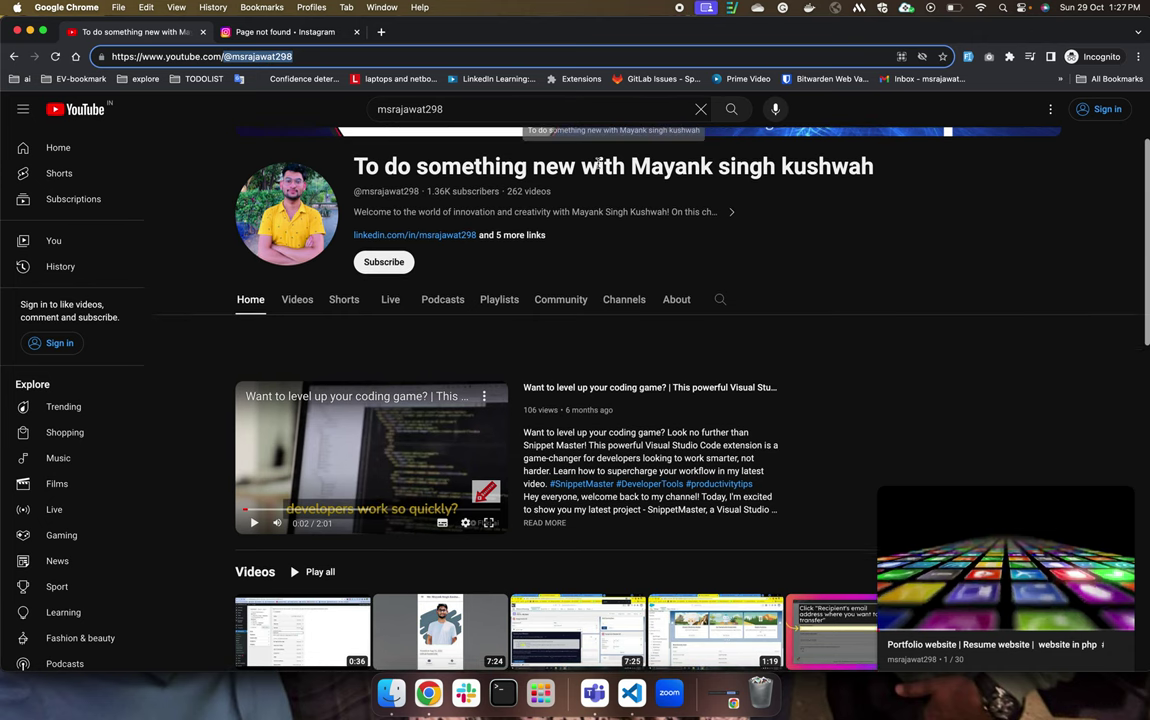
{"action": "scroll", "coordinate": [367, 444], "scroll_direction": "up", "scroll_amount": 5}
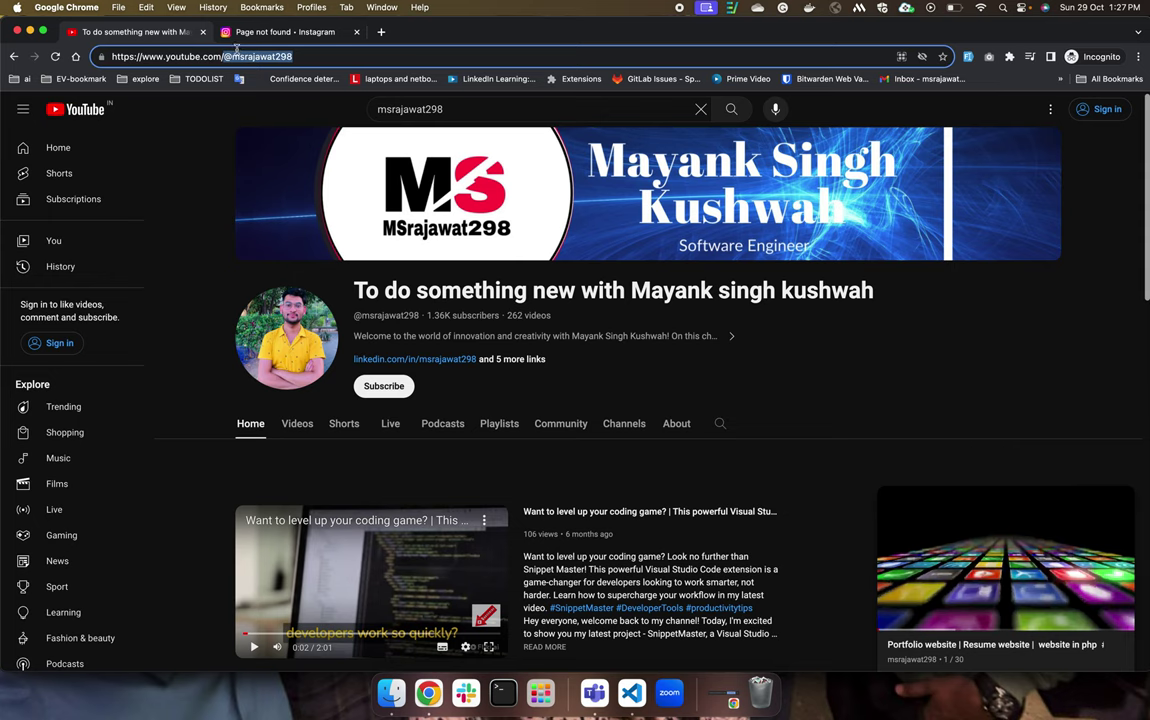
Compare the Studio customisation window with the public channel page.
{"action": "key", "text": "ctrl+Up"}
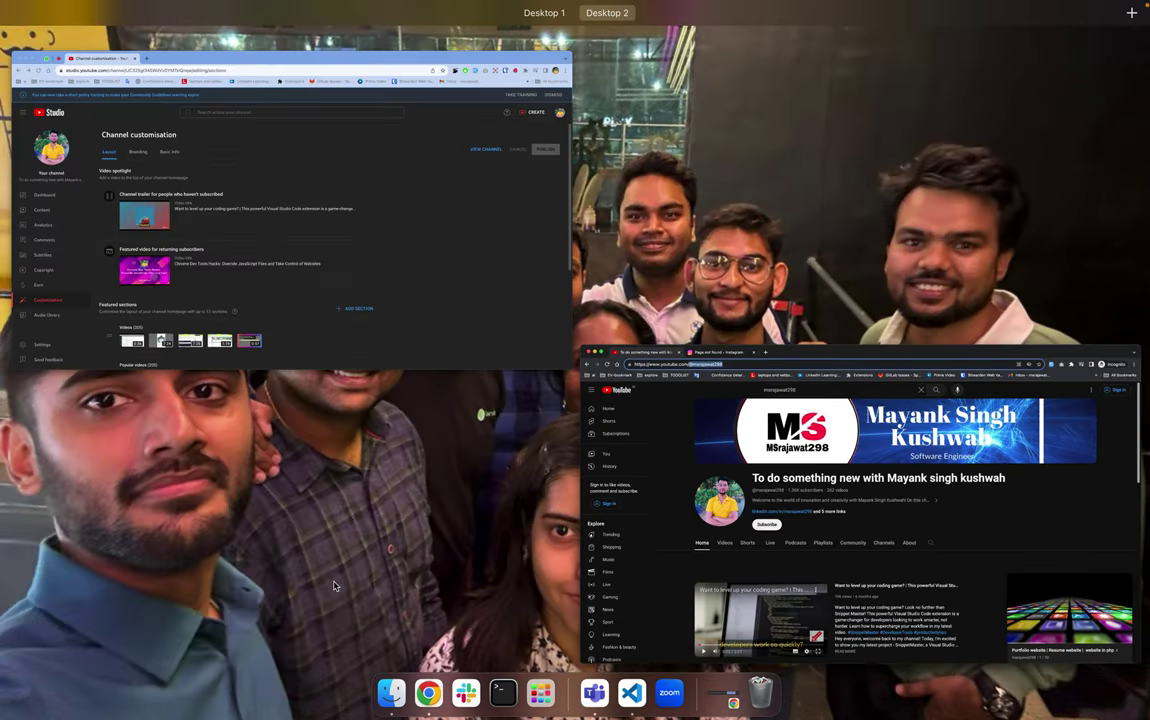
{"action": "left_click", "coordinate": [385, 300]}
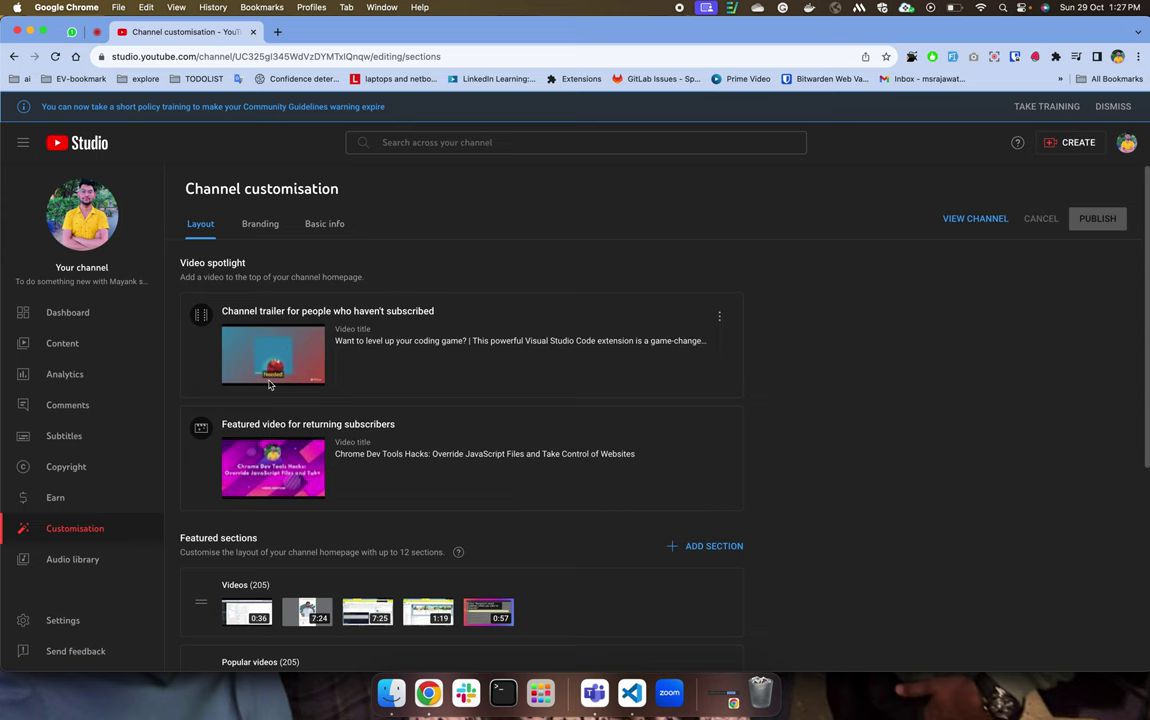
{"action": "key", "text": "ctrl+Up"}
{"action": "left_click", "coordinate": [411, 244]}
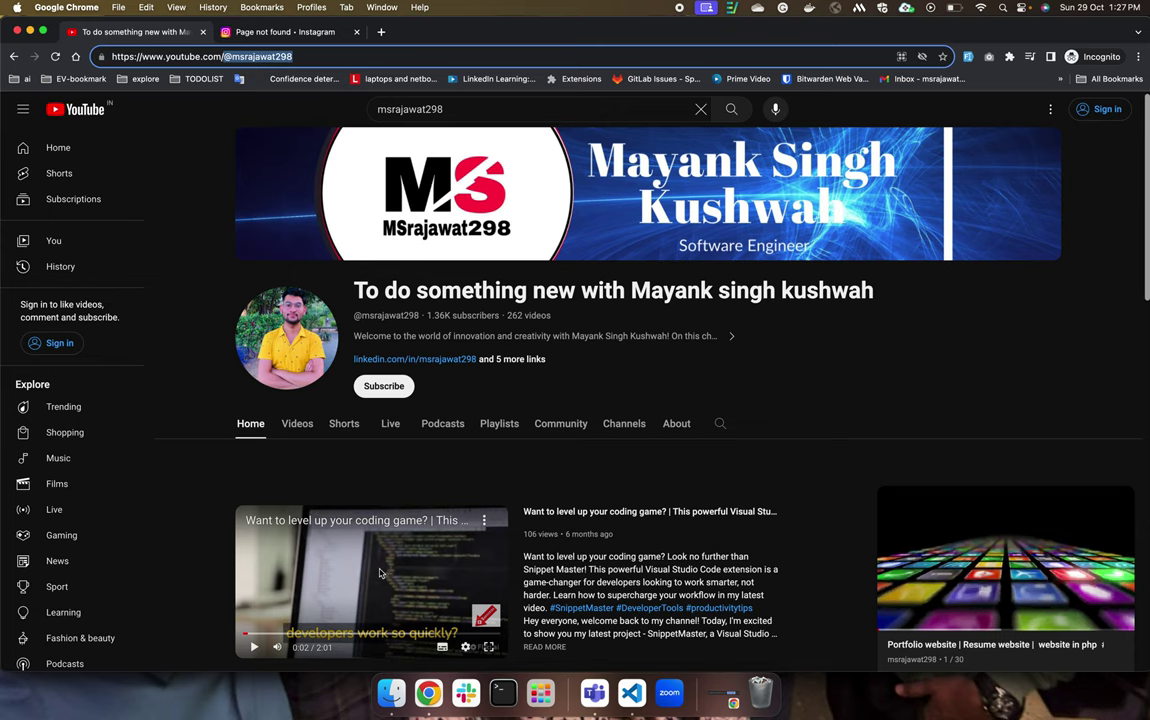
{"action": "key", "text": "ctrl+Up"}
{"action": "left_click", "coordinate": [300, 320]}
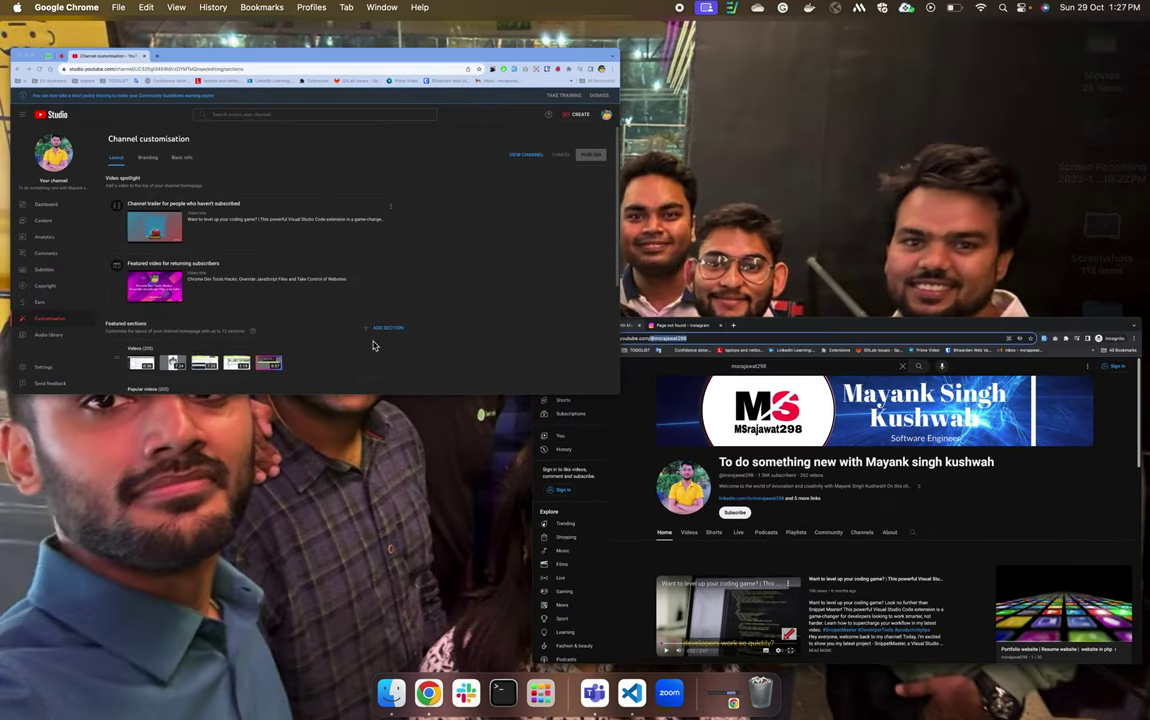
Scroll customisation down to Featured sections, then bring the public channel page forward.
{"action": "scroll", "coordinate": [301, 372], "scroll_direction": "down", "scroll_amount": 2}
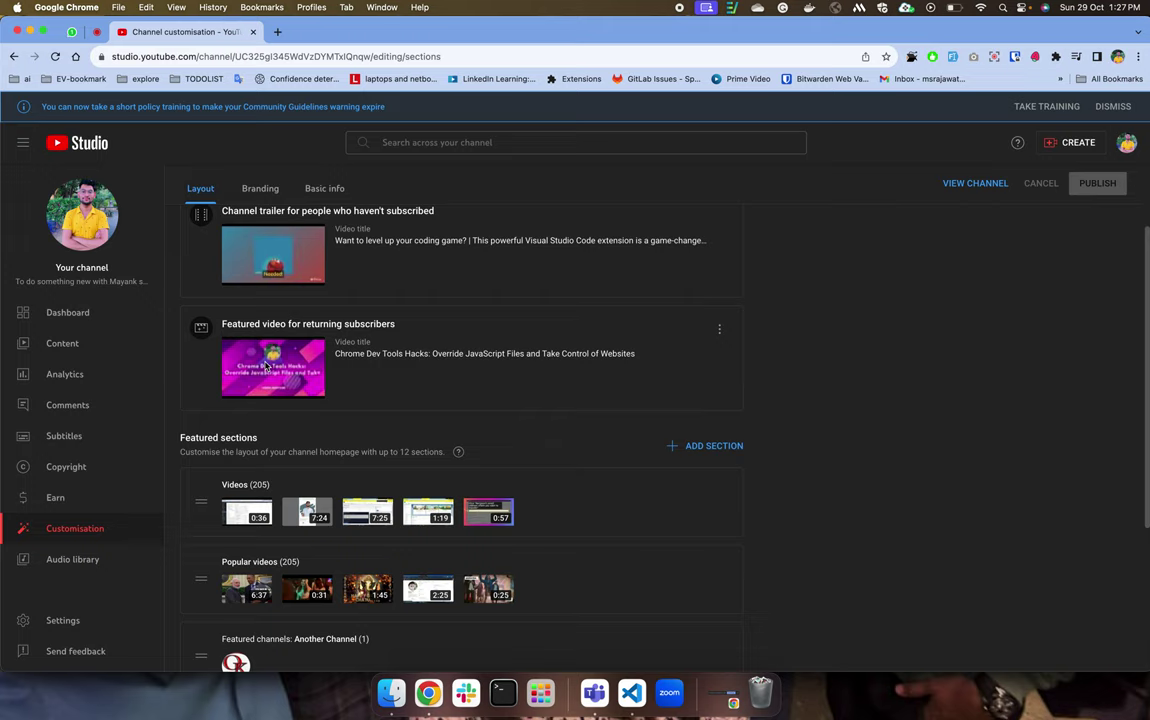
{"action": "scroll", "coordinate": [321, 443], "scroll_direction": "down", "scroll_amount": 3}
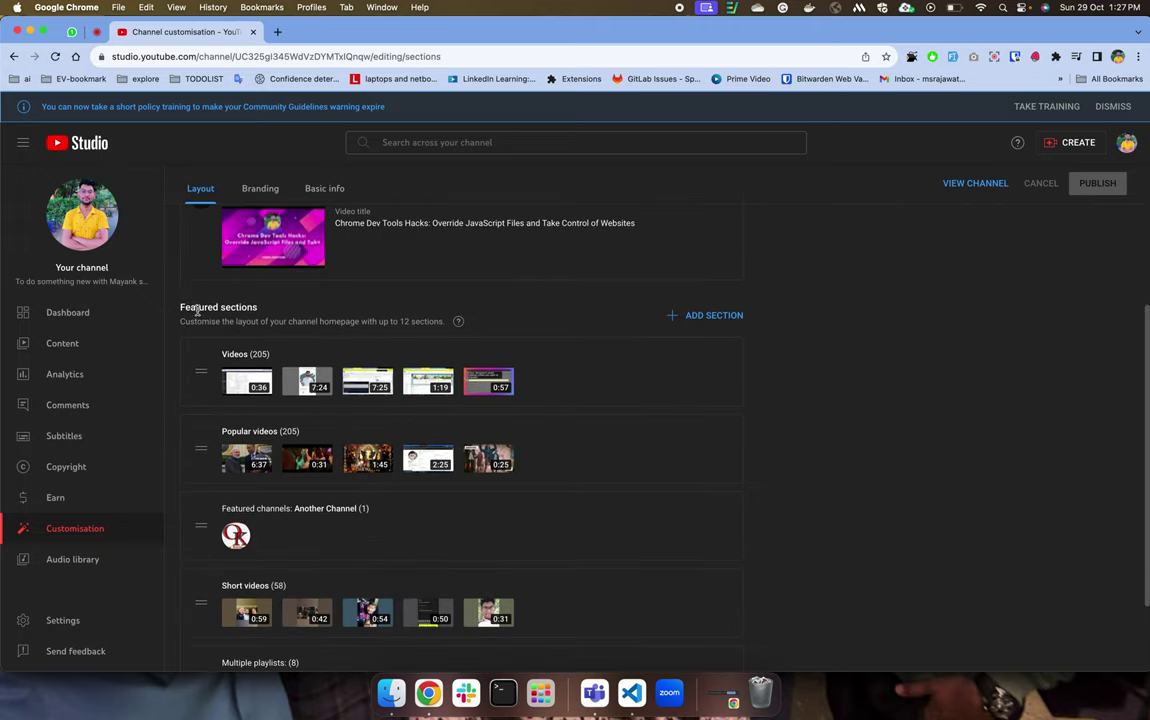
{"action": "left_click_drag", "start_coordinate": [216, 307], "coordinate": [190, 307]}
{"action": "key", "text": "ctrl+Up"}
{"action": "left_click", "coordinate": [462, 226]}
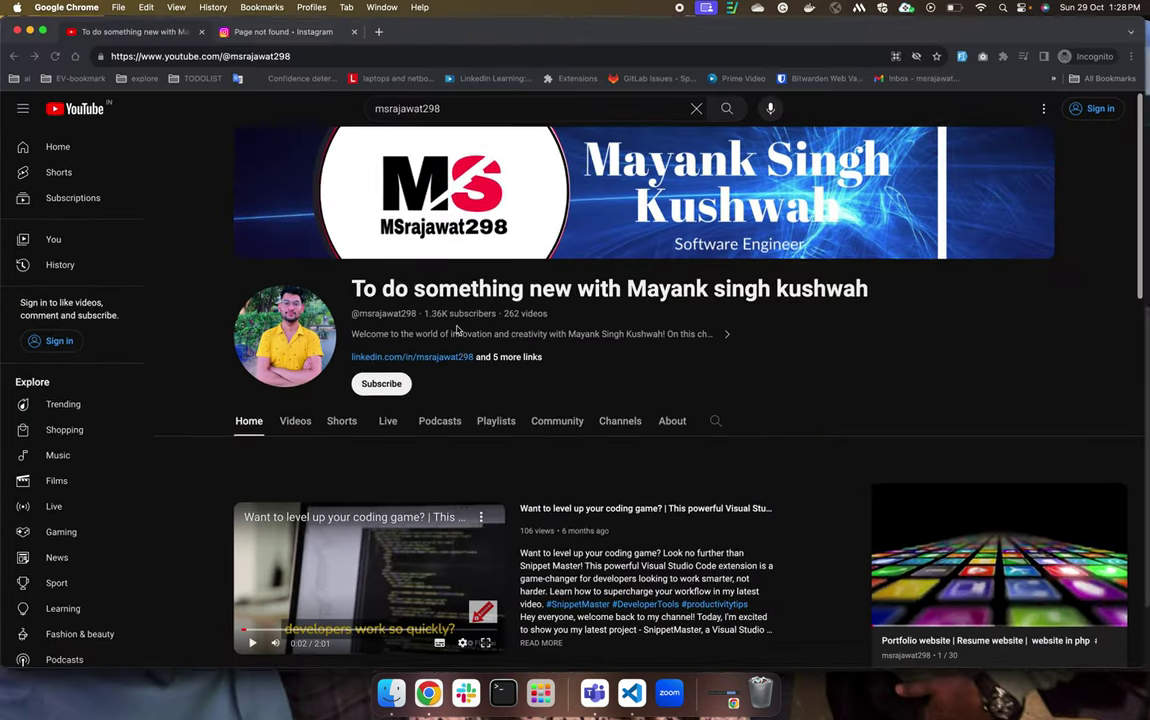
Open the channel's About page, reload it after the error, and select the Links entries.
{"action": "scroll", "coordinate": [462, 355], "scroll_direction": "down", "scroll_amount": 3}
{"action": "scroll", "coordinate": [700, 380], "scroll_direction": "up", "scroll_amount": 3}
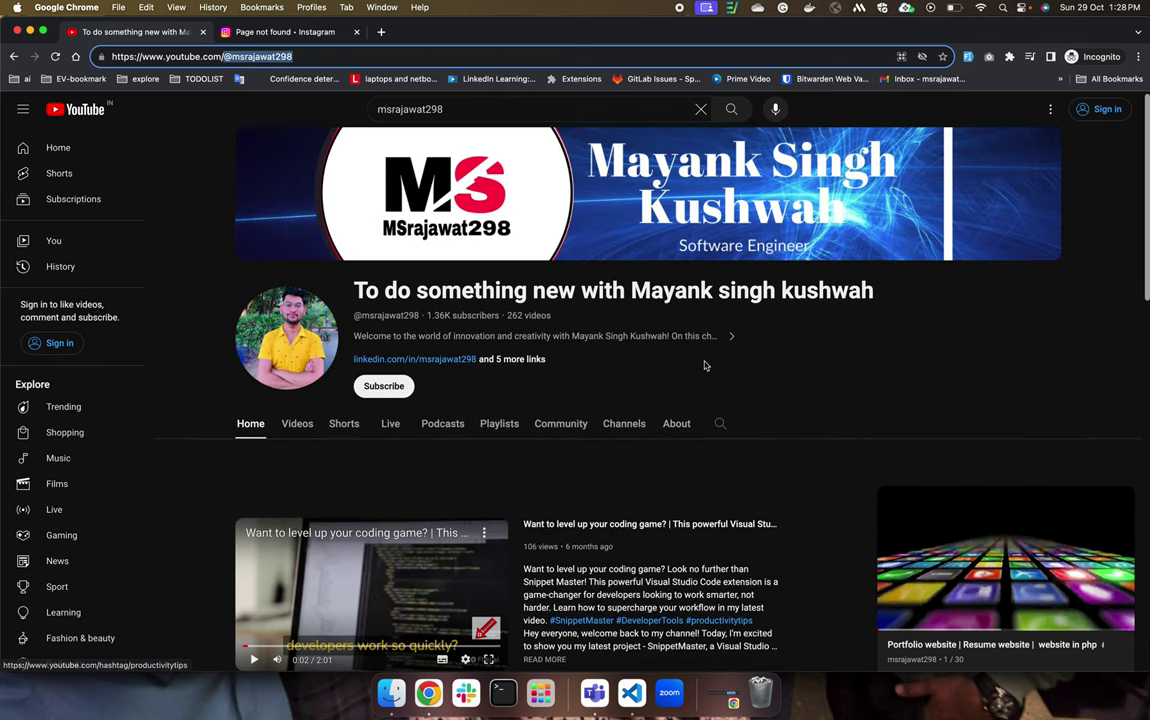
{"action": "left_click", "coordinate": [677, 425]}
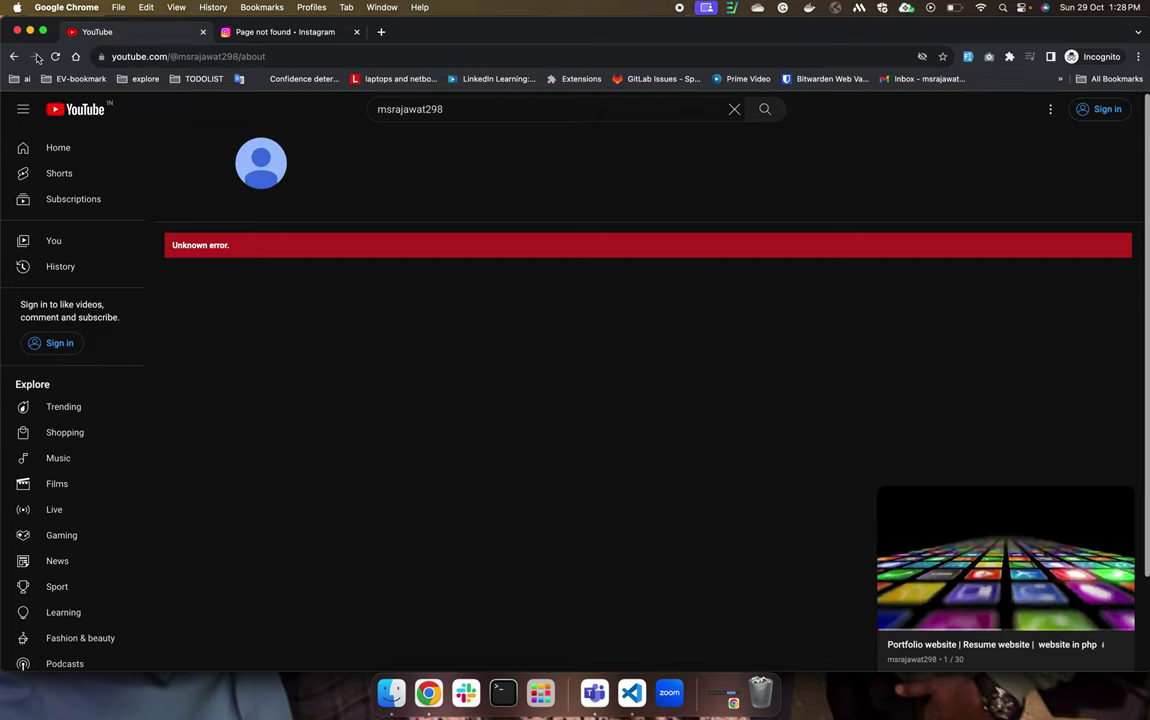
{"action": "left_click", "coordinate": [55, 56]}
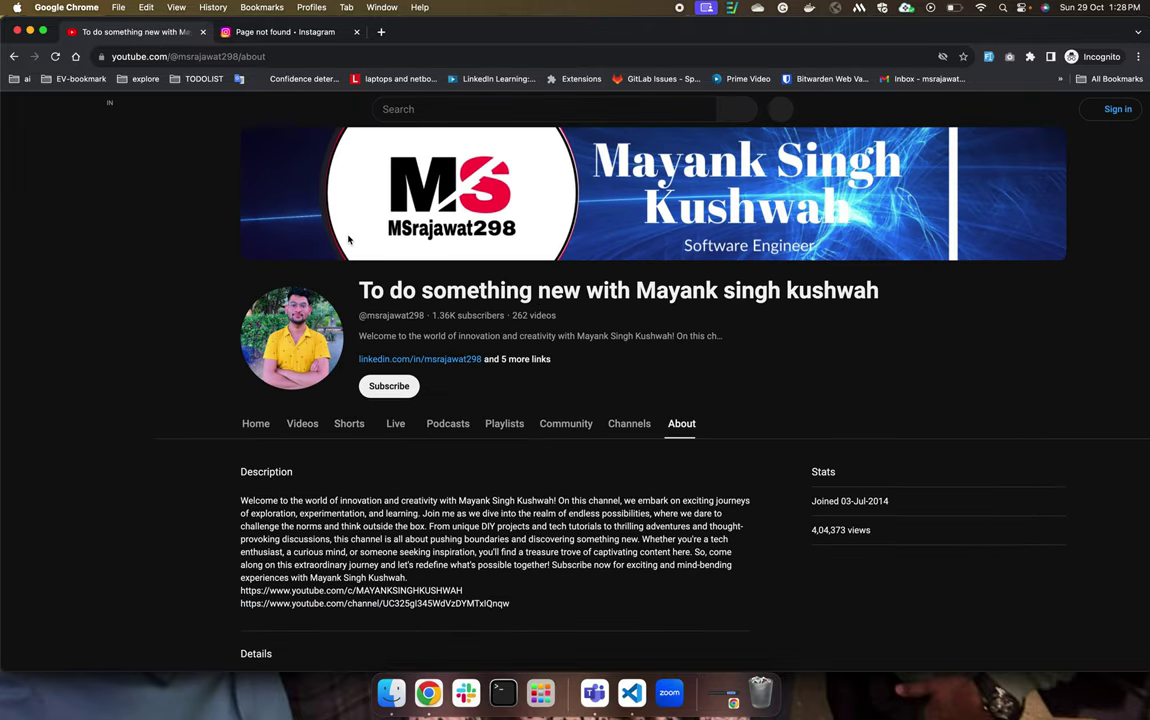
{"action": "scroll", "coordinate": [628, 283], "scroll_direction": "down", "scroll_amount": 3}
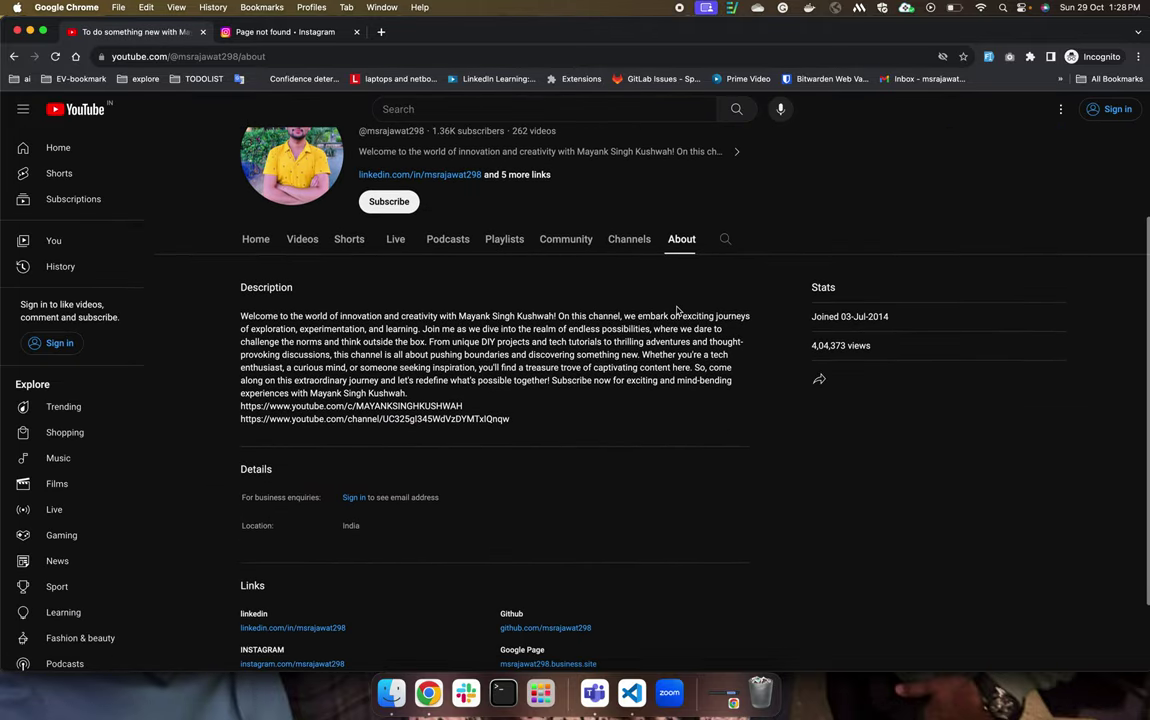
{"action": "scroll", "coordinate": [652, 382], "scroll_direction": "down", "scroll_amount": 2}
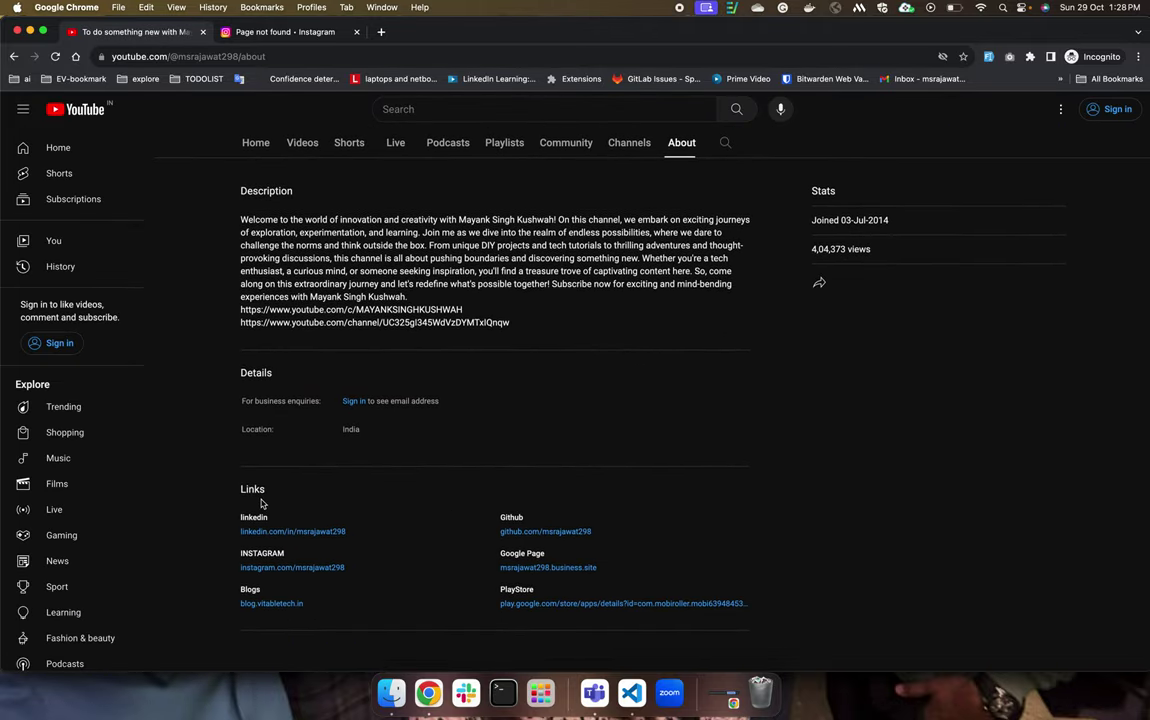
{"action": "left_click_drag", "start_coordinate": [244, 501], "coordinate": [603, 616]}
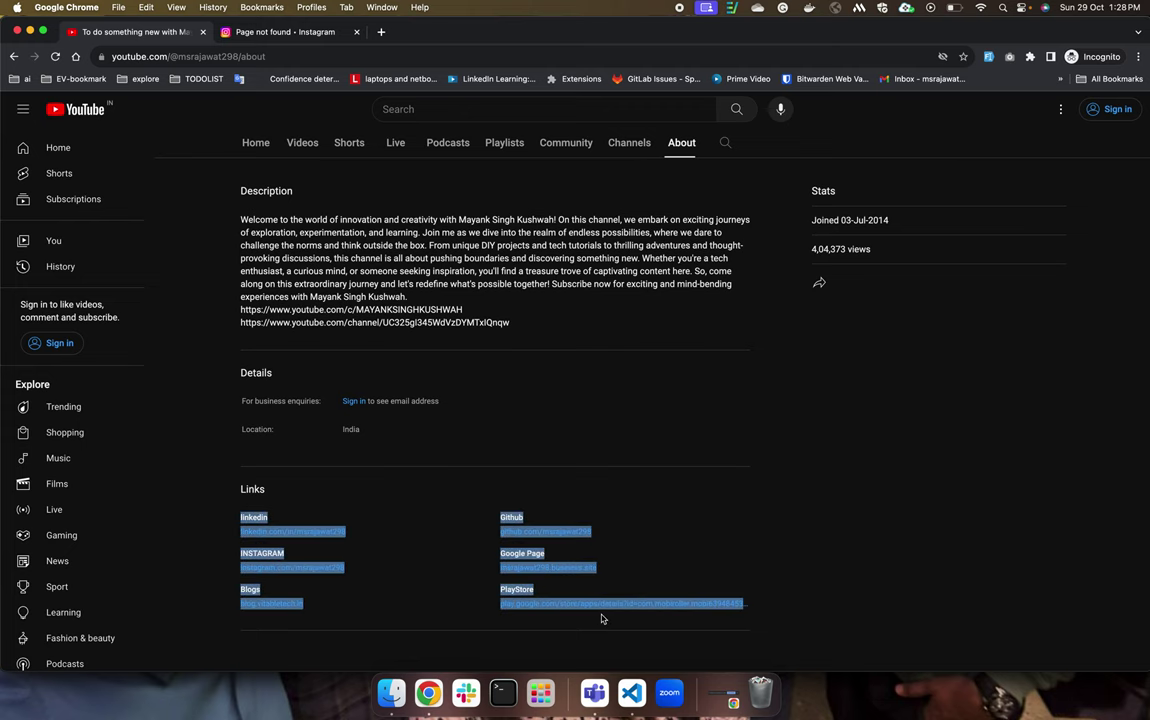
Review the section list in Studio customisation, then return to the public About page.
{"action": "key", "text": "ctrl+Up"}
{"action": "left_click", "coordinate": [298, 288]}
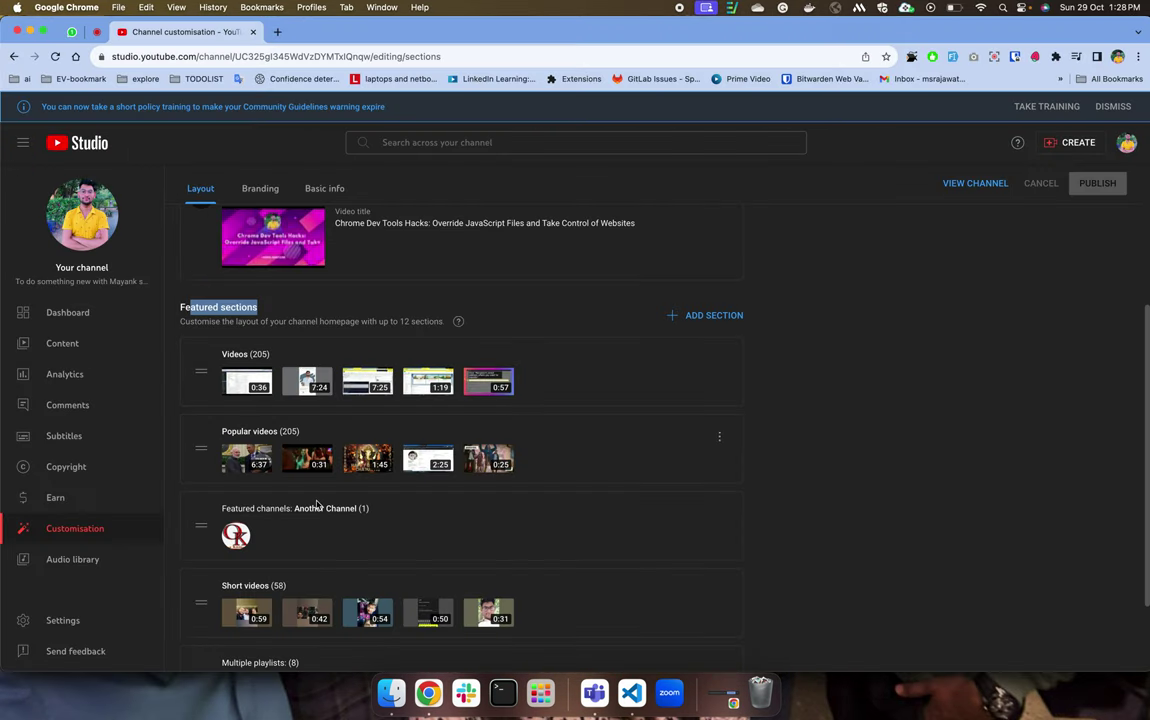
{"action": "scroll", "coordinate": [316, 505], "scroll_direction": "down", "scroll_amount": 1}
{"action": "scroll", "coordinate": [316, 505], "scroll_direction": "down", "scroll_amount": 1}
{"action": "scroll", "coordinate": [316, 505], "scroll_direction": "up", "scroll_amount": 1}
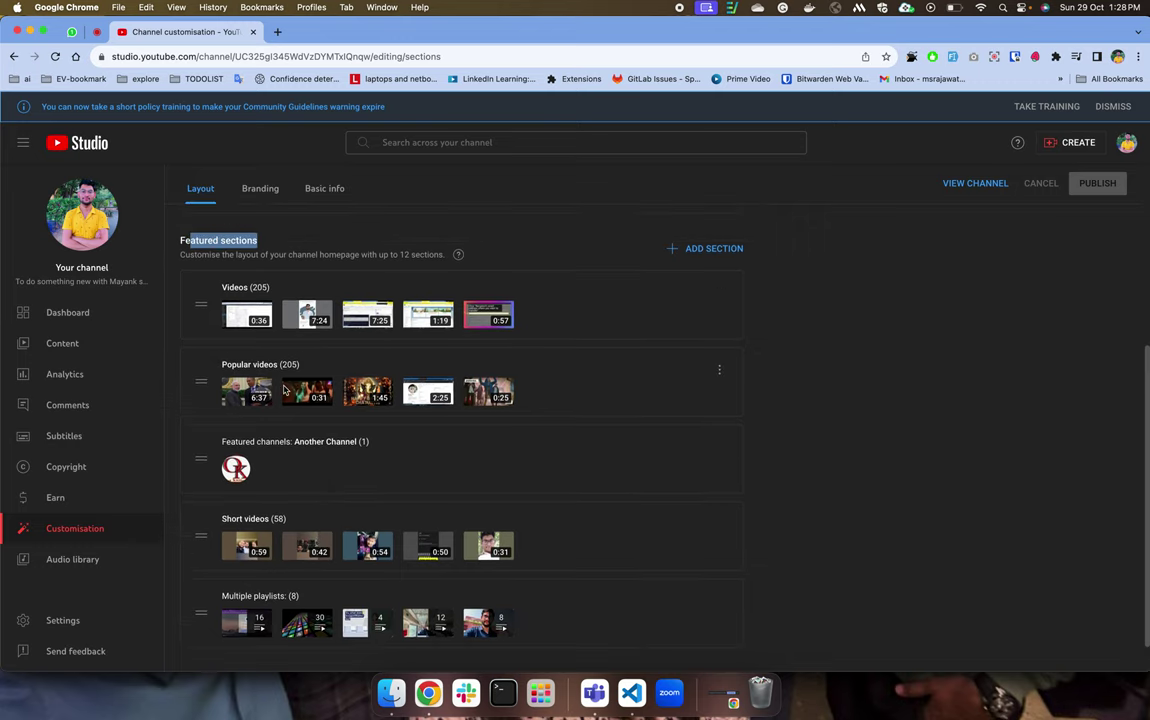
{"action": "scroll", "coordinate": [326, 479], "scroll_direction": "down", "scroll_amount": 1}
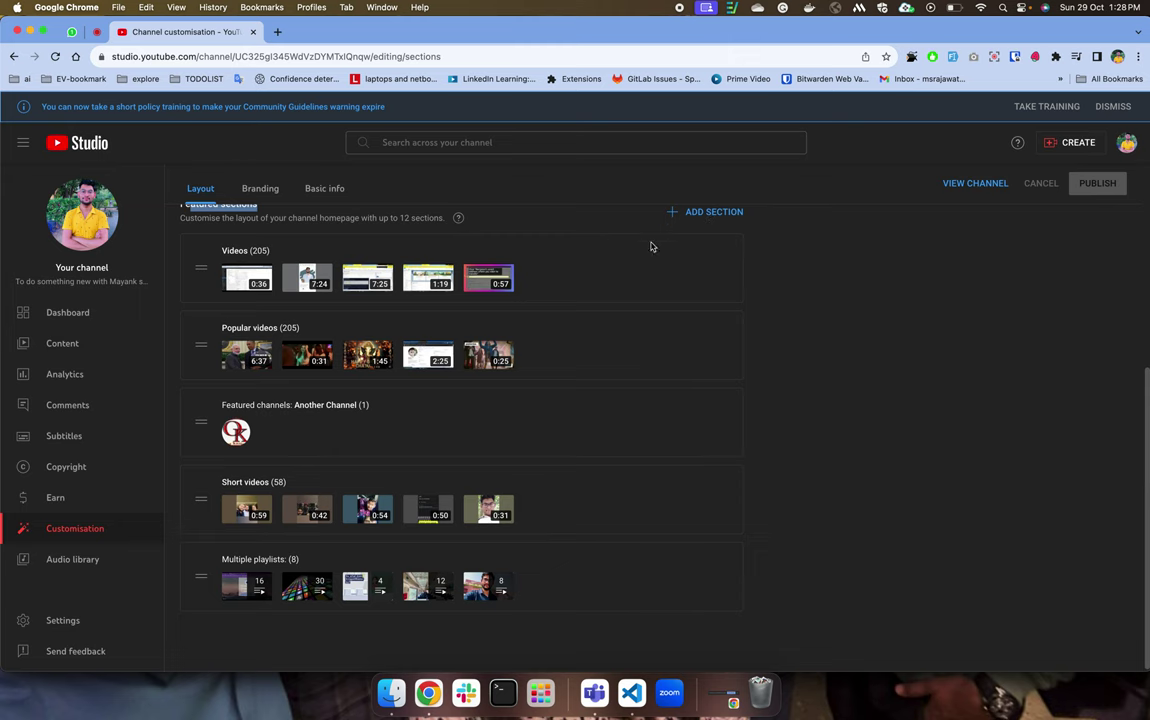
{"action": "scroll", "coordinate": [562, 306], "scroll_direction": "up", "scroll_amount": 2}
{"action": "key", "text": "ctrl+Up"}
{"action": "left_click", "coordinate": [334, 265]}
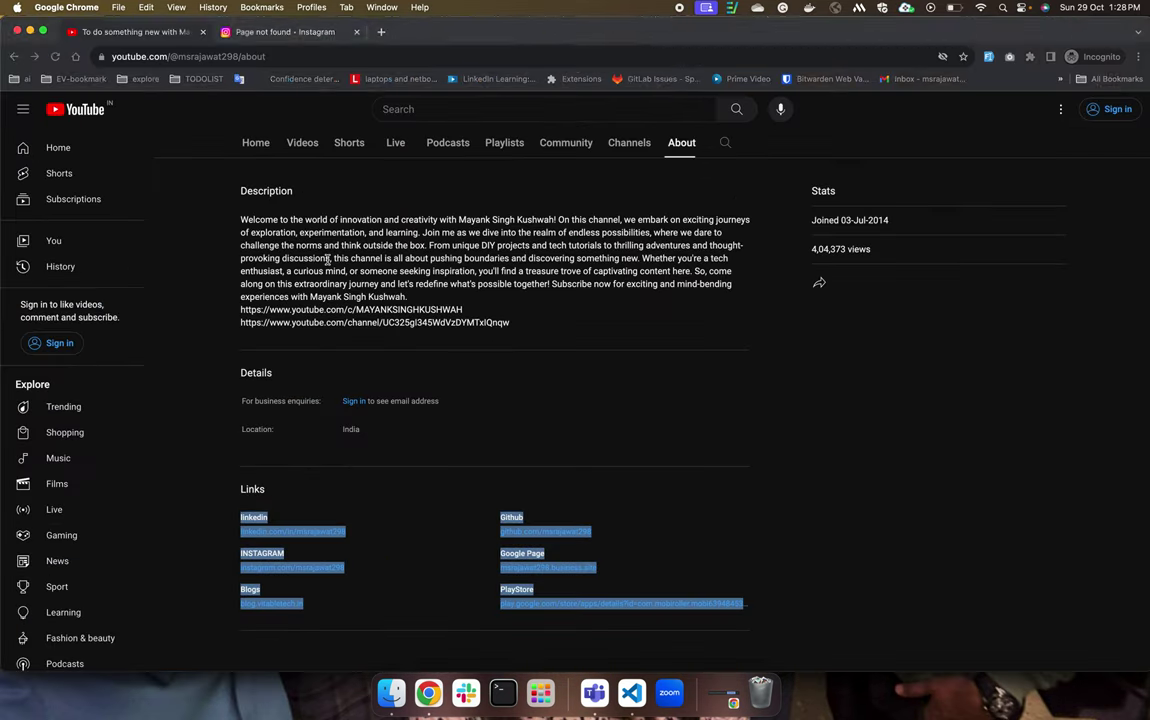
Check the channel's Channels tab, then return to and scroll the Home tab.
{"action": "left_click", "coordinate": [258, 146]}
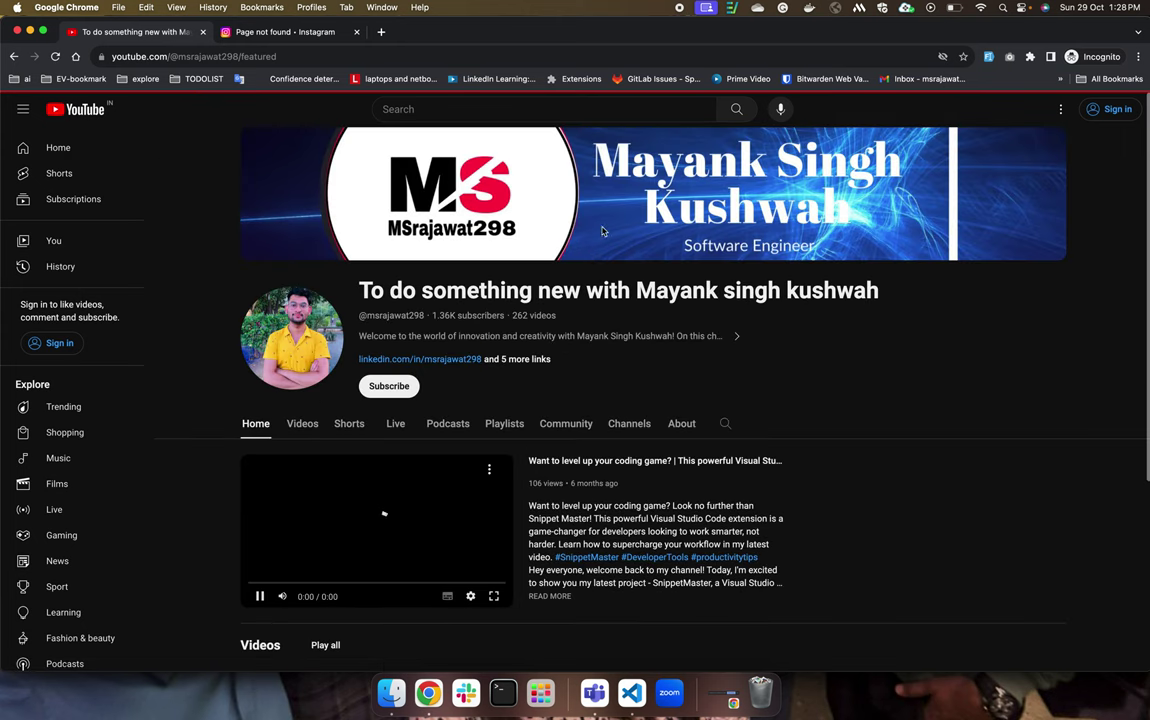
{"action": "left_click", "coordinate": [630, 424]}
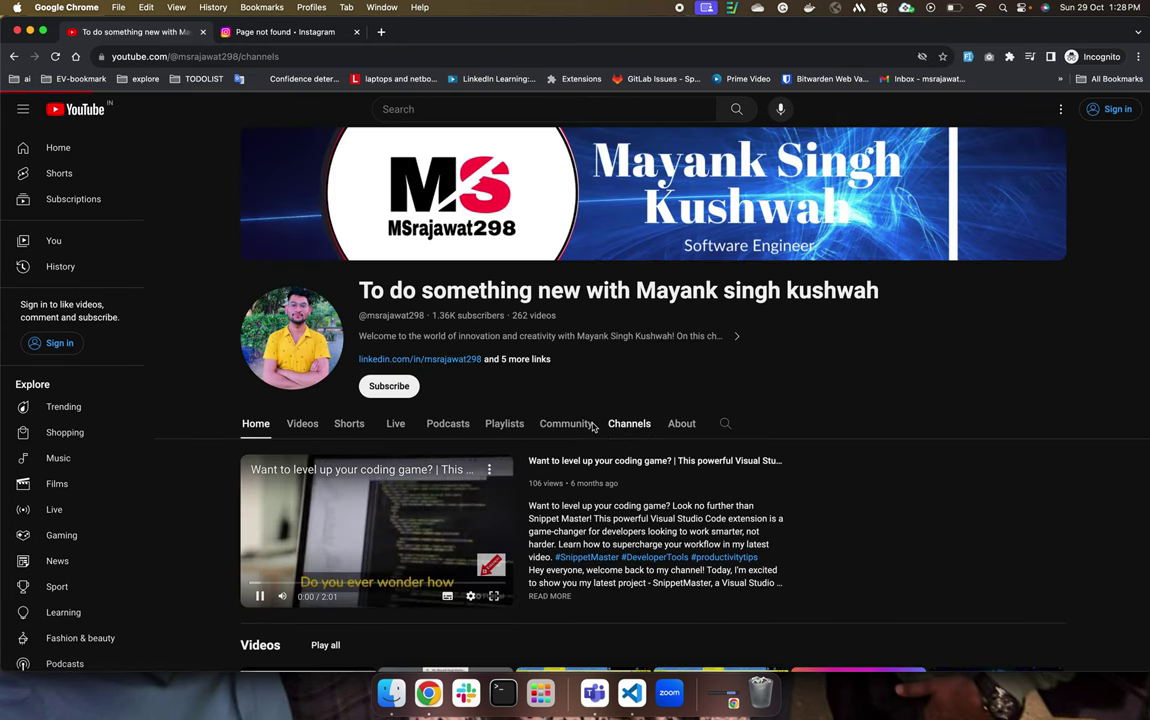
{"action": "left_click", "coordinate": [256, 425]}
{"action": "scroll", "coordinate": [508, 341], "scroll_direction": "down", "scroll_amount": 10}
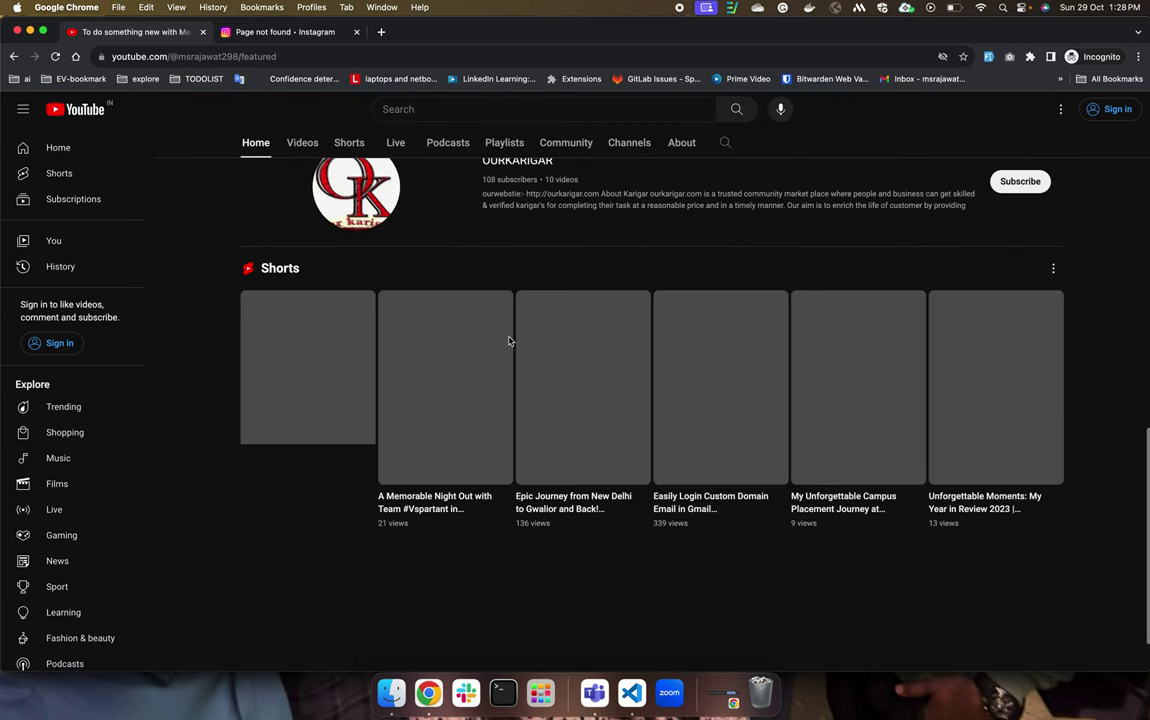
{"action": "scroll", "coordinate": [508, 341], "scroll_direction": "up", "scroll_amount": 8}
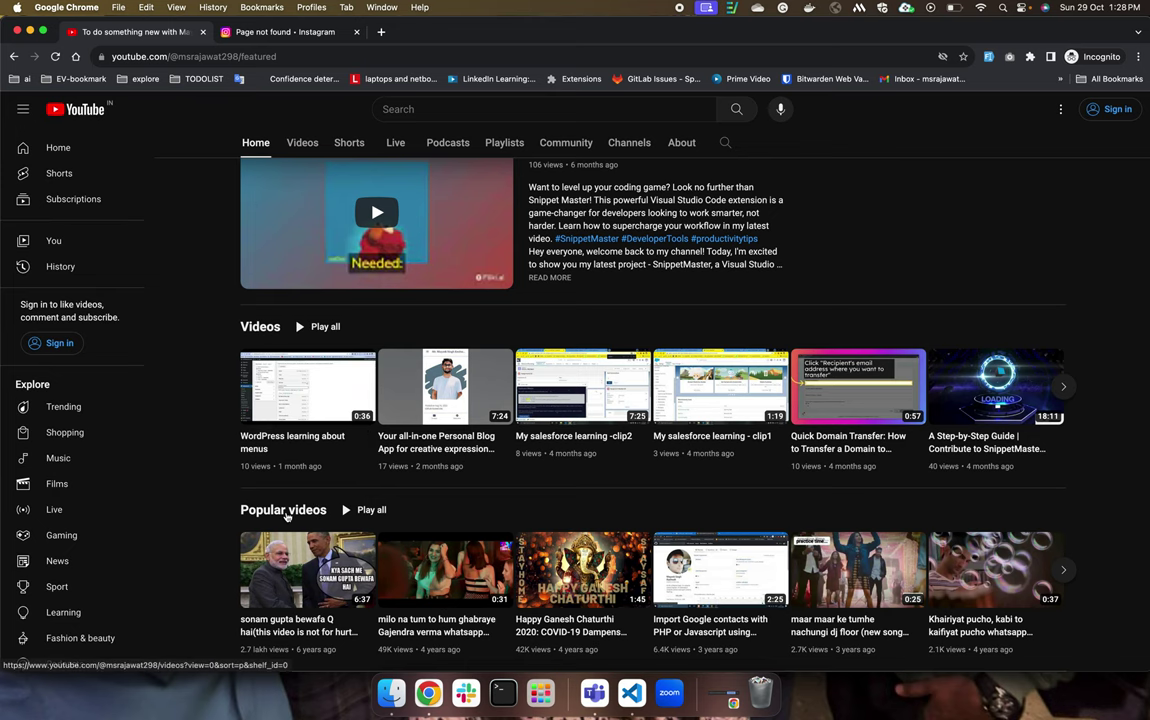
{"action": "scroll", "coordinate": [268, 440], "scroll_direction": "down", "scroll_amount": 5}
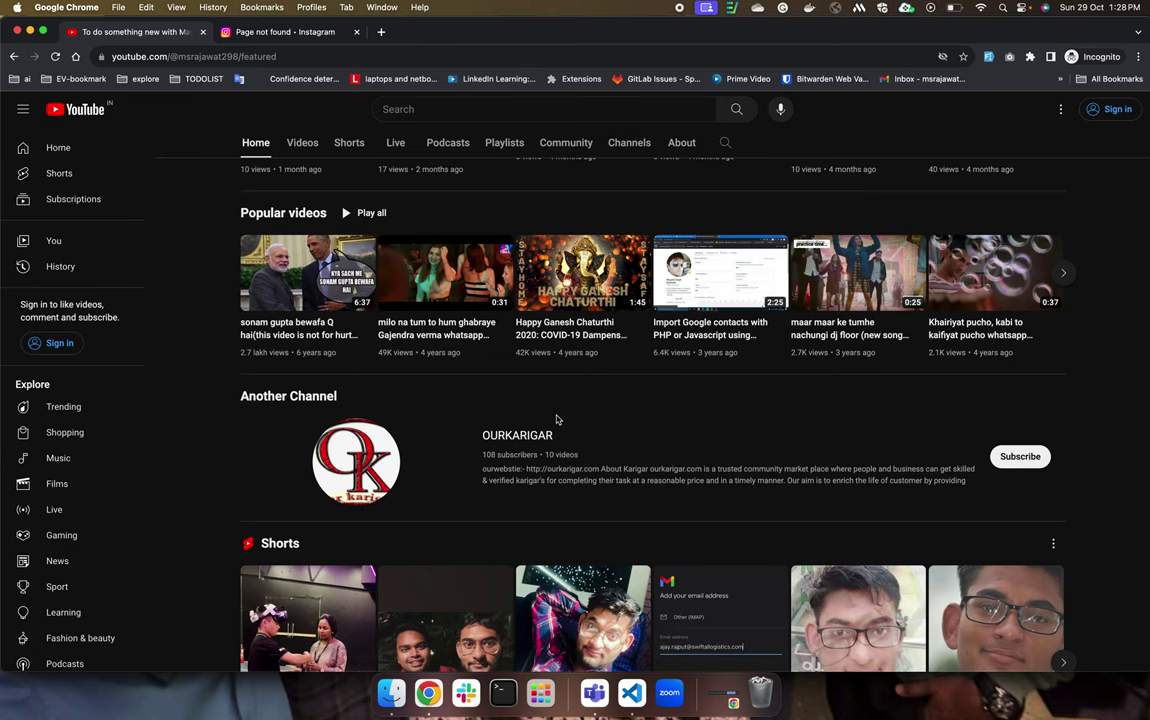
Compare the home page sections against the Studio customisation window.
{"action": "key", "text": "ctrl+Up"}
{"action": "left_click", "coordinate": [398, 321]}
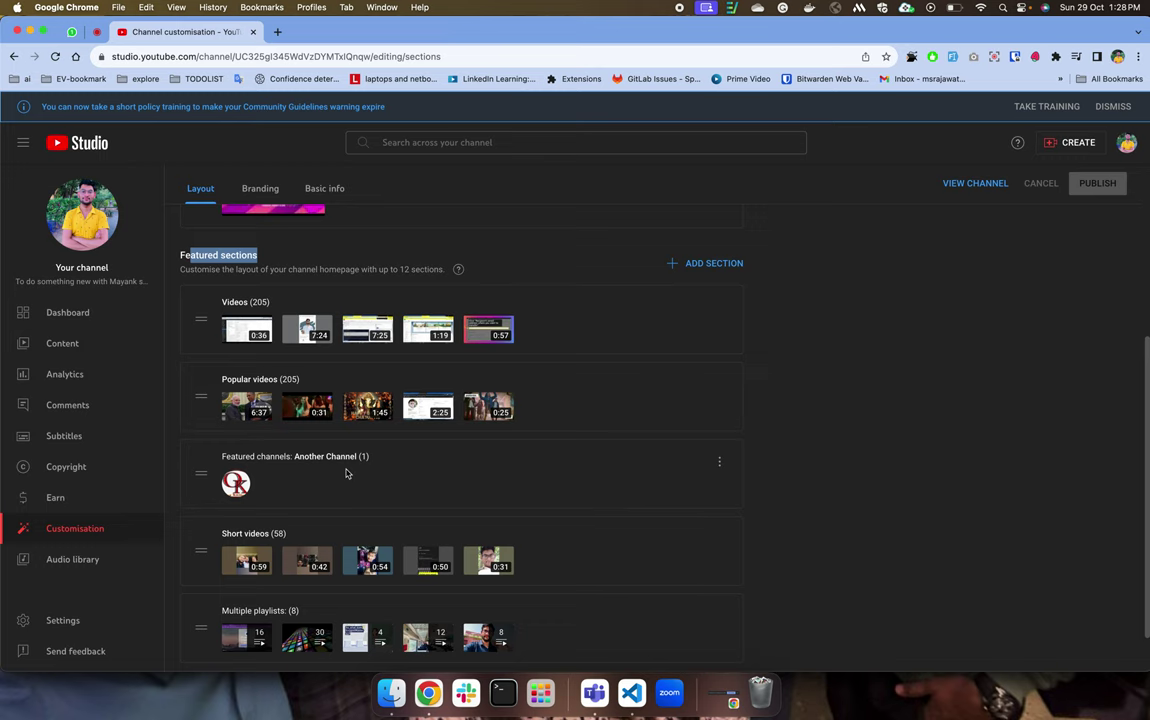
{"action": "key", "text": "ctrl+Up"}
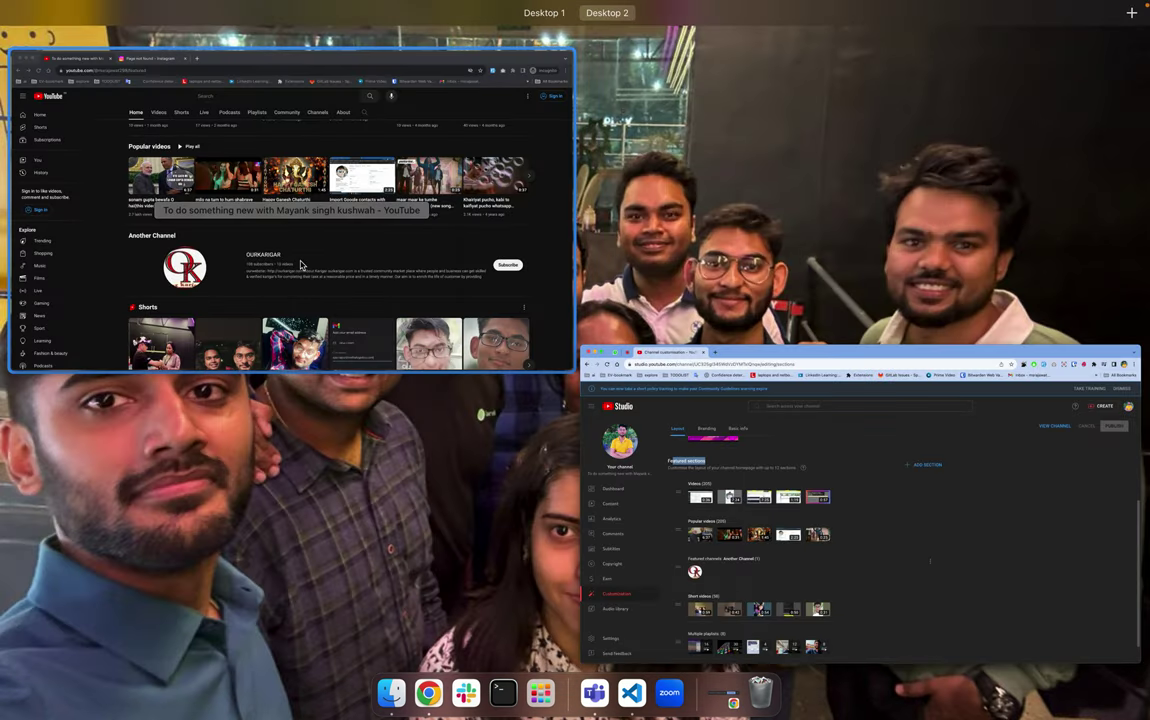
{"action": "left_click", "coordinate": [300, 263]}
{"action": "scroll", "coordinate": [375, 473], "scroll_direction": "down", "scroll_amount": 4}
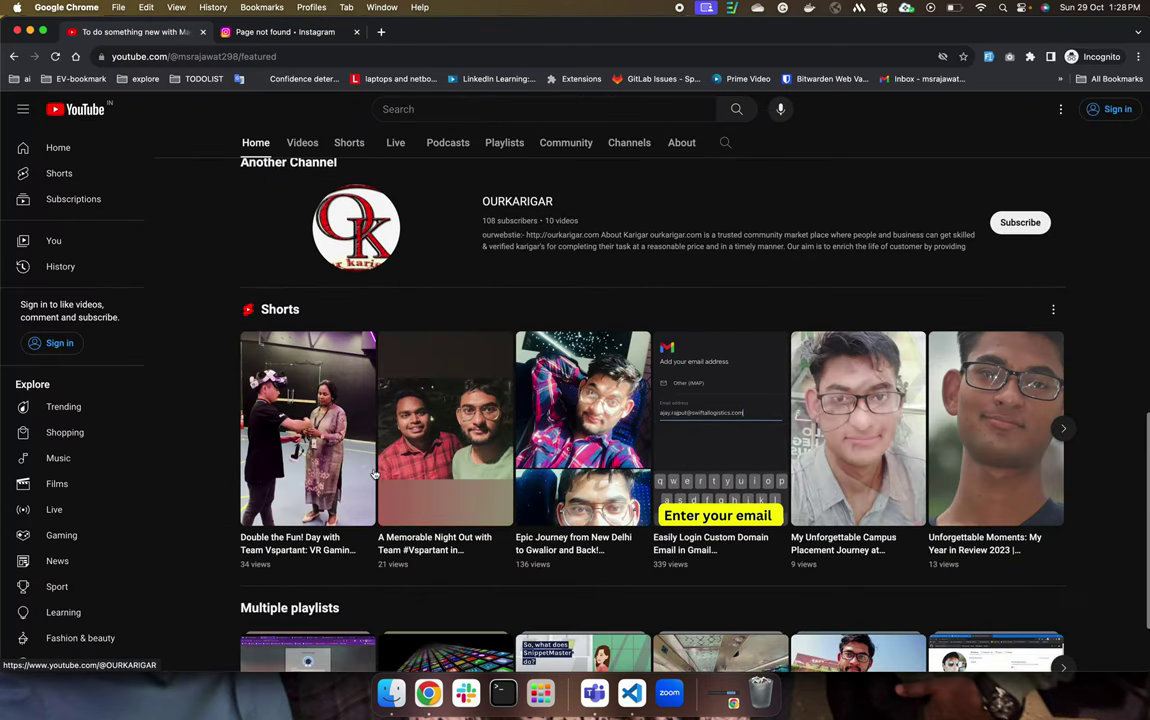
{"action": "scroll", "coordinate": [283, 330], "scroll_direction": "down", "scroll_amount": 2}
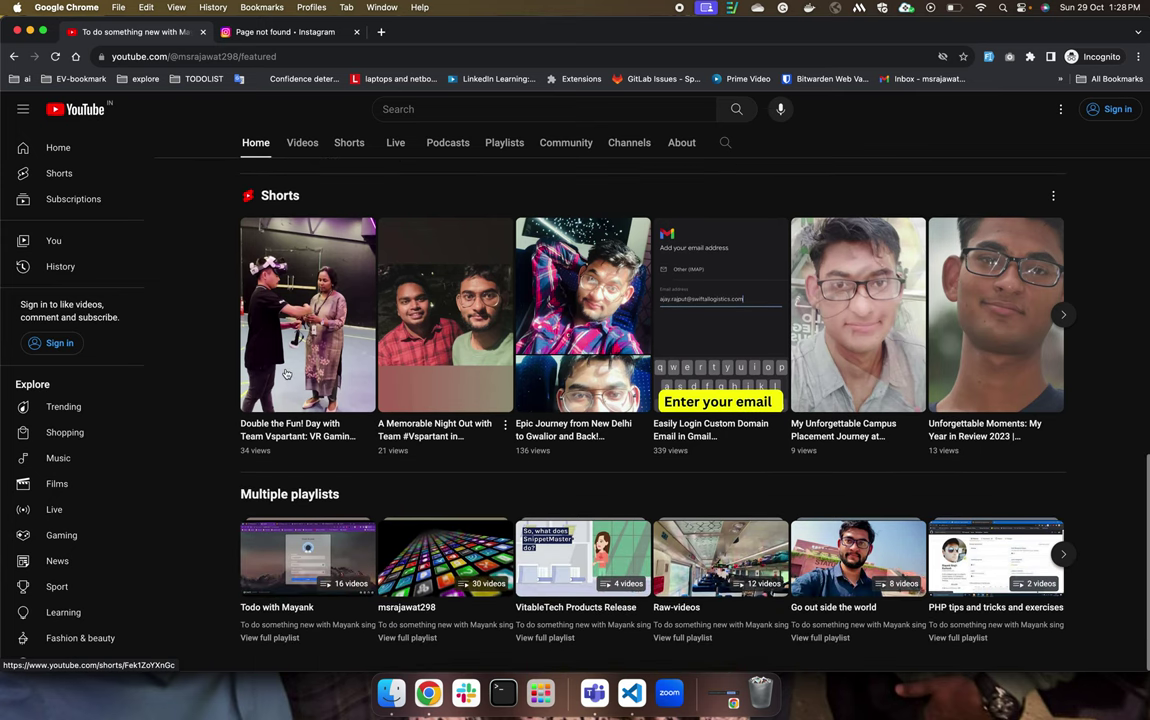
{"action": "key", "text": "ctrl+Up"}
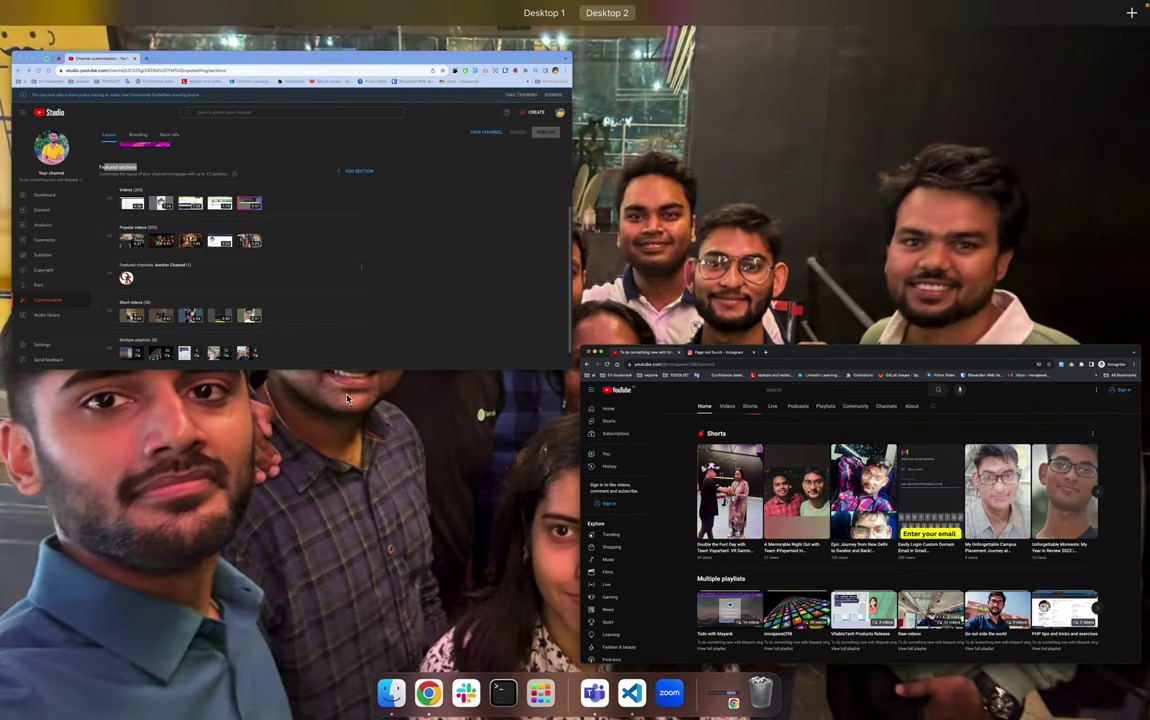
{"action": "left_click", "coordinate": [339, 272]}
Scroll the Studio section list, then open the list of section types to add.
{"action": "scroll", "coordinate": [367, 508], "scroll_direction": "down", "scroll_amount": 1}
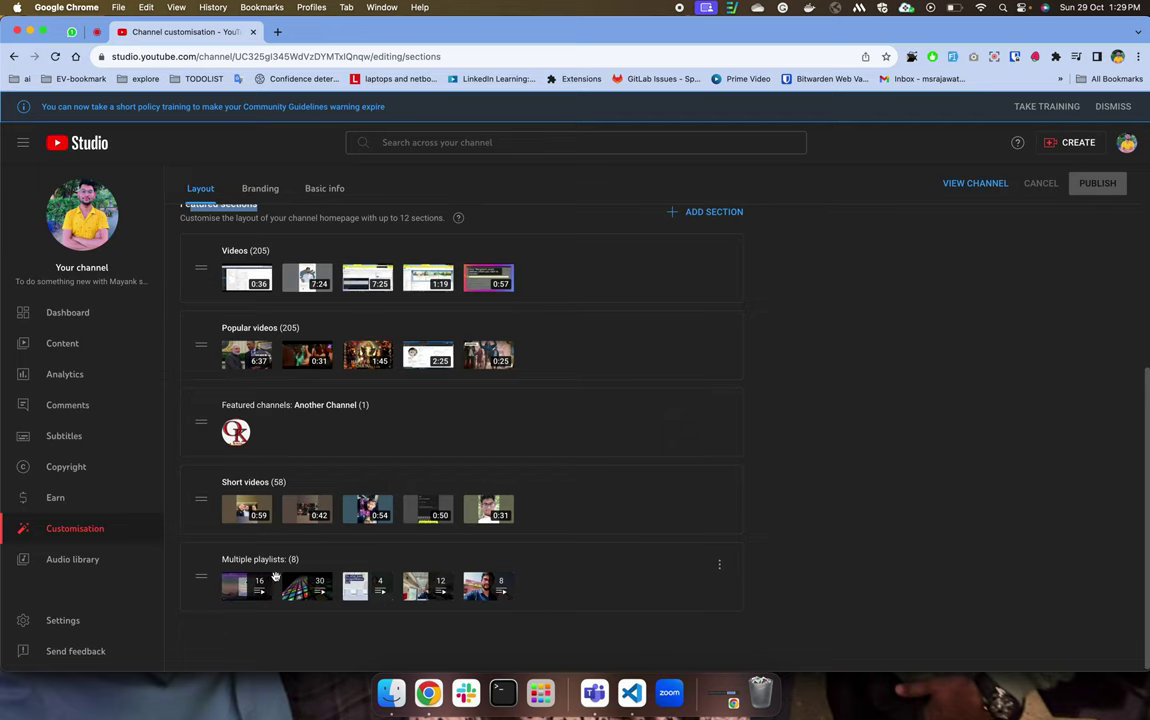
{"action": "key", "text": "ctrl+Up"}
{"action": "left_click", "coordinate": [321, 298]}
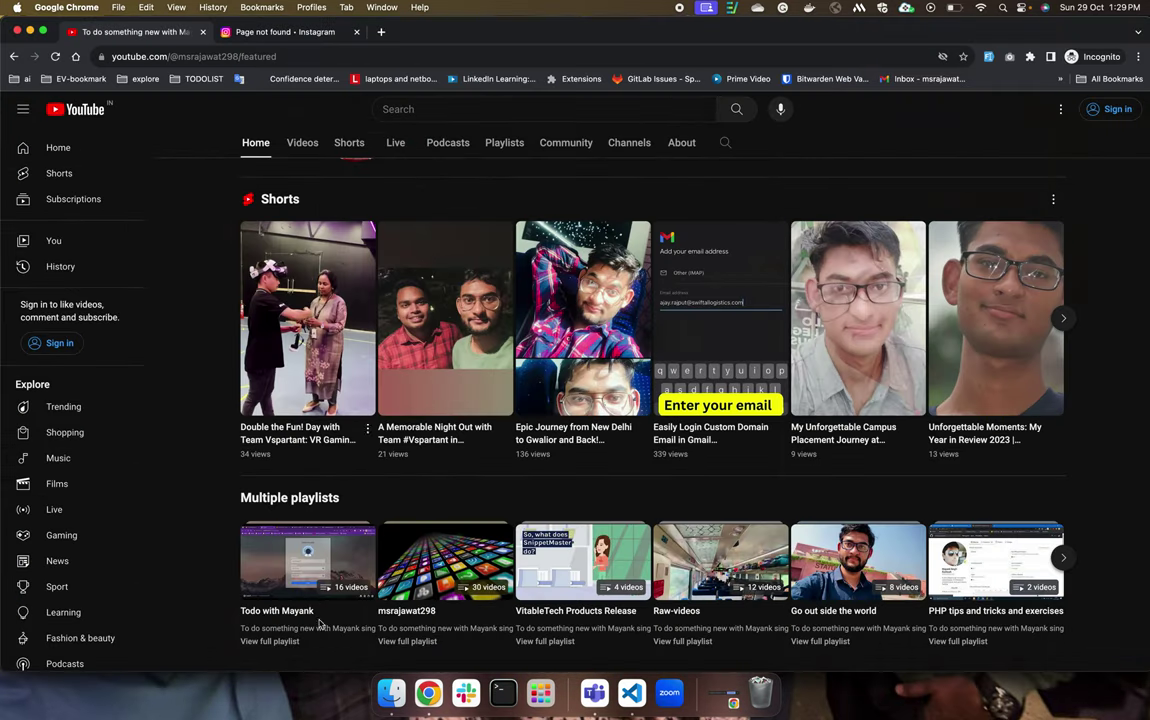
{"action": "key", "text": "ctrl+Up"}
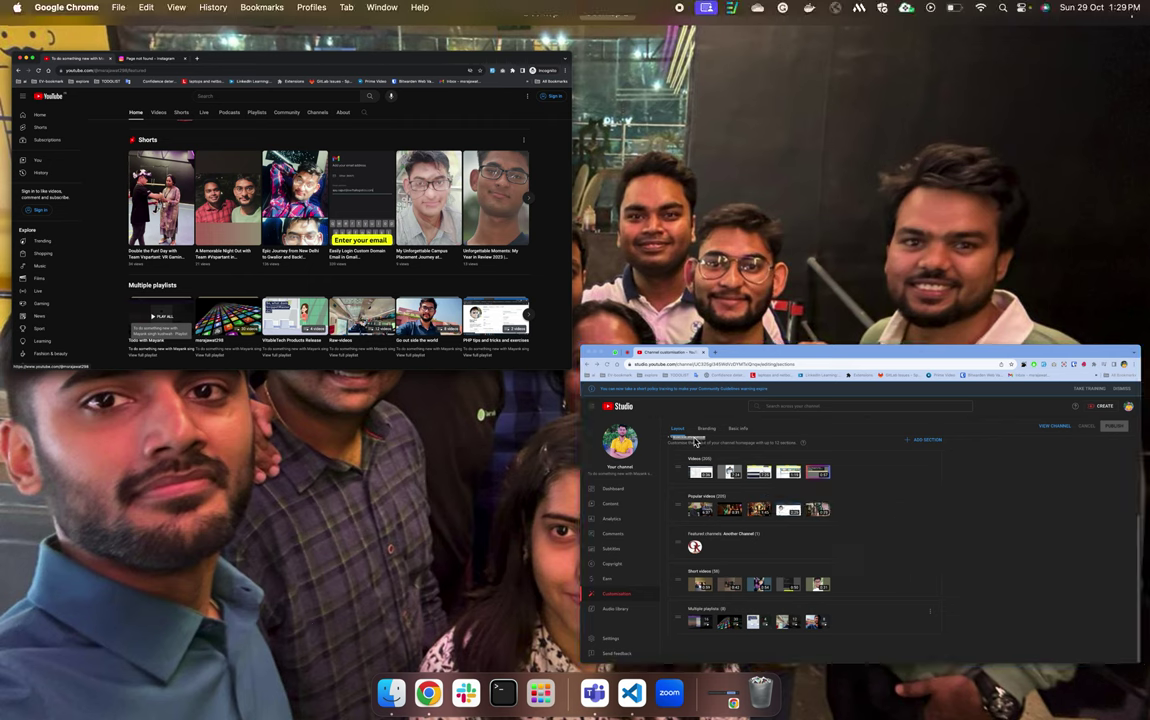
{"action": "left_click", "coordinate": [630, 396]}
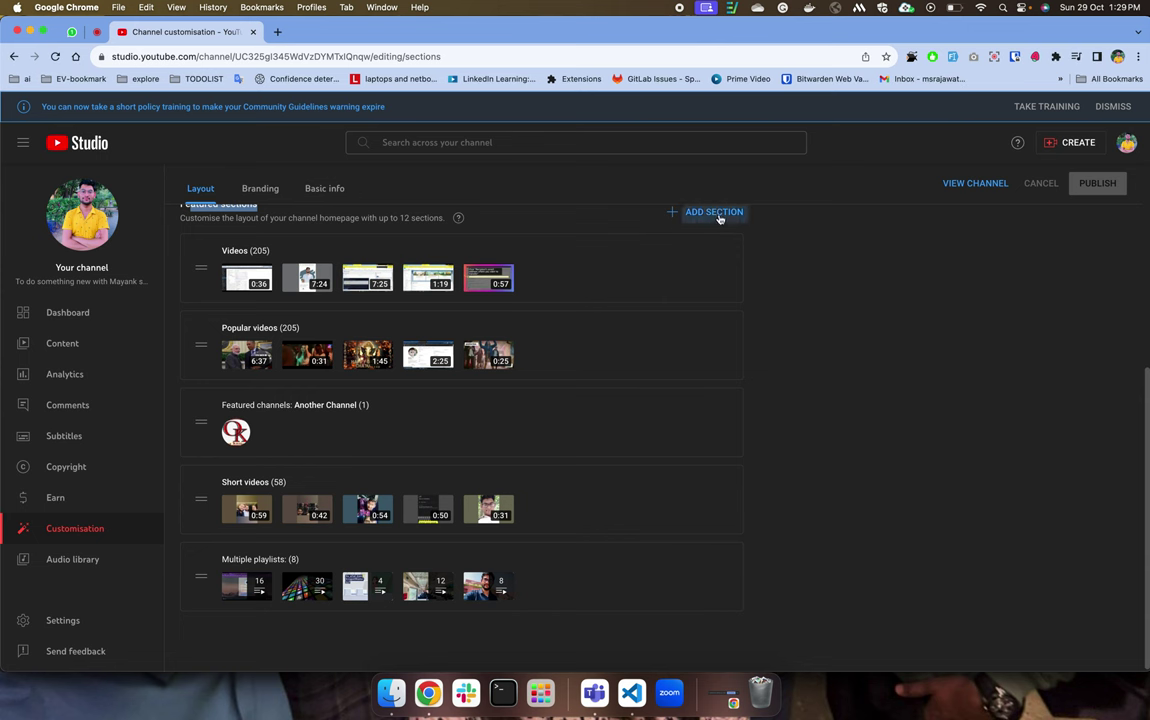
{"action": "left_click", "coordinate": [719, 216]}
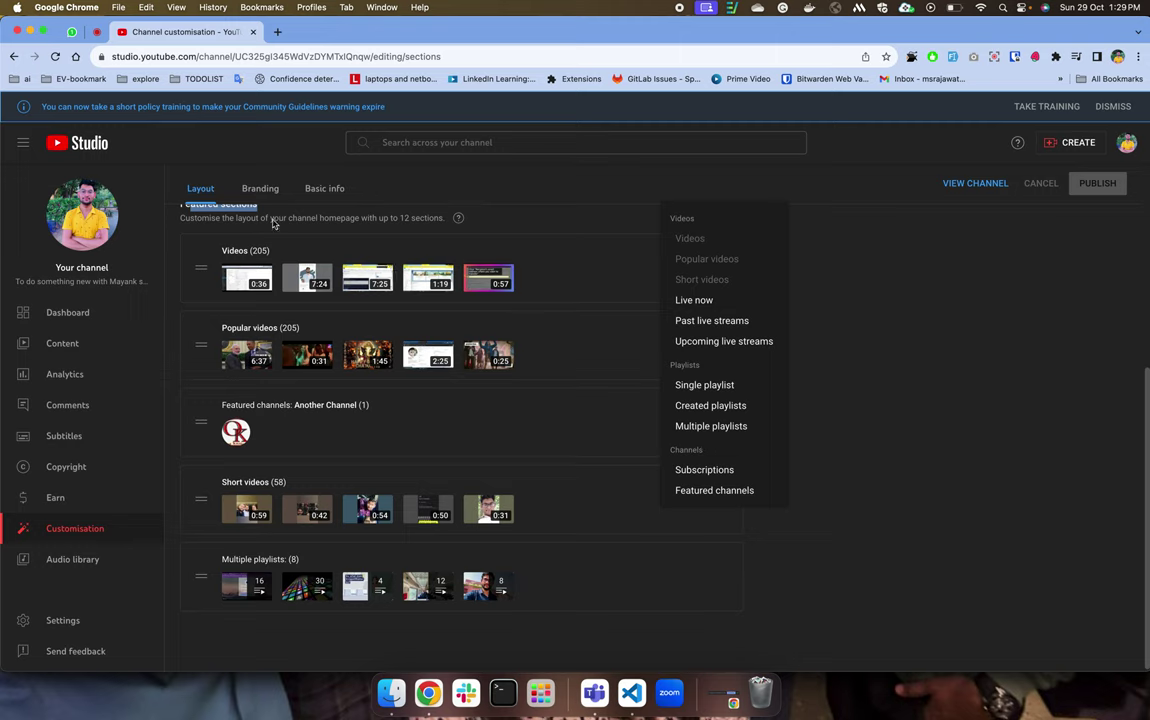
Note the 12-section limit and add a Single playlist section using the 30-video playlist.
{"action": "left_click", "coordinate": [204, 218]}
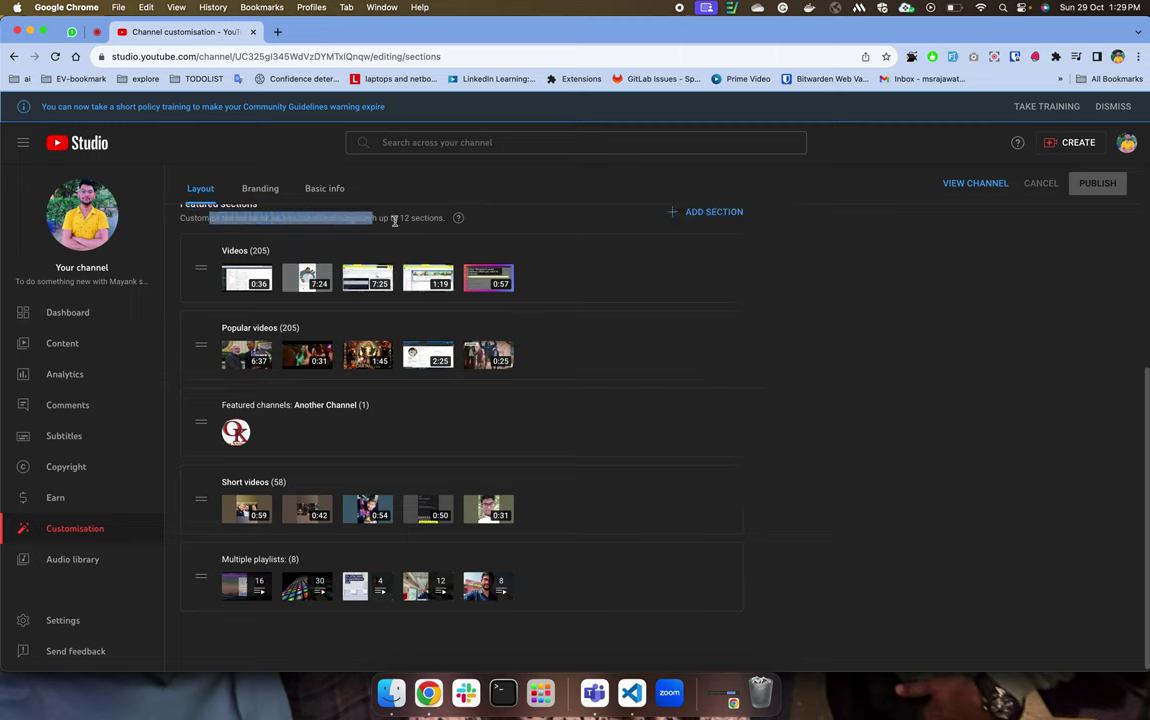
{"action": "left_click_drag", "start_coordinate": [393, 217], "coordinate": [436, 216]}
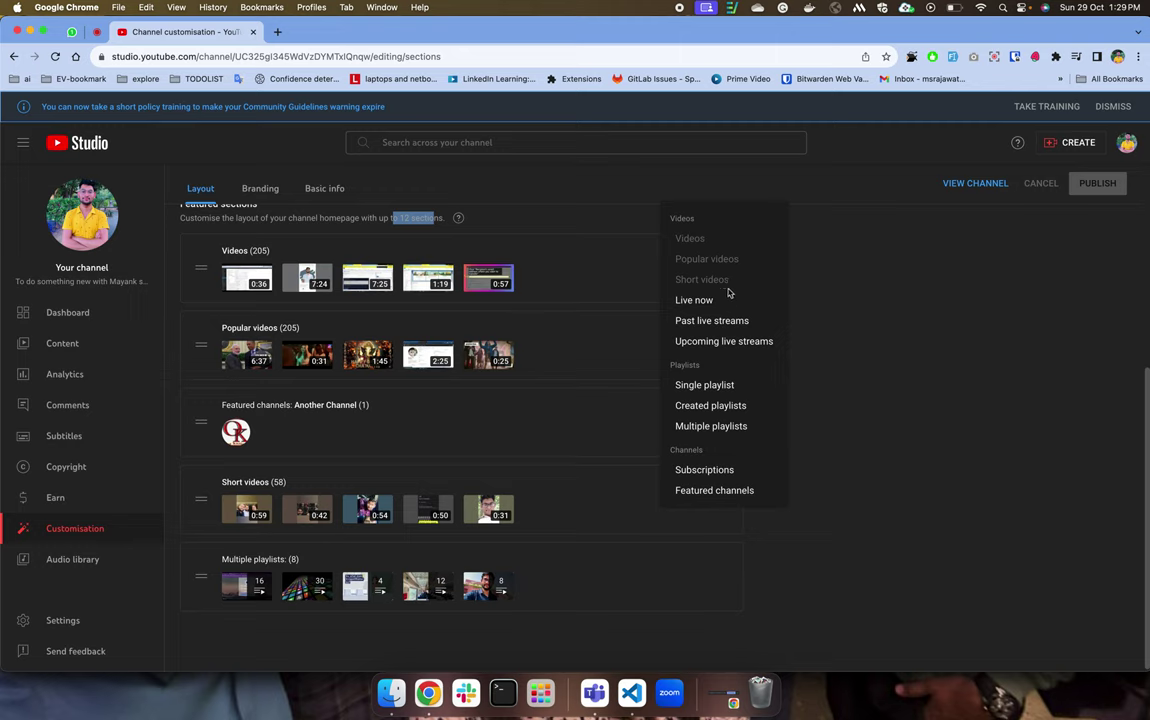
{"action": "left_click", "coordinate": [733, 387]}
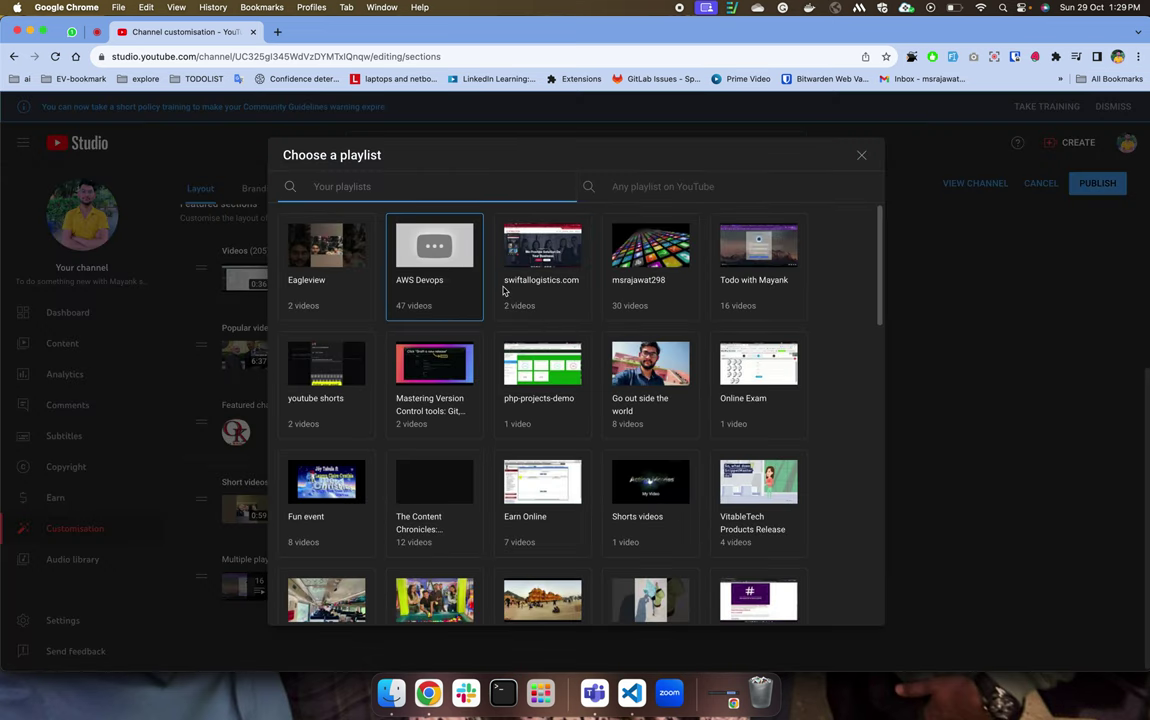
{"action": "left_click", "coordinate": [634, 275]}
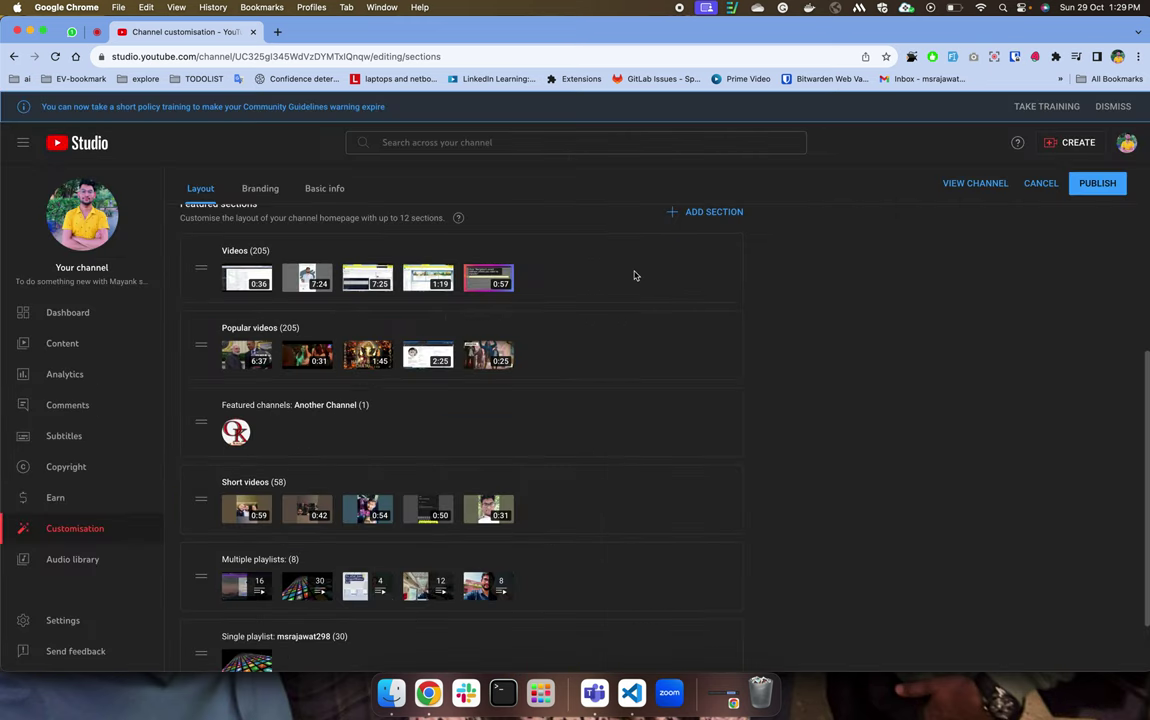
{"action": "scroll", "coordinate": [527, 525], "scroll_direction": "down", "scroll_amount": 2}
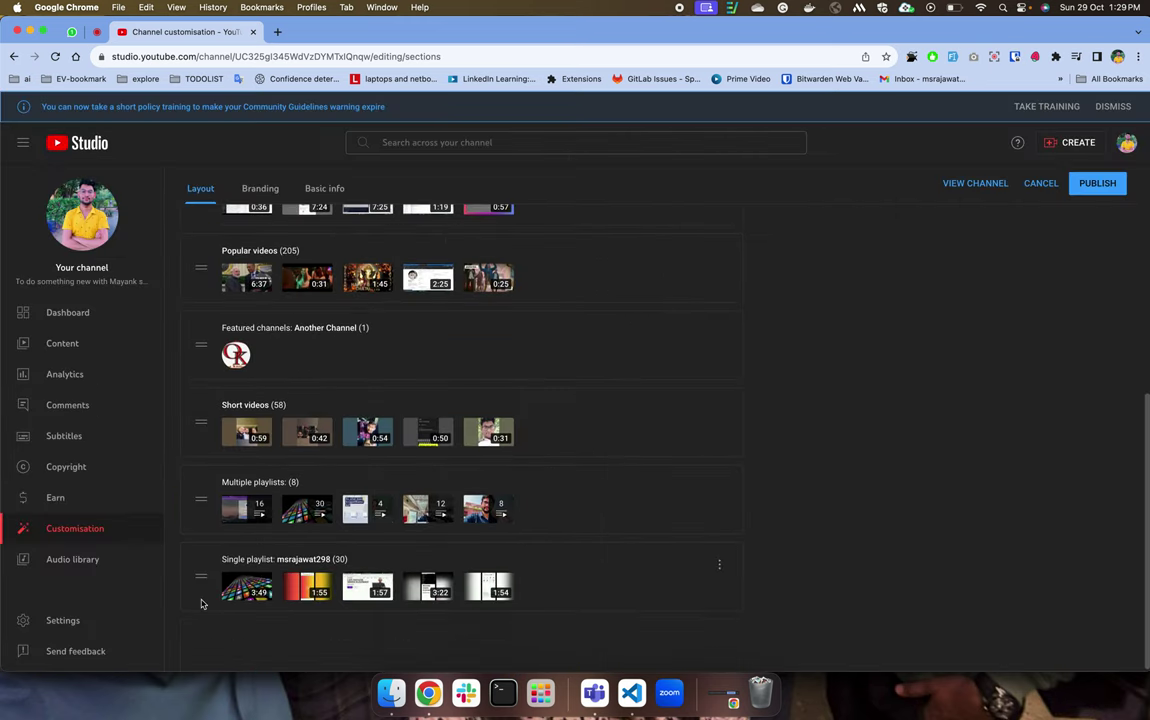
Check the public channel window, then publish the homepage layout changes in Studio.
{"action": "key", "text": "ctrl+Up"}
{"action": "left_click", "coordinate": [300, 300]}
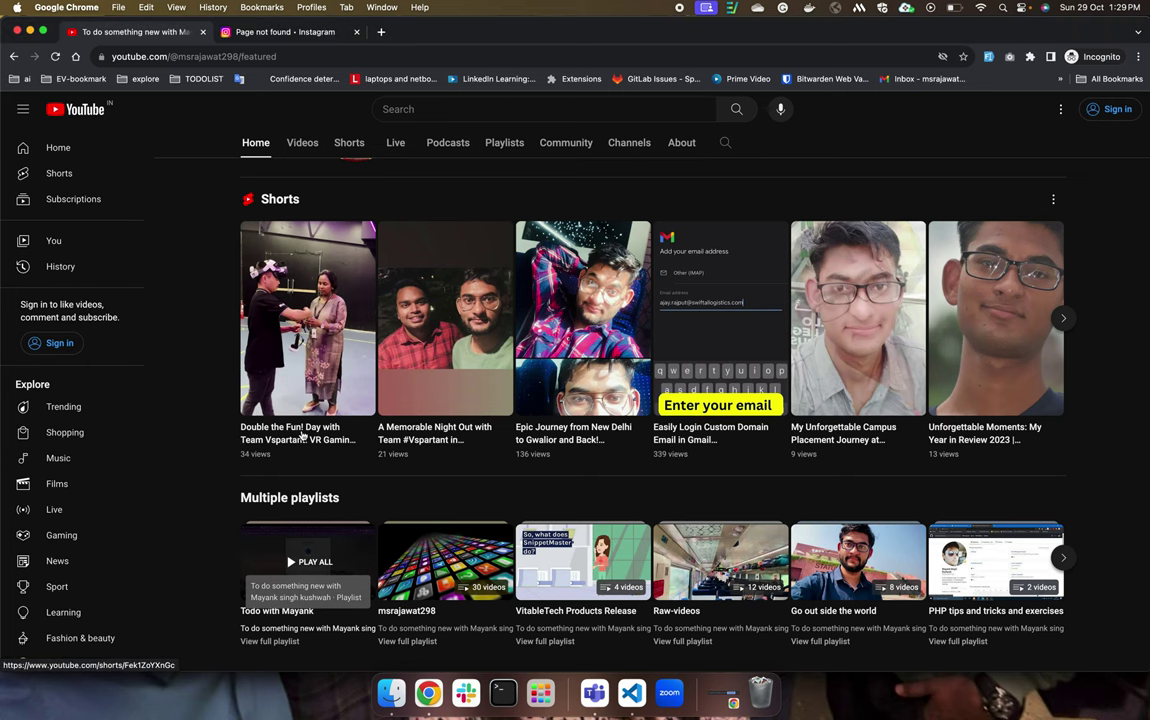
{"action": "scroll", "coordinate": [301, 441], "scroll_direction": "down", "scroll_amount": 1}
{"action": "scroll", "coordinate": [301, 441], "scroll_direction": "up", "scroll_amount": 1}
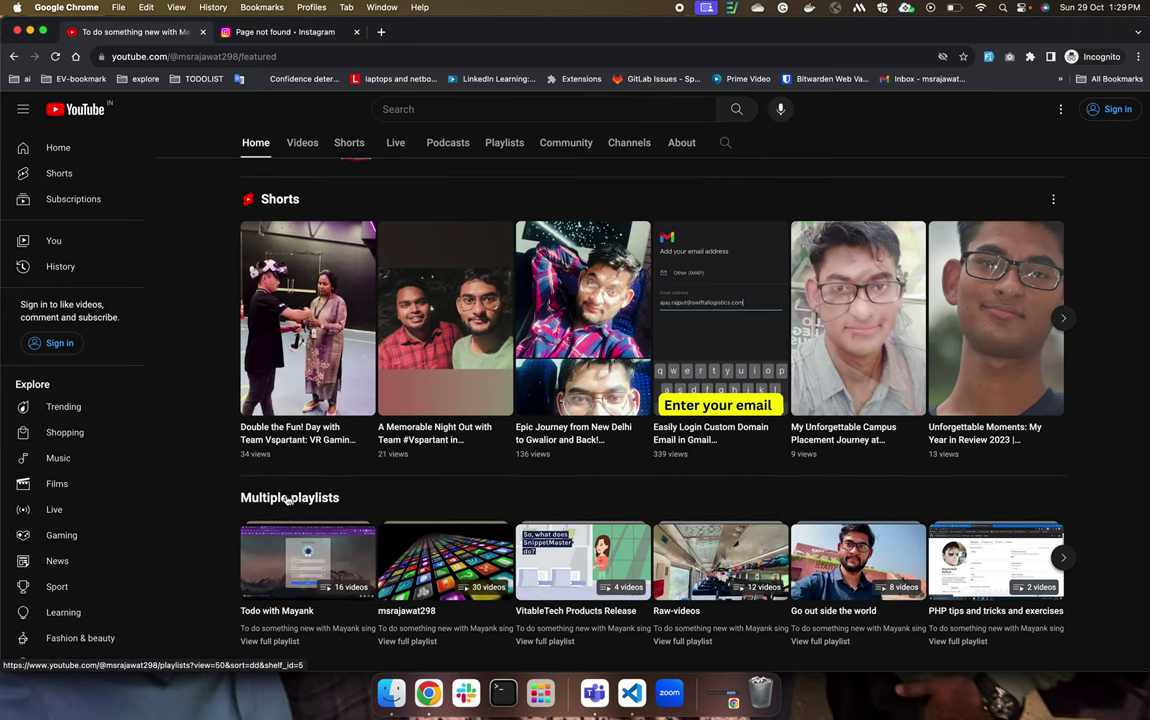
{"action": "key", "text": "ctrl+Up"}
{"action": "left_click", "coordinate": [1000, 420]}
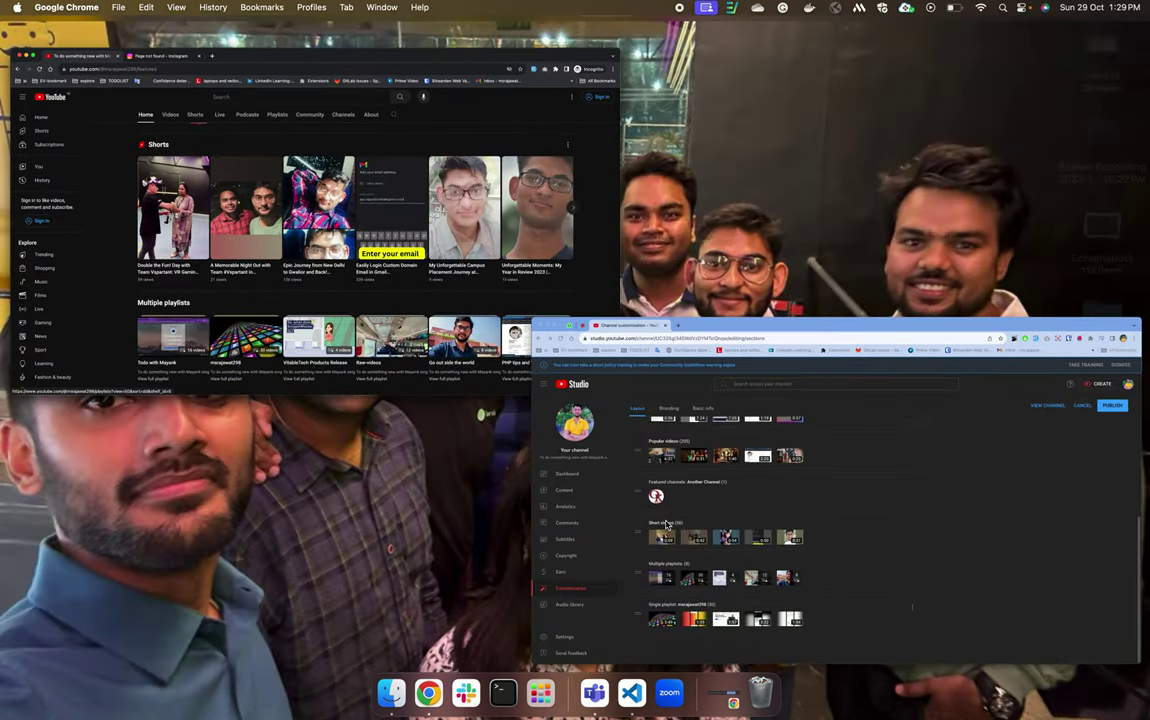
{"action": "left_click", "coordinate": [1098, 190]}
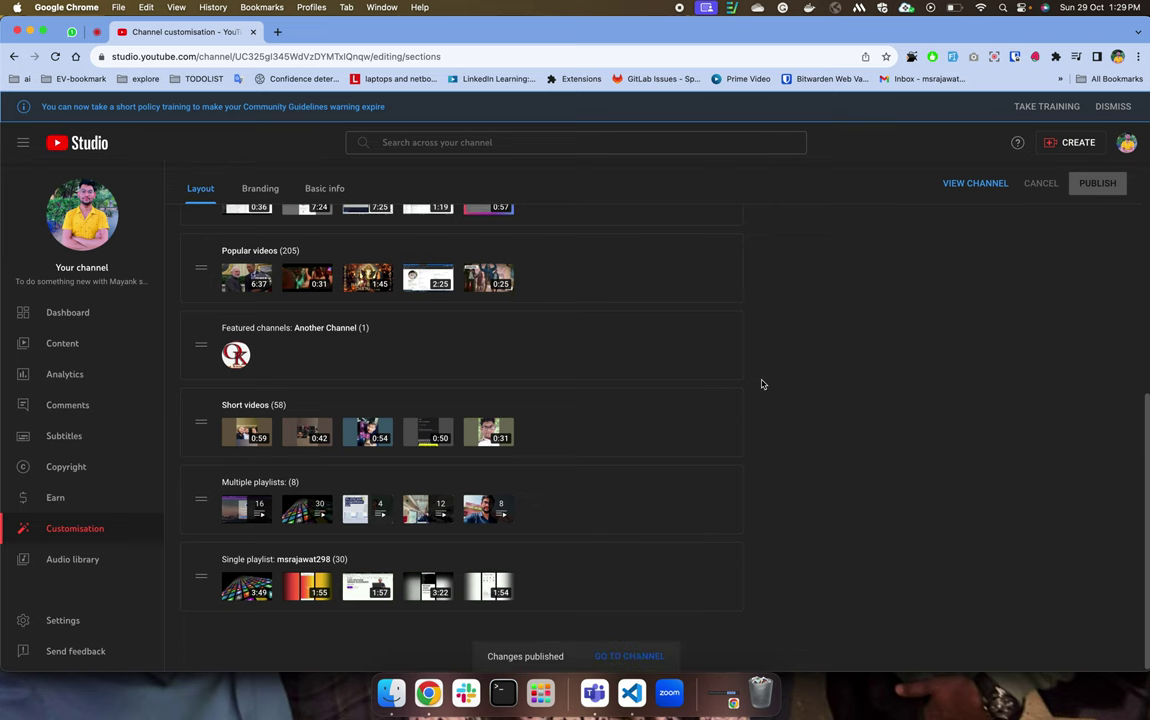
Reload the public channel page in the private window and scroll through it.
{"action": "key", "text": "ctrl+Up"}
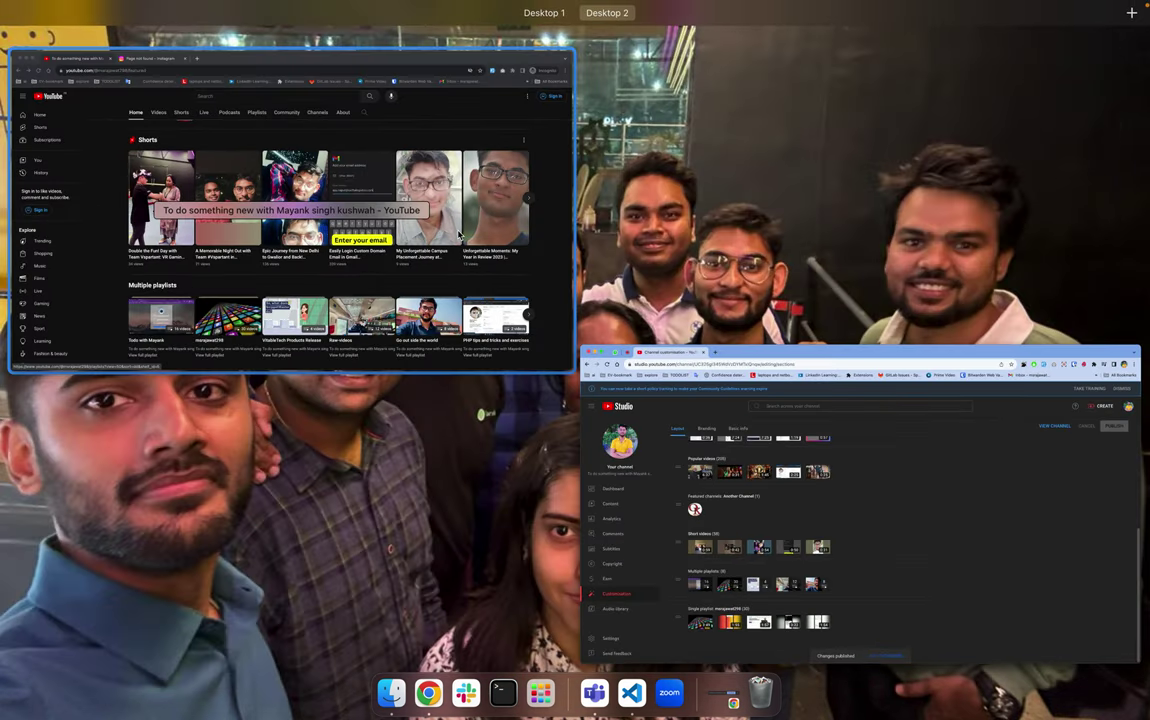
{"action": "left_click", "coordinate": [459, 235]}
{"action": "key", "text": "super+r"}
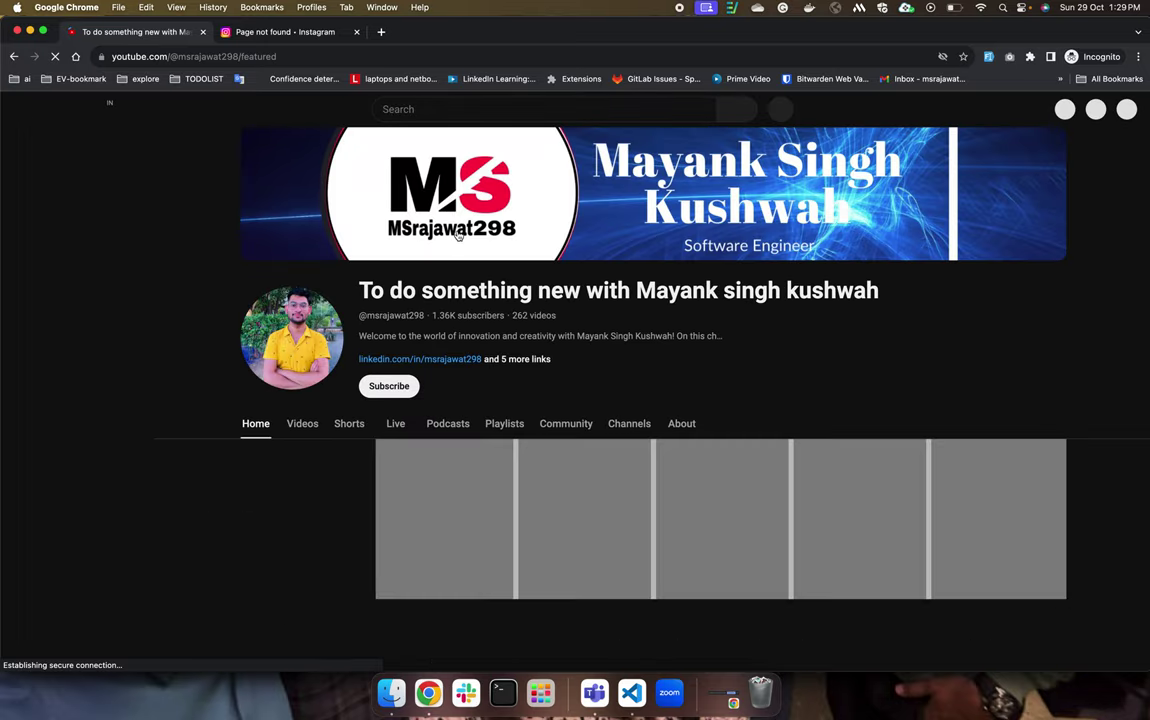
{"action": "scroll", "coordinate": [432, 465], "scroll_direction": "down", "scroll_amount": 10}
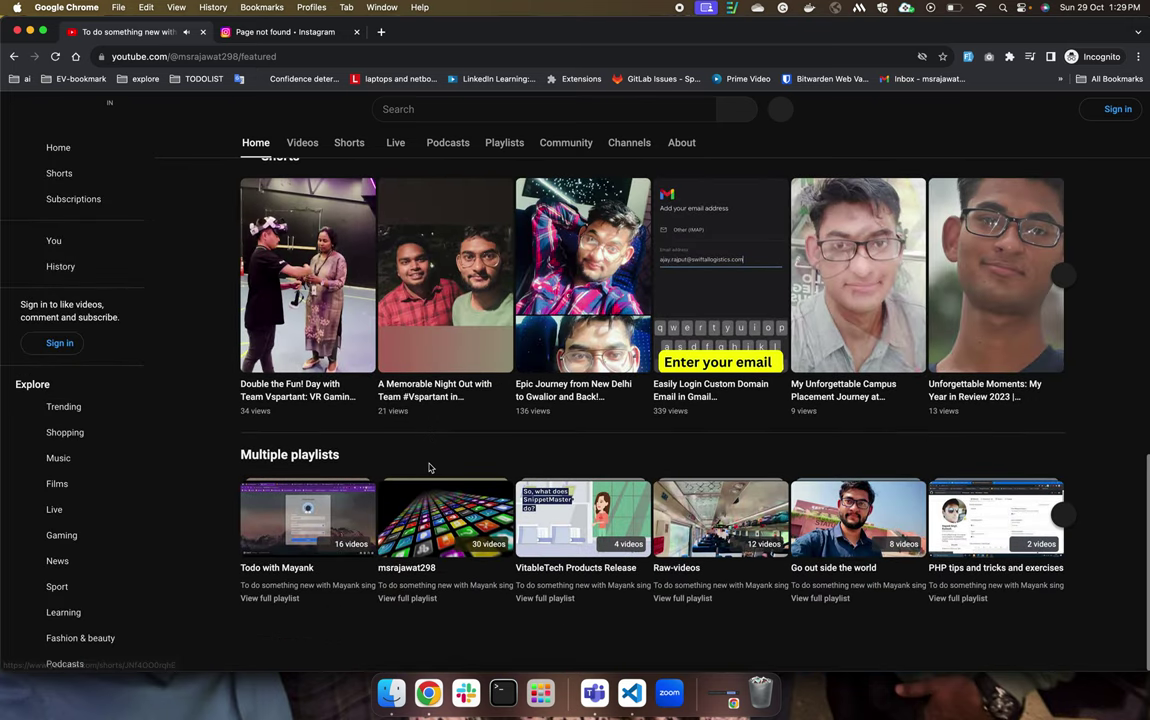
{"action": "scroll", "coordinate": [300, 535], "scroll_direction": "up", "scroll_amount": 10}
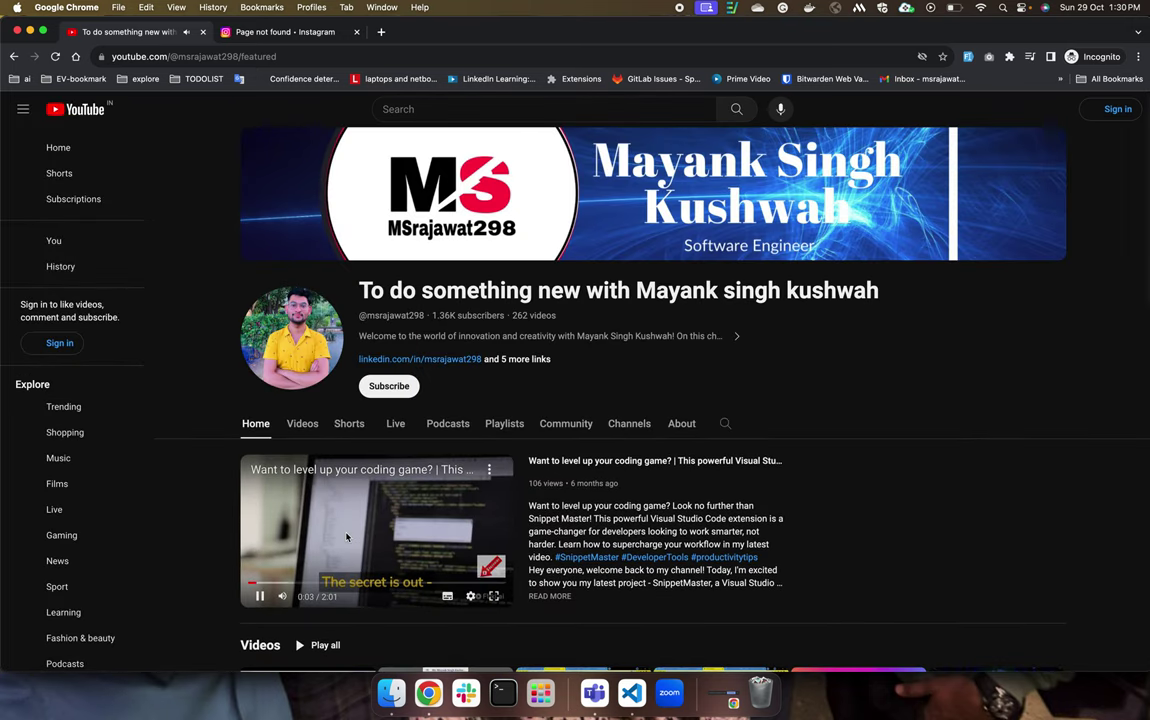
{"action": "scroll", "coordinate": [360, 500], "scroll_direction": "down", "scroll_amount": 5}
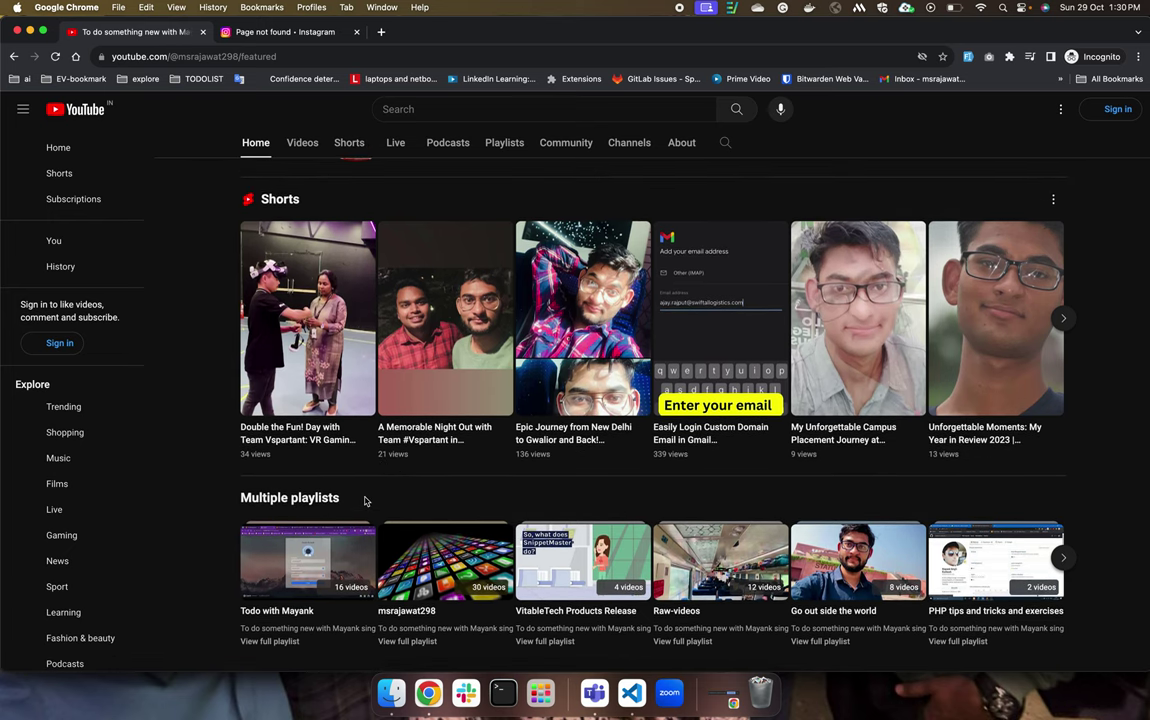
Switch between the customisation window and the public channel window.
{"action": "key", "text": "ctrl+Up"}
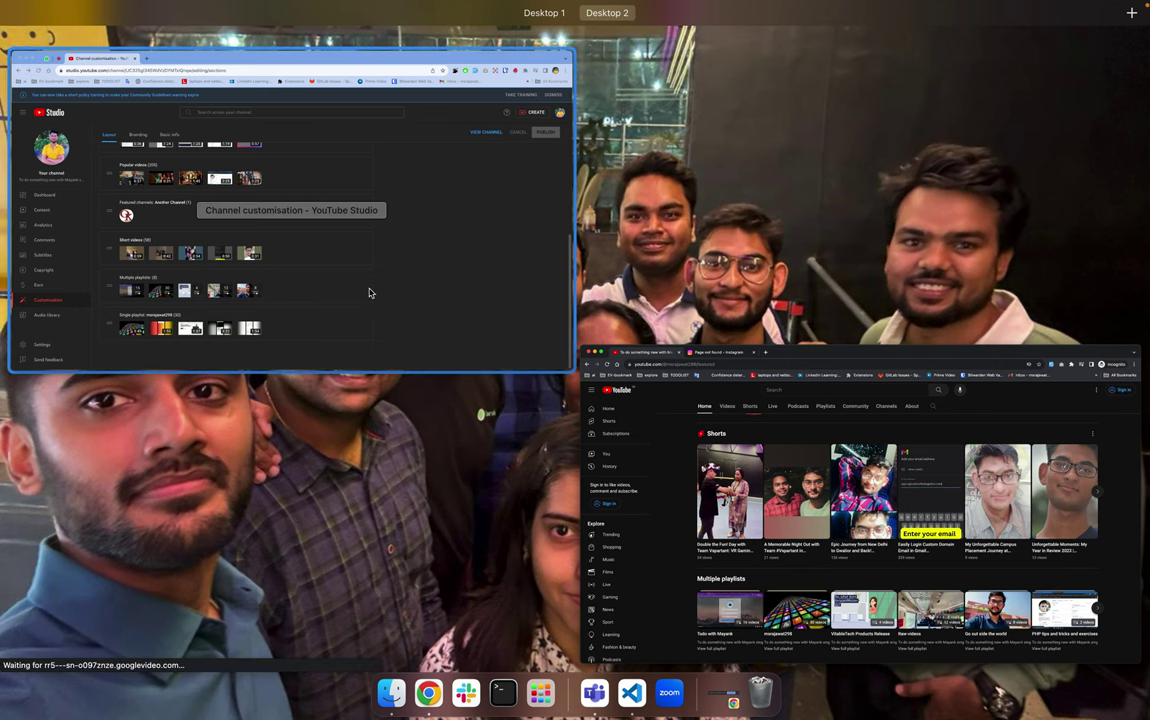
{"action": "left_click", "coordinate": [665, 486]}
{"action": "key", "text": "ctrl+Up"}
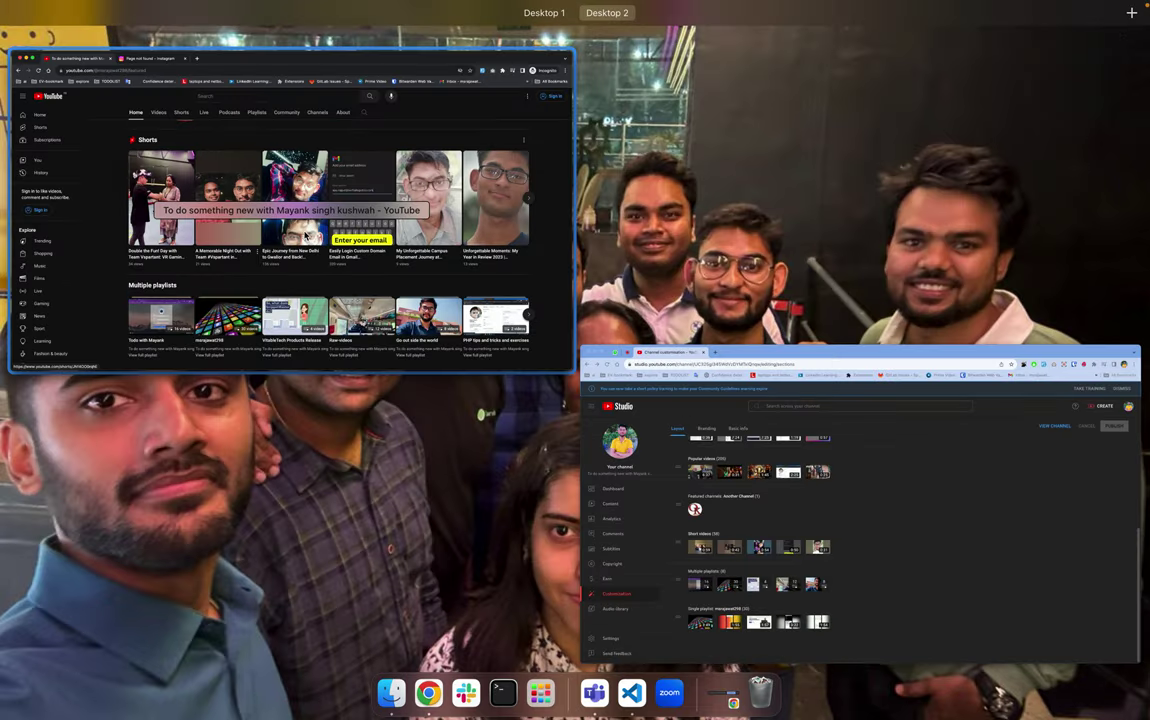
{"action": "key", "text": "ctrl+Up"}
{"action": "key", "text": "ctrl+Up"}
{"action": "left_click", "coordinate": [610, 420]}
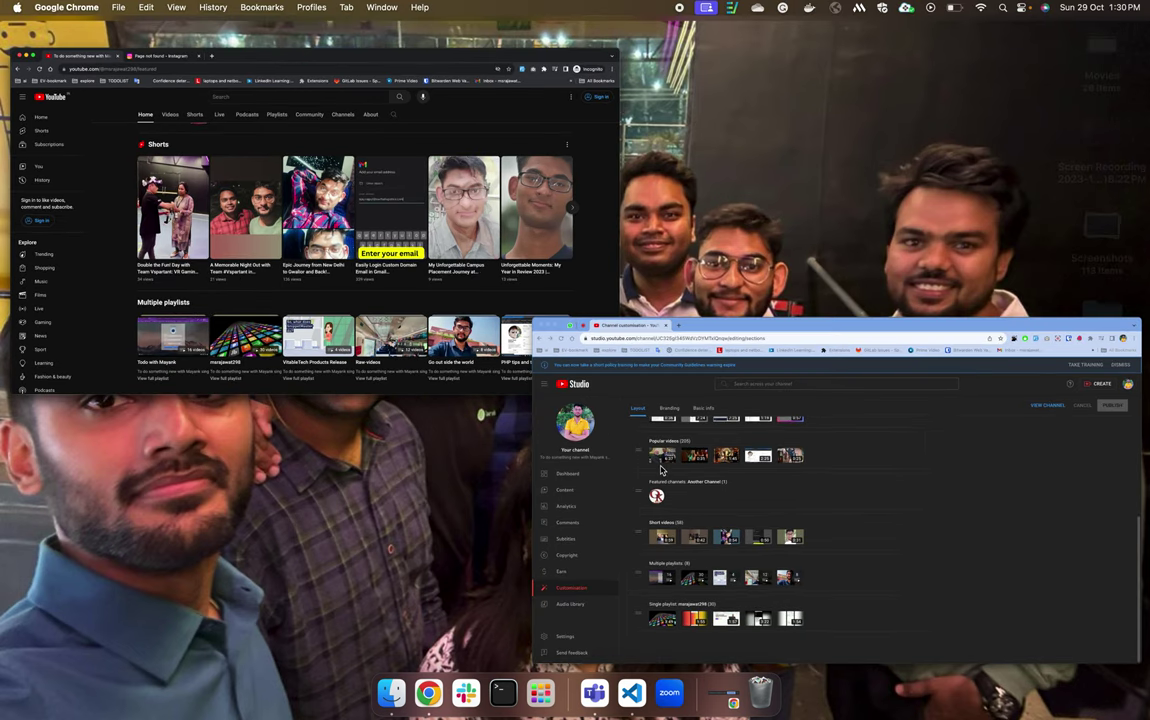
{"action": "key", "text": "ctrl+Up"}
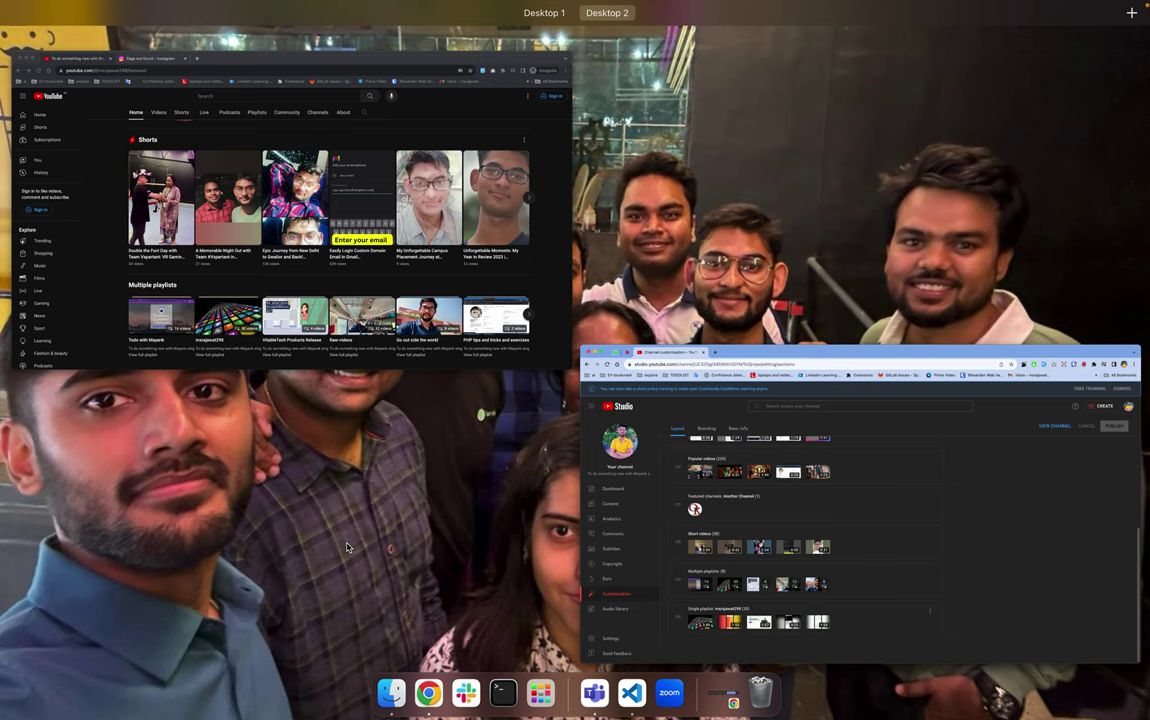
{"action": "left_click", "coordinate": [316, 108]}
Reload the public channel page again, then go to the customisation window.
{"action": "scroll", "coordinate": [615, 604], "scroll_direction": "down", "scroll_amount": 1}
{"action": "scroll", "coordinate": [615, 604], "scroll_direction": "up", "scroll_amount": 1}
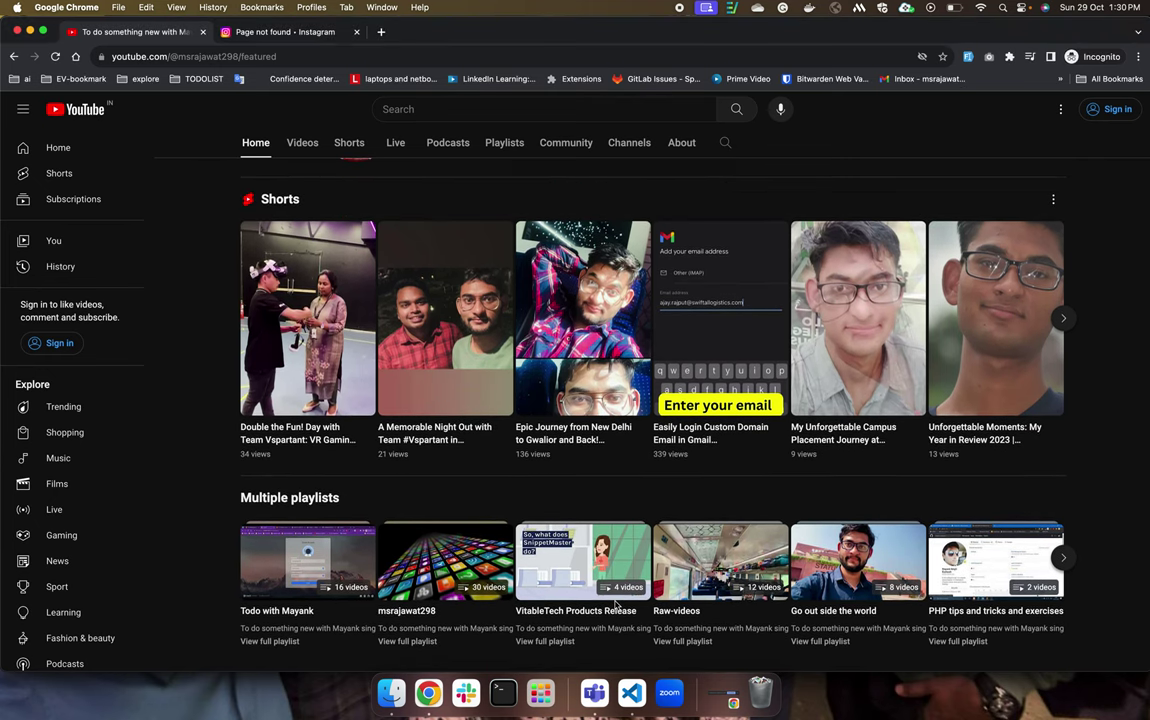
{"action": "key", "text": "super+r"}
{"action": "key", "text": "ctrl+Up"}
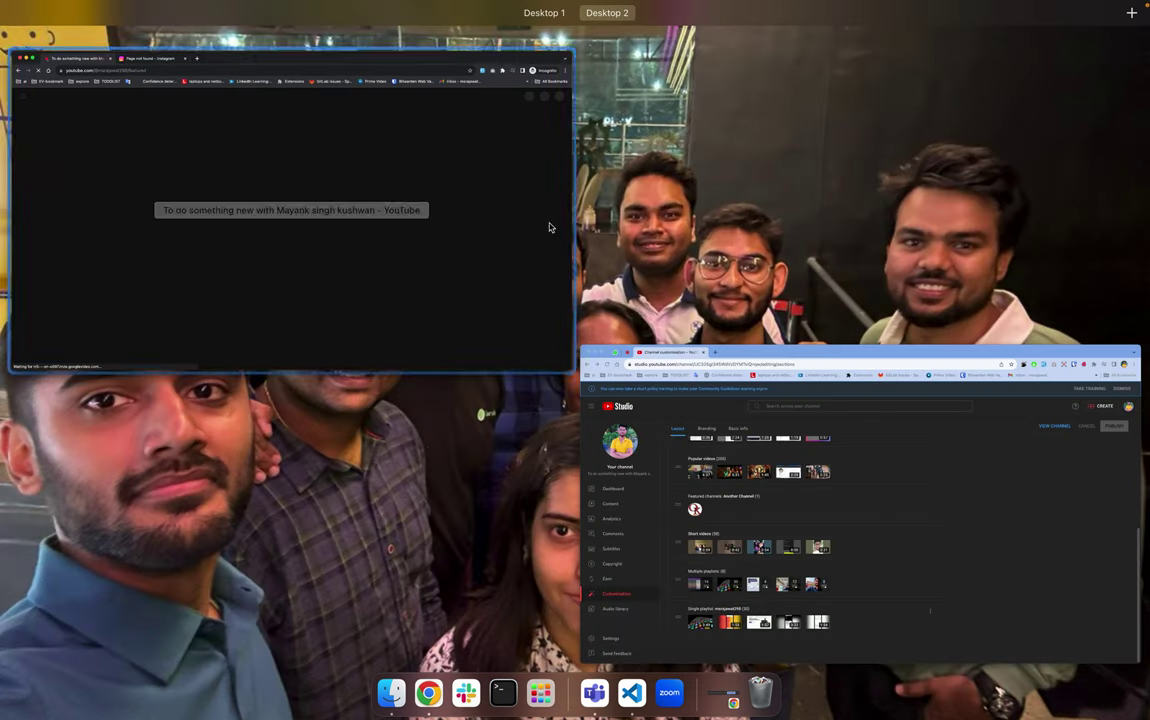
{"action": "left_click", "coordinate": [860, 440]}
Use VIEW CHANNEL to open the public channel in a new tab and view it.
{"action": "scroll", "coordinate": [1073, 203], "scroll_direction": "up", "scroll_amount": 5}
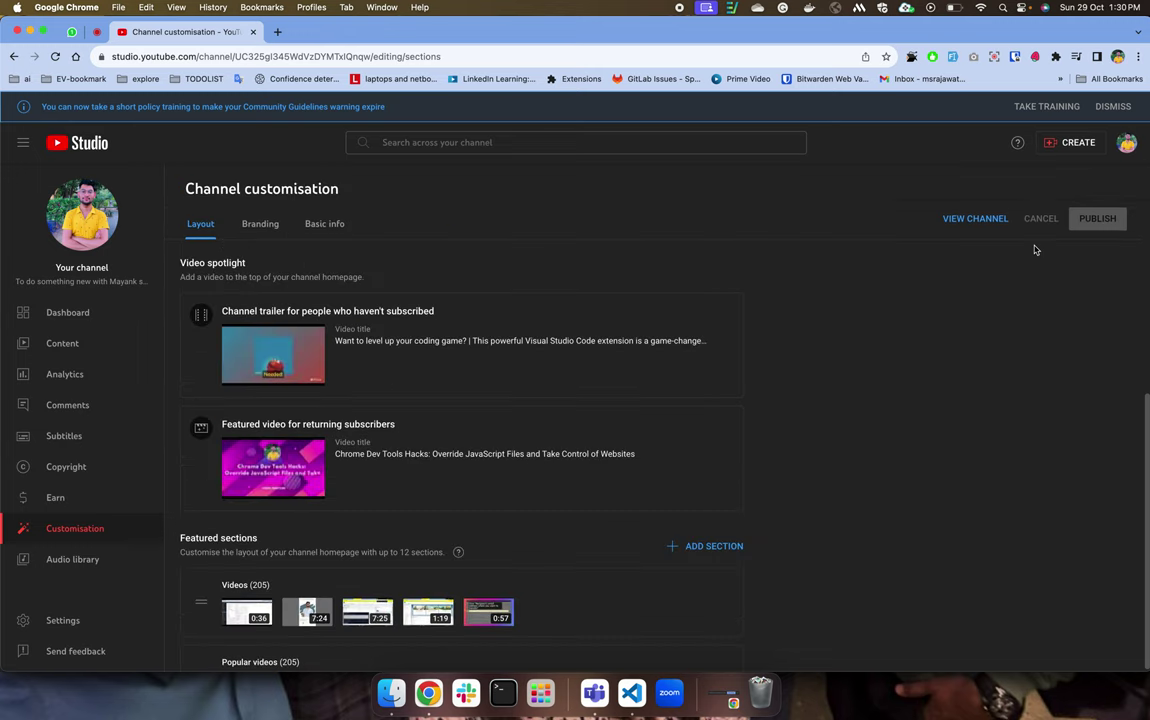
{"action": "left_click", "coordinate": [986, 226]}
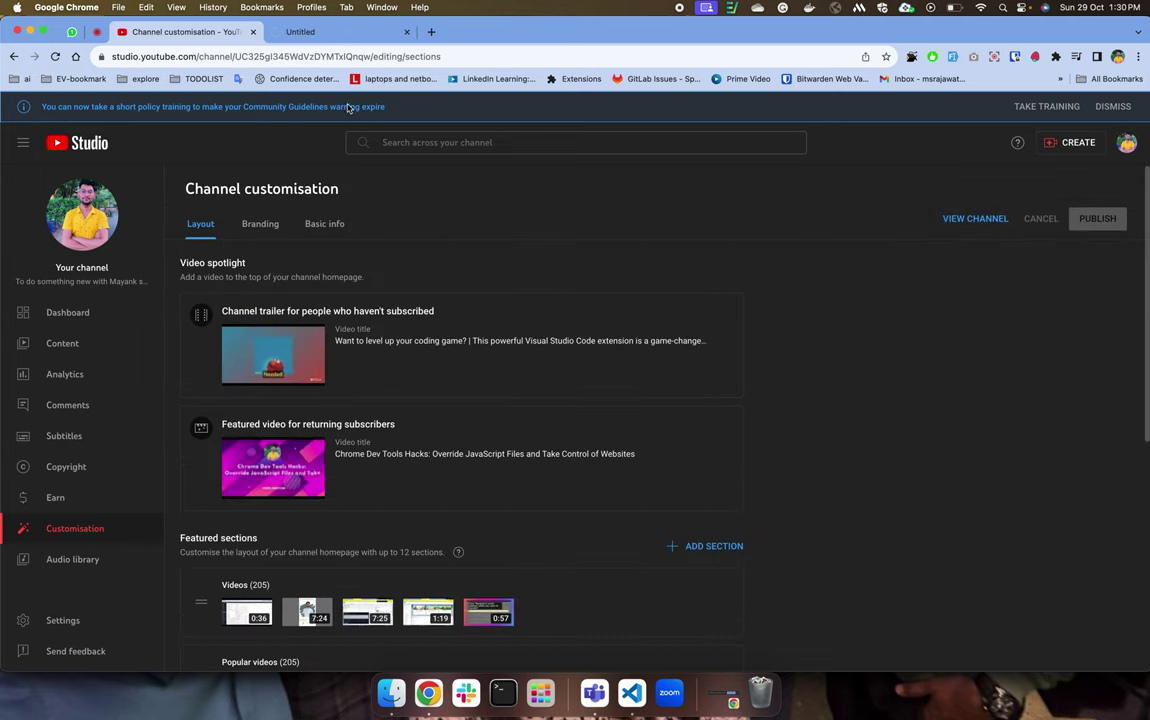
{"action": "key", "text": "ctrl+Up"}
{"action": "left_click", "coordinate": [336, 196]}
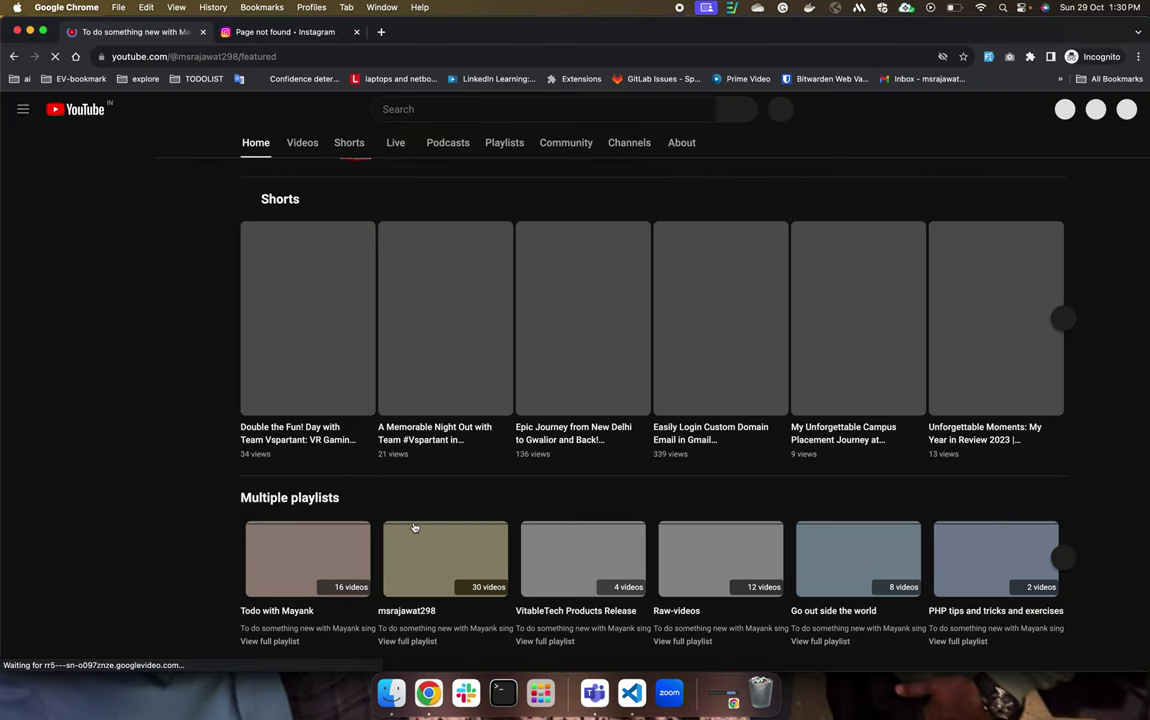
{"action": "scroll", "coordinate": [411, 528], "scroll_direction": "down", "scroll_amount": 1}
{"action": "scroll", "coordinate": [411, 540], "scroll_direction": "up", "scroll_amount": 15}
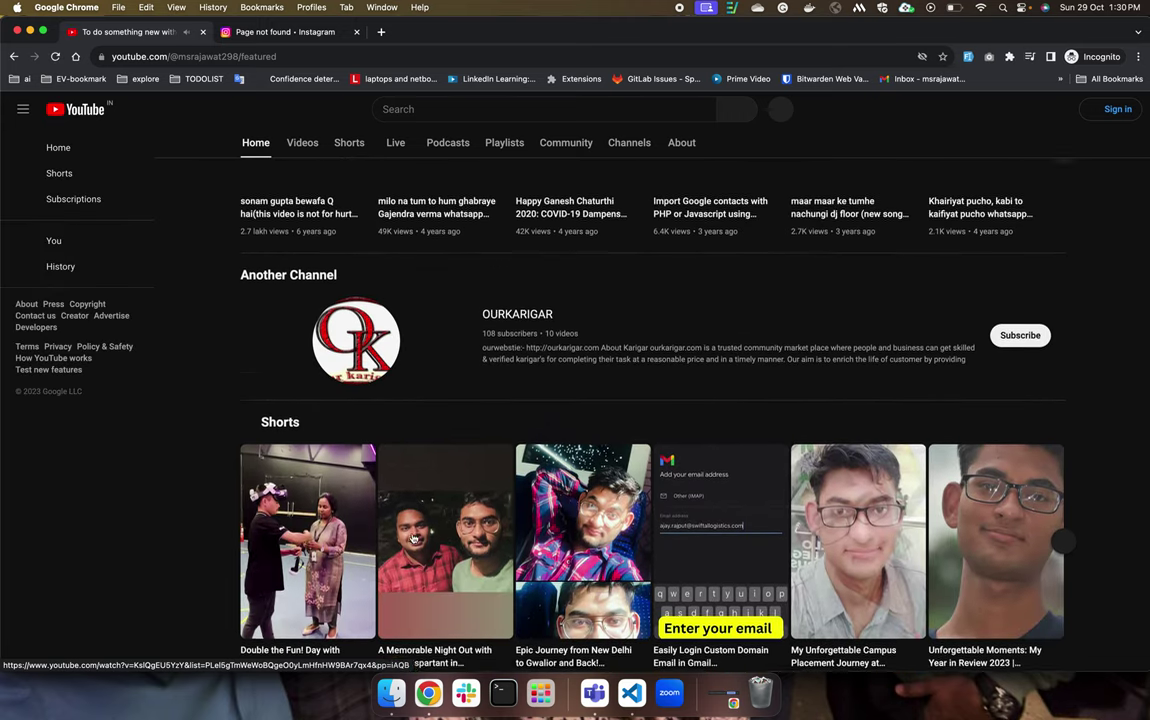
Pause the trailer, scroll to the Shorts and Multiple playlists sections, then return to customisation.
{"action": "left_click", "coordinate": [378, 490]}
{"action": "scroll", "coordinate": [377, 491], "scroll_direction": "down", "scroll_amount": 5}
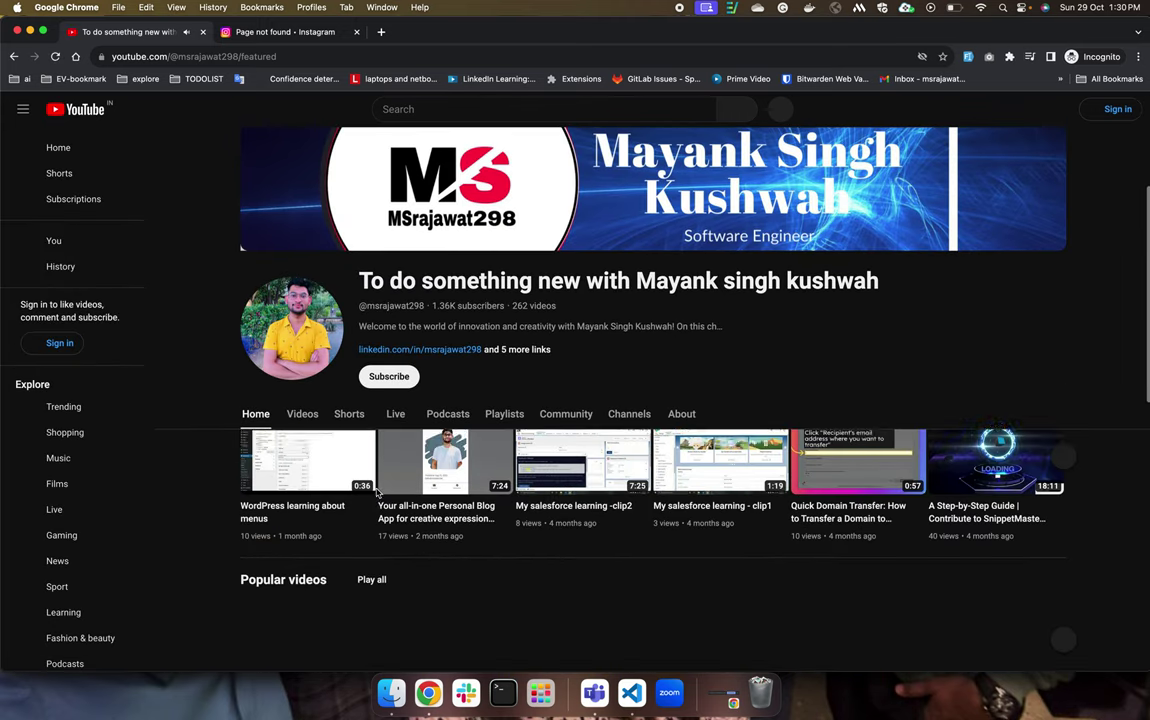
{"action": "scroll", "coordinate": [377, 491], "scroll_direction": "down", "scroll_amount": 10}
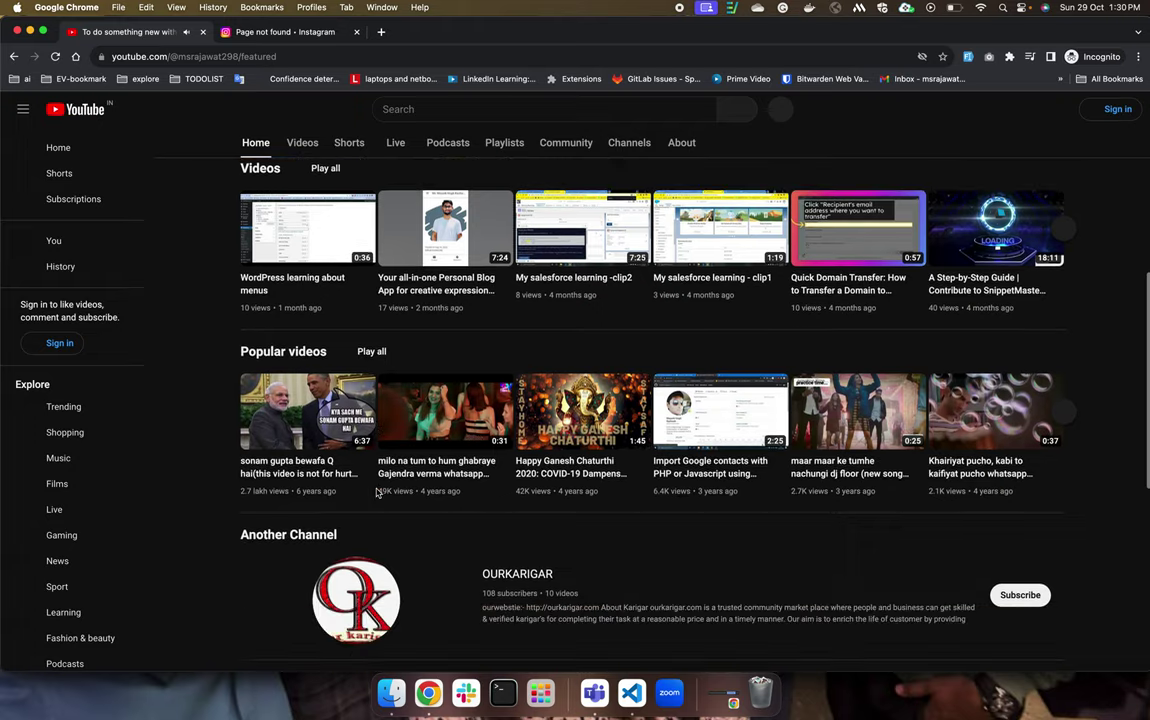
{"action": "scroll", "coordinate": [378, 492], "scroll_direction": "down", "scroll_amount": 4}
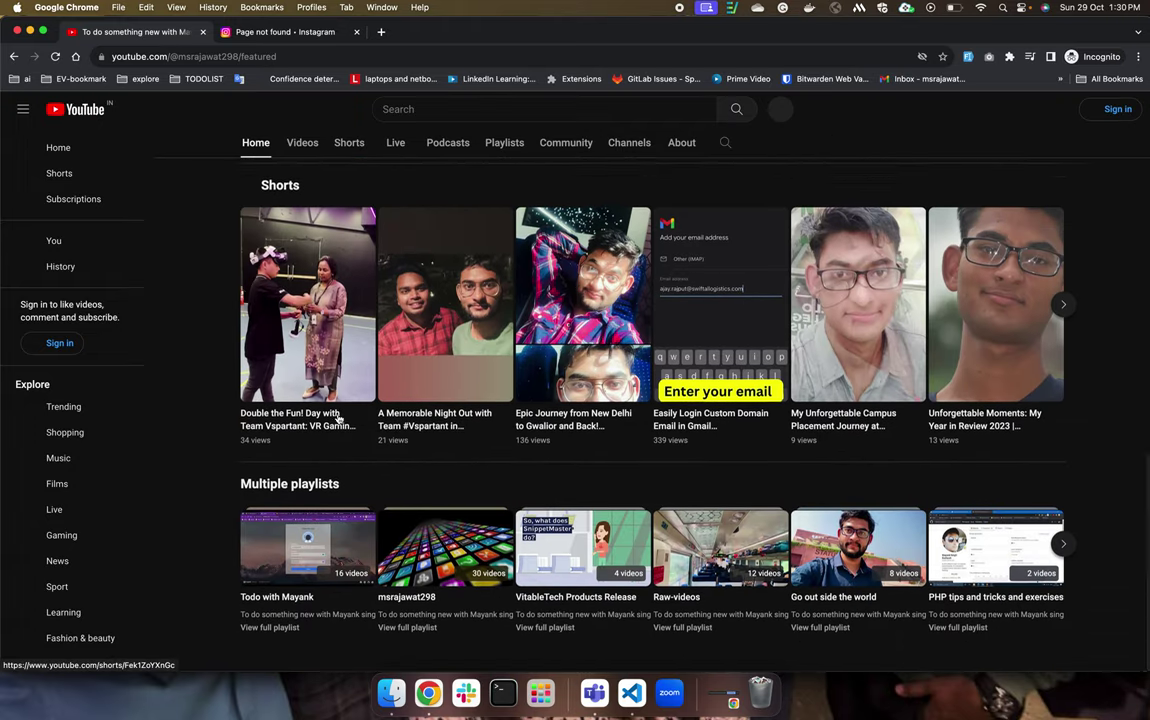
{"action": "key", "text": "ctrl+Up"}
{"action": "left_click", "coordinate": [652, 402]}
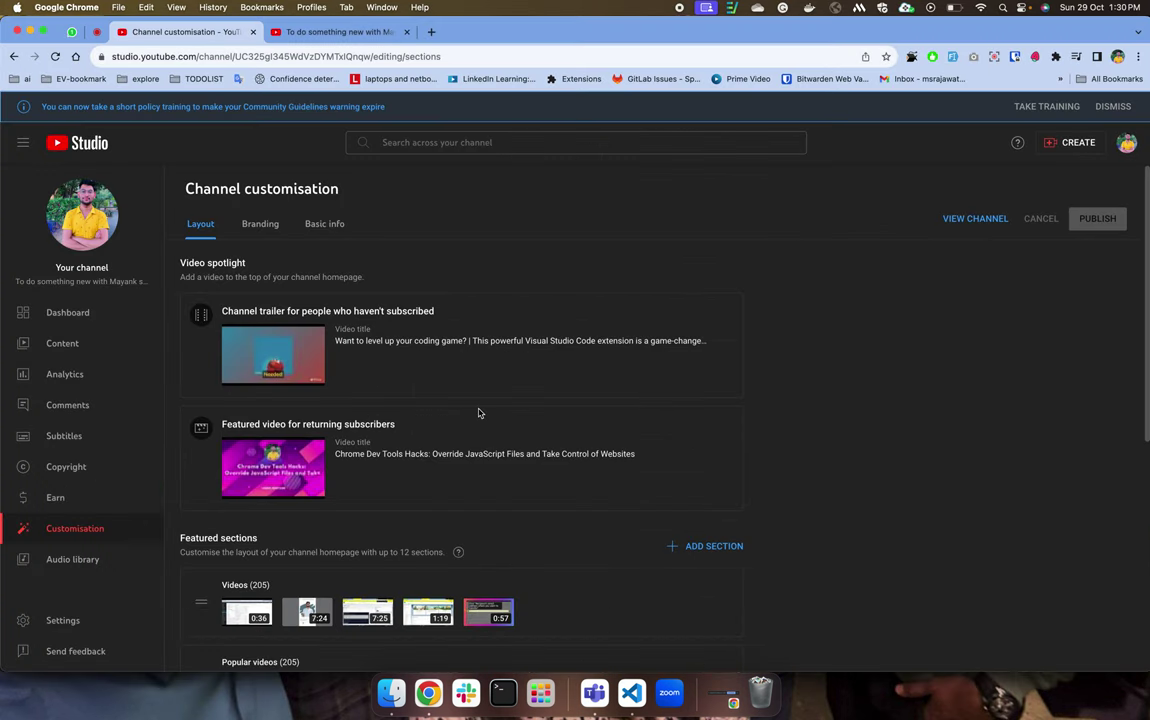
{"action": "scroll", "coordinate": [479, 424], "scroll_direction": "down", "scroll_amount": 8}
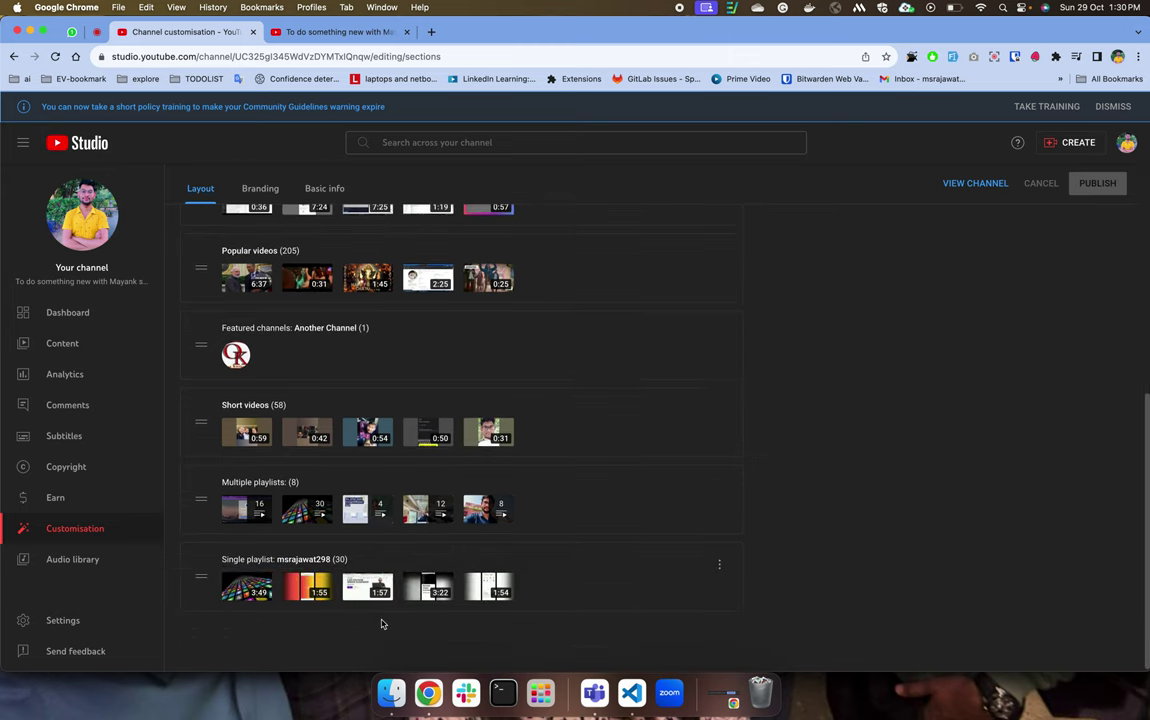
{"action": "left_click", "coordinate": [259, 188]}
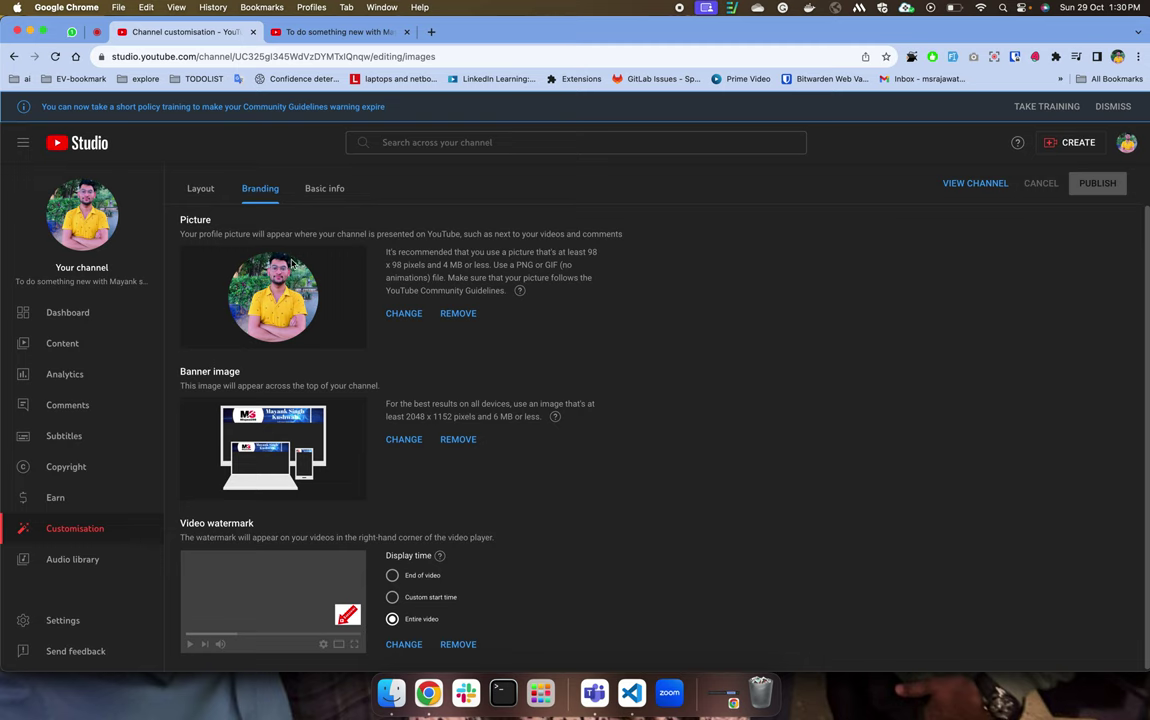
{"action": "key", "text": "ctrl+Up"}
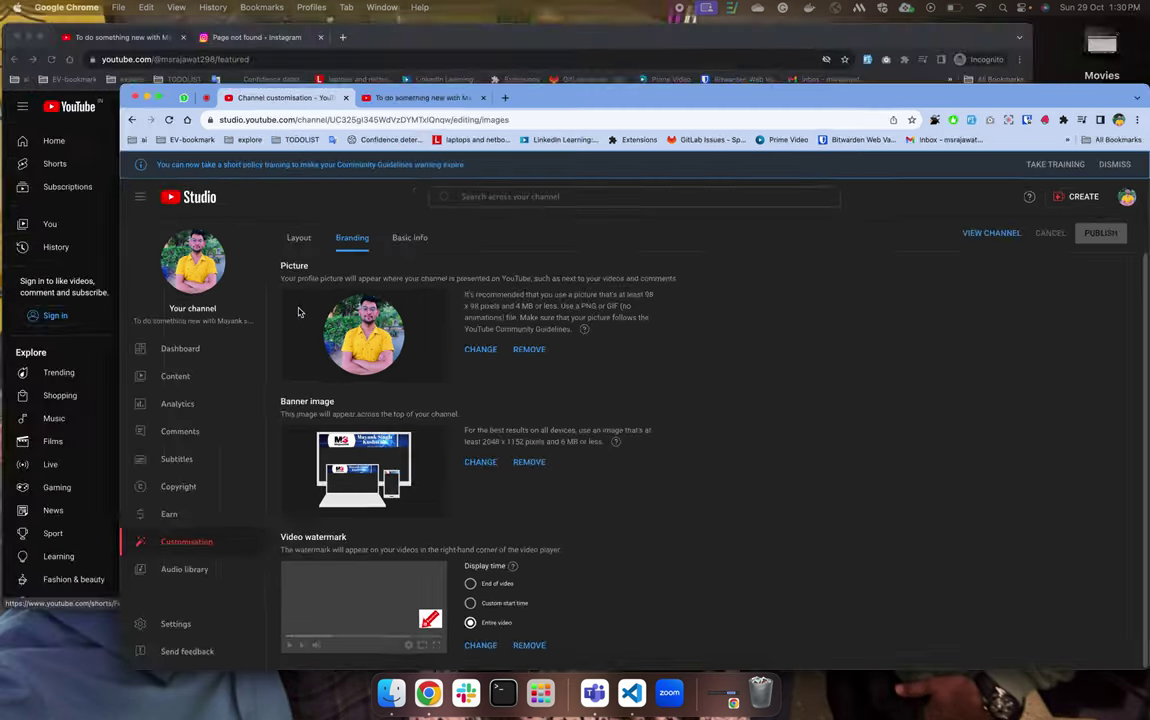
{"action": "left_click", "coordinate": [325, 238]}
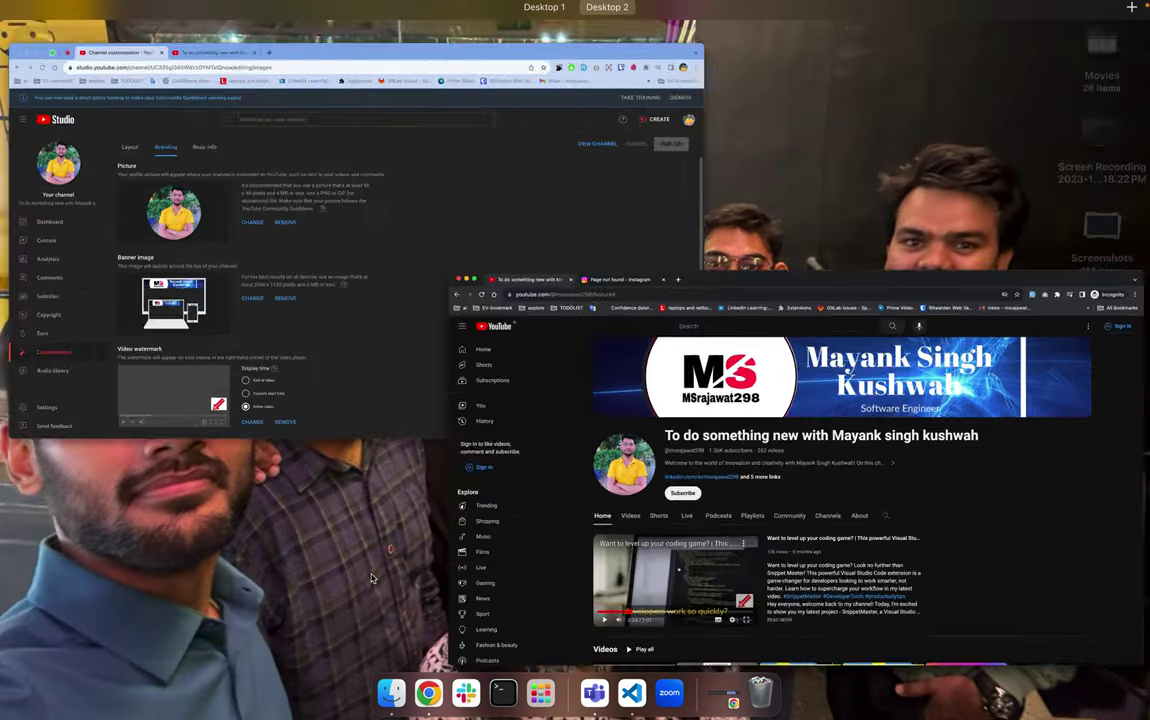
{"action": "key", "text": "ctrl+Up"}
{"action": "left_click", "coordinate": [335, 237]}
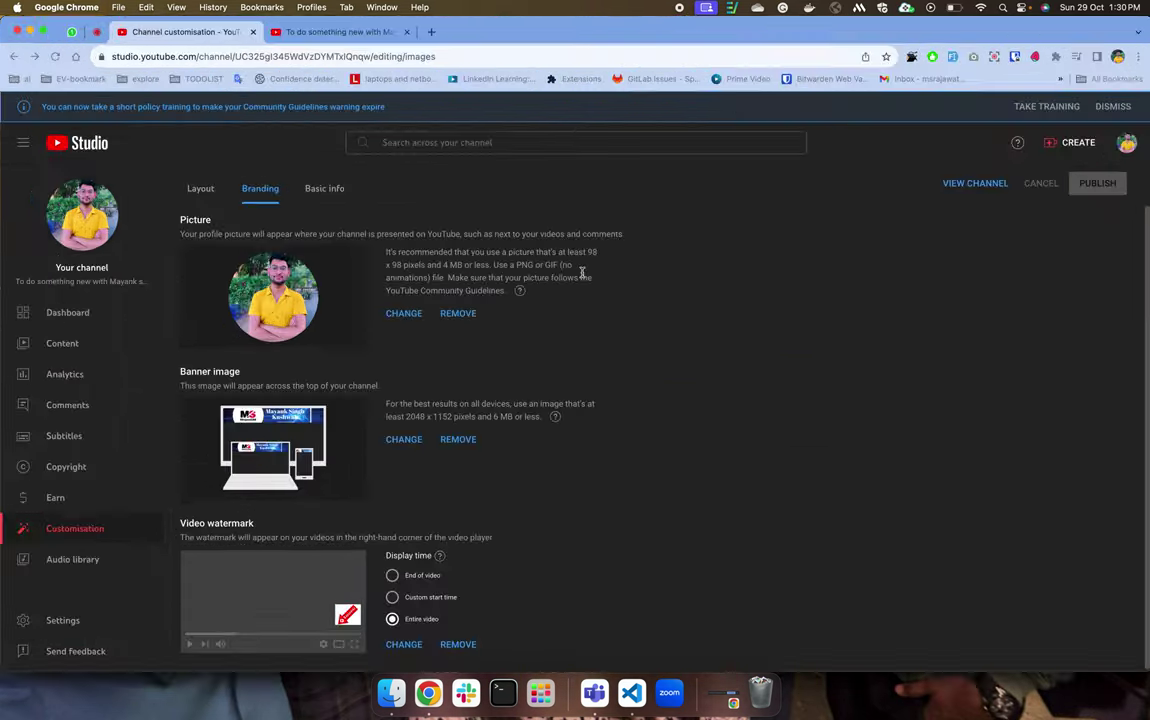
{"action": "left_click_drag", "start_coordinate": [472, 250], "coordinate": [564, 247]}
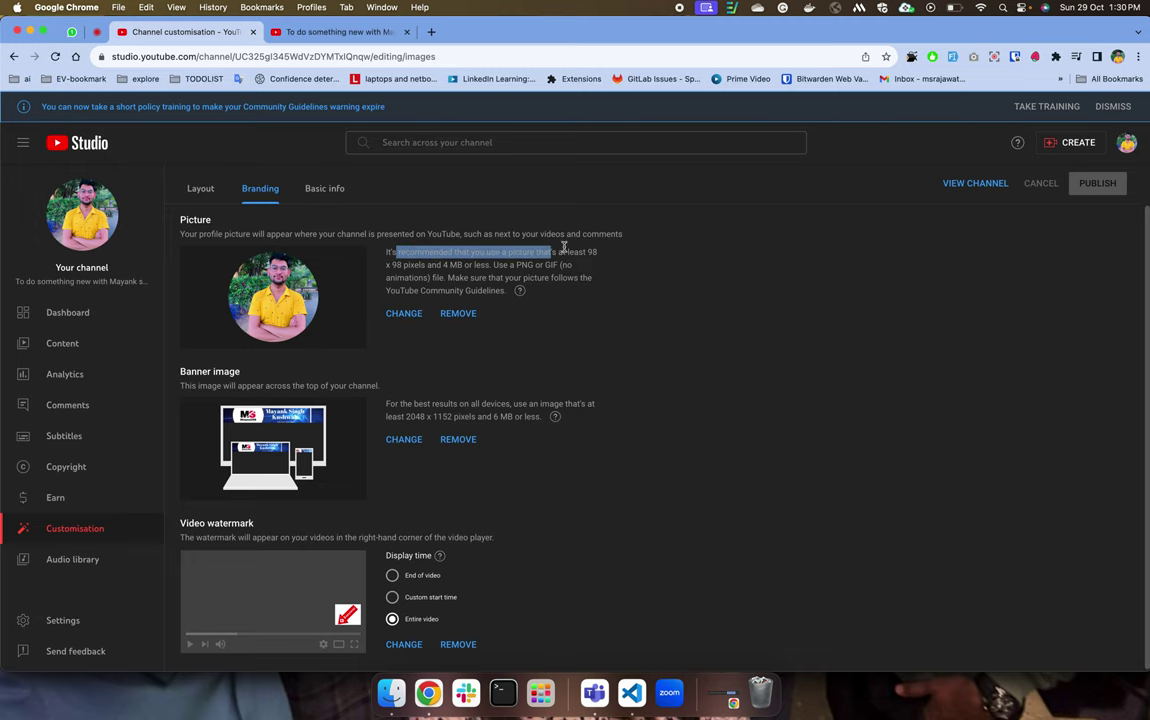
{"action": "left_click", "coordinate": [406, 270]}
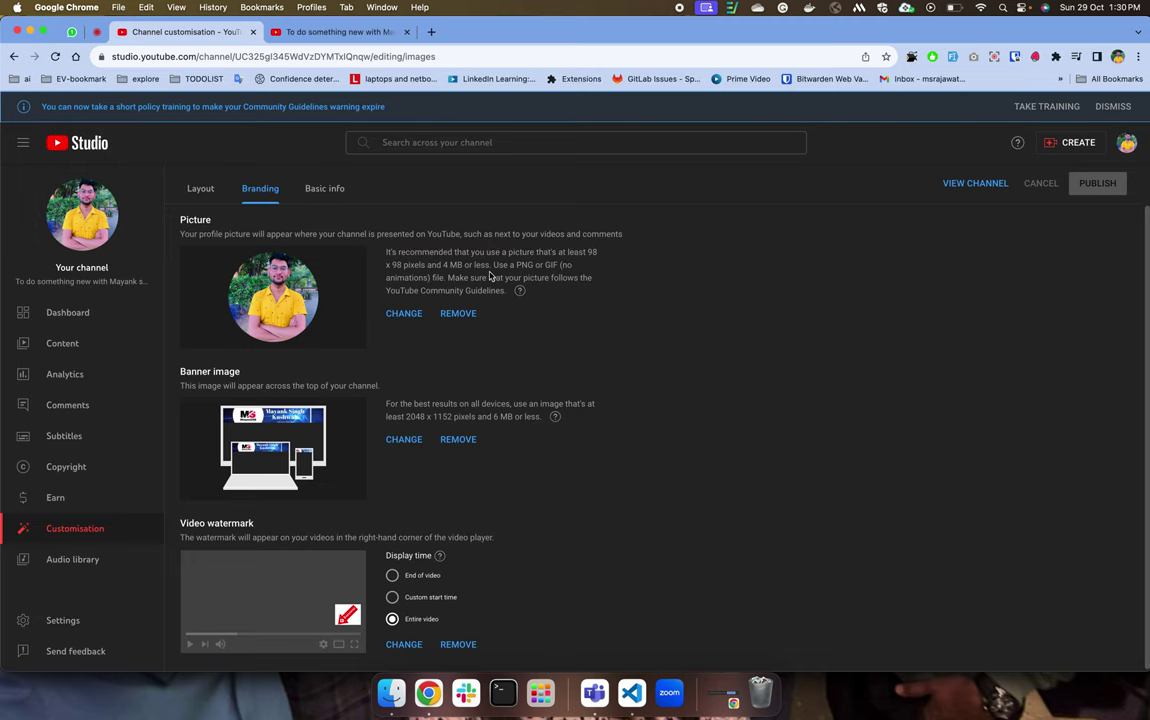
{"action": "key", "text": "ctrl+Up"}
{"action": "left_click", "coordinate": [270, 300]}
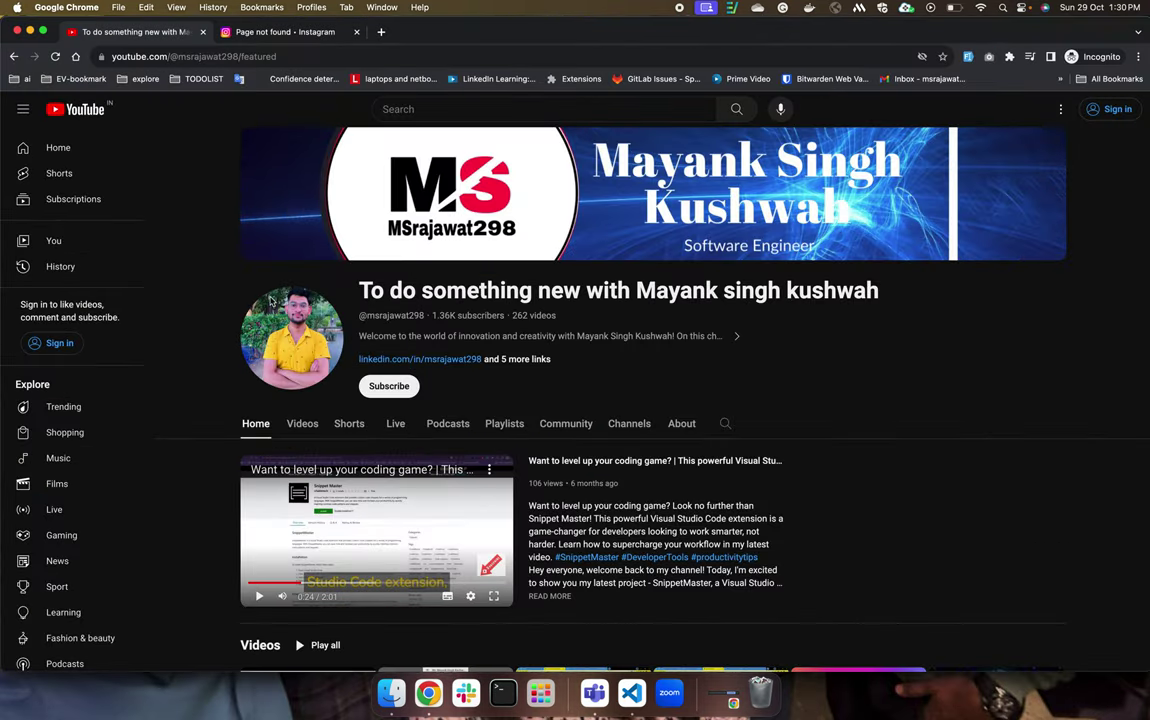
{"action": "key", "text": "ctrl+Up"}
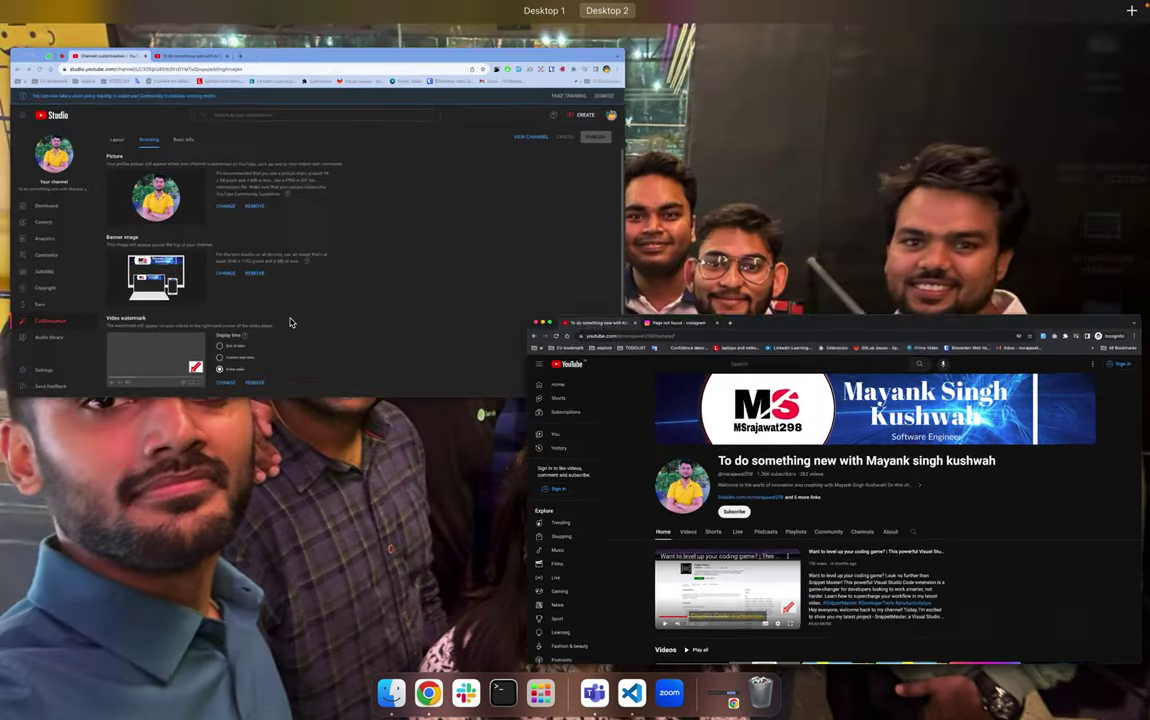
{"action": "left_click", "coordinate": [303, 298]}
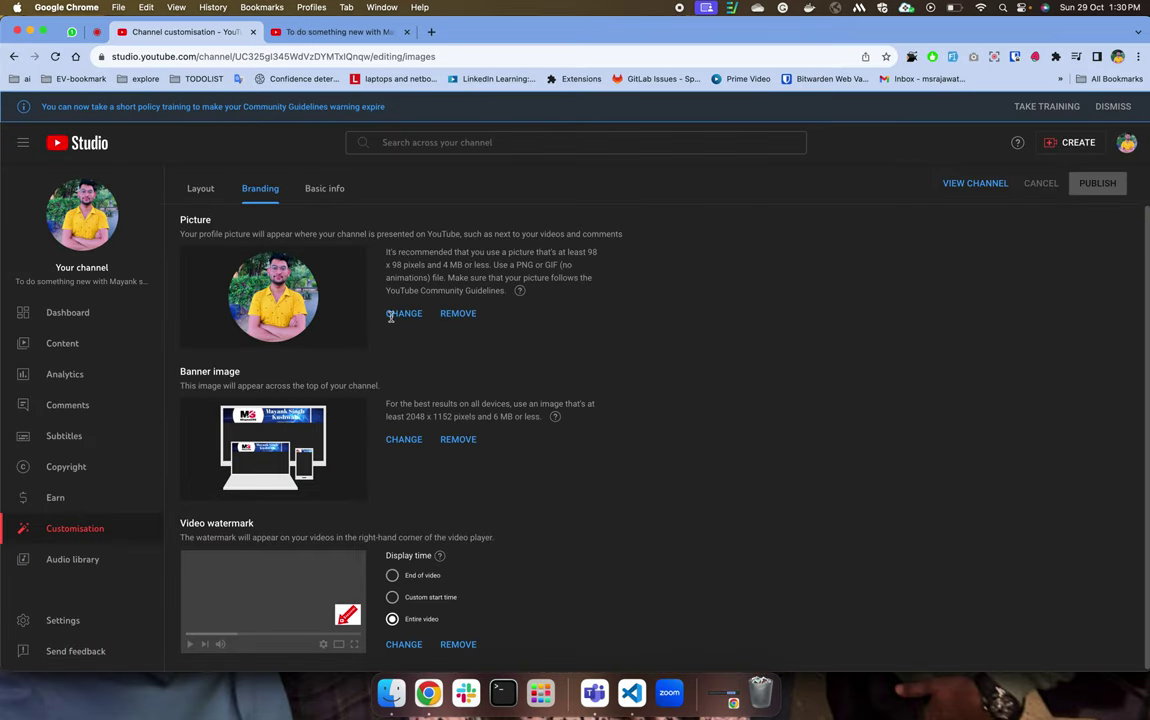
{"action": "key", "text": "ctrl+Up"}
{"action": "key", "text": "ctrl+Up"}
{"action": "key", "text": "ctrl+Up"}
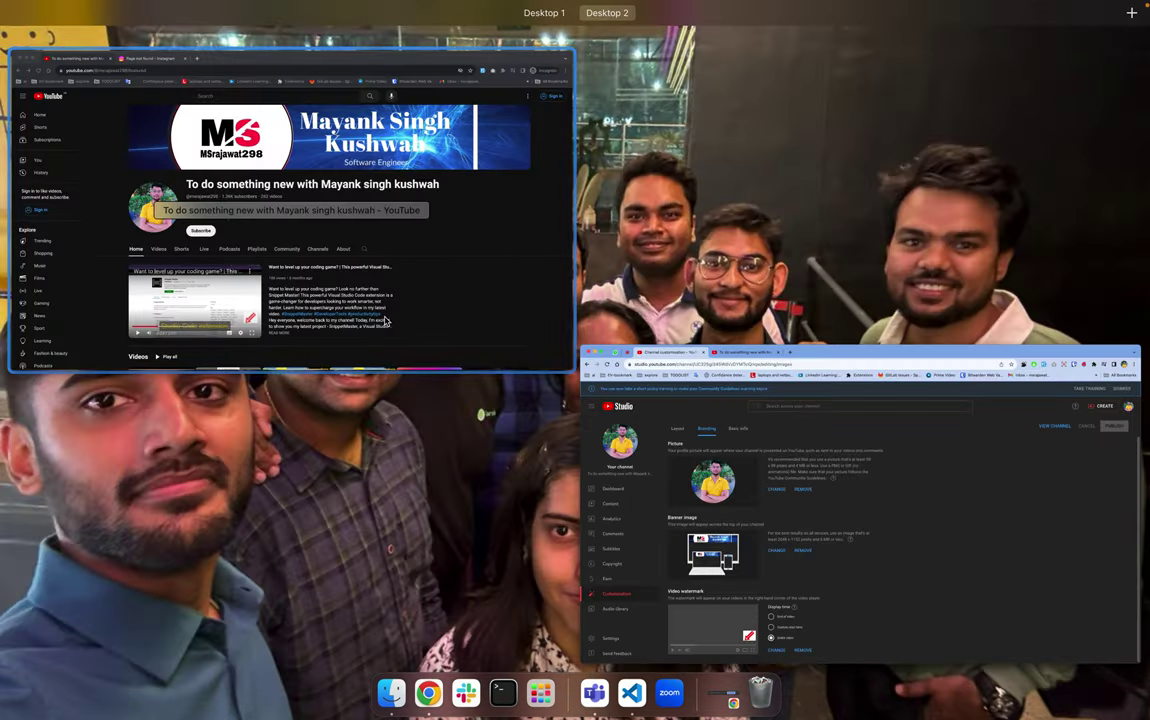
{"action": "left_click", "coordinate": [385, 320]}
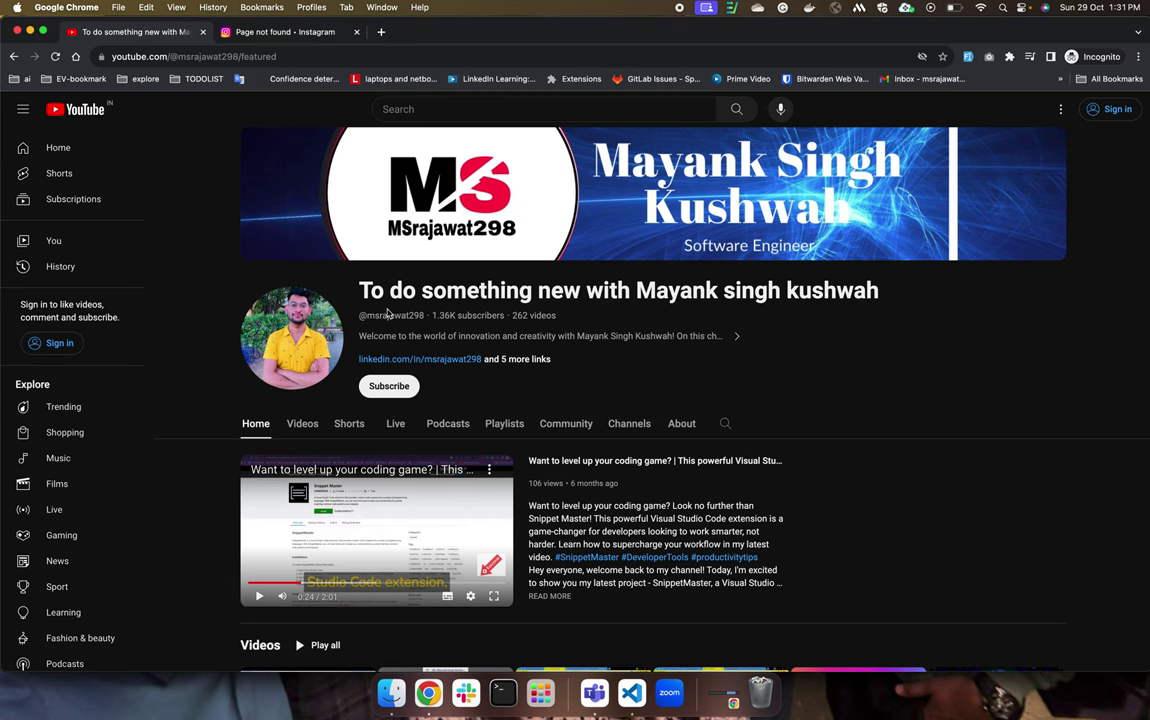
{"action": "double_click", "coordinate": [211, 57]}
Search YouTube for the copied channel handle and scroll through the matching videos.
{"action": "key", "text": "super+c"}
{"action": "left_click", "coordinate": [403, 109]}
{"action": "key", "text": "super+v"}
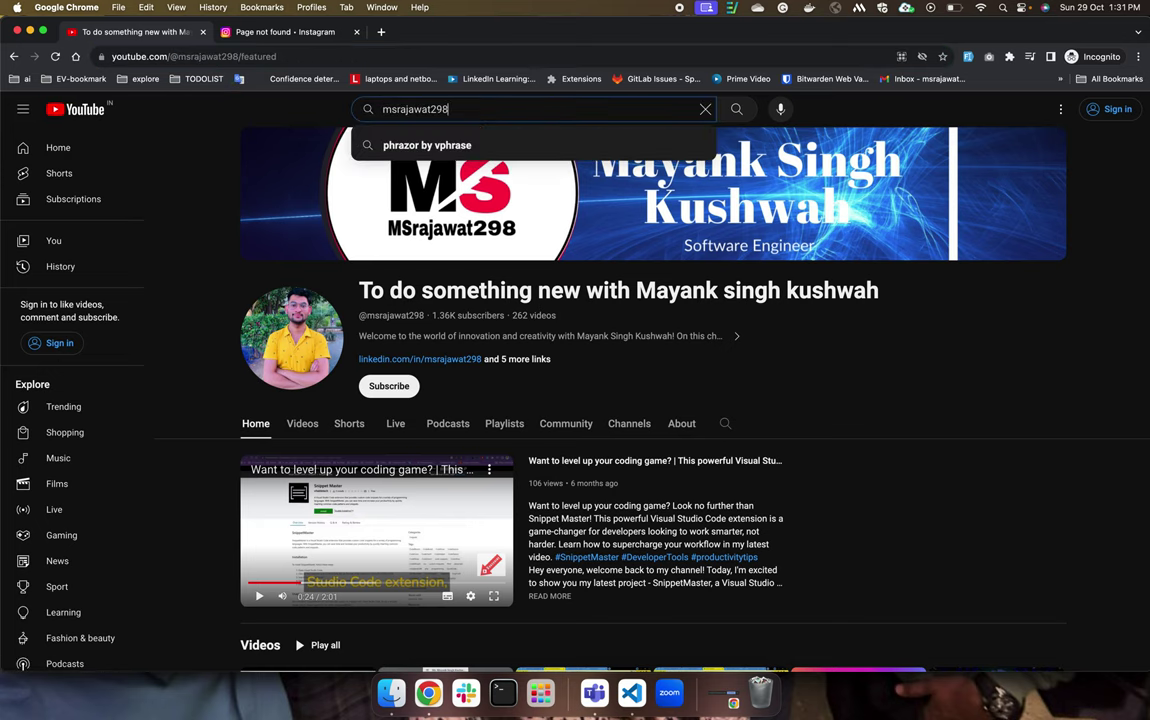
{"action": "key", "text": "Return"}
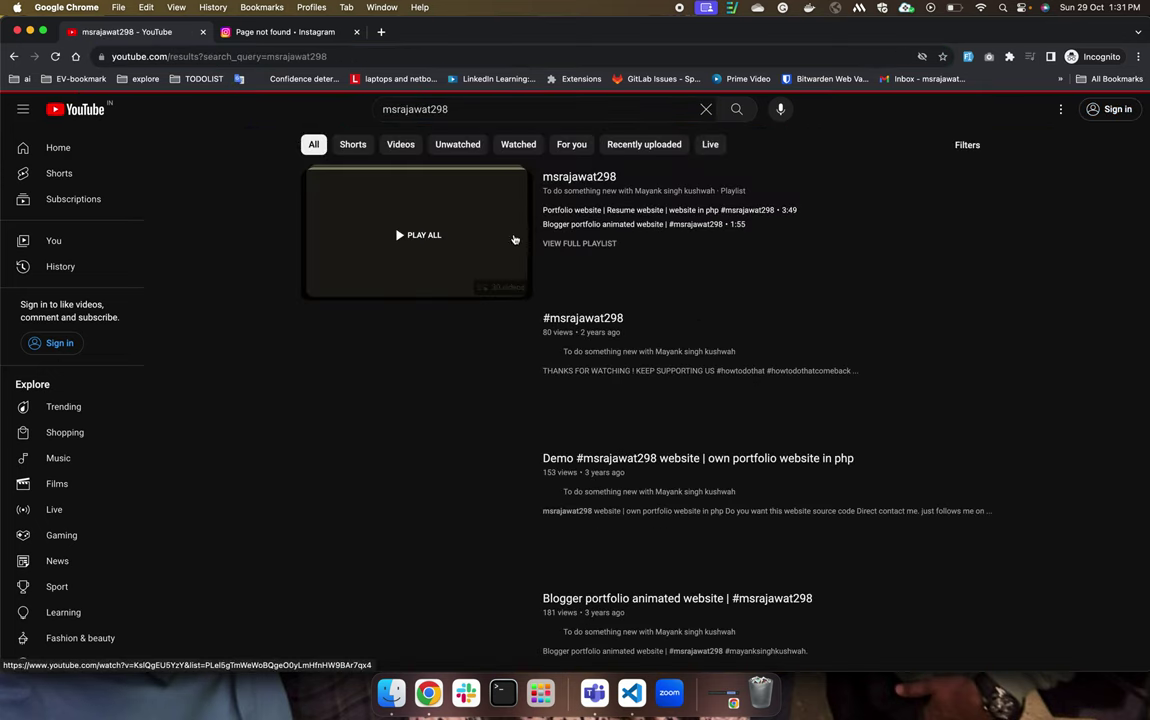
{"action": "scroll", "coordinate": [579, 466], "scroll_direction": "down", "scroll_amount": 3}
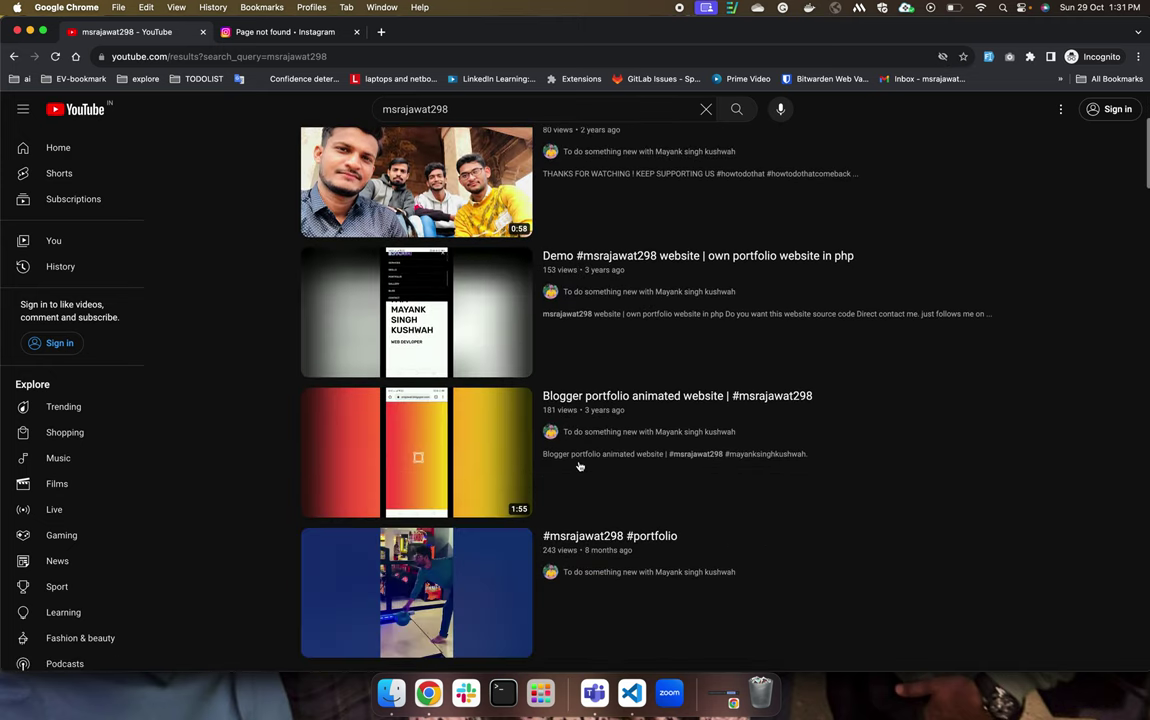
{"action": "scroll", "coordinate": [579, 466], "scroll_direction": "down", "scroll_amount": 2}
{"action": "scroll", "coordinate": [580, 465], "scroll_direction": "up", "scroll_amount": 5}
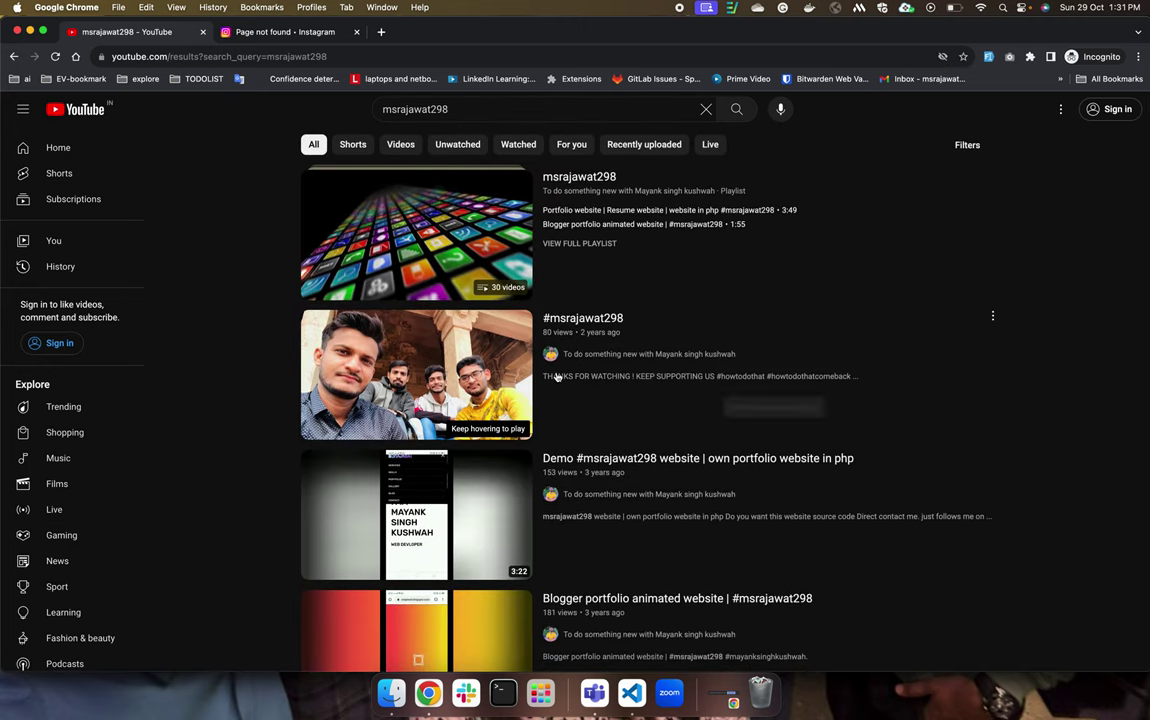
{"action": "scroll", "coordinate": [557, 500], "scroll_direction": "down", "scroll_amount": 5}
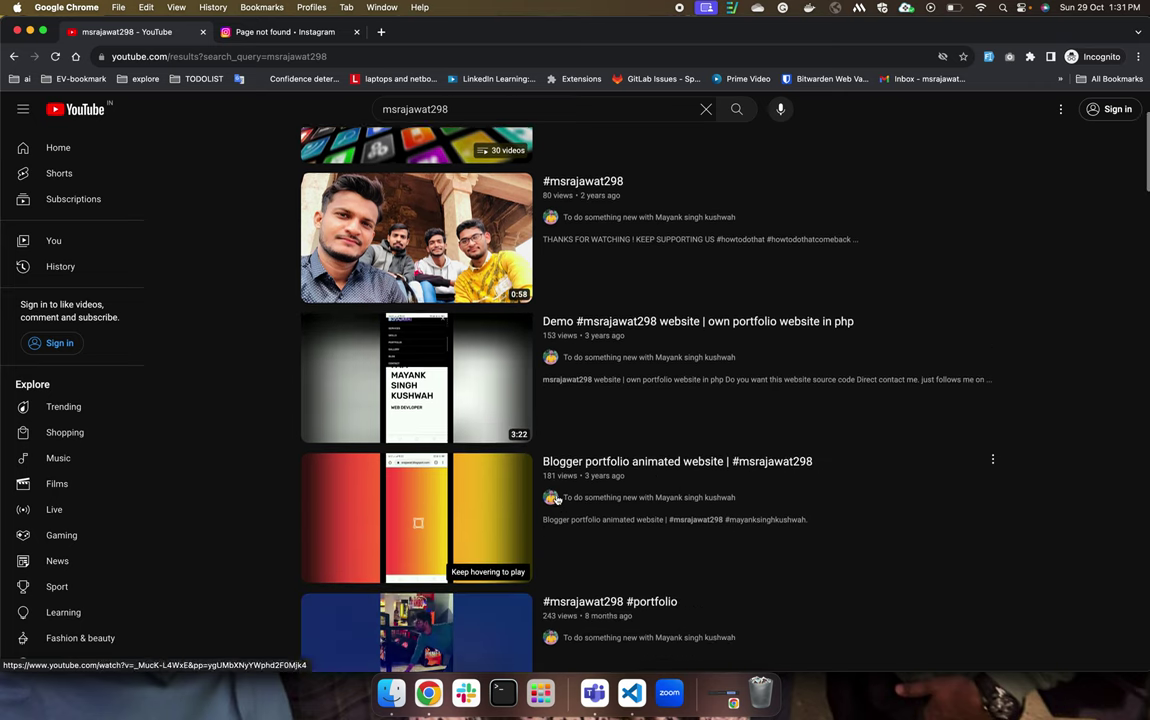
{"action": "scroll", "coordinate": [567, 463], "scroll_direction": "down", "scroll_amount": 10}
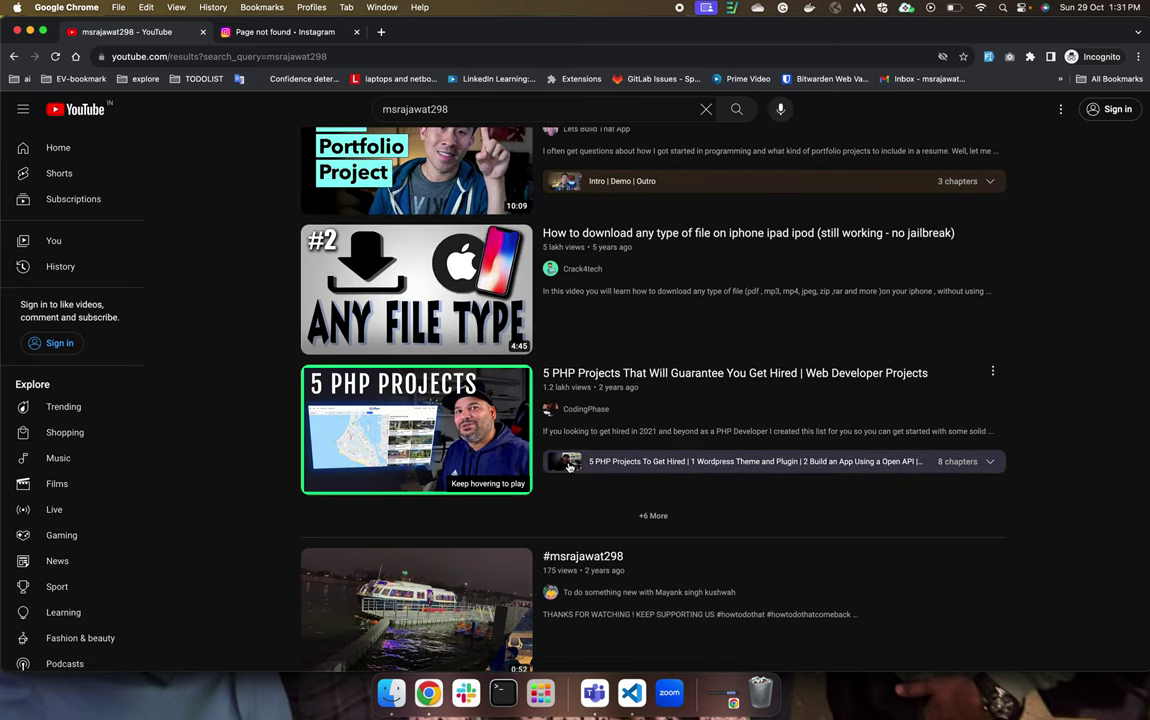
Bring the Studio customisation window back to the front via Mission Control.
{"action": "mouse_move", "coordinate": [549, 283]}
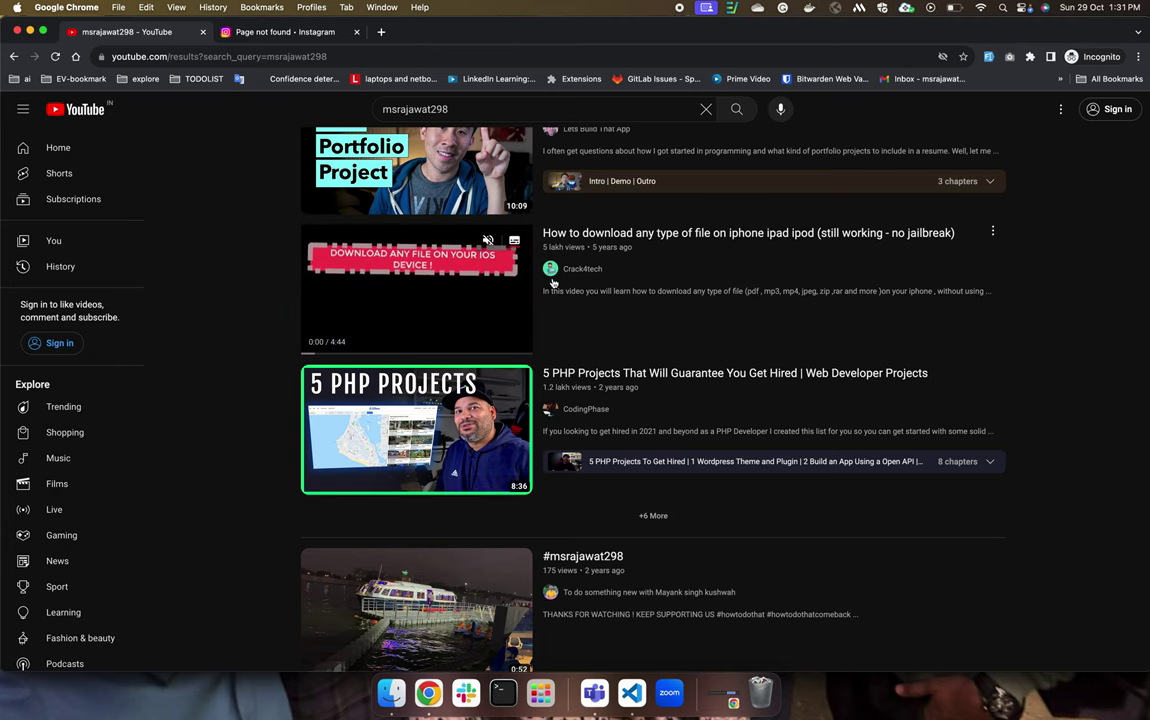
{"action": "key", "text": "ctrl+Up"}
{"action": "left_click", "coordinate": [526, 301]}
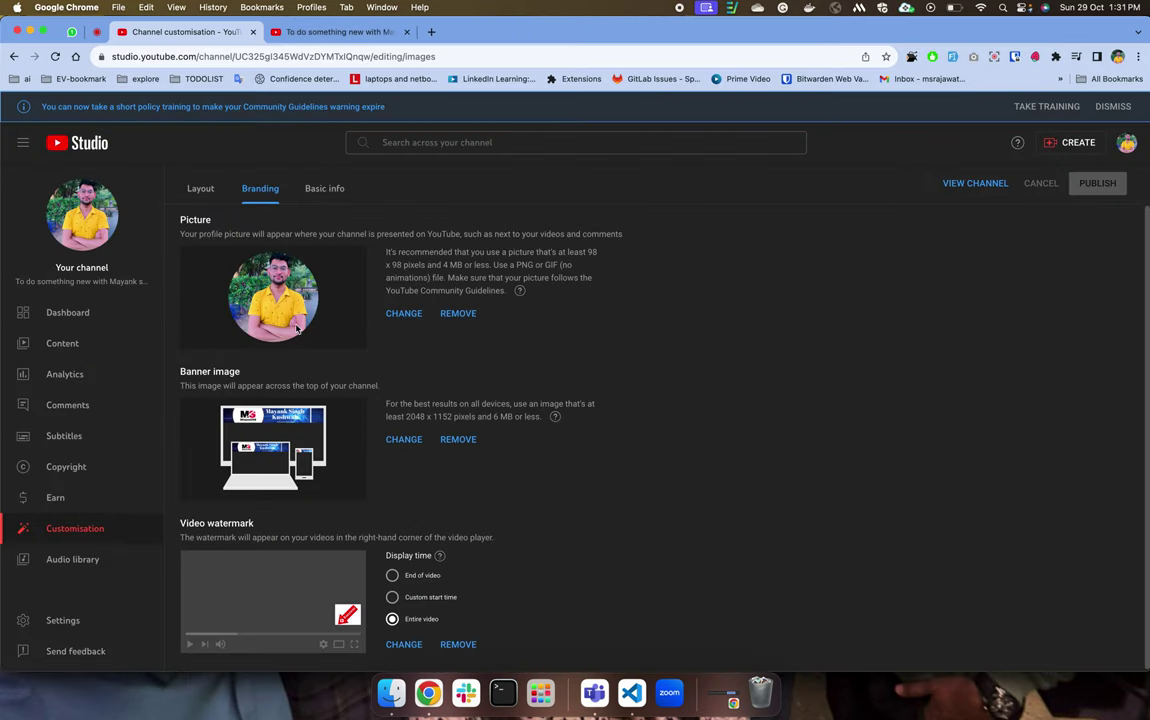
{"action": "key", "text": "ctrl+Up"}
{"action": "left_click", "coordinate": [308, 275]}
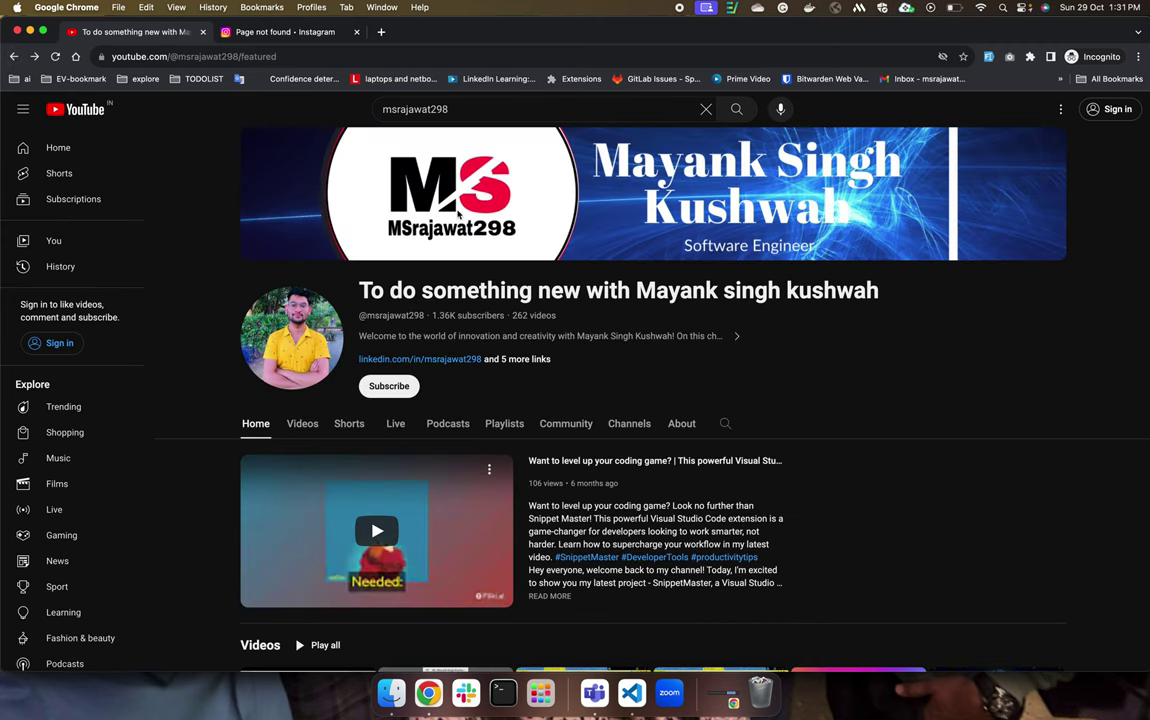
{"action": "key", "text": "ctrl+Up"}
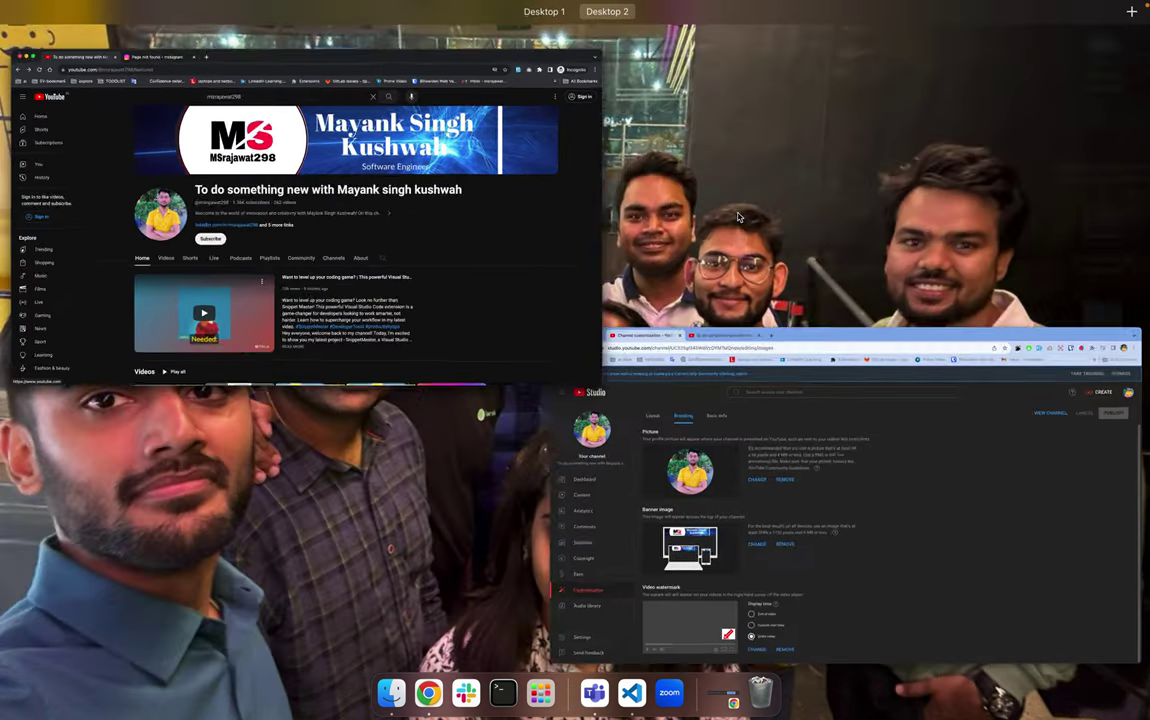
{"action": "left_click", "coordinate": [703, 504]}
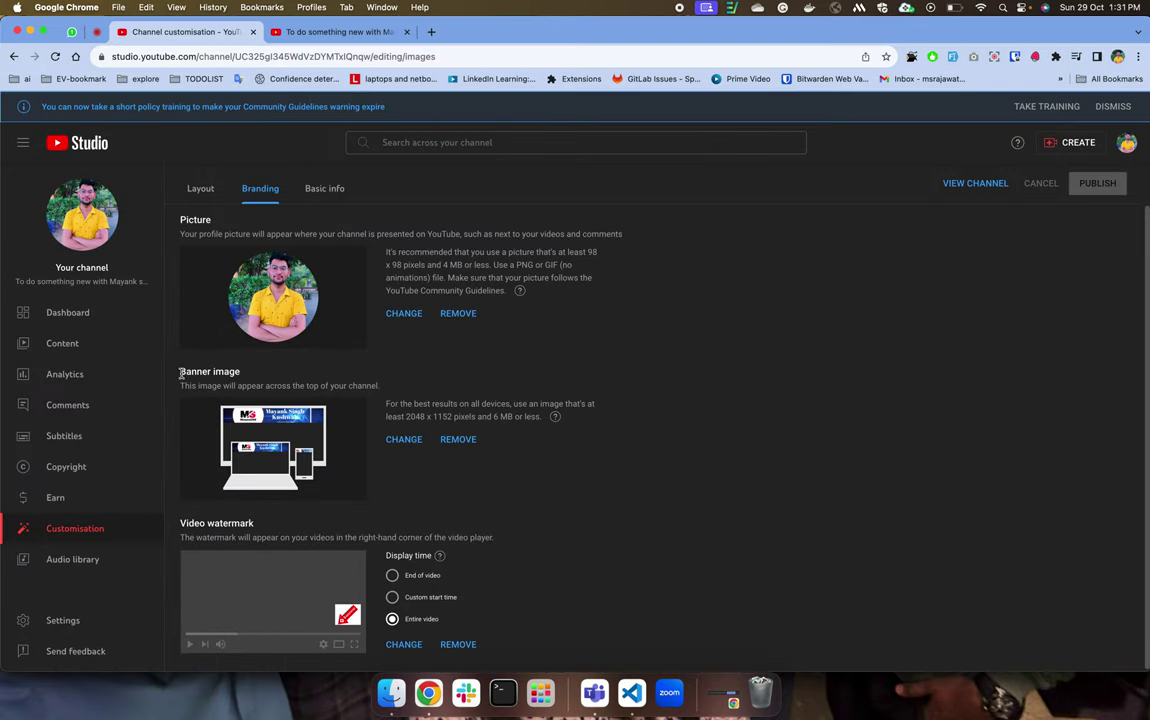
{"action": "left_click_drag", "start_coordinate": [211, 366], "coordinate": [284, 382]}
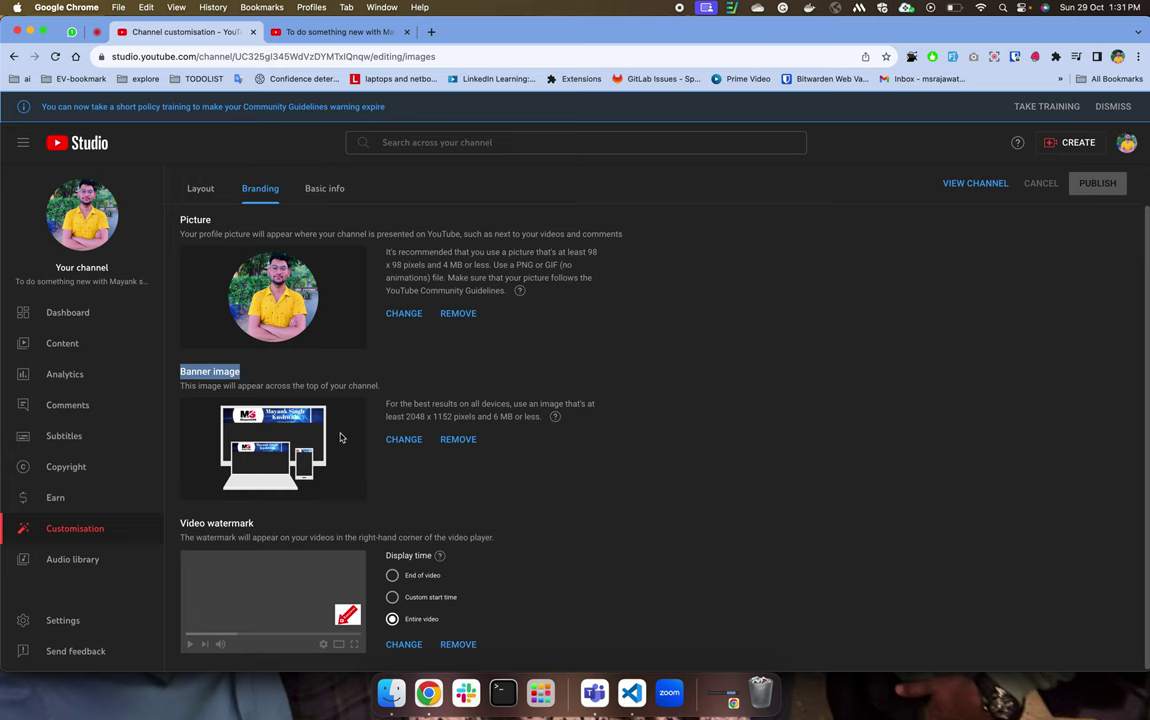
{"action": "key", "text": "ctrl+Up"}
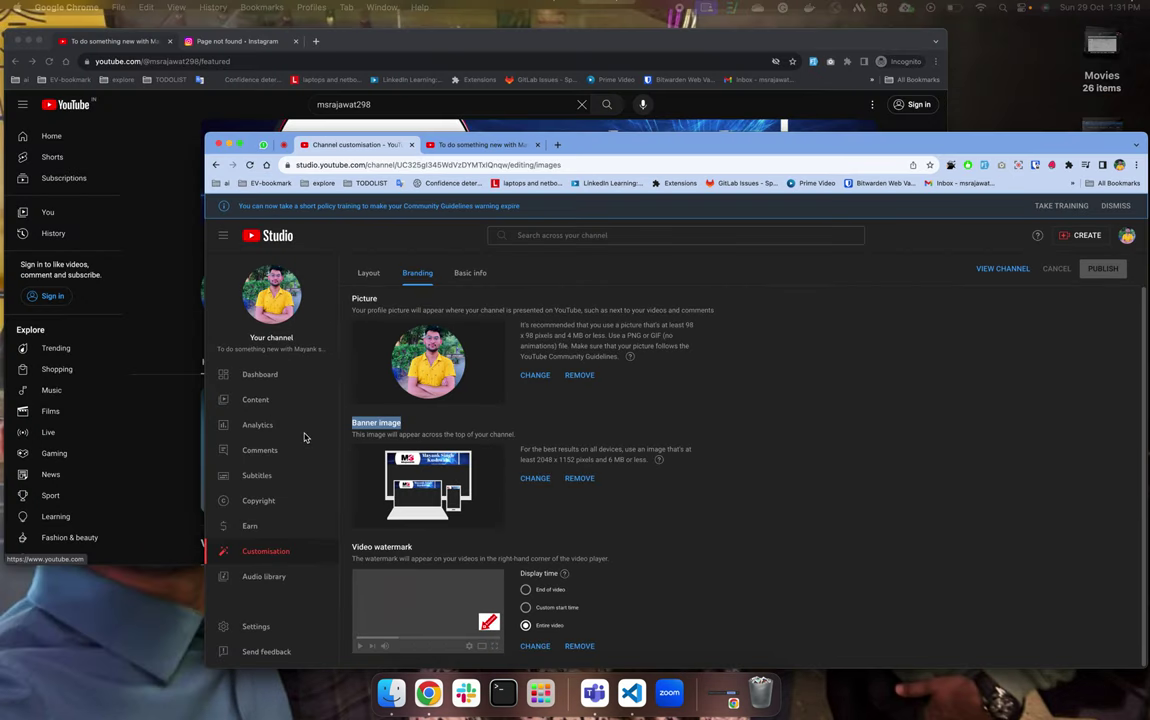
{"action": "left_click", "coordinate": [610, 233]}
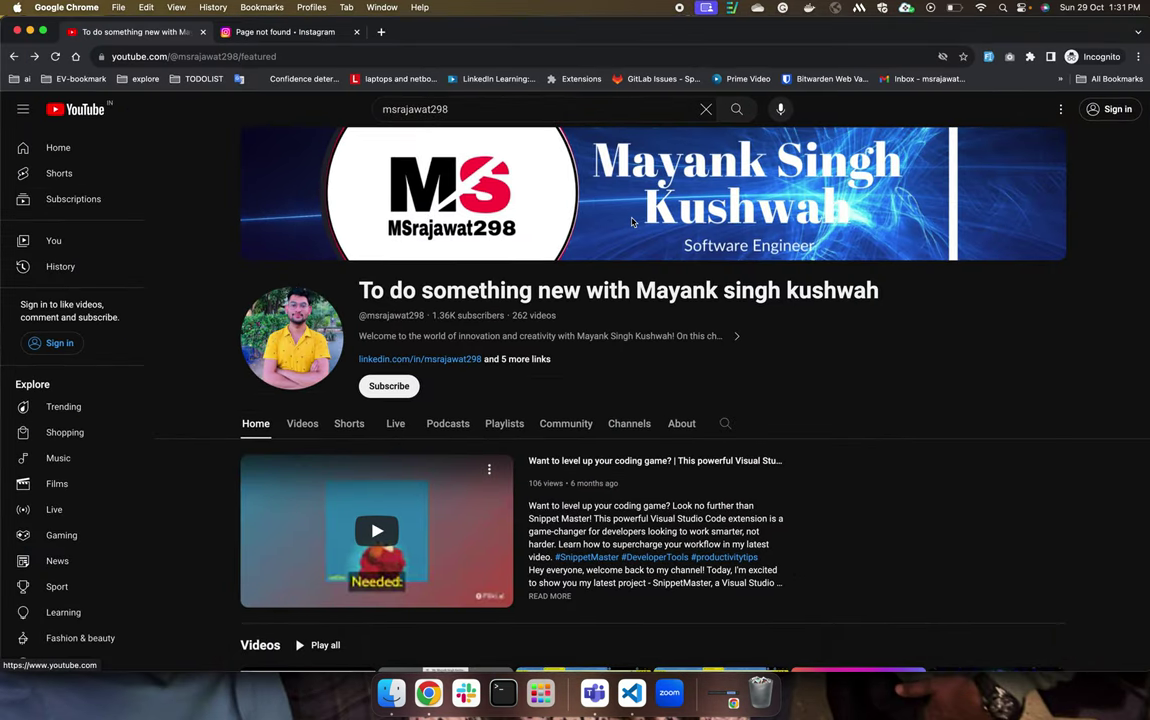
{"action": "right_click", "coordinate": [632, 222]}
{"action": "left_click", "coordinate": [480, 232]}
{"action": "key", "text": "ctrl+Up"}
{"action": "left_click", "coordinate": [660, 415]}
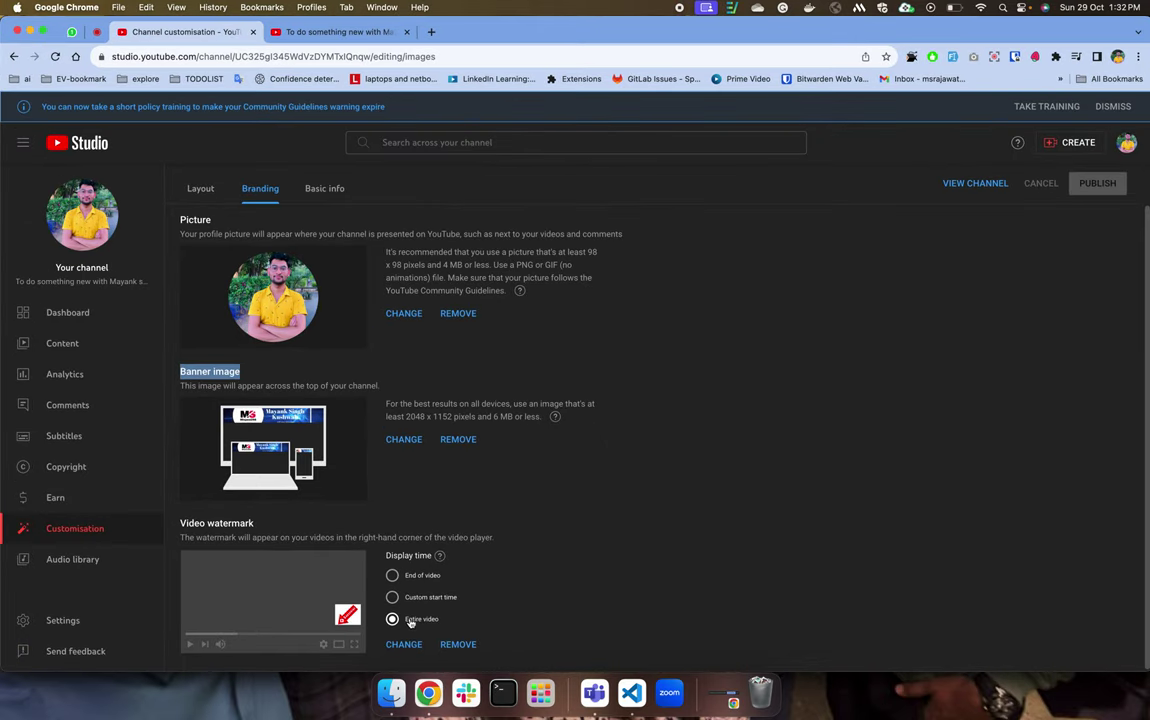
{"action": "left_click_drag", "start_coordinate": [406, 620], "coordinate": [440, 620]}
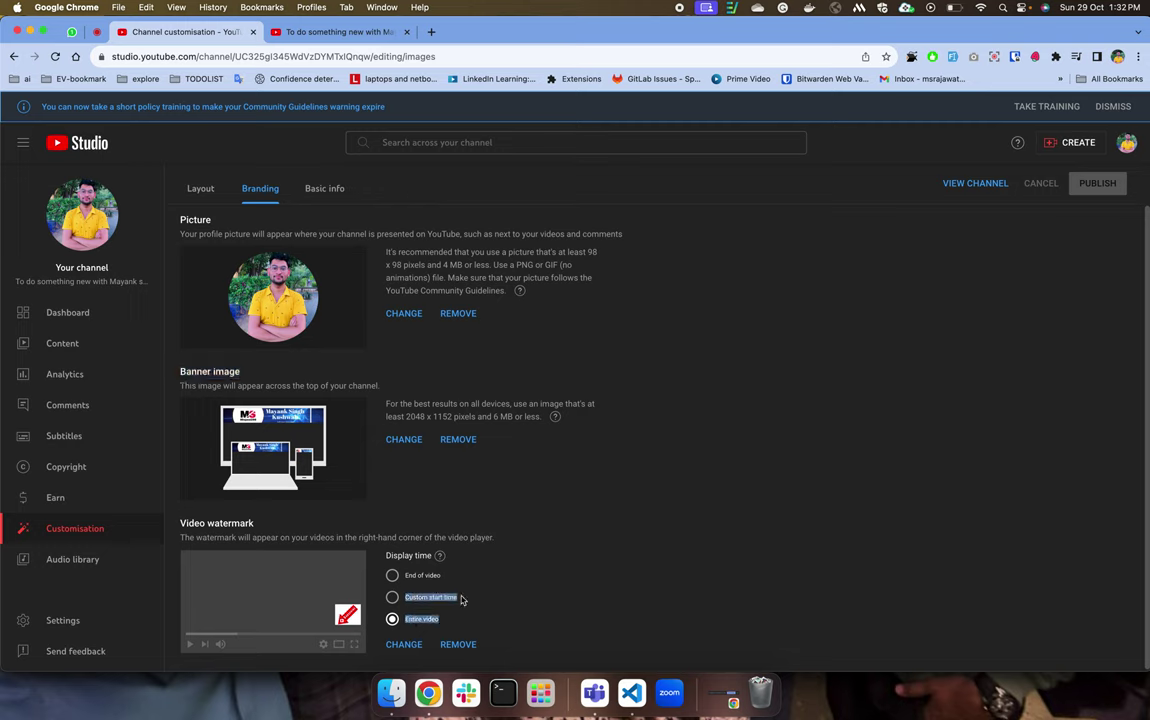
{"action": "left_click_drag", "start_coordinate": [408, 576], "coordinate": [453, 580]}
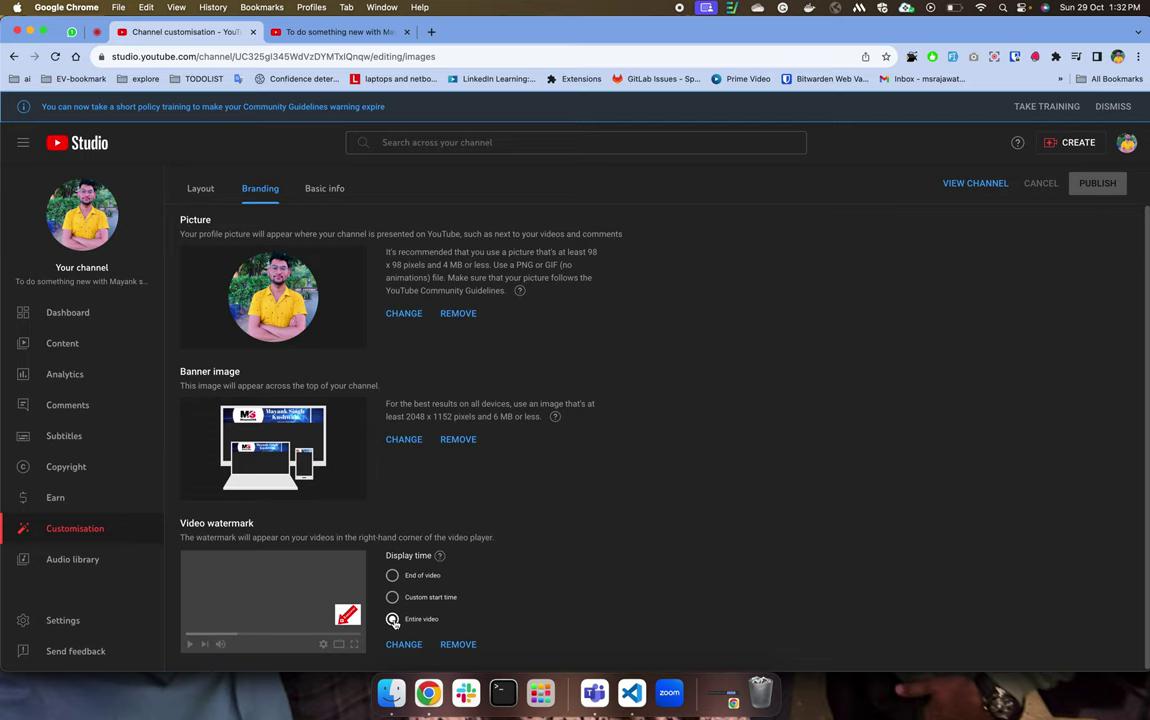
{"action": "left_click", "coordinate": [393, 598]}
{"action": "scroll", "coordinate": [396, 602], "scroll_direction": "down", "scroll_amount": 1}
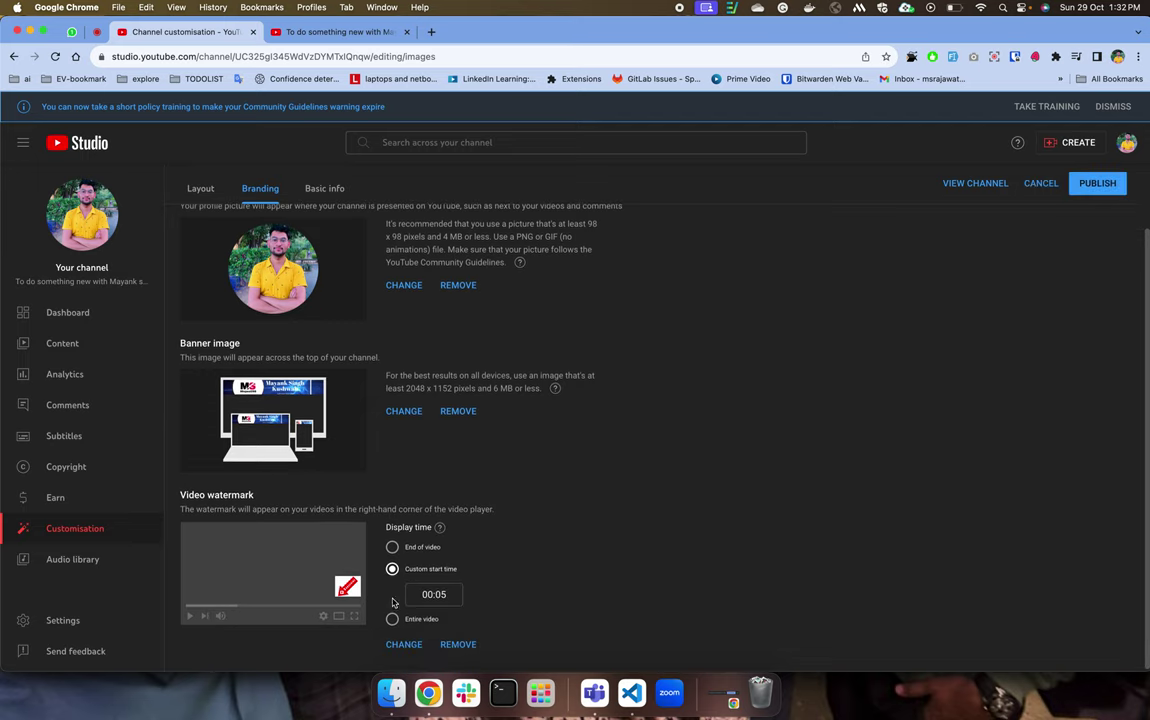
{"action": "left_click_drag", "start_coordinate": [440, 594], "coordinate": [393, 588]}
{"action": "left_click", "coordinate": [462, 618]}
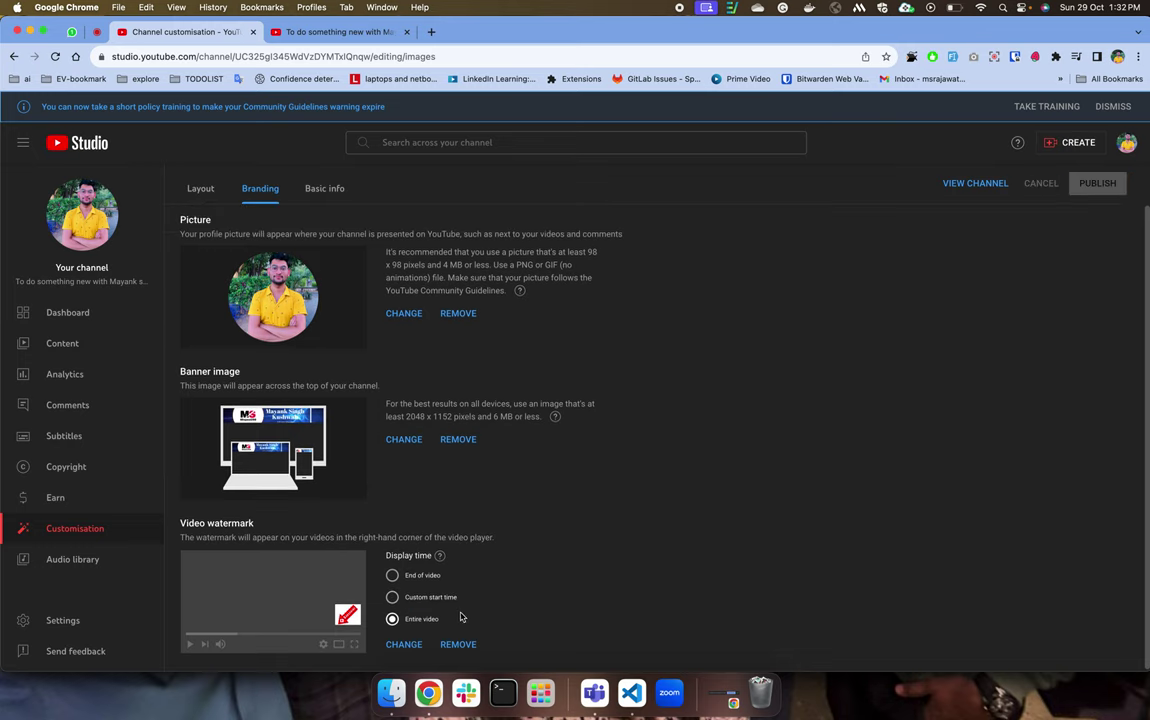
{"action": "left_click", "coordinate": [408, 648]}
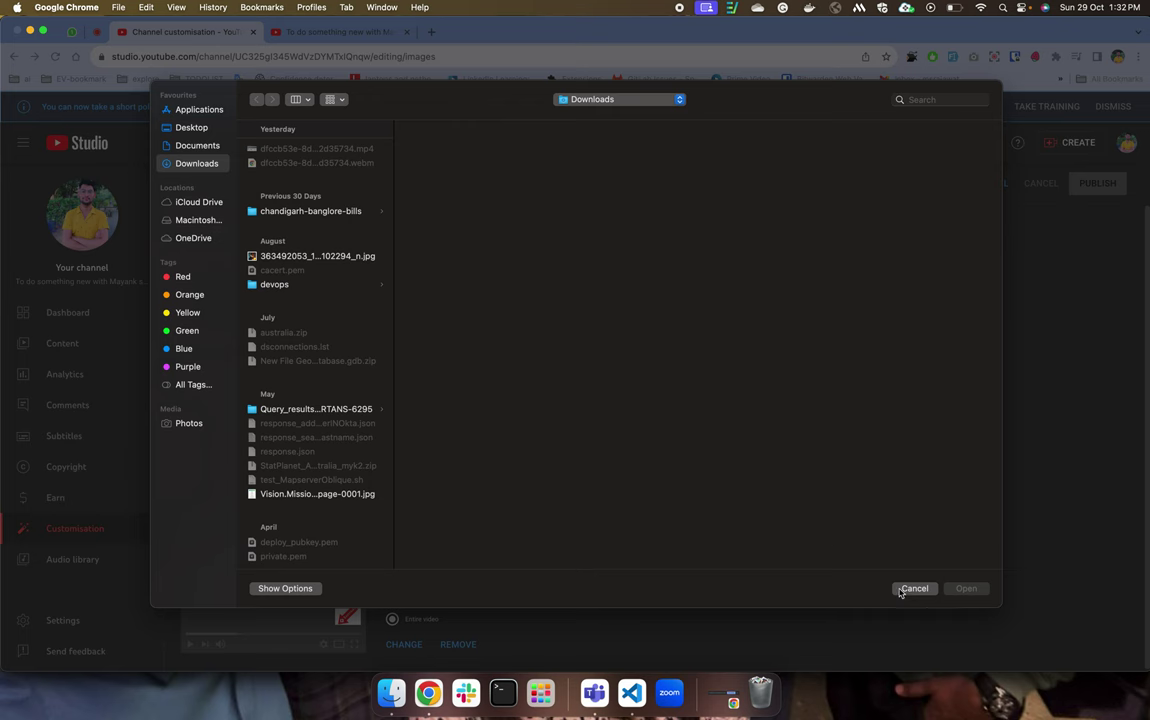
{"action": "left_click", "coordinate": [910, 588]}
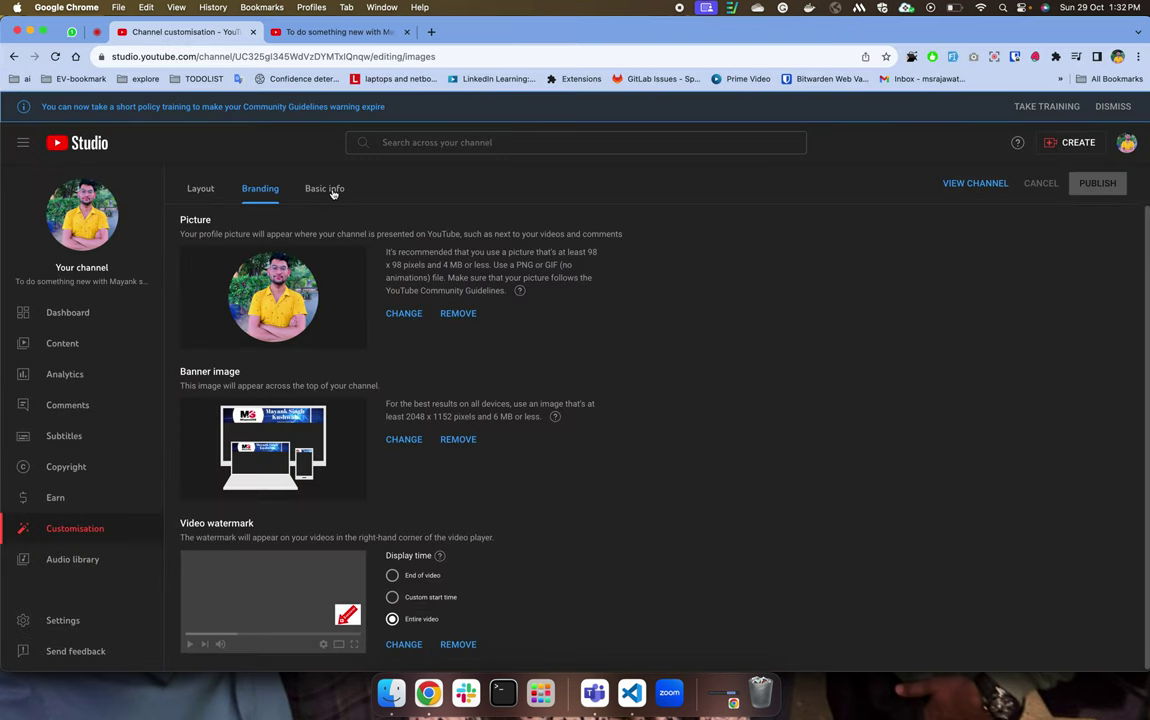
{"action": "left_click", "coordinate": [329, 189]}
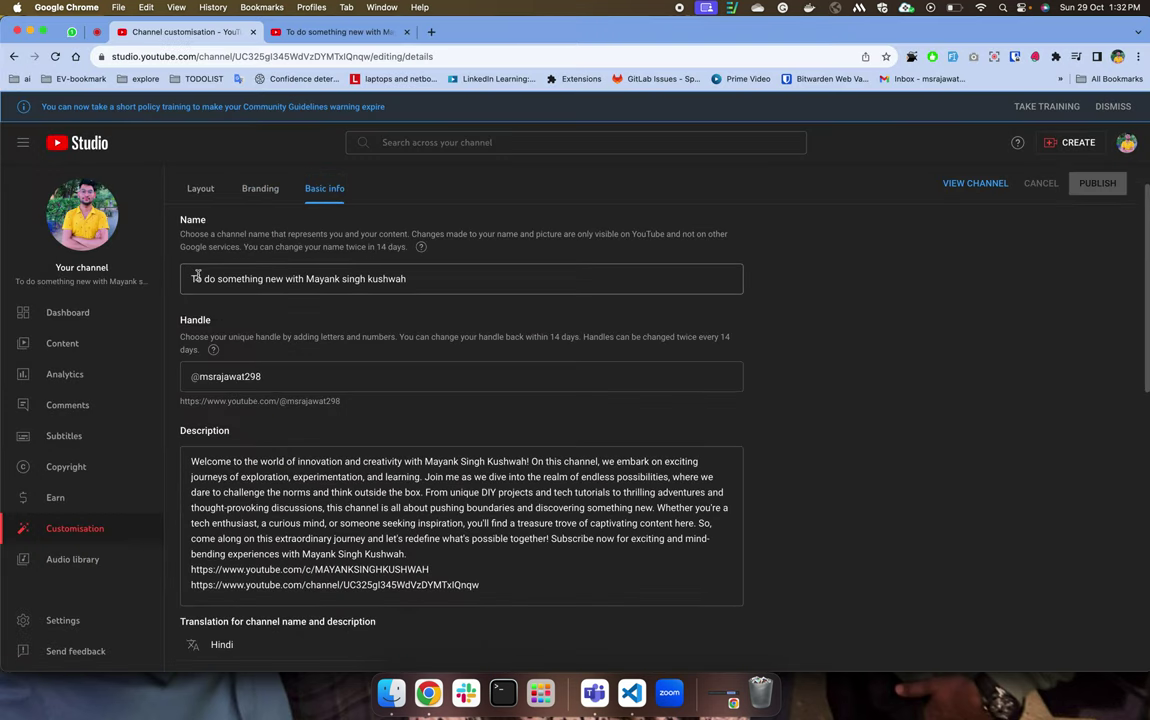
Compare the Studio channel name and handle with the handle in the public page's address.
{"action": "left_click_drag", "start_coordinate": [196, 278], "coordinate": [419, 295]}
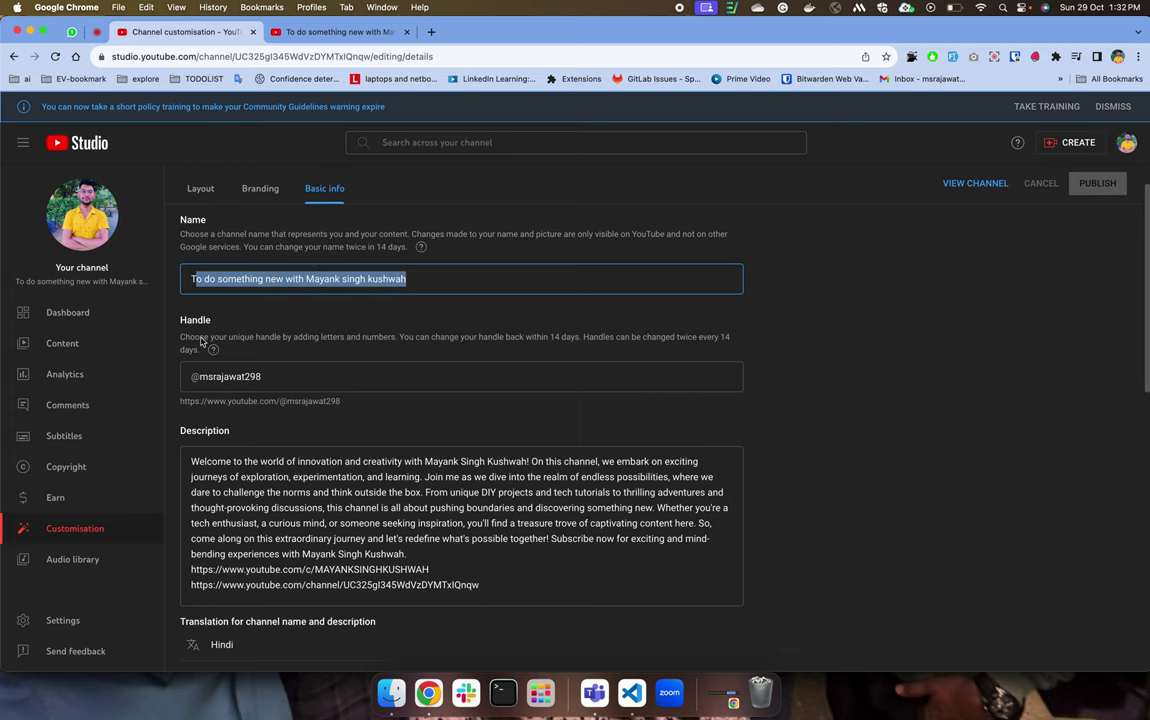
{"action": "left_click_drag", "start_coordinate": [186, 319], "coordinate": [211, 320]}
{"action": "key", "text": "ctrl+Up"}
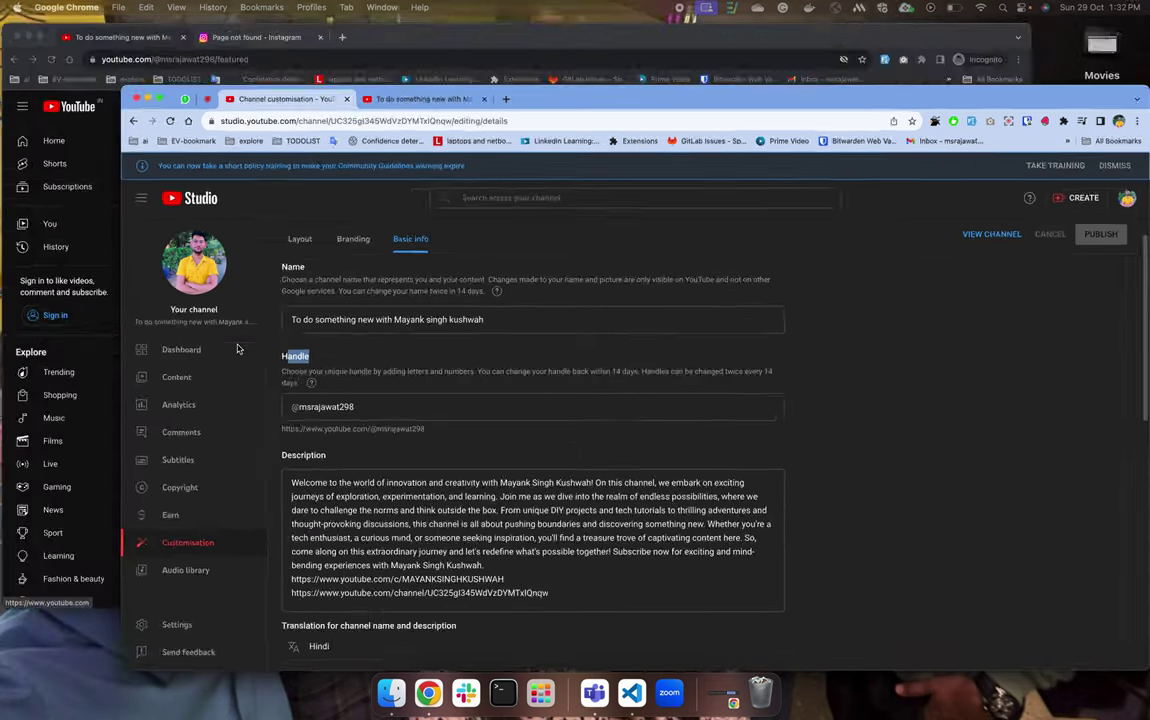
{"action": "left_click", "coordinate": [226, 257]}
{"action": "double_click", "coordinate": [205, 57]}
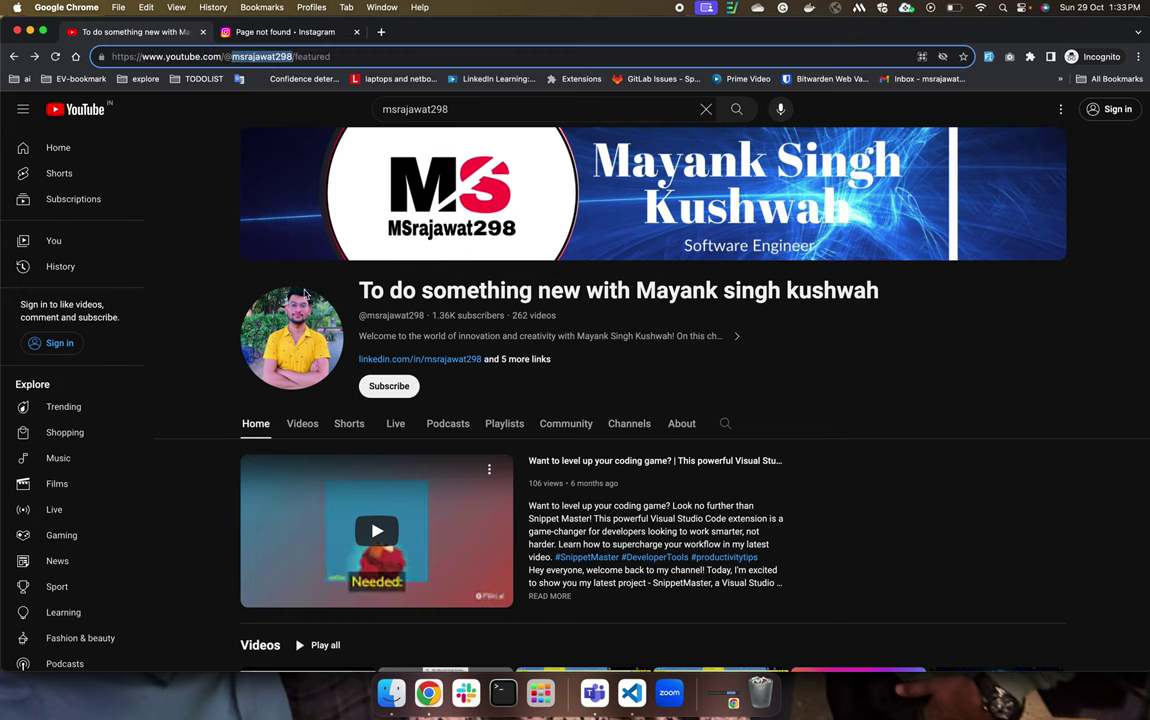
{"action": "key", "text": "ctrl+Up"}
{"action": "left_click", "coordinate": [329, 326]}
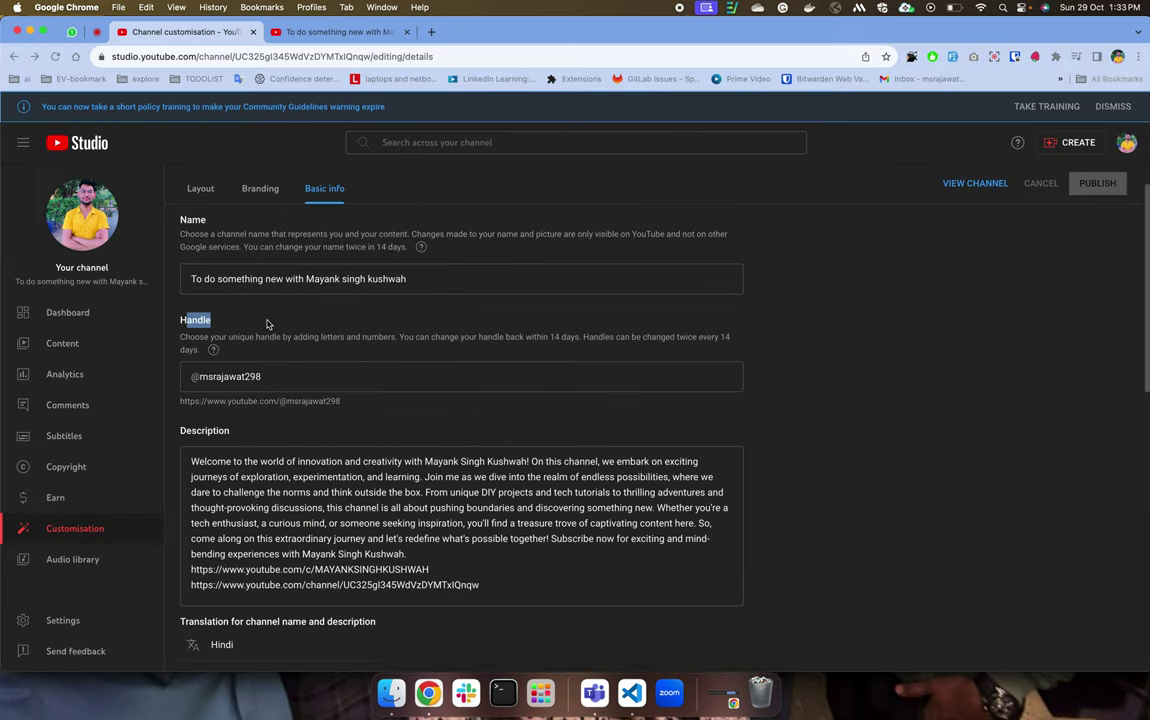
Highlight the handle help text, including the 14-day limit on changing the handle back.
{"action": "double_click", "coordinate": [195, 376]}
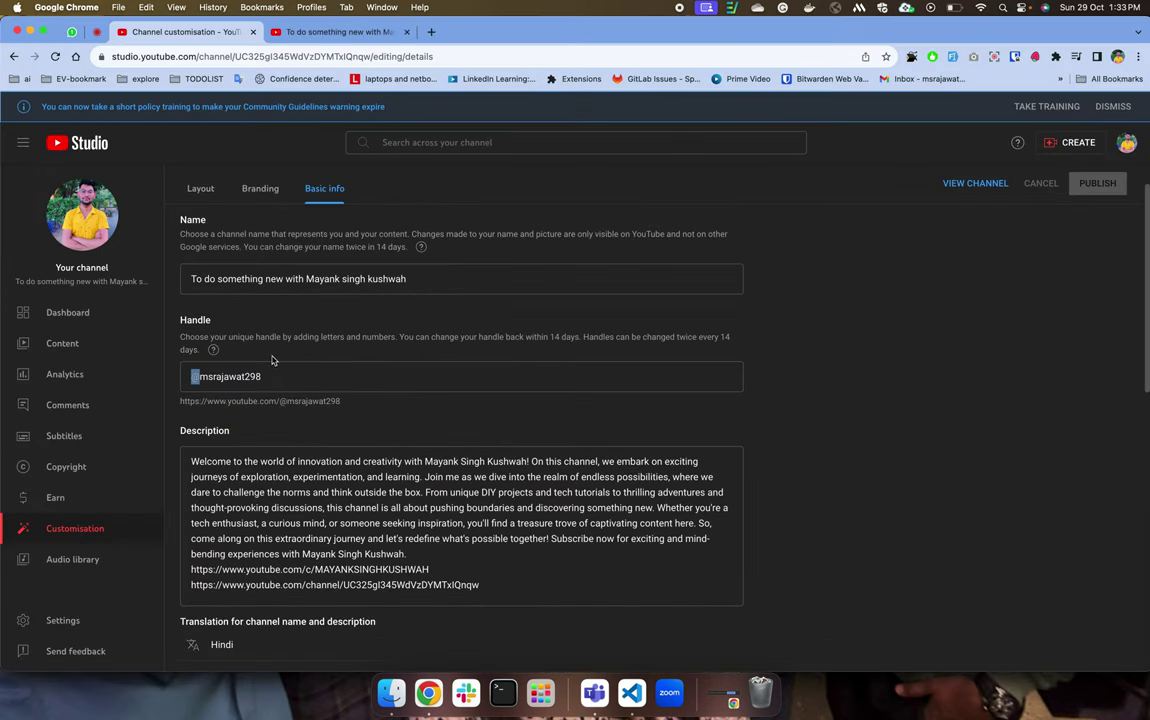
{"action": "double_click", "coordinate": [192, 337]}
{"action": "left_click_drag", "start_coordinate": [231, 337], "coordinate": [362, 349]}
{"action": "left_click", "coordinate": [355, 350]}
{"action": "scroll", "coordinate": [355, 350], "scroll_direction": "up", "scroll_amount": 5}
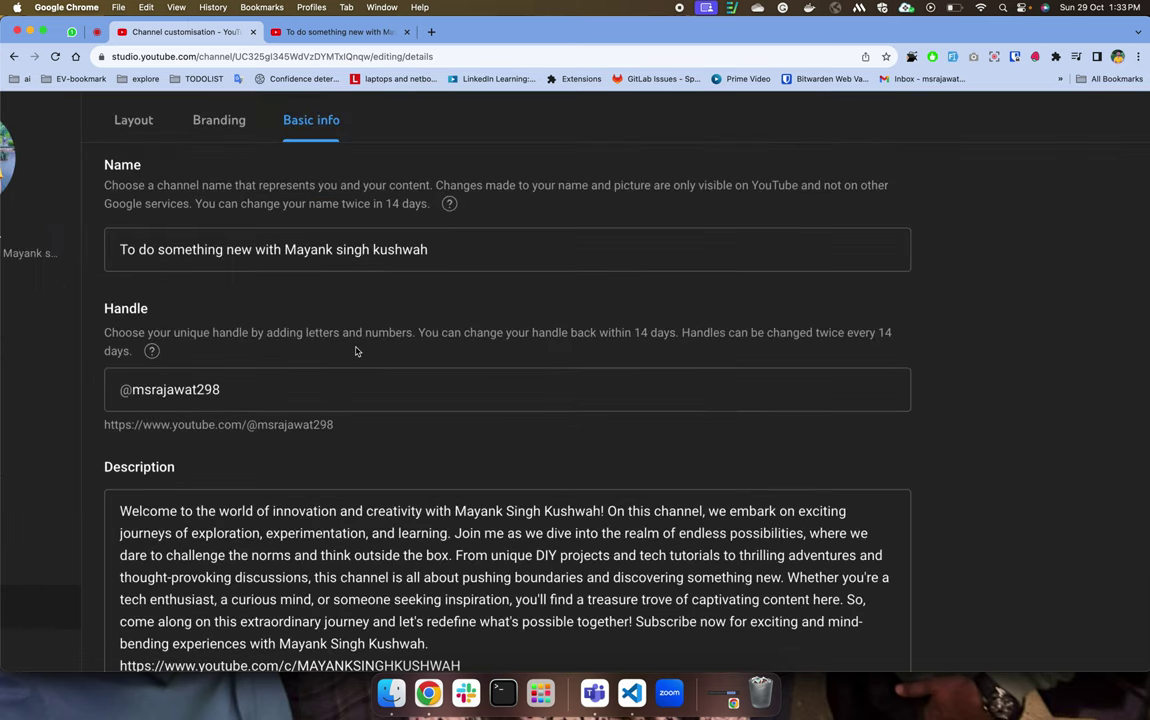
{"action": "scroll", "coordinate": [474, 344], "scroll_direction": "up", "scroll_amount": 2}
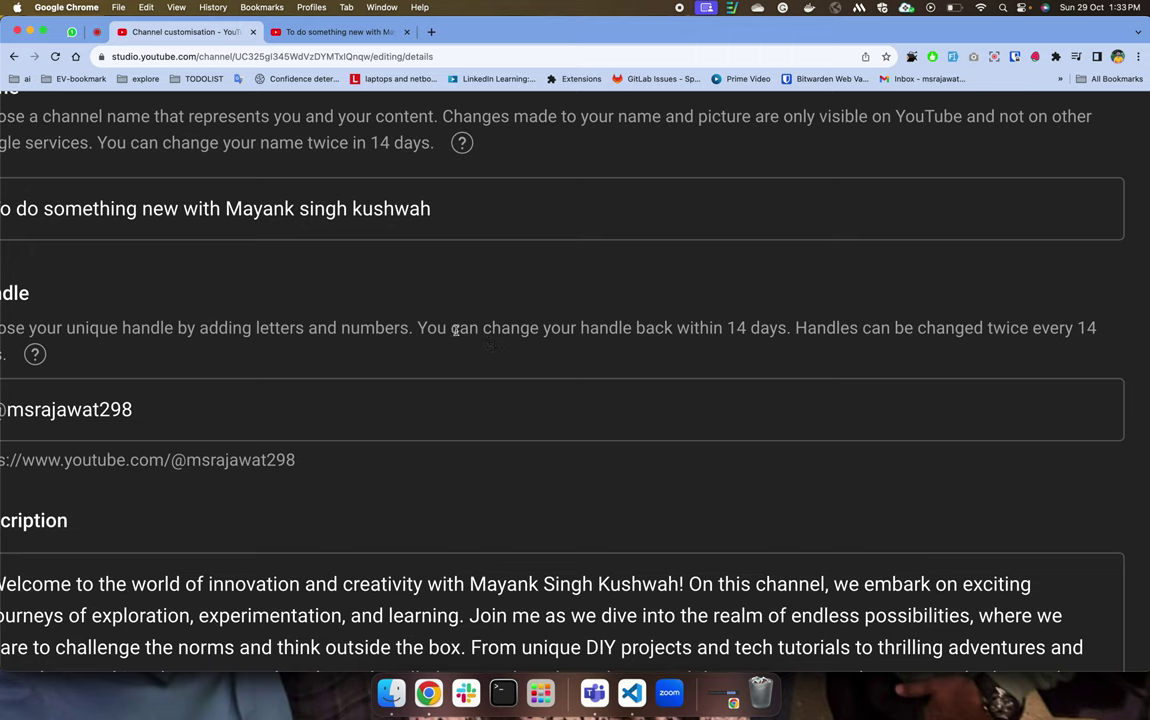
{"action": "left_click_drag", "start_coordinate": [417, 328], "coordinate": [594, 327]}
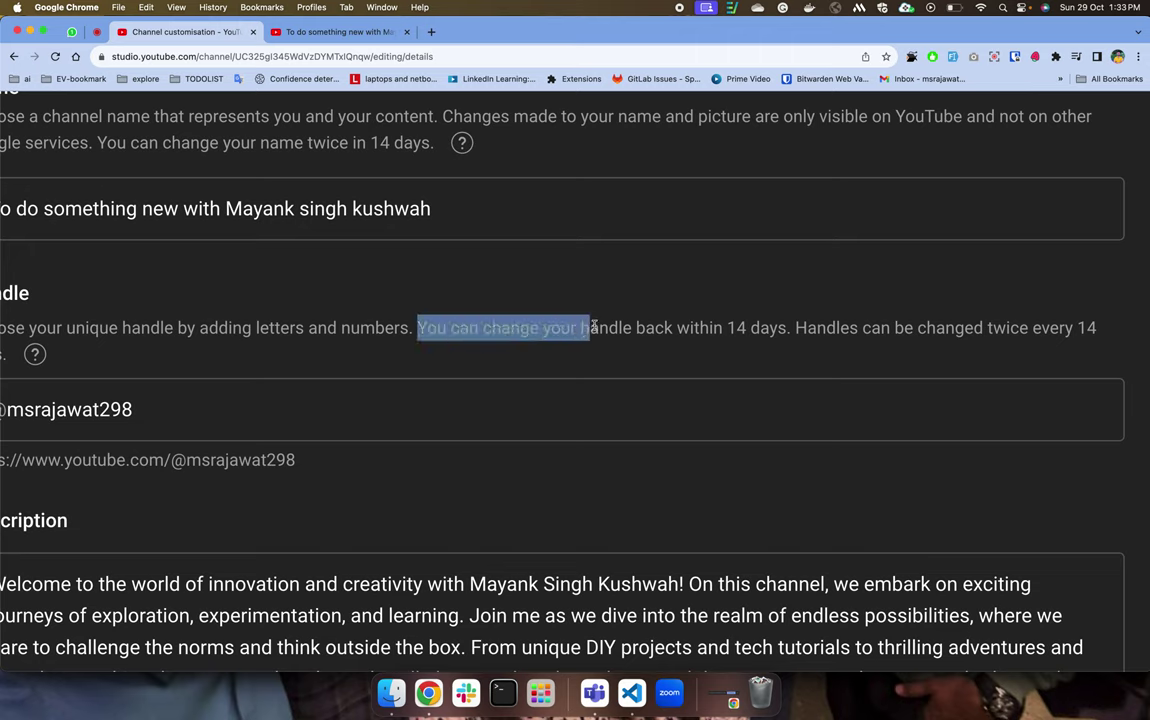
{"action": "left_click", "coordinate": [667, 329]}
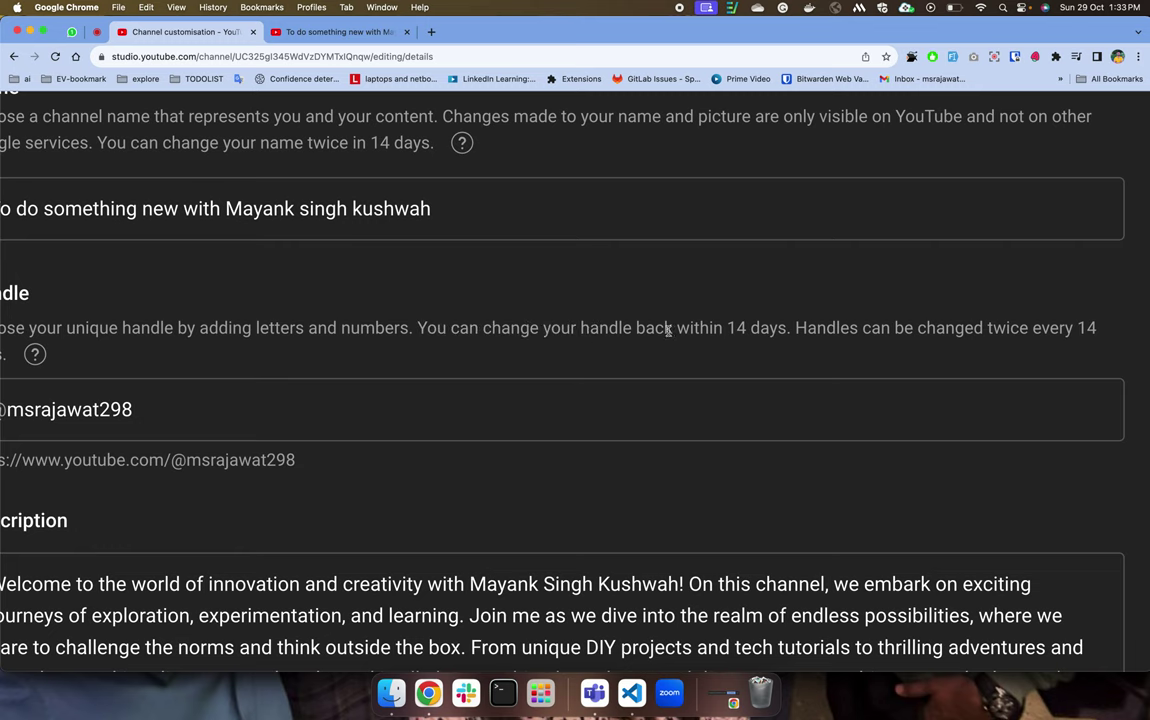
{"action": "left_click_drag", "start_coordinate": [713, 328], "coordinate": [758, 326]}
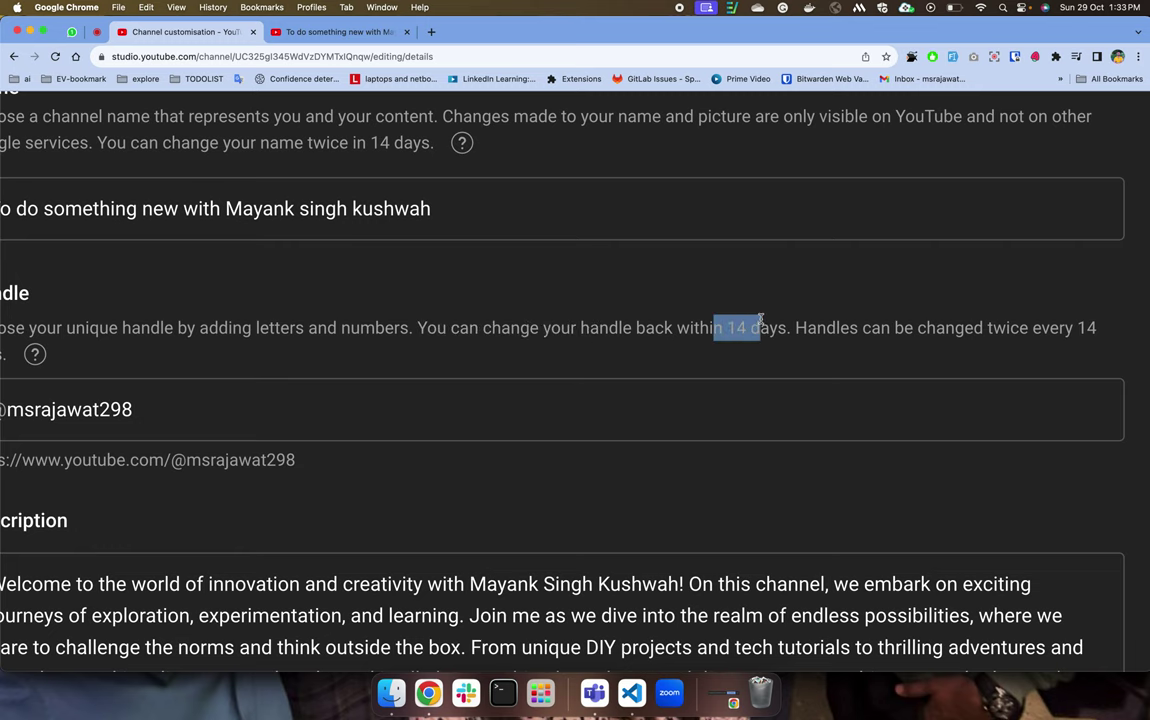
Scroll down the Basic info page to the channel Description.
{"action": "scroll", "coordinate": [770, 326], "scroll_direction": "left", "scroll_amount": 5}
{"action": "scroll", "coordinate": [782, 323], "scroll_direction": "down", "scroll_amount": 3}
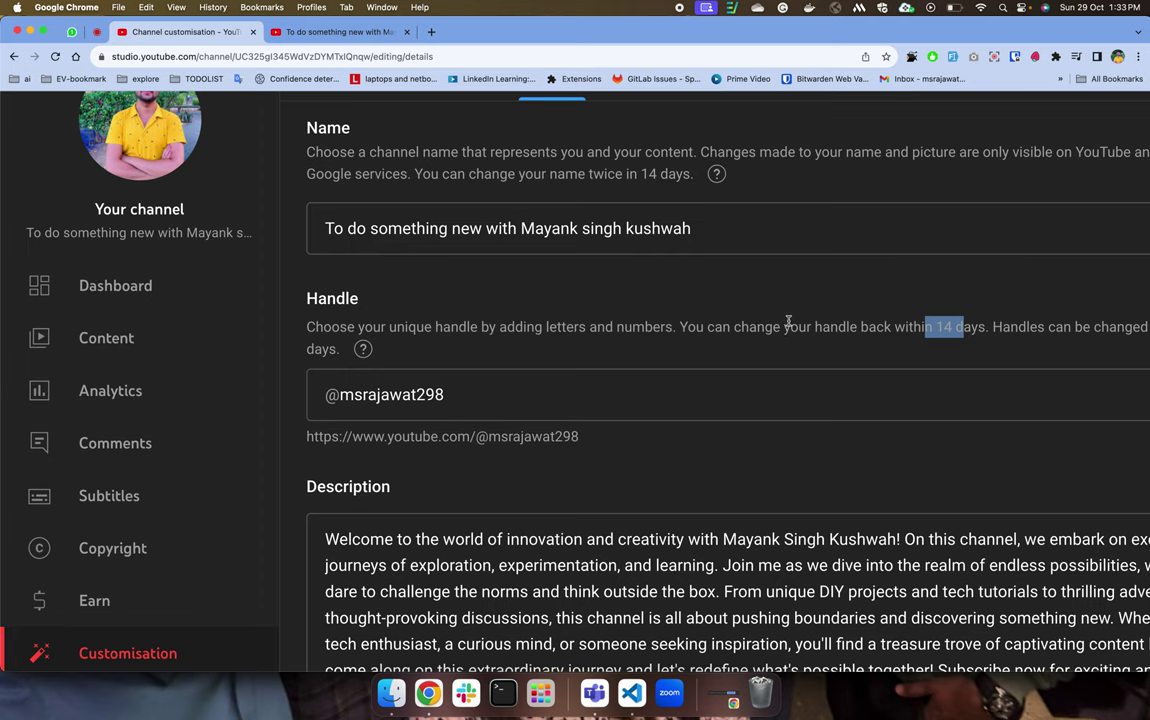
{"action": "scroll", "coordinate": [788, 322], "scroll_direction": "down", "scroll_amount": 5}
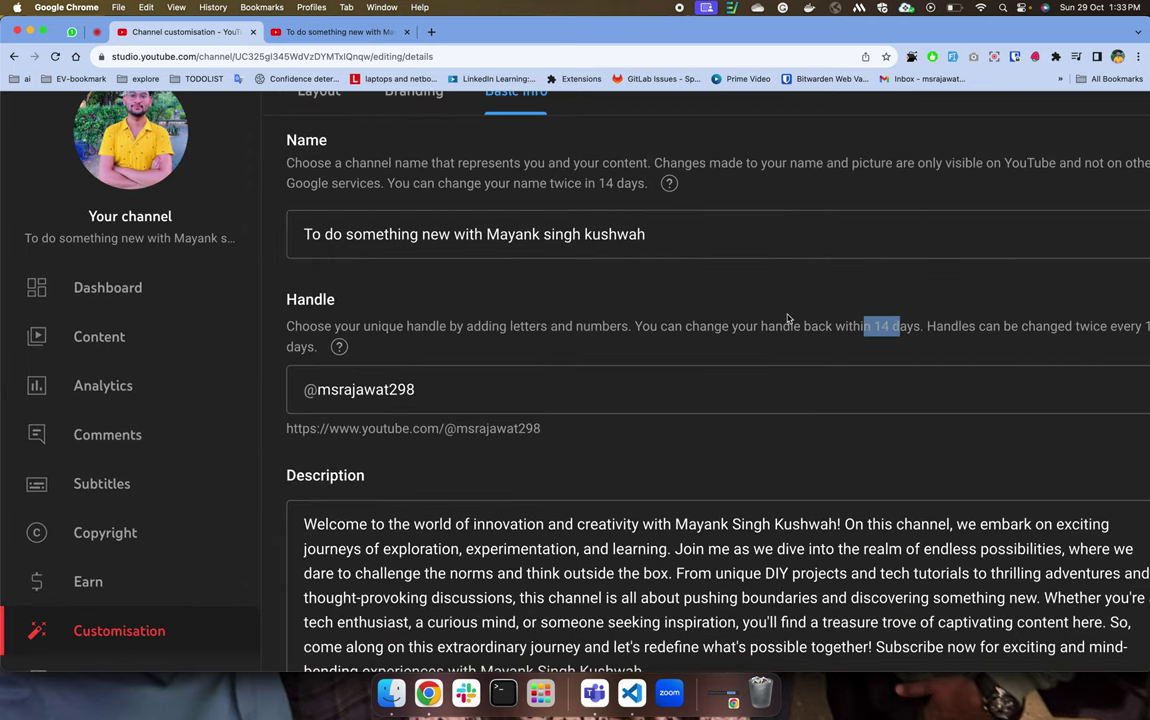
{"action": "scroll", "coordinate": [787, 318], "scroll_direction": "down", "scroll_amount": 3}
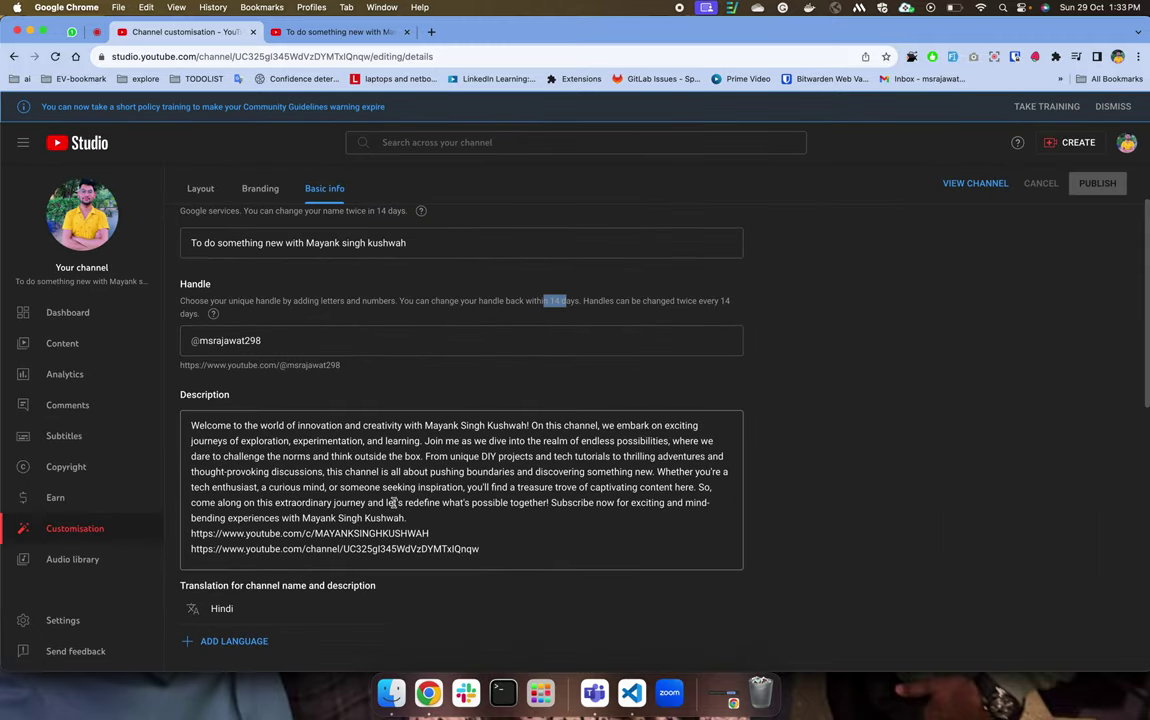
{"action": "scroll", "coordinate": [342, 420], "scroll_direction": "down", "scroll_amount": 3}
{"action": "key", "text": "ctrl+Up"}
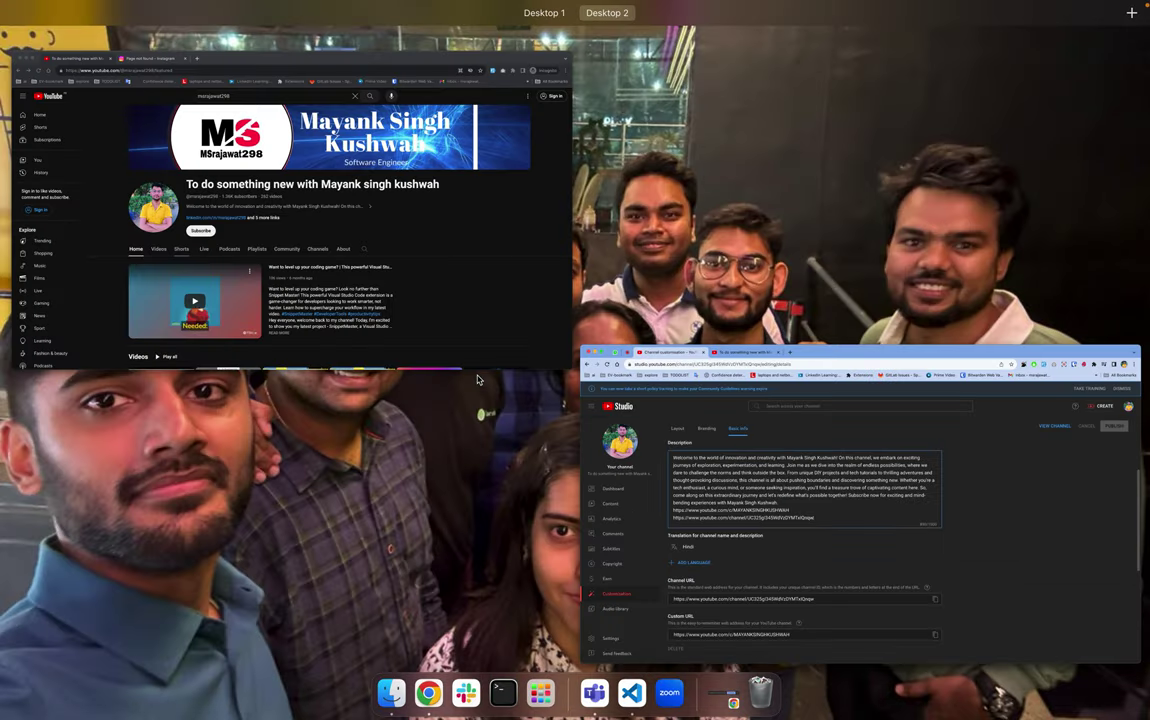
View the public channel's About tab description and links, then return to the Studio window.
{"action": "left_click", "coordinate": [360, 318]}
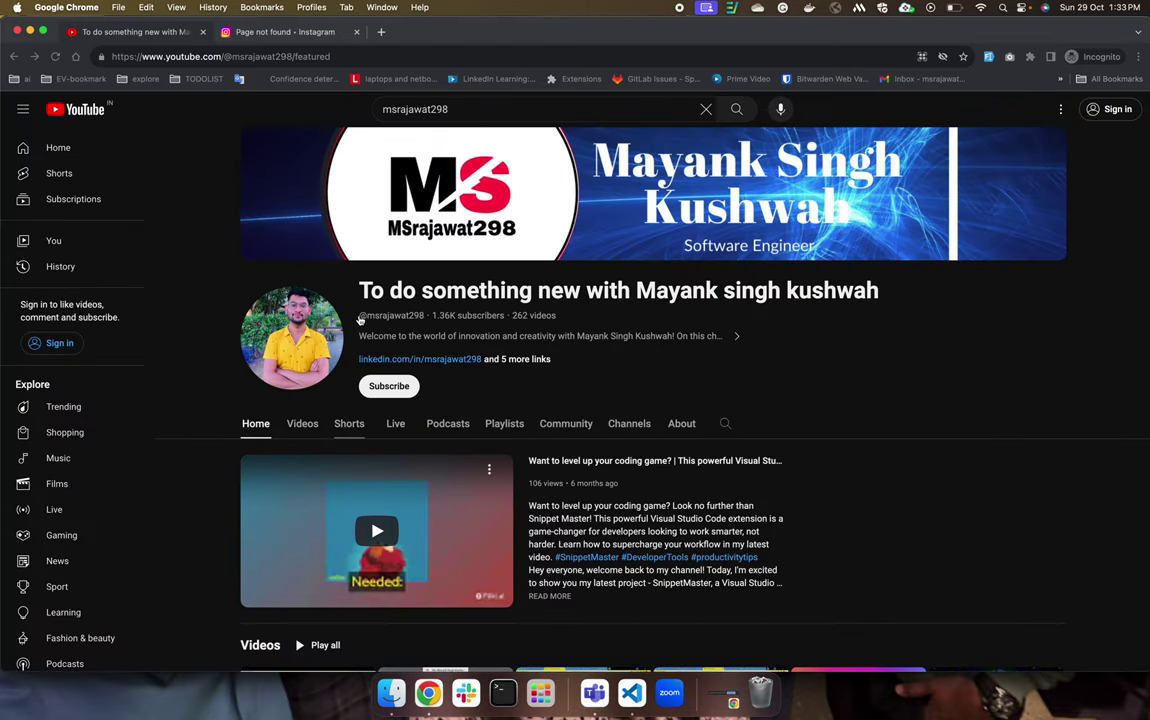
{"action": "left_click", "coordinate": [736, 336]}
{"action": "scroll", "coordinate": [445, 374], "scroll_direction": "down", "scroll_amount": 3}
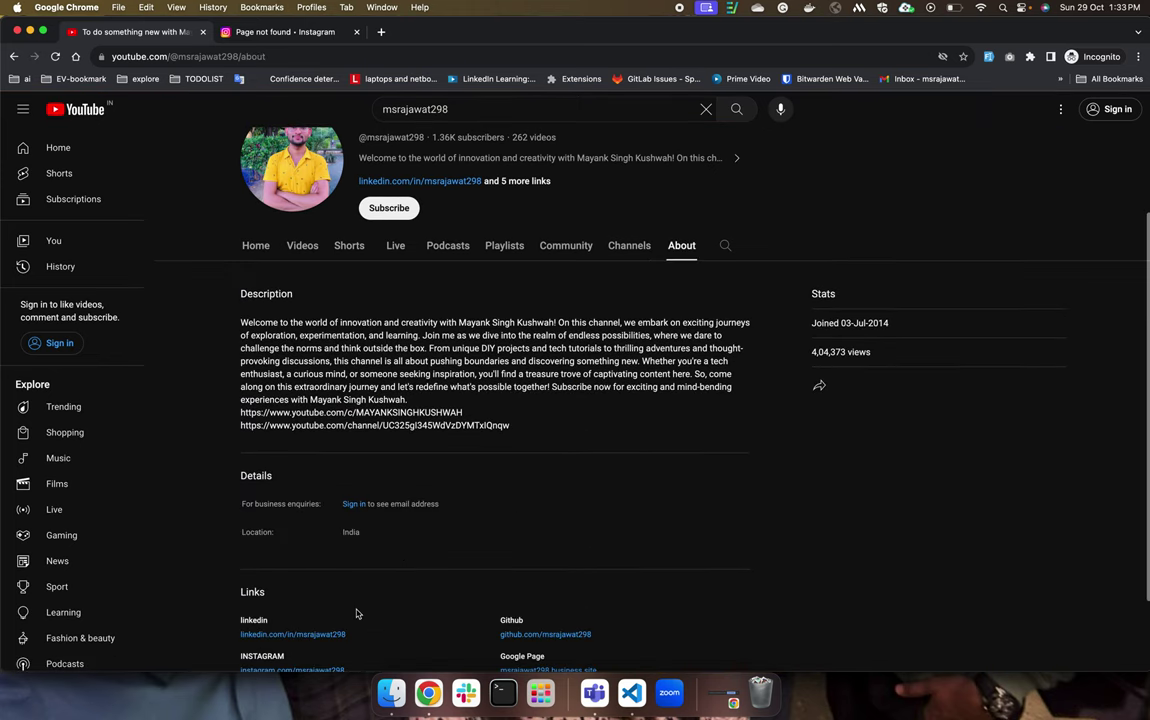
{"action": "left_click_drag", "start_coordinate": [251, 336], "coordinate": [434, 436]}
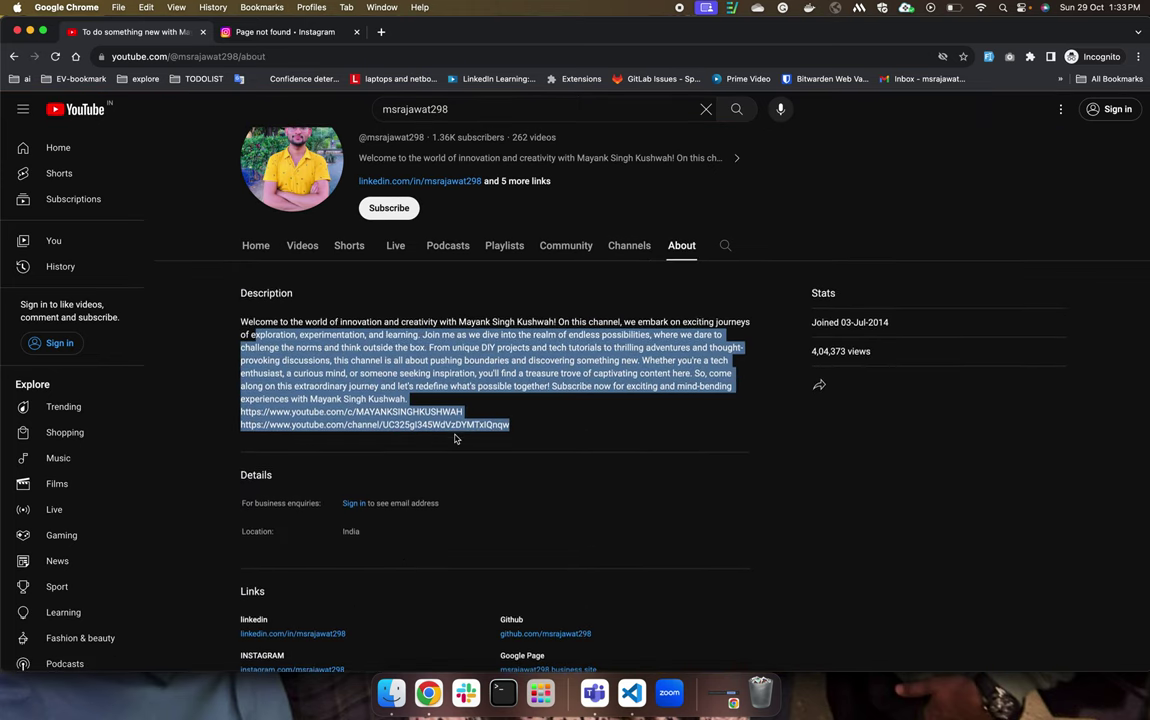
{"action": "scroll", "coordinate": [457, 436], "scroll_direction": "down", "scroll_amount": 1}
{"action": "scroll", "coordinate": [300, 550], "scroll_direction": "down", "scroll_amount": 1}
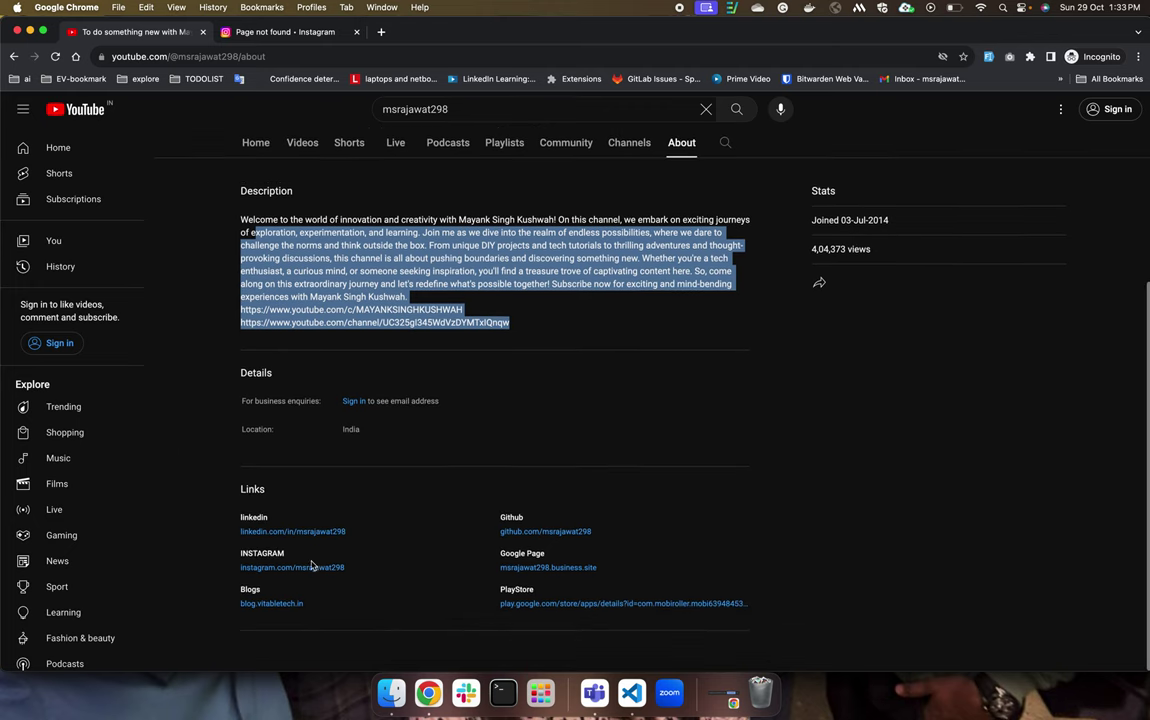
{"action": "key", "text": "ctrl+Up"}
{"action": "left_click", "coordinate": [403, 277]}
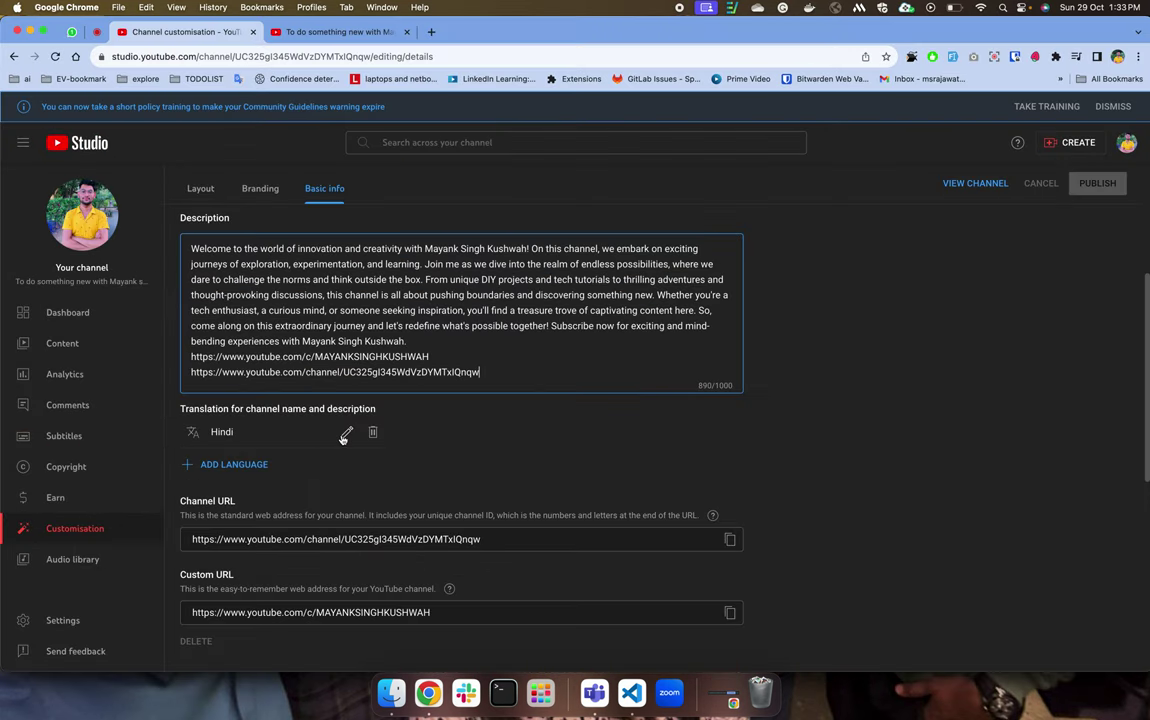
{"action": "scroll", "coordinate": [340, 434], "scroll_direction": "down", "scroll_amount": 3}
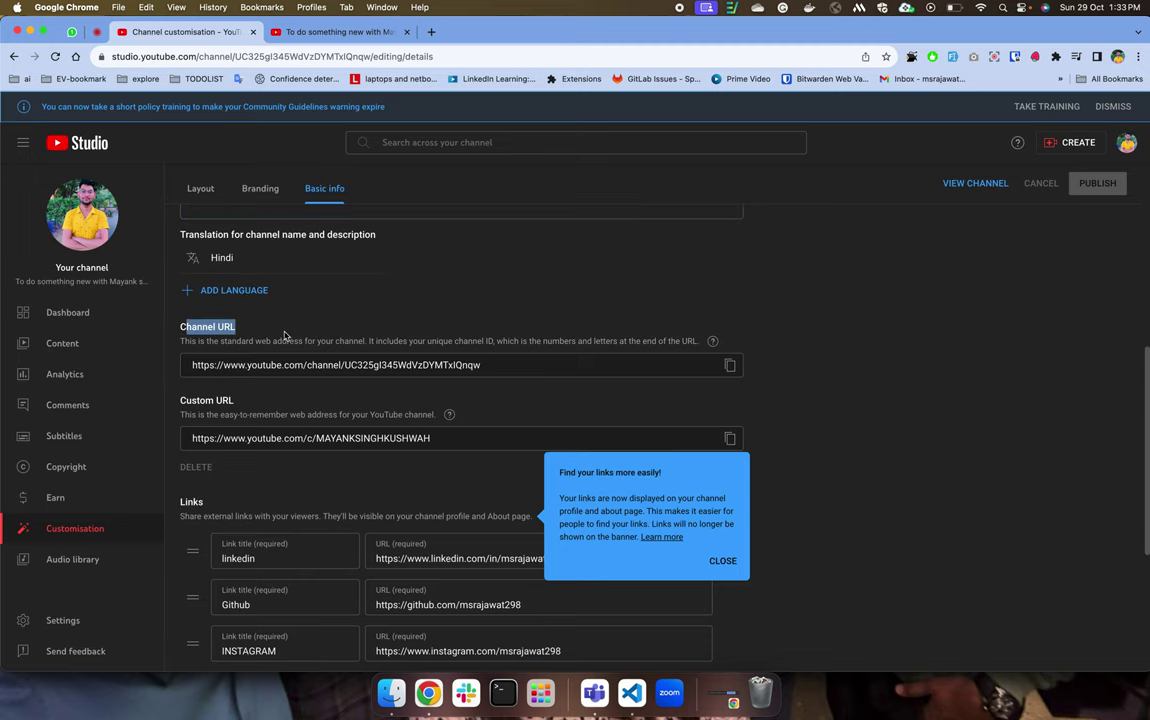
Select the Channel URL and its channel ID, and close the 'Find your links' tip.
{"action": "left_click_drag", "start_coordinate": [192, 364], "coordinate": [425, 368]}
{"action": "scroll", "coordinate": [424, 372], "scroll_direction": "down", "scroll_amount": 3}
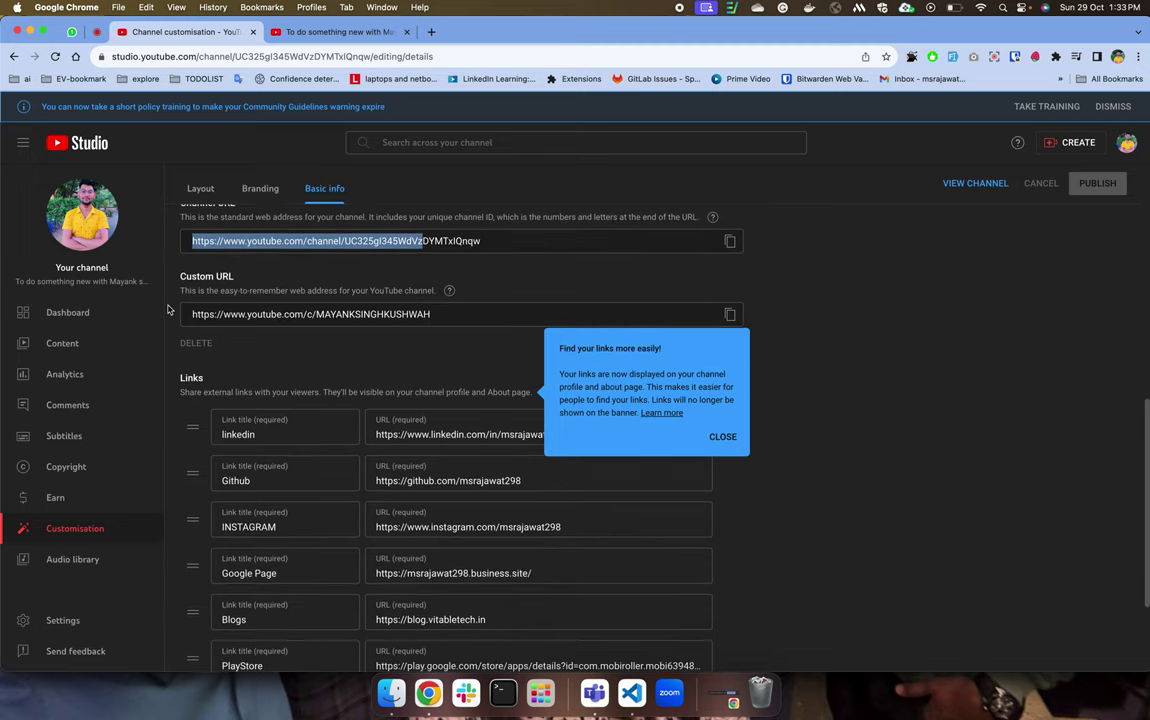
{"action": "left_click_drag", "start_coordinate": [182, 276], "coordinate": [238, 277]}
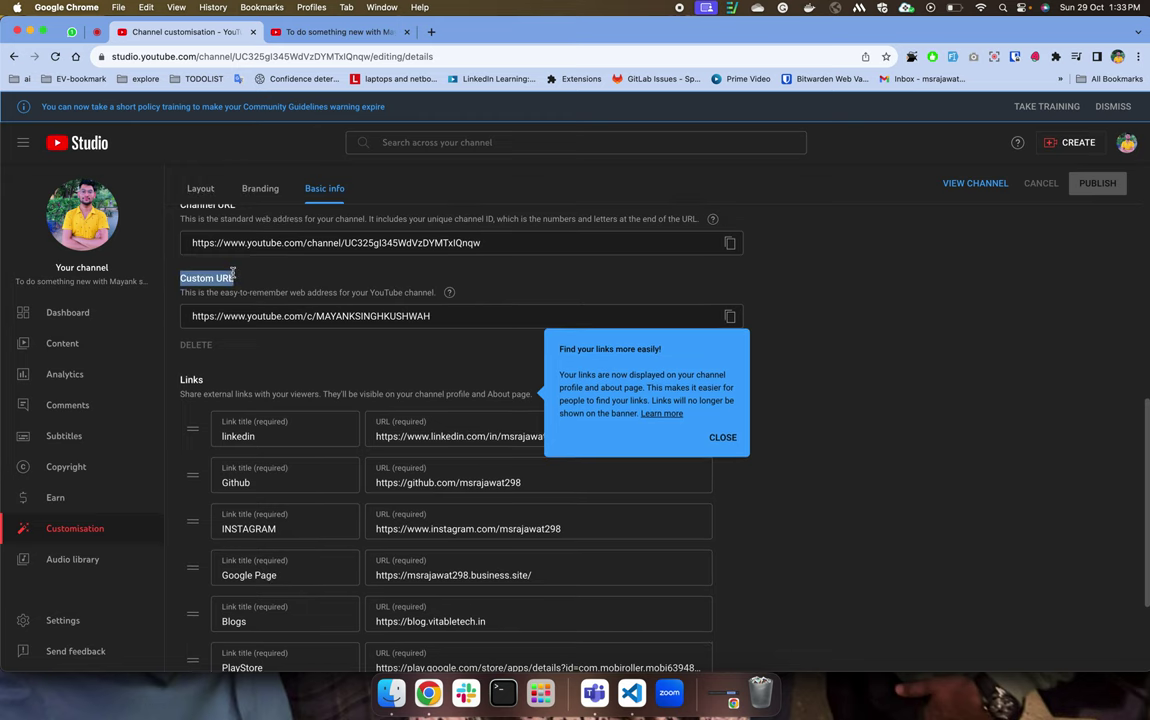
{"action": "scroll", "coordinate": [720, 400], "scroll_direction": "up", "scroll_amount": 1}
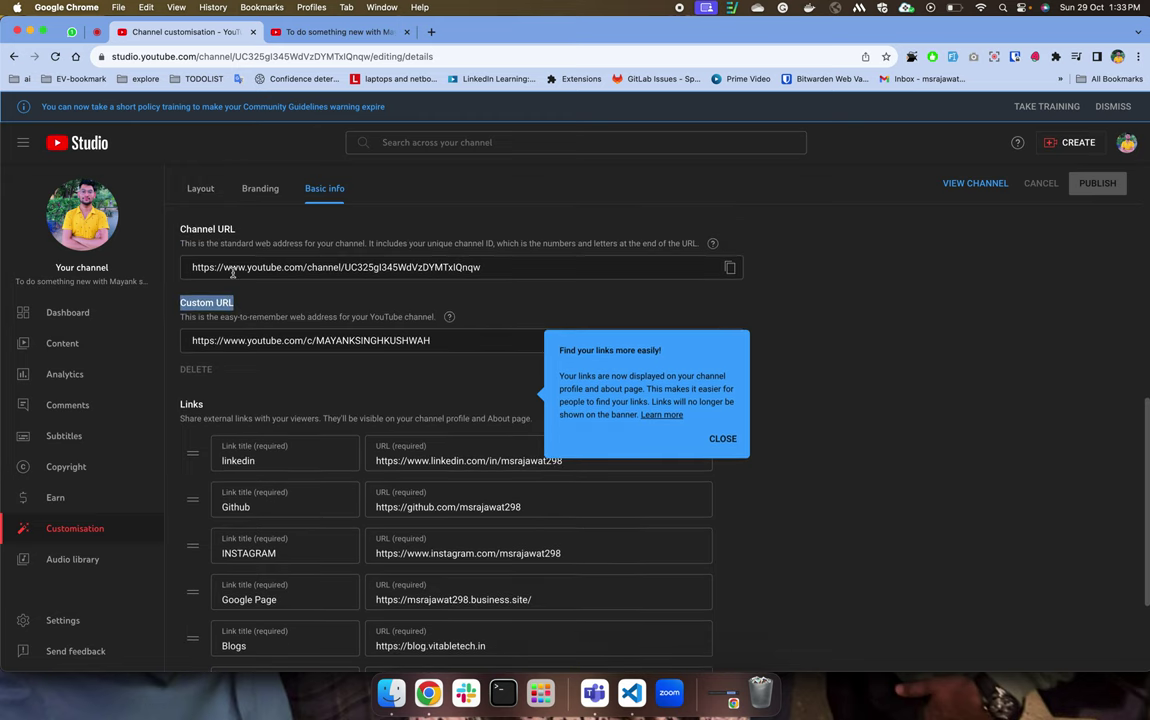
{"action": "triple_click", "coordinate": [647, 260]}
{"action": "double_click", "coordinate": [392, 270]}
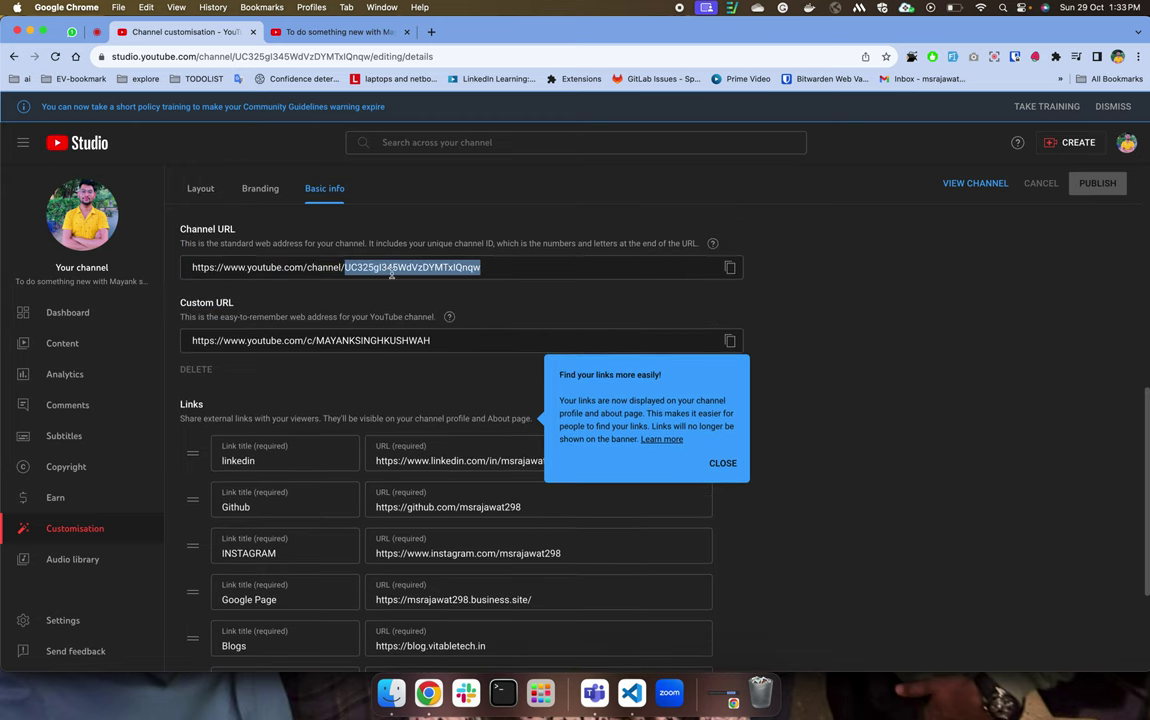
{"action": "left_click", "coordinate": [722, 463]}
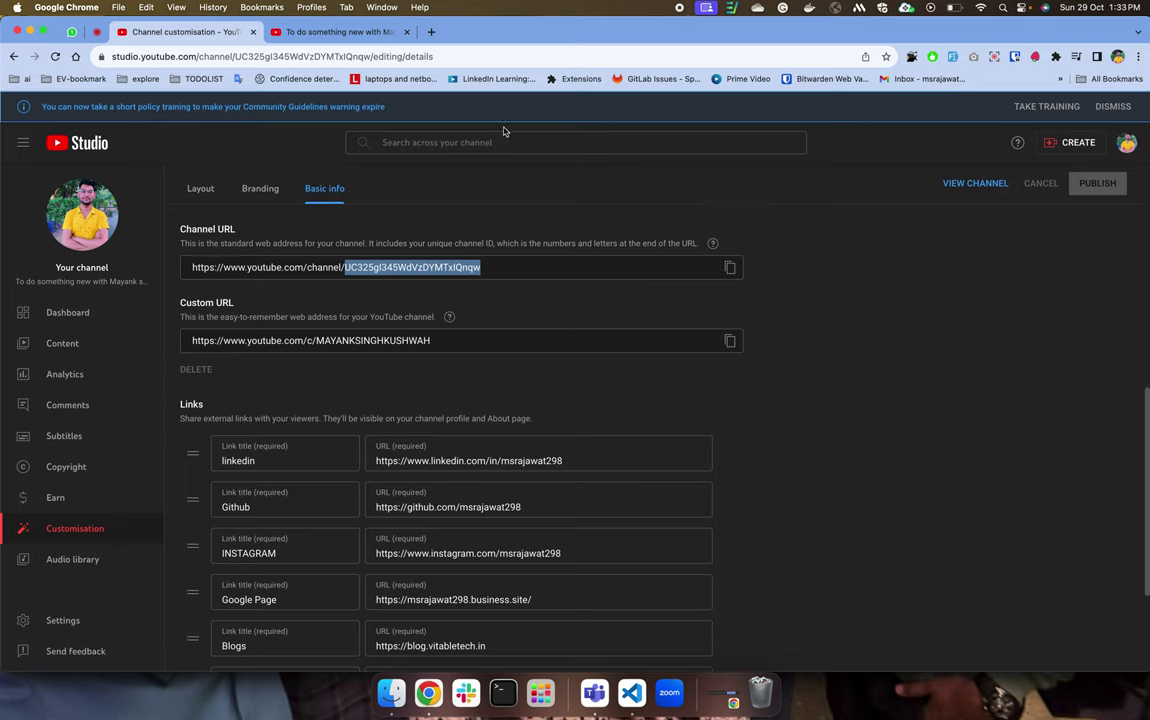
Compare the channel ID in the page address with the one in the Channel URL.
{"action": "double_click", "coordinate": [286, 57]}
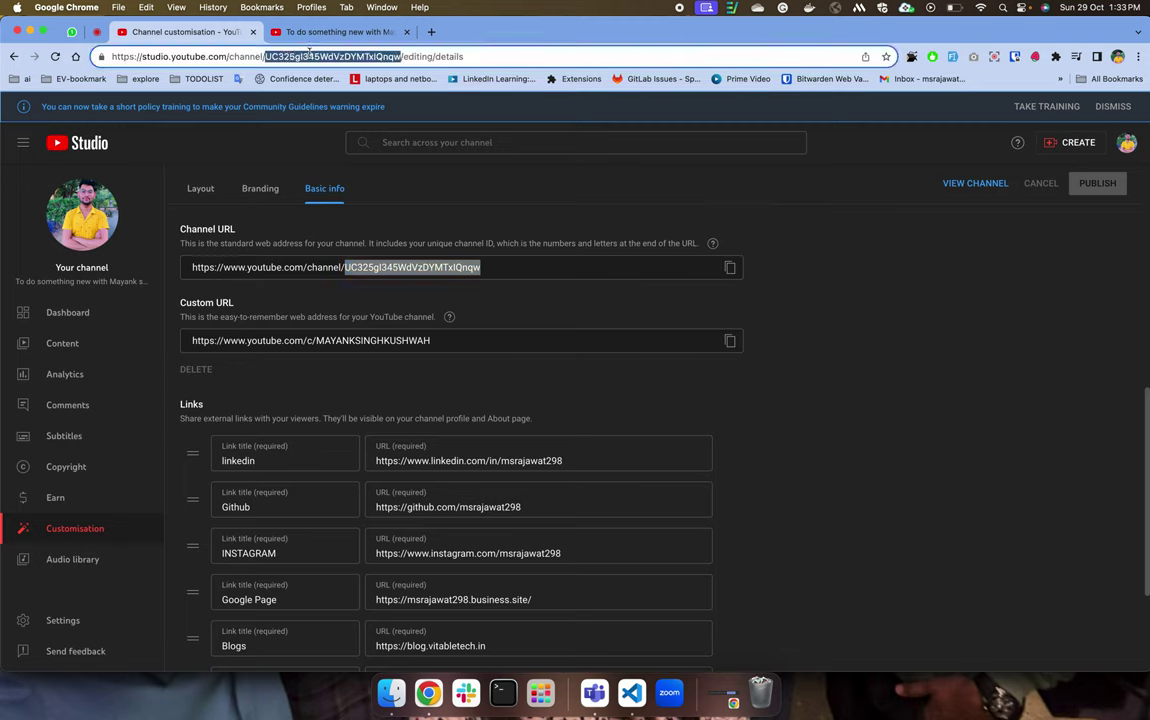
{"action": "left_click", "coordinate": [390, 268]}
{"action": "triple_click", "coordinate": [390, 268]}
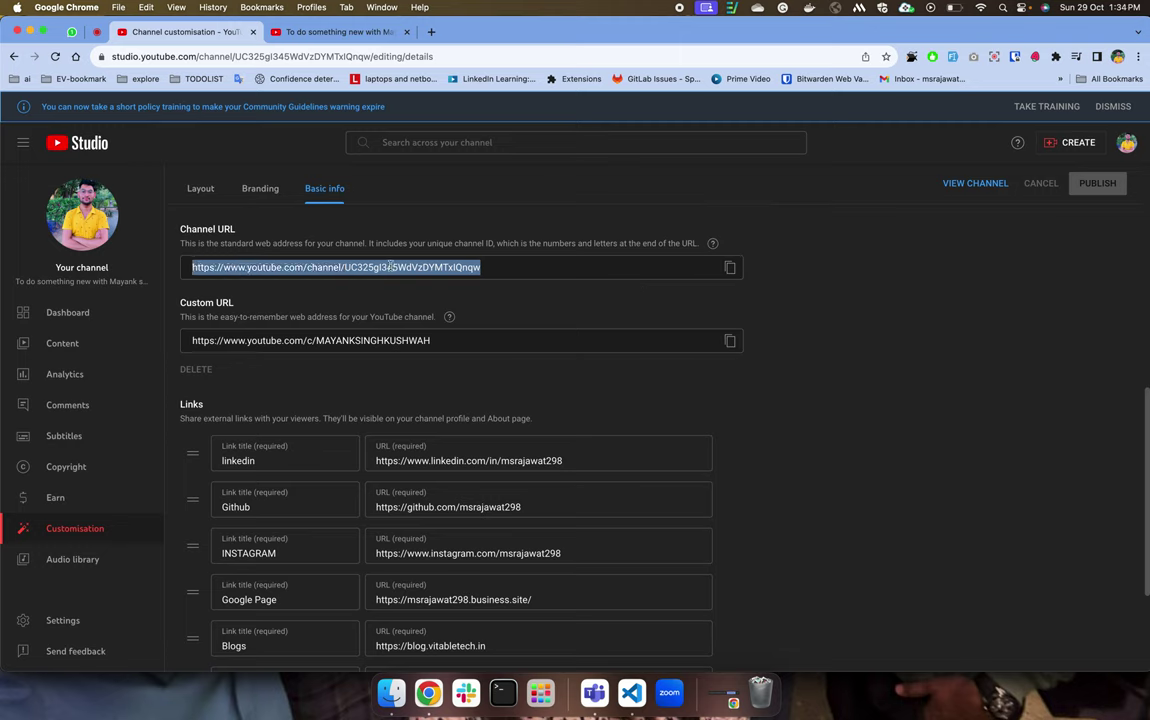
{"action": "left_click", "coordinate": [390, 268]}
{"action": "double_click", "coordinate": [390, 268]}
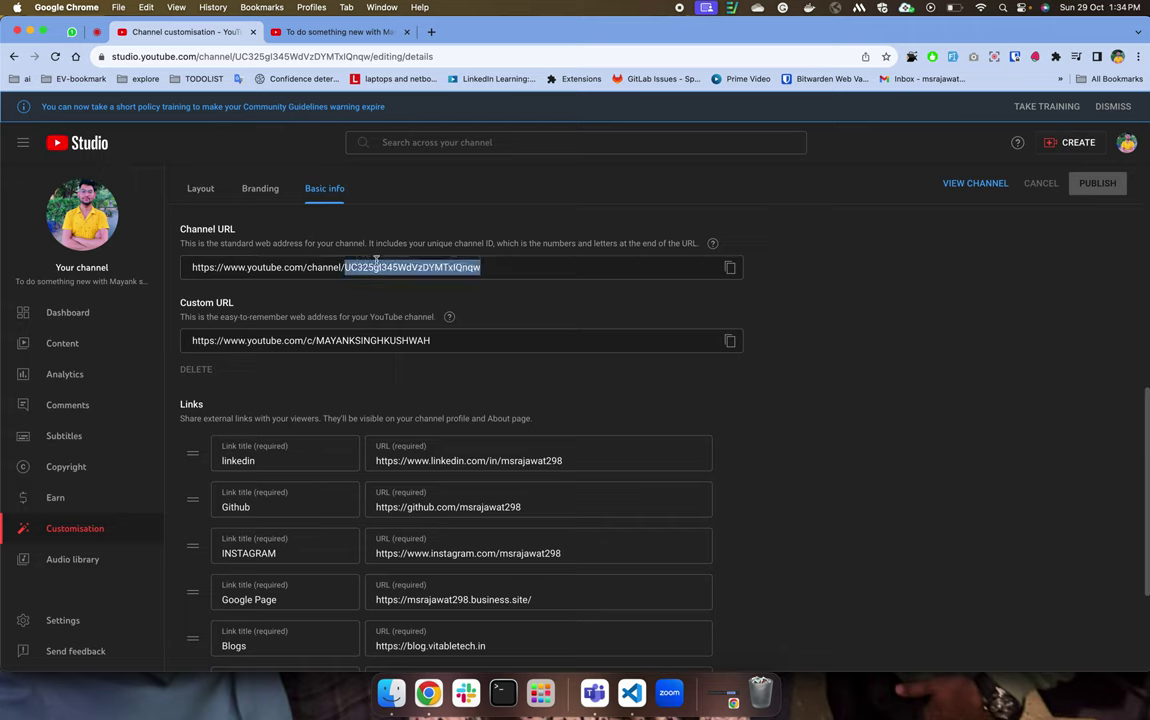
{"action": "triple_click", "coordinate": [376, 261]}
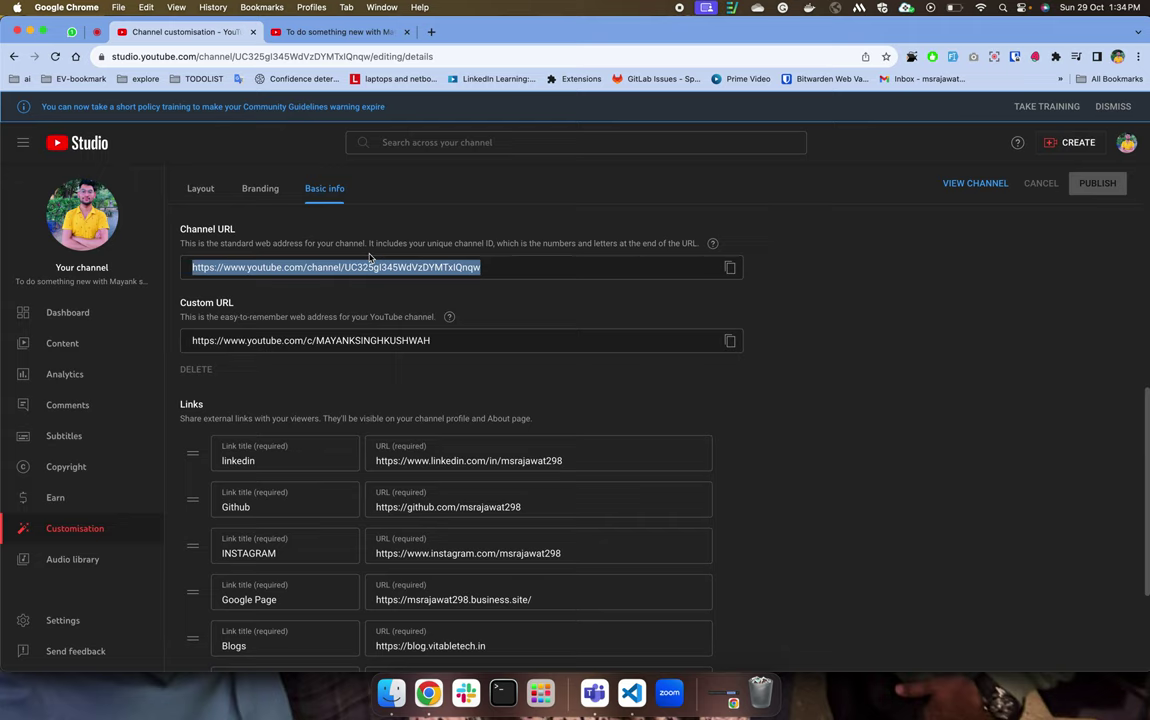
{"action": "left_click", "coordinate": [373, 261]}
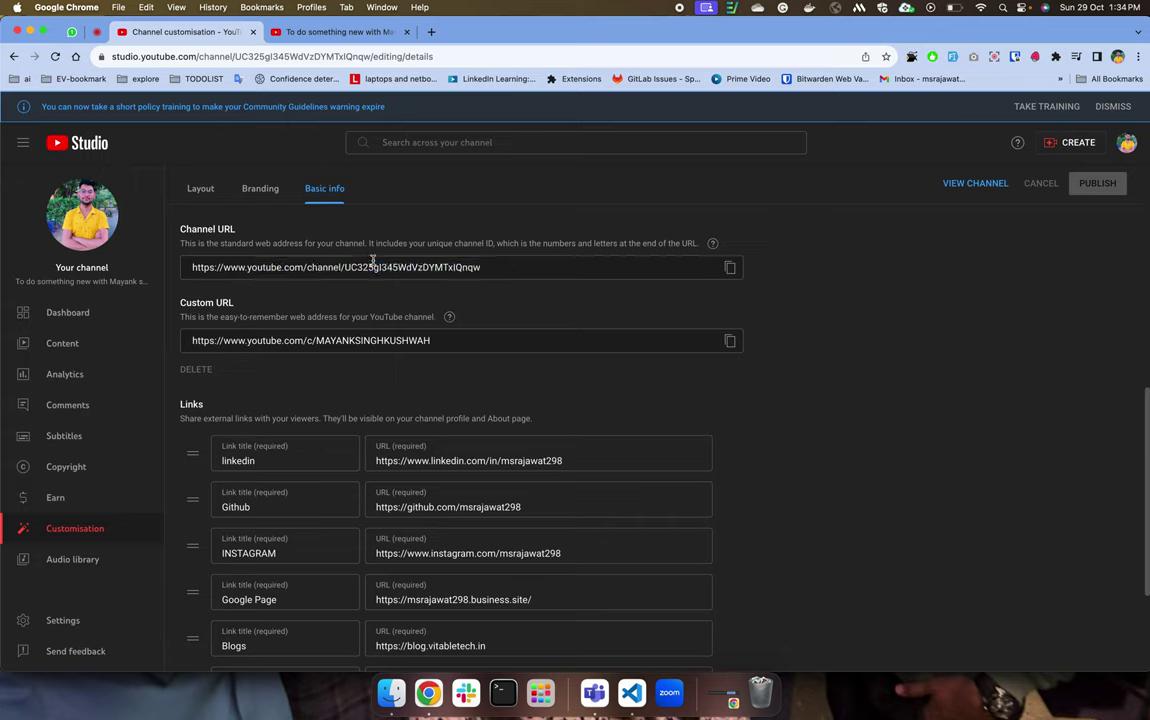
{"action": "double_click", "coordinate": [373, 261]}
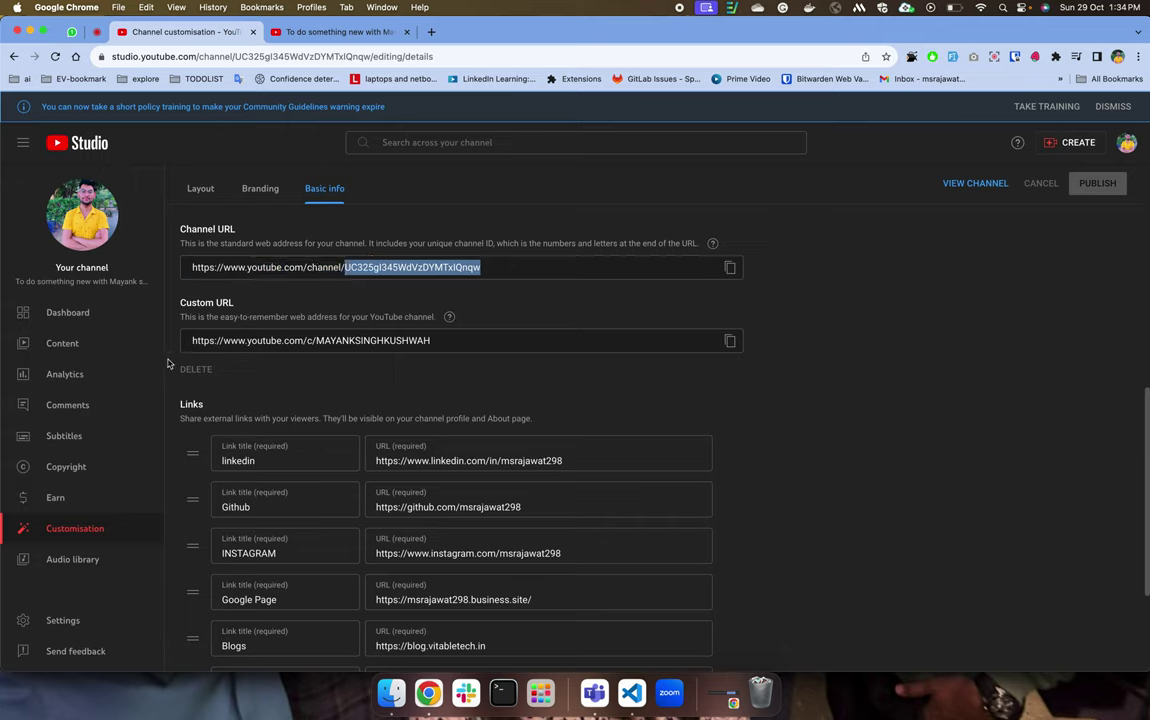
Copy the Custom URL and open a new browser tab.
{"action": "left_click_drag", "start_coordinate": [192, 340], "coordinate": [407, 334]}
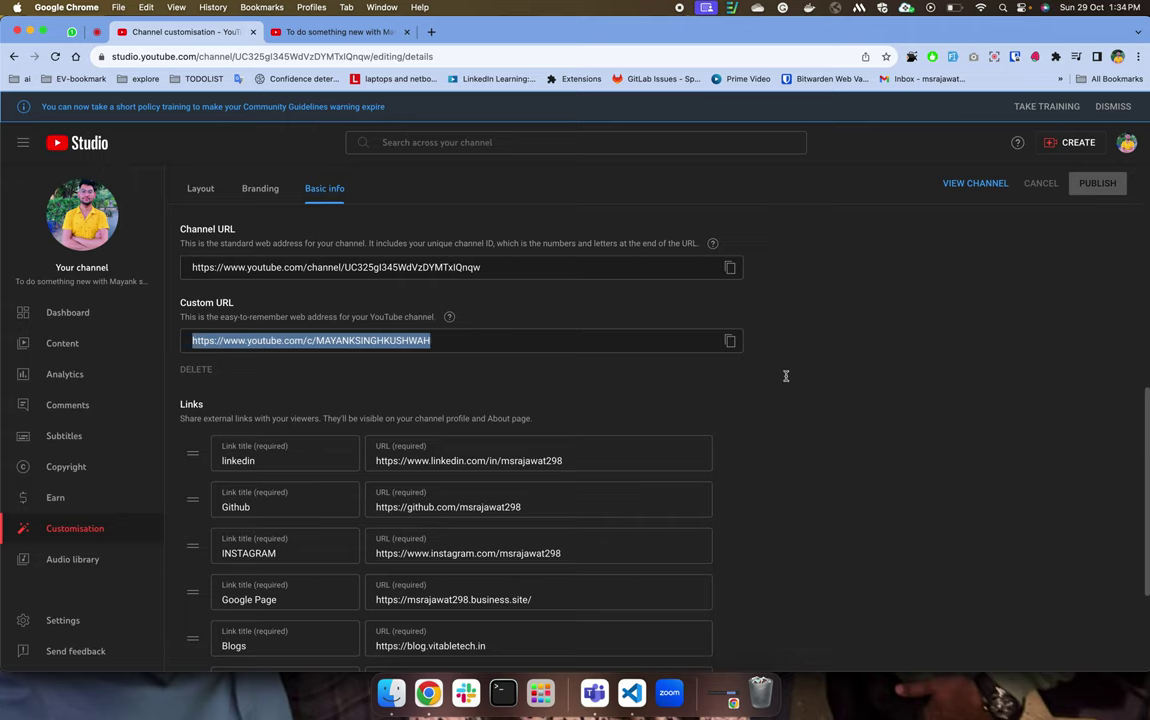
{"action": "left_click", "coordinate": [730, 340]}
{"action": "key", "text": "super+t"}
Load the copied Custom URL in the new tab, then return to Studio's Links section.
{"action": "key", "text": "super+v"}
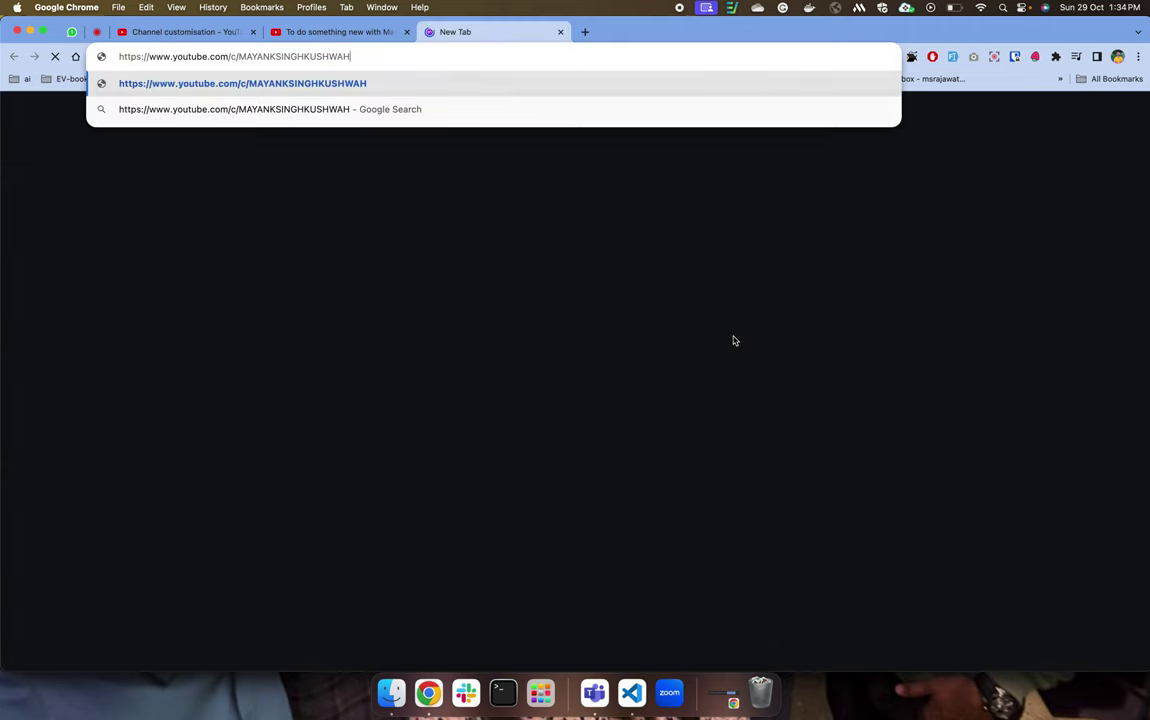
{"action": "key", "text": "Return"}
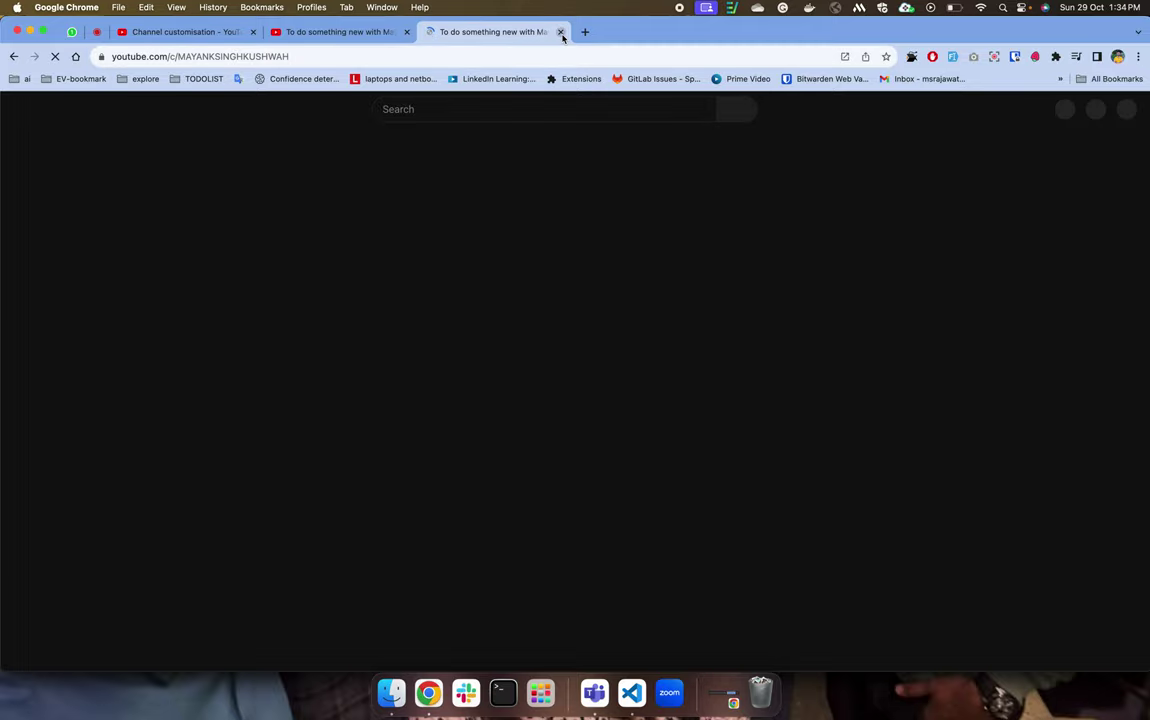
{"action": "key", "text": "ctrl+Up"}
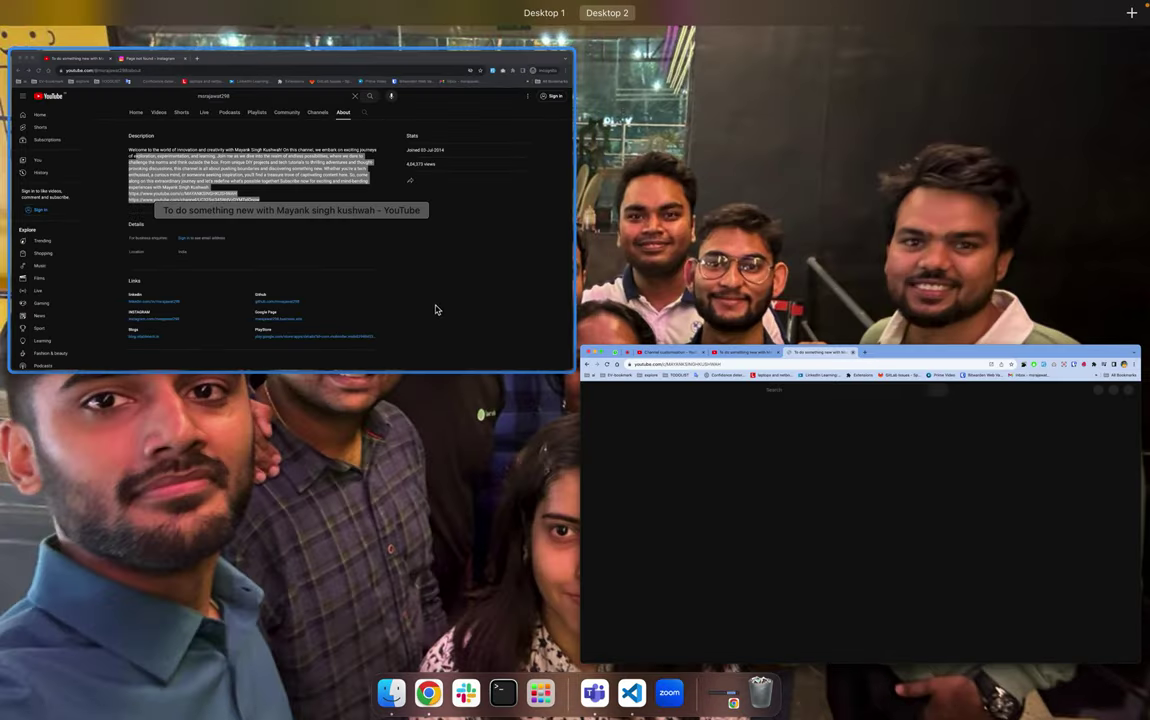
{"action": "left_click", "coordinate": [435, 298]}
{"action": "key", "text": "ctrl+Up"}
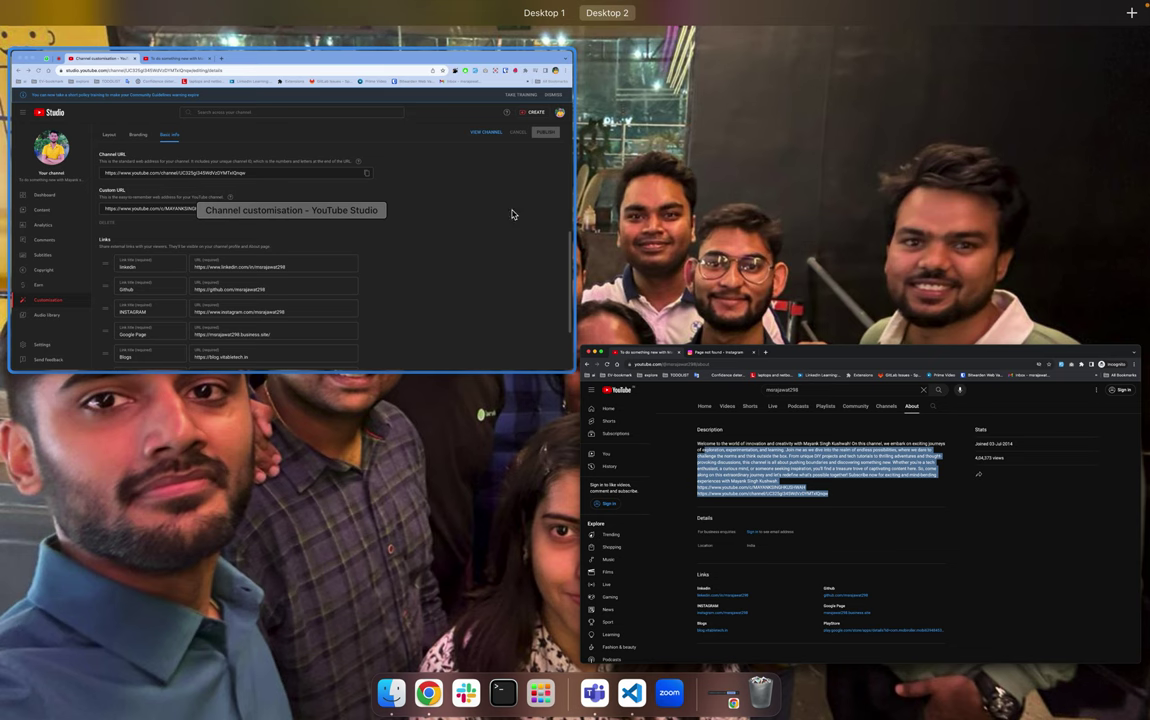
{"action": "left_click", "coordinate": [573, 296]}
{"action": "scroll", "coordinate": [510, 410], "scroll_direction": "down", "scroll_amount": 3}
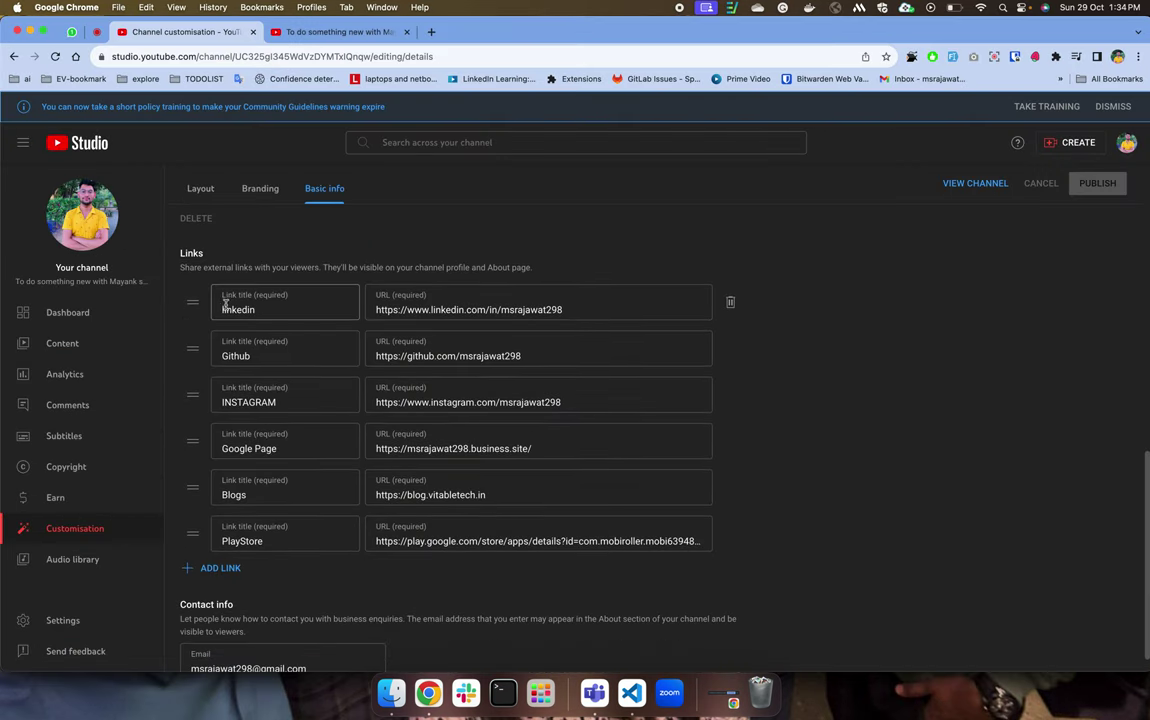
Add and delete an empty link row, then bring the public About page forward.
{"action": "left_click_drag", "start_coordinate": [266, 267], "coordinate": [380, 267]}
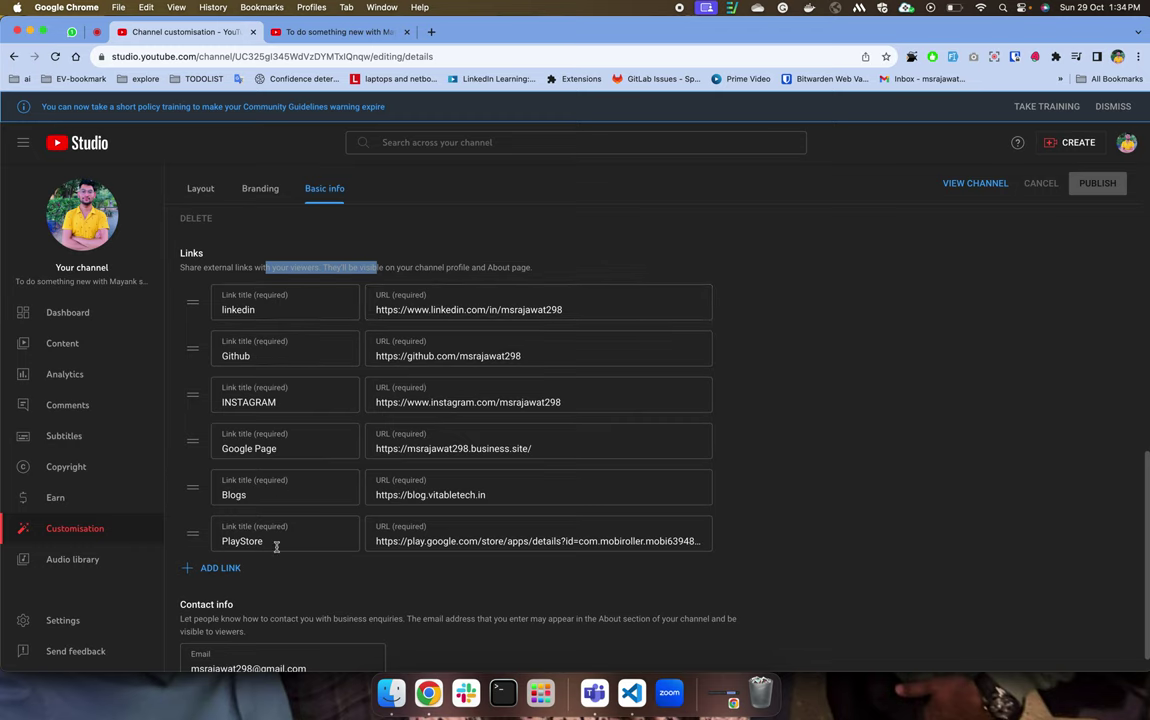
{"action": "left_click", "coordinate": [220, 568]}
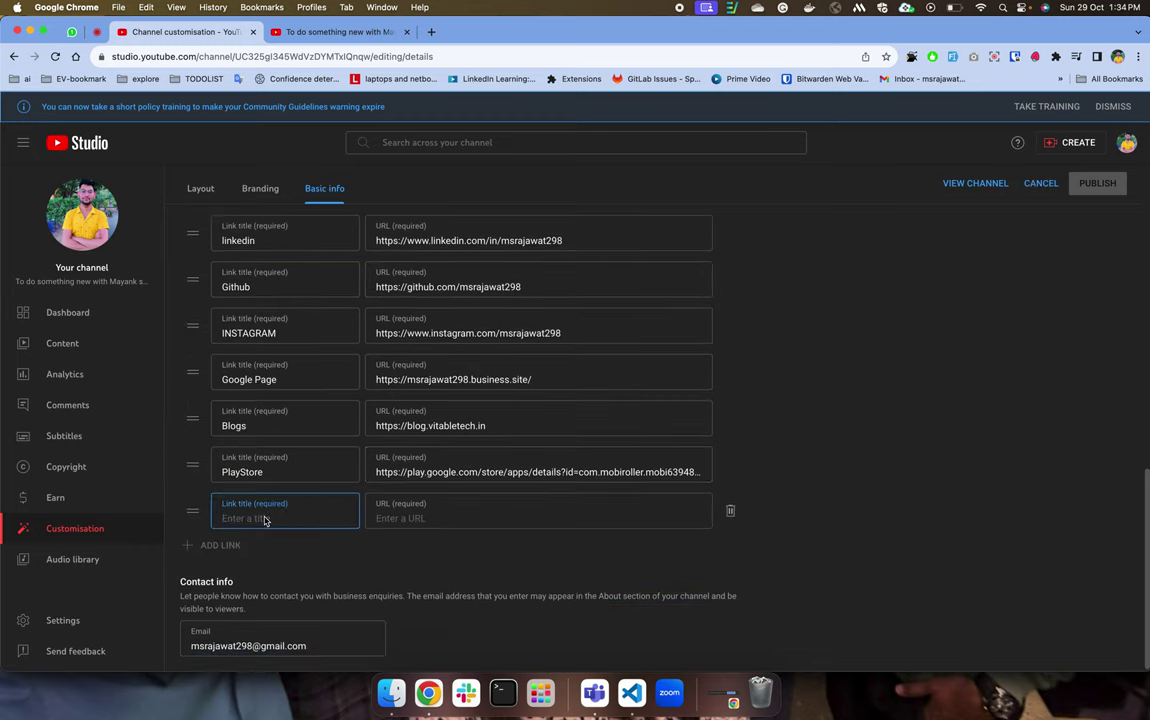
{"action": "left_click", "coordinate": [730, 510]}
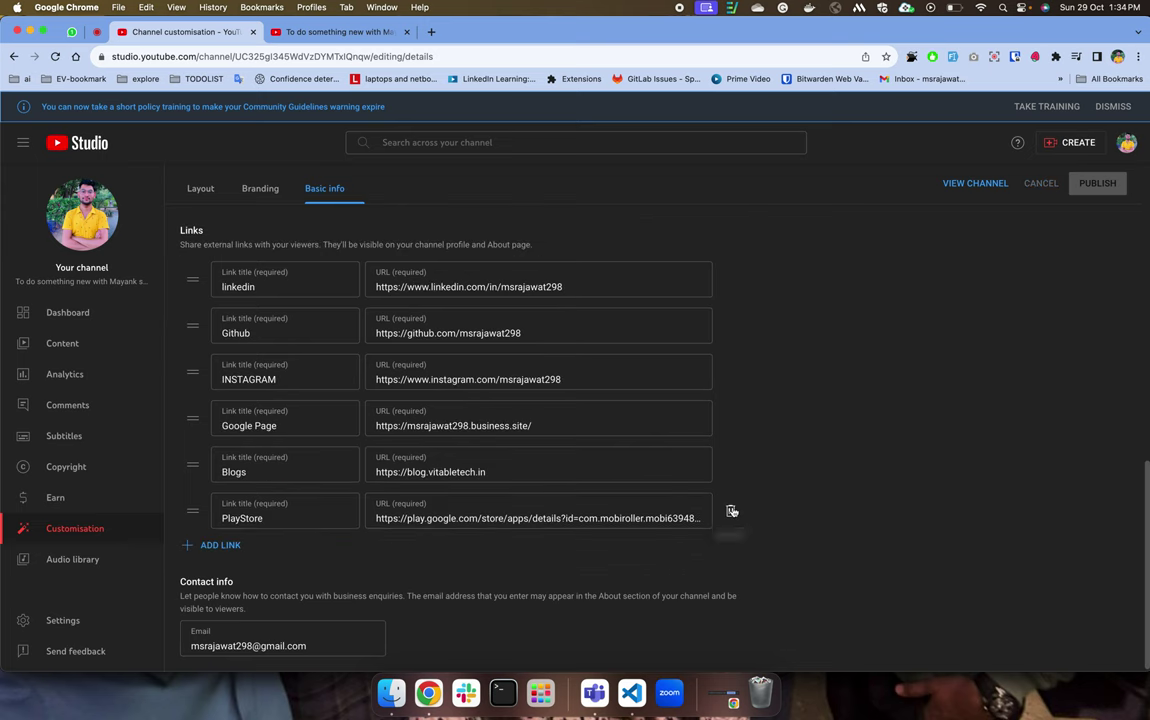
{"action": "key", "text": "ctrl+Up"}
{"action": "left_click", "coordinate": [377, 290]}
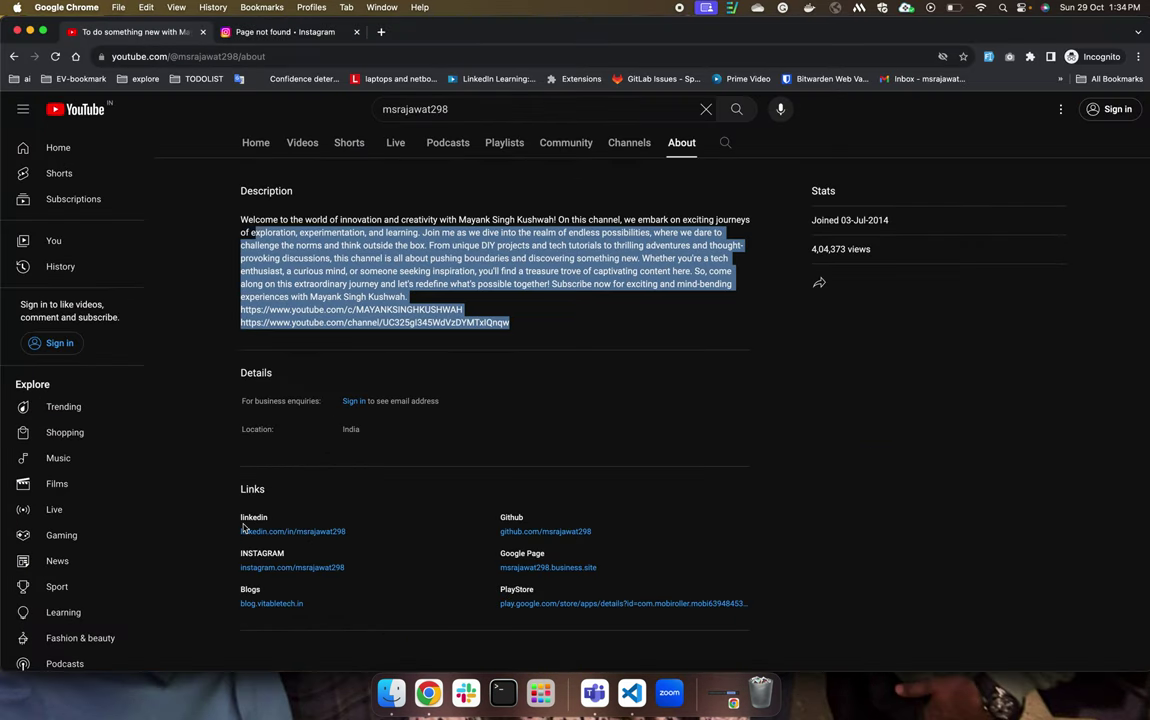
{"action": "double_click", "coordinate": [252, 517]}
Compare the About page's six links with the Studio link list, switching between the windows.
{"action": "left_click_drag", "start_coordinate": [442, 529], "coordinate": [639, 629]}
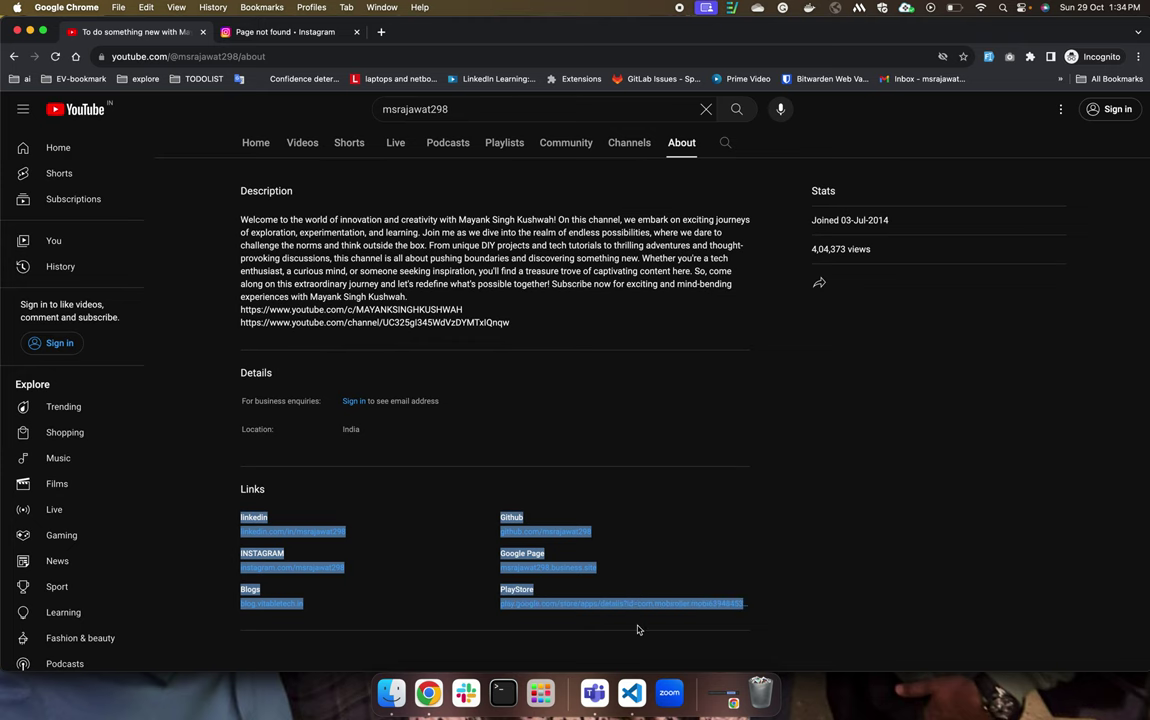
{"action": "key", "text": "ctrl+Up"}
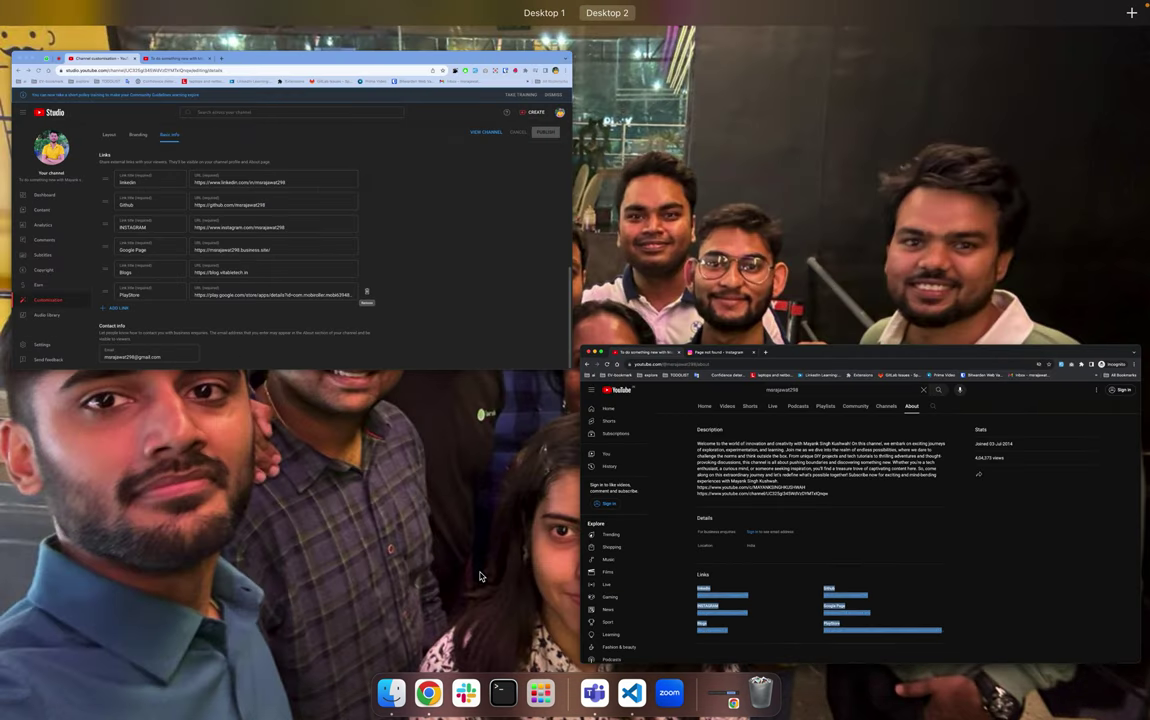
{"action": "left_click", "coordinate": [726, 526]}
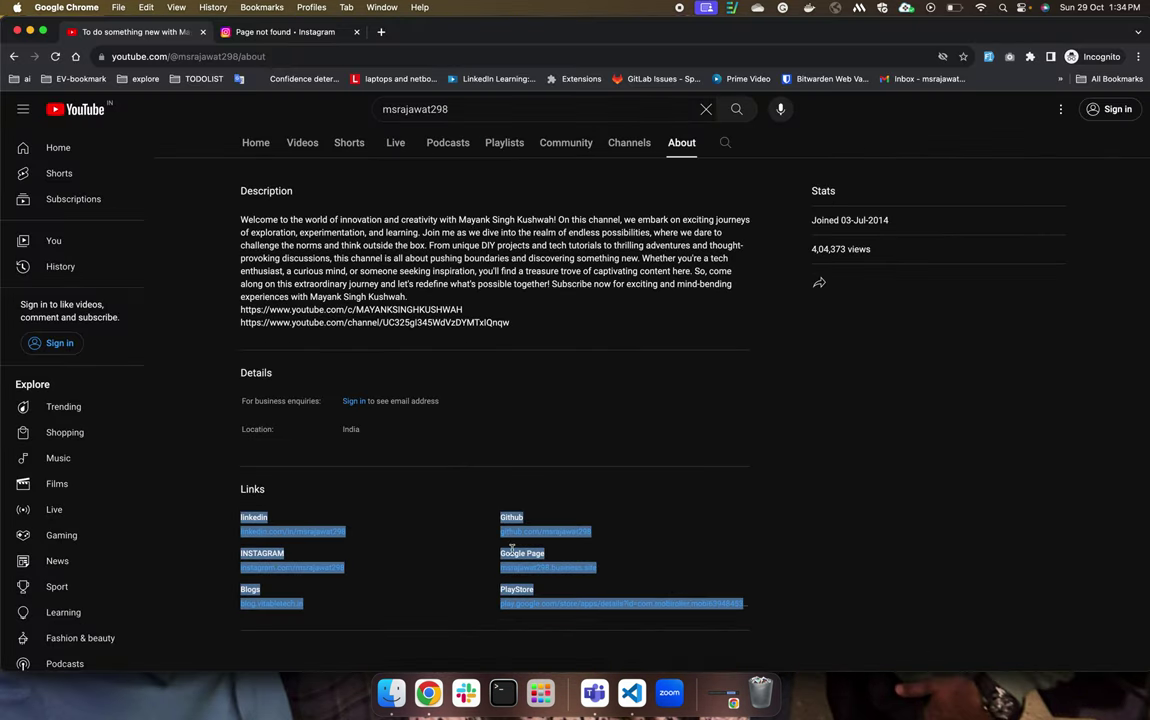
{"action": "left_click", "coordinate": [405, 538]}
{"action": "key", "text": "ctrl+Up"}
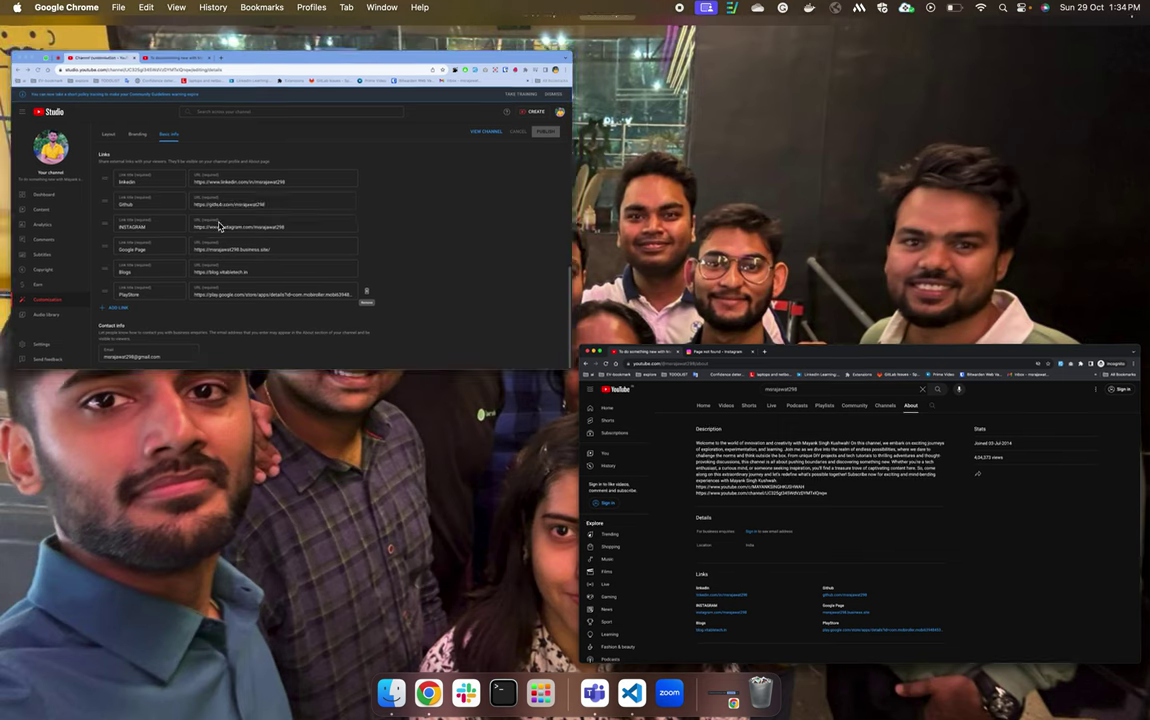
{"action": "left_click", "coordinate": [218, 226]}
{"action": "key", "text": "ctrl+Up"}
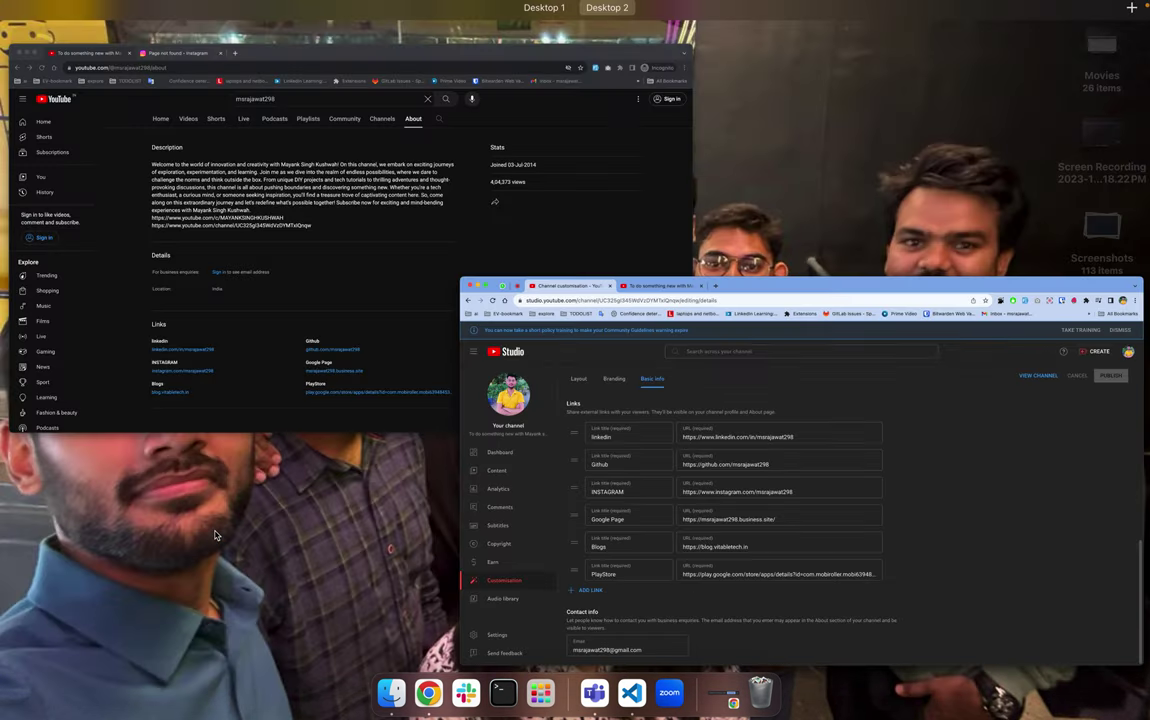
{"action": "left_click", "coordinate": [330, 246]}
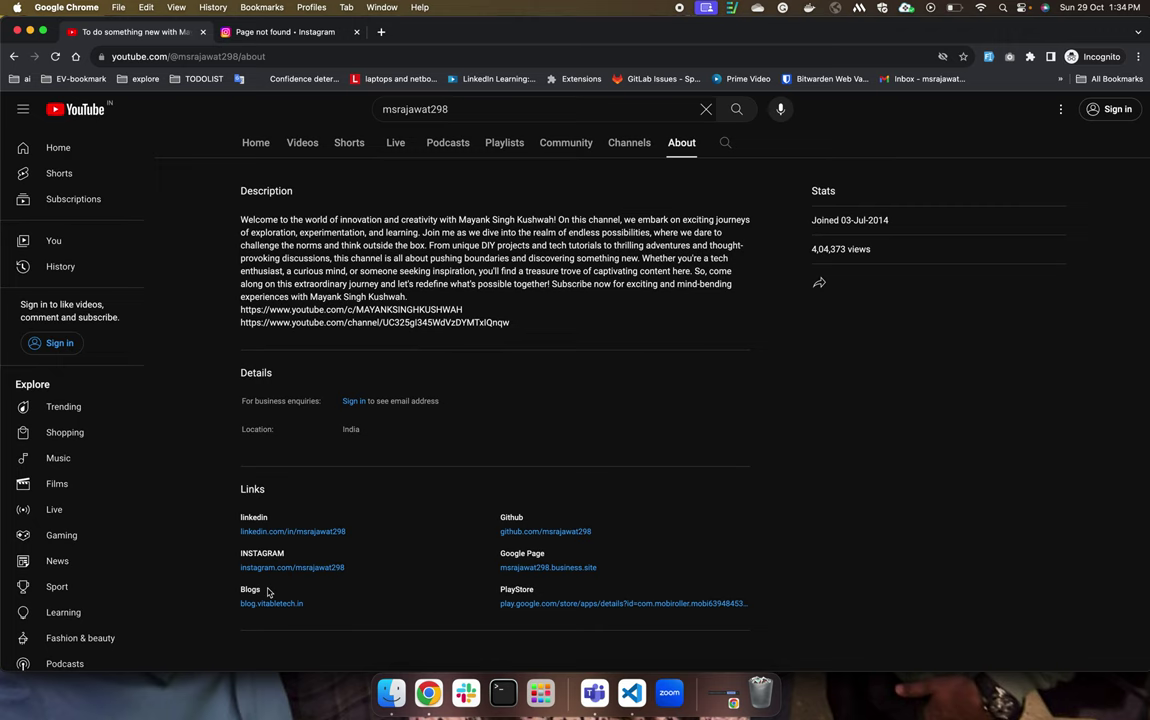
{"action": "key", "text": "ctrl+Up"}
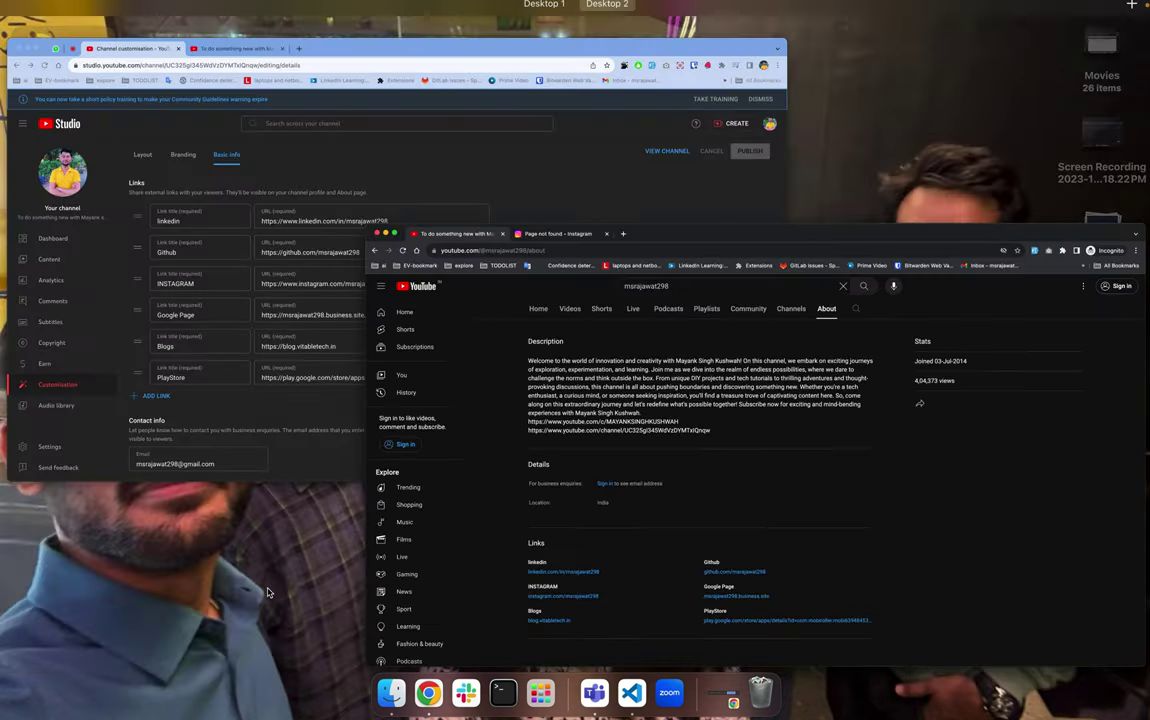
{"action": "left_click", "coordinate": [323, 257]}
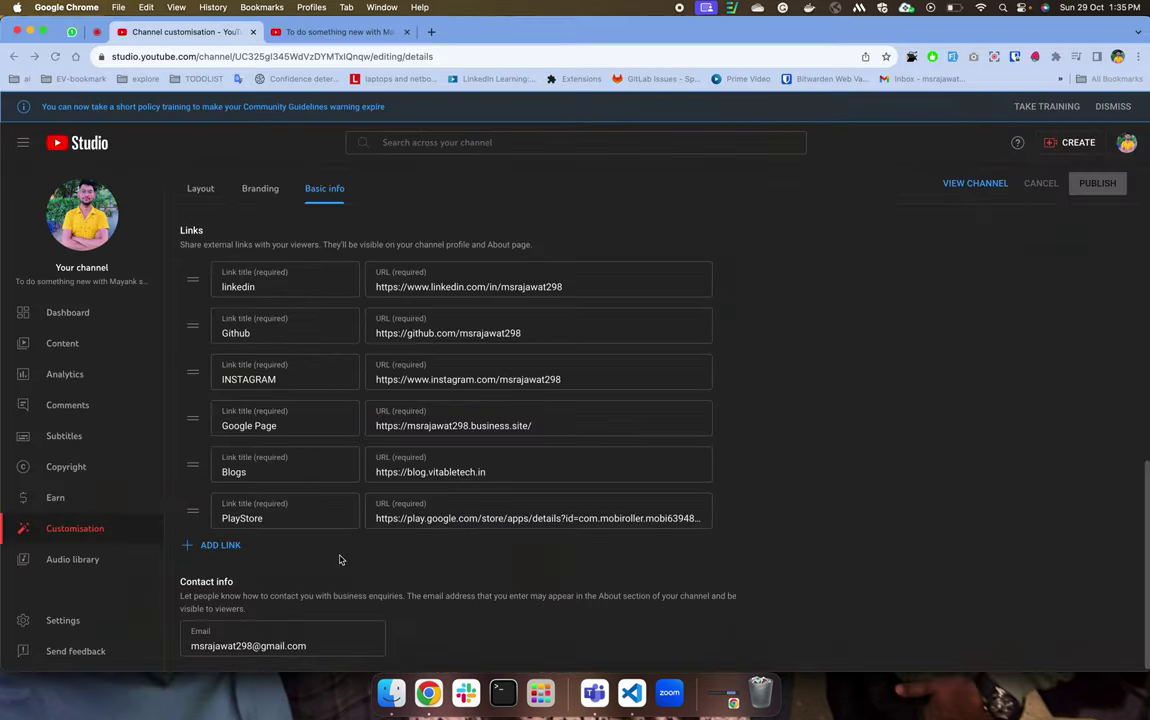
Add an empty link row below PlayStore and remove it again.
{"action": "left_click", "coordinate": [220, 545]}
{"action": "scroll", "coordinate": [399, 602], "scroll_direction": "down", "scroll_amount": 1}
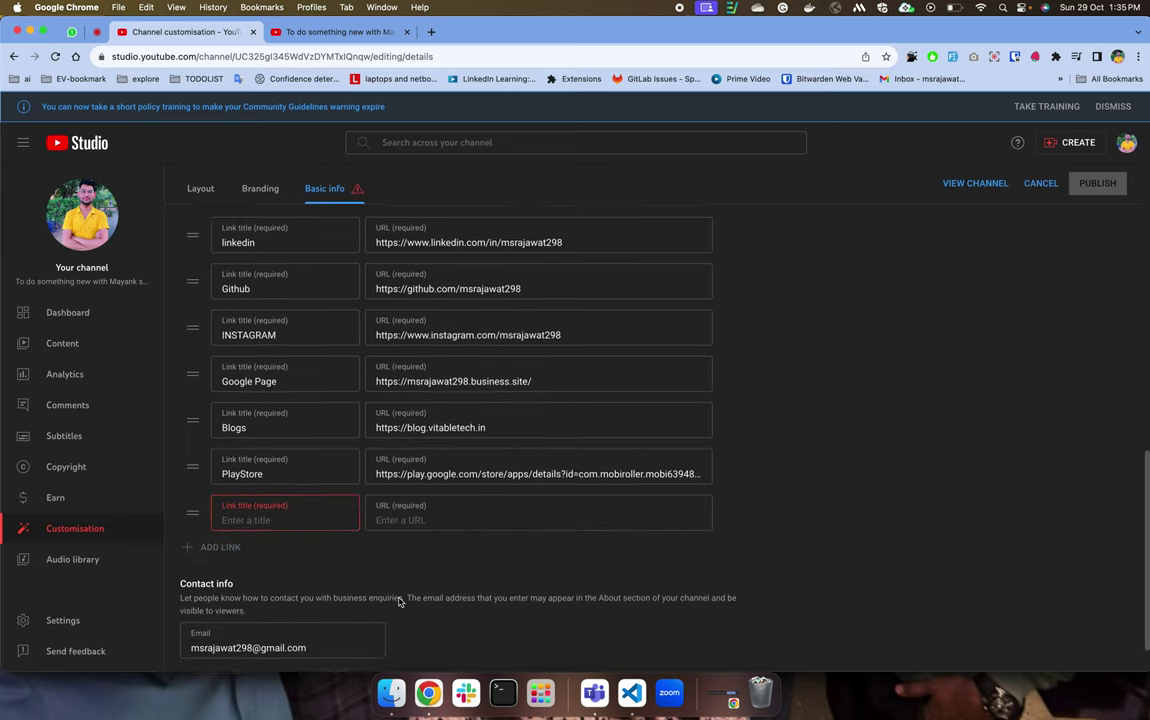
{"action": "left_click", "coordinate": [729, 512]}
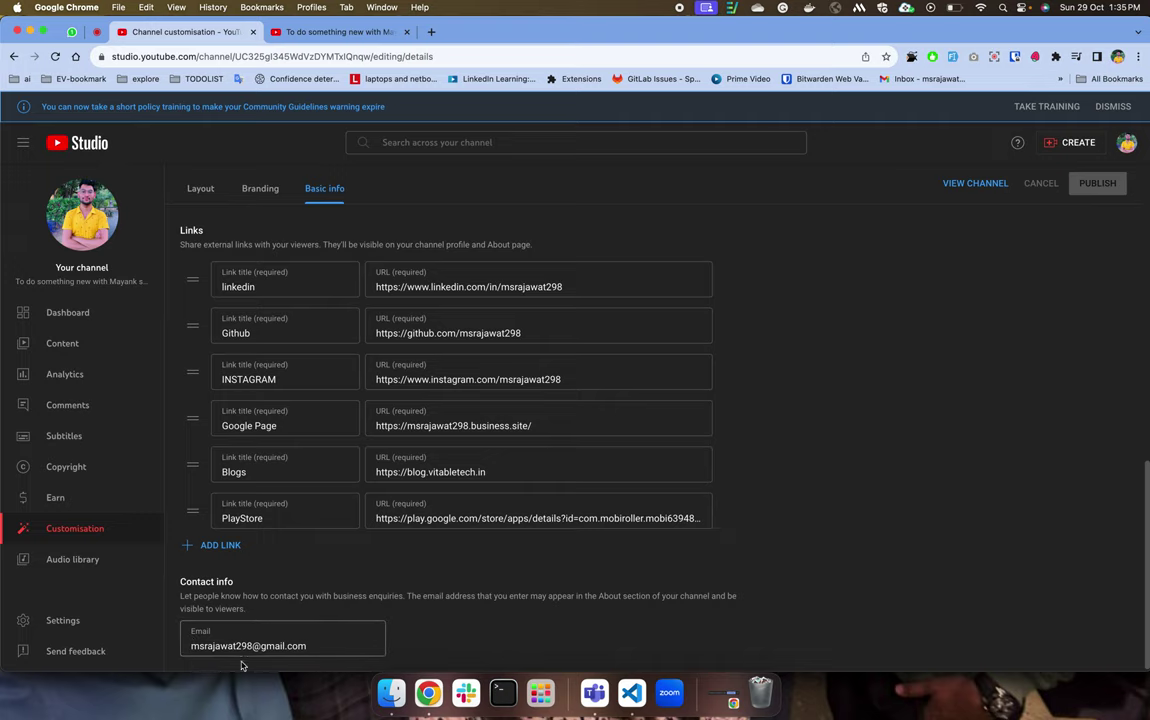
Compare the business-enquiries contact e-mail in Studio with the public About page.
{"action": "left_click_drag", "start_coordinate": [246, 645], "coordinate": [274, 645]}
{"action": "key", "text": "ctrl+Up"}
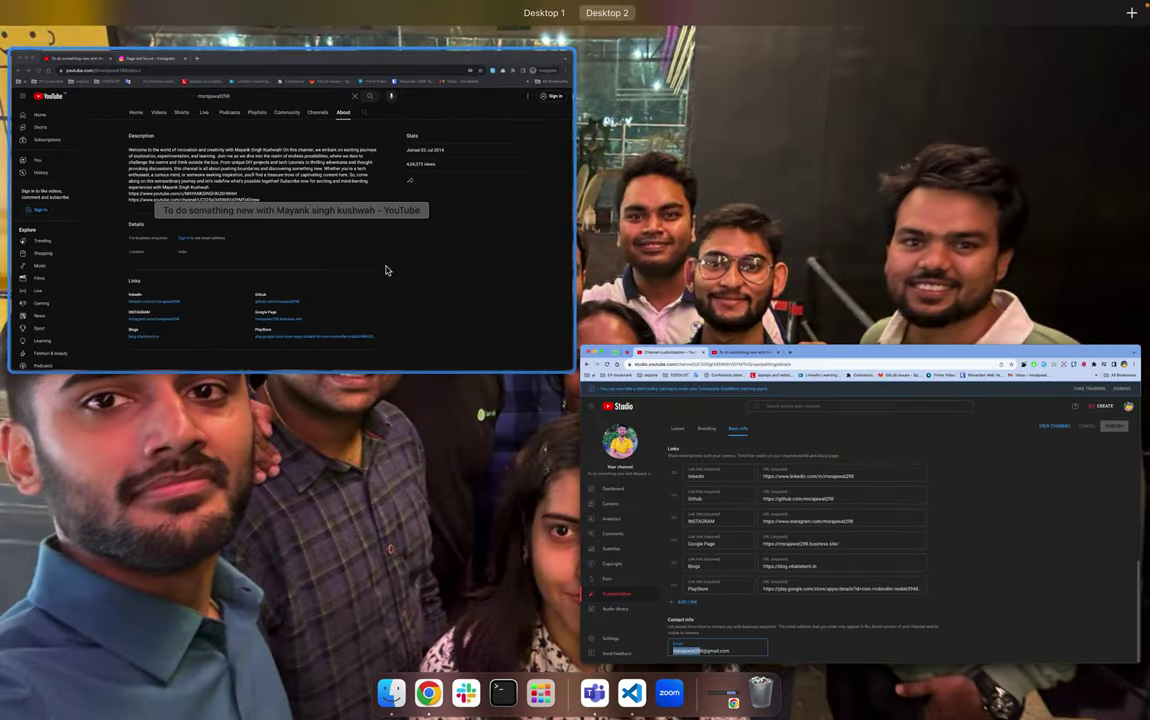
{"action": "left_click", "coordinate": [385, 270]}
{"action": "scroll", "coordinate": [677, 383], "scroll_direction": "up", "scroll_amount": 5}
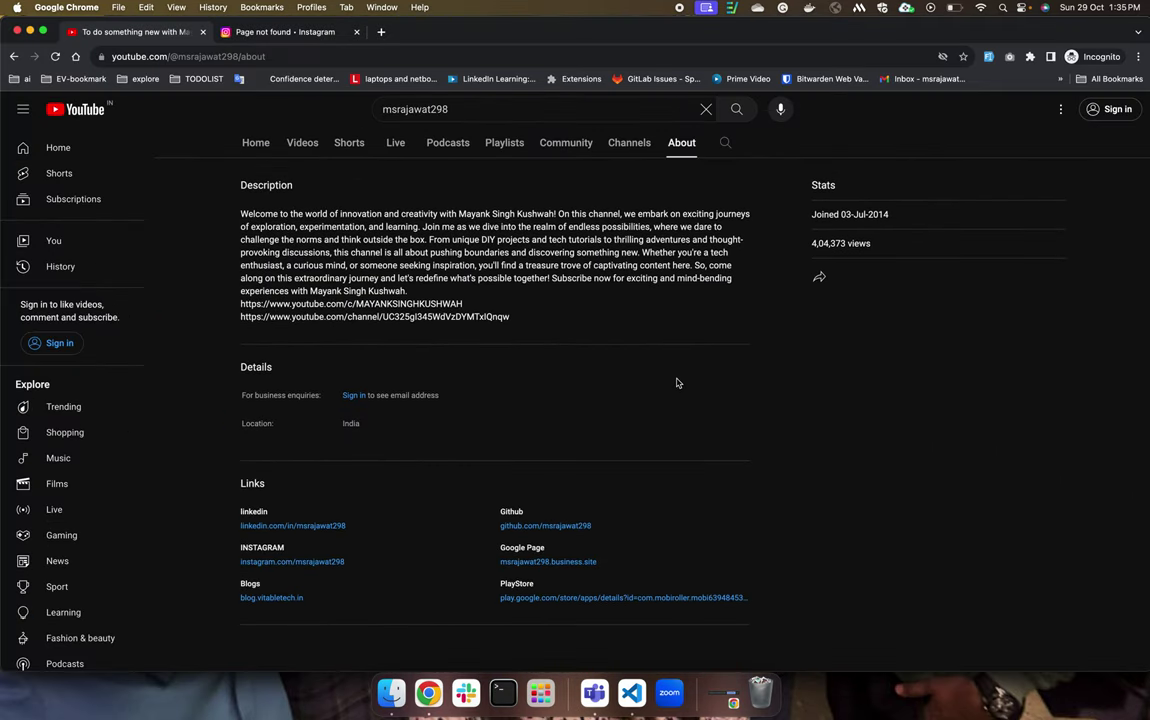
{"action": "scroll", "coordinate": [340, 550], "scroll_direction": "down", "scroll_amount": 6}
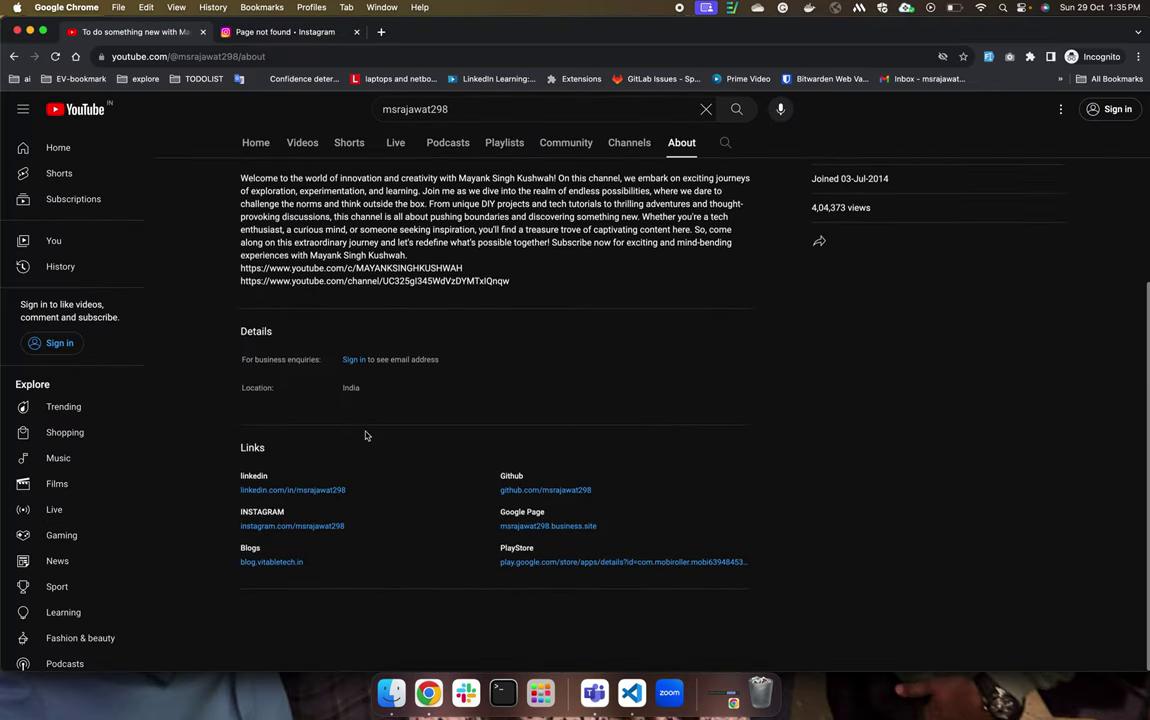
{"action": "scroll", "coordinate": [300, 410], "scroll_direction": "up", "scroll_amount": 1}
{"action": "key", "text": "ctrl+Up"}
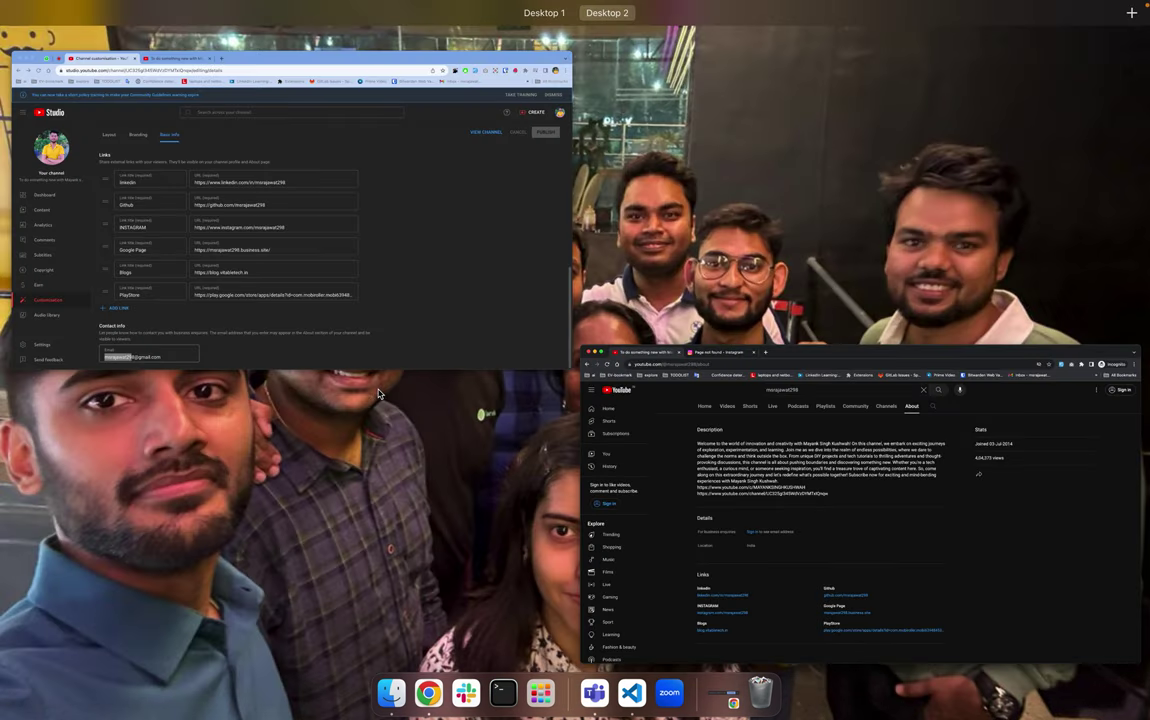
{"action": "left_click", "coordinate": [390, 277]}
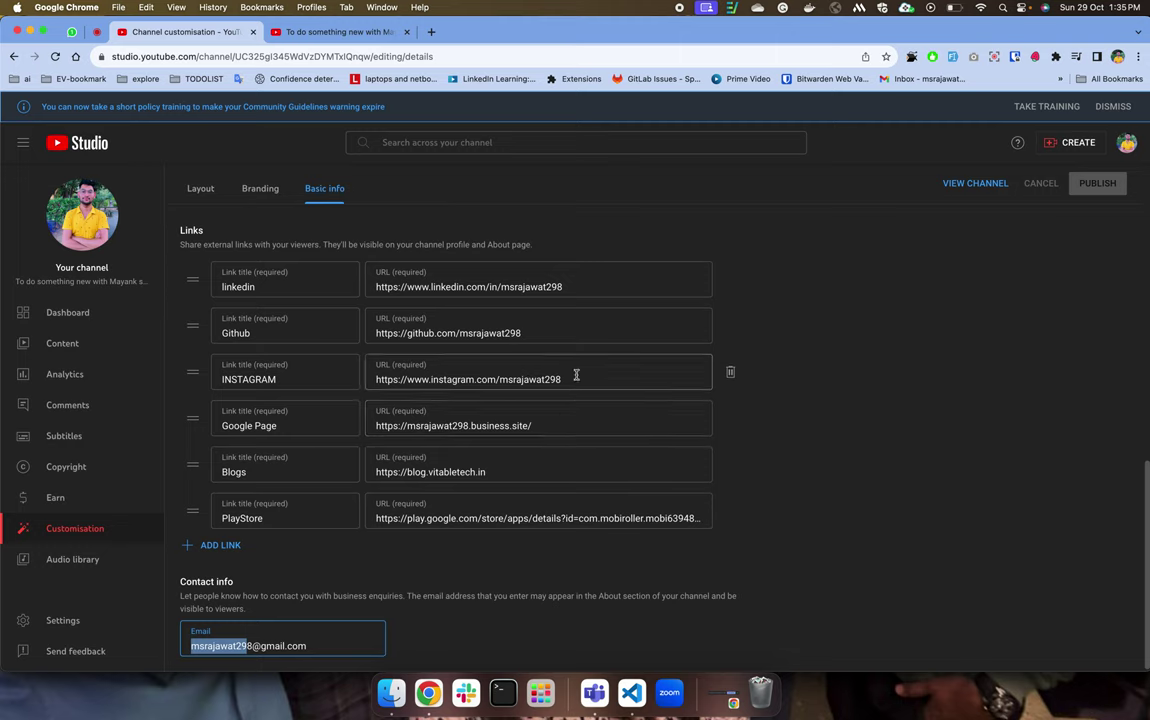
{"action": "left_click_drag", "start_coordinate": [349, 643], "coordinate": [176, 632]}
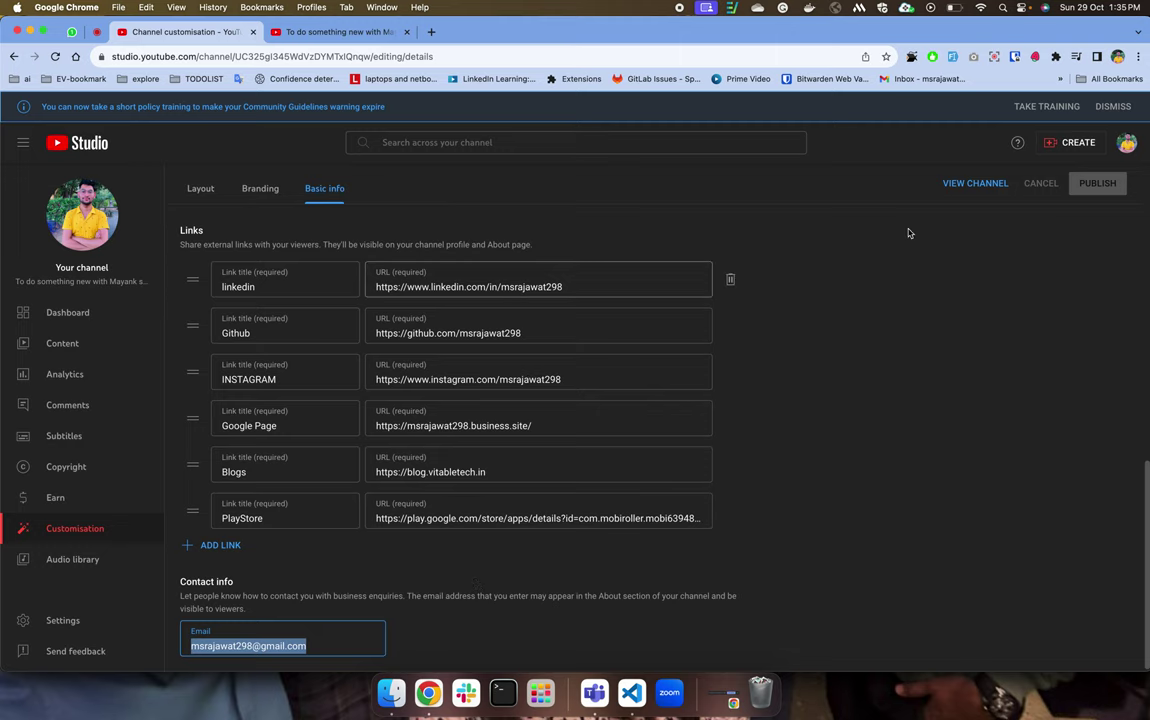
{"action": "left_click", "coordinate": [67, 559]}
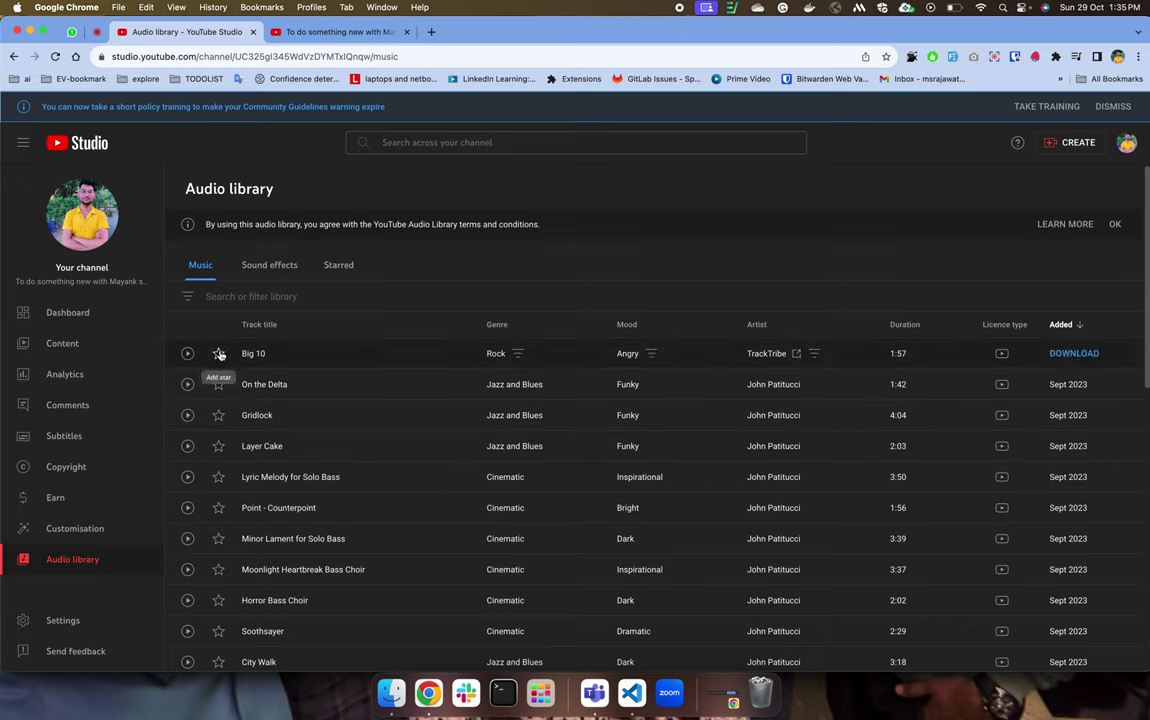
Star Big 10 and On the Delta, then view Sound effects and the Starred list.
{"action": "left_click", "coordinate": [219, 354]}
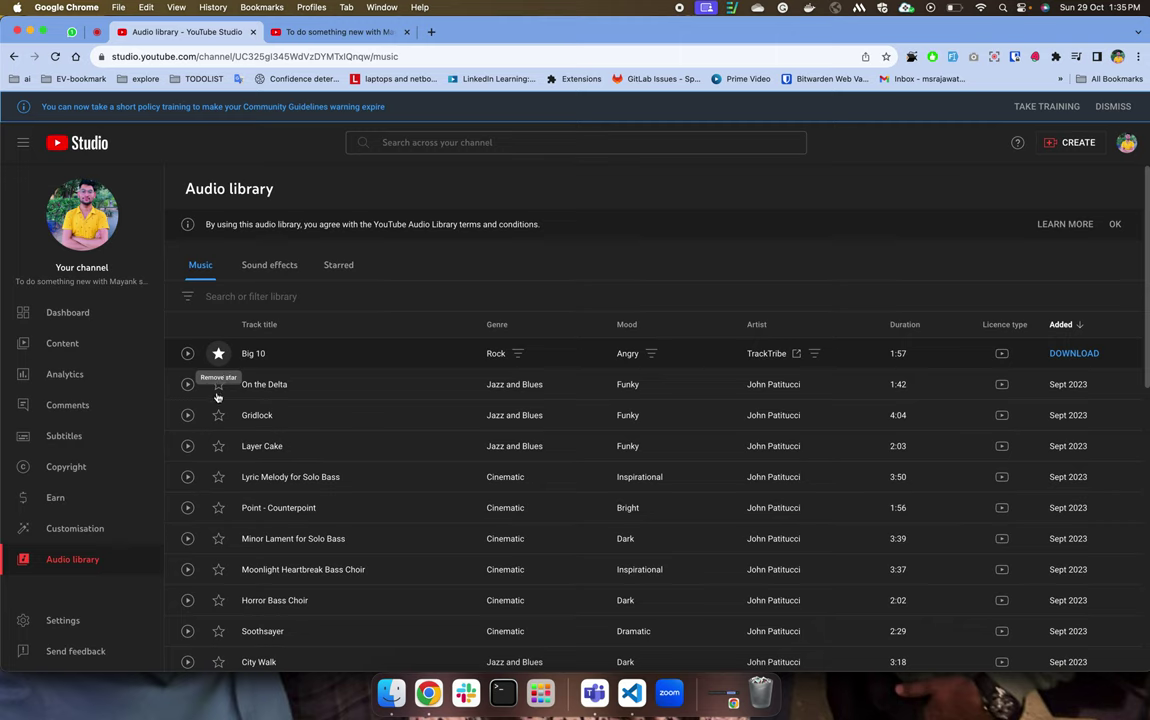
{"action": "left_click", "coordinate": [218, 386]}
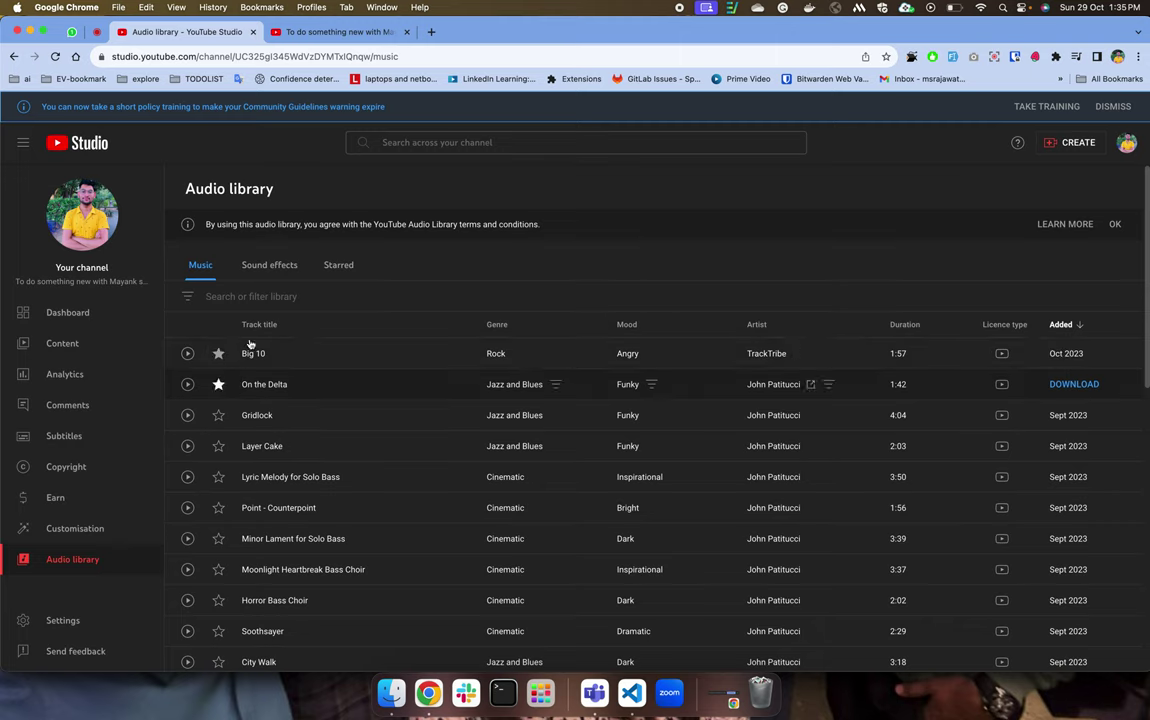
{"action": "left_click", "coordinate": [284, 264]}
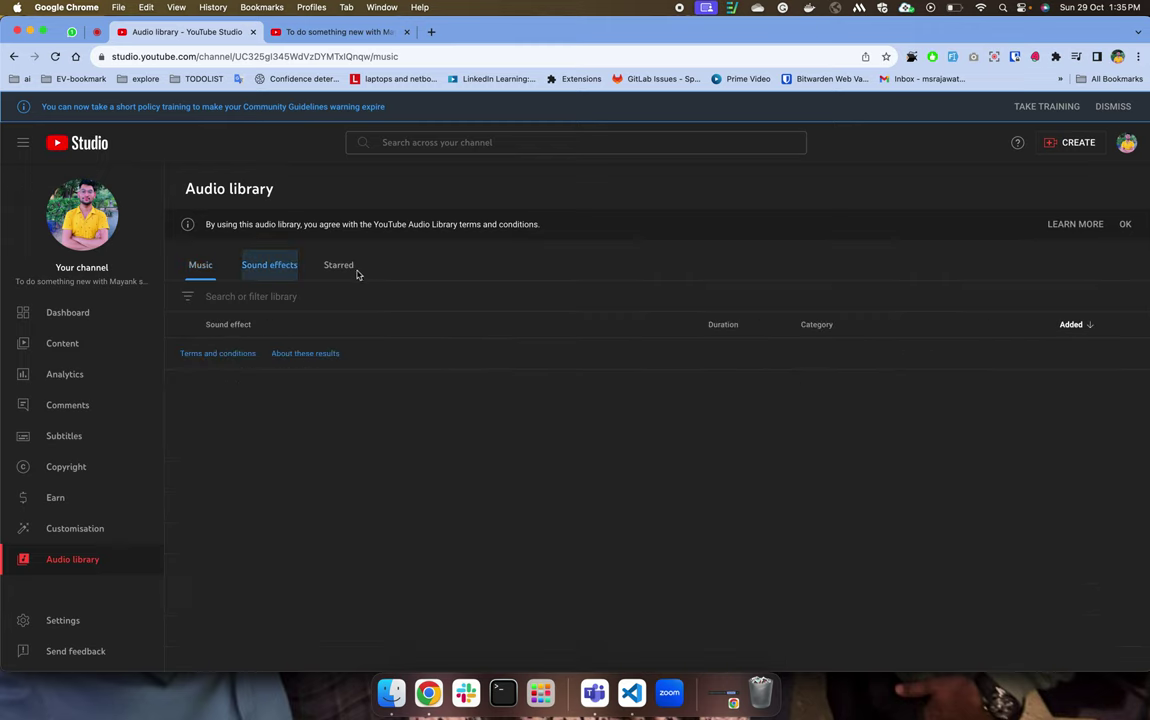
{"action": "left_click", "coordinate": [344, 266]}
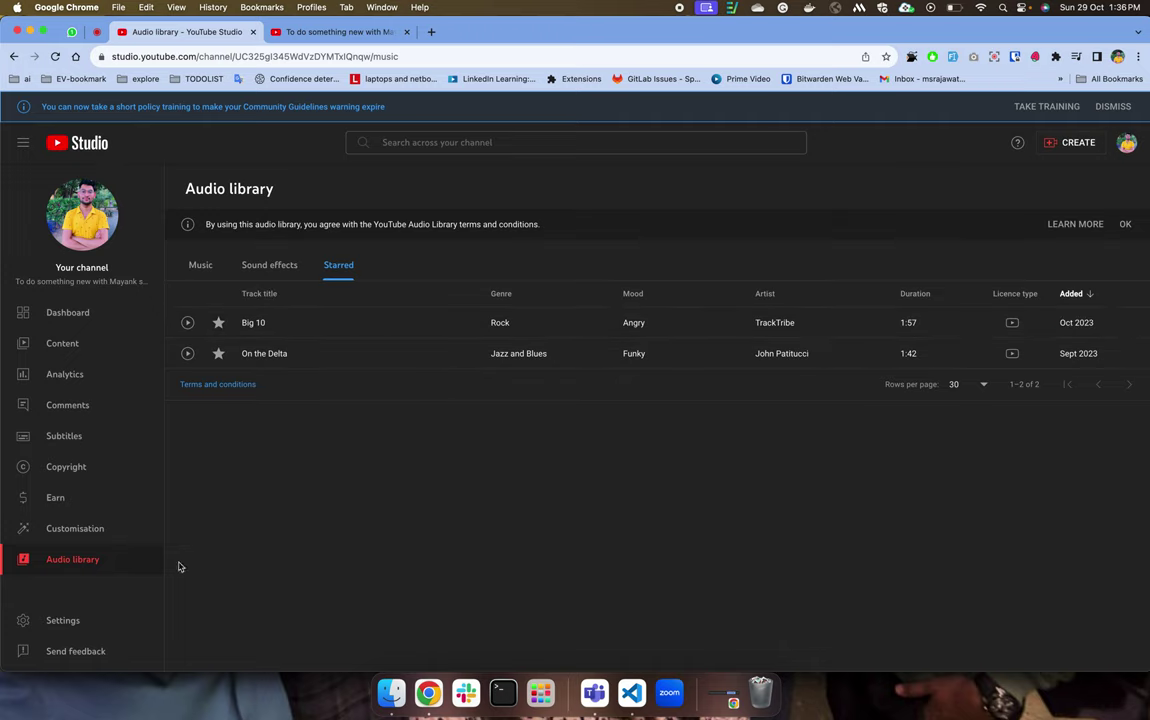
{"action": "left_click", "coordinate": [62, 621]}
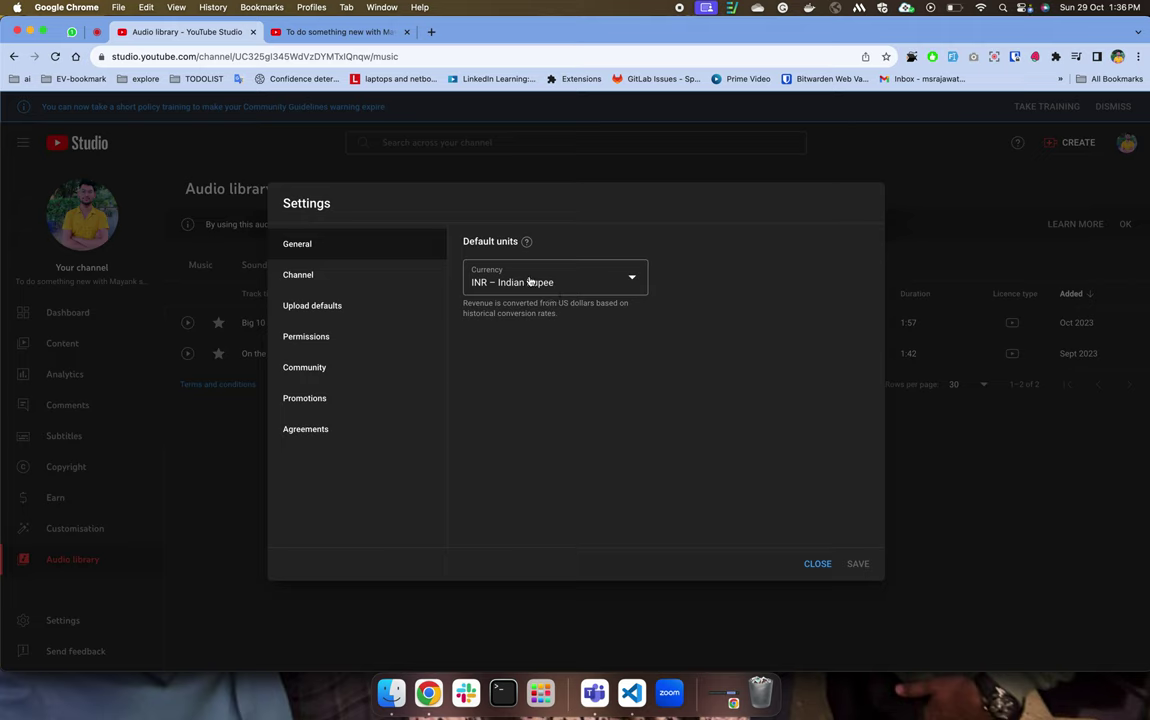
Browse the channel's Basic info and Advanced settings, then show the Feature eligibility levels.
{"action": "left_click", "coordinate": [345, 277]}
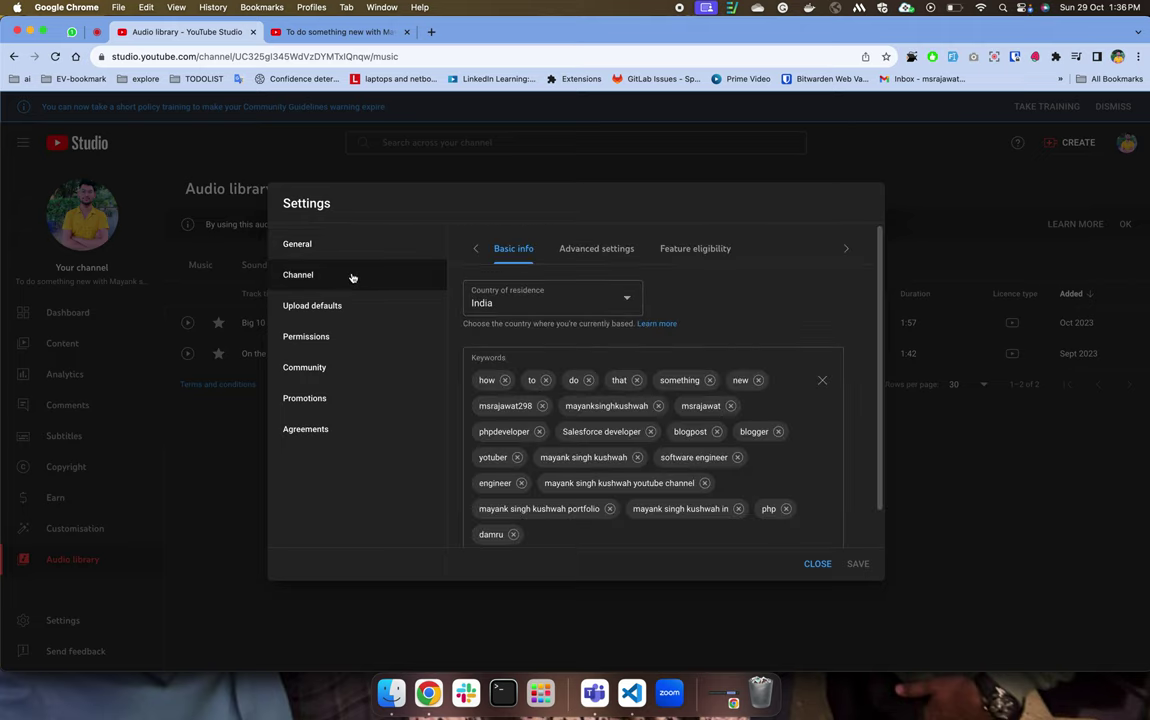
{"action": "scroll", "coordinate": [565, 378], "scroll_direction": "down", "scroll_amount": 1}
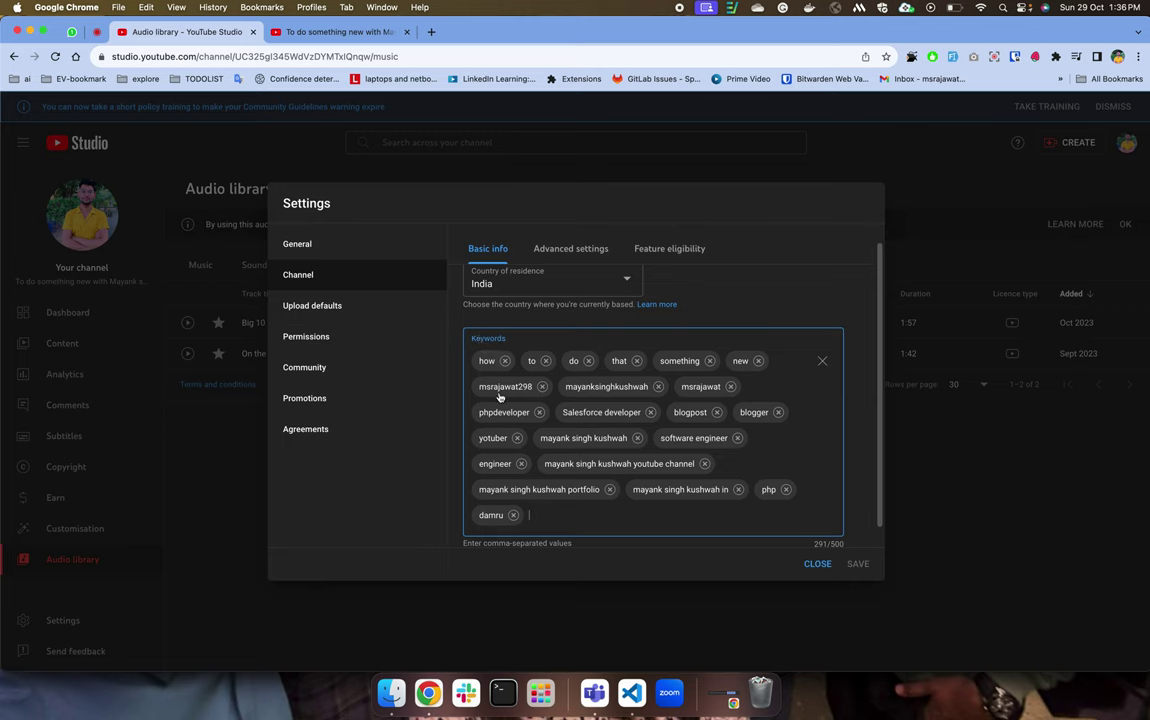
{"action": "scroll", "coordinate": [499, 396], "scroll_direction": "down", "scroll_amount": 1}
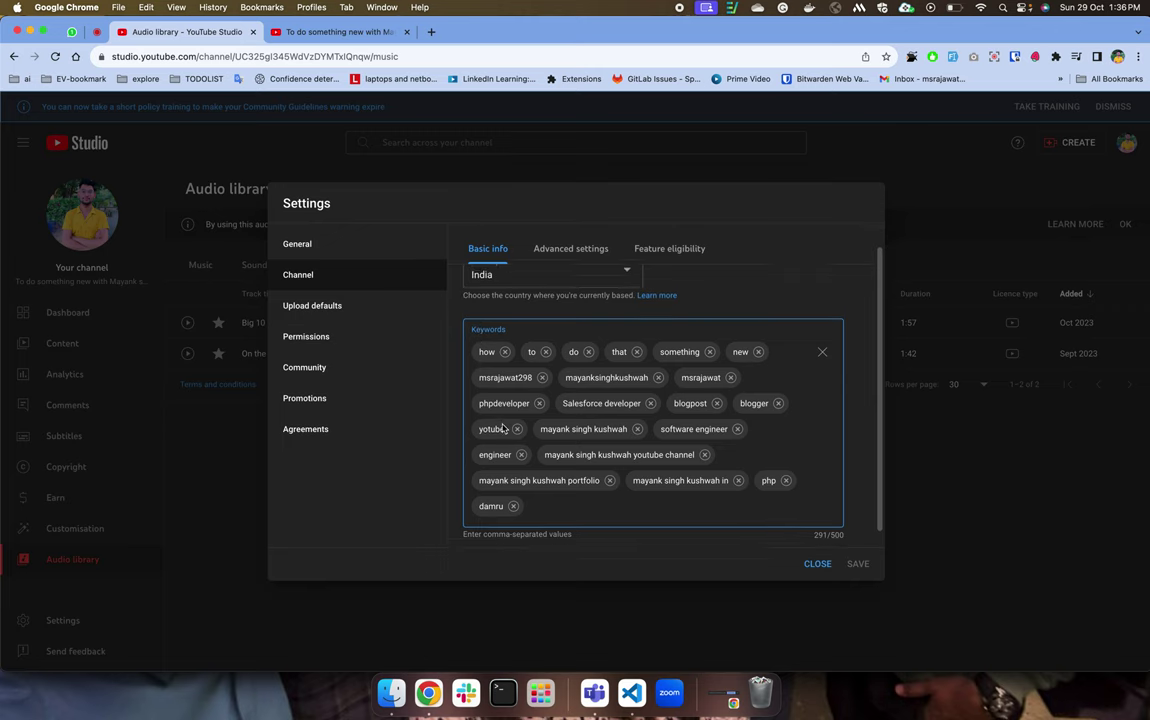
{"action": "left_click", "coordinate": [553, 250]}
{"action": "scroll", "coordinate": [515, 406], "scroll_direction": "down", "scroll_amount": 10}
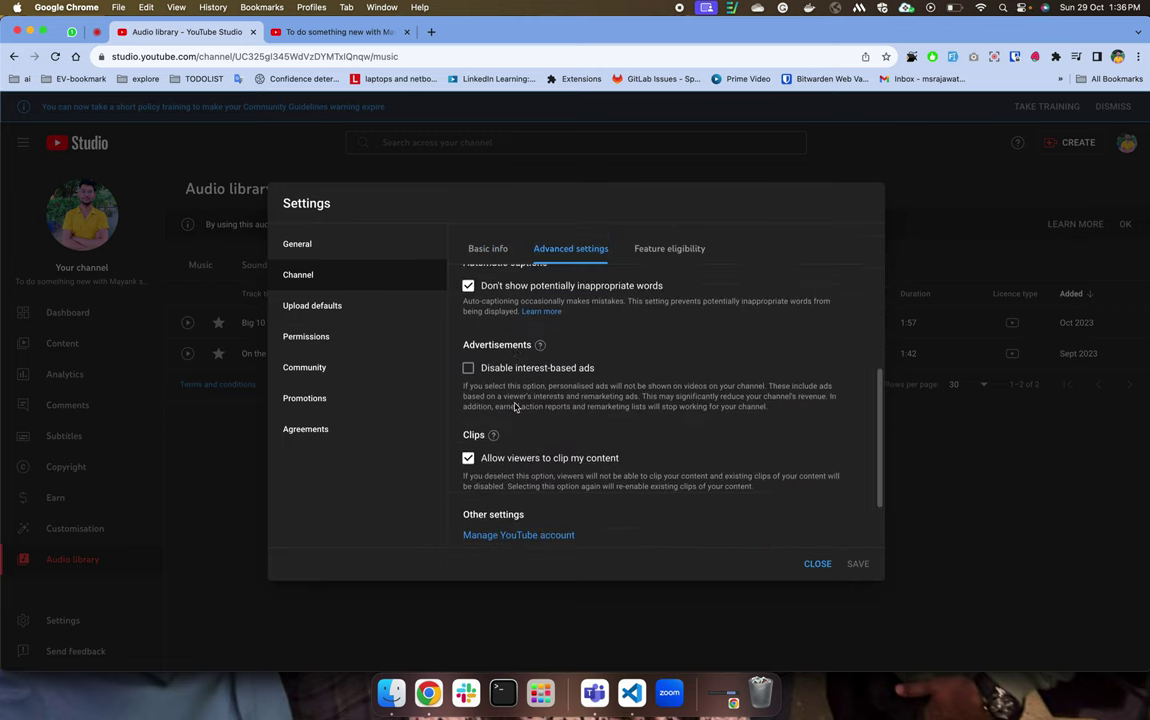
{"action": "scroll", "coordinate": [528, 452], "scroll_direction": "up", "scroll_amount": 5}
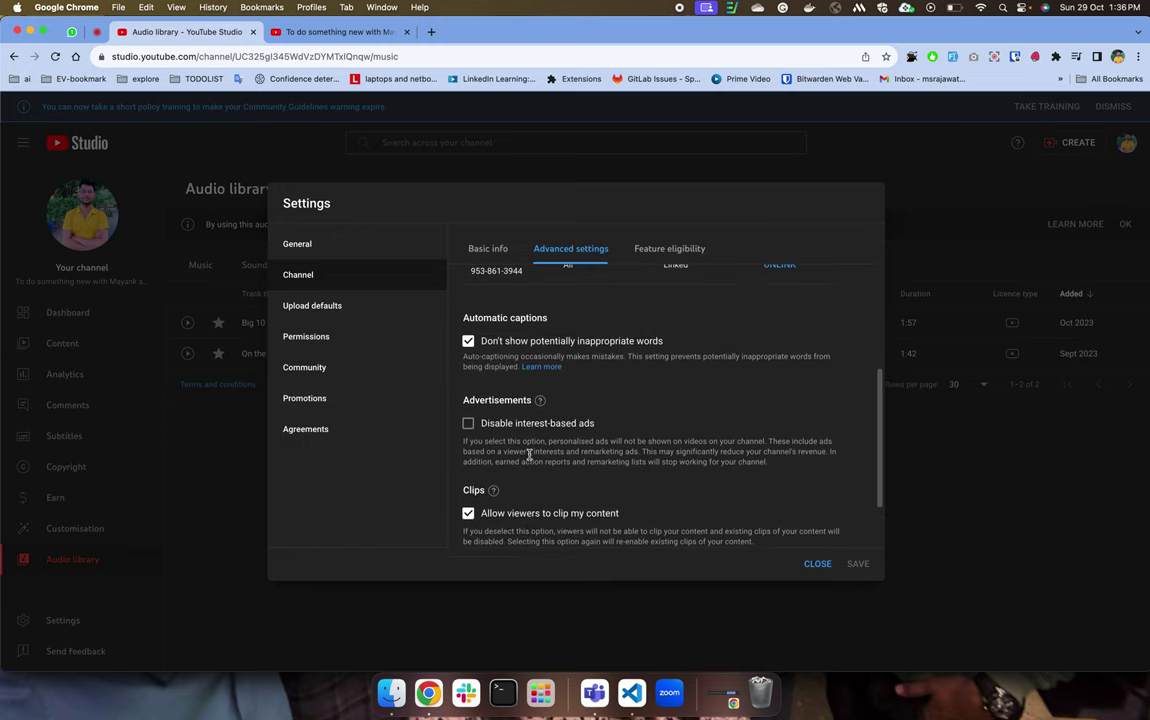
{"action": "left_click", "coordinate": [659, 246]}
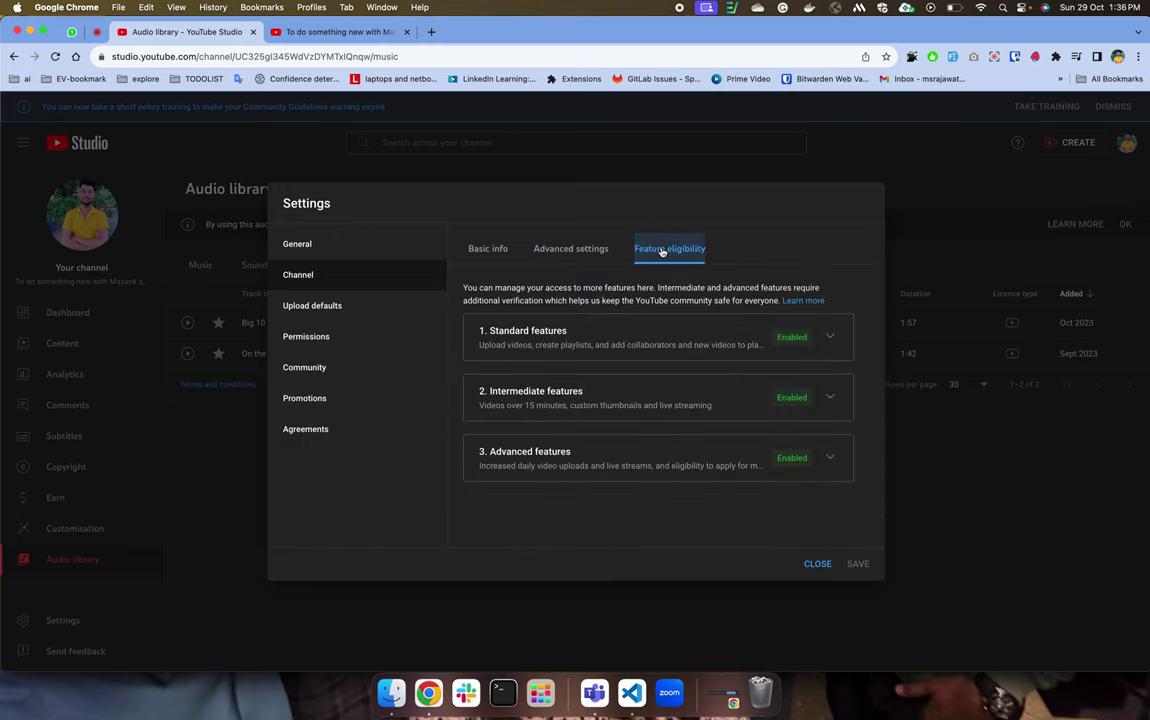
{"action": "left_click", "coordinate": [828, 338]}
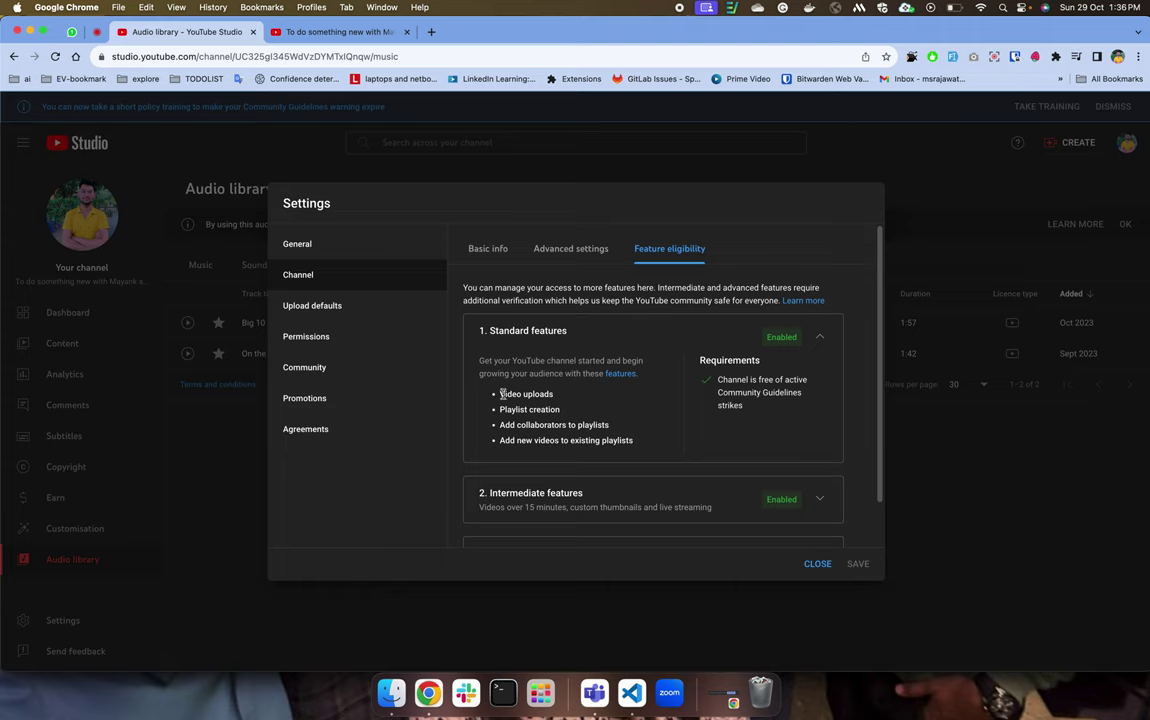
{"action": "left_click_drag", "start_coordinate": [500, 394], "coordinate": [608, 426]}
{"action": "left_click_drag", "start_coordinate": [516, 440], "coordinate": [636, 444]}
{"action": "scroll", "coordinate": [636, 444], "scroll_direction": "down", "scroll_amount": 1}
{"action": "scroll", "coordinate": [642, 421], "scroll_direction": "up", "scroll_amount": 1}
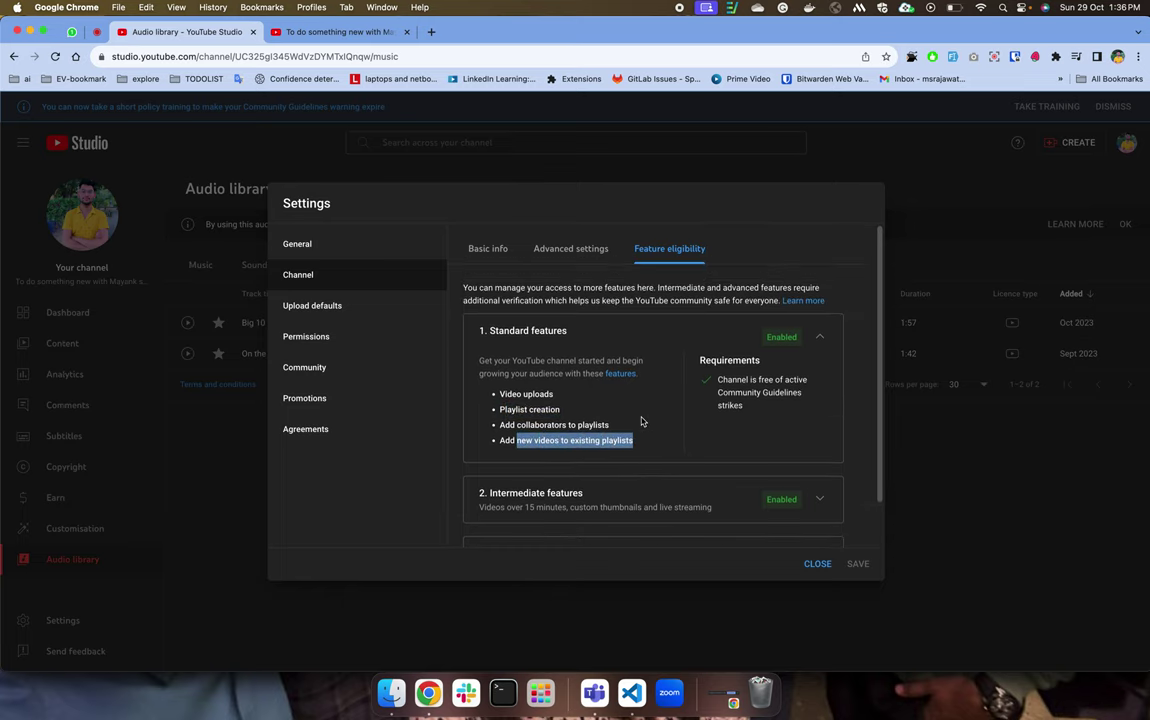
{"action": "left_click", "coordinate": [814, 338]}
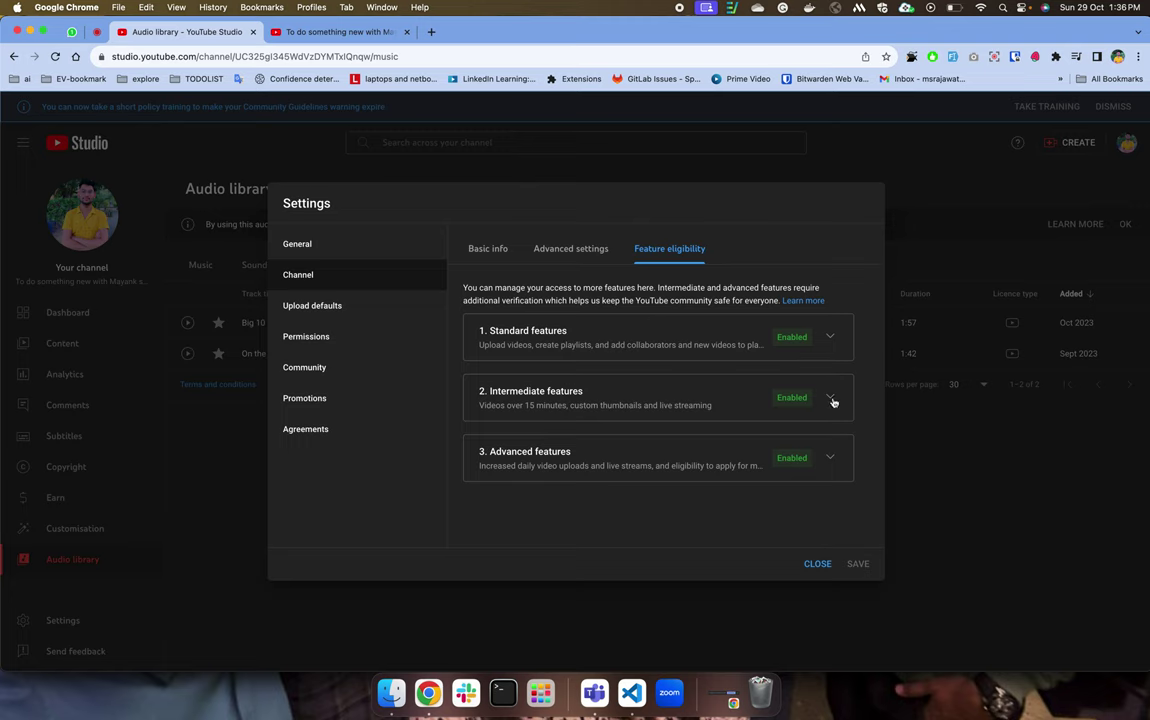
{"action": "left_click", "coordinate": [830, 399]}
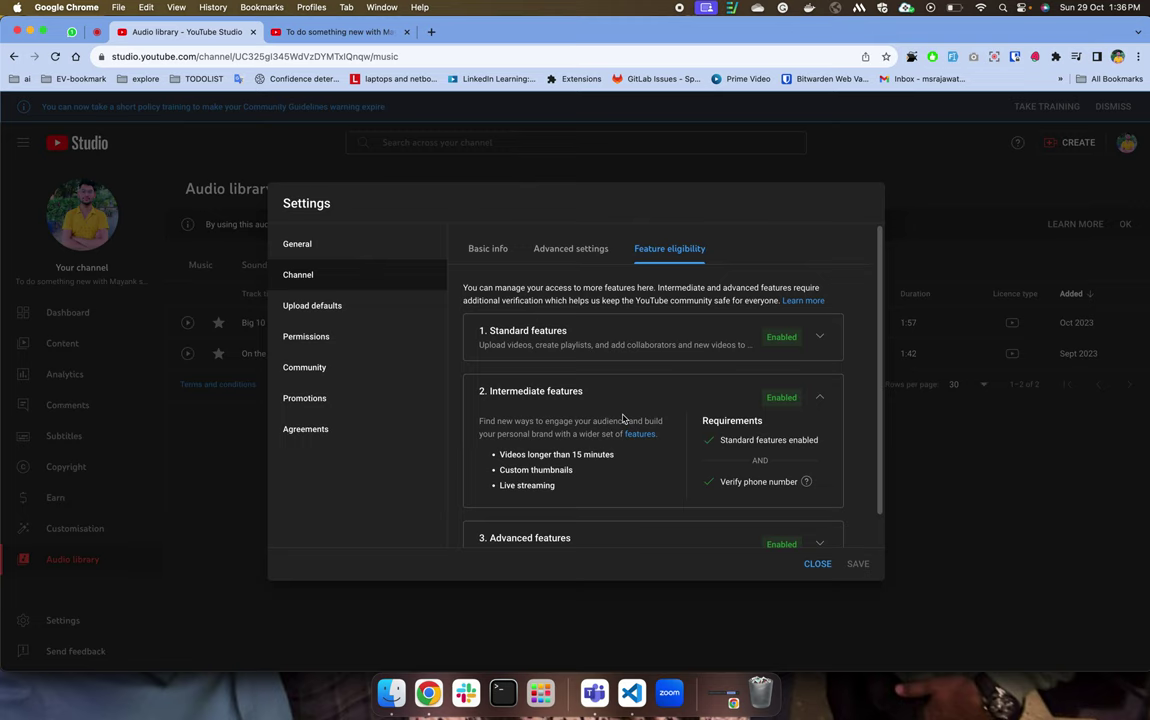
{"action": "triple_click", "coordinate": [728, 481]}
{"action": "mouse_move", "coordinate": [805, 483]}
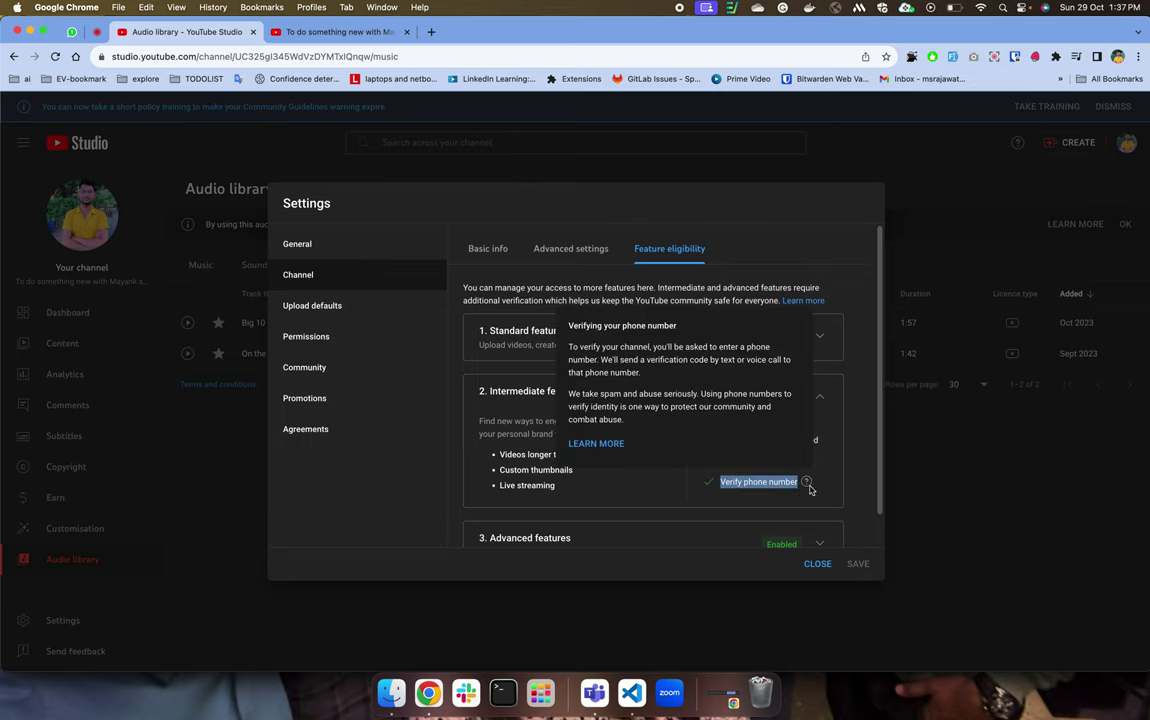
{"action": "left_click", "coordinate": [820, 396]}
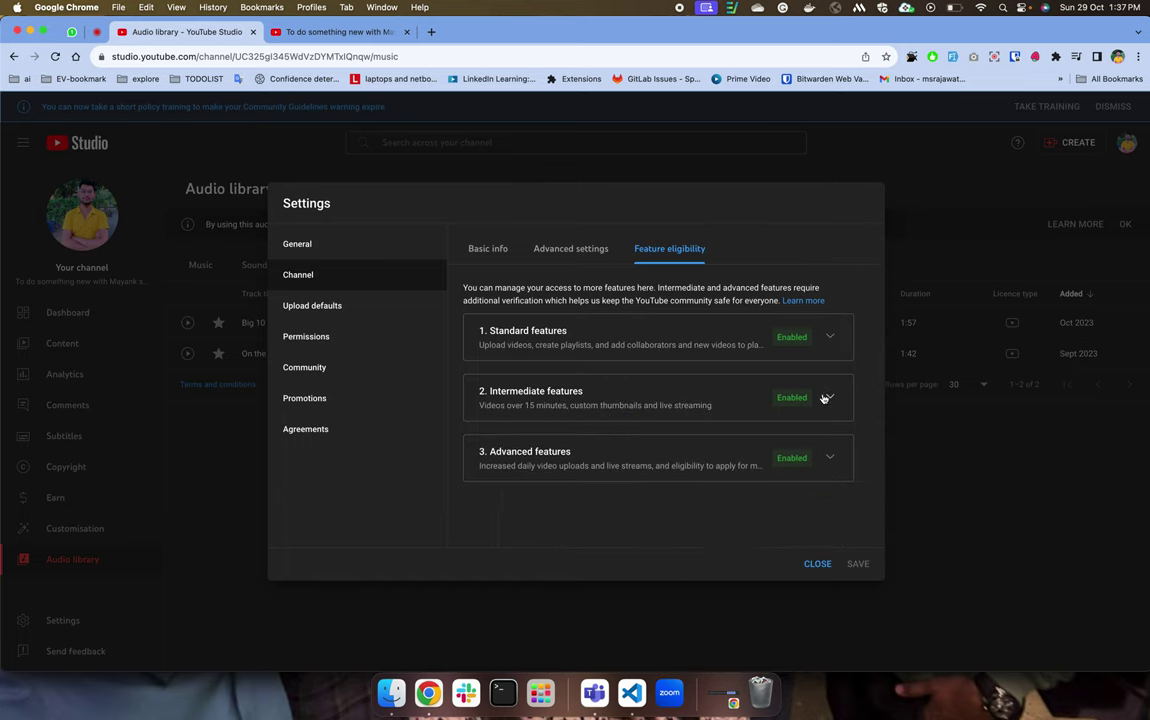
{"action": "left_click", "coordinate": [830, 457]}
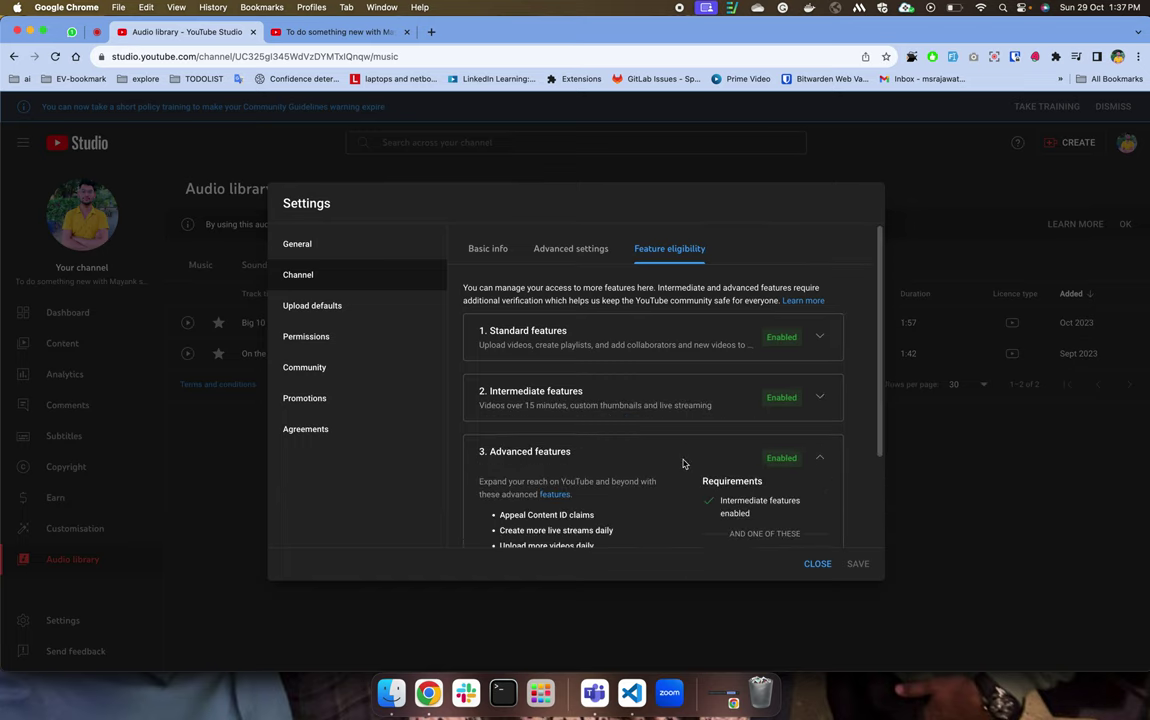
{"action": "scroll", "coordinate": [683, 462], "scroll_direction": "down", "scroll_amount": 2}
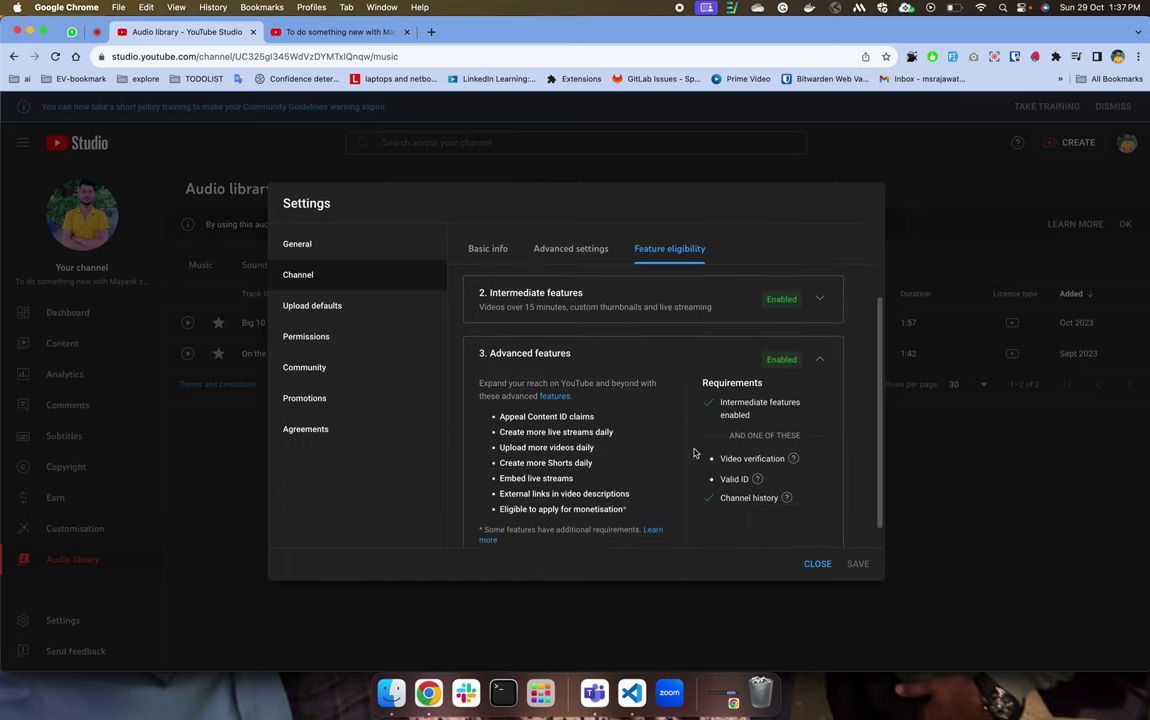
{"action": "scroll", "coordinate": [693, 452], "scroll_direction": "down", "scroll_amount": 1}
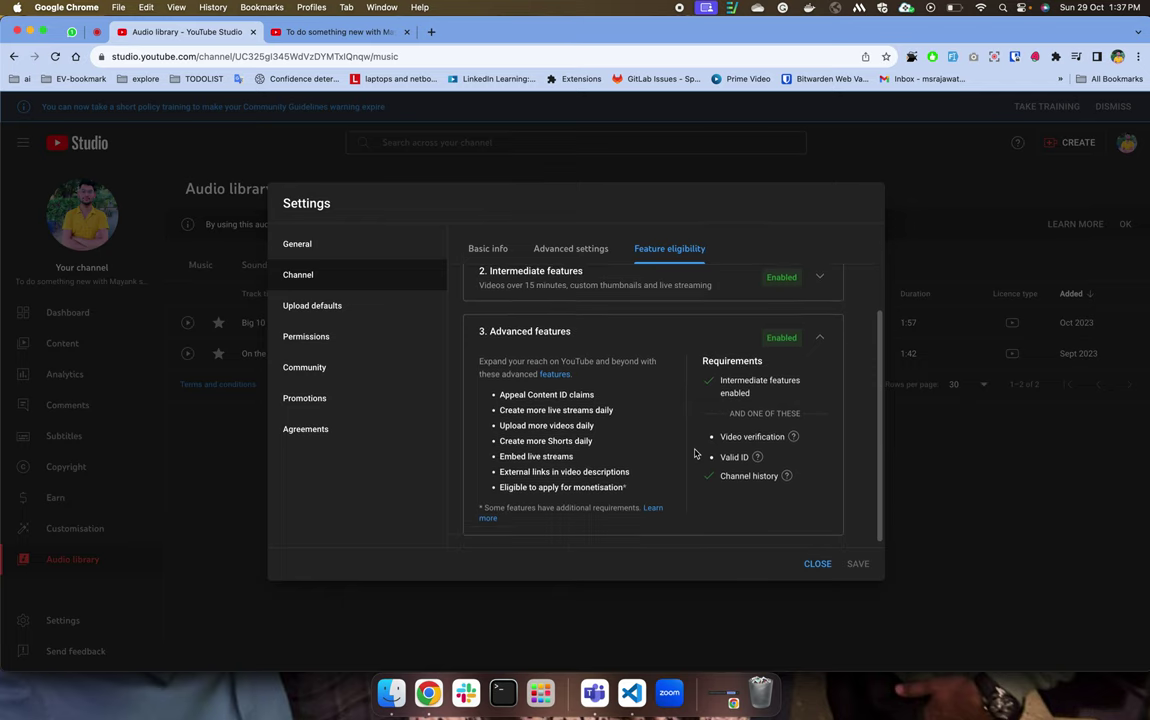
{"action": "left_click_drag", "start_coordinate": [516, 399], "coordinate": [602, 407]}
{"action": "left_click", "coordinate": [511, 414]}
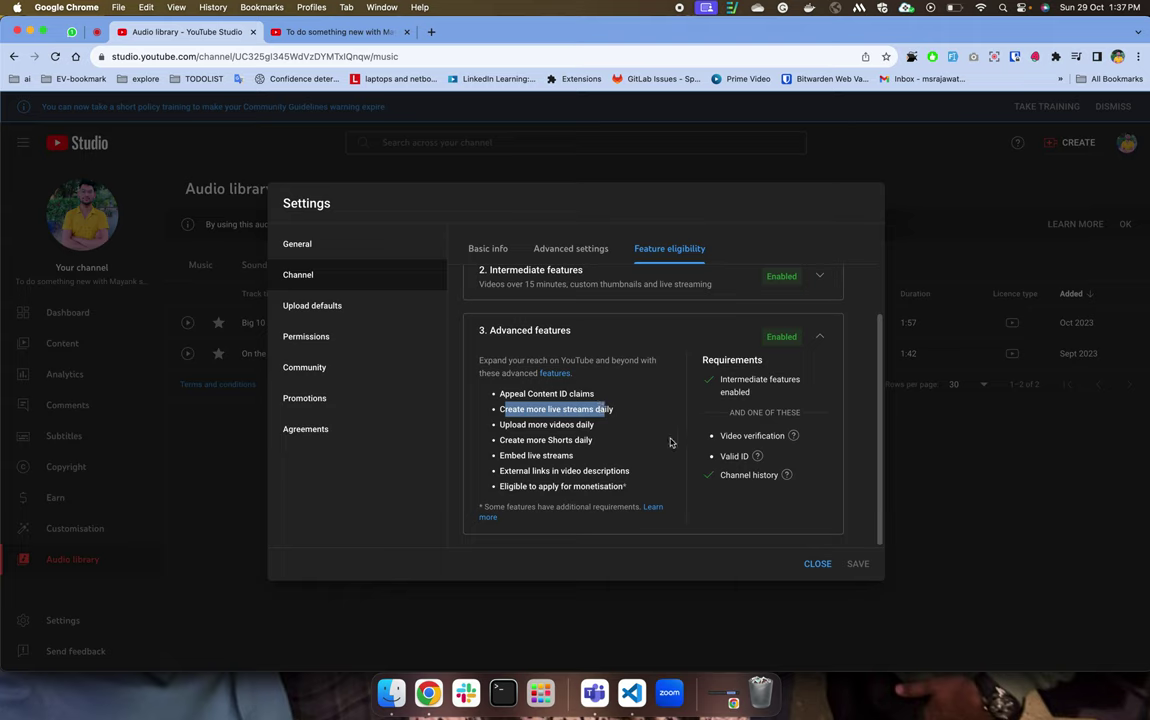
{"action": "left_click_drag", "start_coordinate": [705, 373], "coordinate": [747, 530]}
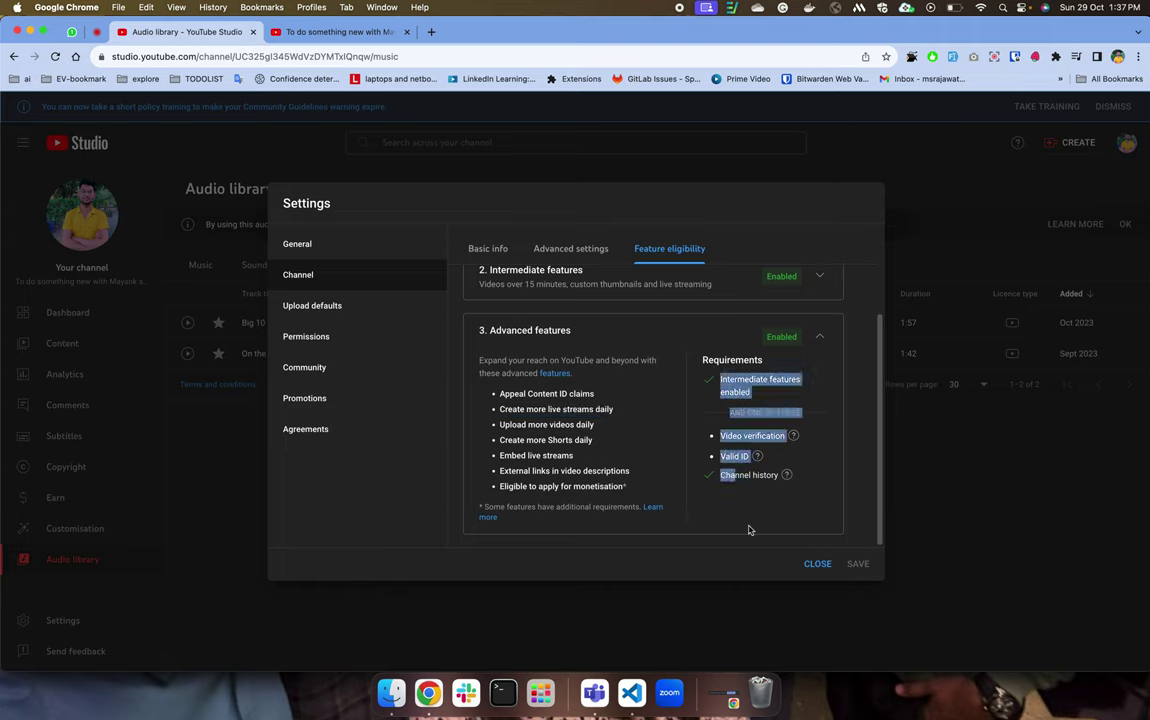
{"action": "left_click", "coordinate": [828, 338]}
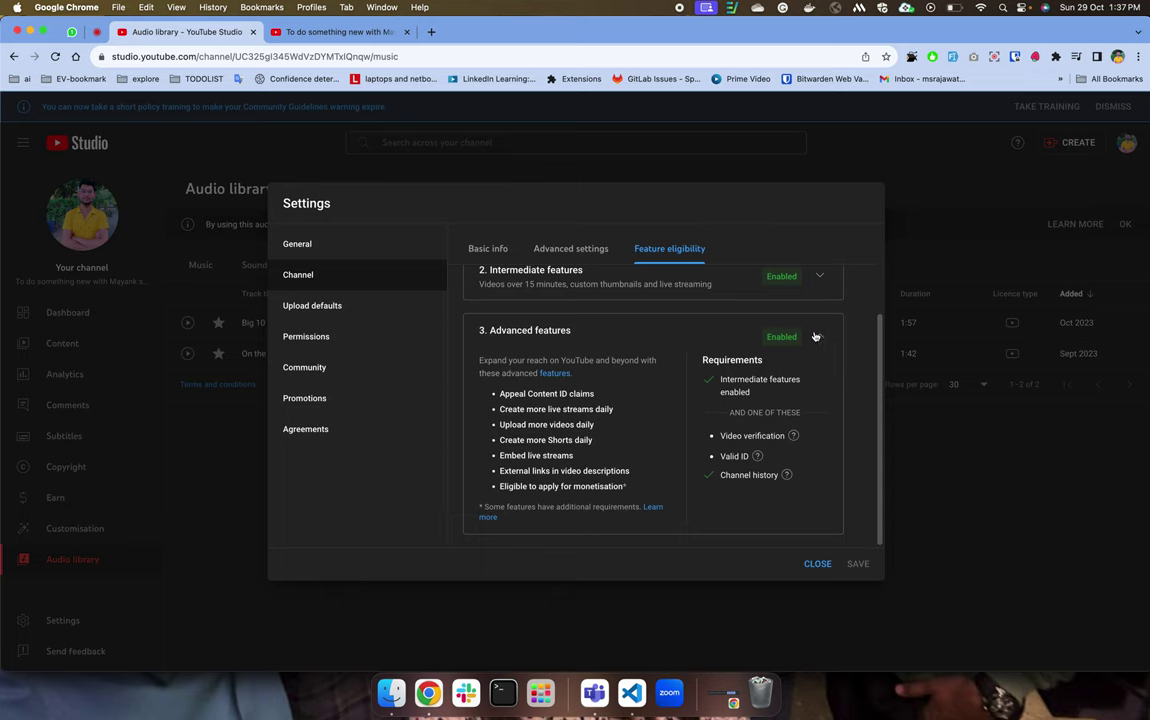
{"action": "left_click", "coordinate": [818, 337]}
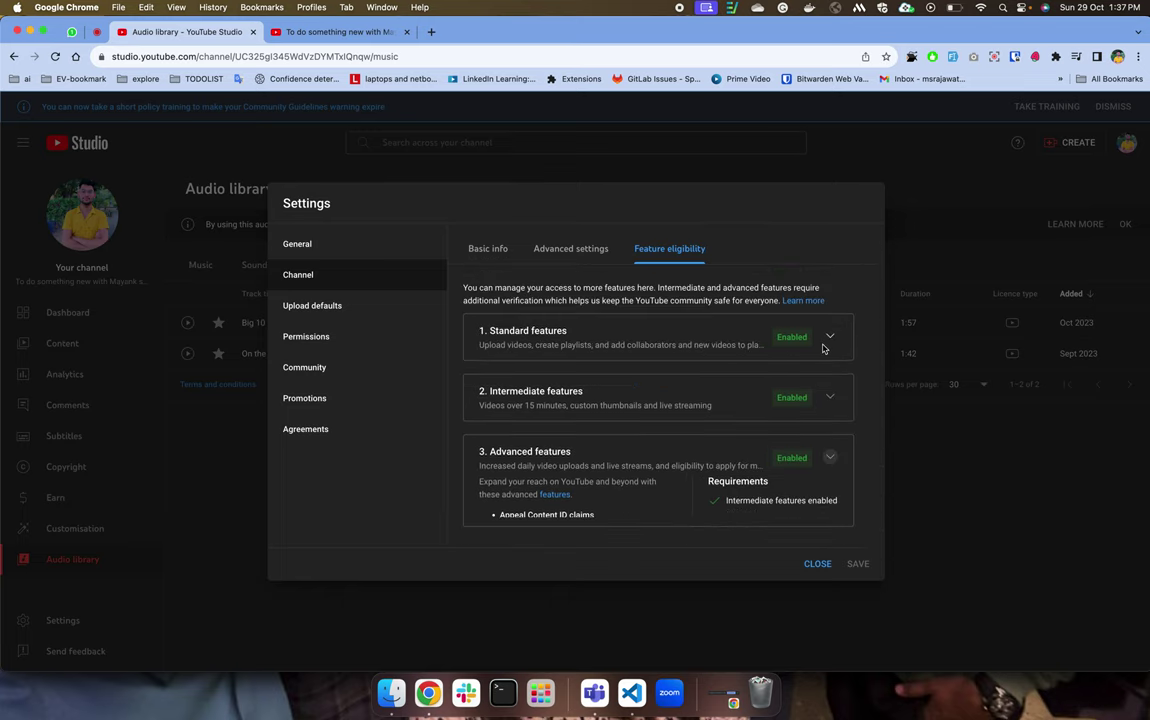
{"action": "left_click", "coordinate": [349, 306]}
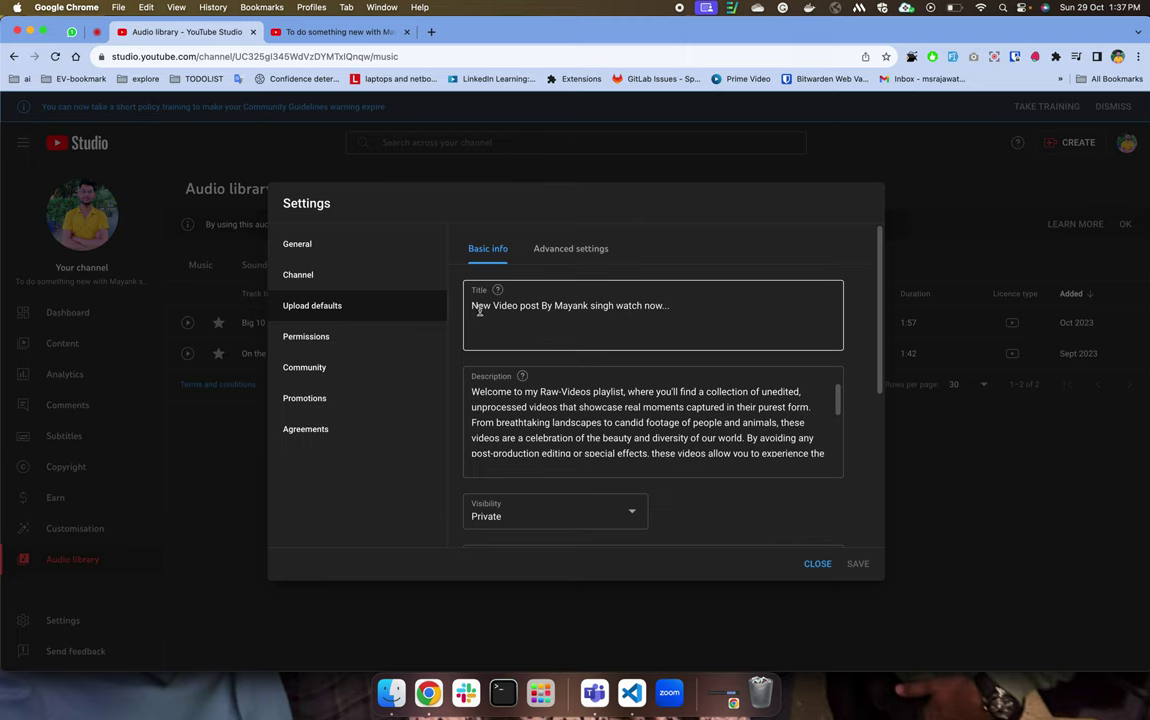
Review the upload defaults' title, description and visibility choices.
{"action": "left_click_drag", "start_coordinate": [479, 311], "coordinate": [580, 380]}
{"action": "left_click", "coordinate": [516, 419]}
{"action": "scroll", "coordinate": [545, 422], "scroll_direction": "down", "scroll_amount": 10}
{"action": "scroll", "coordinate": [551, 424], "scroll_direction": "down", "scroll_amount": 2}
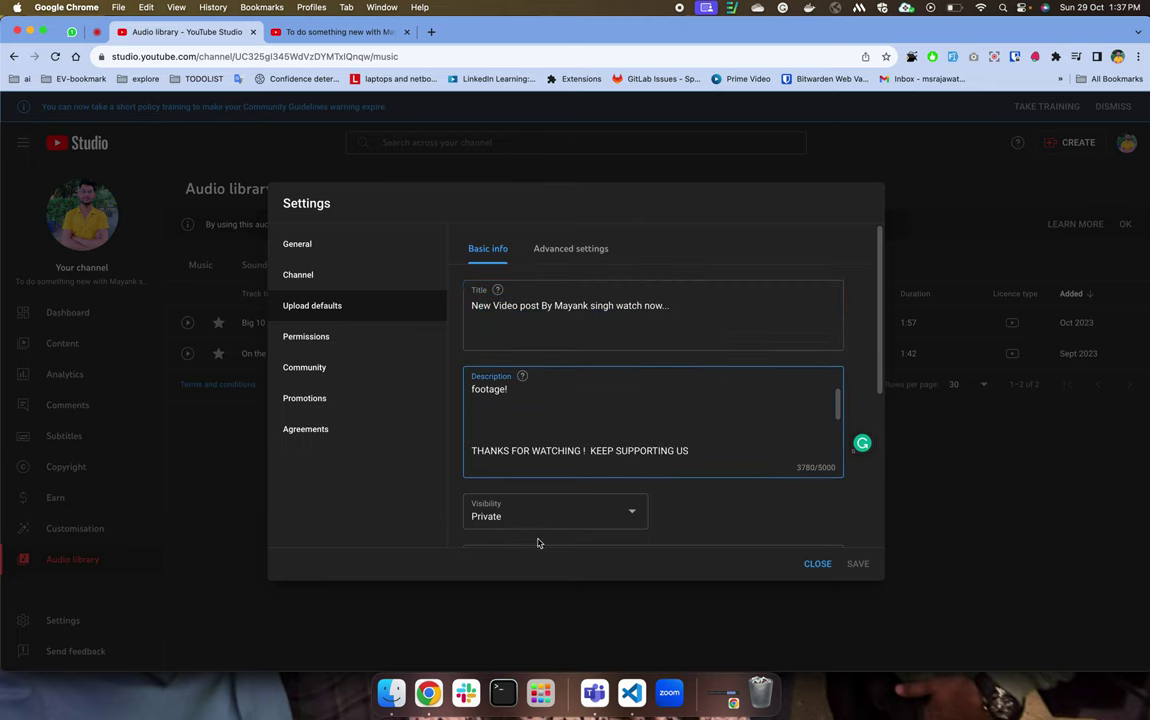
{"action": "left_click", "coordinate": [518, 513]}
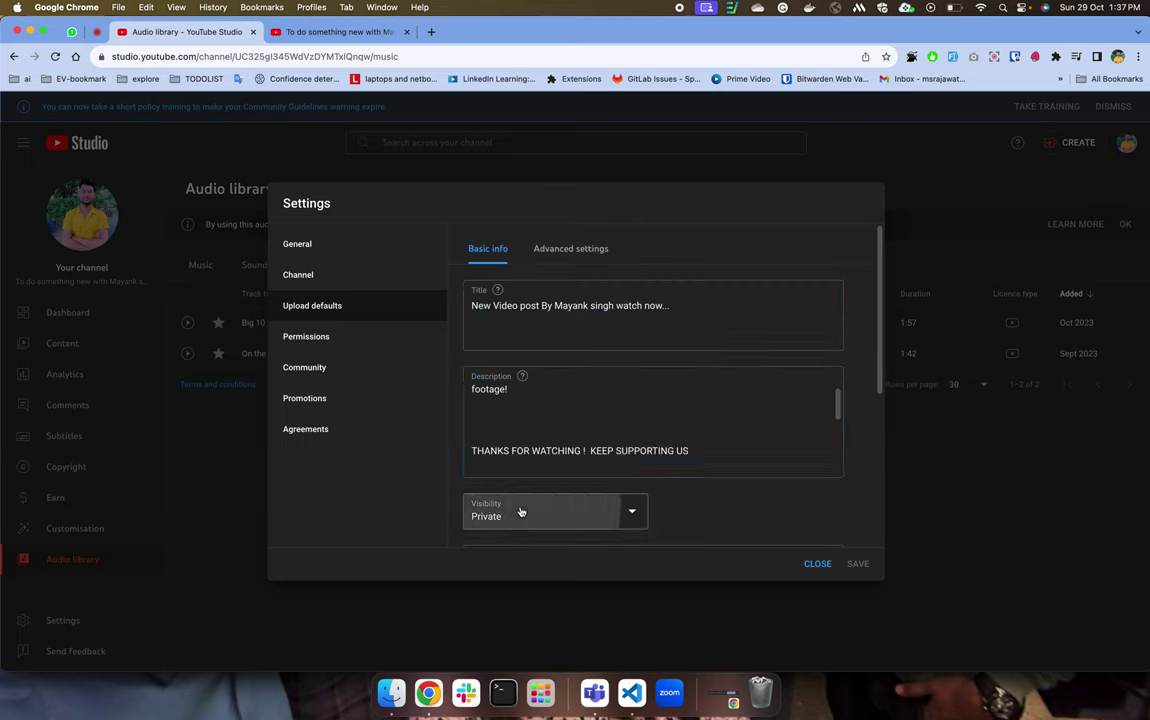
{"action": "left_click", "coordinate": [667, 513]}
{"action": "scroll", "coordinate": [569, 495], "scroll_direction": "down", "scroll_amount": 5}
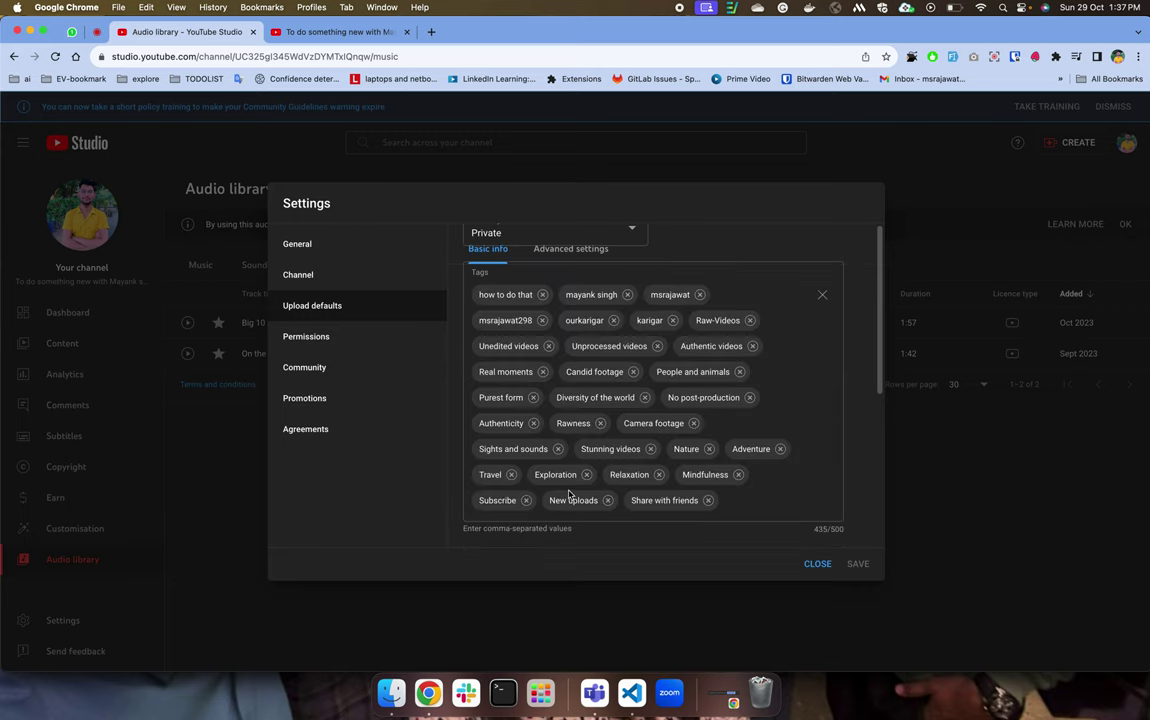
In Advanced settings, keep Standard YouTube Licence and the People and blogs category.
{"action": "left_click", "coordinate": [562, 250]}
{"action": "scroll", "coordinate": [571, 348], "scroll_direction": "up", "scroll_amount": 4}
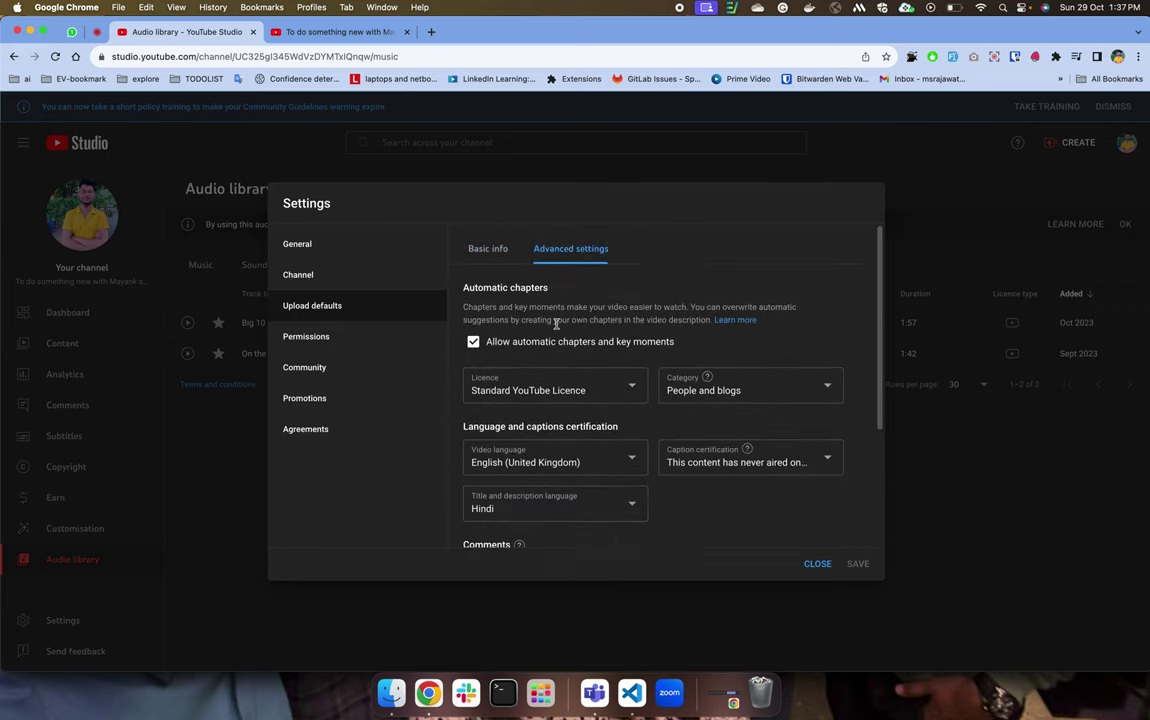
{"action": "left_click", "coordinate": [553, 407]}
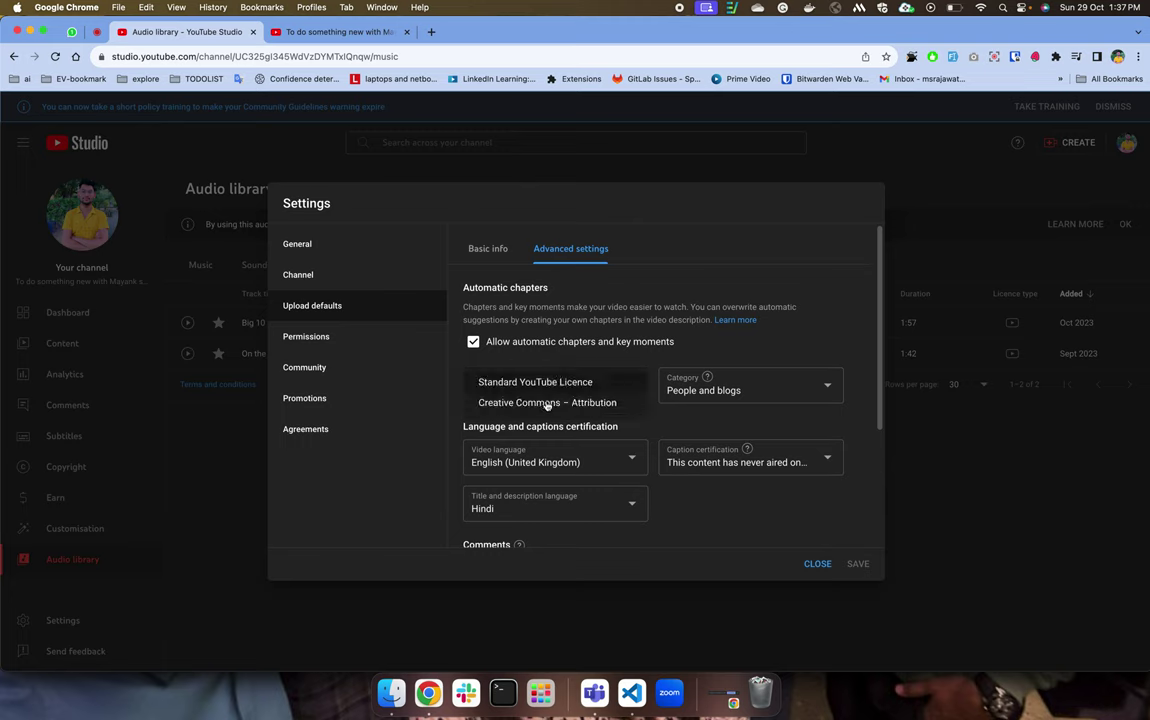
{"action": "left_click", "coordinate": [532, 383]}
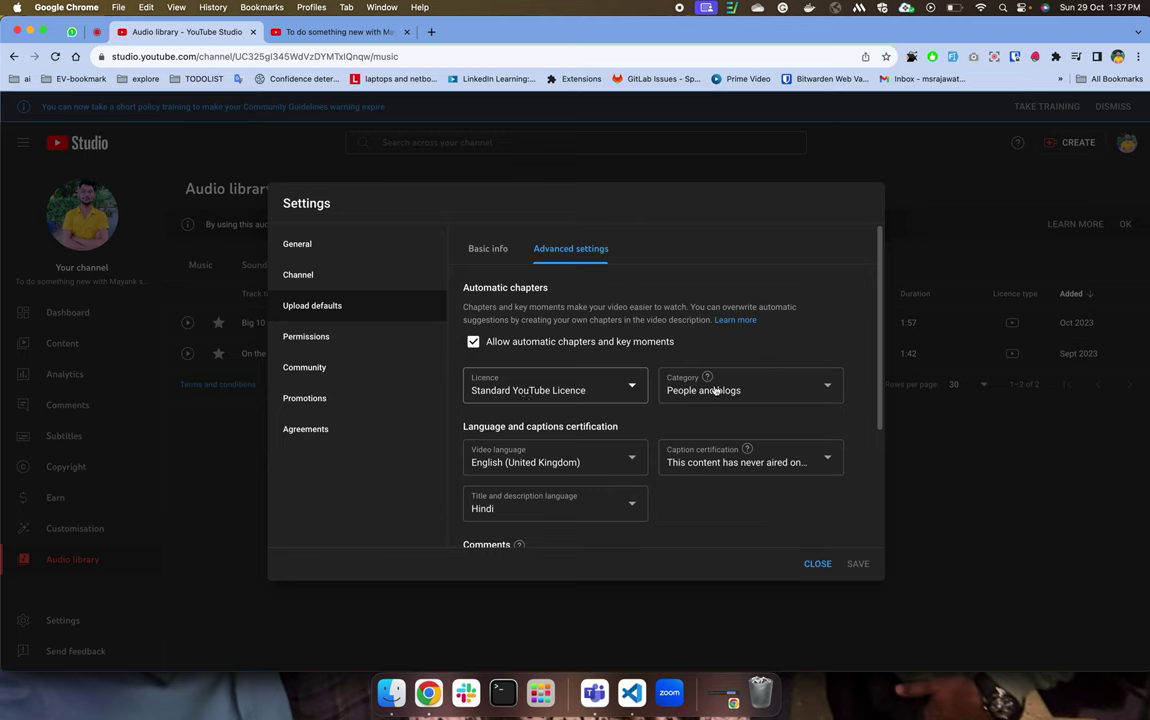
{"action": "left_click", "coordinate": [711, 391]}
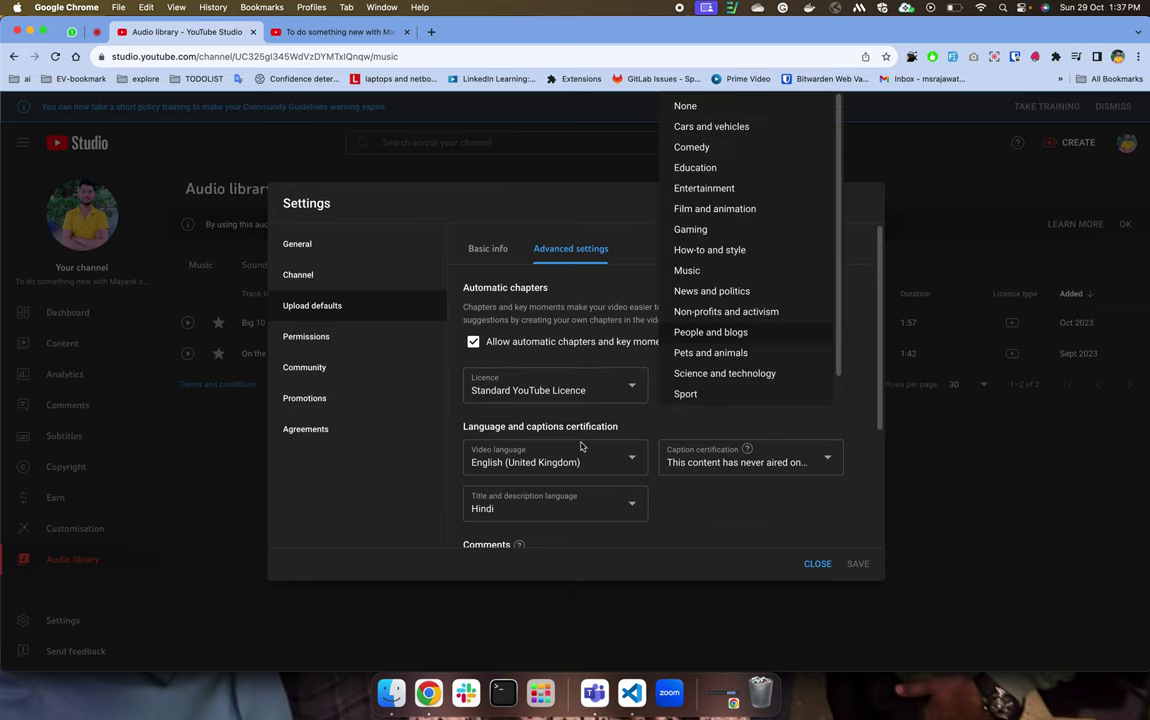
{"action": "left_click", "coordinate": [663, 521]}
{"action": "scroll", "coordinate": [663, 521], "scroll_direction": "down", "scroll_amount": 4}
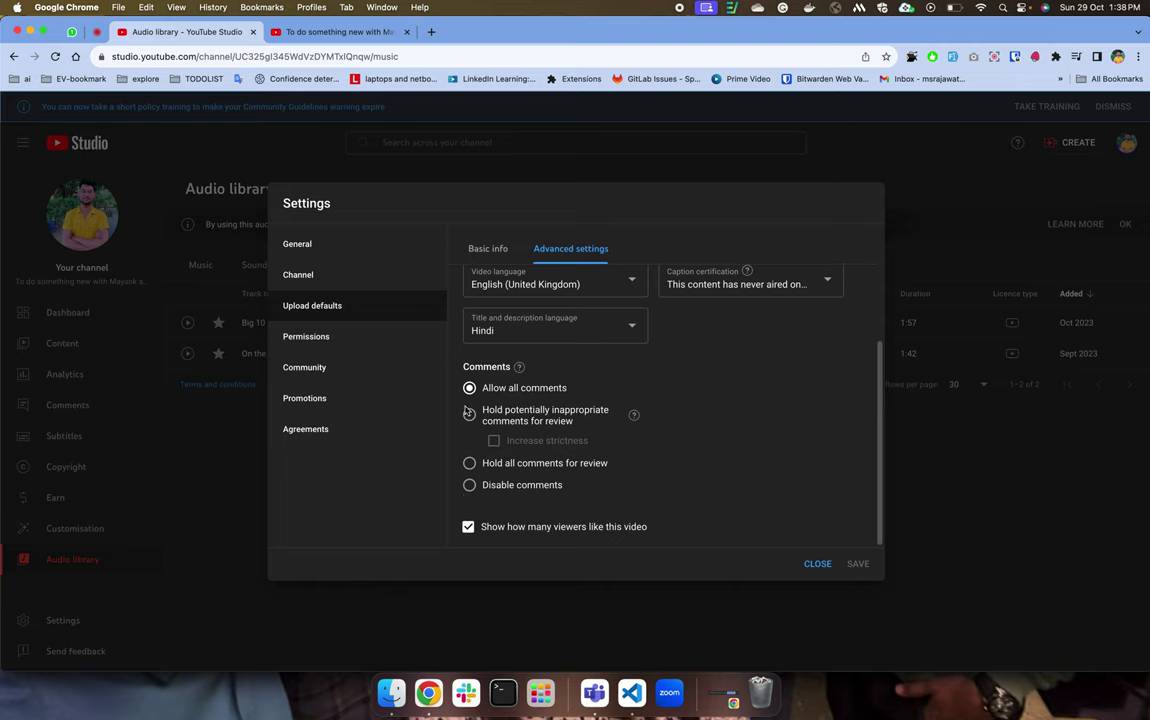
Open the Permissions section and review the owner, Manager and Editor members listed.
{"action": "left_click", "coordinate": [367, 336]}
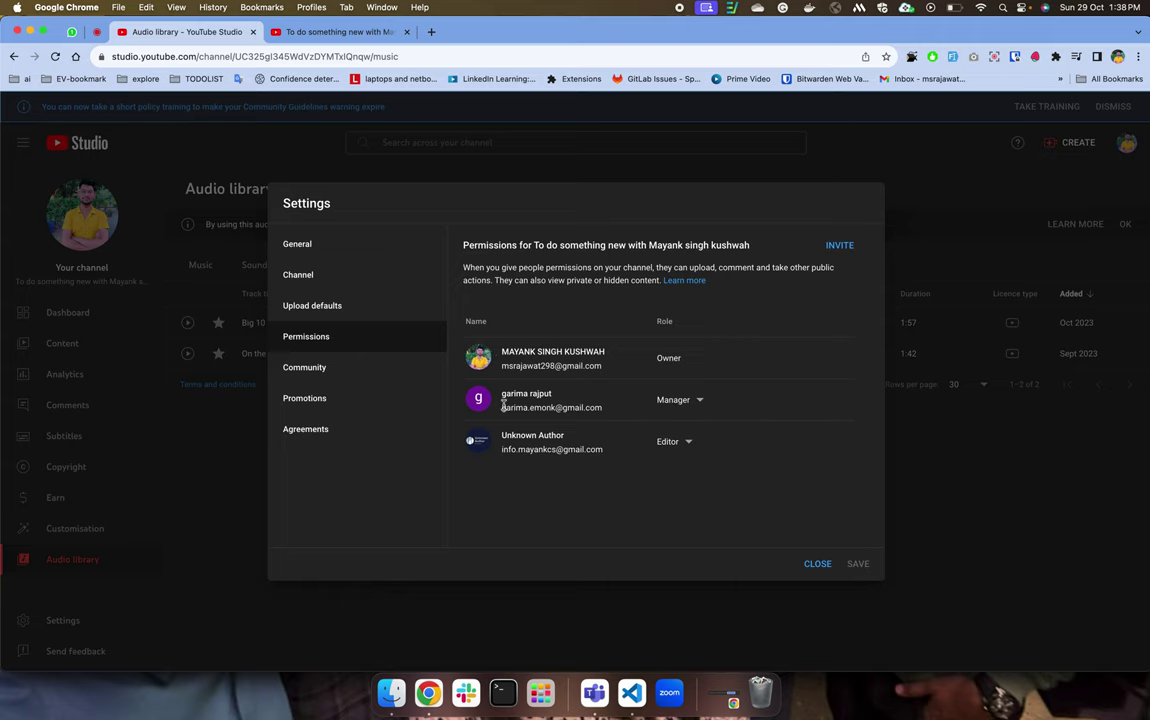
{"action": "left_click_drag", "start_coordinate": [493, 398], "coordinate": [634, 438]}
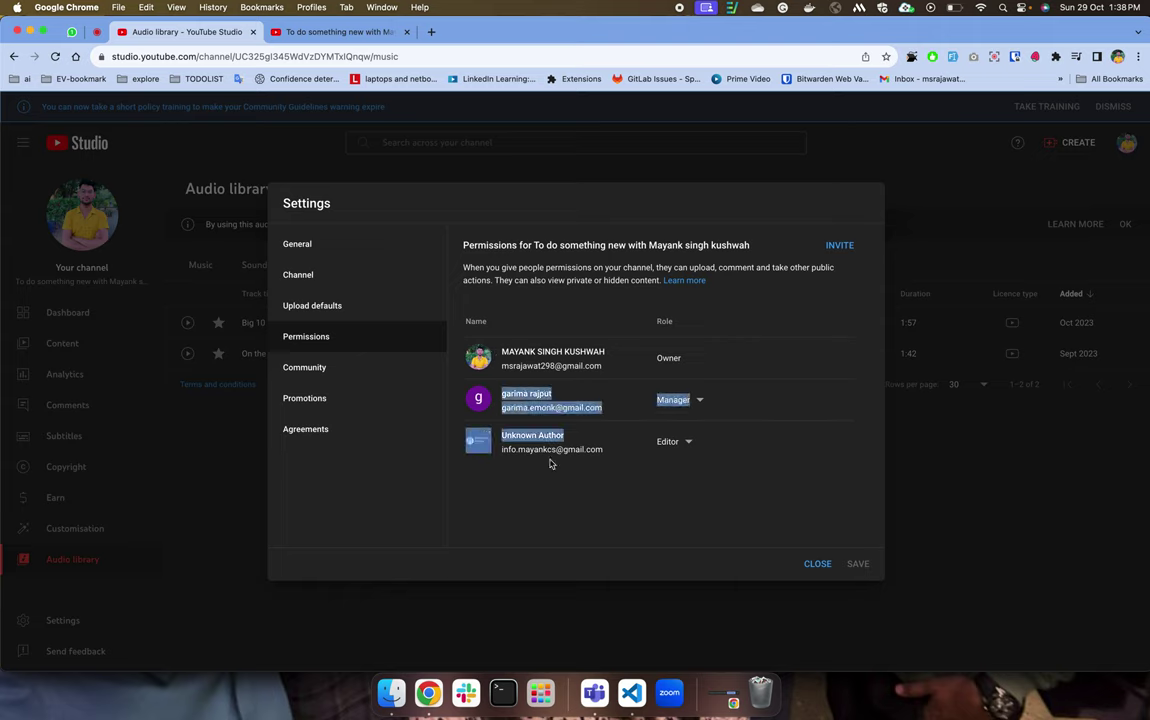
{"action": "left_click_drag", "start_coordinate": [556, 436], "coordinate": [490, 439]}
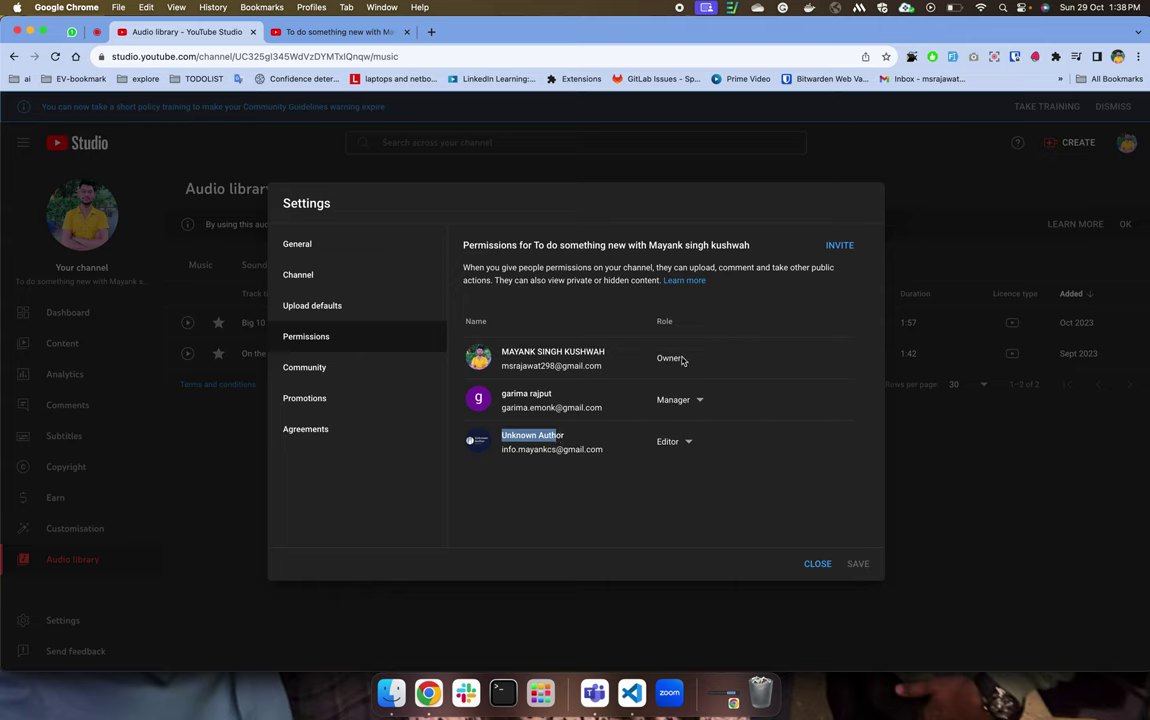
{"action": "left_click", "coordinate": [734, 346]}
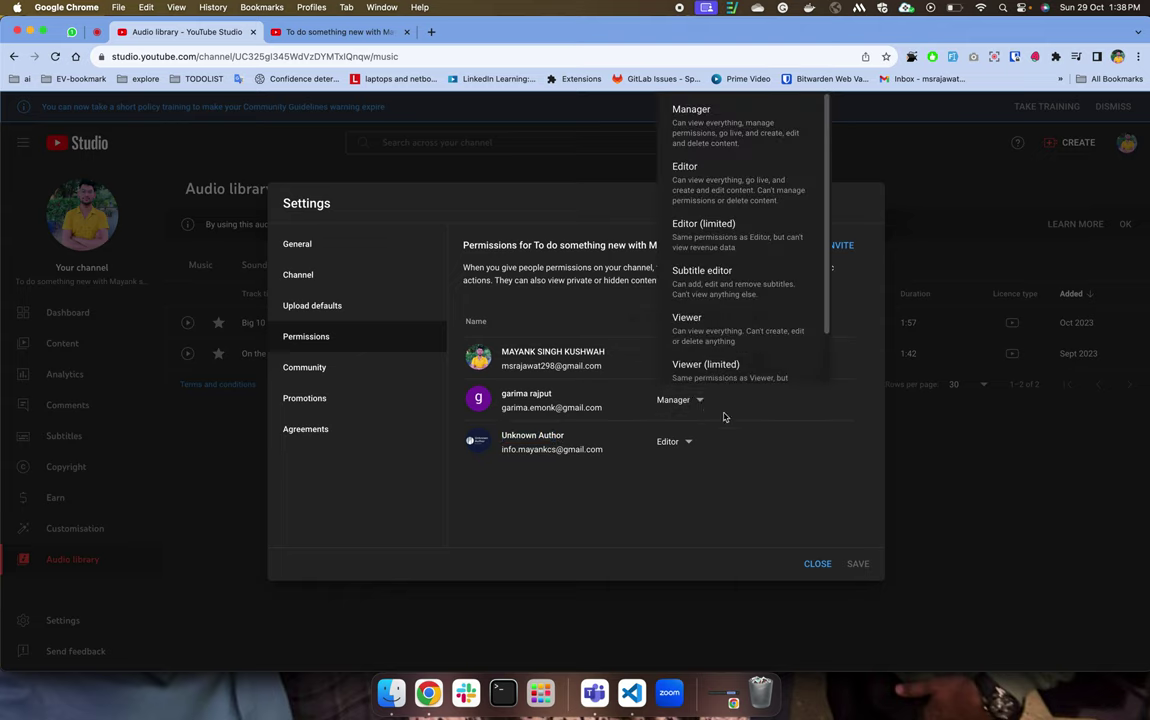
{"action": "scroll", "coordinate": [737, 326], "scroll_direction": "down", "scroll_amount": 2}
{"action": "scroll", "coordinate": [720, 200], "scroll_direction": "up", "scroll_amount": 2}
{"action": "scroll", "coordinate": [705, 290], "scroll_direction": "down", "scroll_amount": 2}
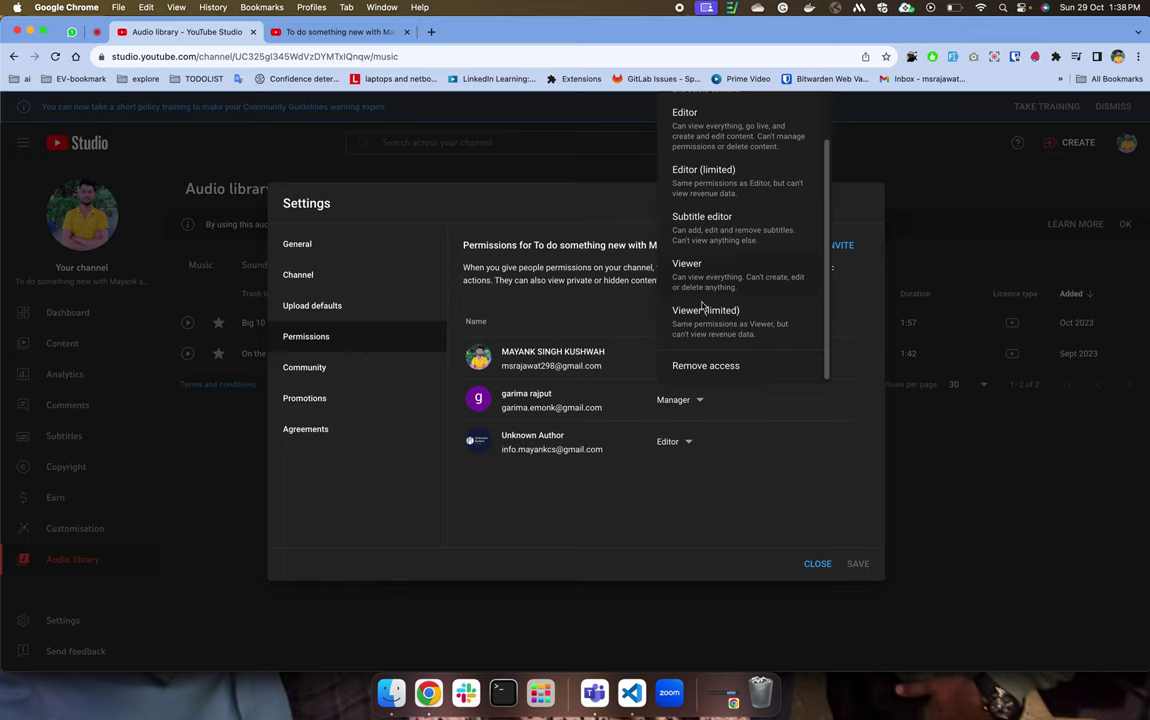
Start inviting someone by email, view the access roles, then cancel the invite and close Settings.
{"action": "left_click", "coordinate": [728, 432]}
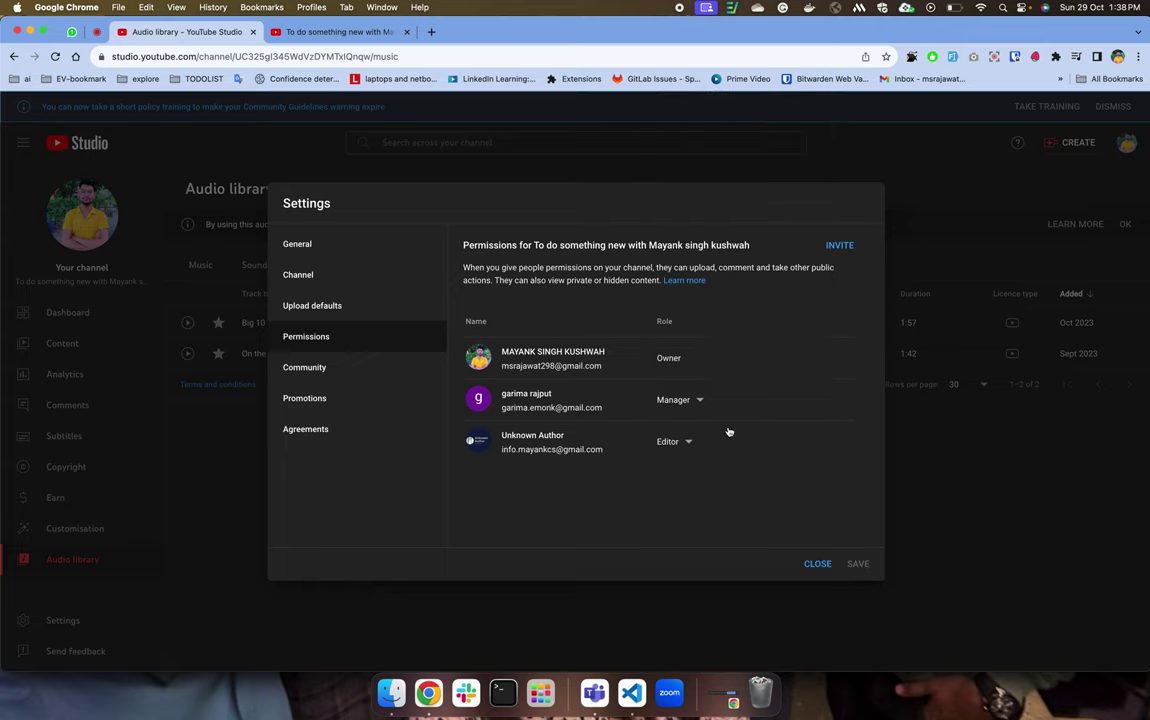
{"action": "left_click", "coordinate": [836, 246]}
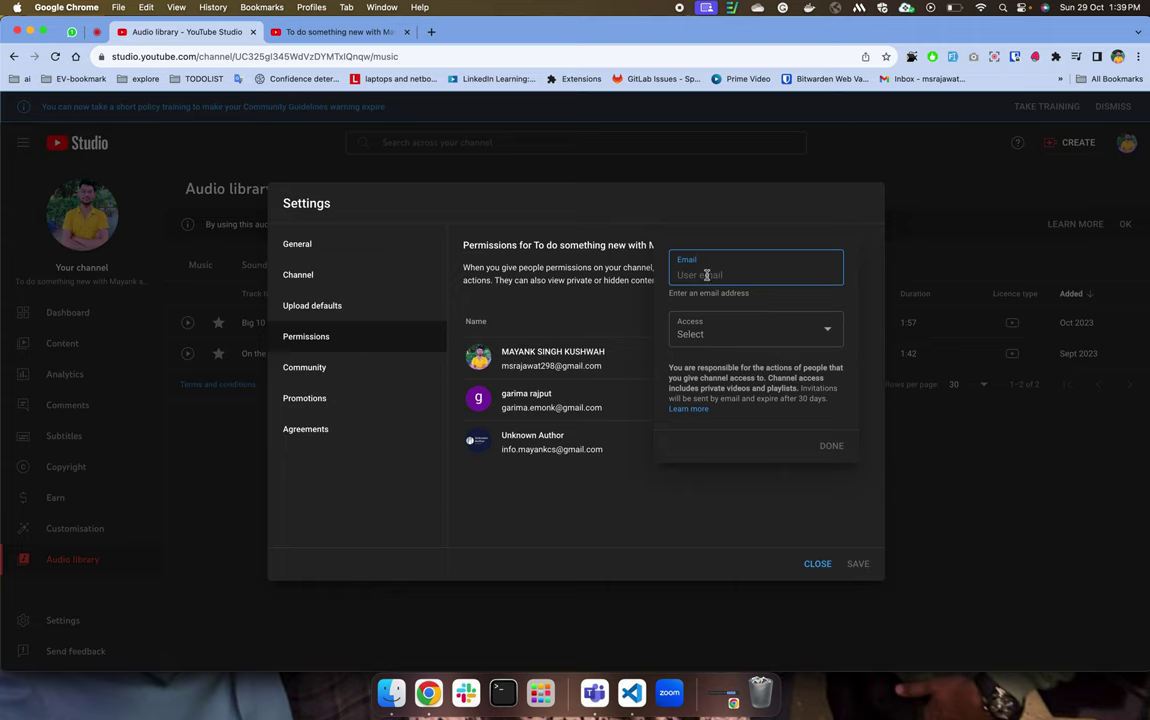
{"action": "type", "text": "mssraj"}
{"action": "left_click", "coordinate": [749, 347]}
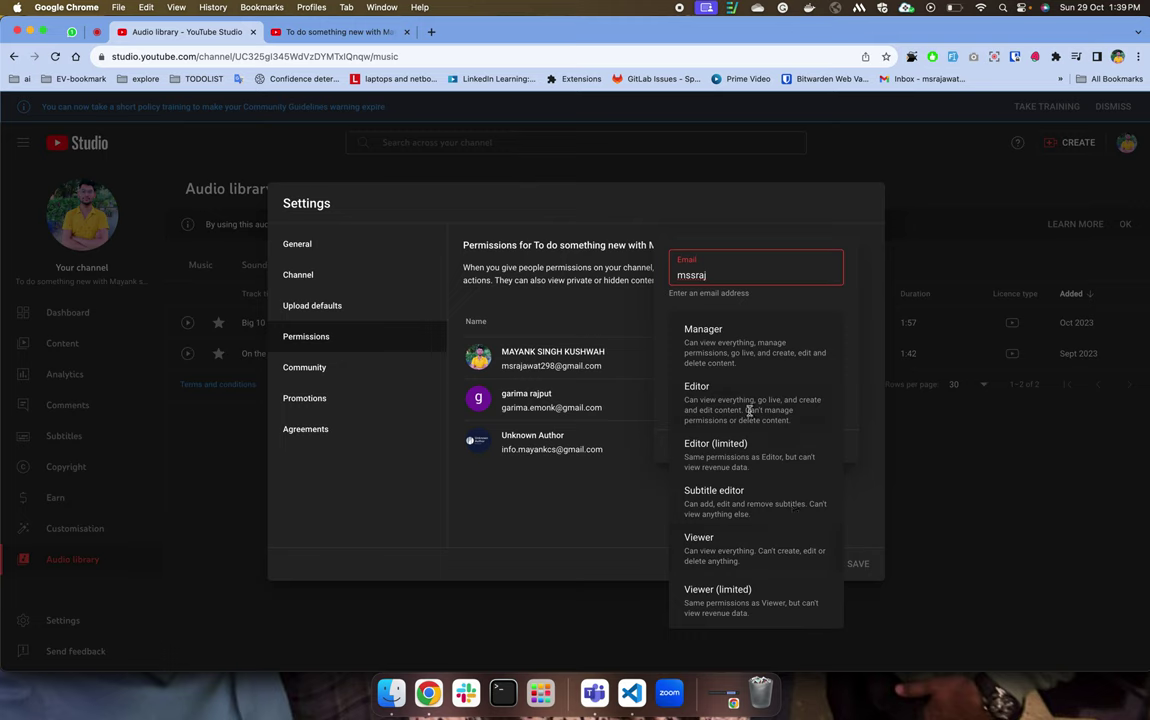
{"action": "left_click", "coordinate": [580, 427]}
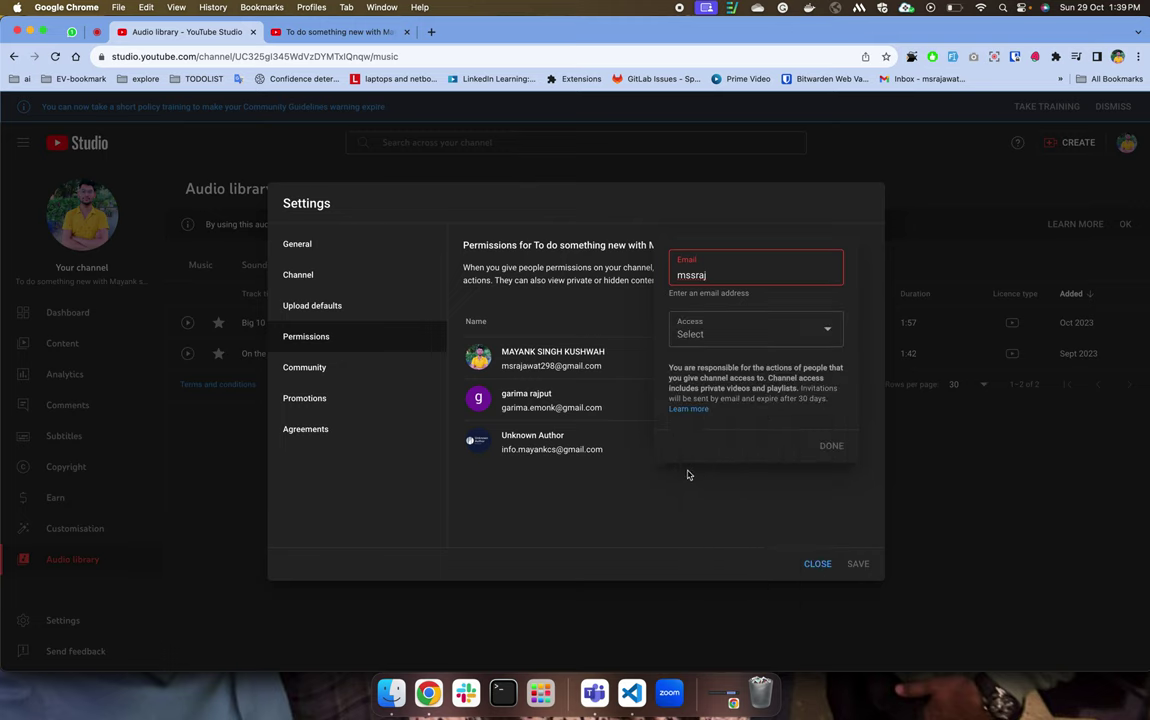
{"action": "left_click", "coordinate": [817, 563]}
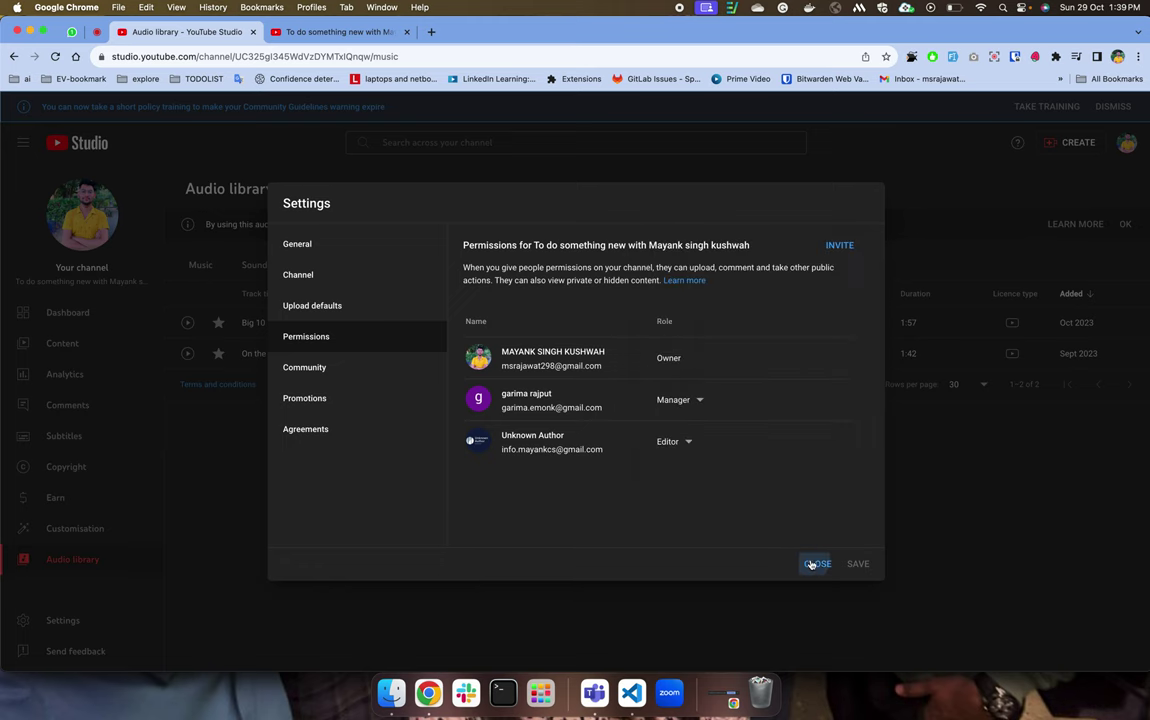
{"action": "left_click", "coordinate": [817, 563]}
Look over the accounts and channels under Switch account, then reopen Settings on General.
{"action": "left_click", "coordinate": [1126, 142]}
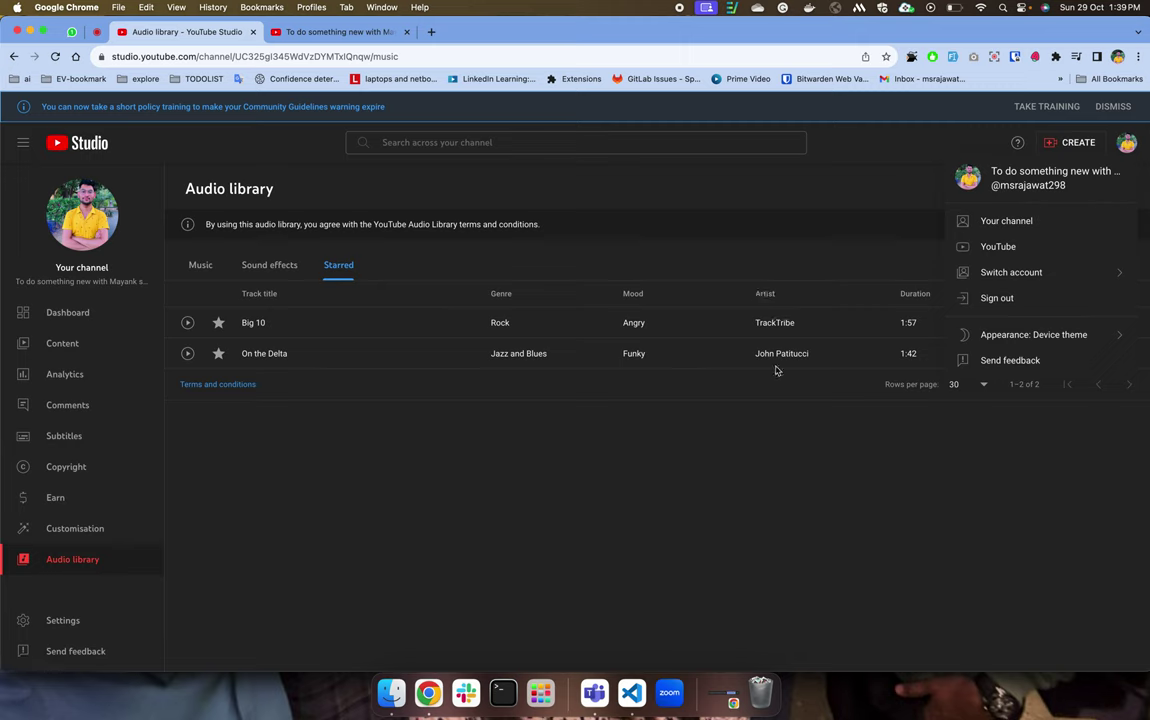
{"action": "left_click", "coordinate": [1108, 274]}
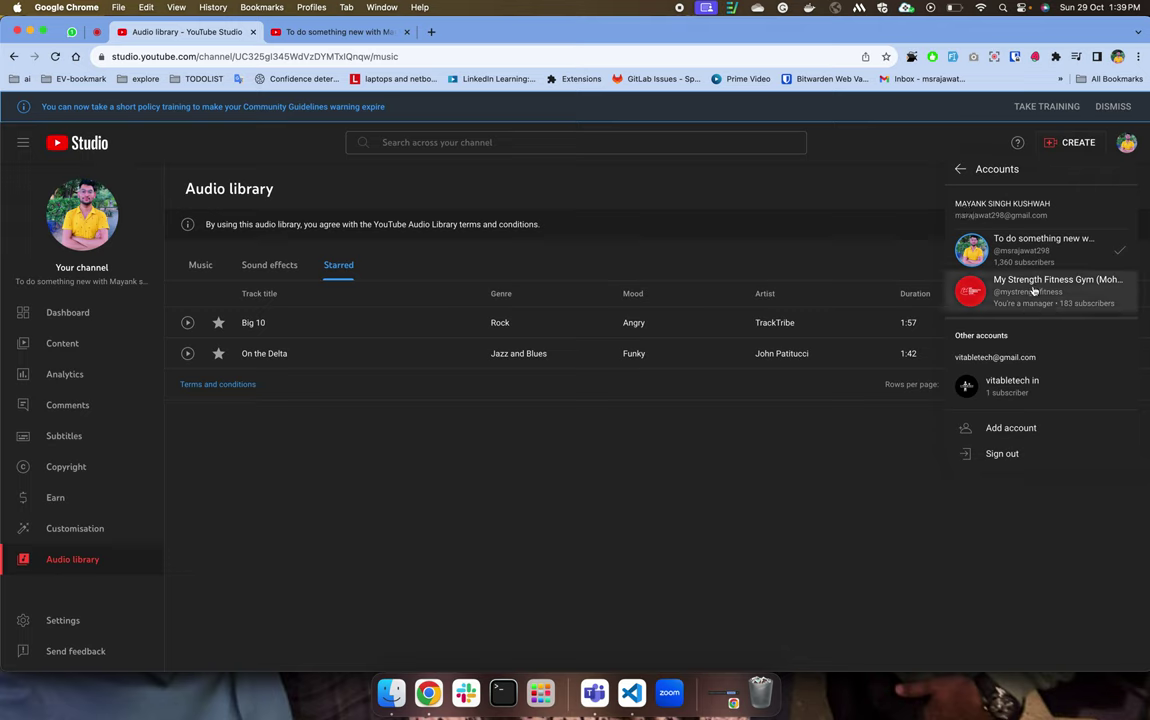
{"action": "left_click", "coordinate": [692, 539]}
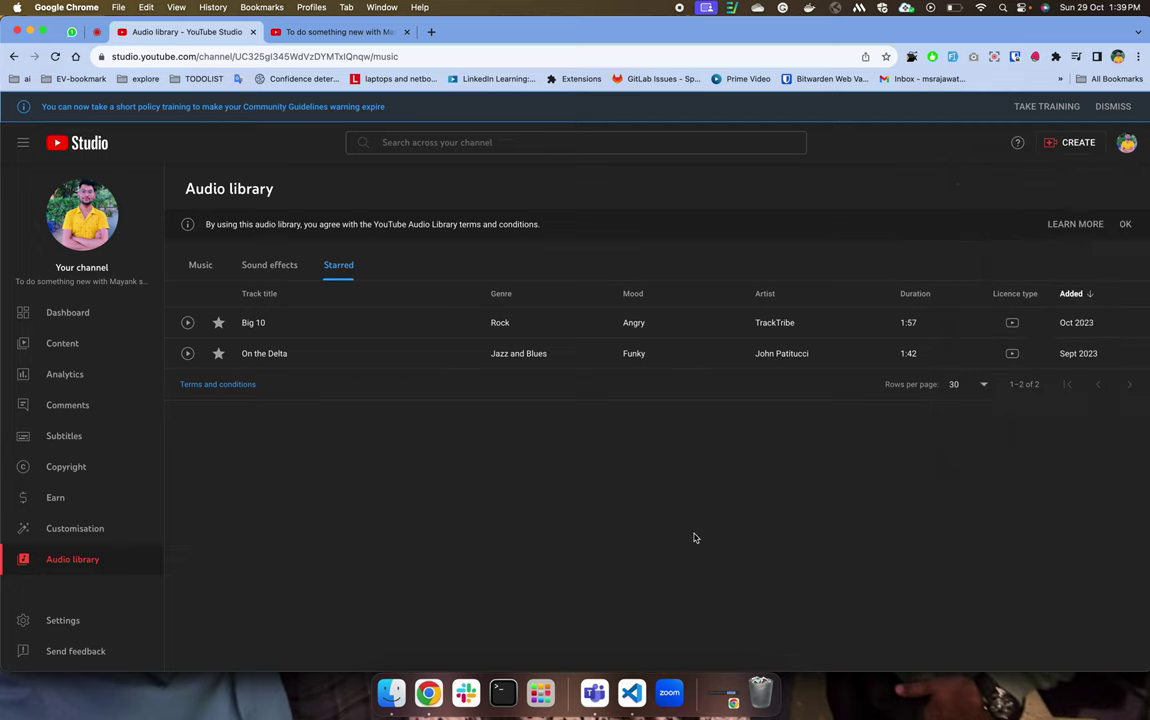
{"action": "left_click", "coordinate": [62, 619]}
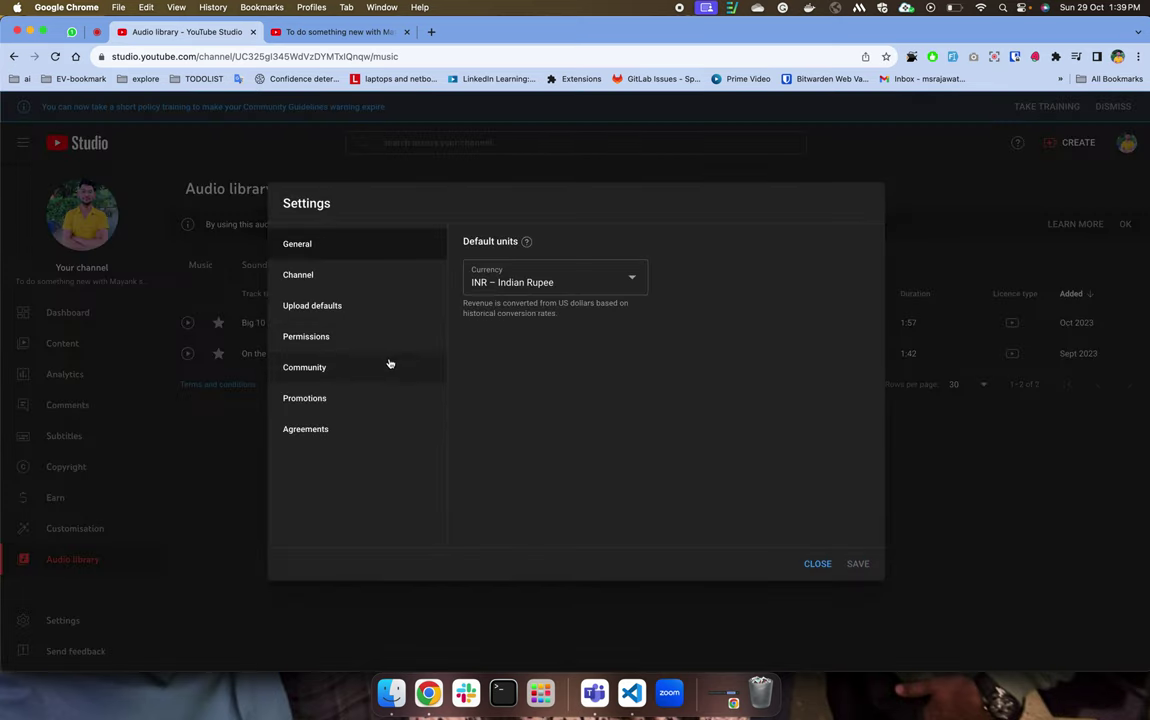
In Permissions, start a new invite and view the grantable access roles.
{"action": "left_click", "coordinate": [385, 338]}
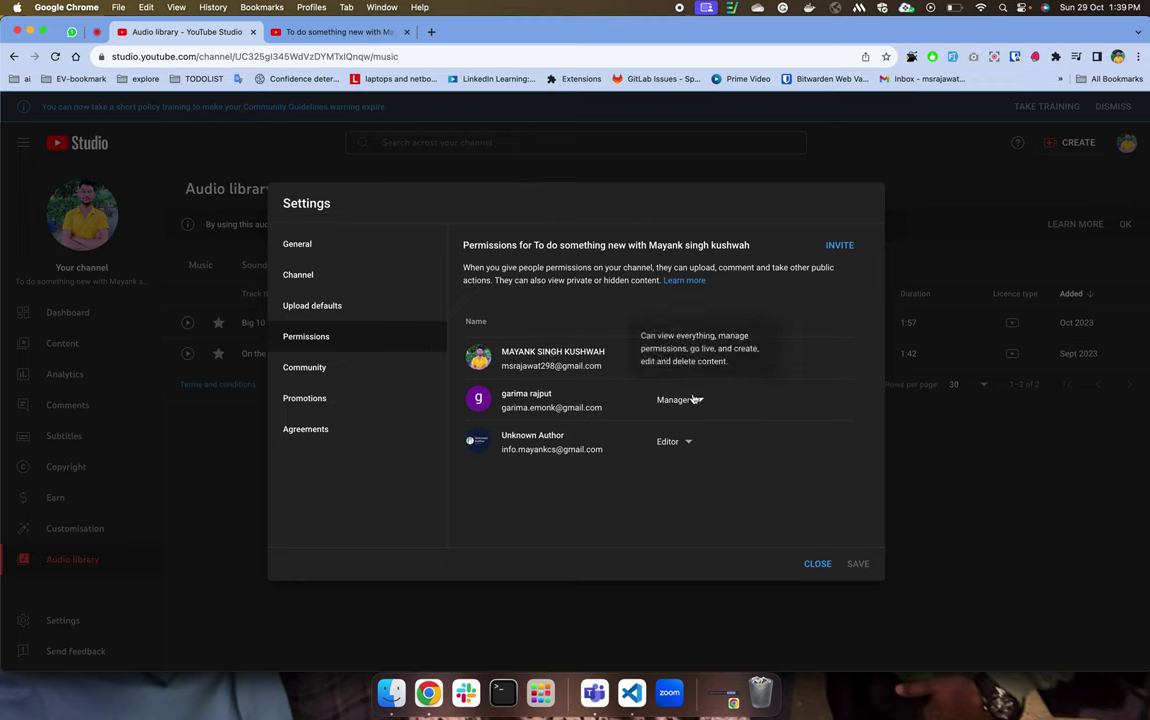
{"action": "left_click", "coordinate": [839, 245]}
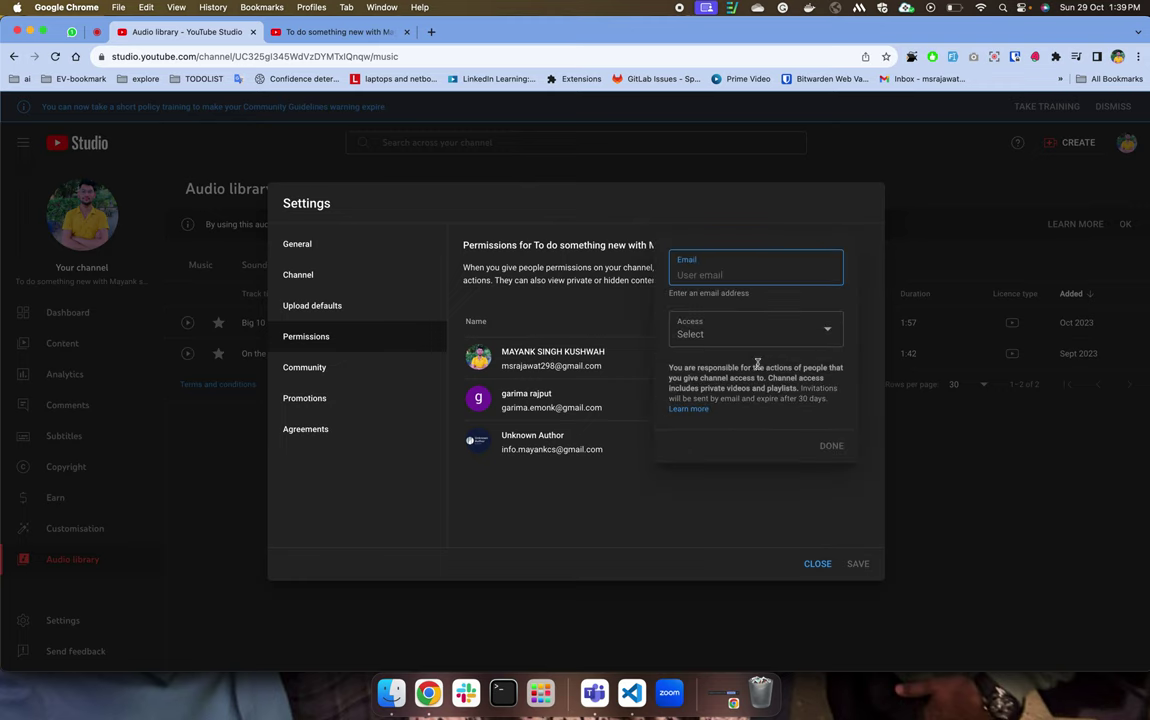
{"action": "left_click", "coordinate": [755, 335]}
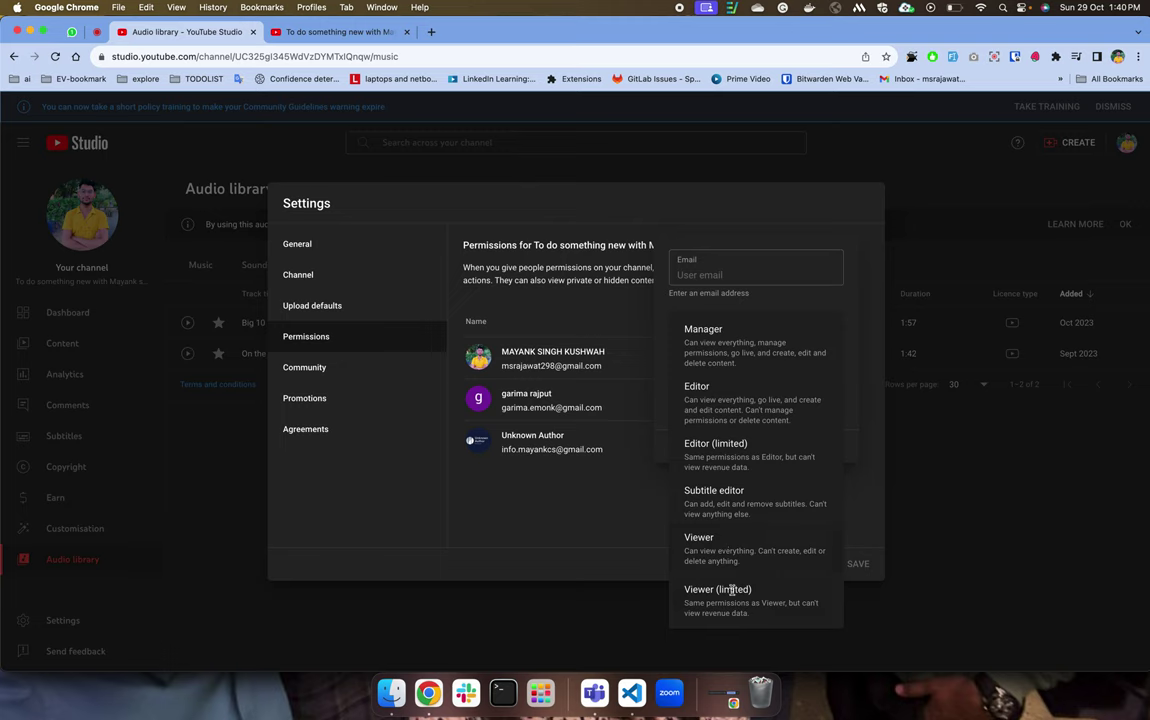
{"action": "left_click", "coordinate": [603, 517]}
Recheck the access role list, dismiss the invite form without inviting, and go to Community.
{"action": "left_click", "coordinate": [752, 276]}
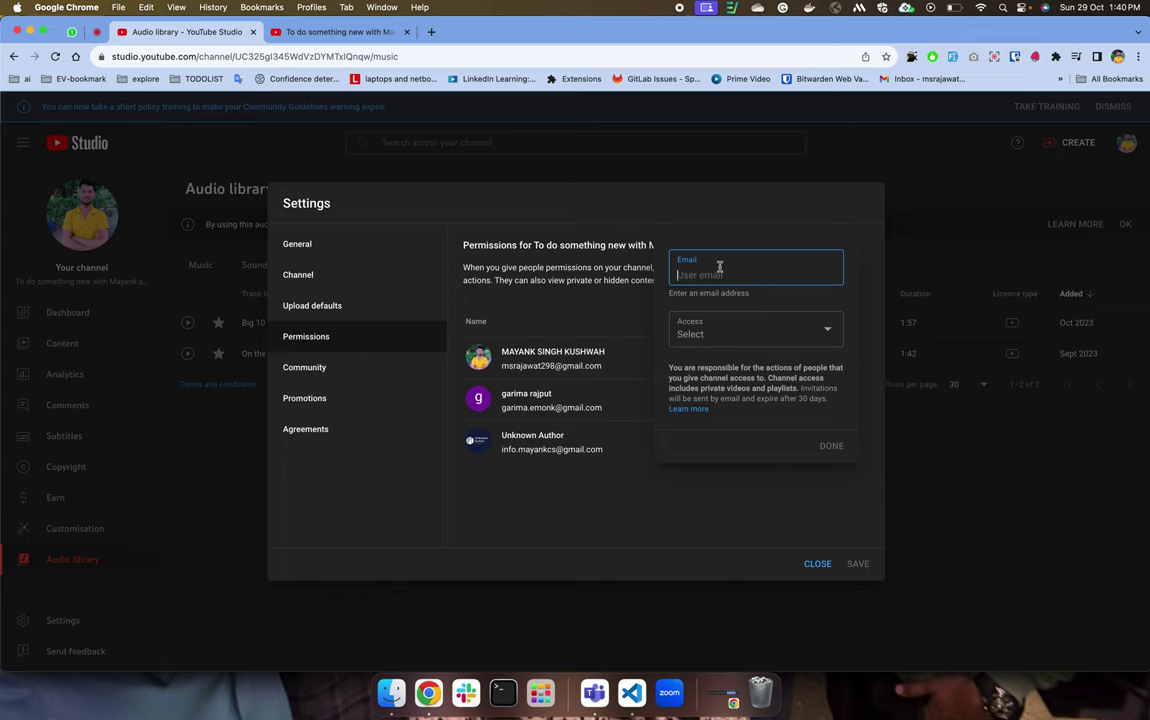
{"action": "left_click", "coordinate": [750, 331]}
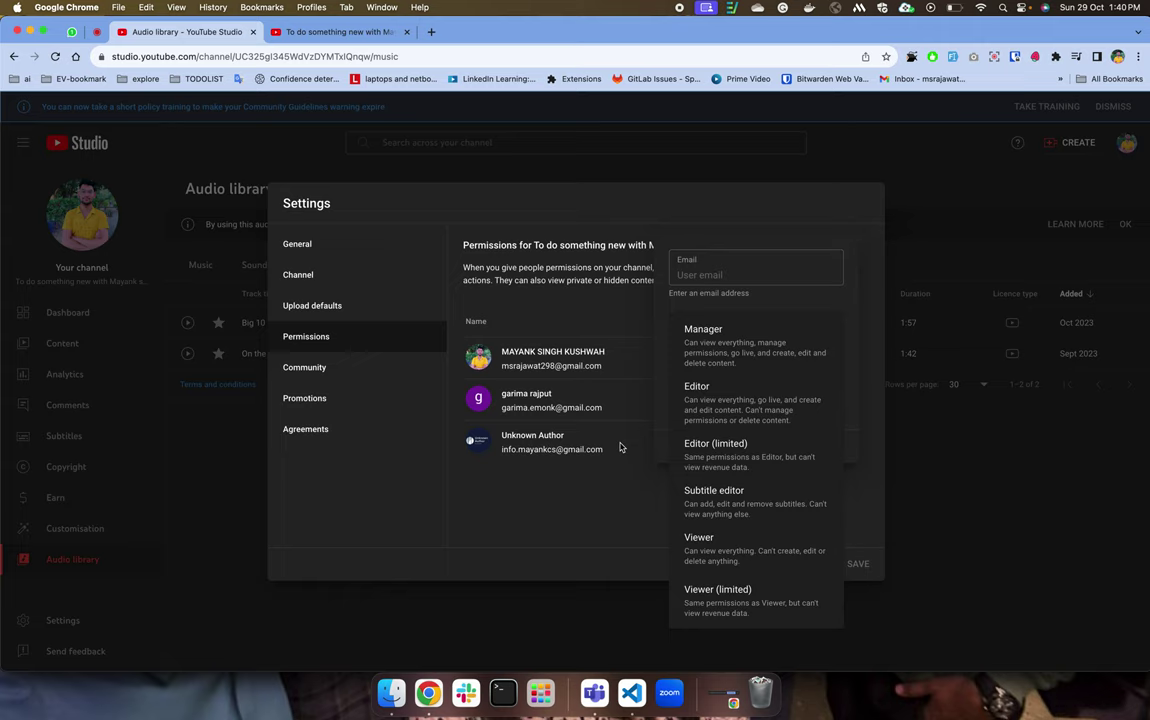
{"action": "left_click", "coordinate": [550, 528]}
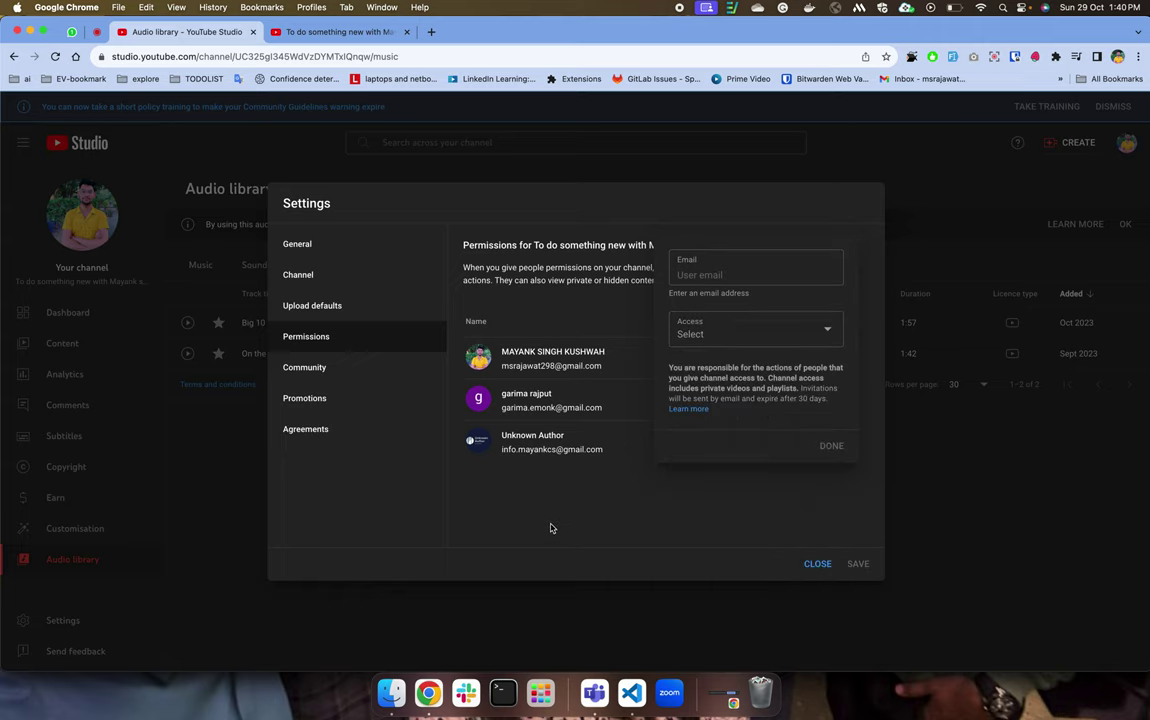
{"action": "left_click", "coordinate": [550, 528]}
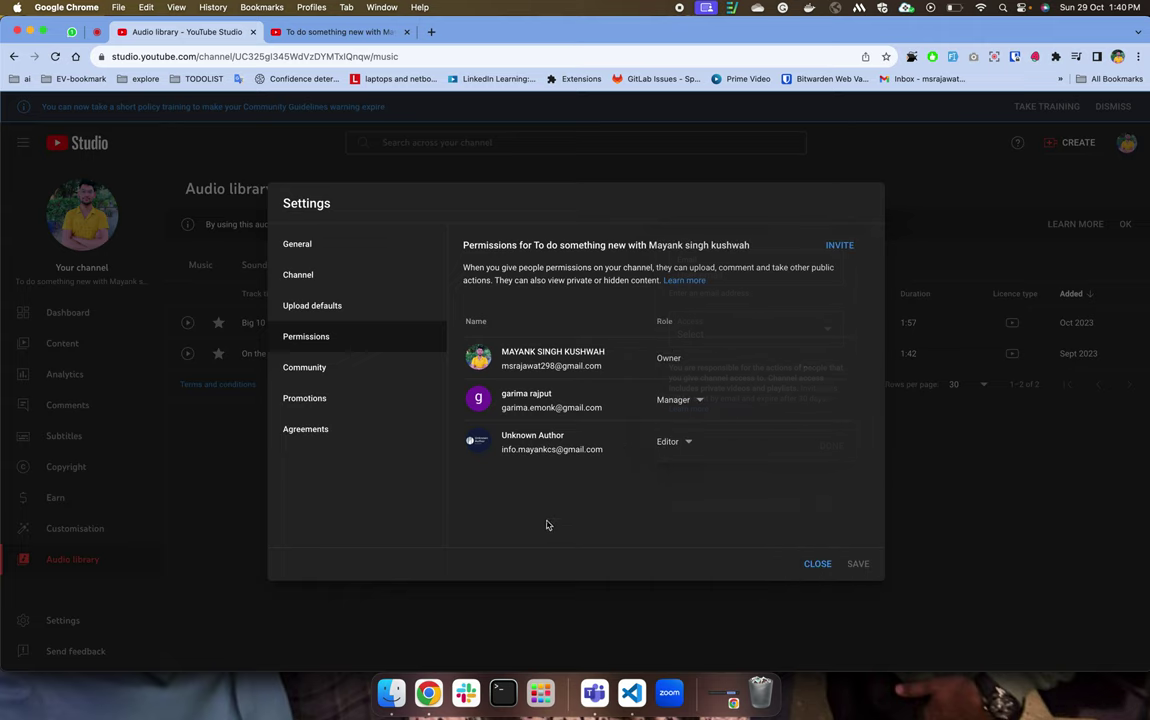
{"action": "left_click", "coordinate": [340, 379]}
Scroll through Community's Automated filters, check the Default comment settings, then open Promotions.
{"action": "scroll", "coordinate": [585, 309], "scroll_direction": "down", "scroll_amount": 3}
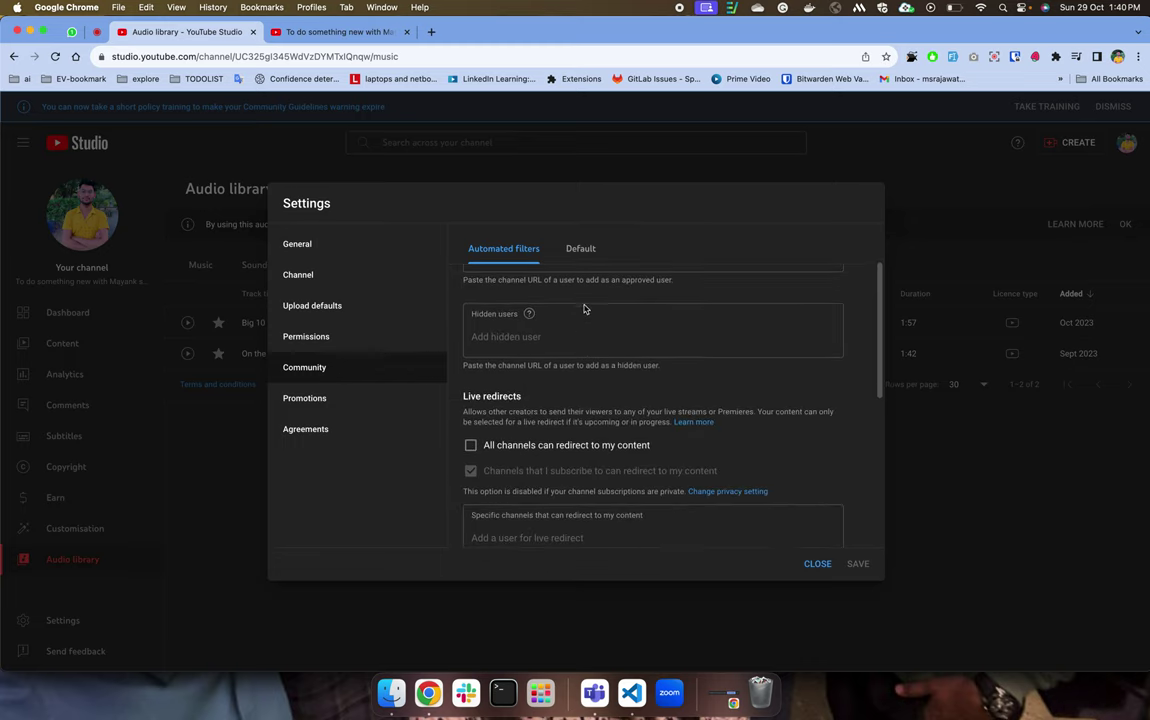
{"action": "scroll", "coordinate": [539, 373], "scroll_direction": "down", "scroll_amount": 2}
{"action": "scroll", "coordinate": [539, 373], "scroll_direction": "up", "scroll_amount": 2}
{"action": "scroll", "coordinate": [572, 287], "scroll_direction": "up", "scroll_amount": 4}
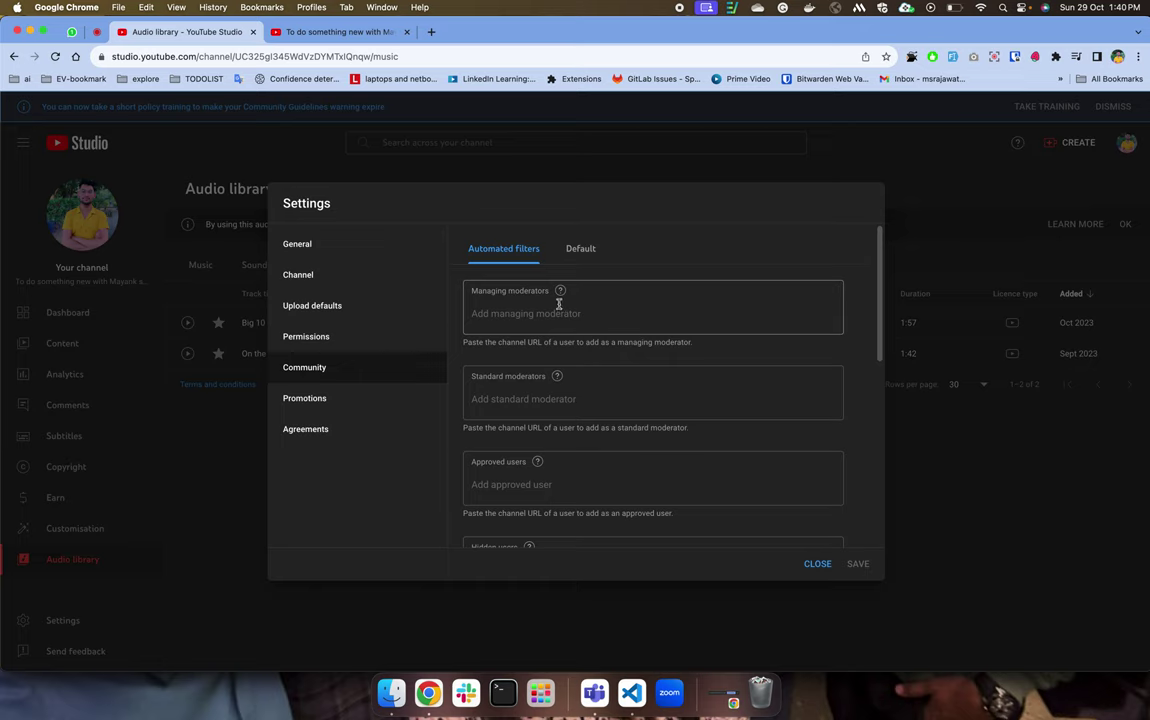
{"action": "scroll", "coordinate": [550, 320], "scroll_direction": "down", "scroll_amount": 5}
{"action": "left_click", "coordinate": [577, 249]}
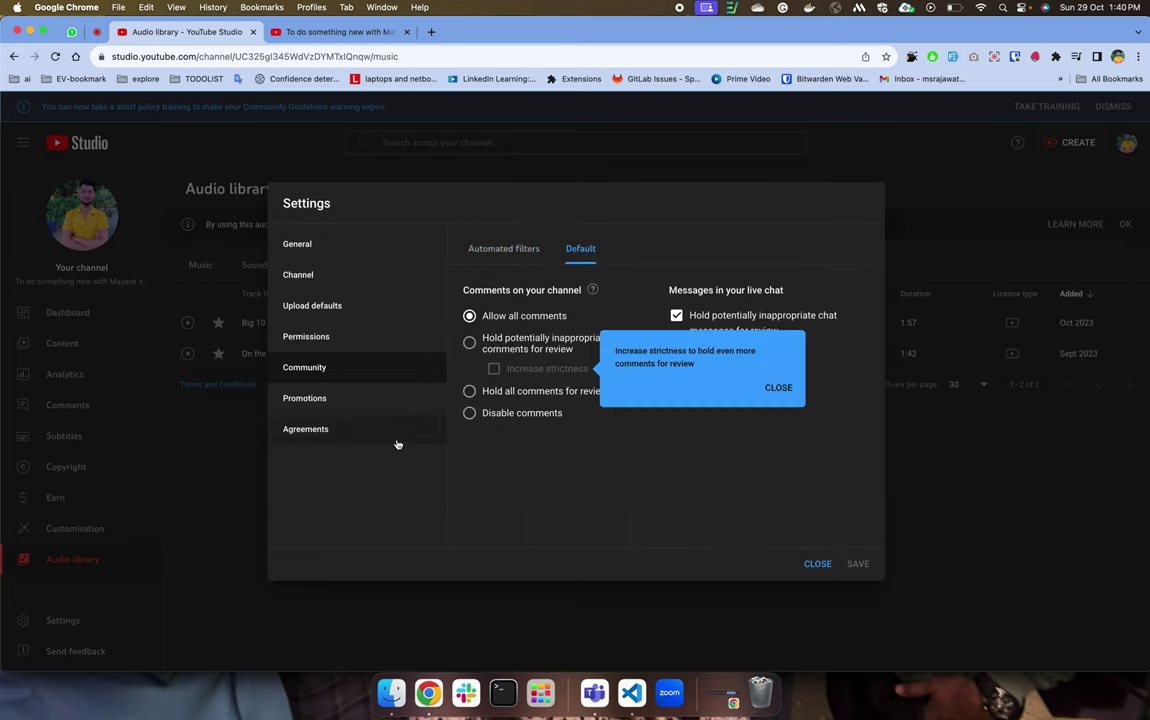
{"action": "left_click", "coordinate": [375, 398]}
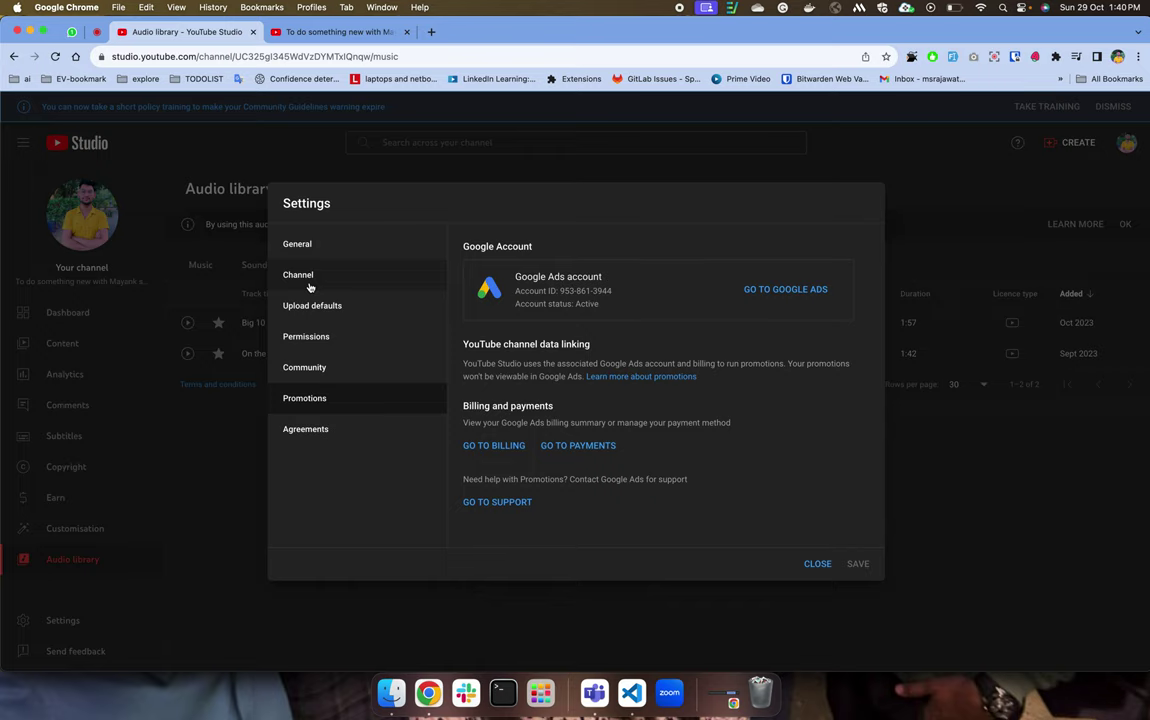
Select the 'Google Ads account' text, view the Agreements section, then close Settings.
{"action": "key", "text": "ctrl+Up"}
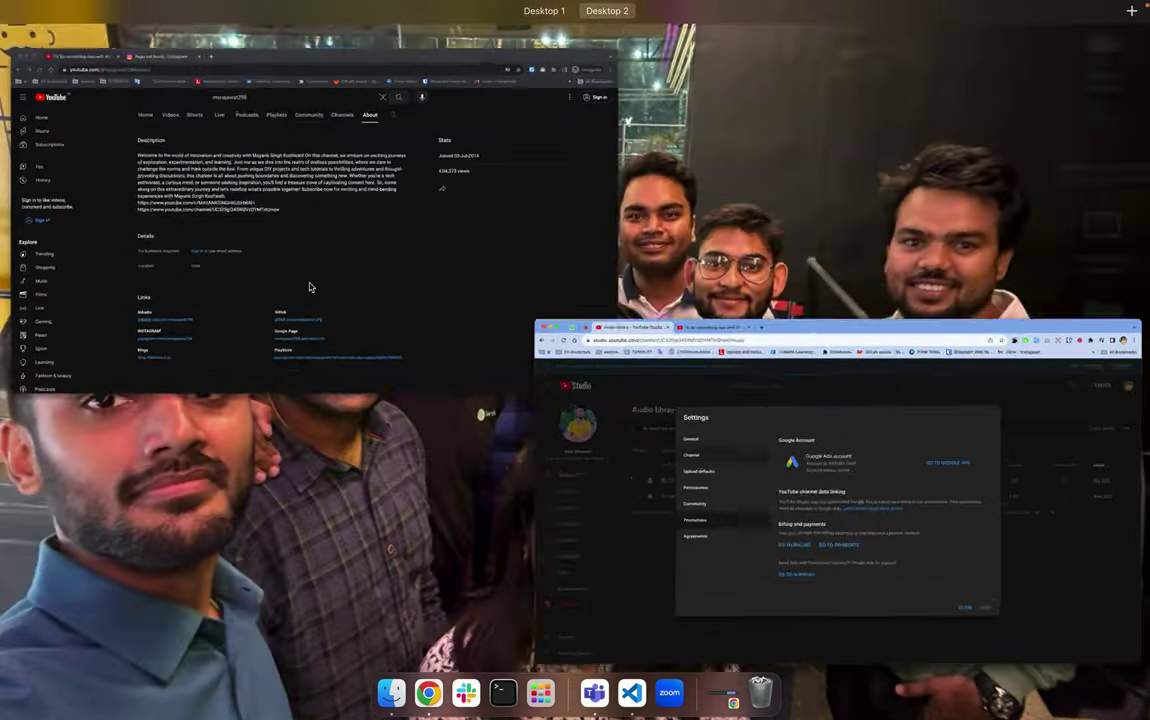
{"action": "key", "text": "Escape"}
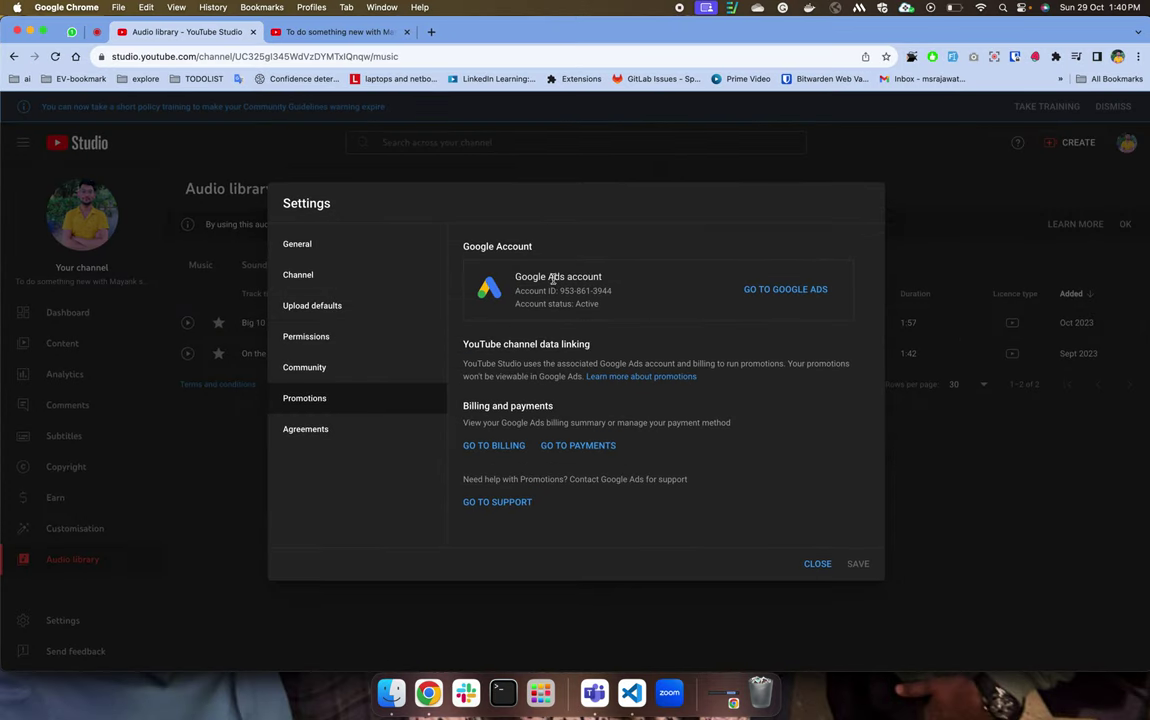
{"action": "left_click_drag", "start_coordinate": [511, 276], "coordinate": [631, 277]}
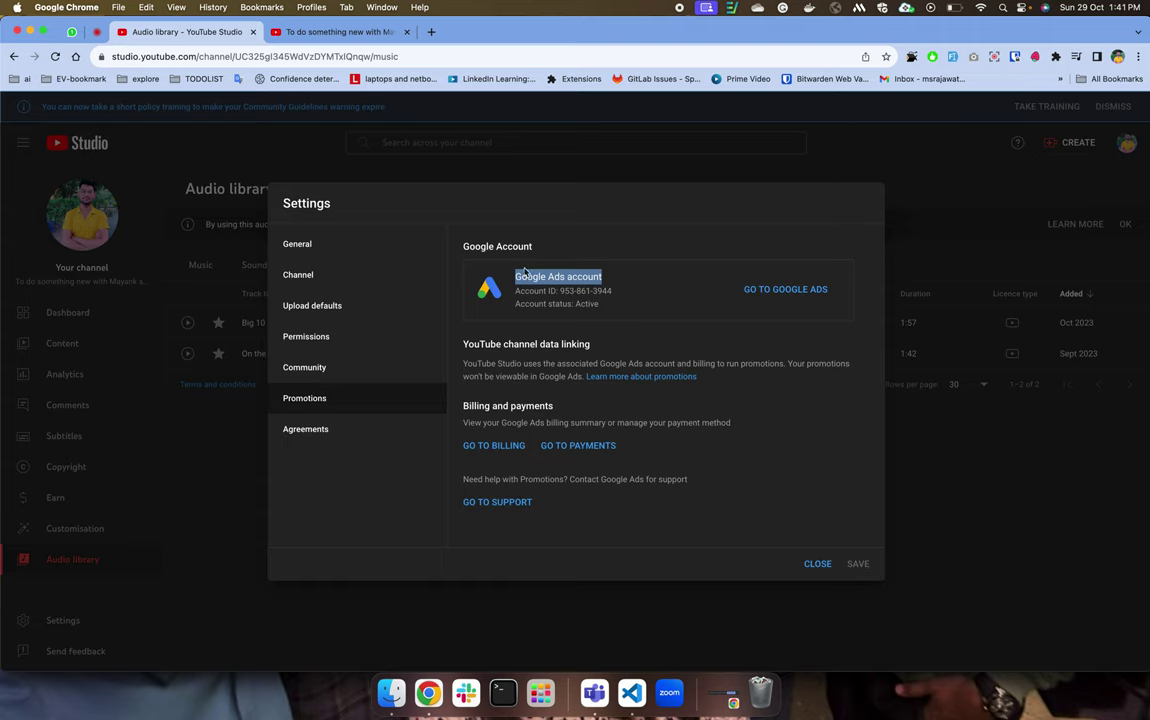
{"action": "left_click", "coordinate": [313, 430]}
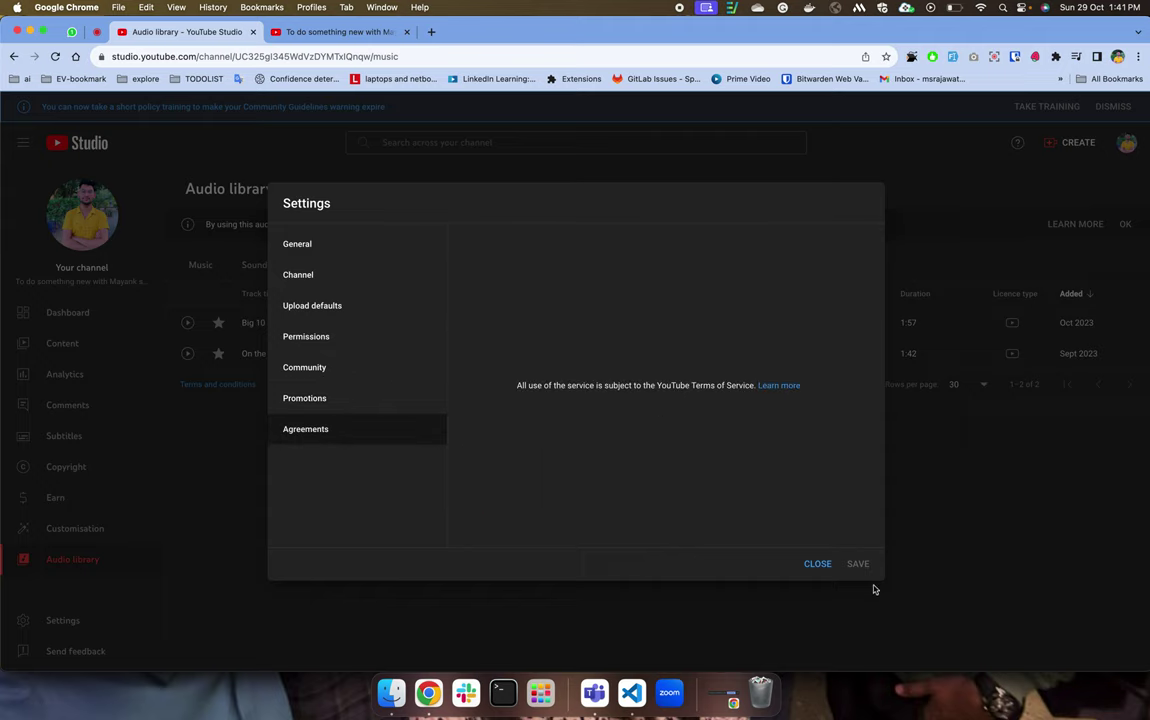
{"action": "left_click", "coordinate": [817, 563]}
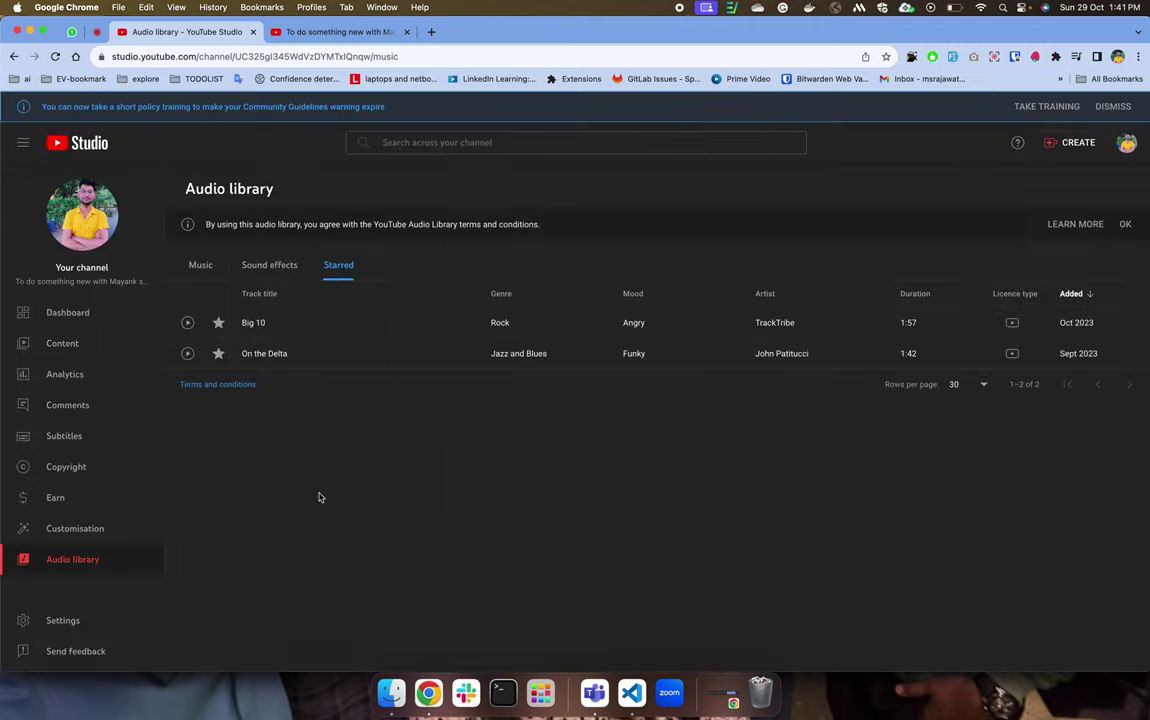
Start a Send feedback draft and attach a captured screenshot of the current tab.
{"action": "left_click", "coordinate": [81, 660]}
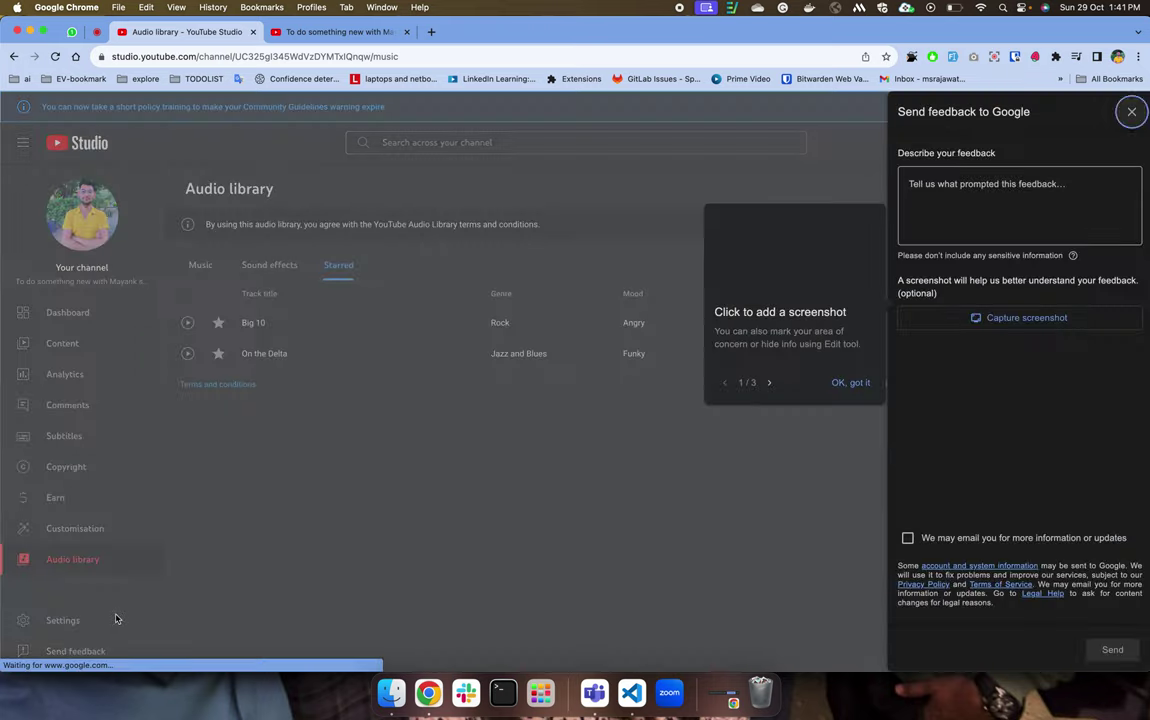
{"action": "left_click", "coordinate": [850, 382]}
{"action": "left_click", "coordinate": [968, 317]}
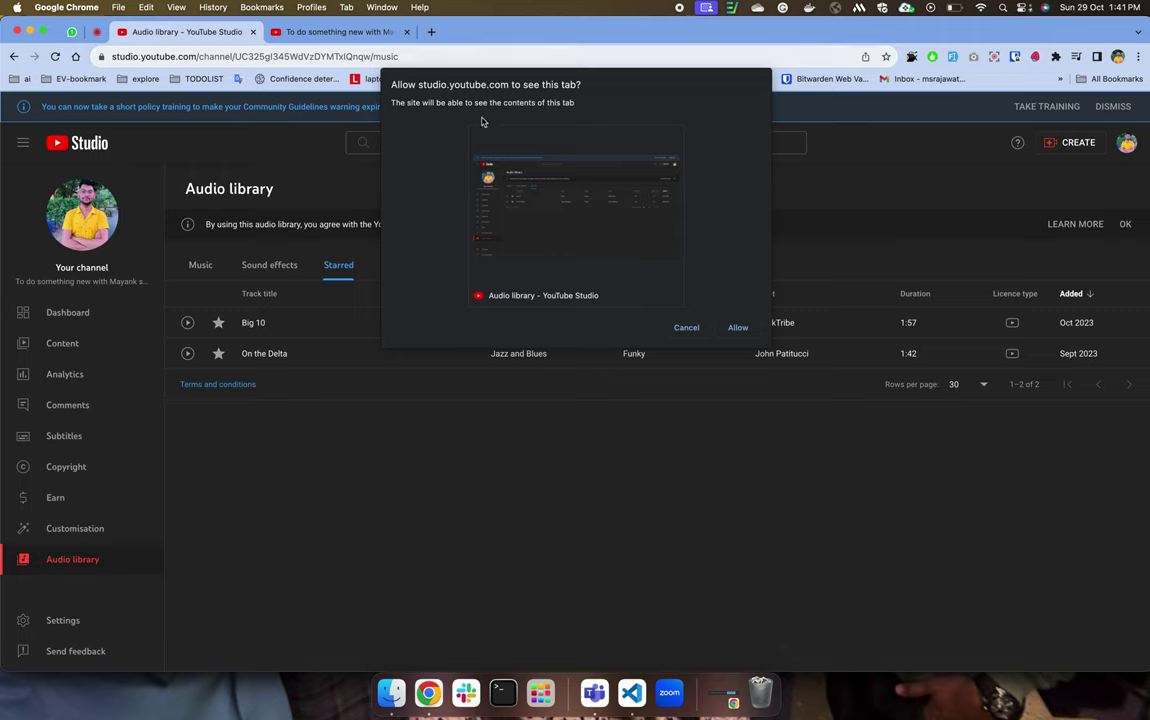
{"action": "left_click", "coordinate": [738, 327]}
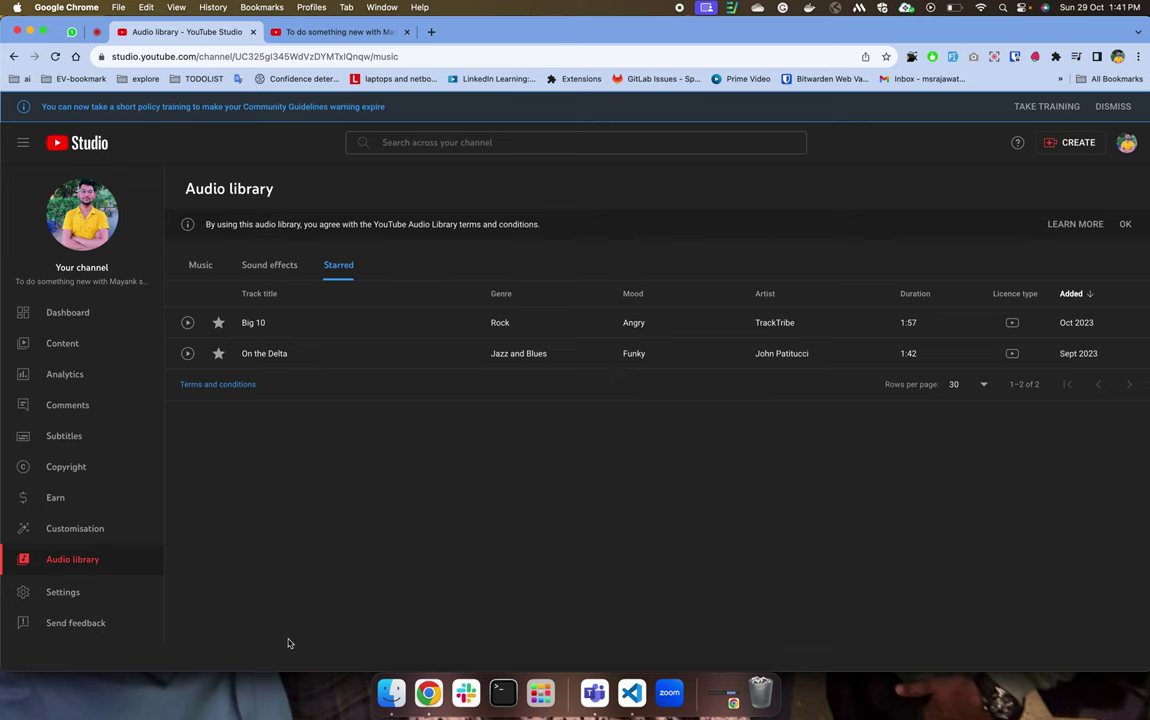
{"action": "left_click", "coordinate": [110, 622]}
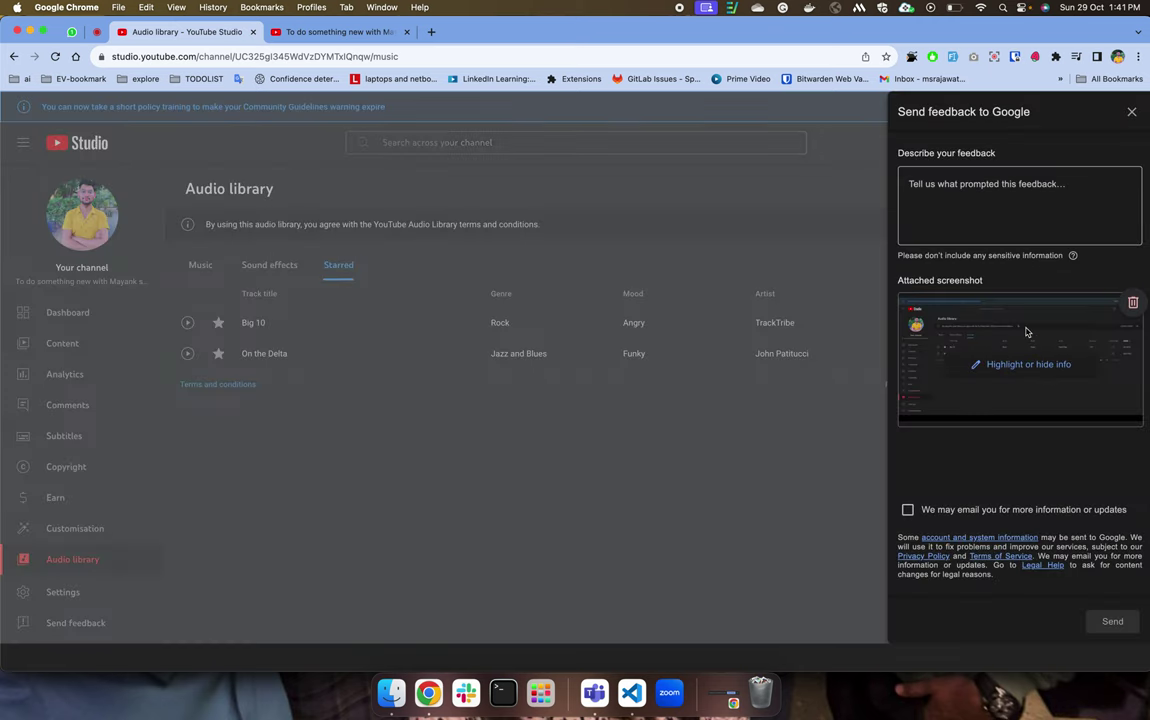
Type 'asdmfnjkasdhf fsjjksdf k', allow email follow-up, discard the draft, and open CREATE.
{"action": "left_click", "coordinate": [929, 185]}
{"action": "type", "text": "asdmfnjkasdhf fsjjksdf k;"}
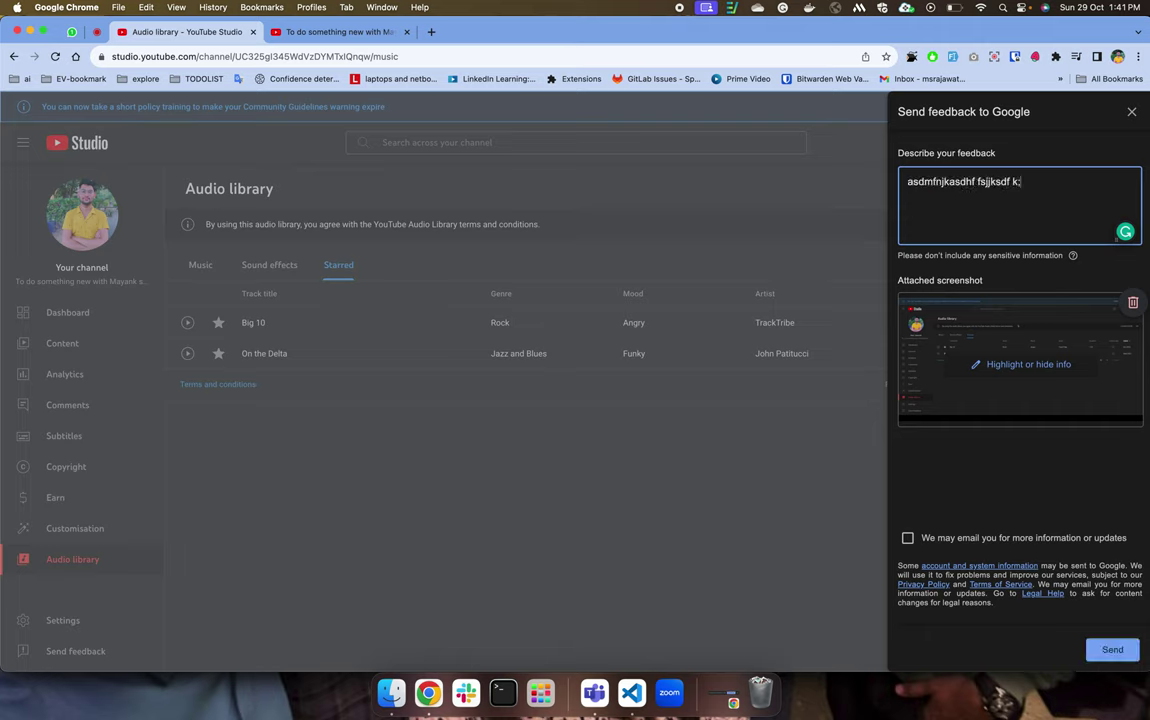
{"action": "left_click", "coordinate": [907, 538]}
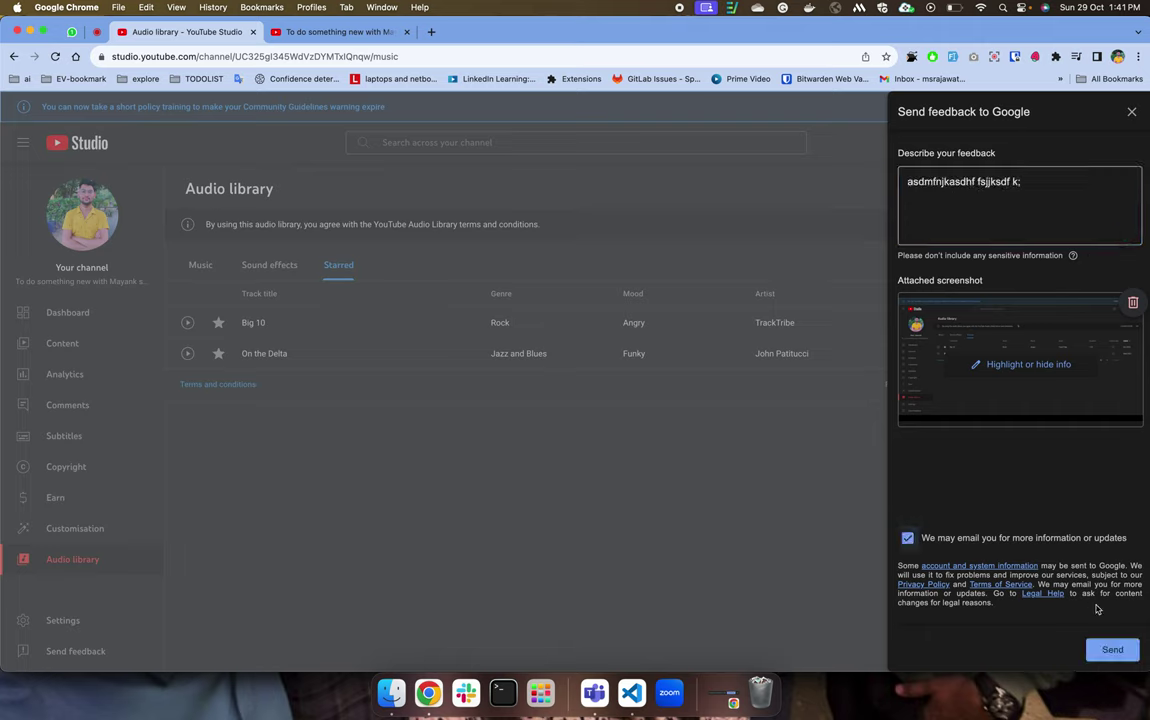
{"action": "left_click", "coordinate": [1132, 113]}
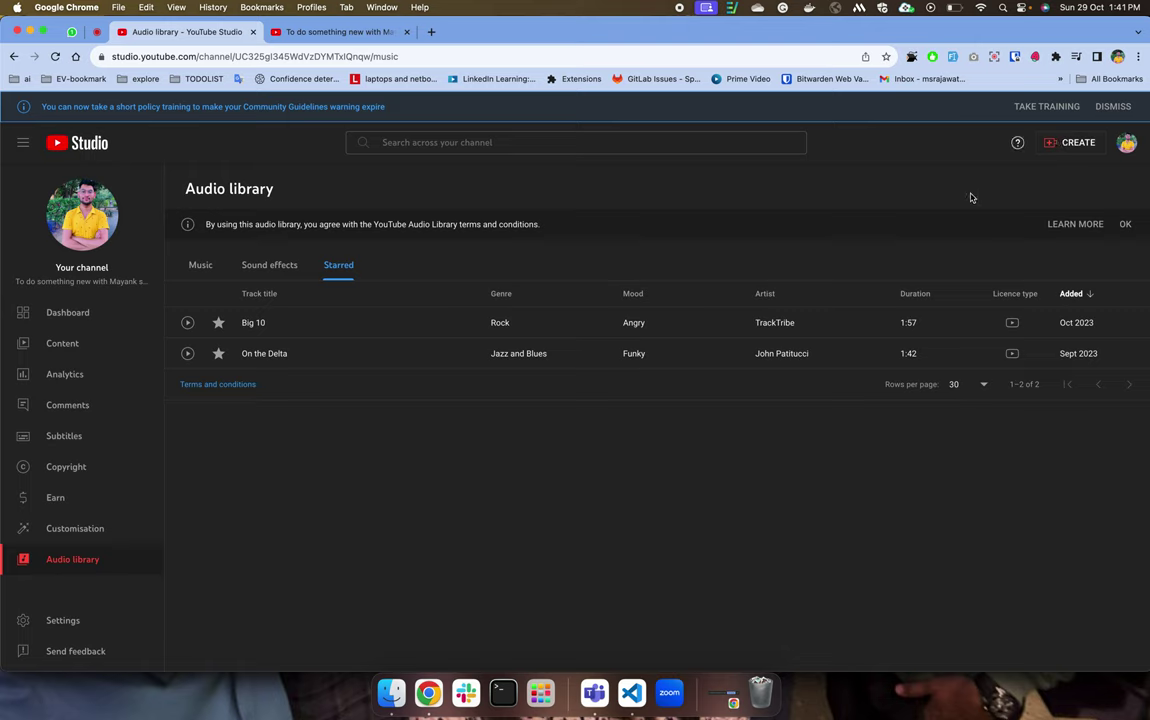
{"action": "left_click", "coordinate": [1058, 147]}
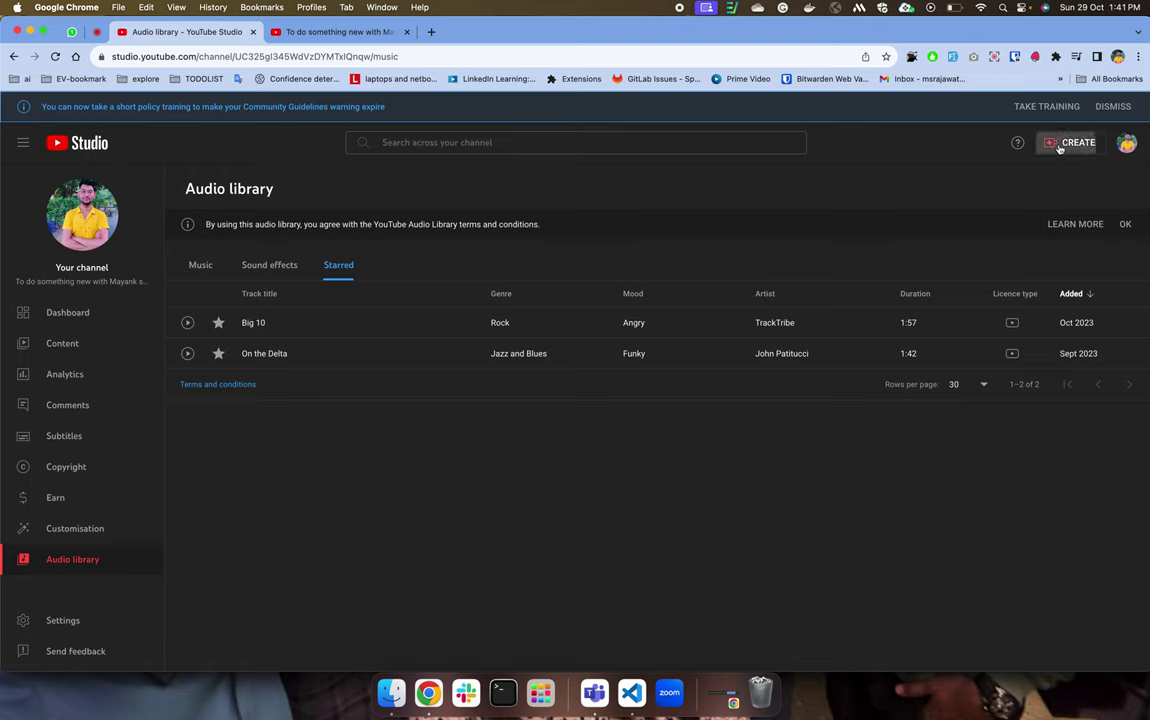